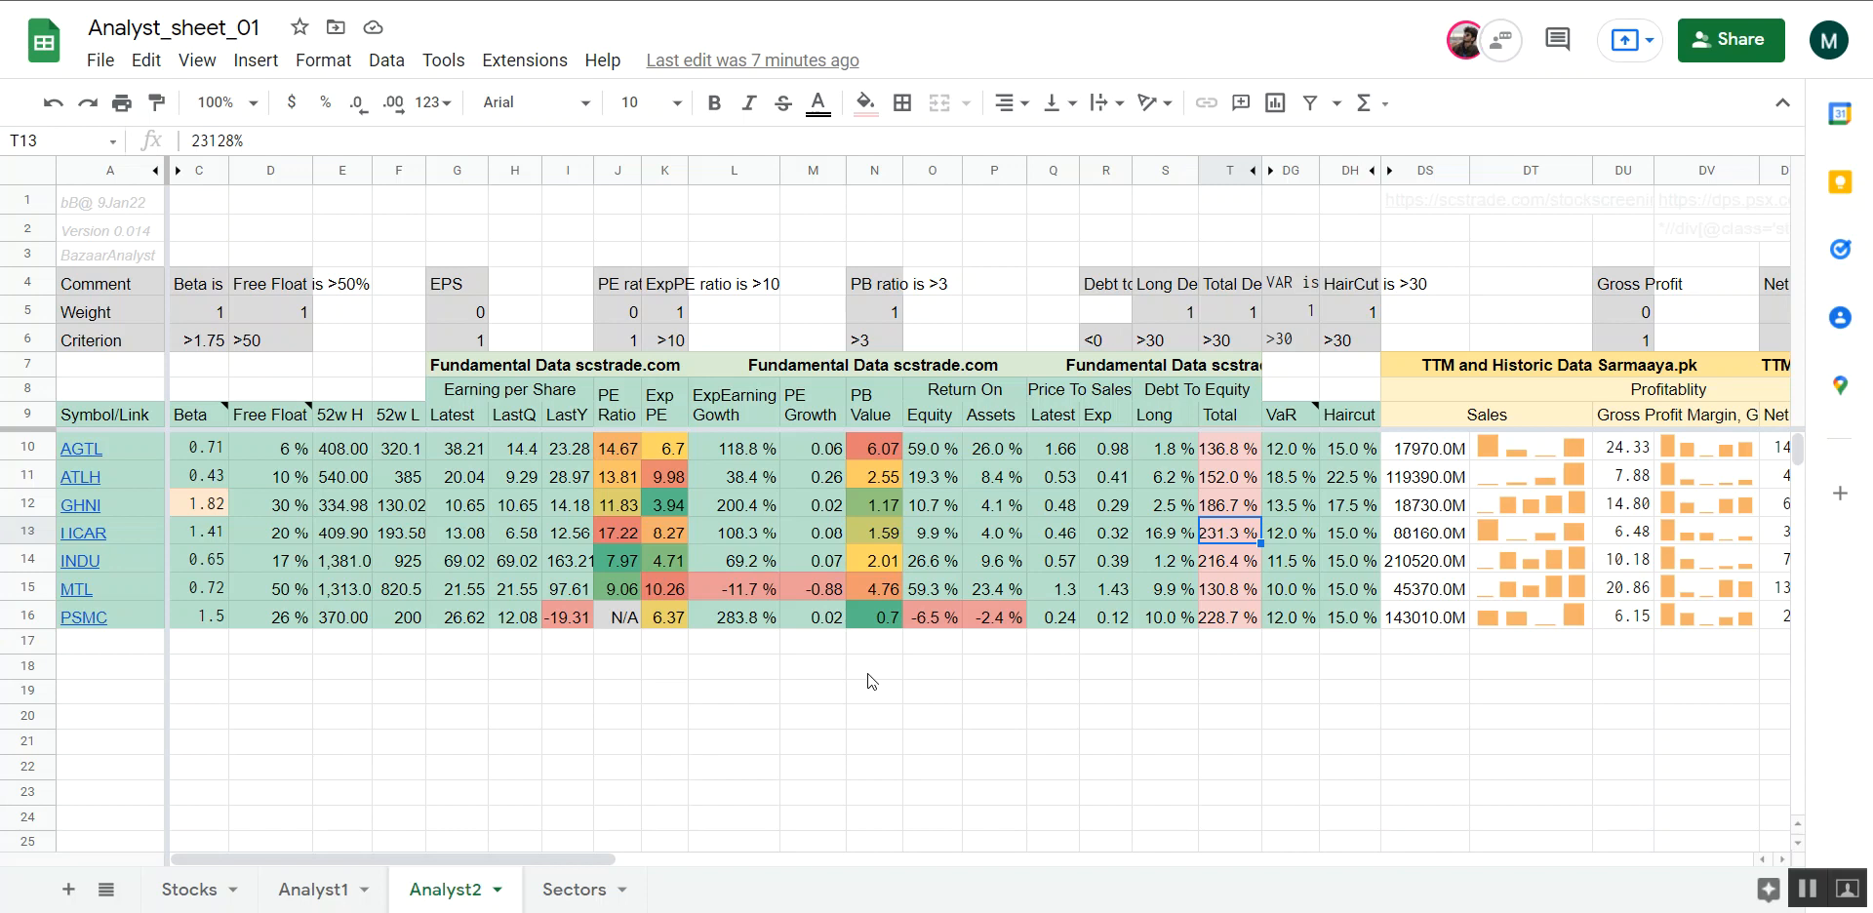
Switch to the Analyst1 sheet and examine INDU's 1-year and 5-year zone ratings along its row
left_click(295, 890)
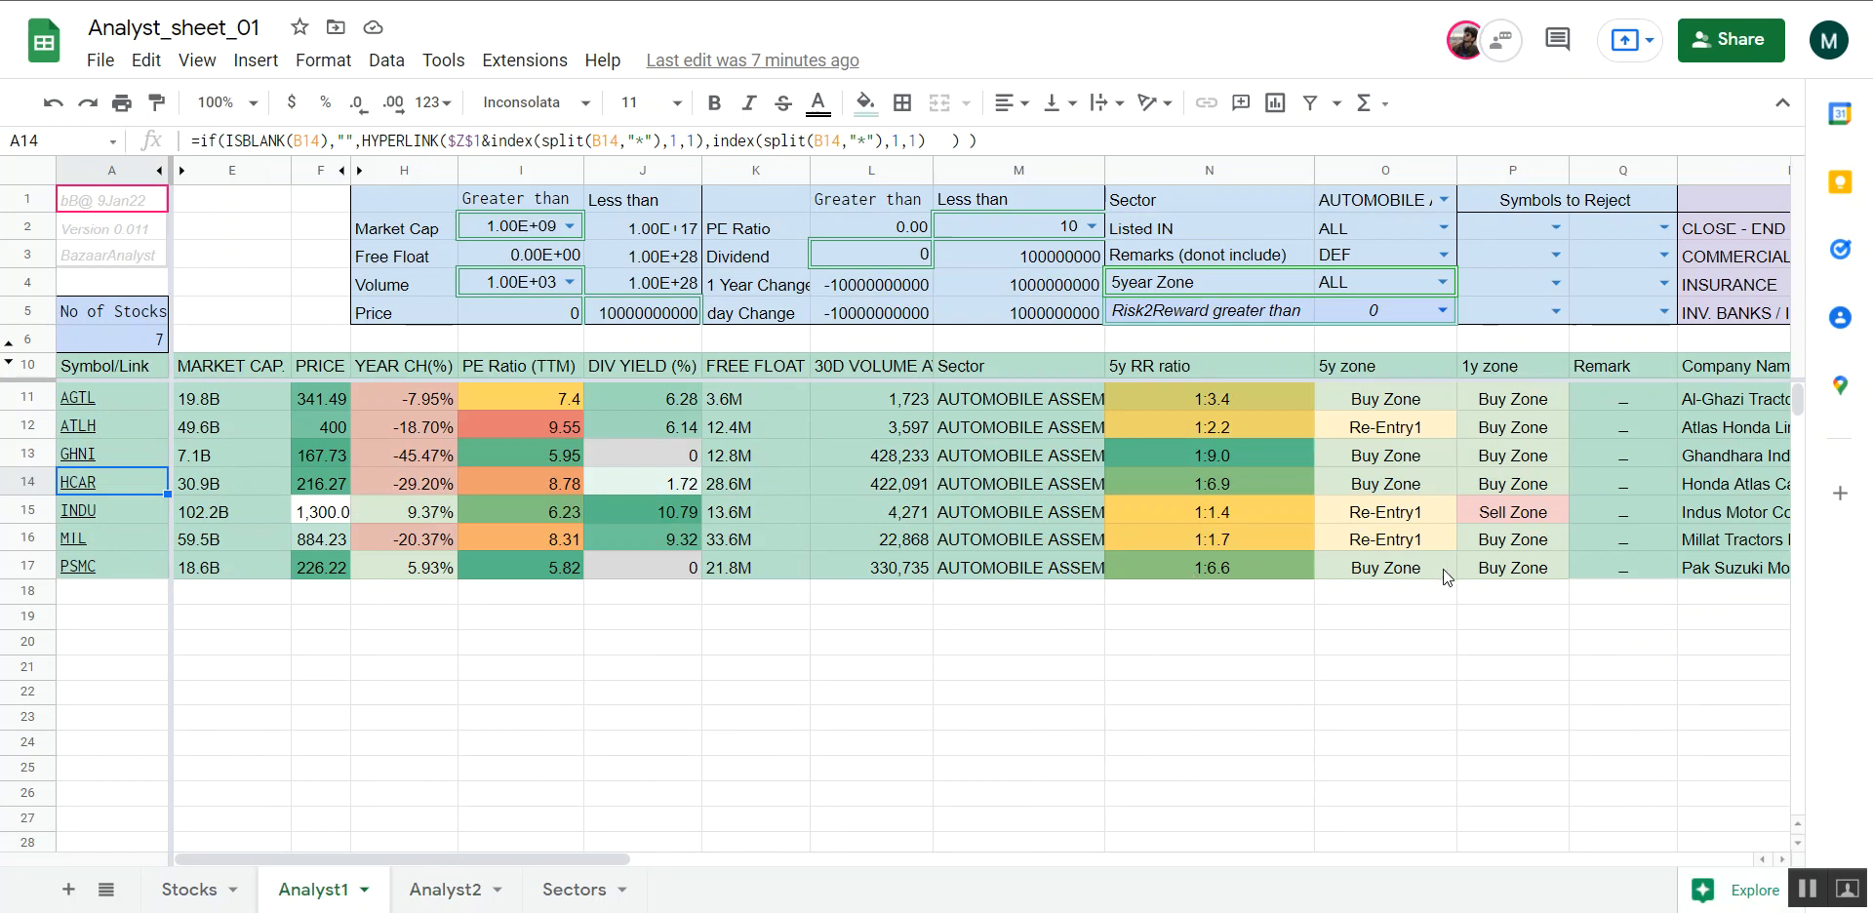
left_click(1534, 523)
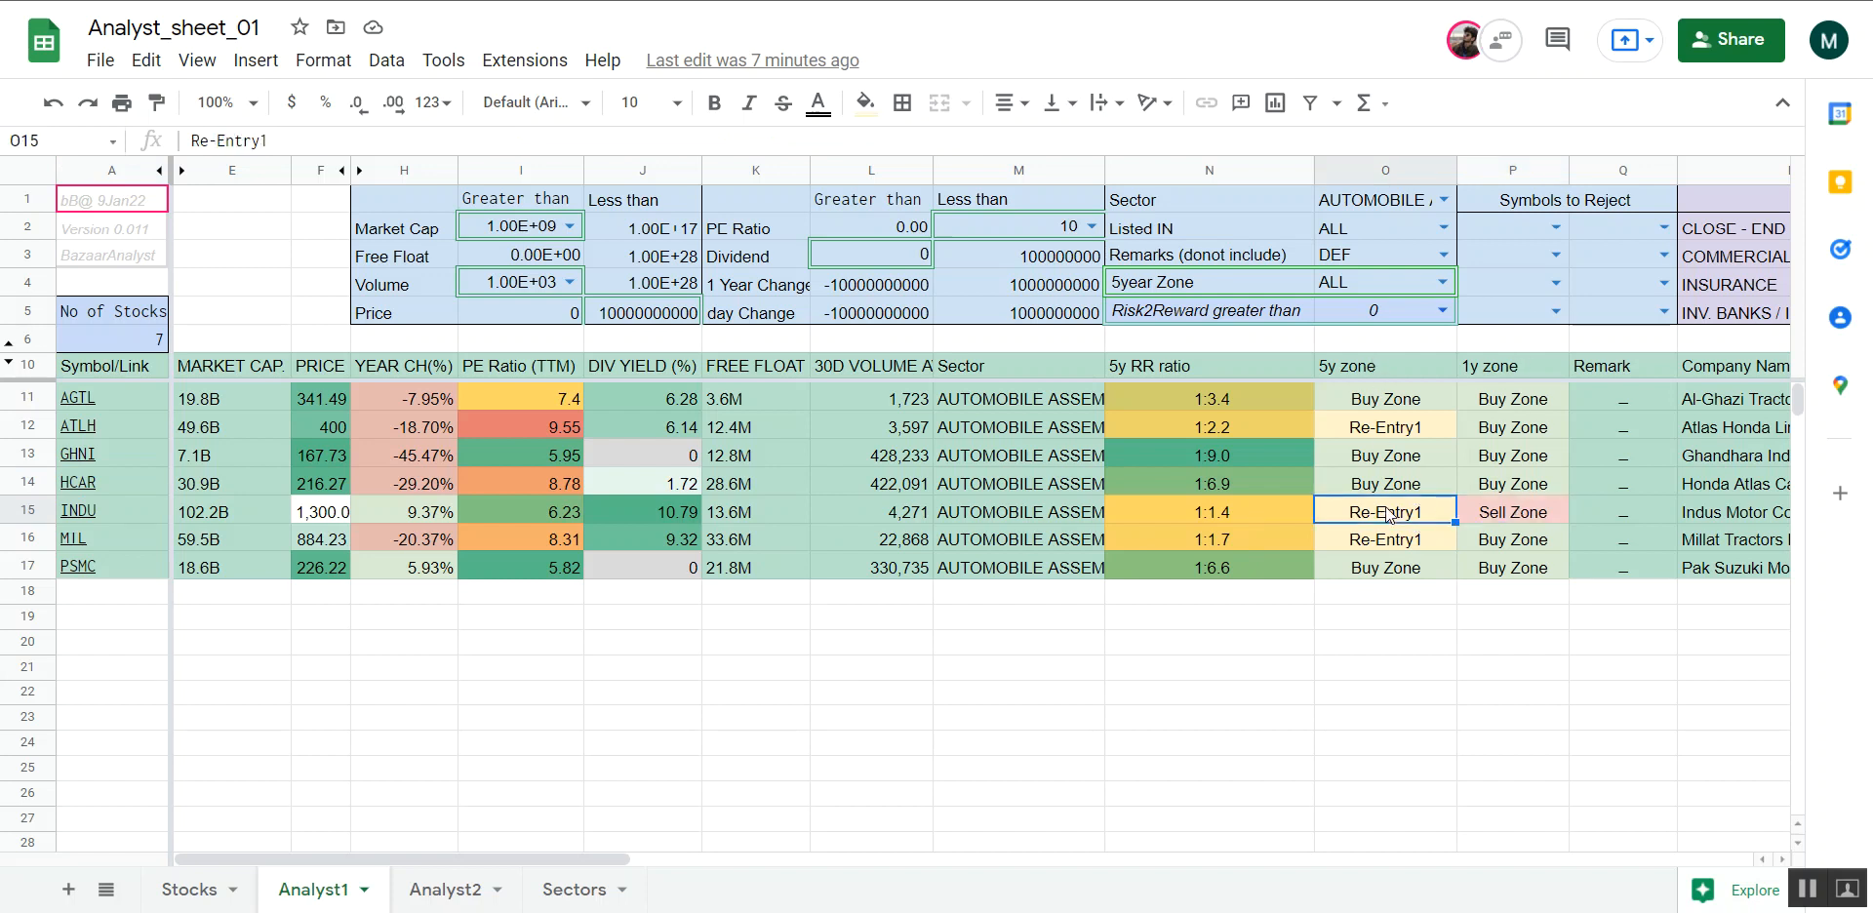
left_click(1076, 515)
key("Left")
key("Left")
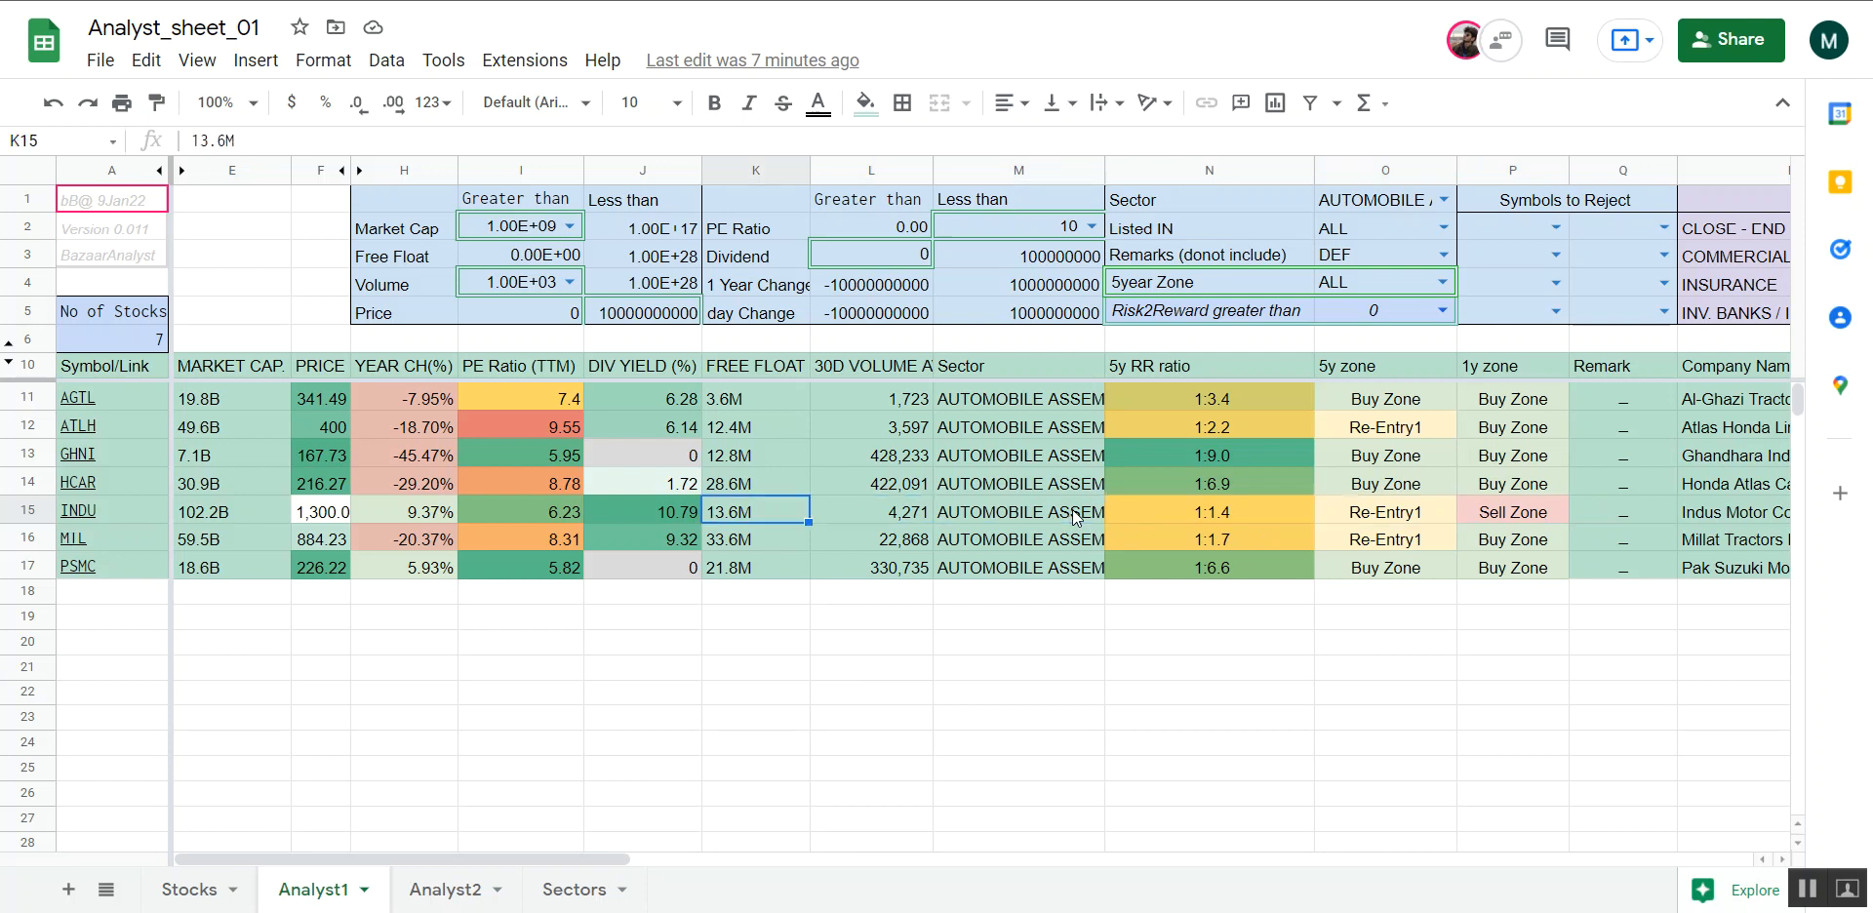
Open INDU's linked stock quote page on the PSX Data Portal and view its 5Y and 1Y price charts
left_click(82, 517)
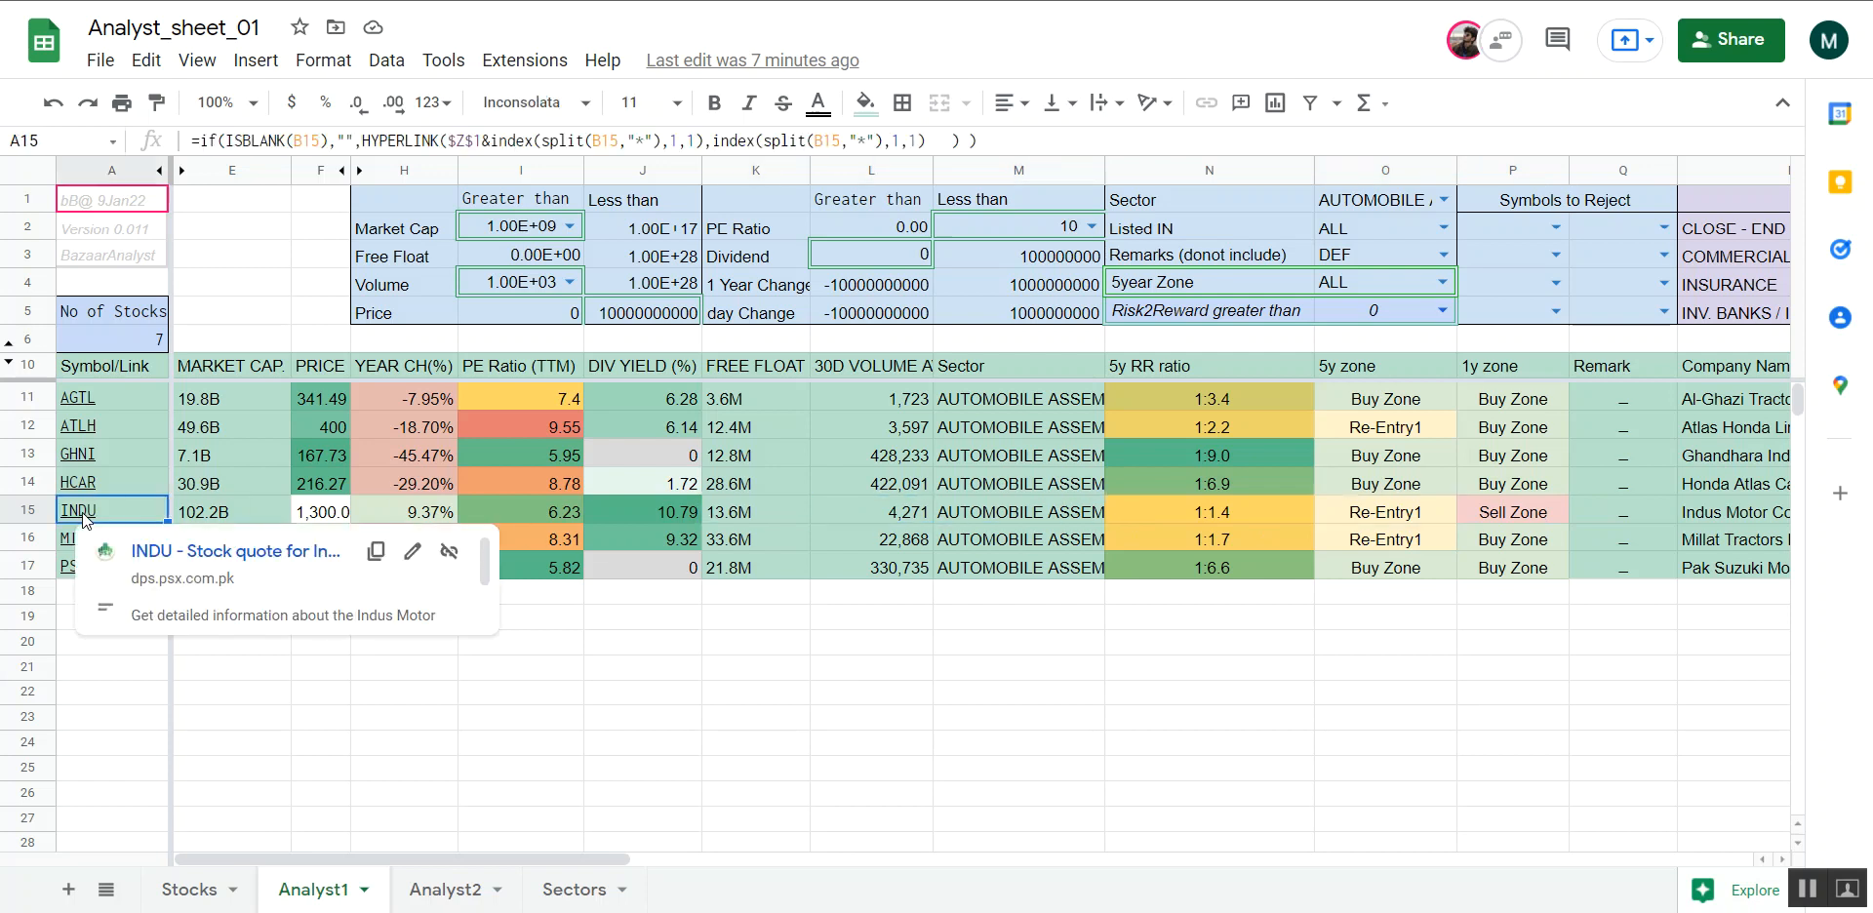
left_click(194, 557)
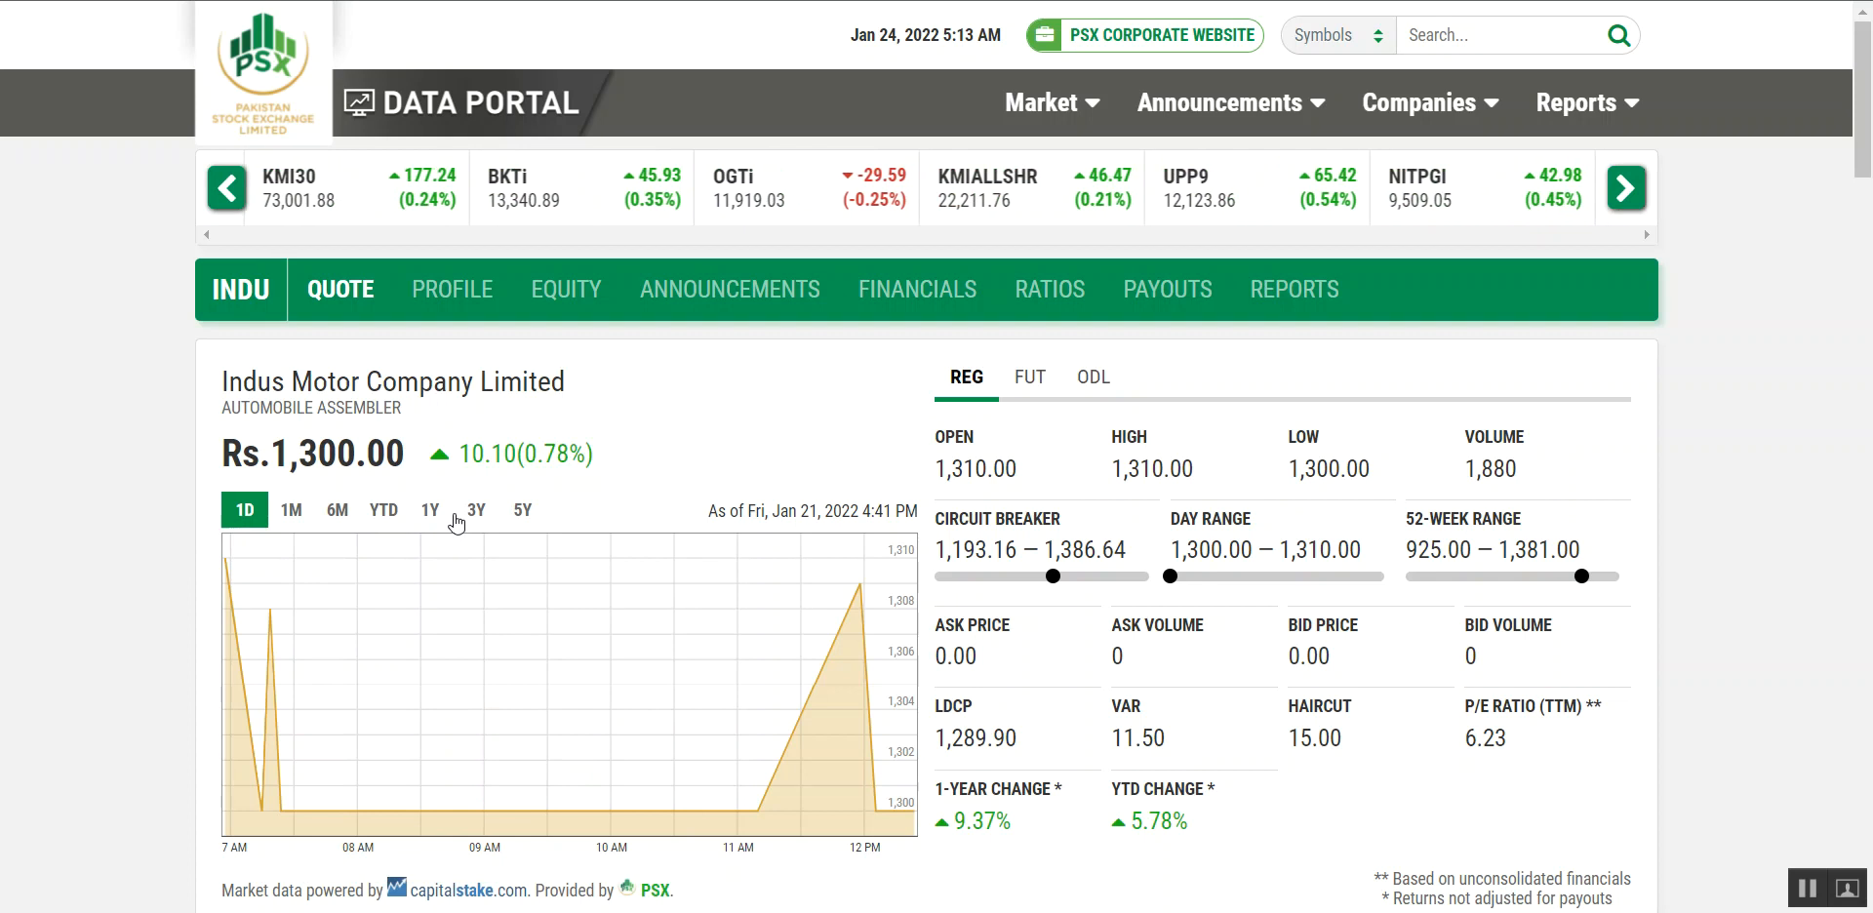
left_click(524, 517)
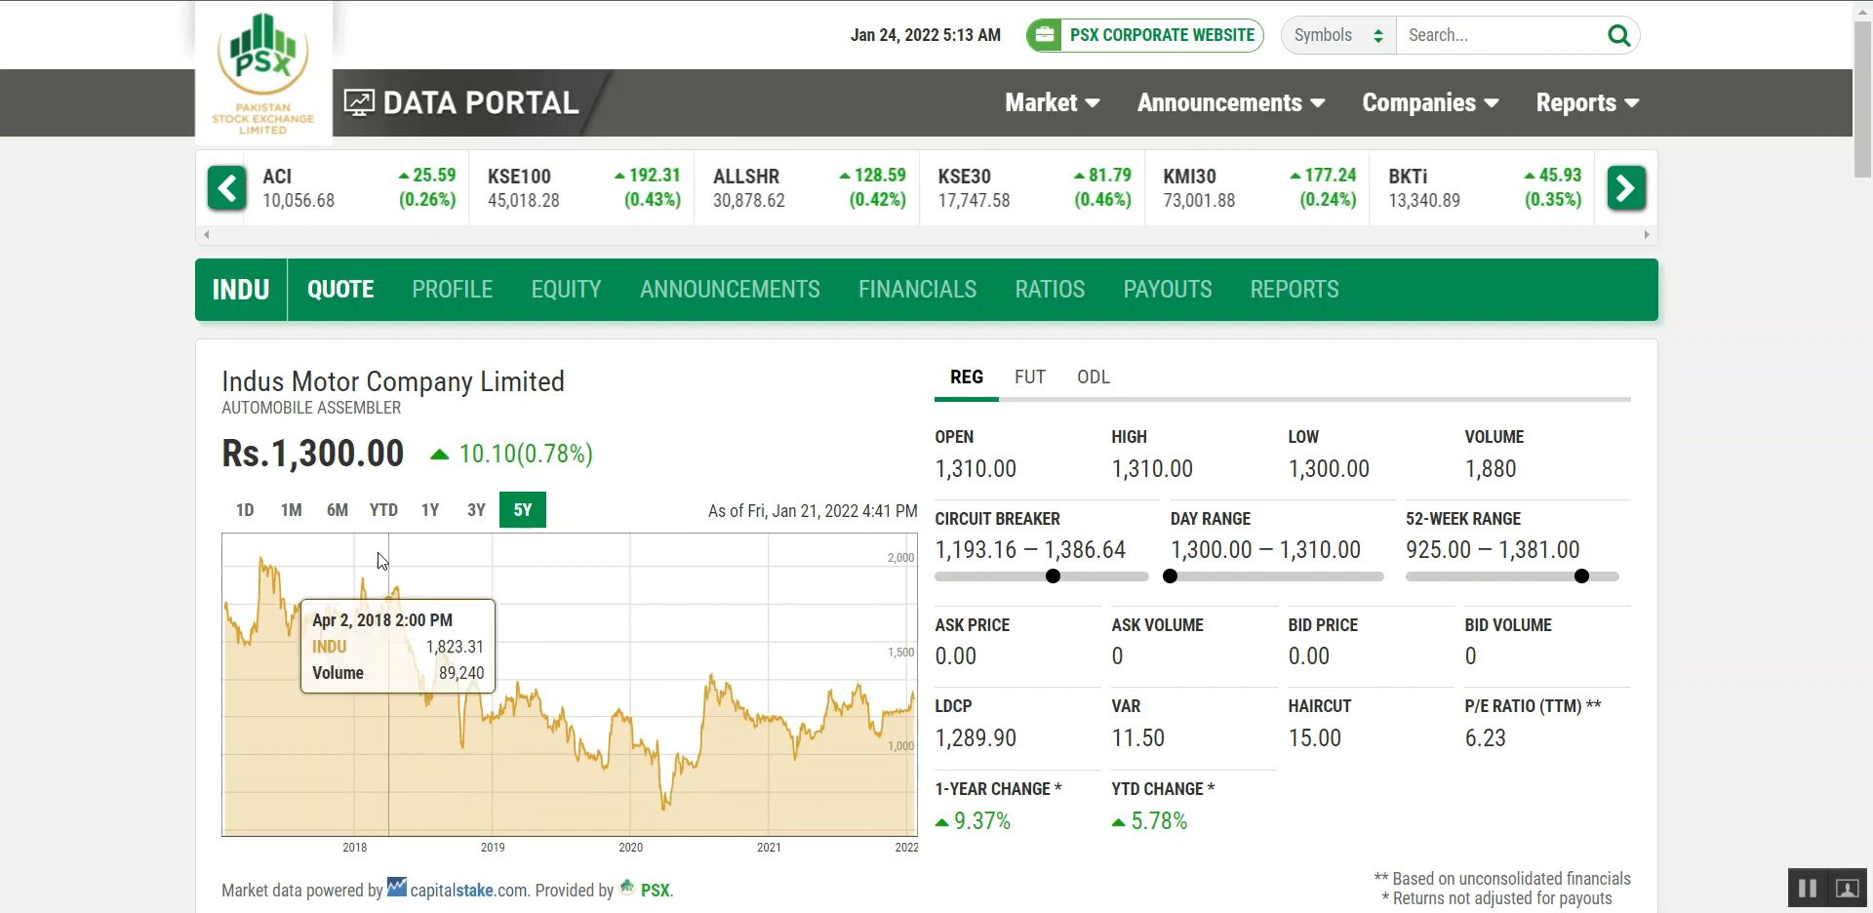
left_click(431, 509)
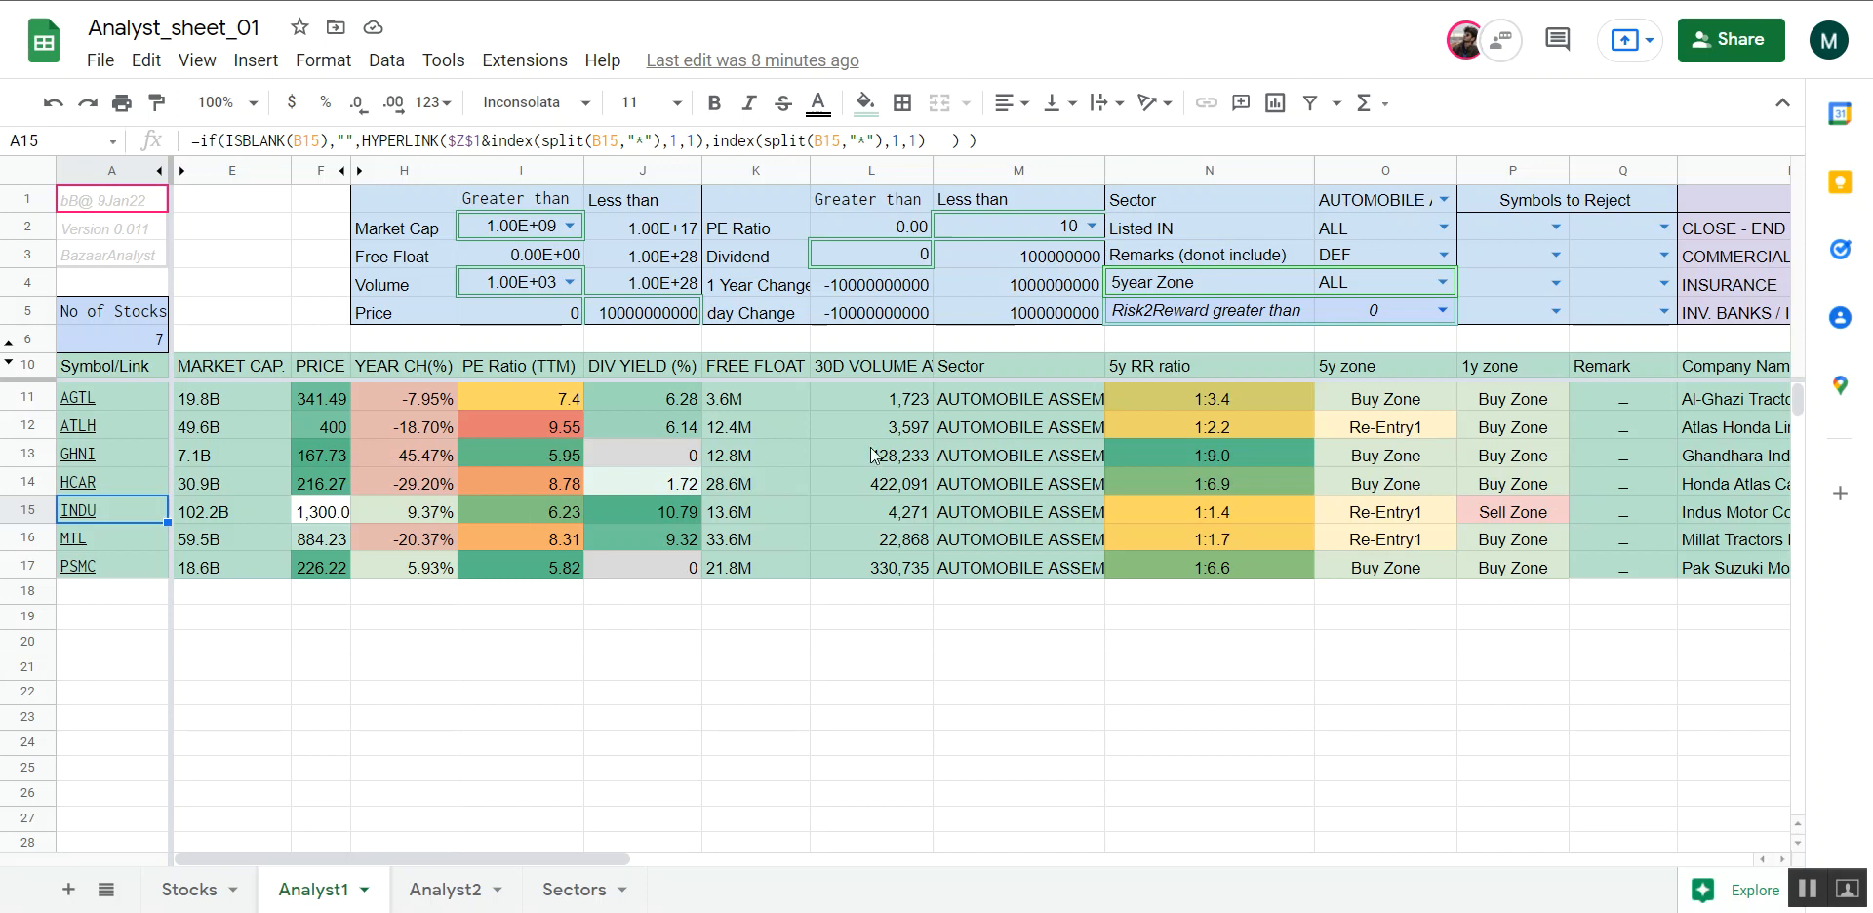
Back in the Analyst1 sheet, examine AGTL's 5-year zone and the Red Flags and Comments columns for the listed stocks
scroll(1114, 535, "right", 3)
scroll(1114, 535, "left", 3)
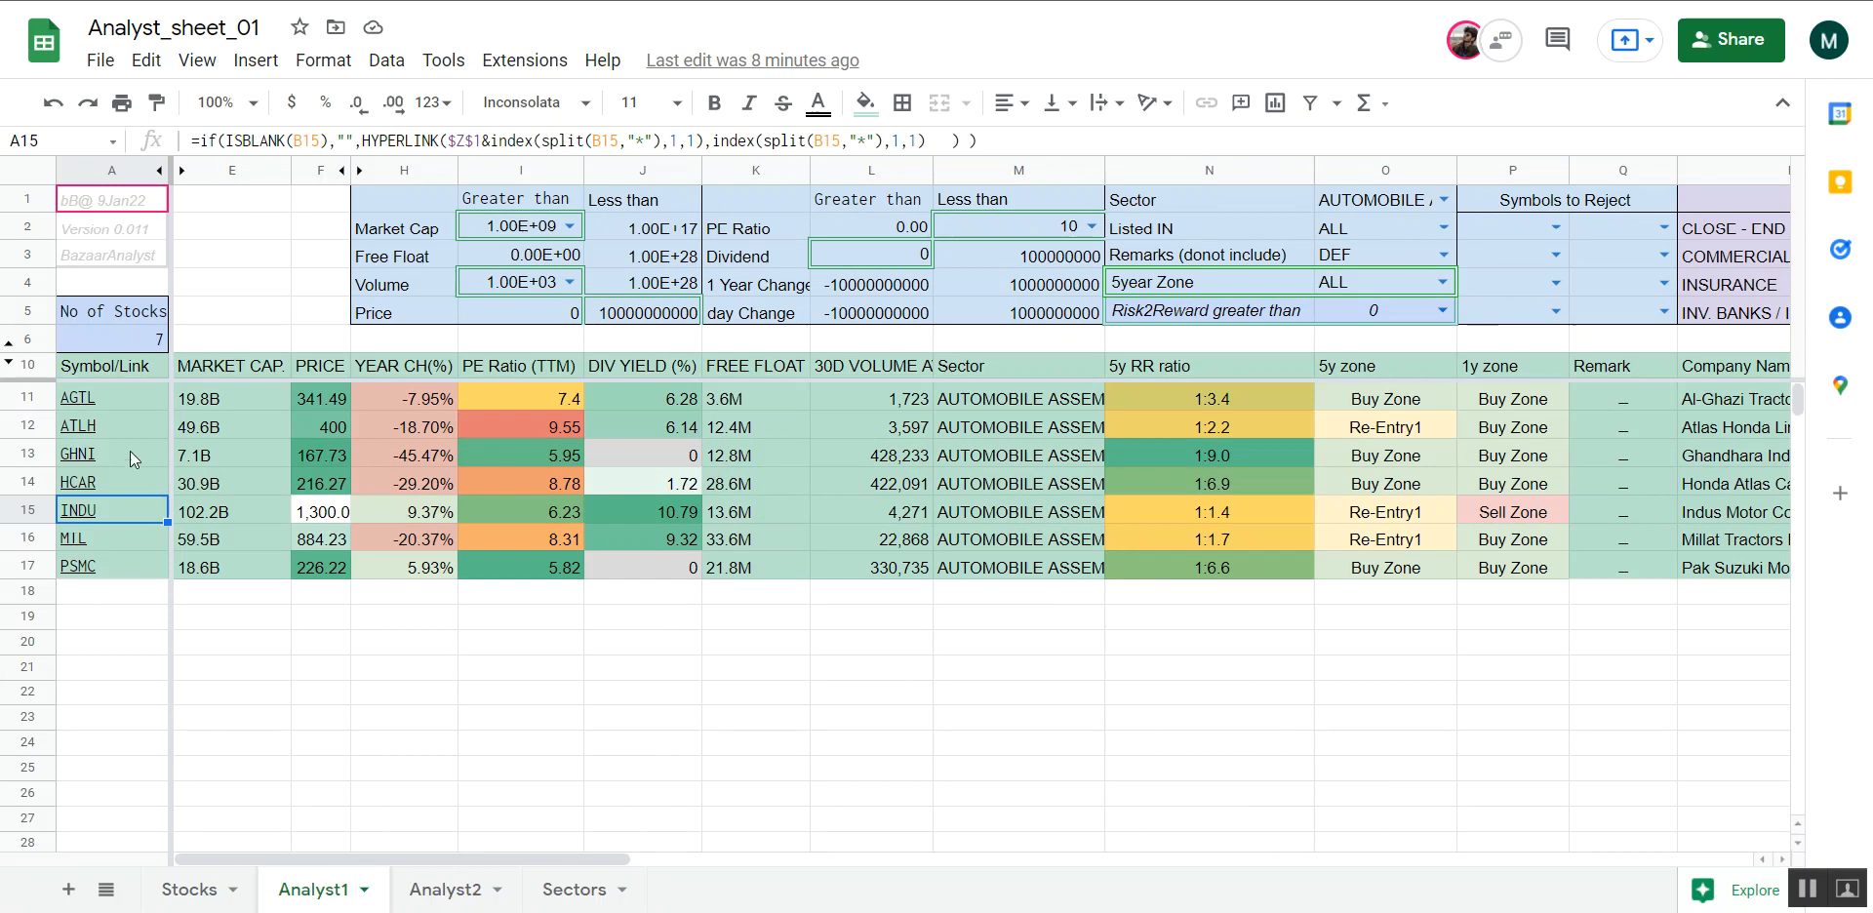
mouse_move(108, 427)
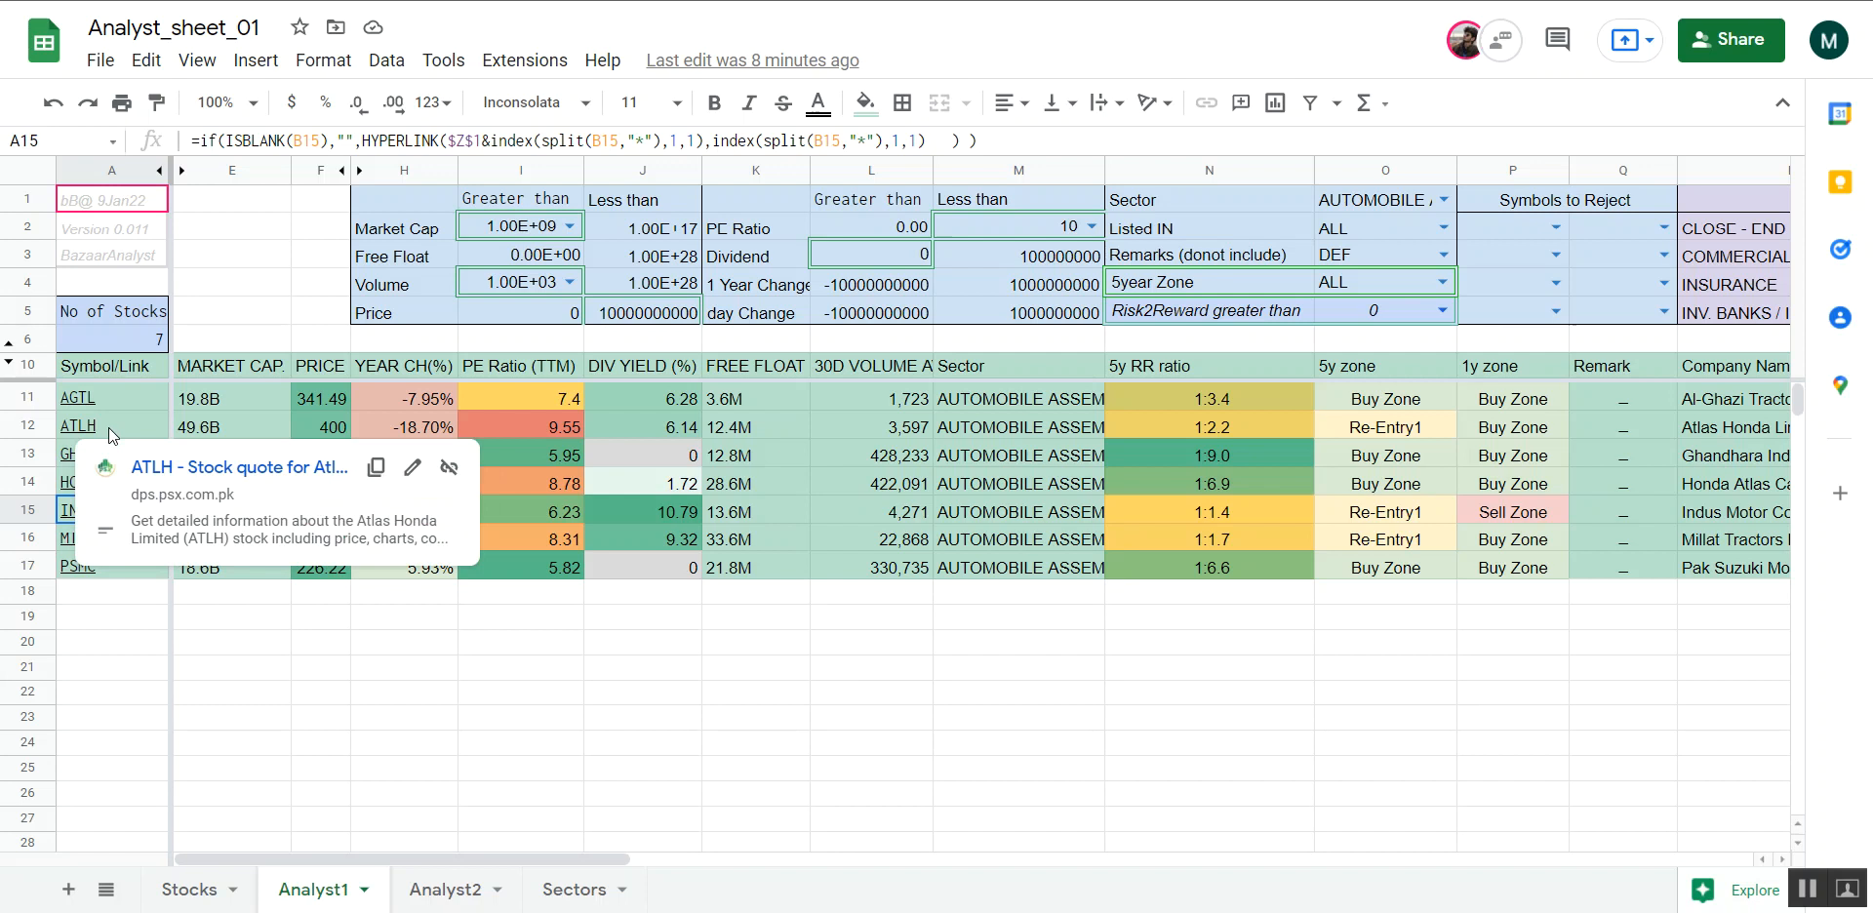
left_click(1395, 402)
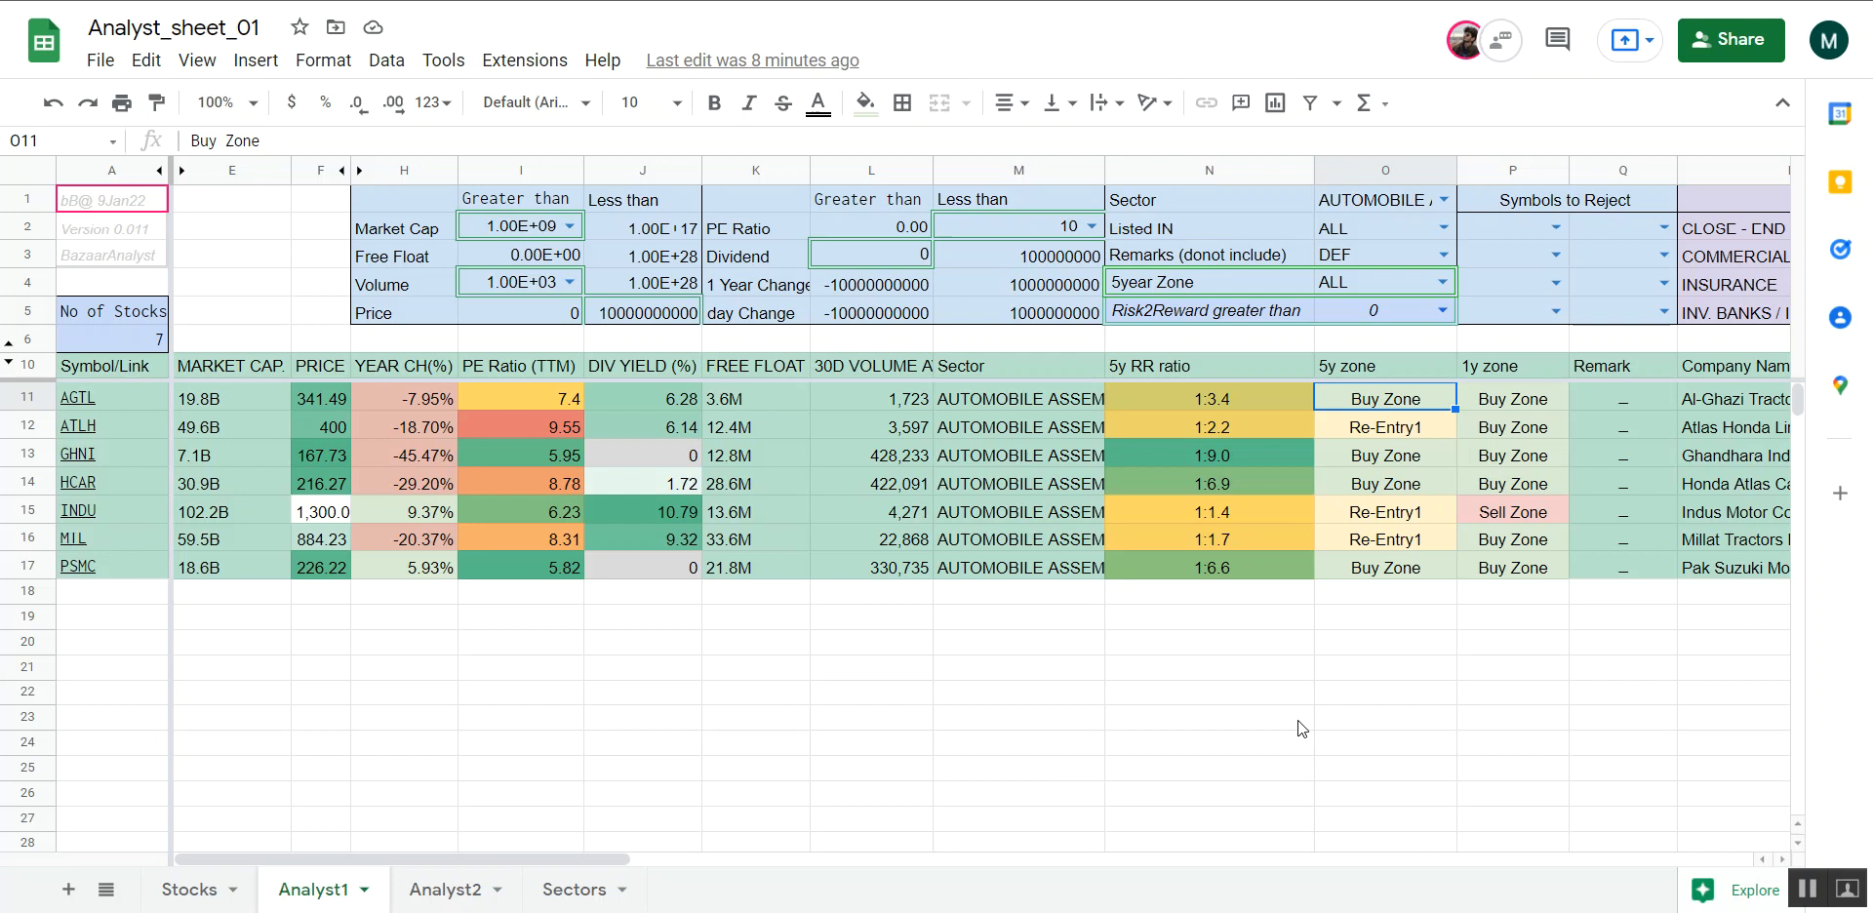
scroll(1297, 720, "right", 6)
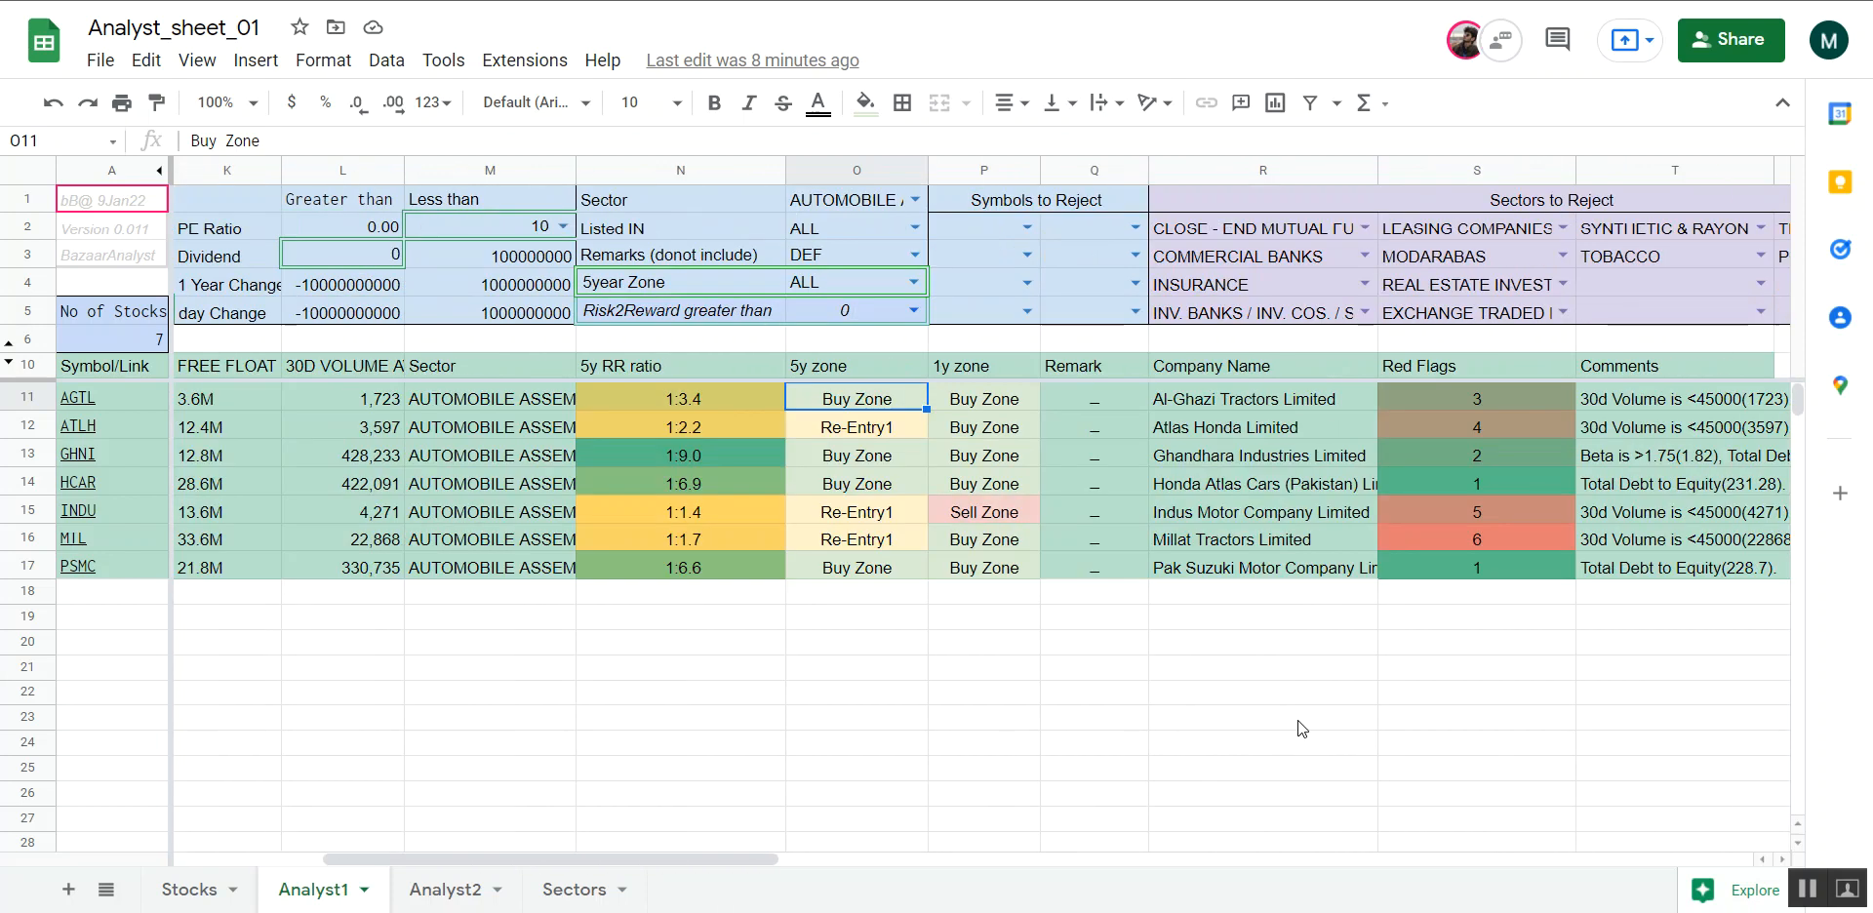
scroll(1297, 720, "right", 9)
scroll(1297, 720, "left", 5)
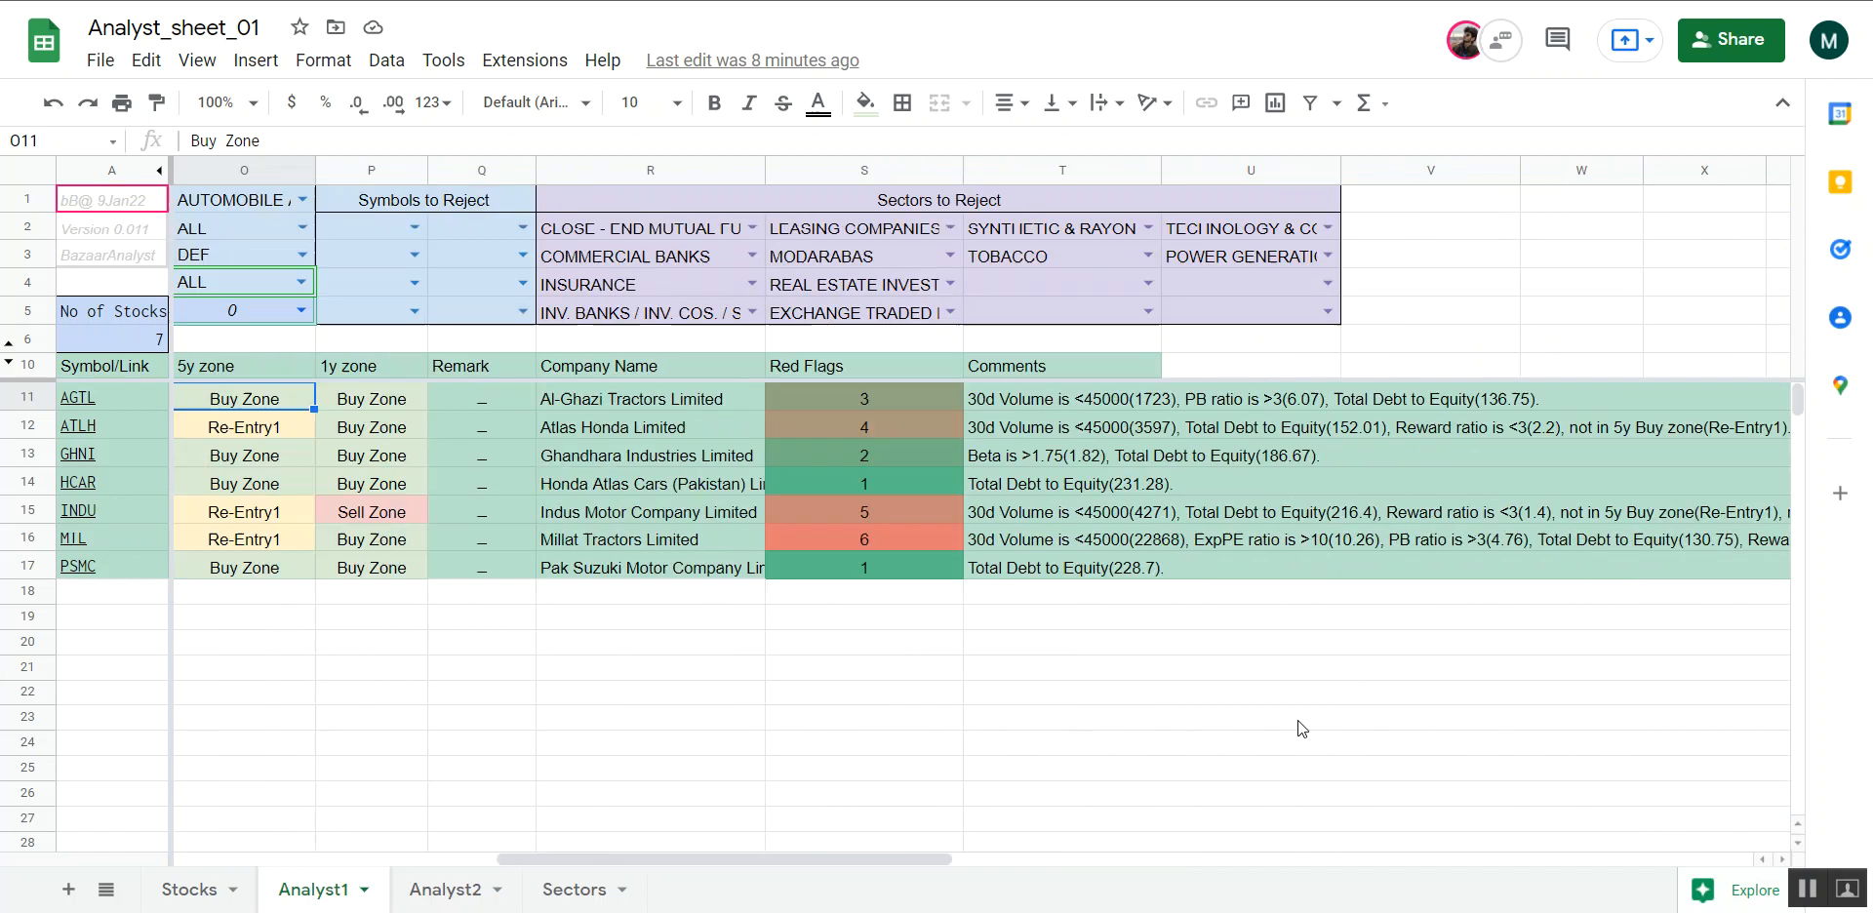
scroll(1298, 720, "right", 2)
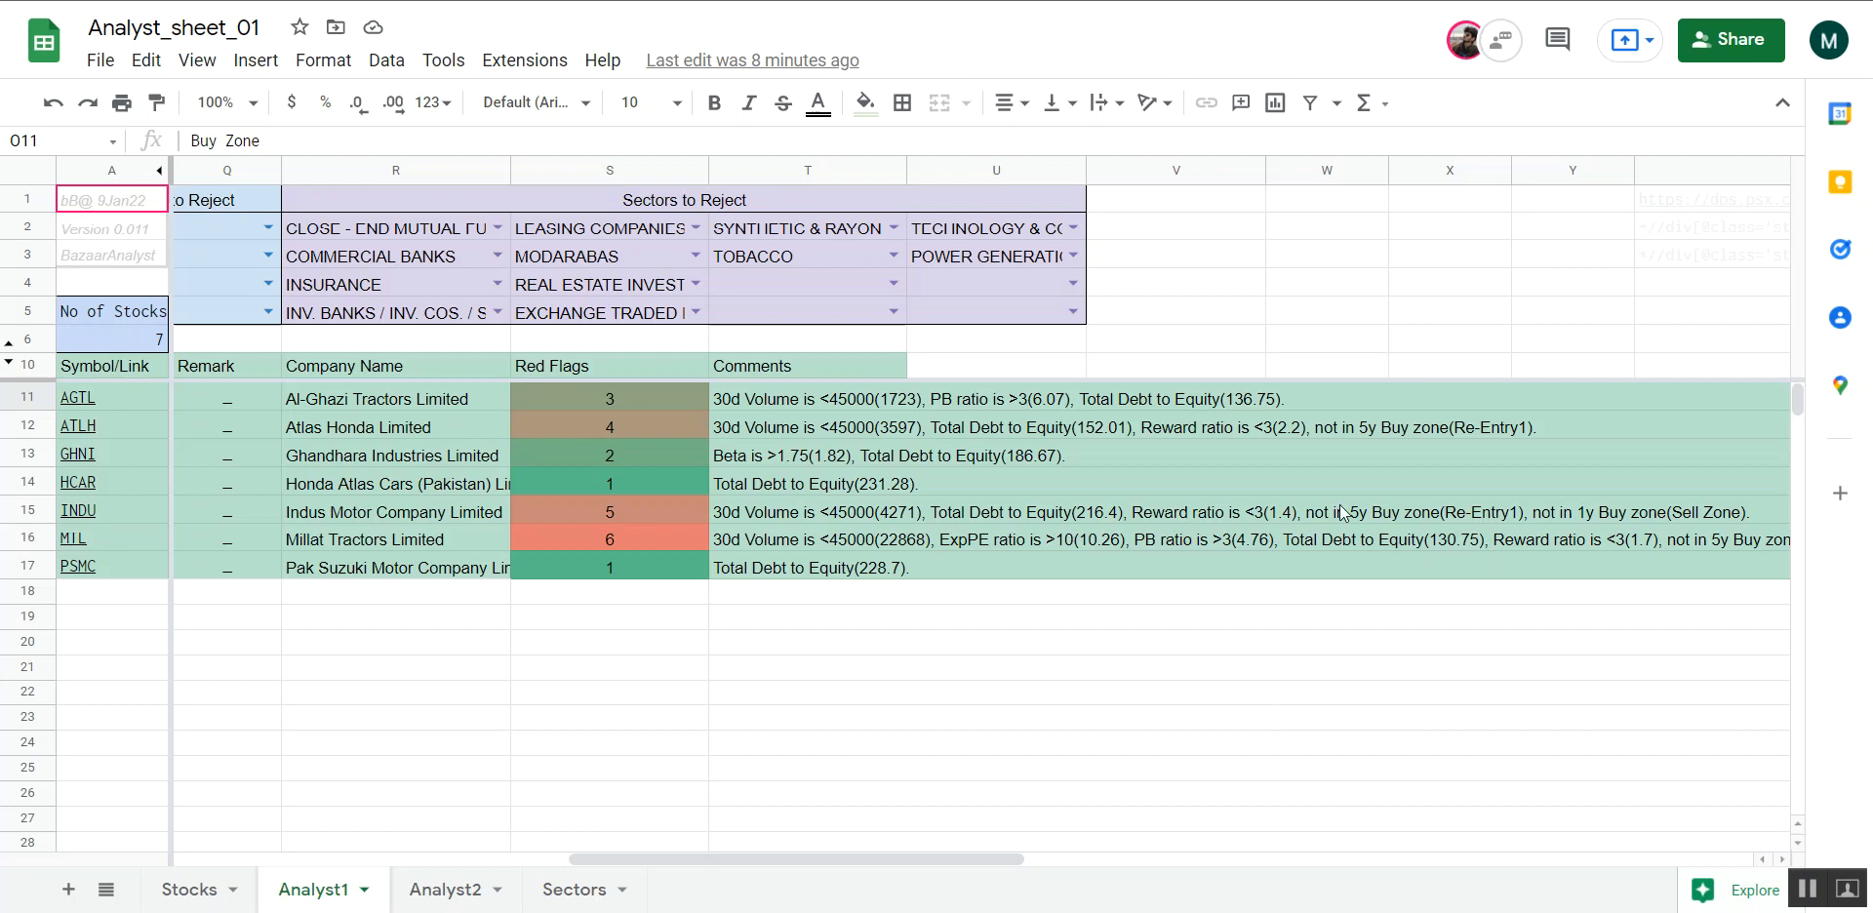
Switch to the Analyst2 sheet and look over its fundamental and historic data columns
left_click(435, 889)
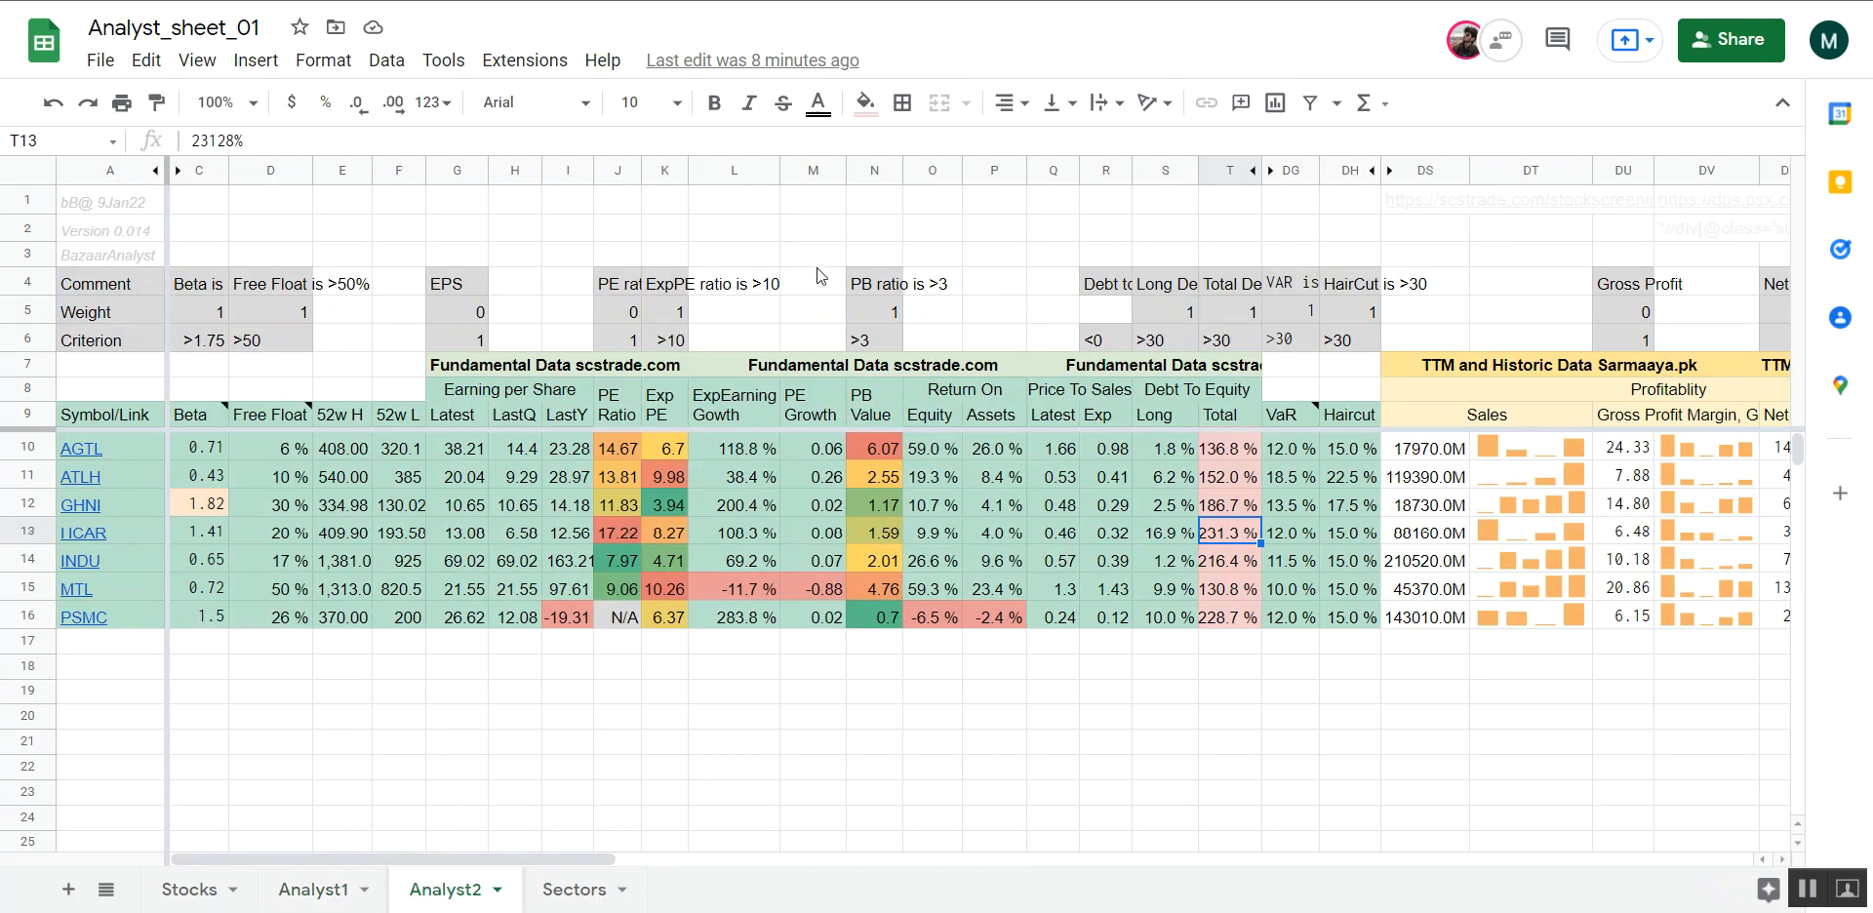
scroll(1180, 292, "right", 5)
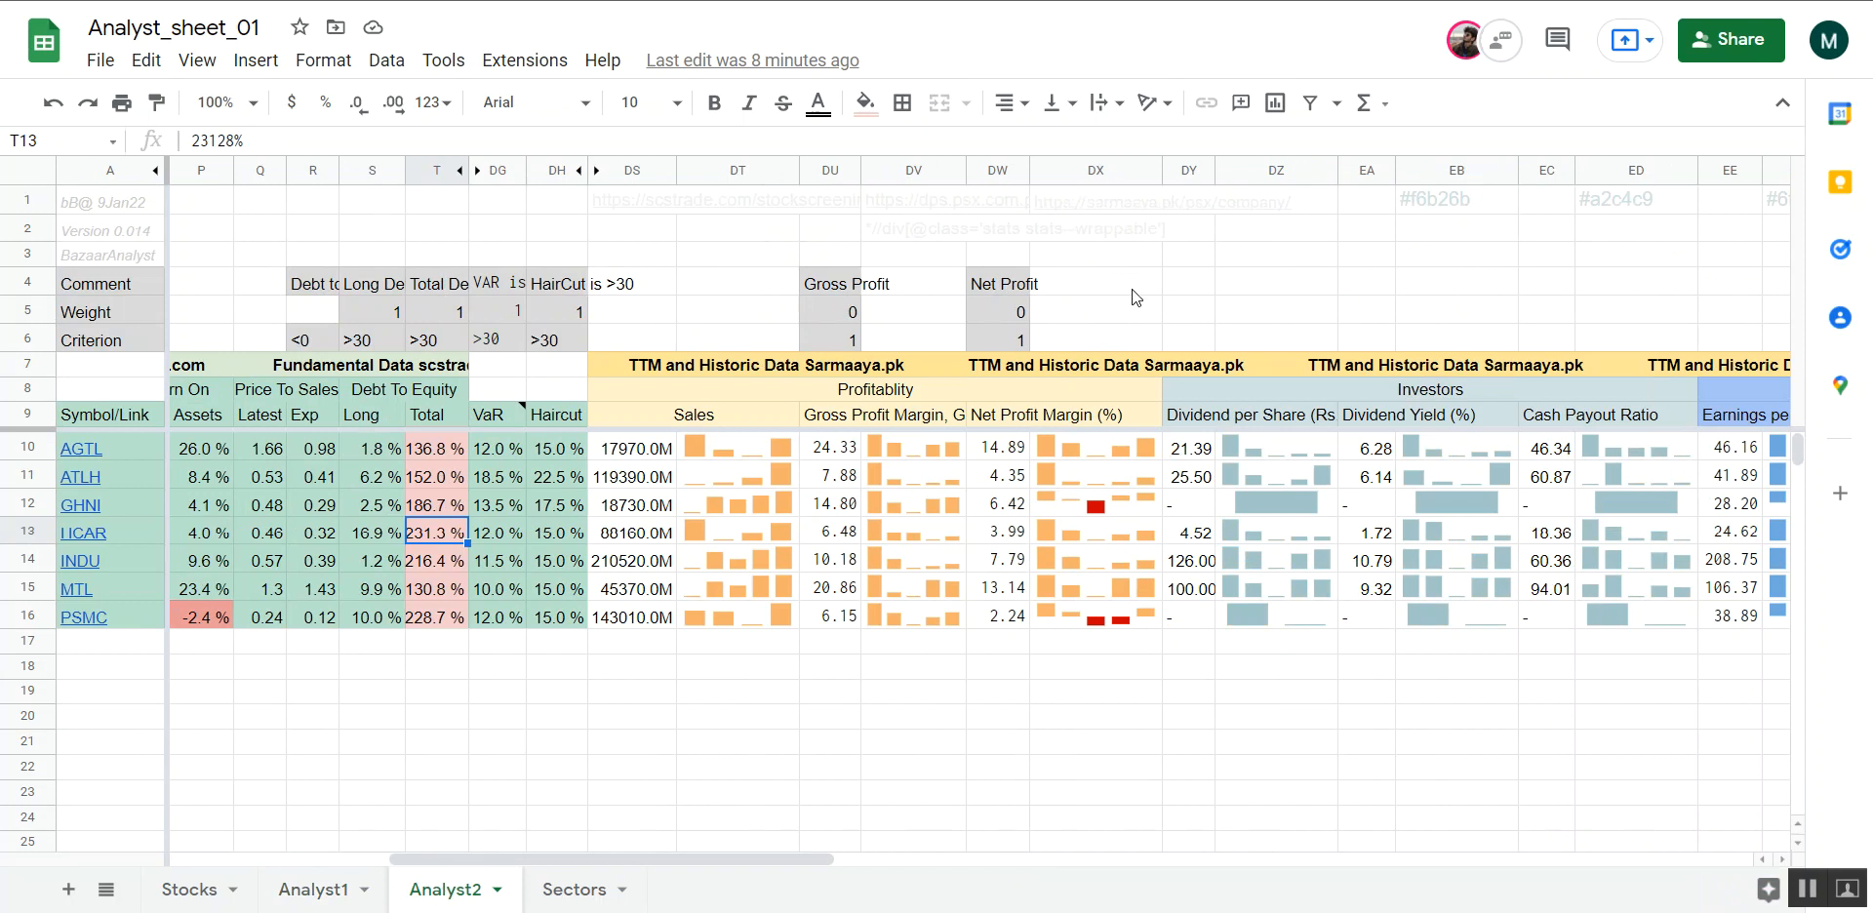
scroll(1085, 294, "left", 5)
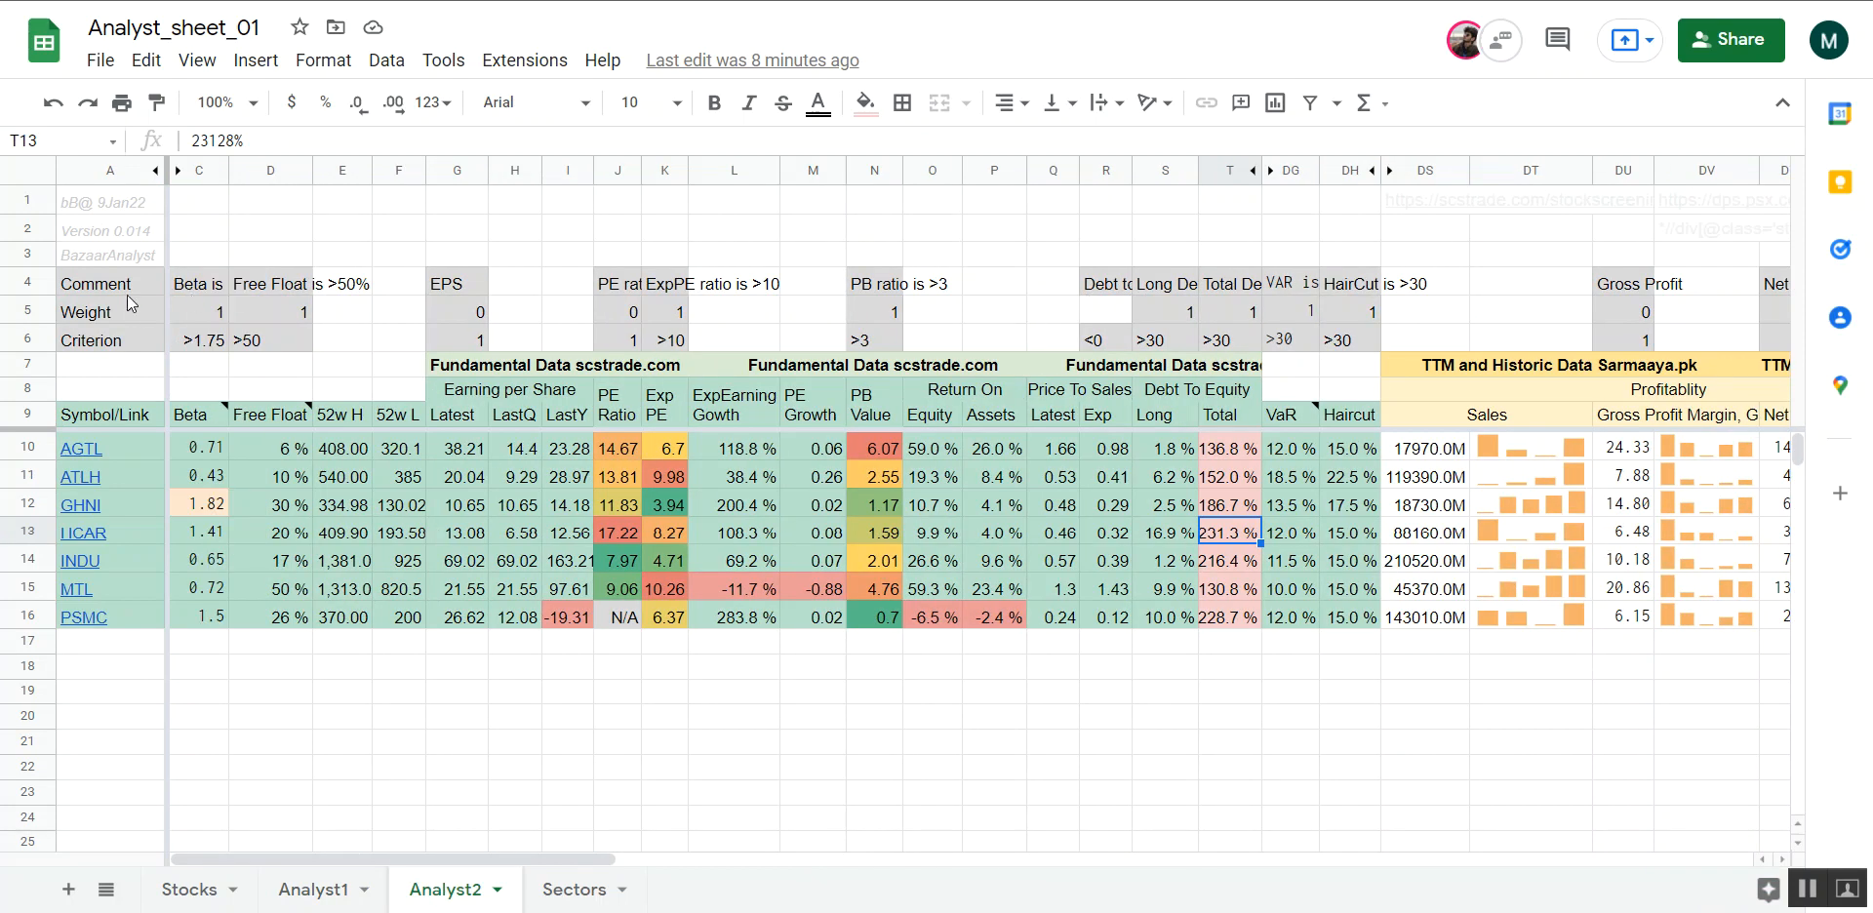
Hide the Comment, Weight and Criterion rows 4 to 6 in the Analyst2 sheet
left_click_drag(28, 287, 28, 345)
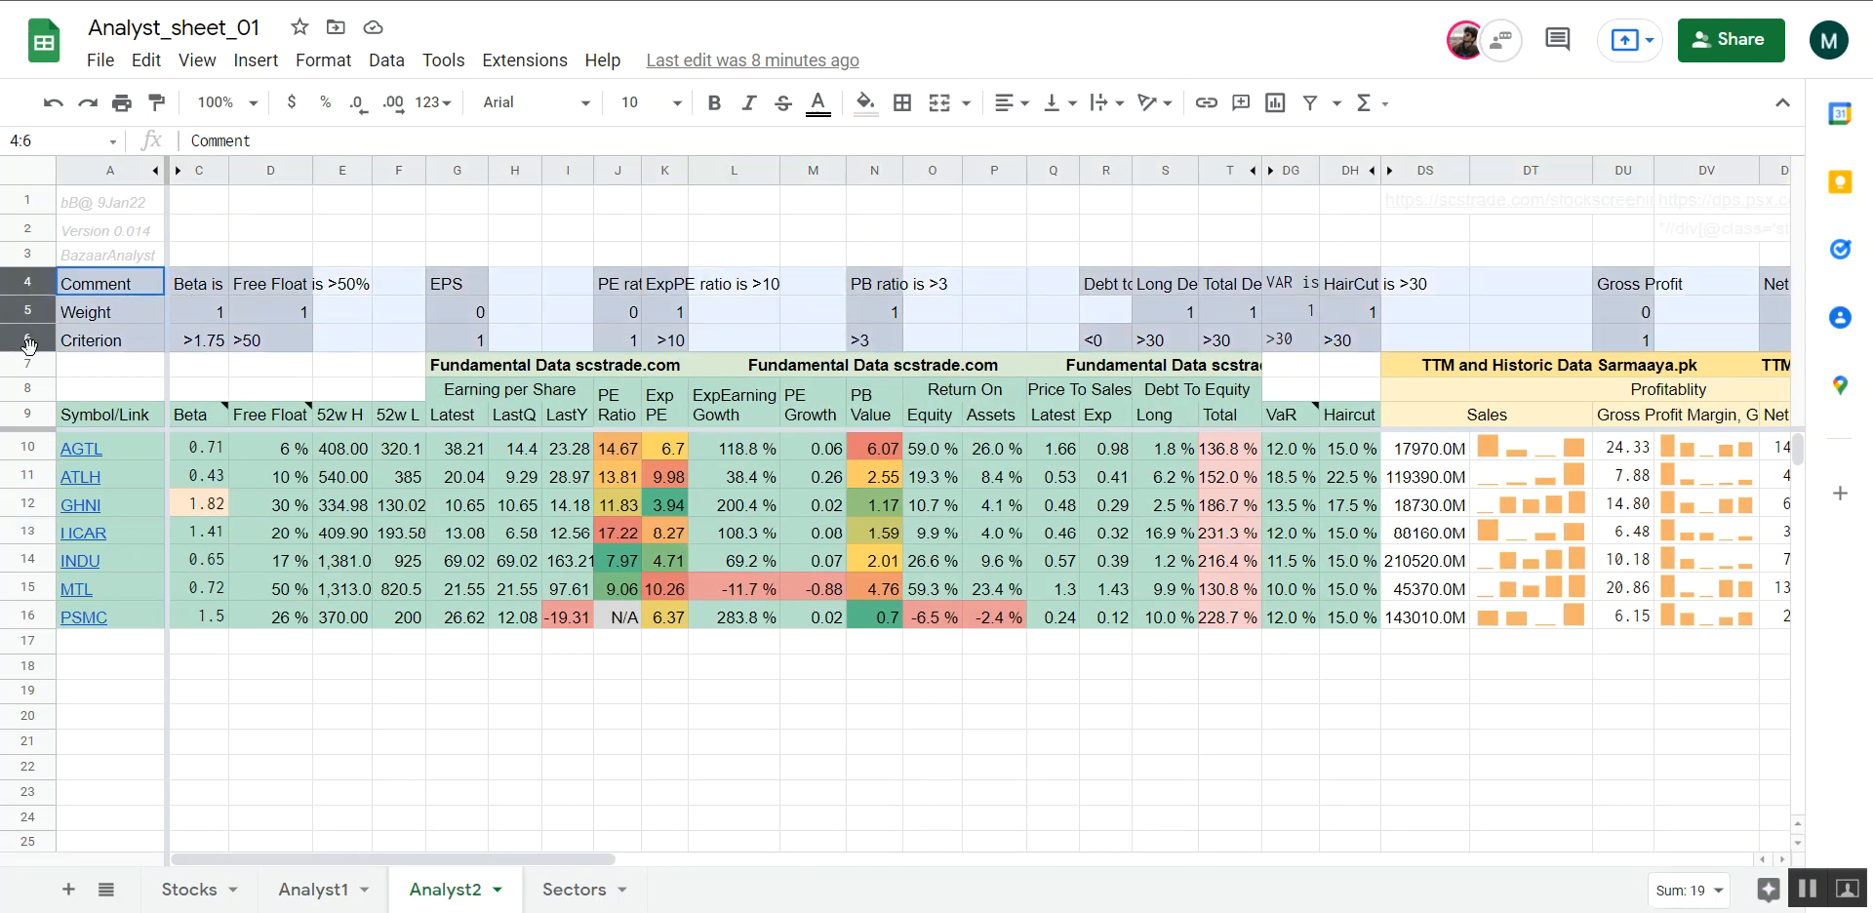
right_click(22, 289)
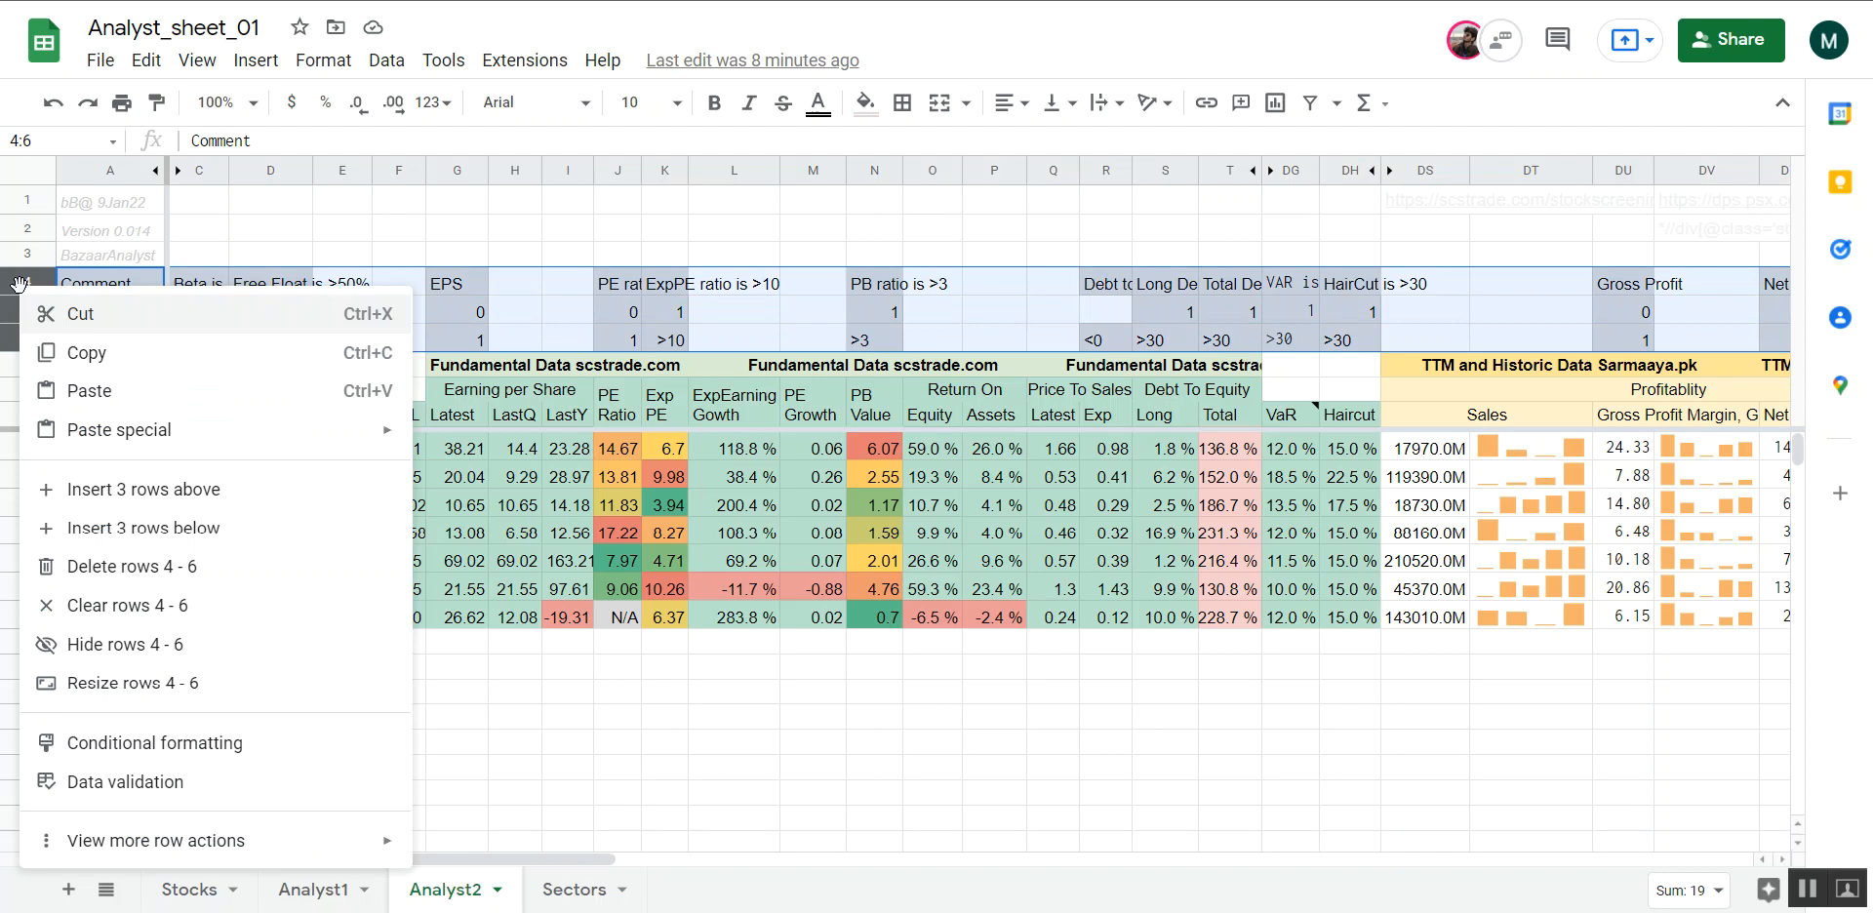
left_click(148, 644)
Review the Analyst2 data columns through to Comments, and unhide rows 4 to 6
scroll(605, 446, "right", 3)
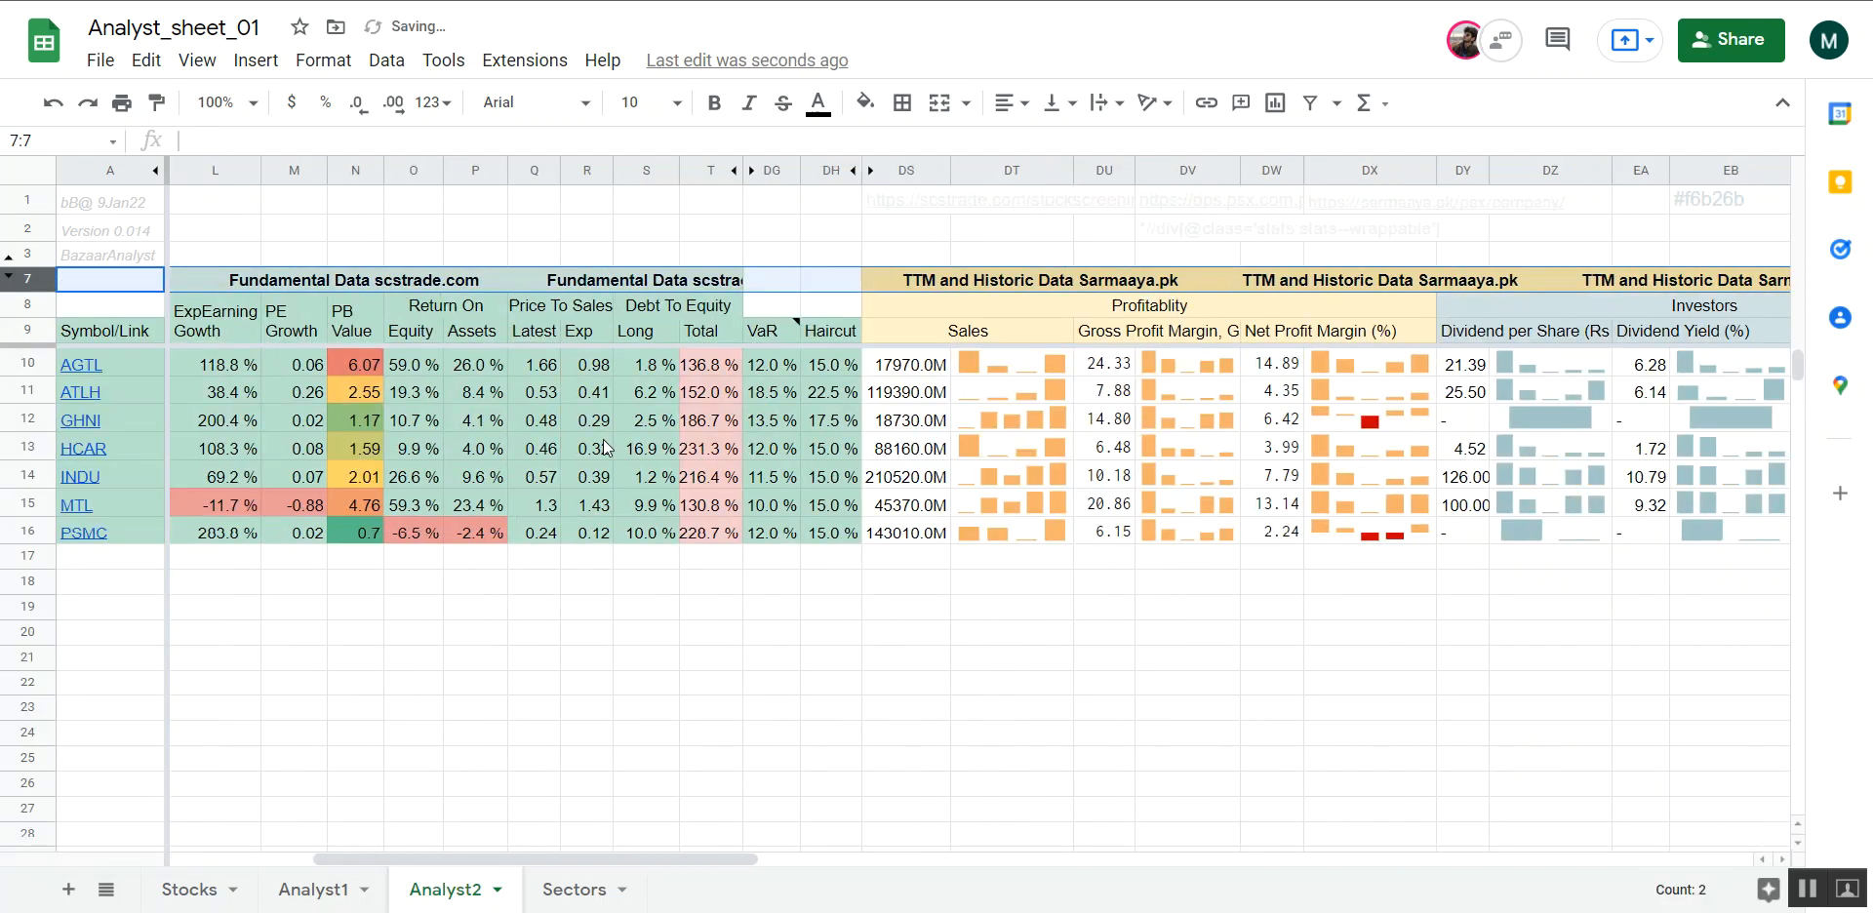
left_click(698, 657)
scroll(698, 658, "right", 20)
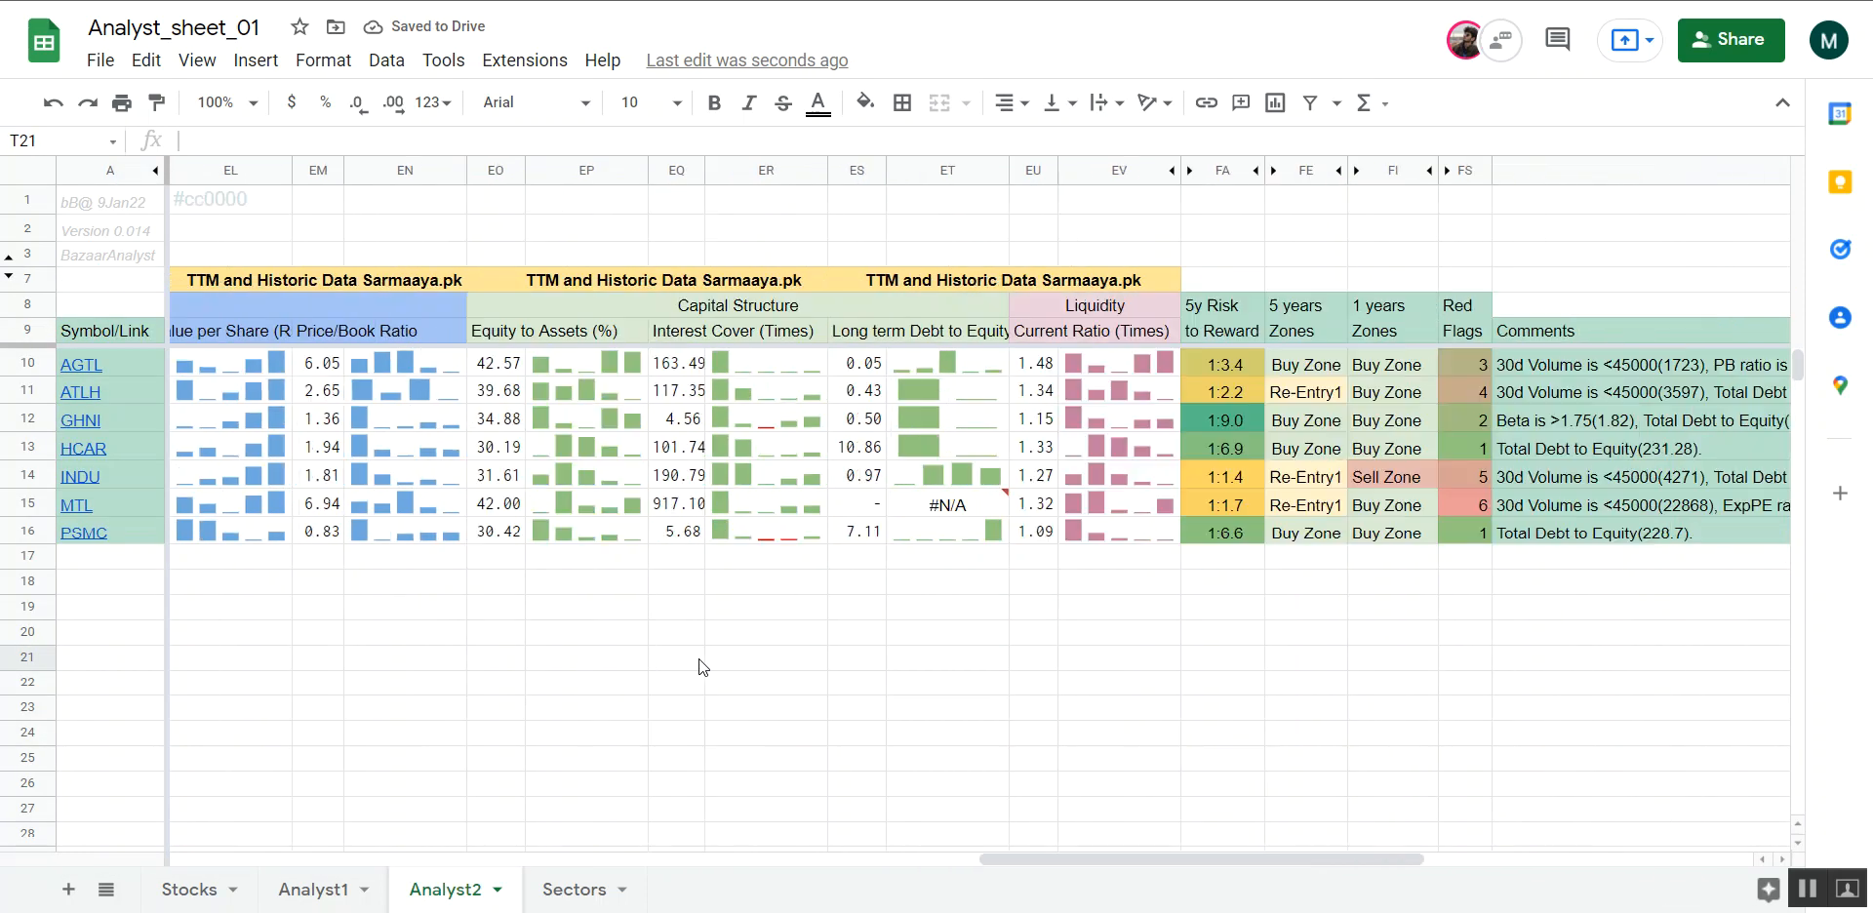
scroll(698, 659, "left", 20)
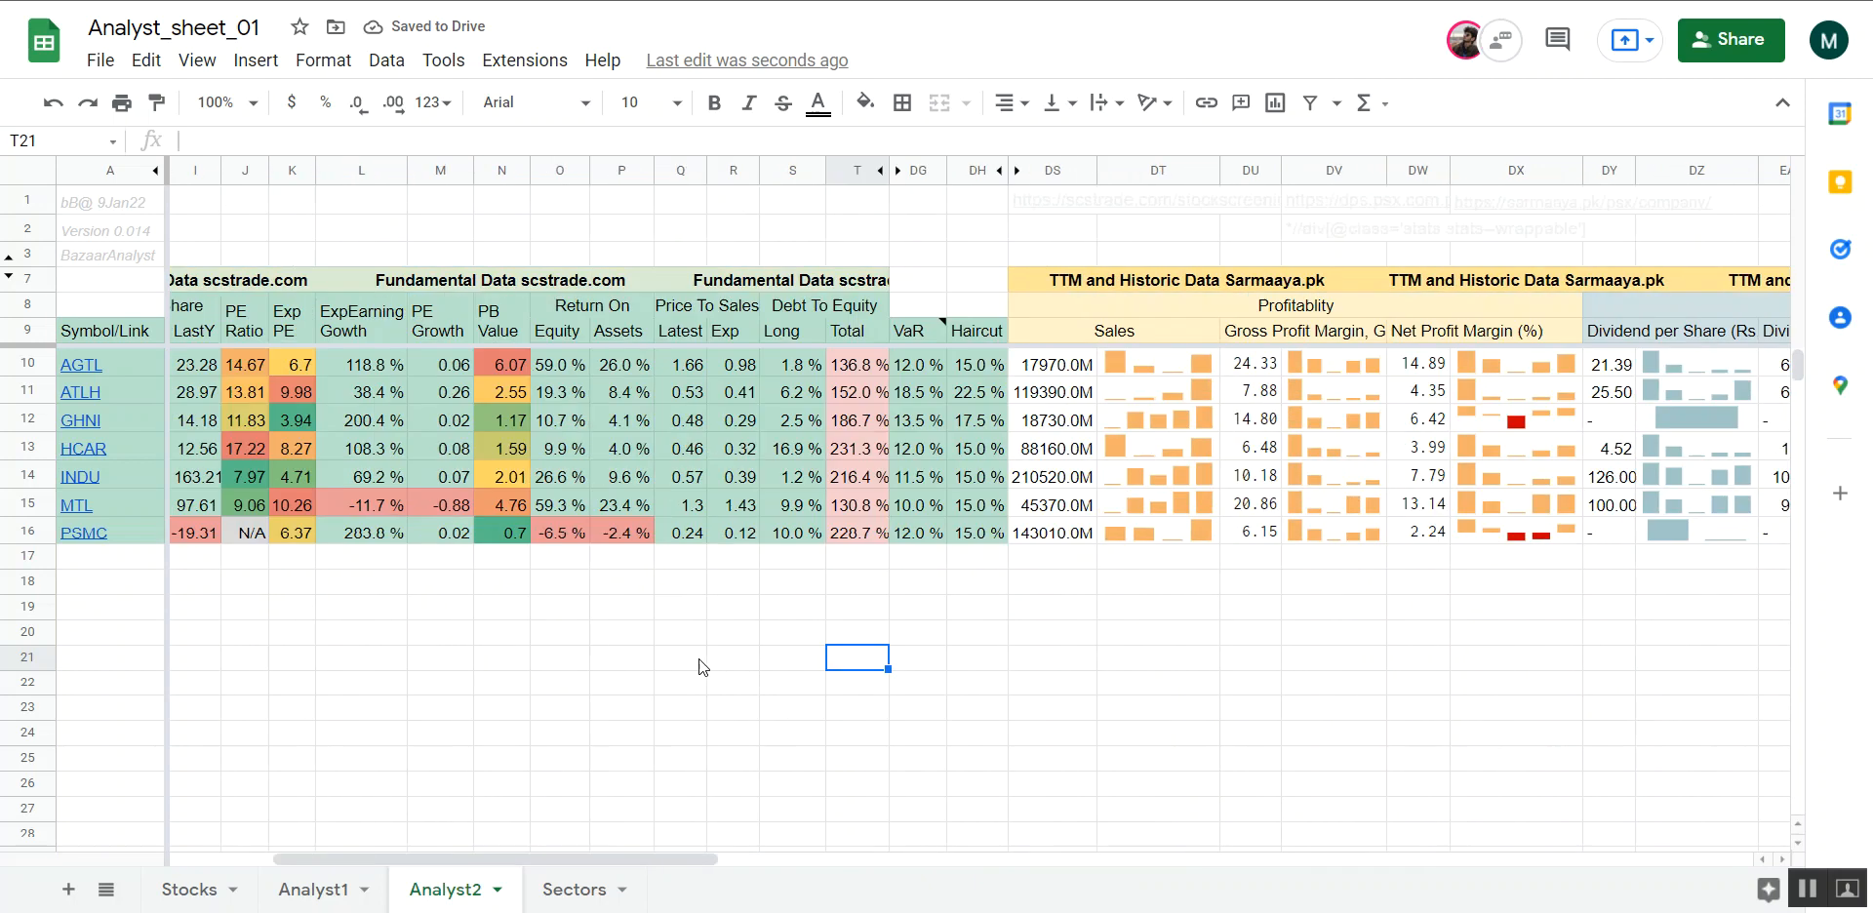
scroll(925, 693, "right", 3)
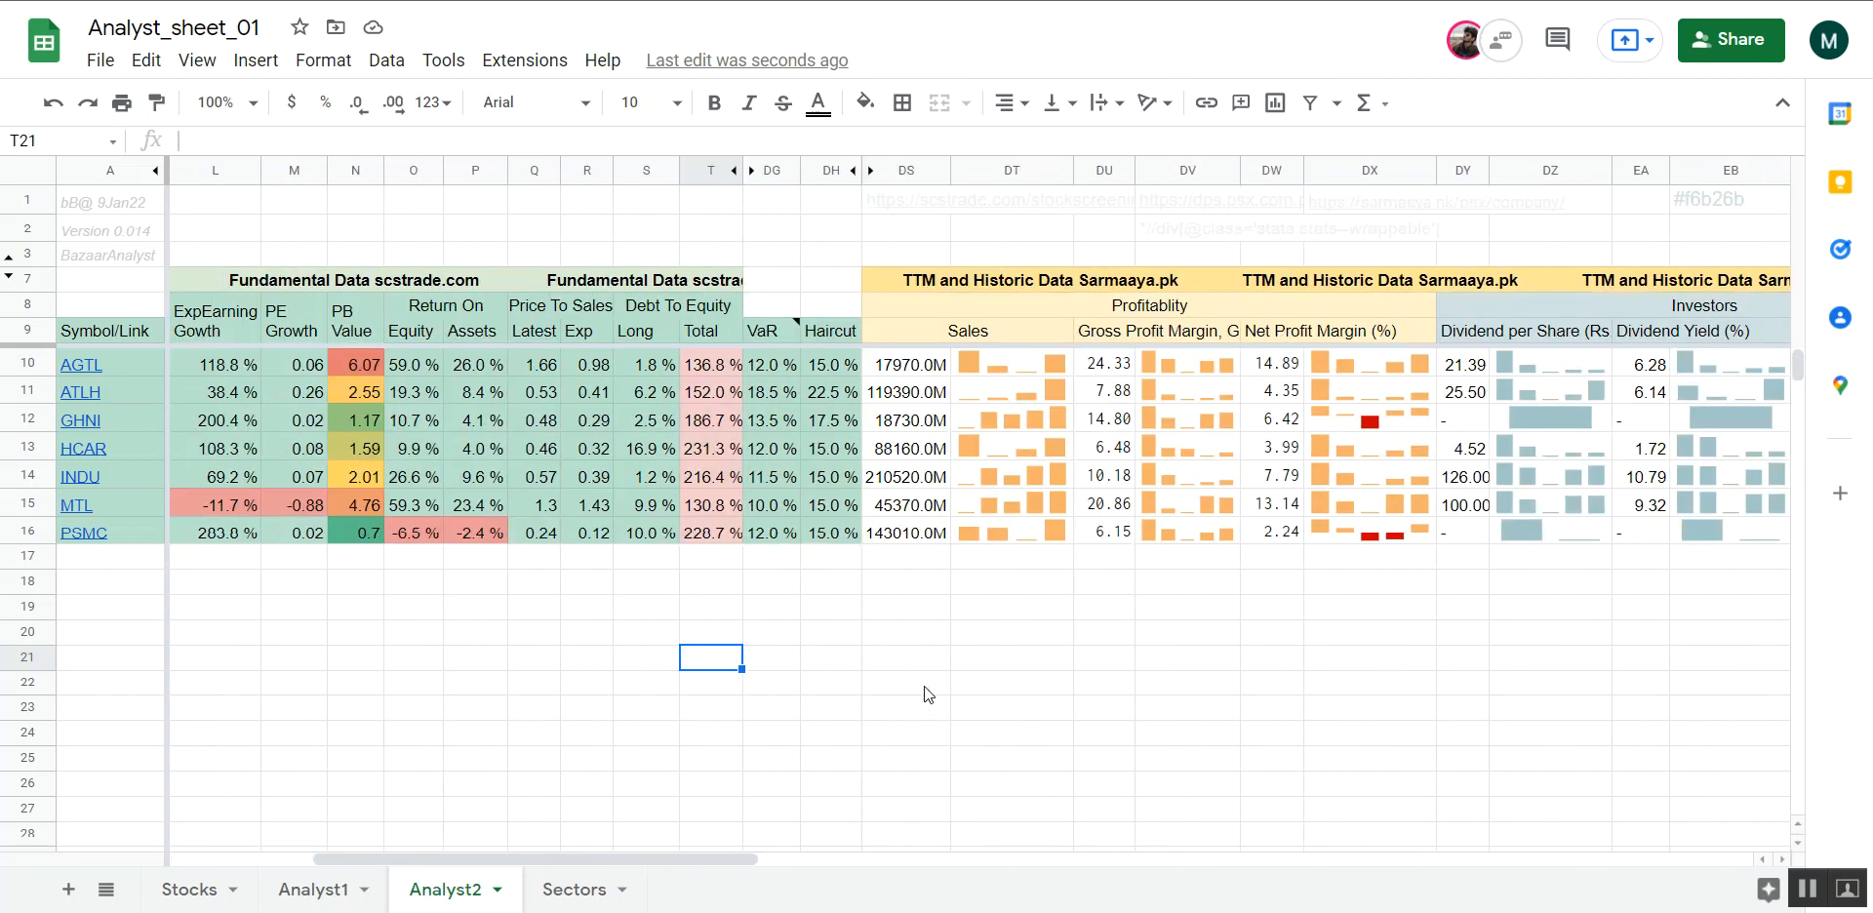
scroll(923, 687, "left", 3)
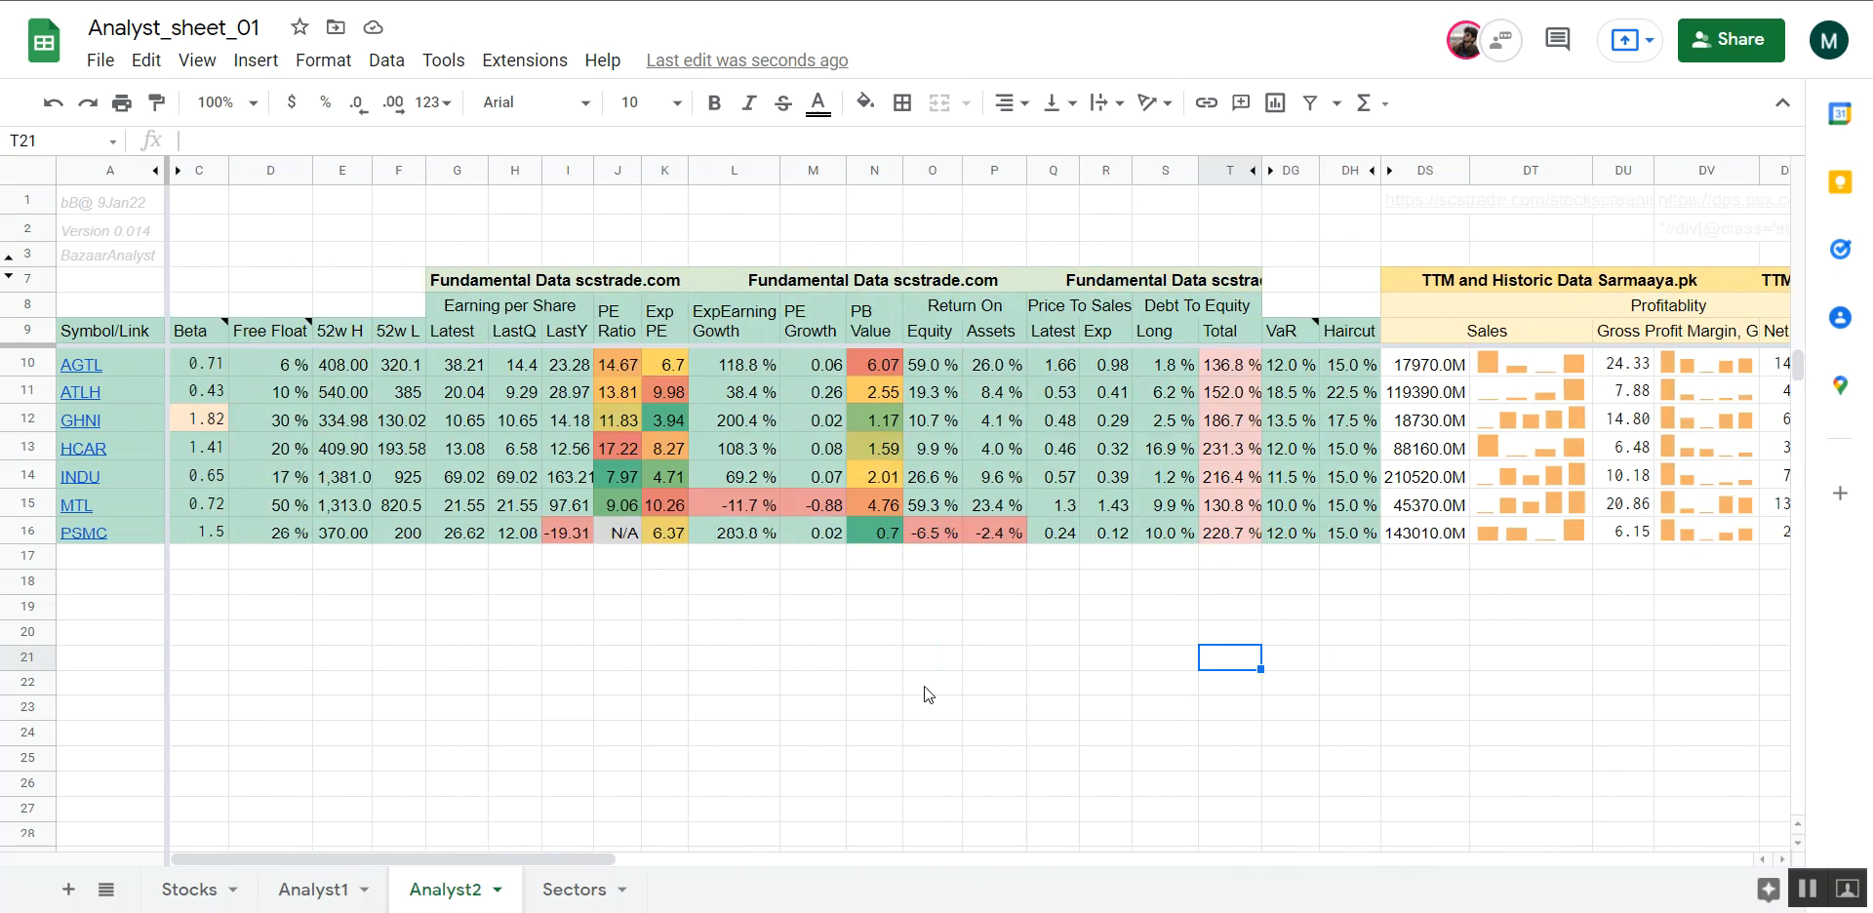
left_click(6, 263)
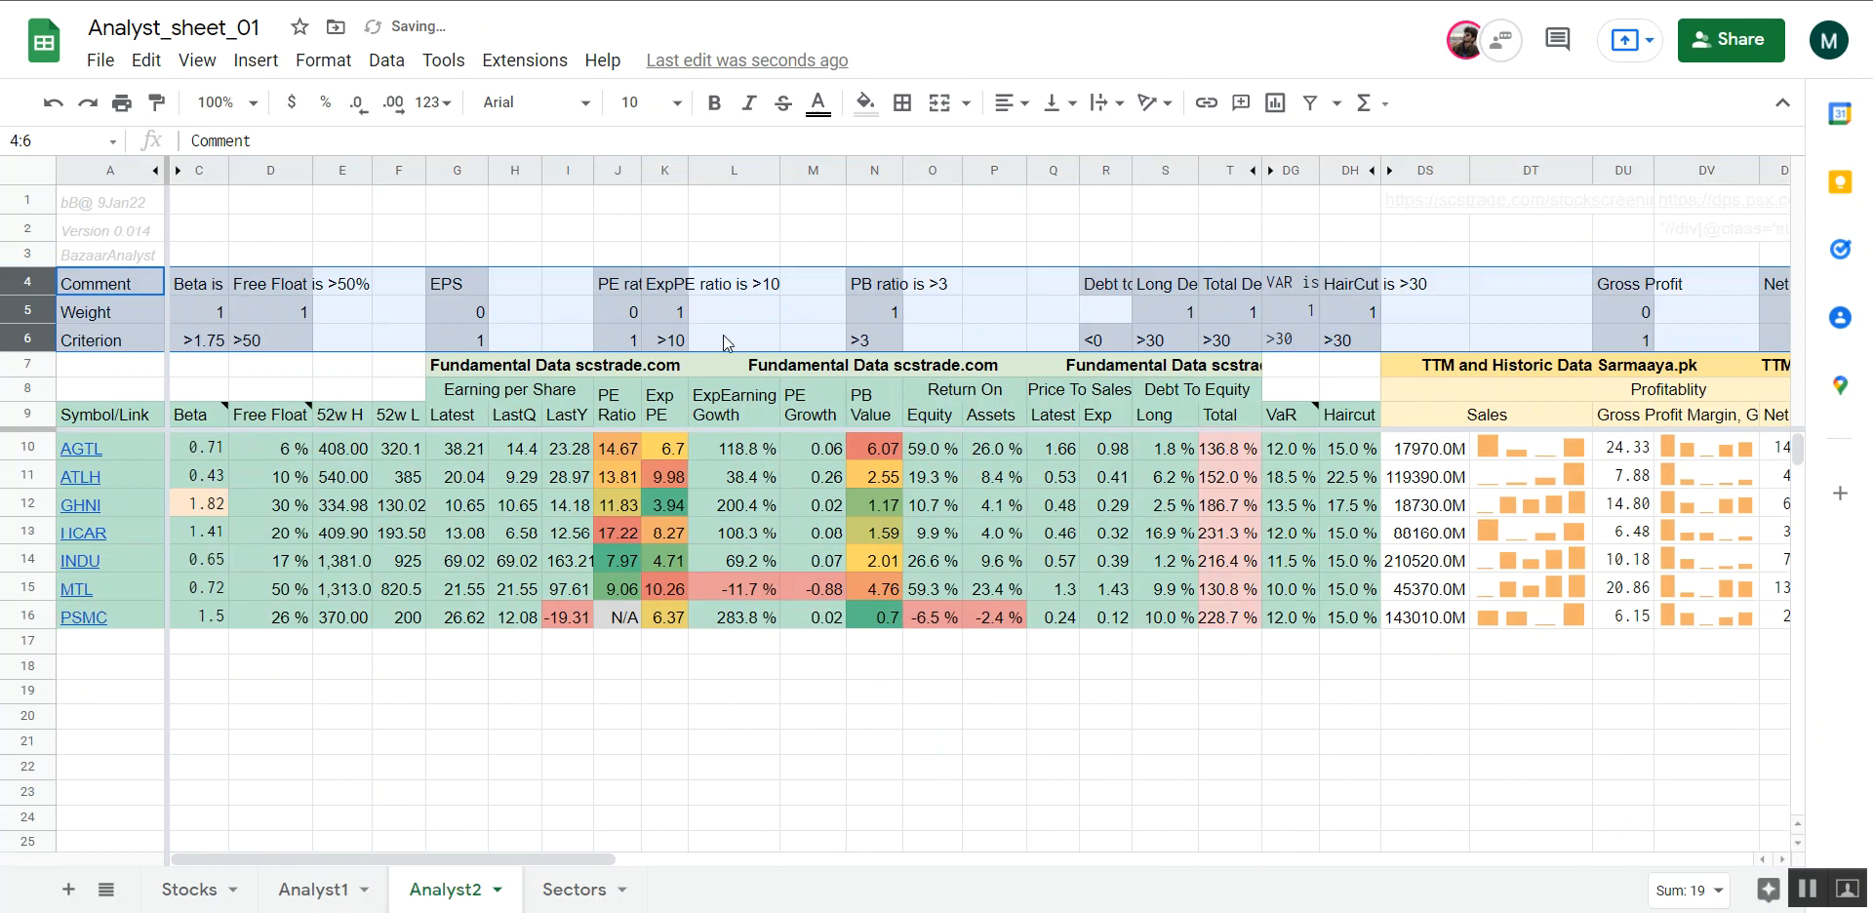
Examine the Weight row in row 5, including the weight assigned to EPS
left_click(82, 314)
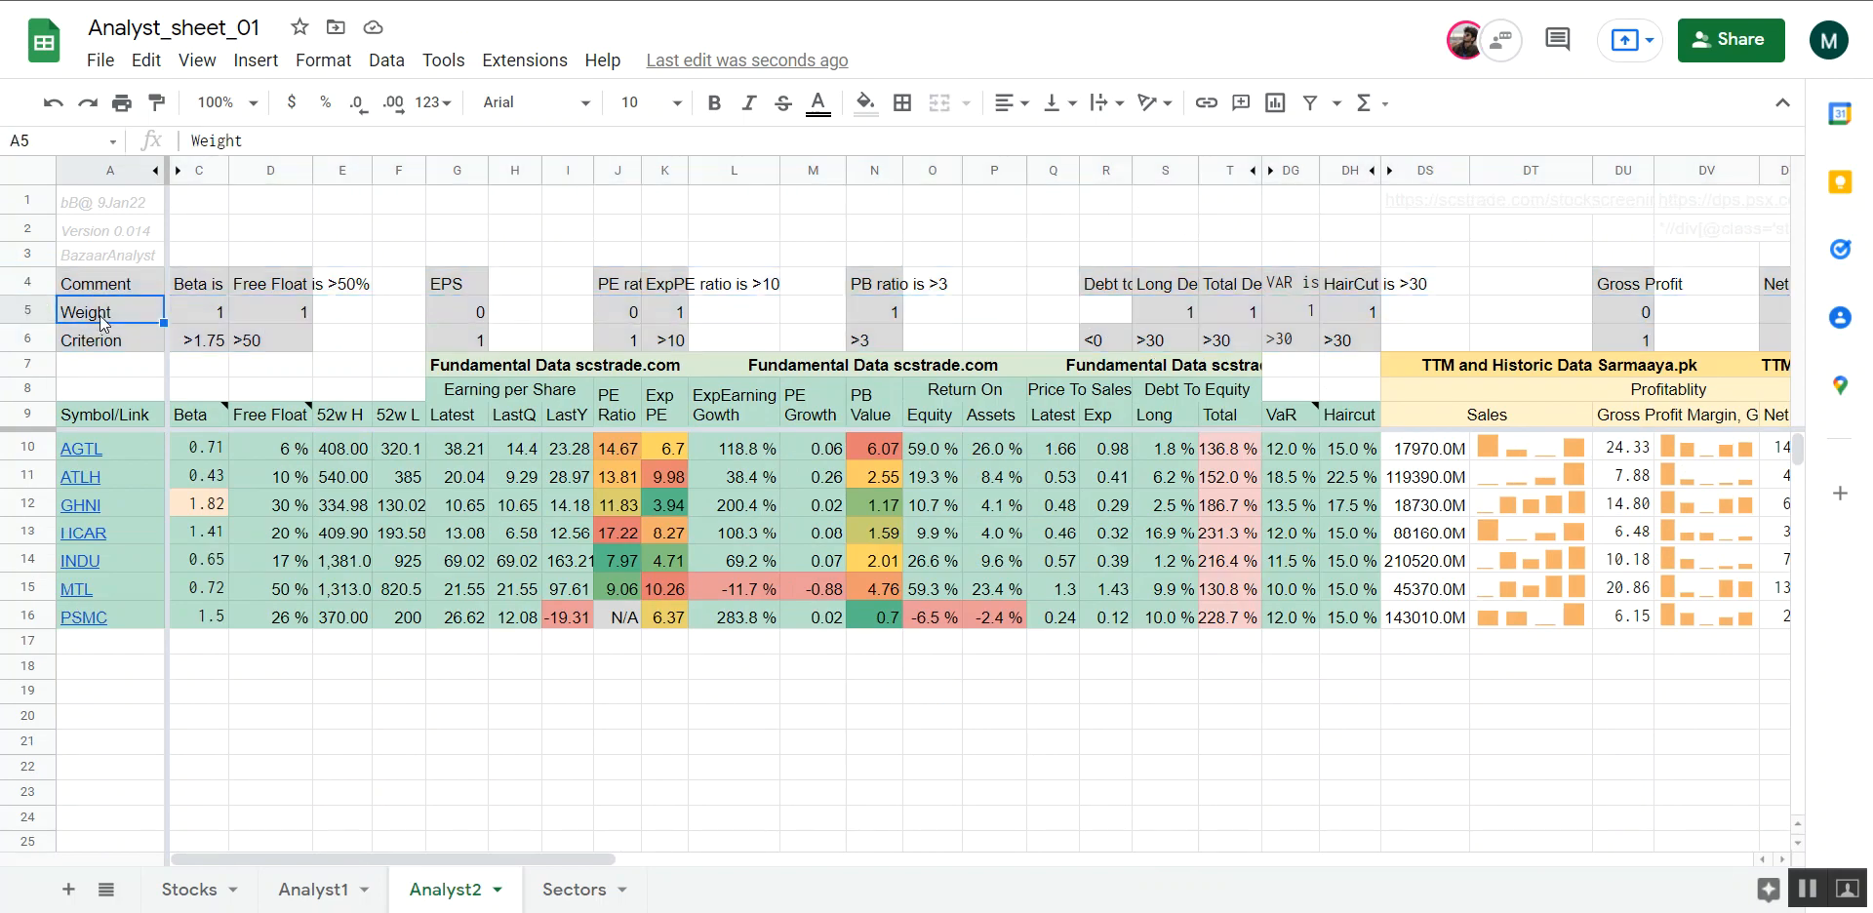
left_click(235, 326)
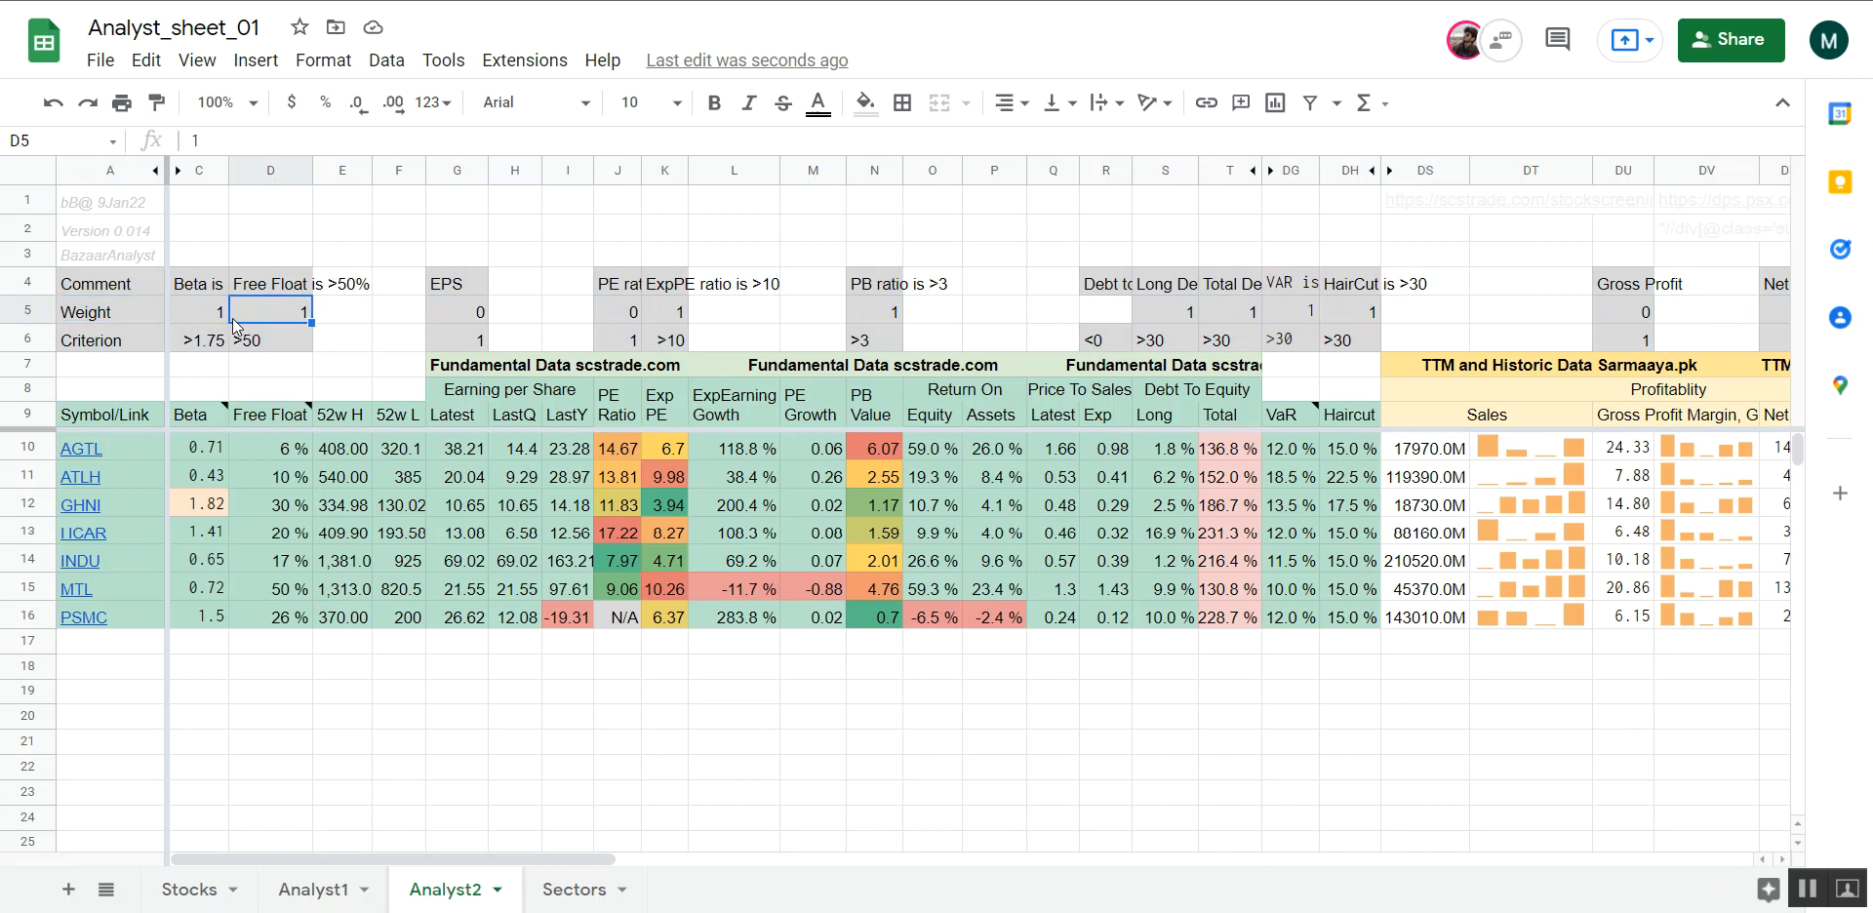
left_click(30, 311)
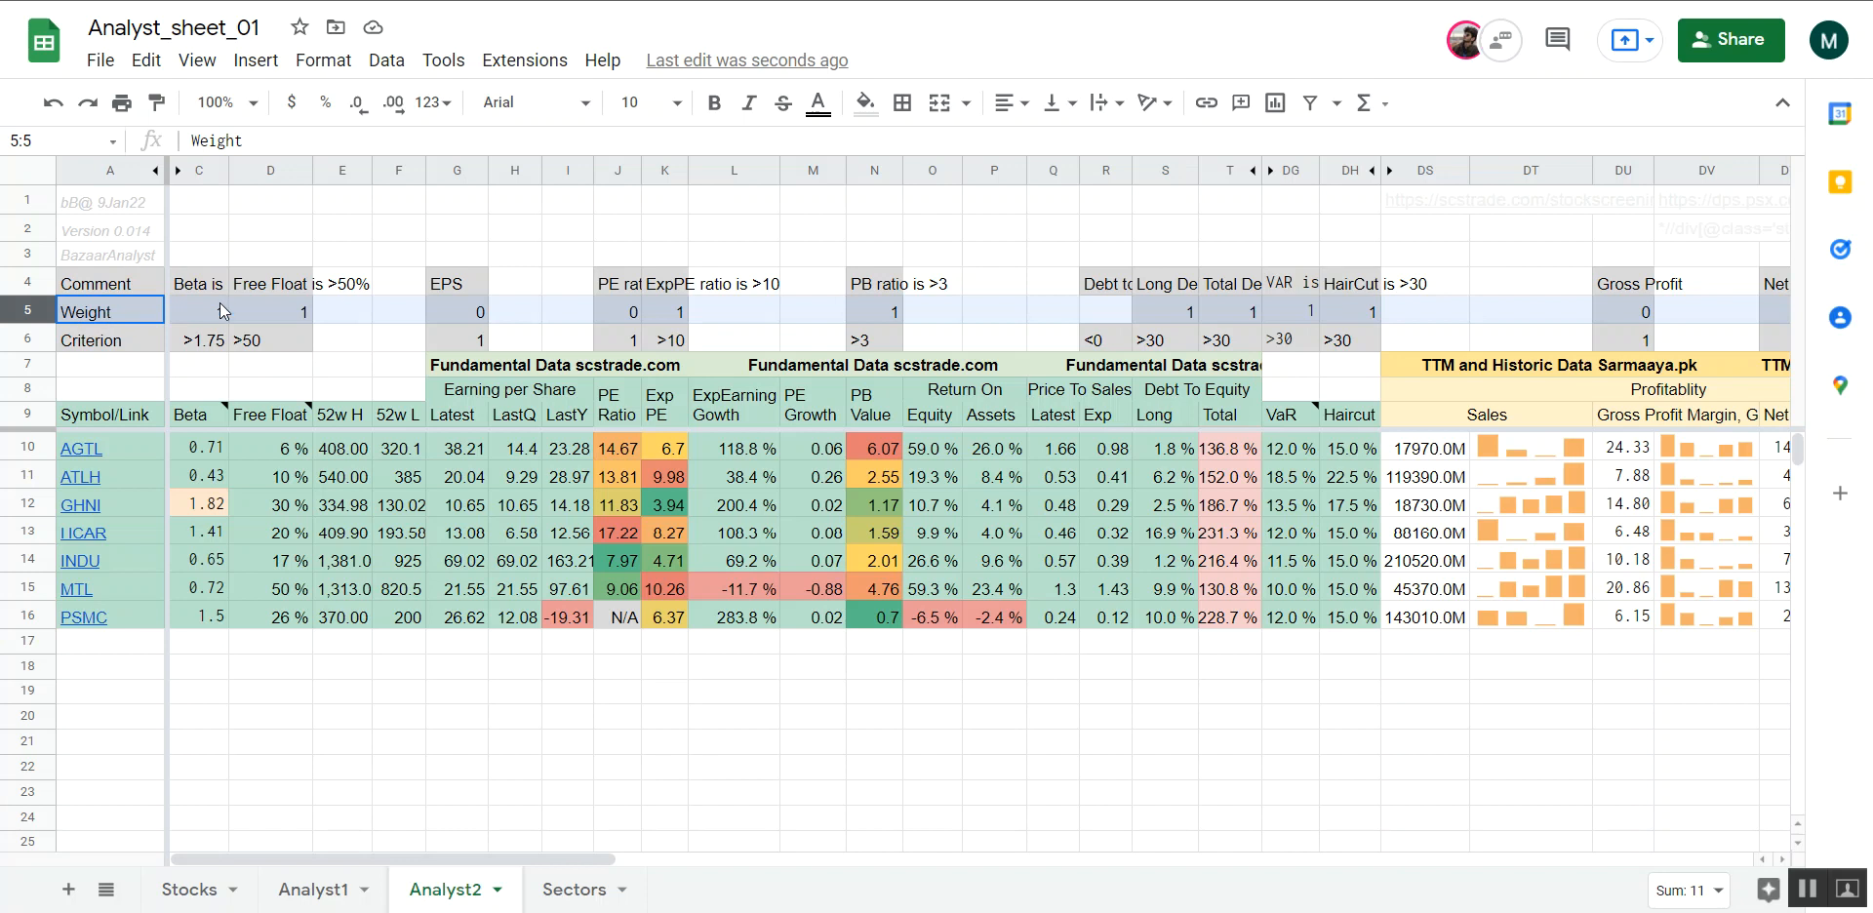
left_click(461, 316)
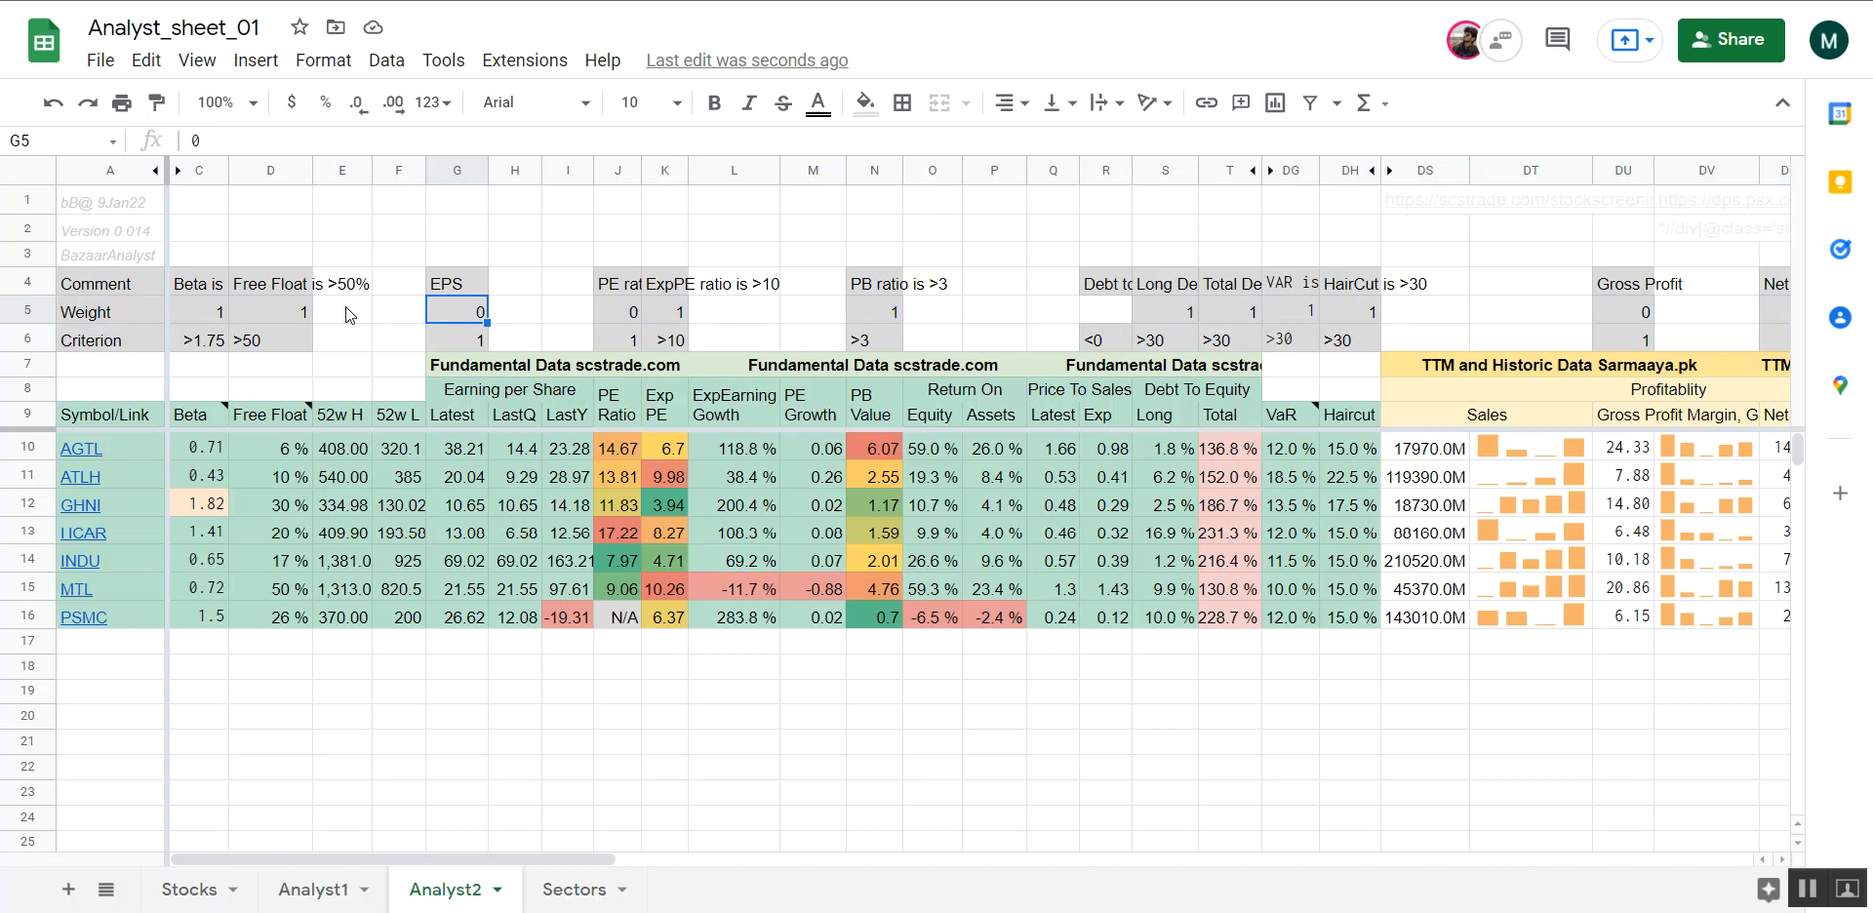
Inspect the Free Float column's weight, criterion and comment formula in cells D5, D6 and D4
left_click(275, 314)
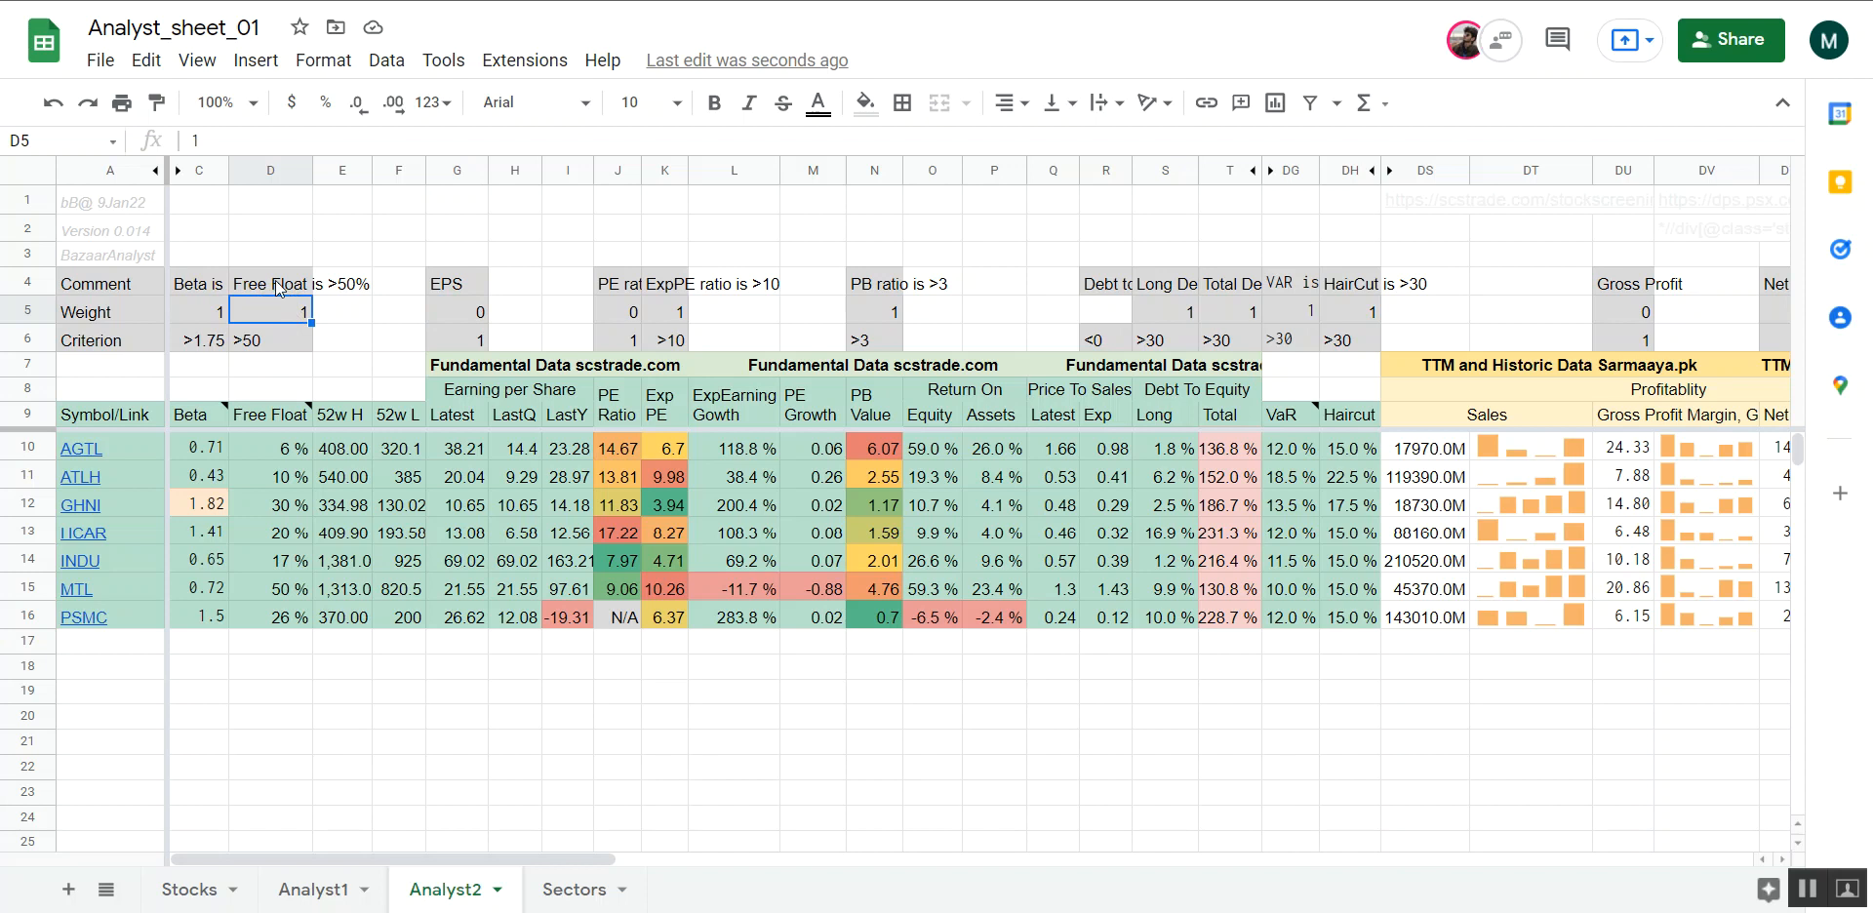
key("Delete")
left_click(260, 350)
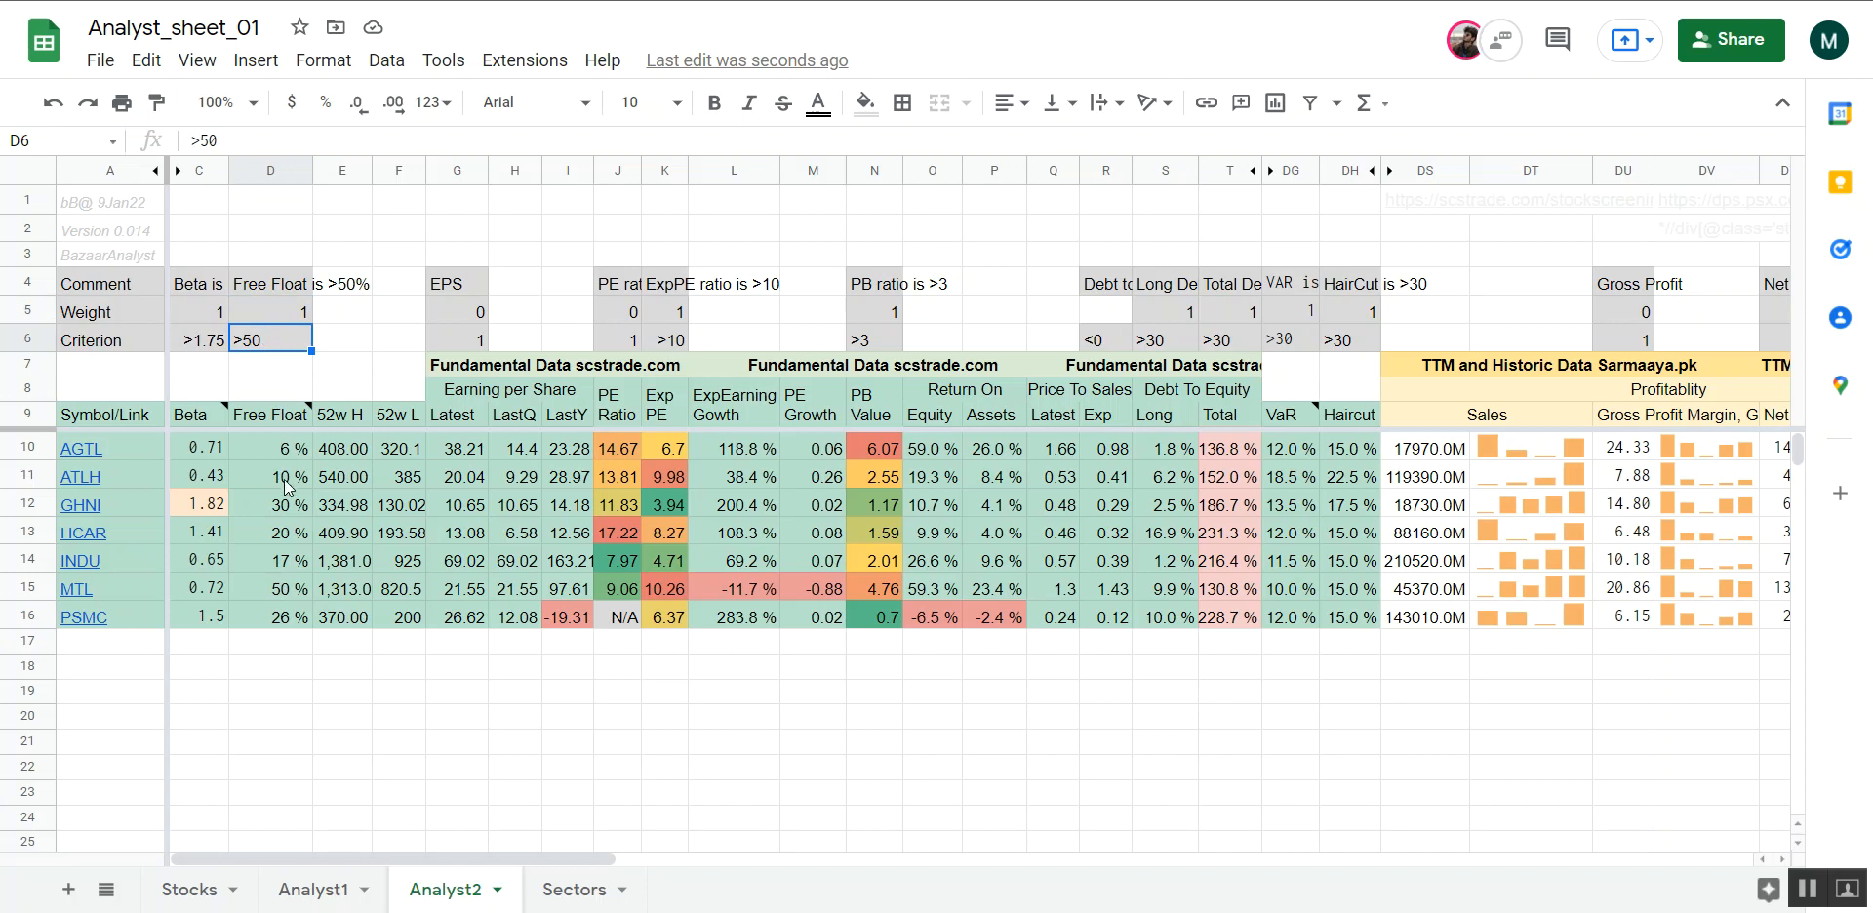
left_click(289, 317)
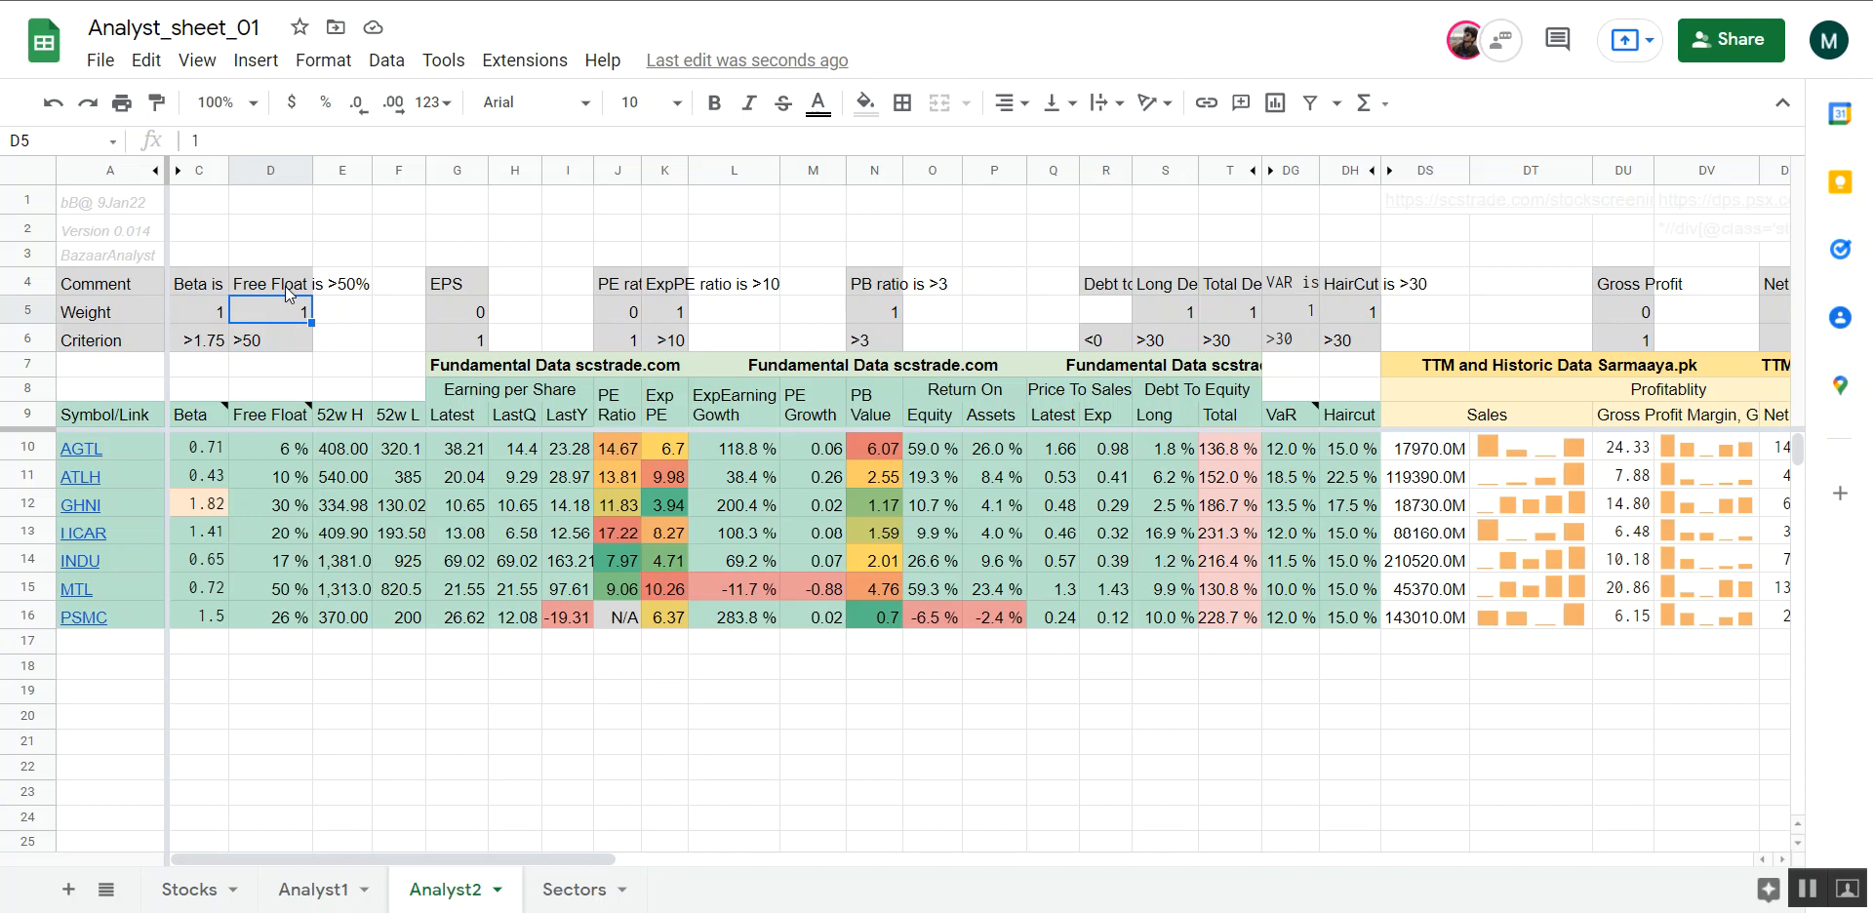
left_click(289, 293)
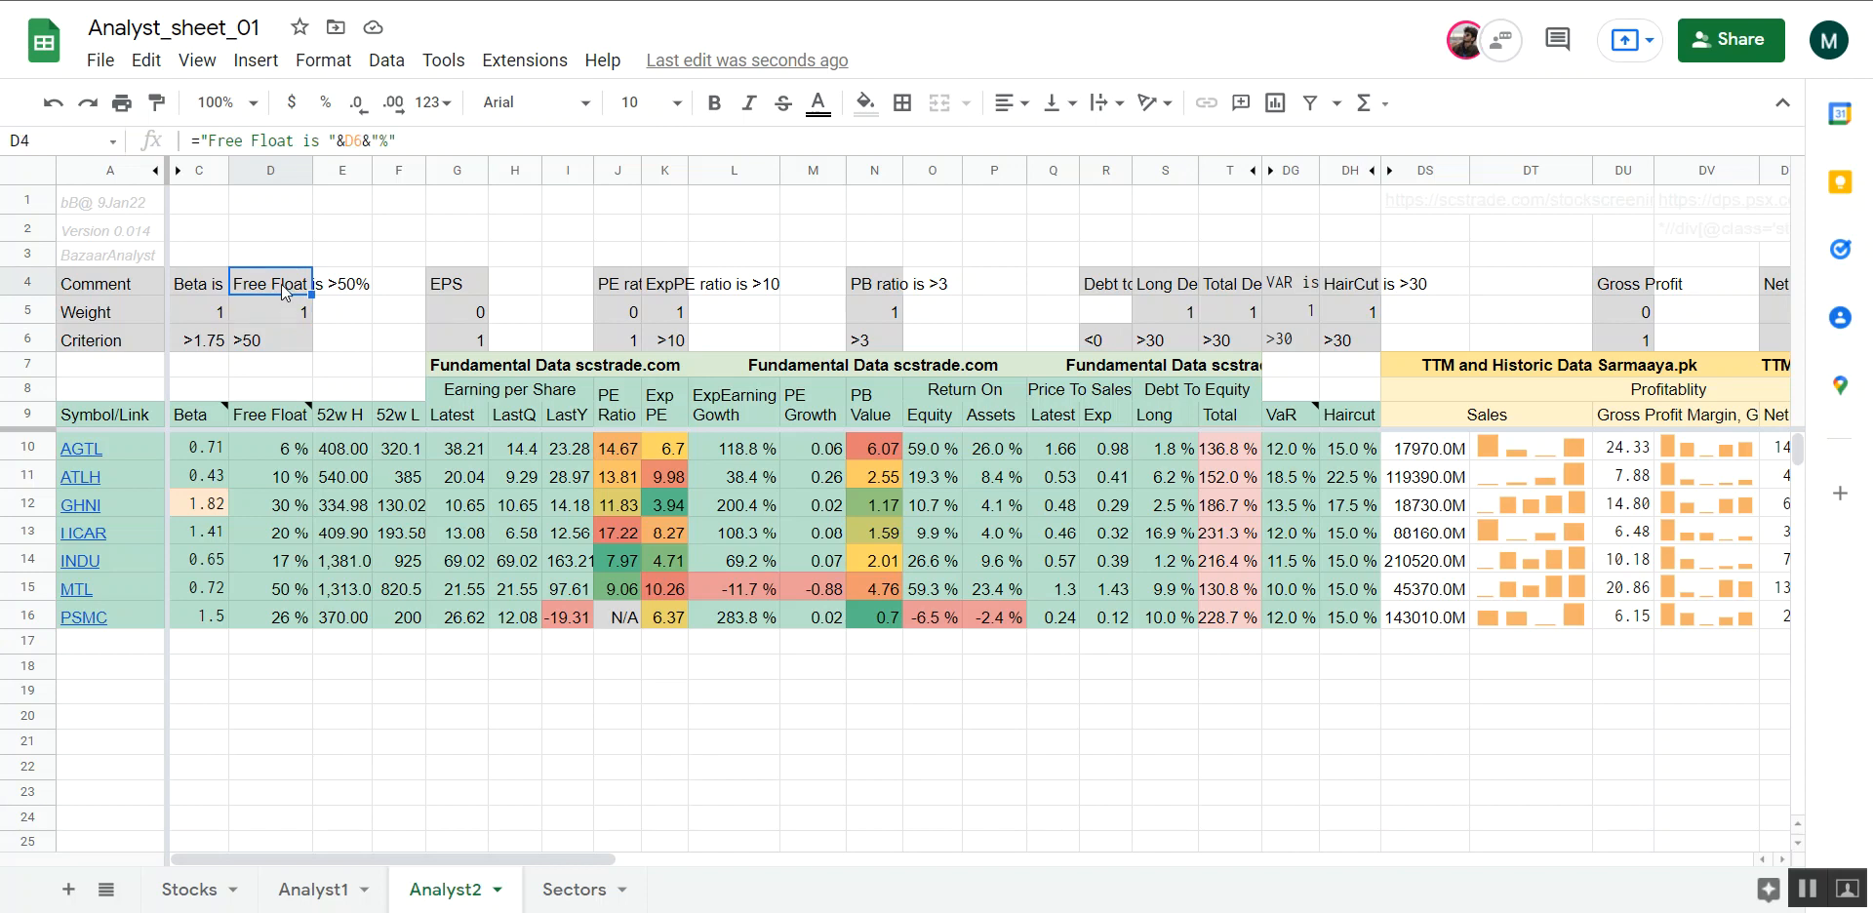
Inspect the Beta column's weight in C5 and its comment formula in C4
left_click(335, 317)
key("Down")
key("Down")
key("Left")
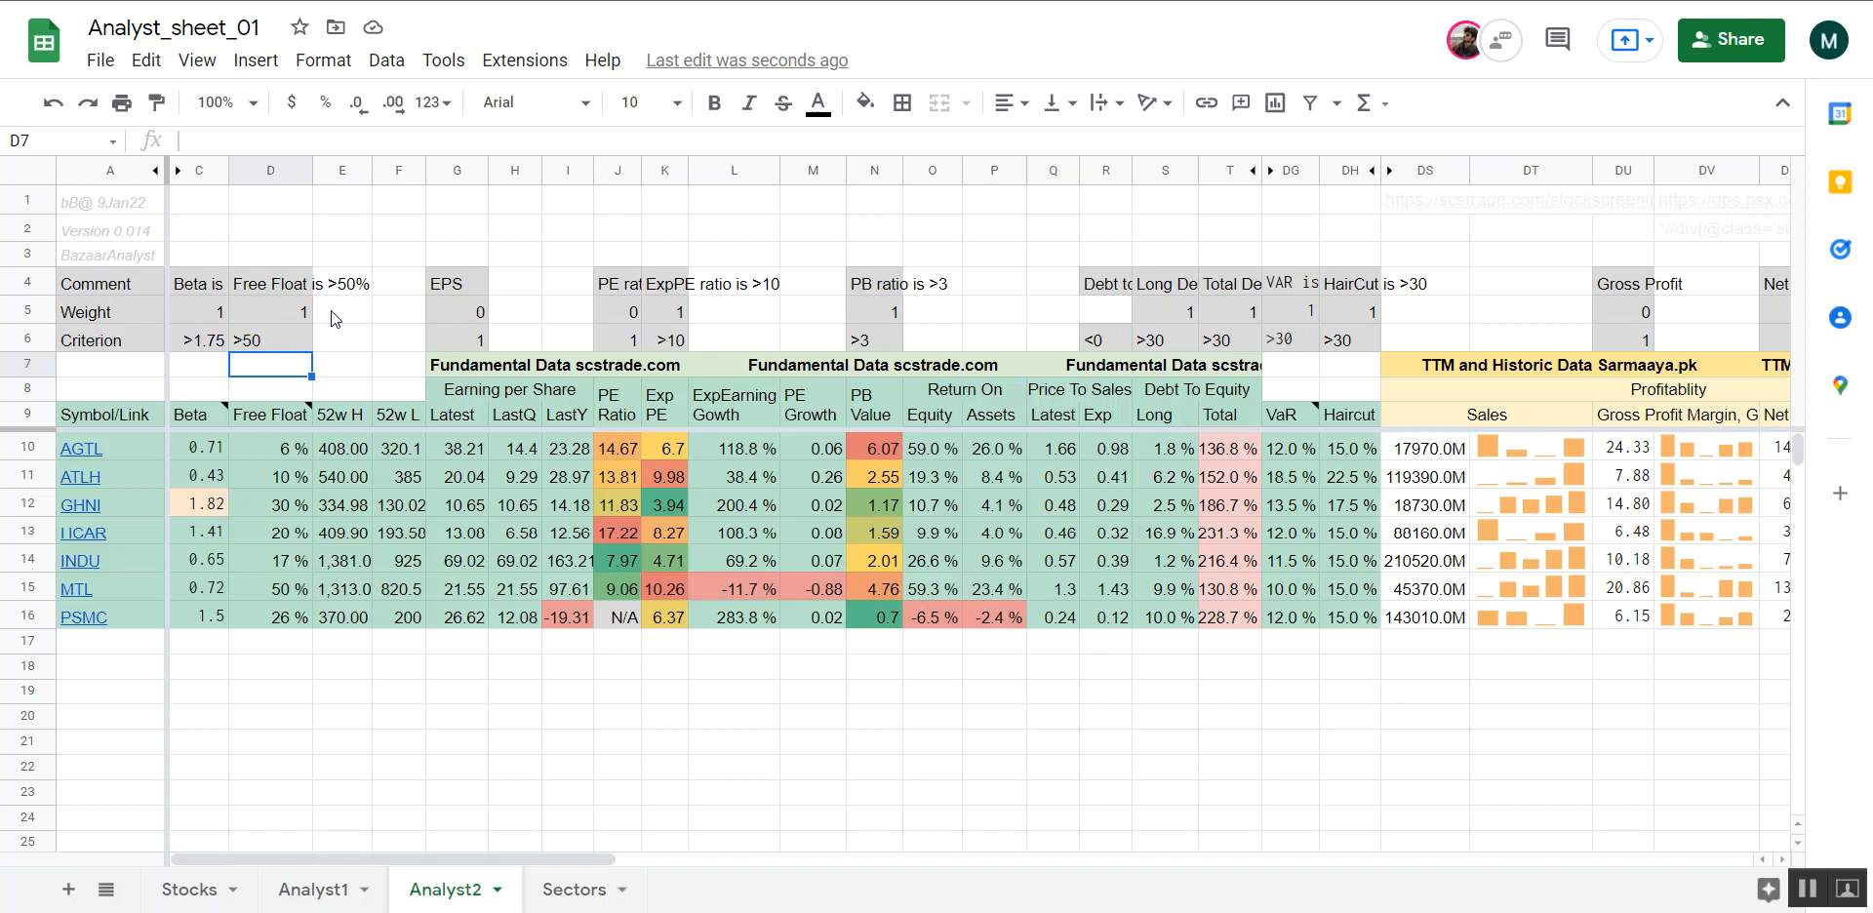
key("Left")
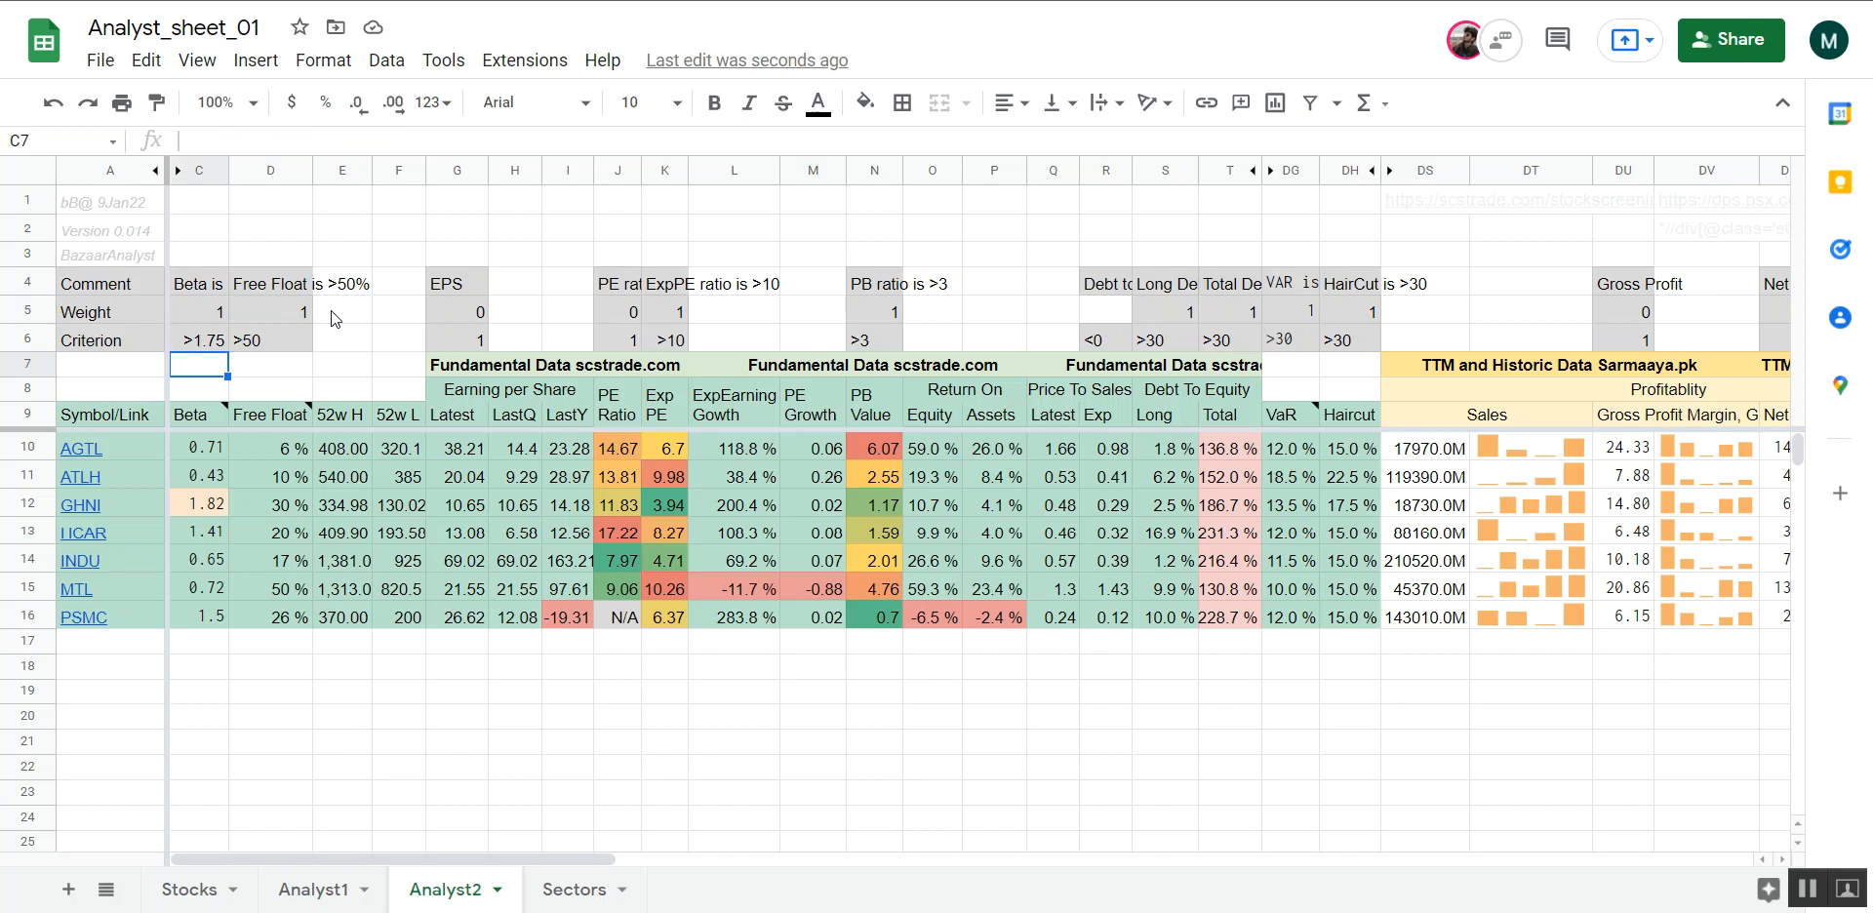
left_click(215, 320)
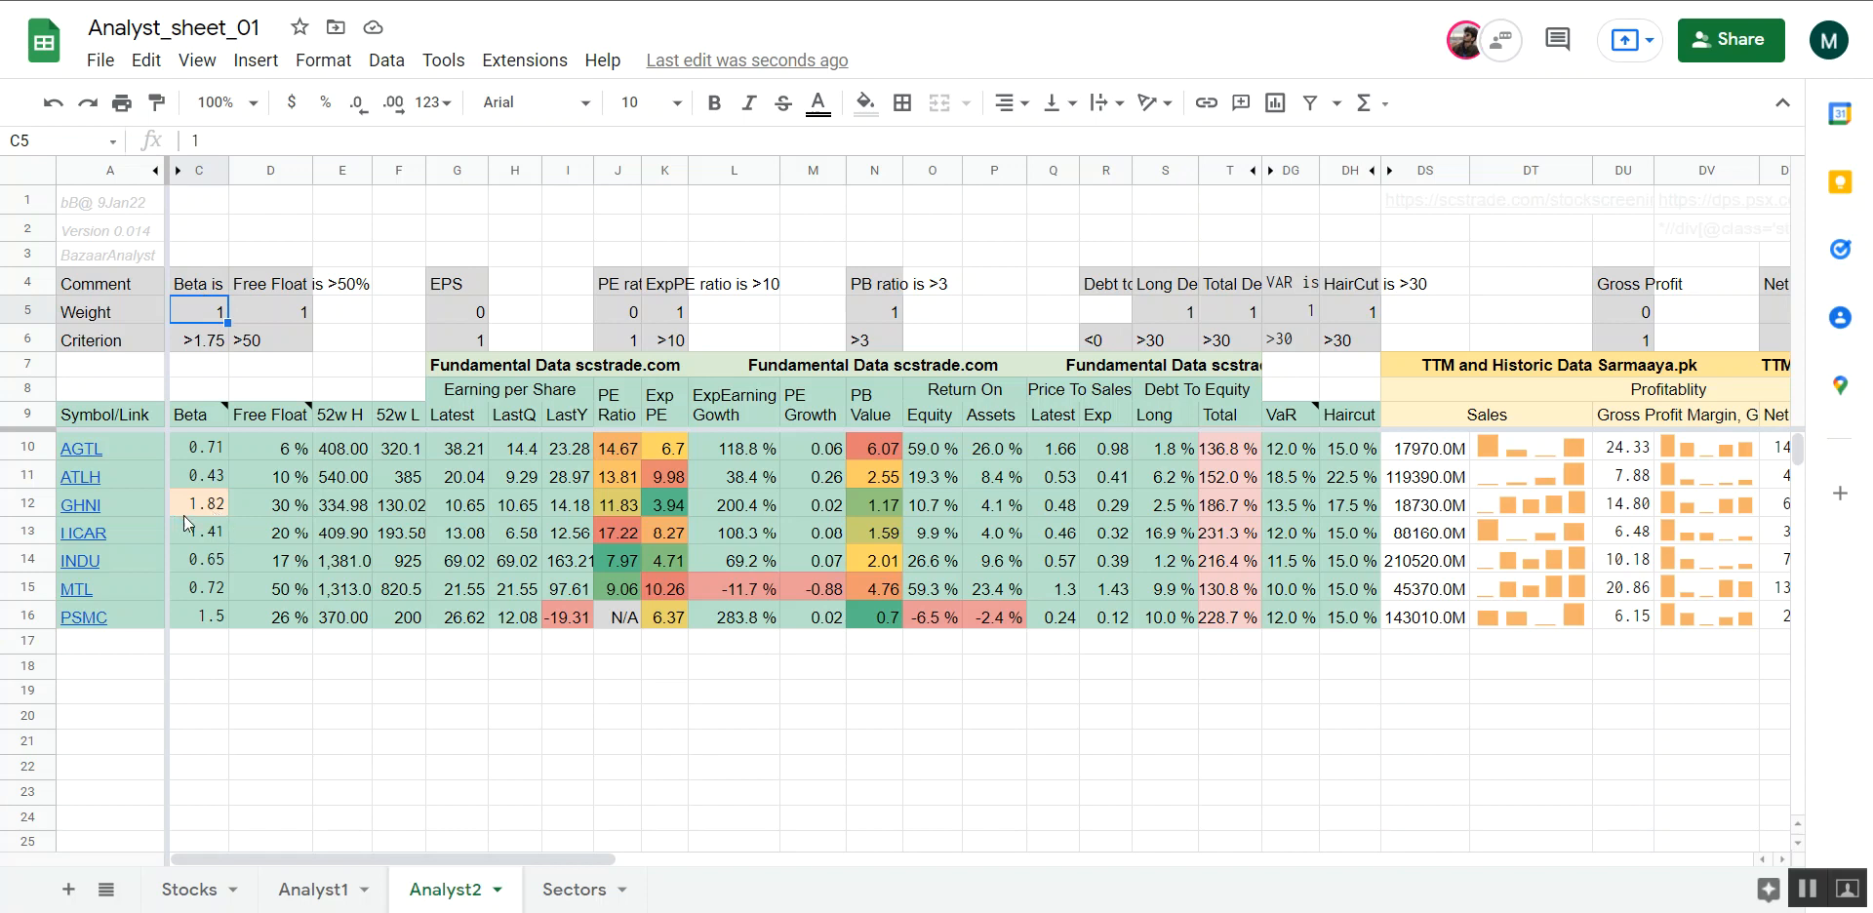
left_click(196, 288)
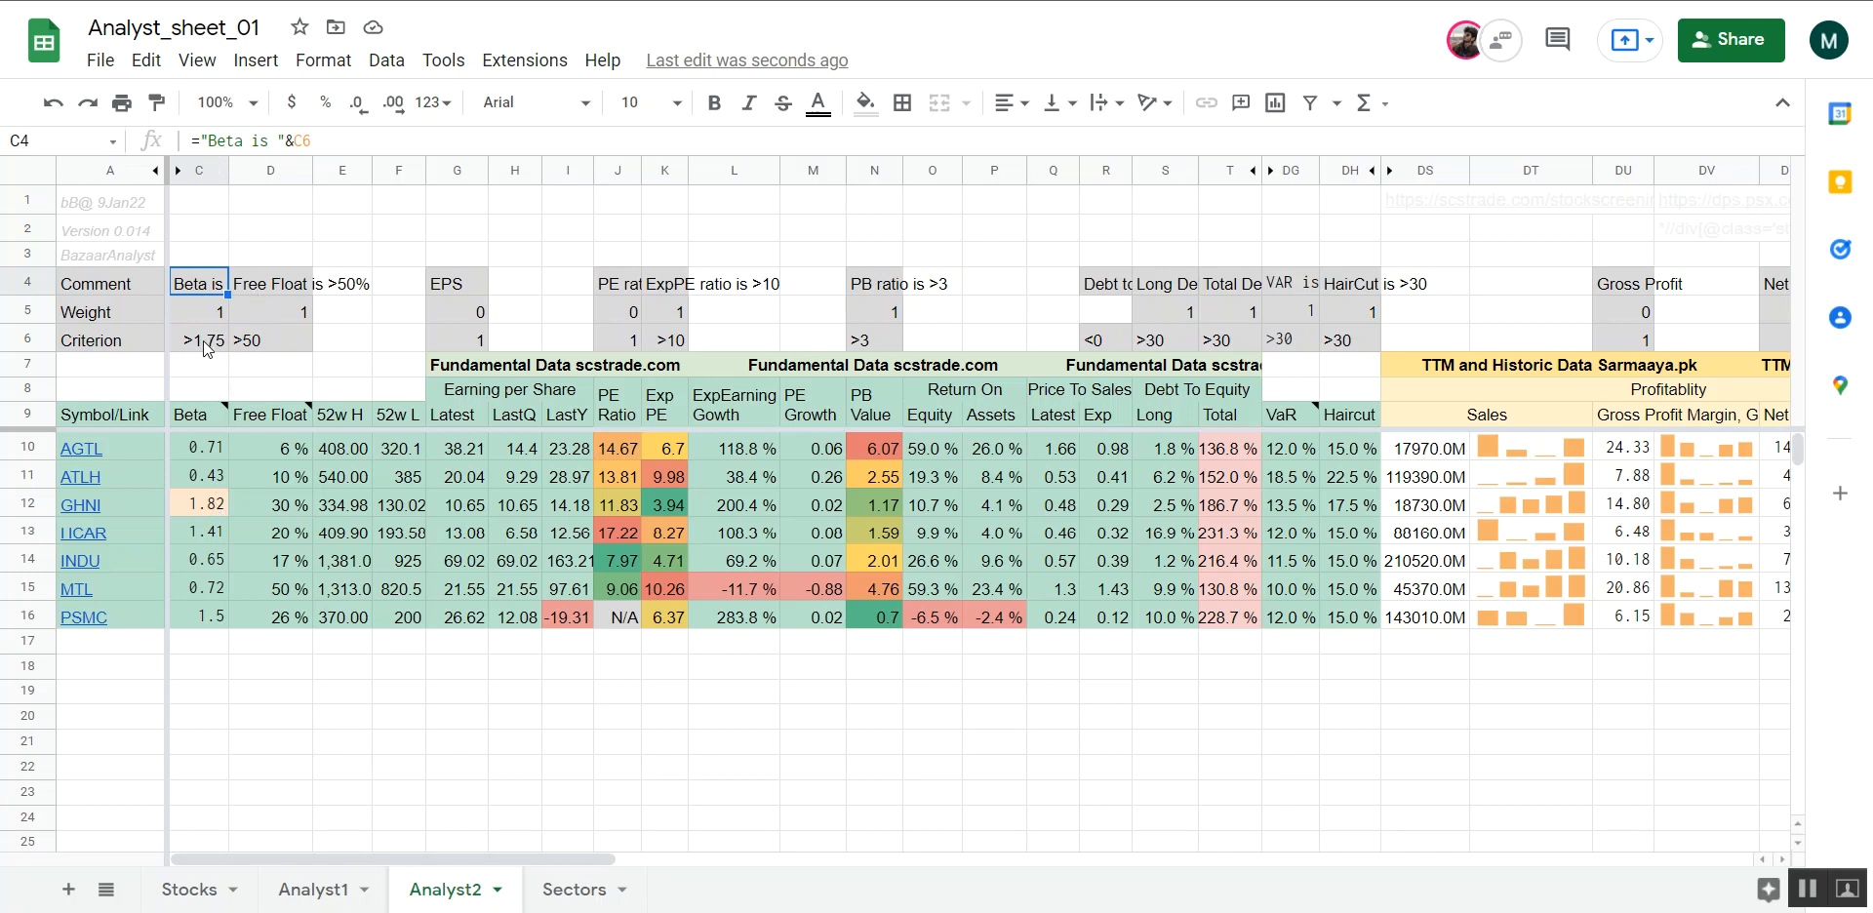
Compare GHNI's Beta value with the Beta criterion in row 6 and with the stock's entry in the Comments column
left_click(288, 388)
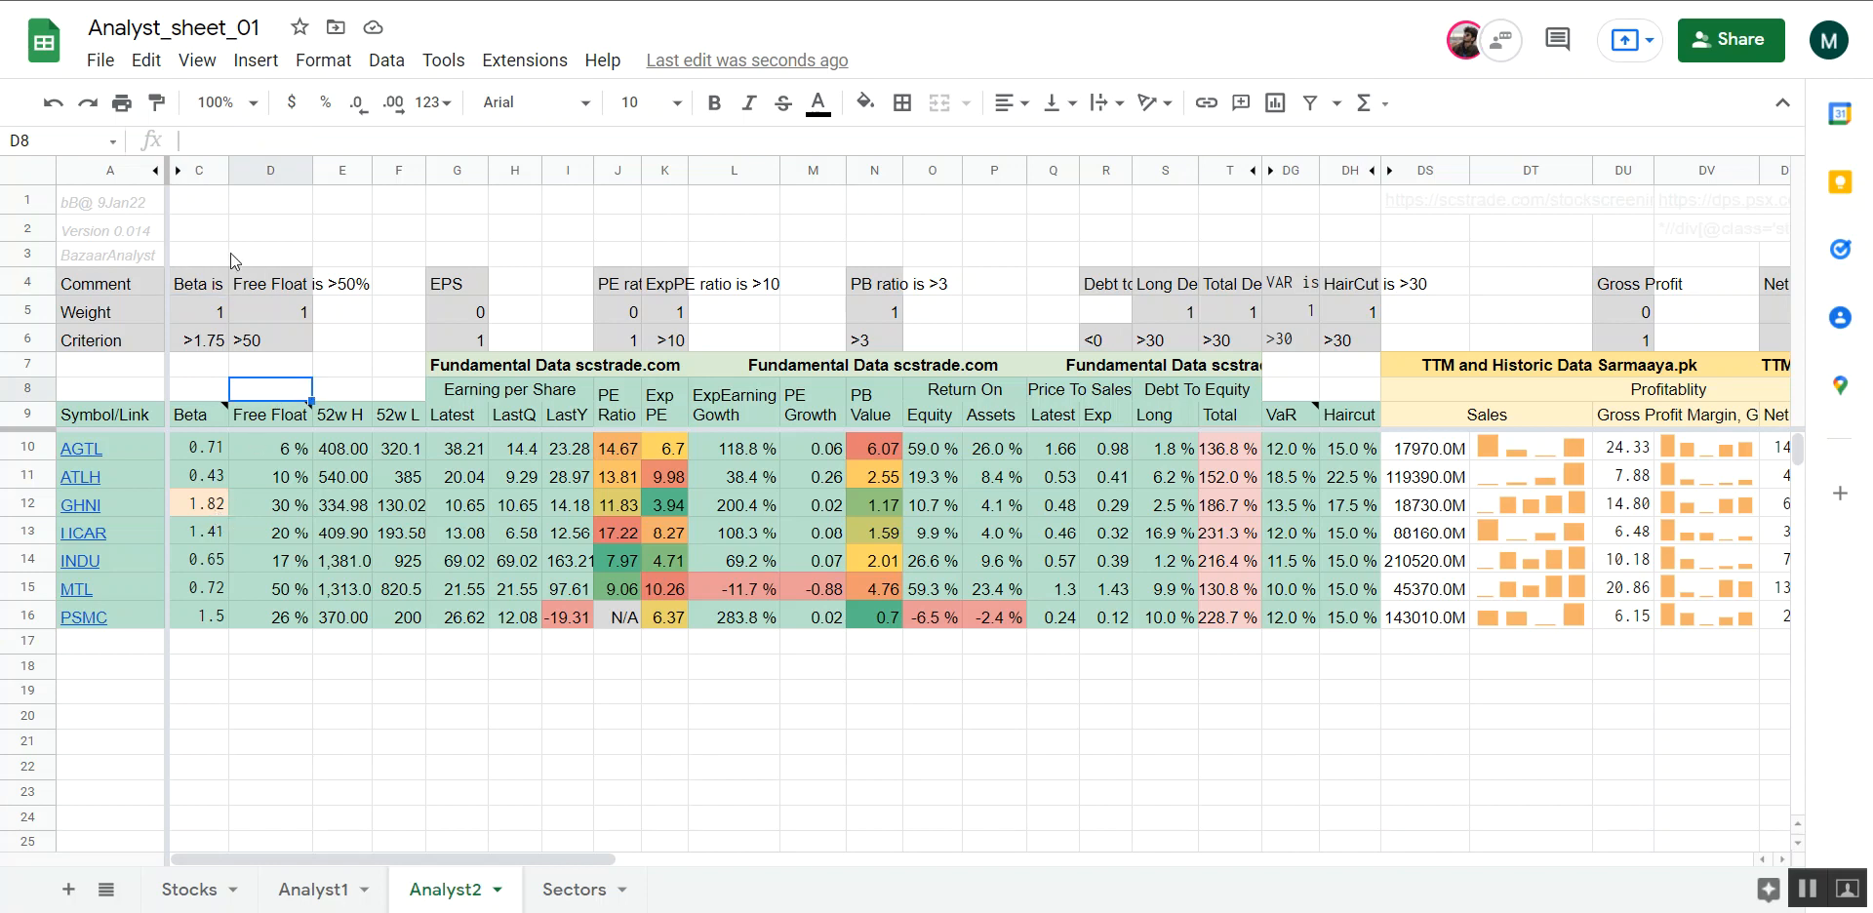
left_click(206, 289)
mouse_move(314, 410)
left_click(345, 374)
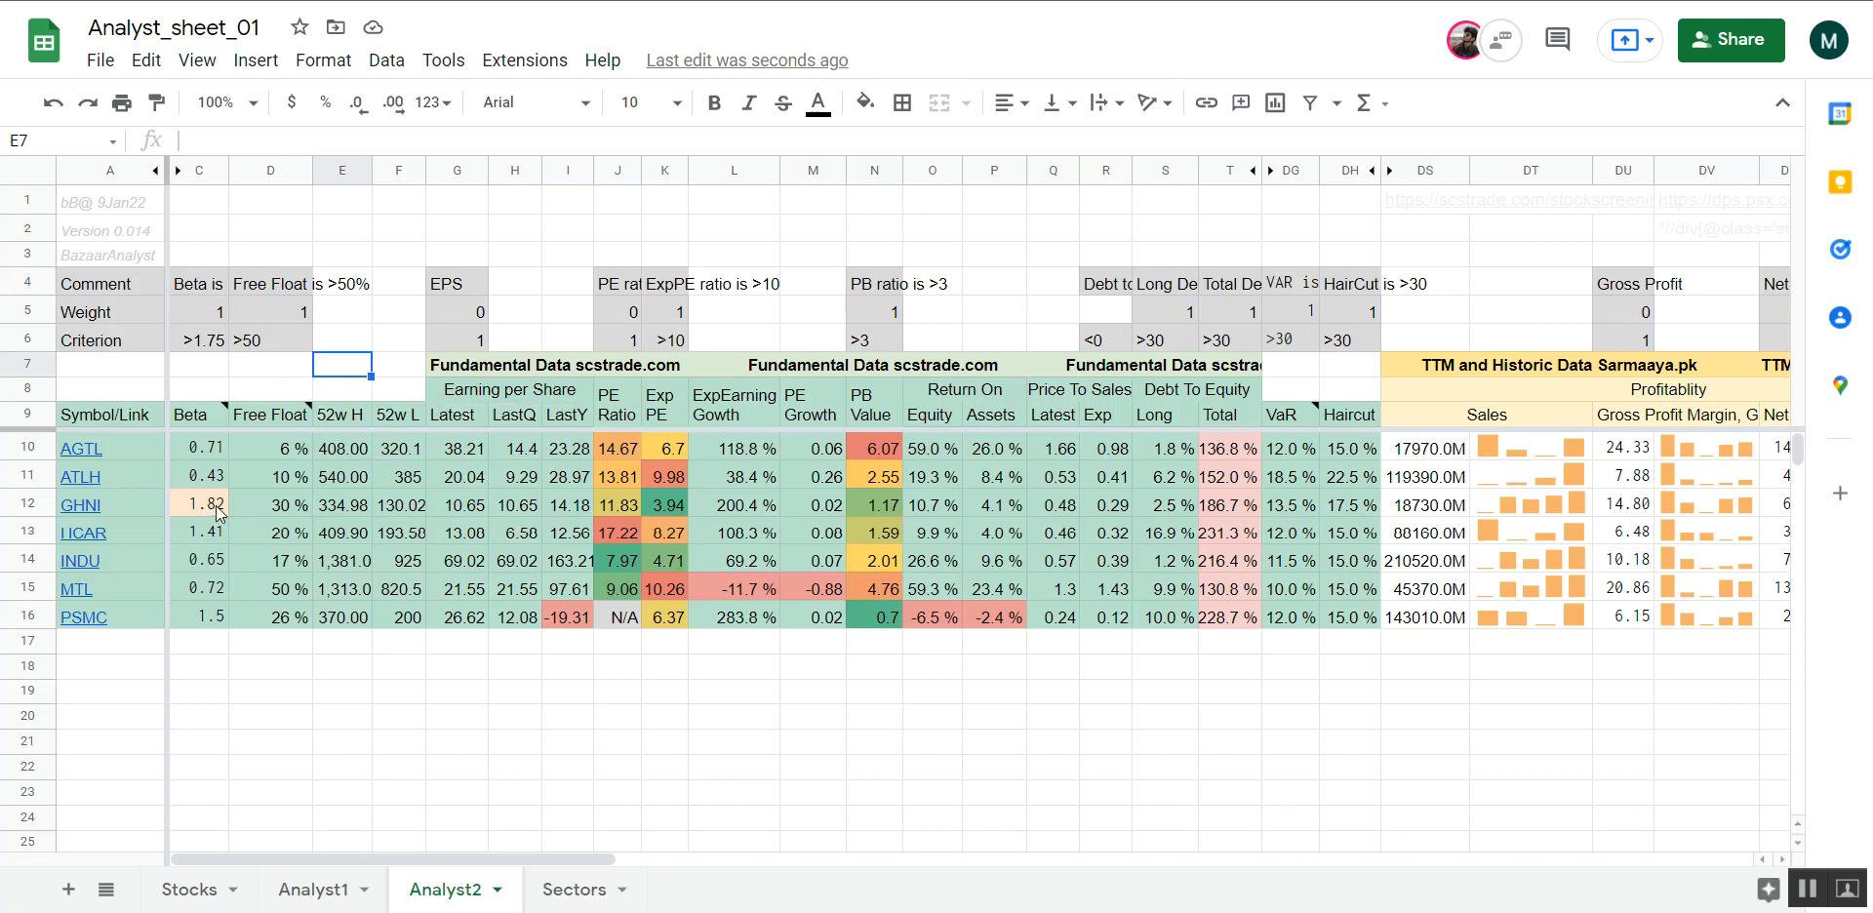
scroll(216, 512, "right", 15)
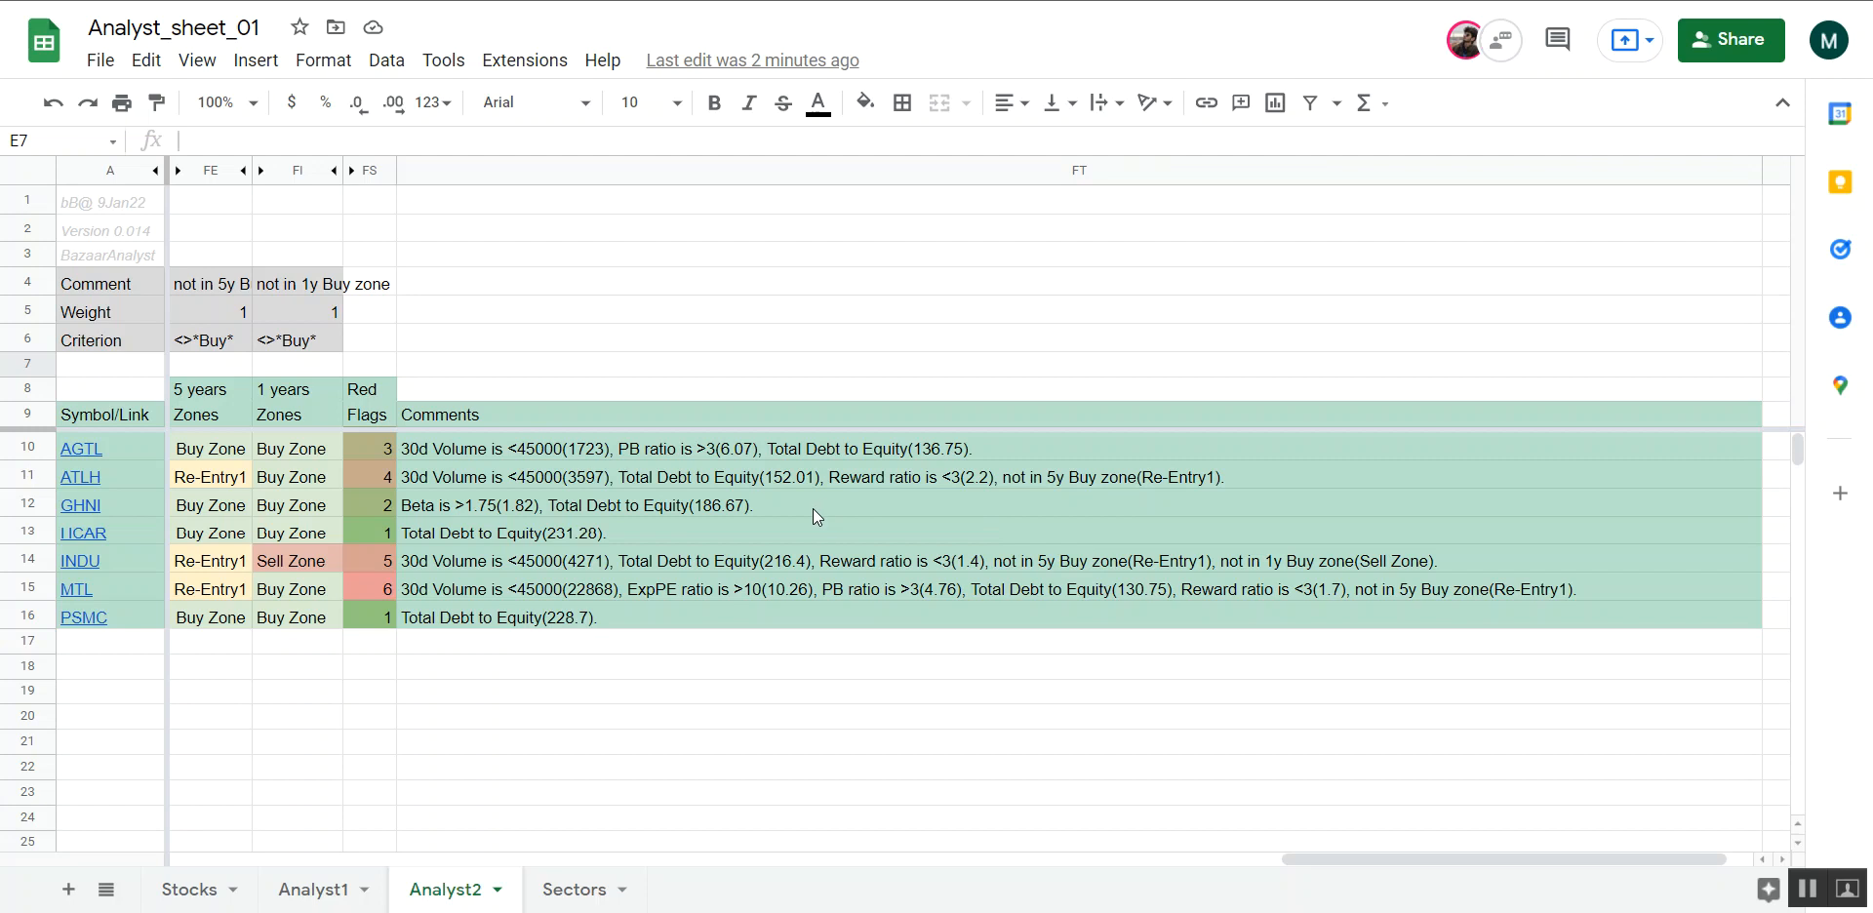
scroll(812, 507, "left", 20)
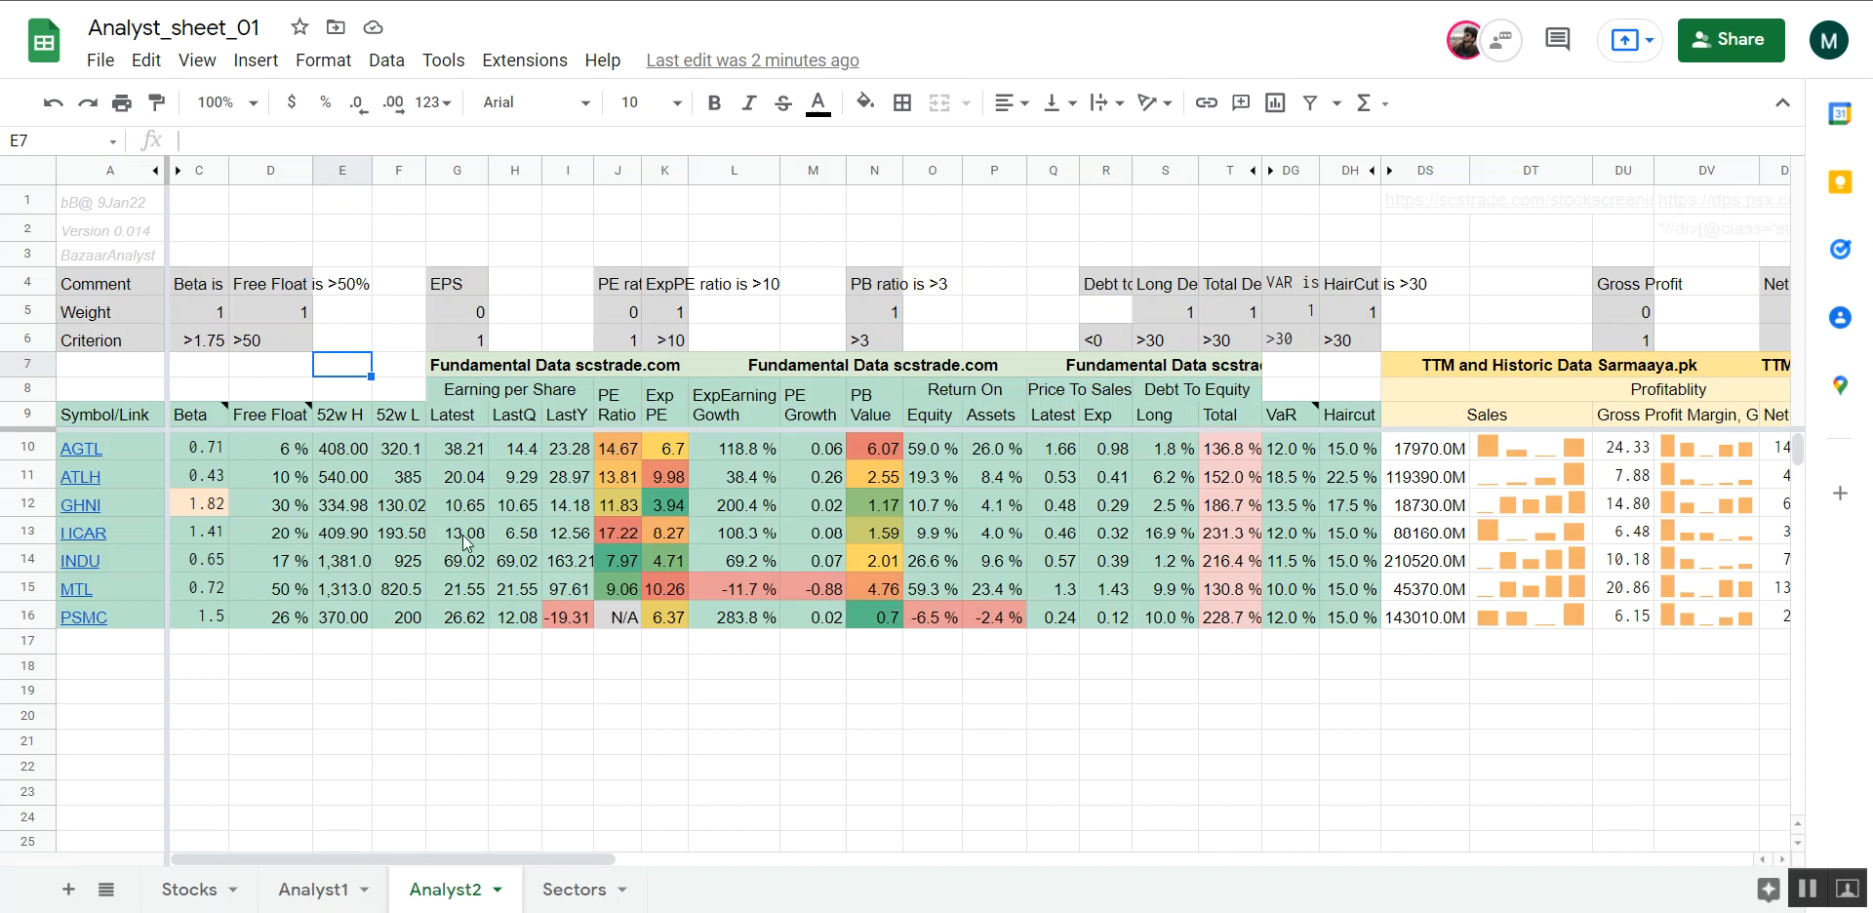
Inspect the comments, weights and criteria in rows 4 to 6 for the VaR, Haircut, Long and Total Debt to Equity columns
left_click(455, 475)
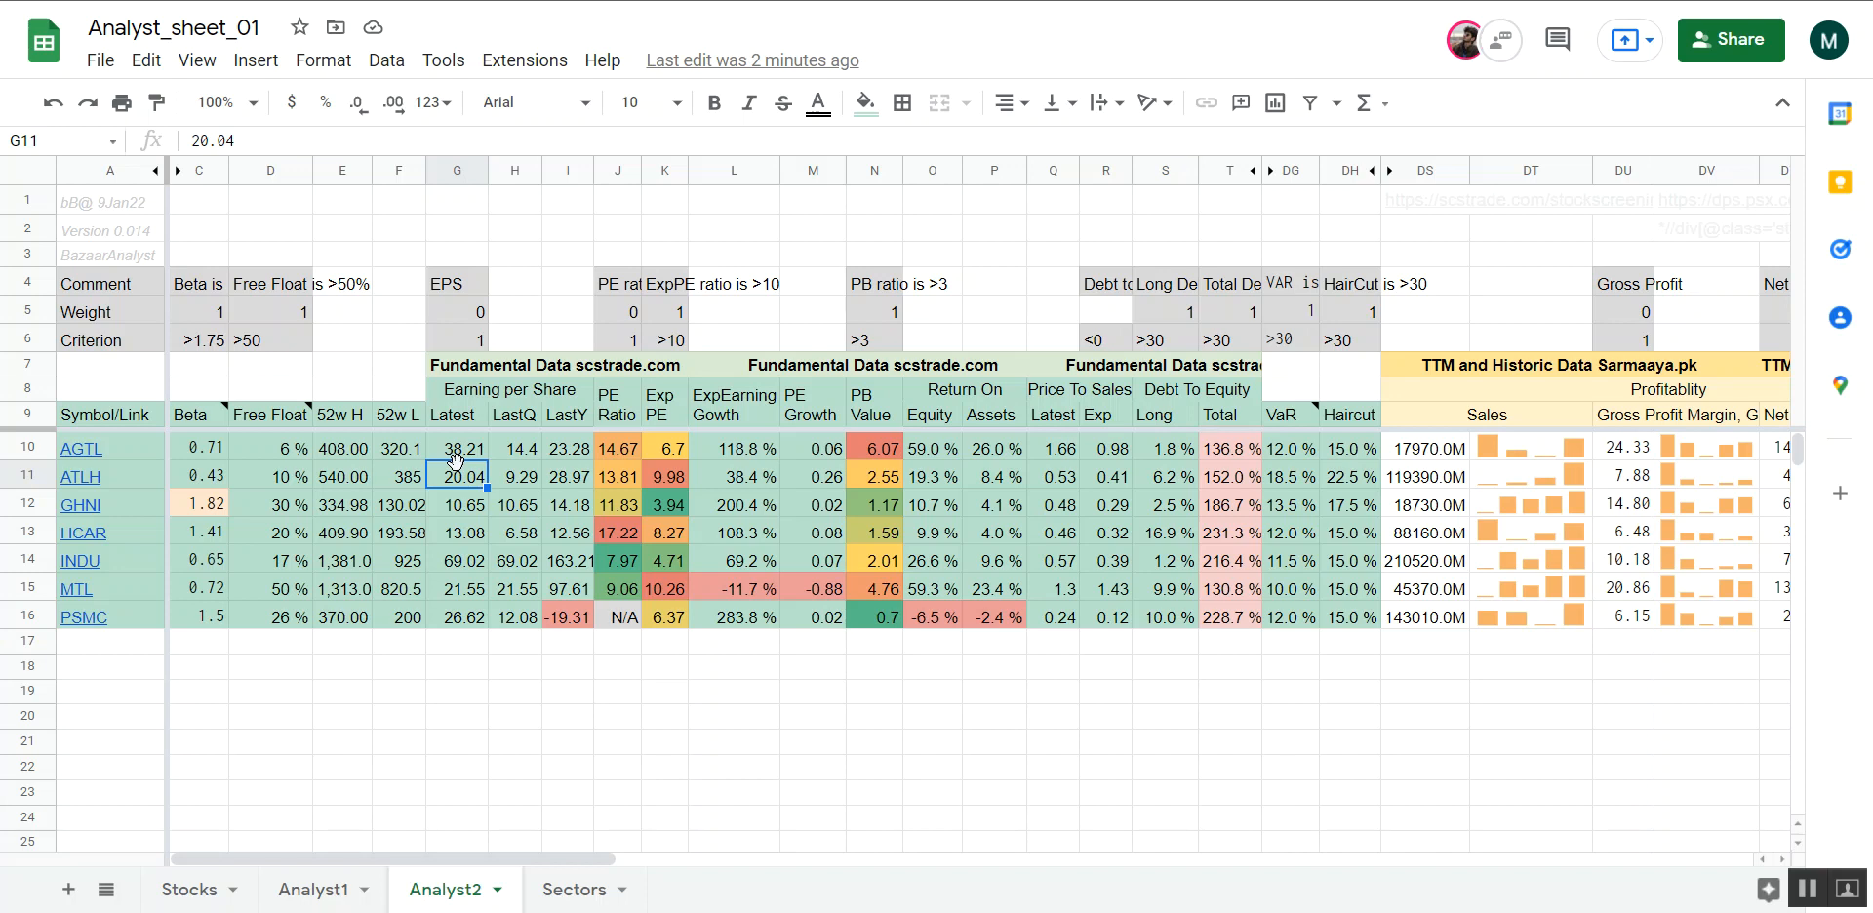
scroll(1186, 647, "right", 1)
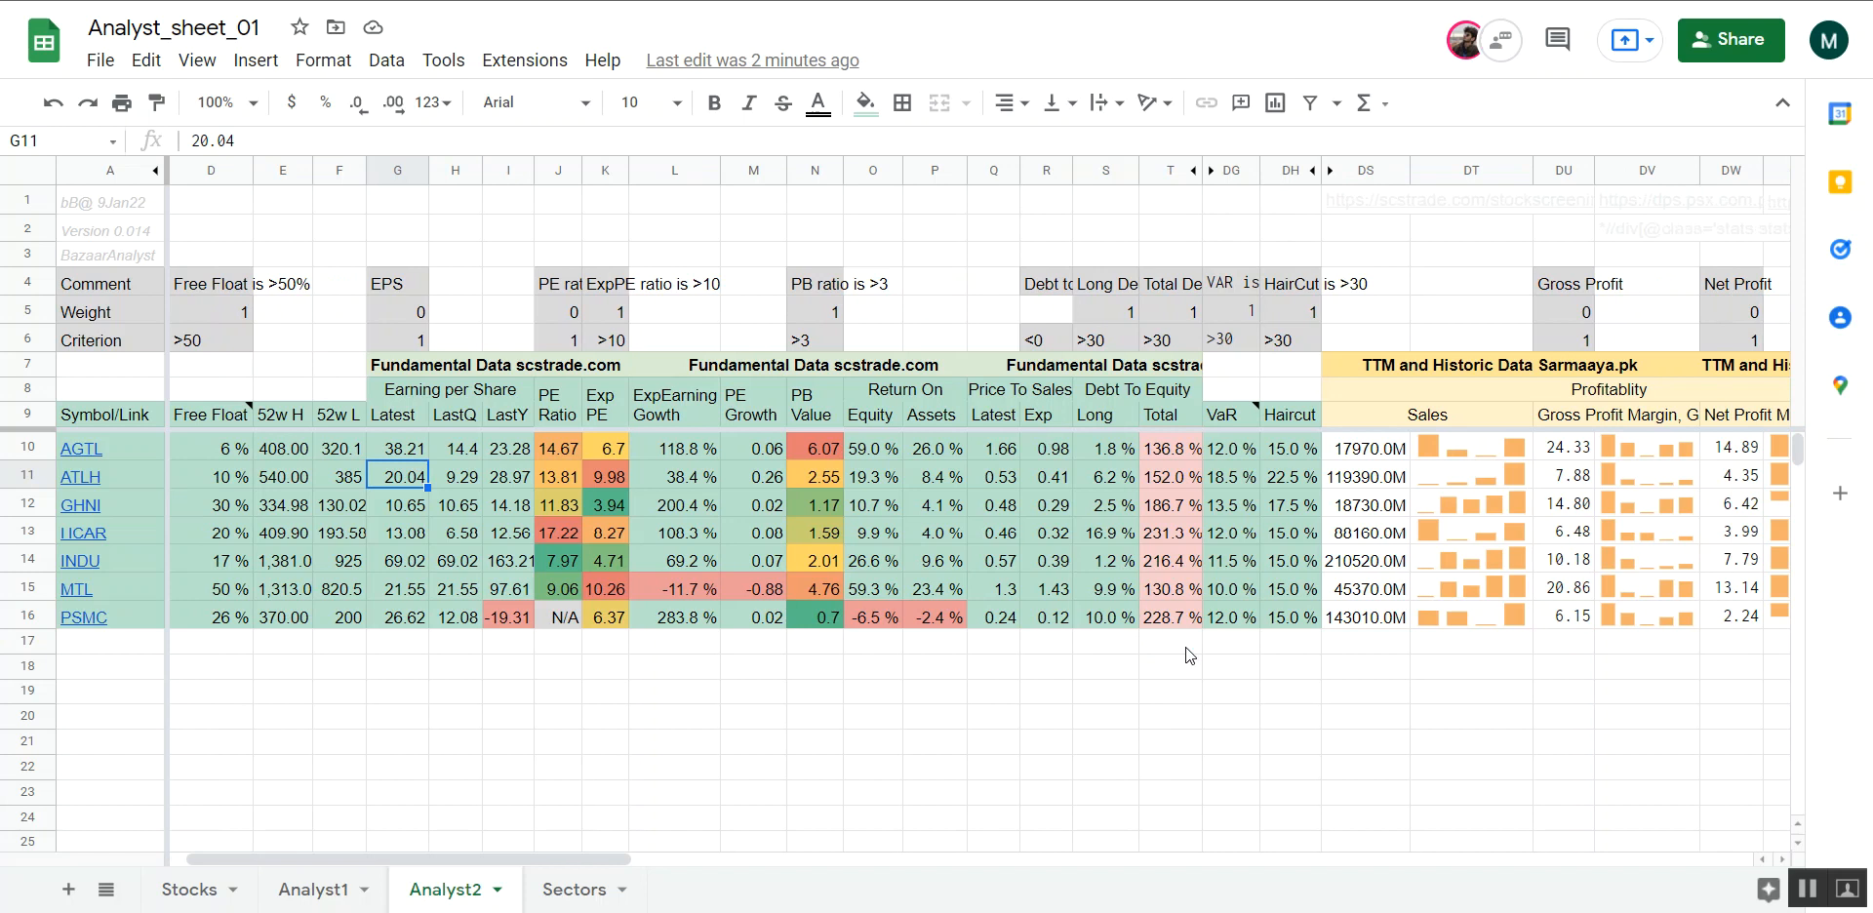
left_click_drag(1122, 312, 1308, 313)
left_click(1248, 307)
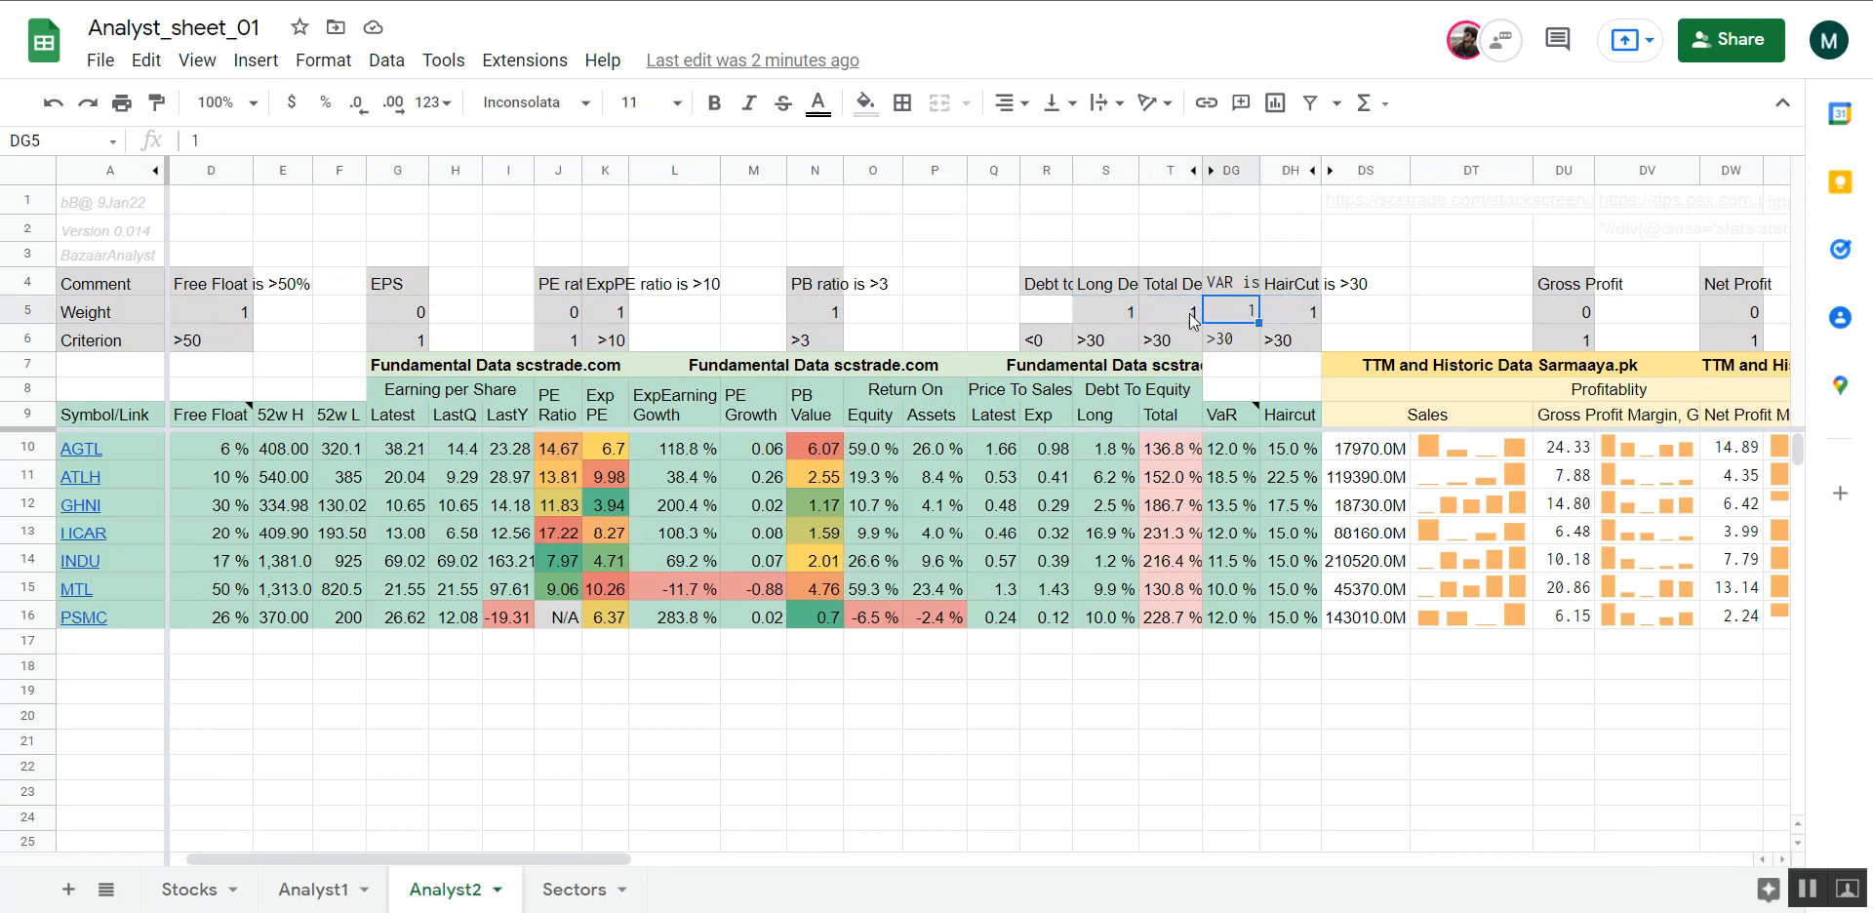
left_click_drag(1231, 284, 1295, 345)
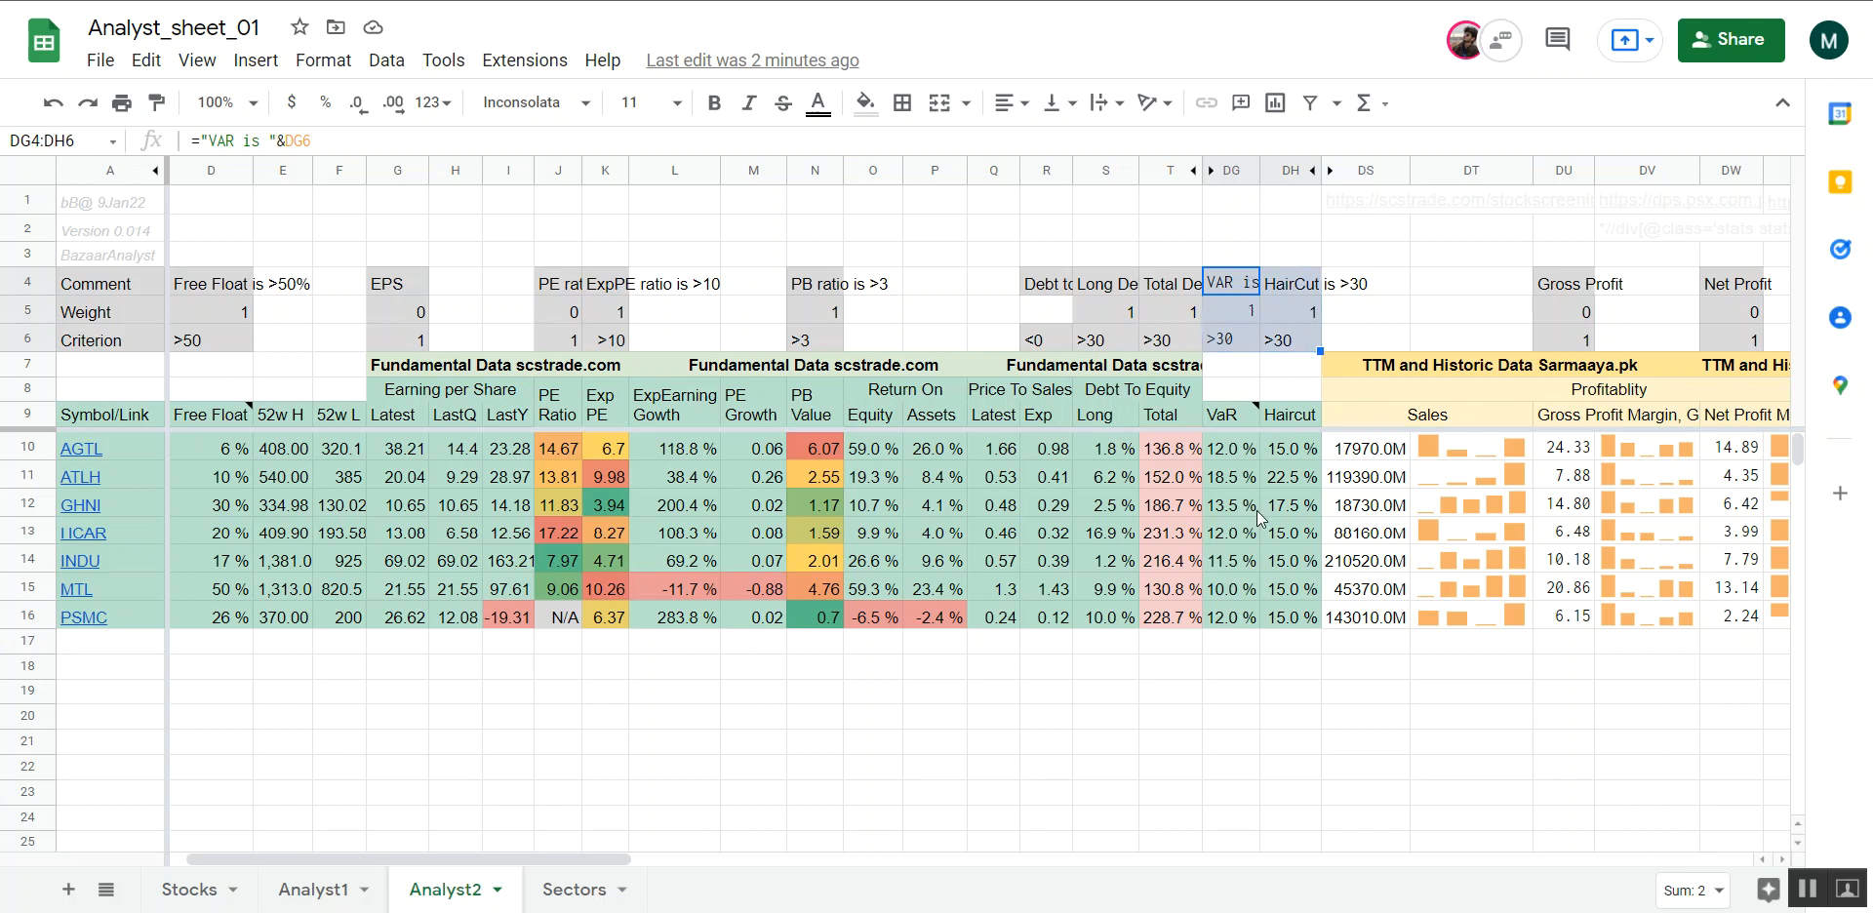
left_click(1177, 288)
left_click_drag(1161, 316, 1132, 343)
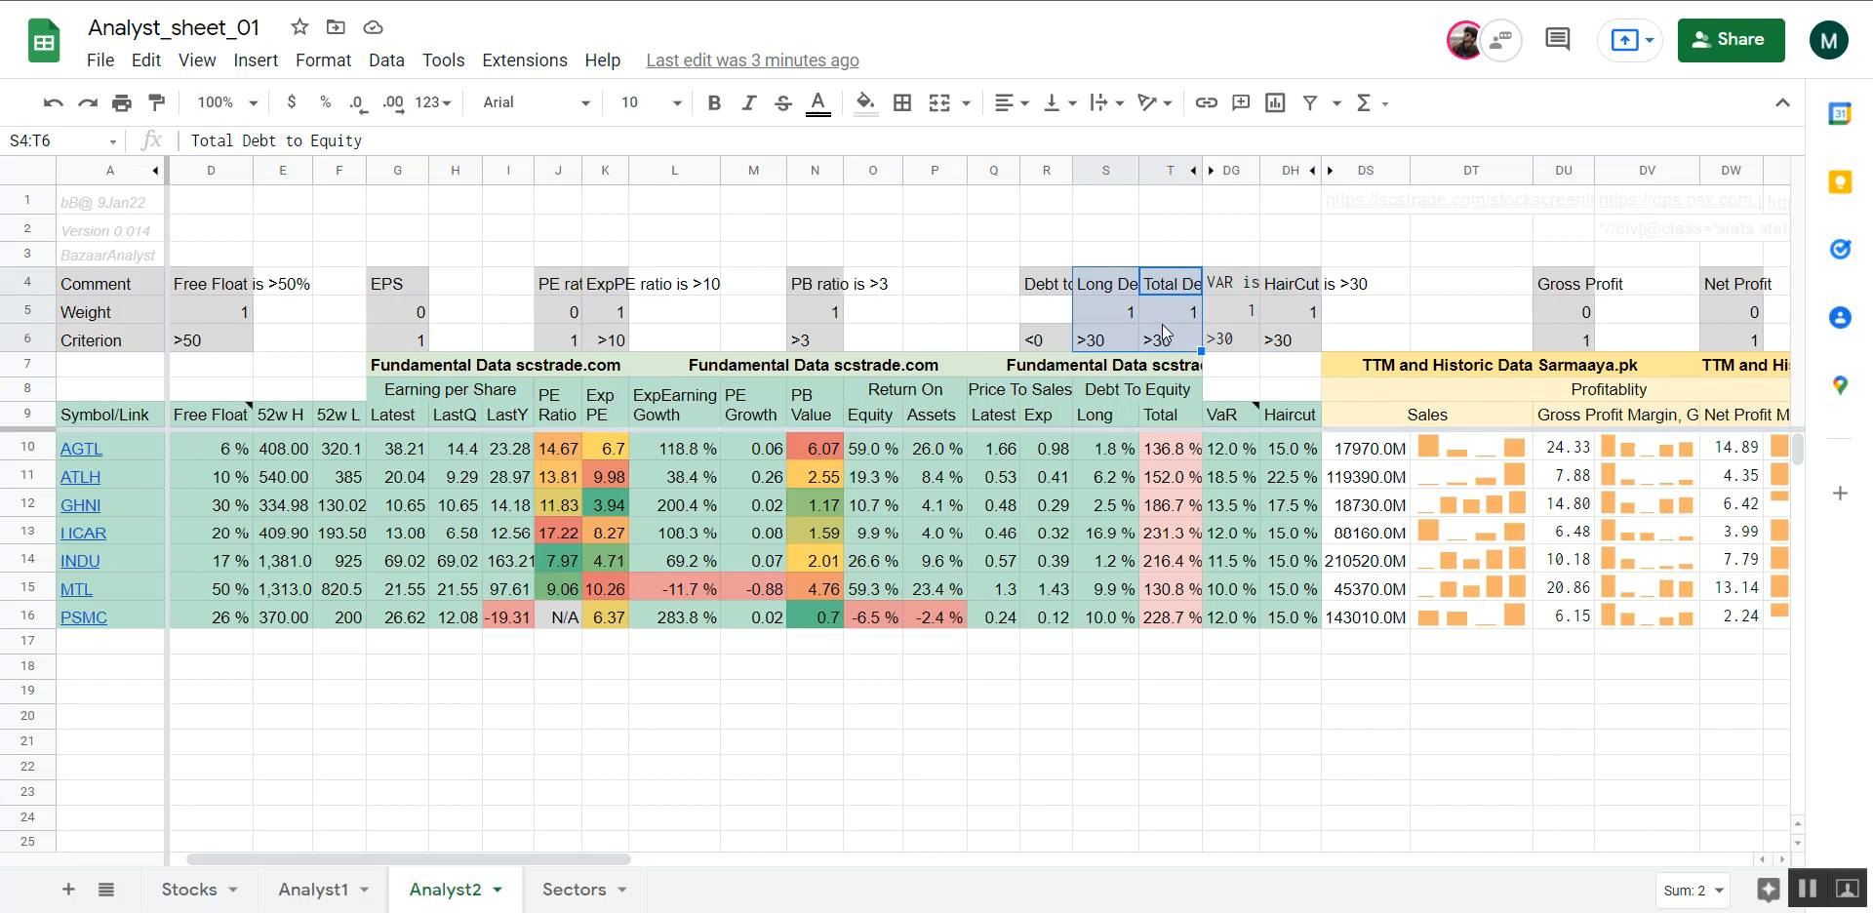
left_click(1162, 322)
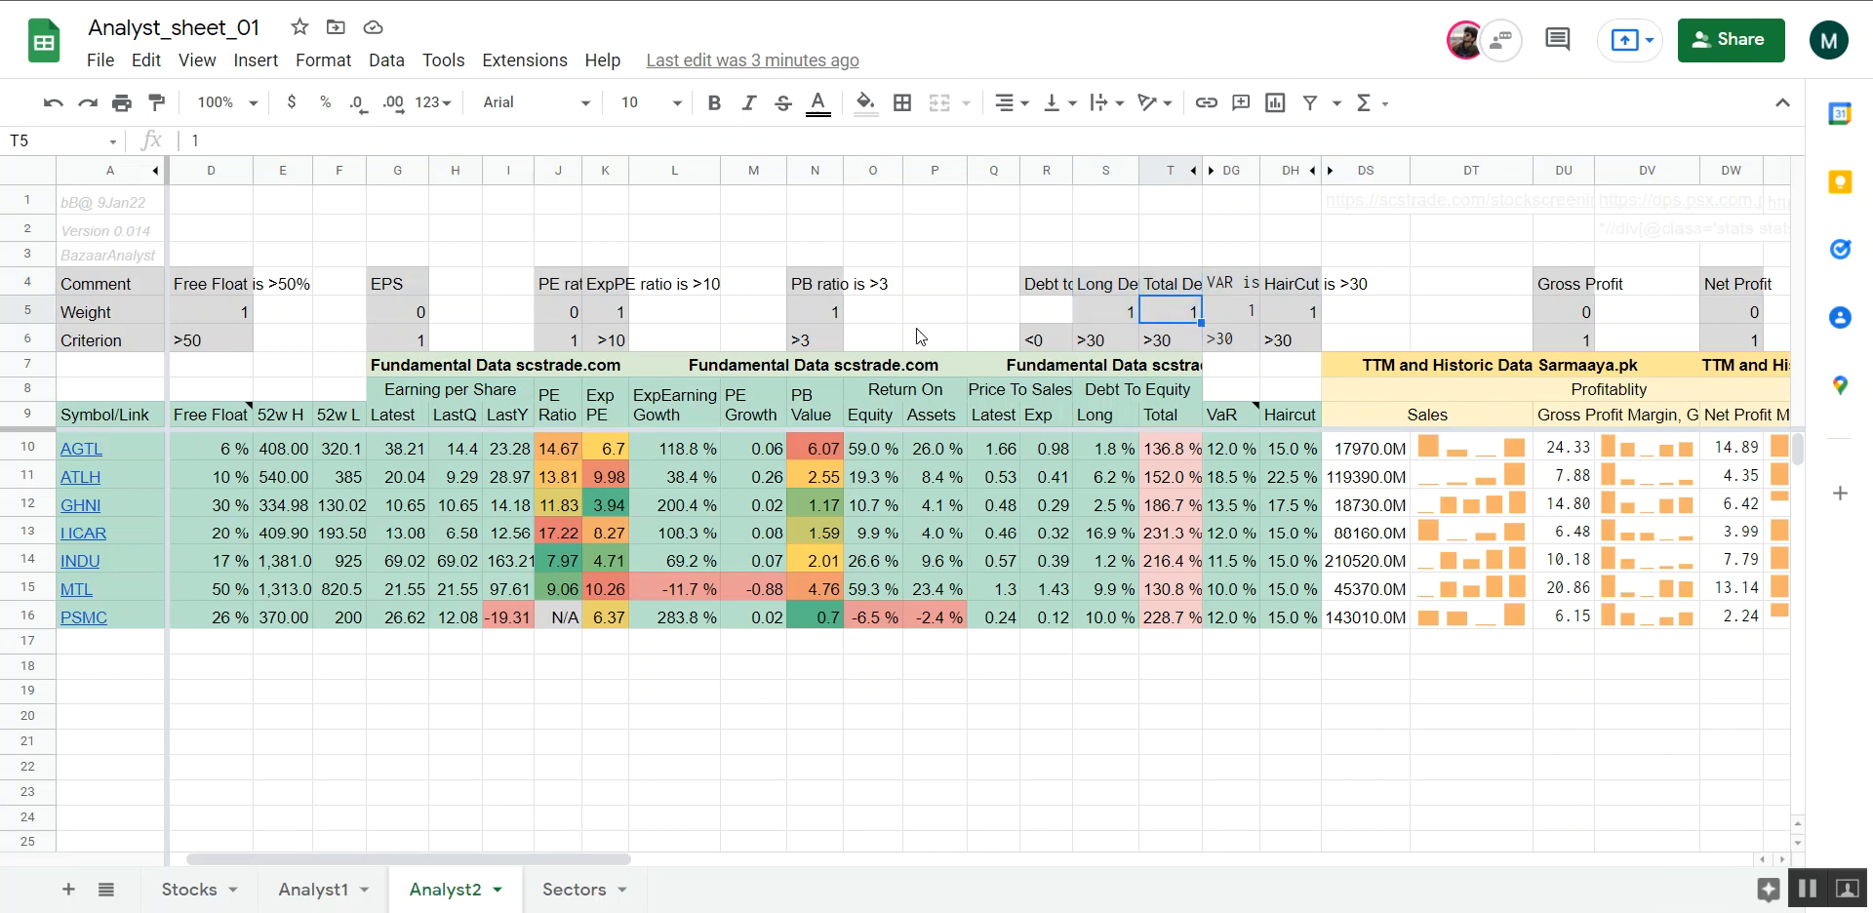
left_click(917, 332)
Hide rows 4 to 6 of Analyst2 and review the remaining columns through to Red Flags and Comments
left_click_drag(23, 283, 23, 340)
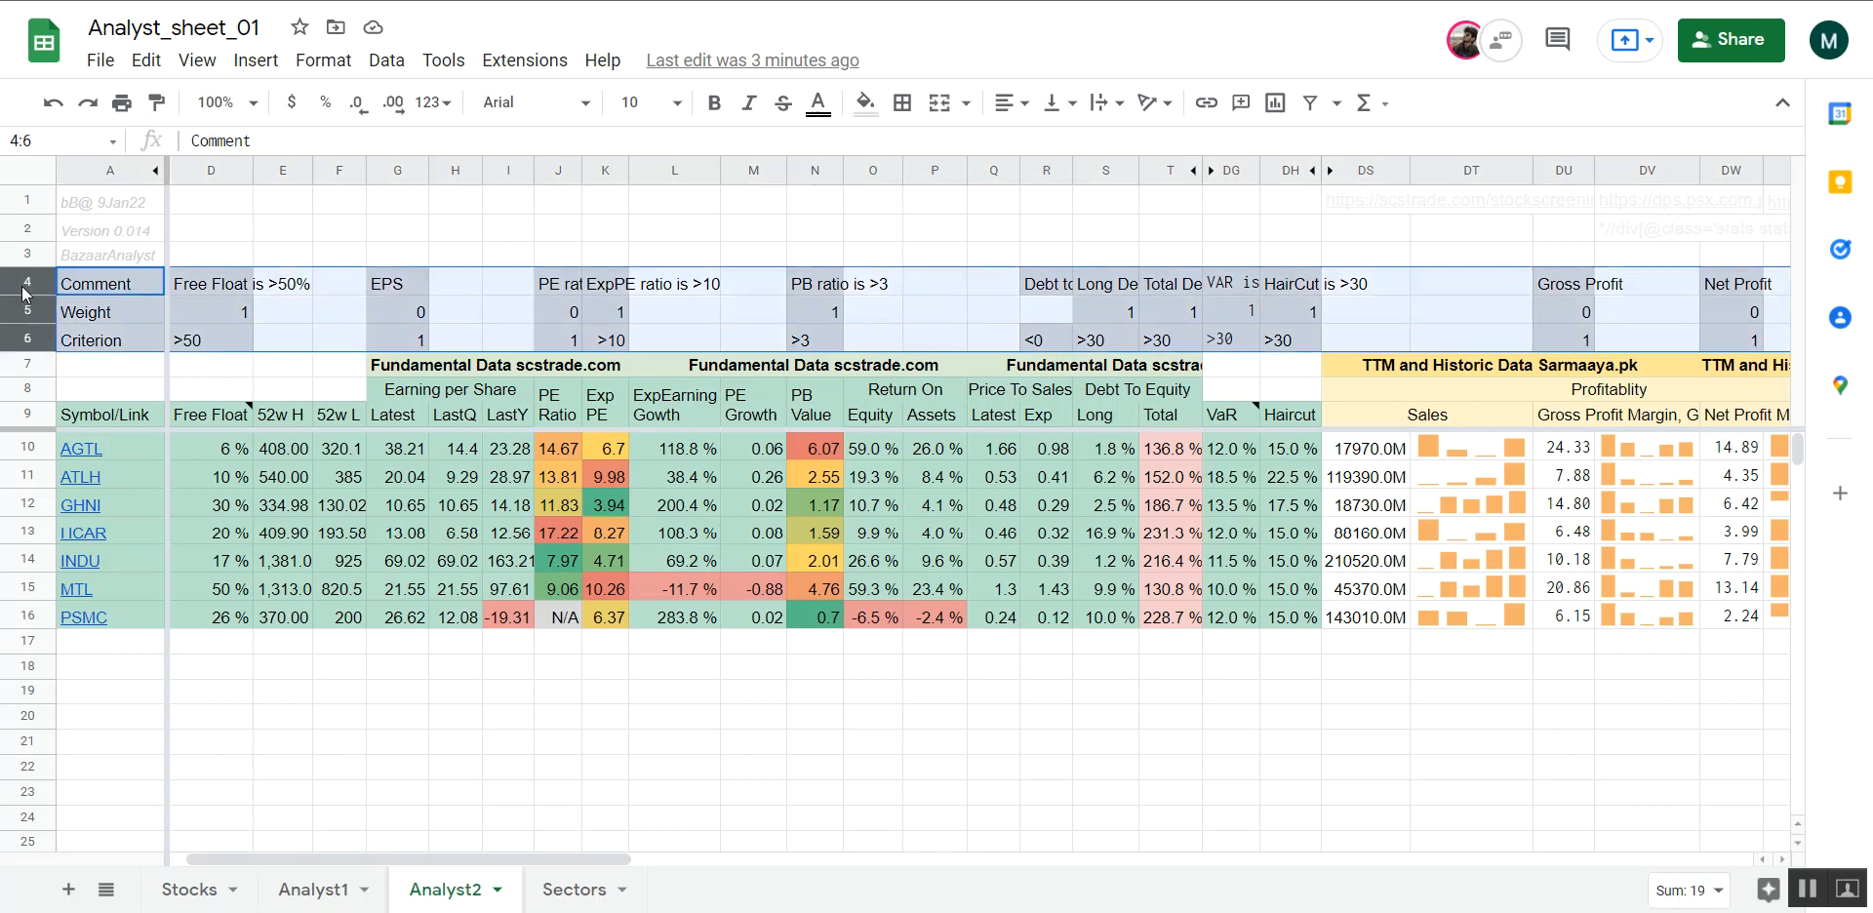
right_click(21, 283)
left_click(185, 659)
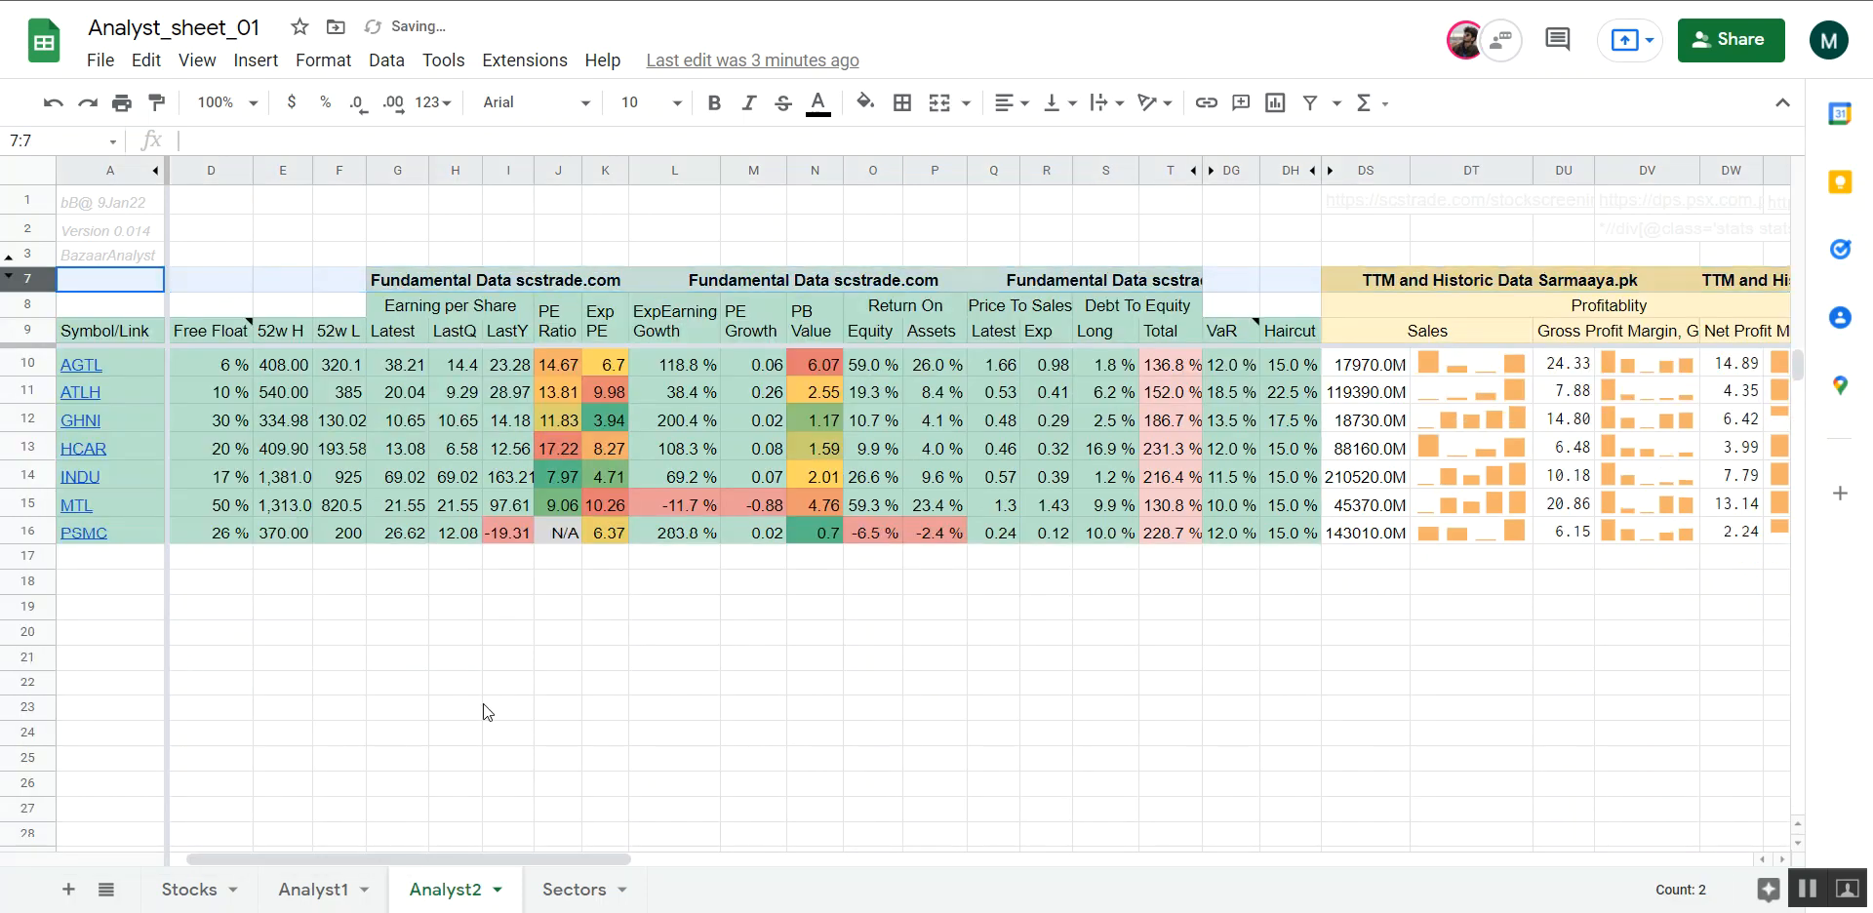
left_click(622, 709)
scroll(629, 712, "right", 6)
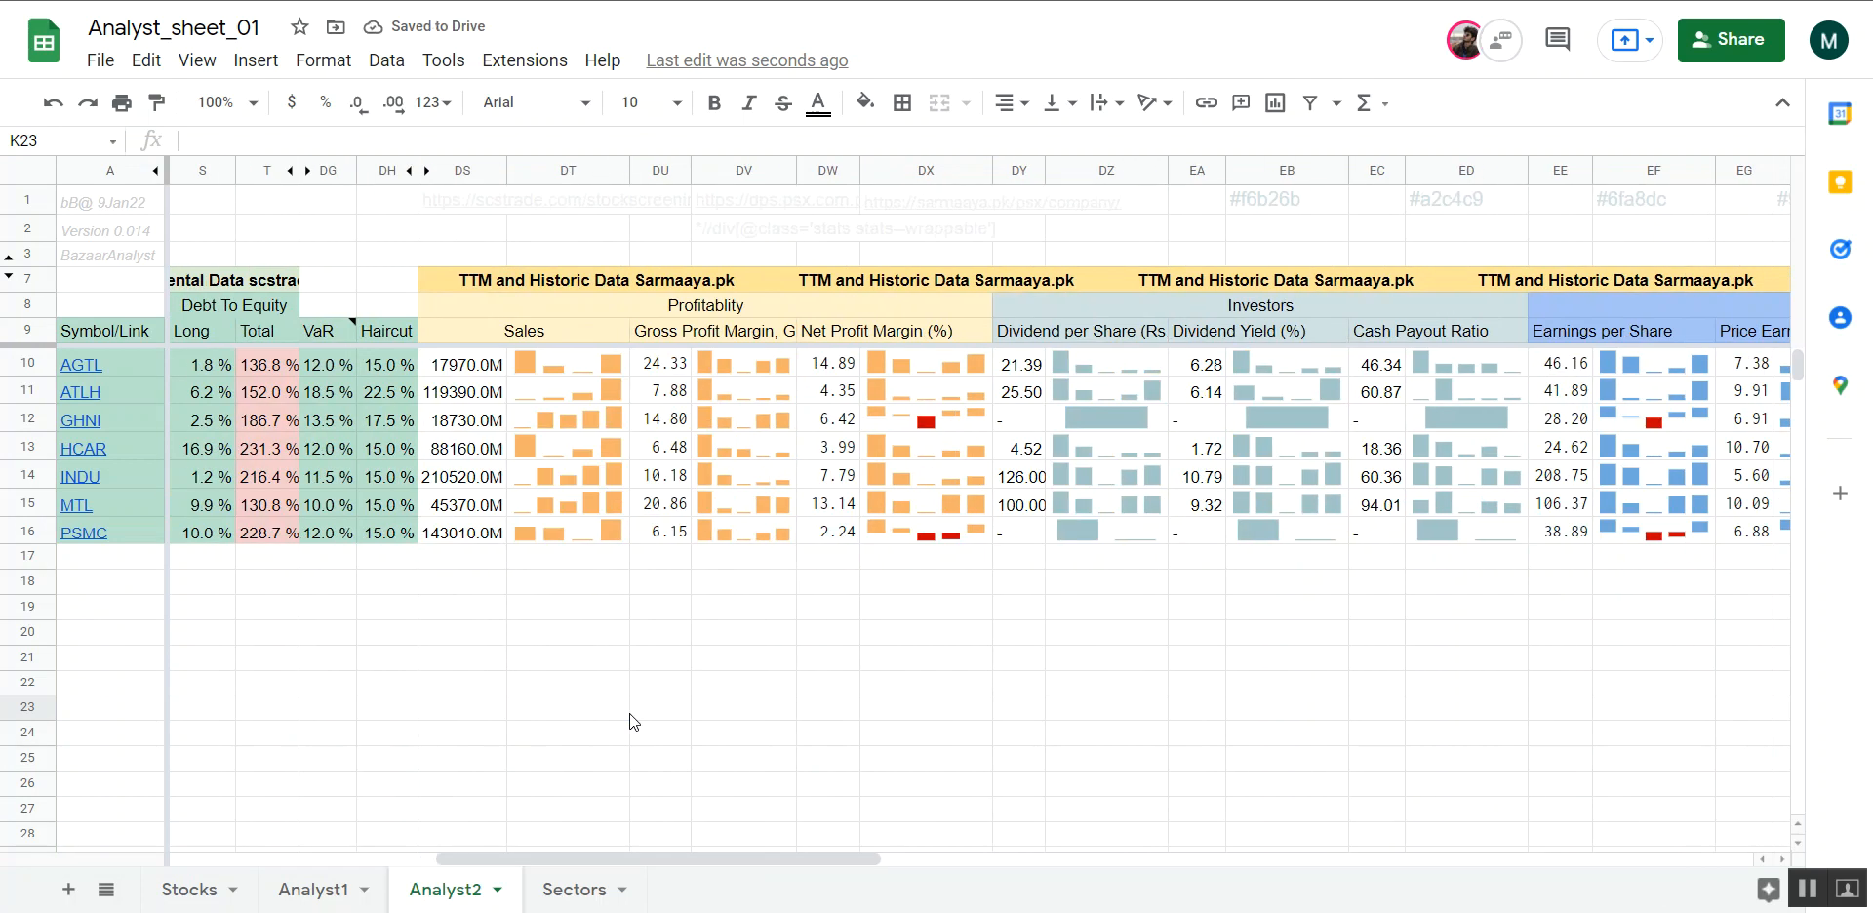
scroll(629, 712, "right", 10)
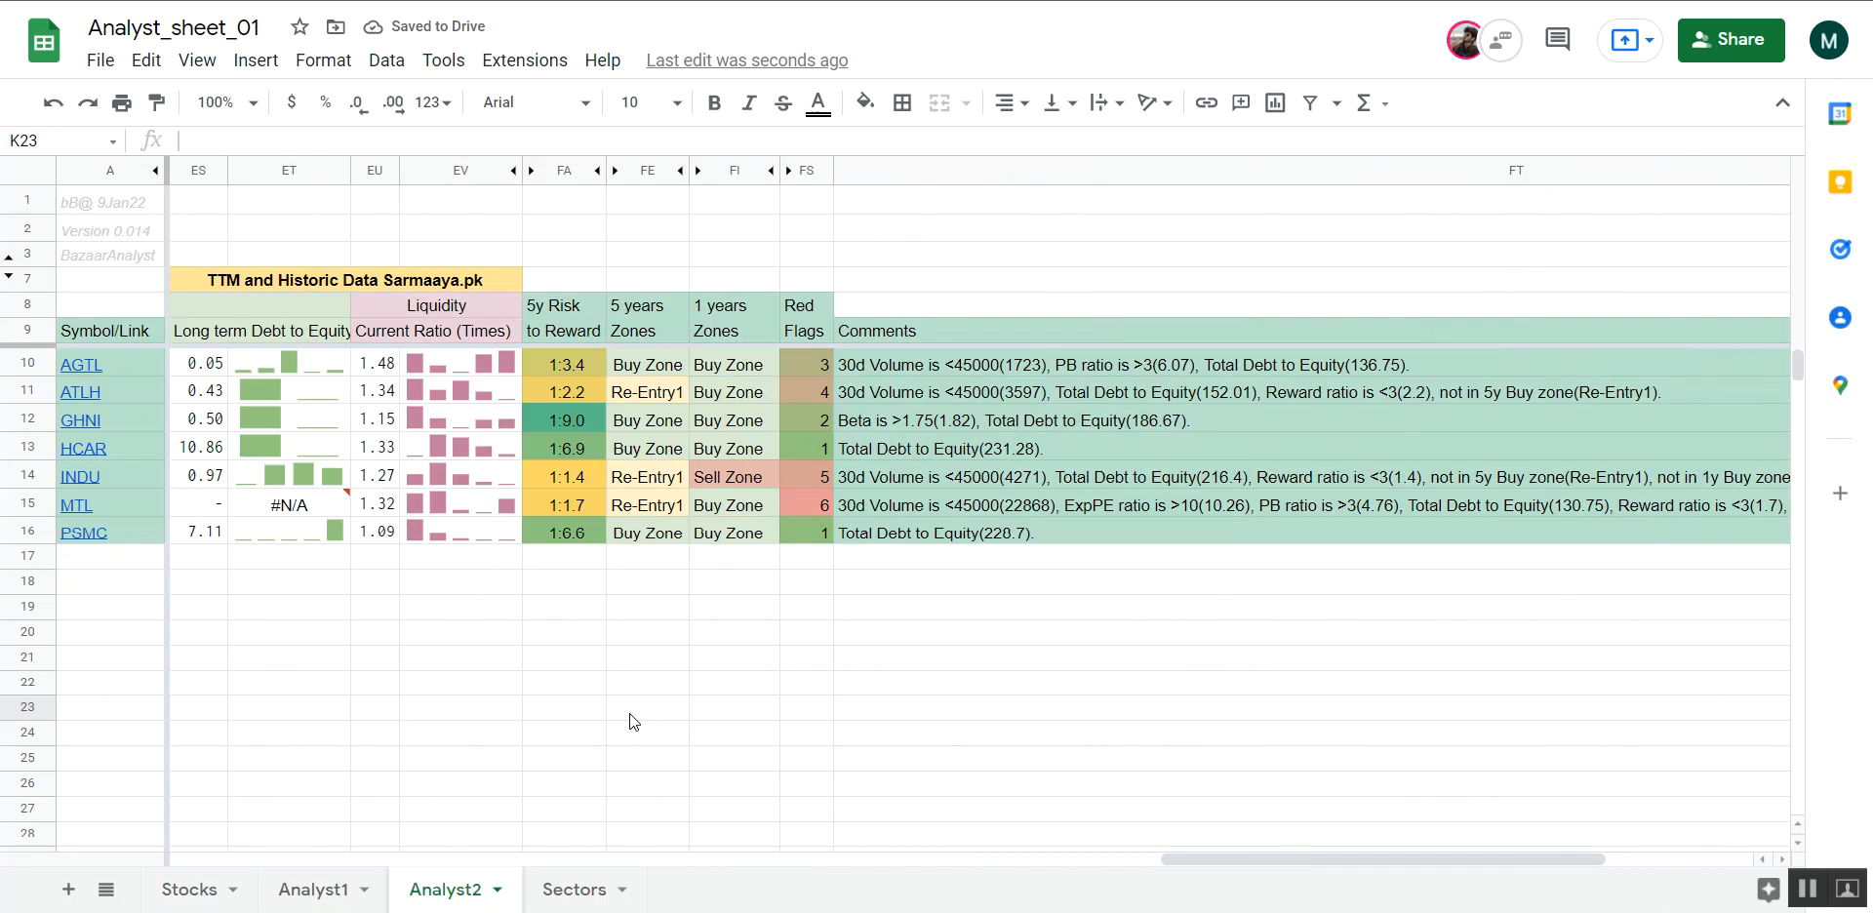
scroll(630, 712, "left", 15)
Set the 5year Zone filter in the Analyst1 sheet to Buy Zone
left_click(263, 892)
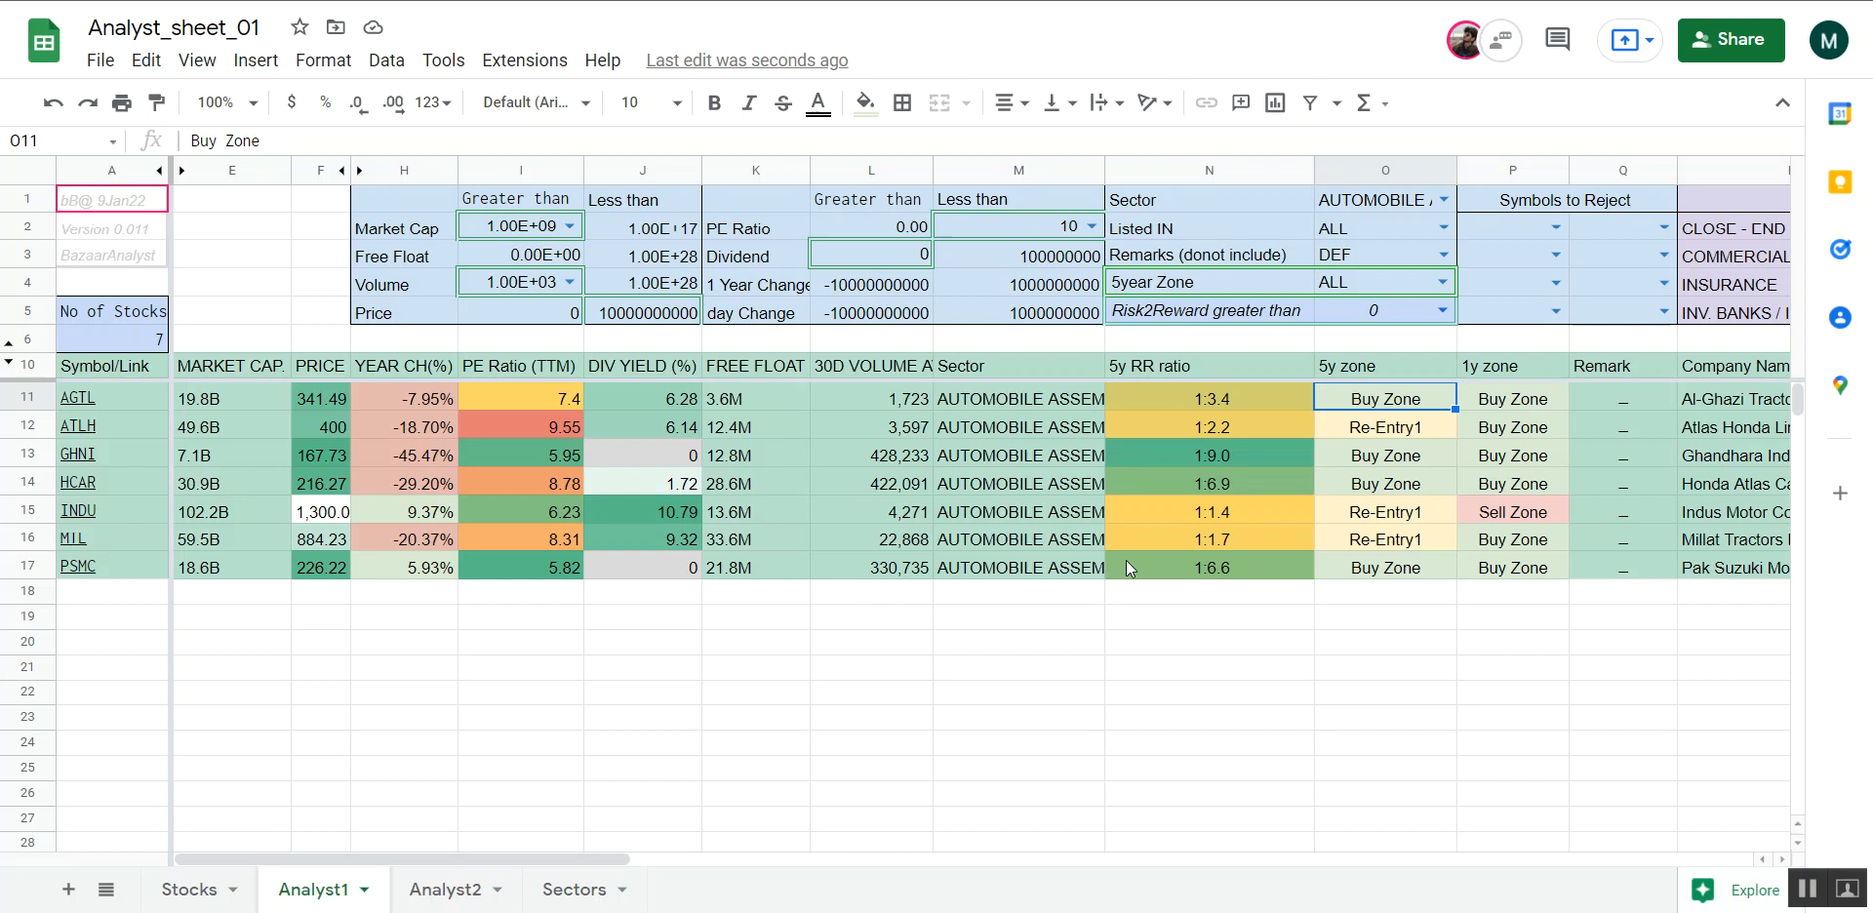
left_click(1442, 282)
left_click(1401, 348)
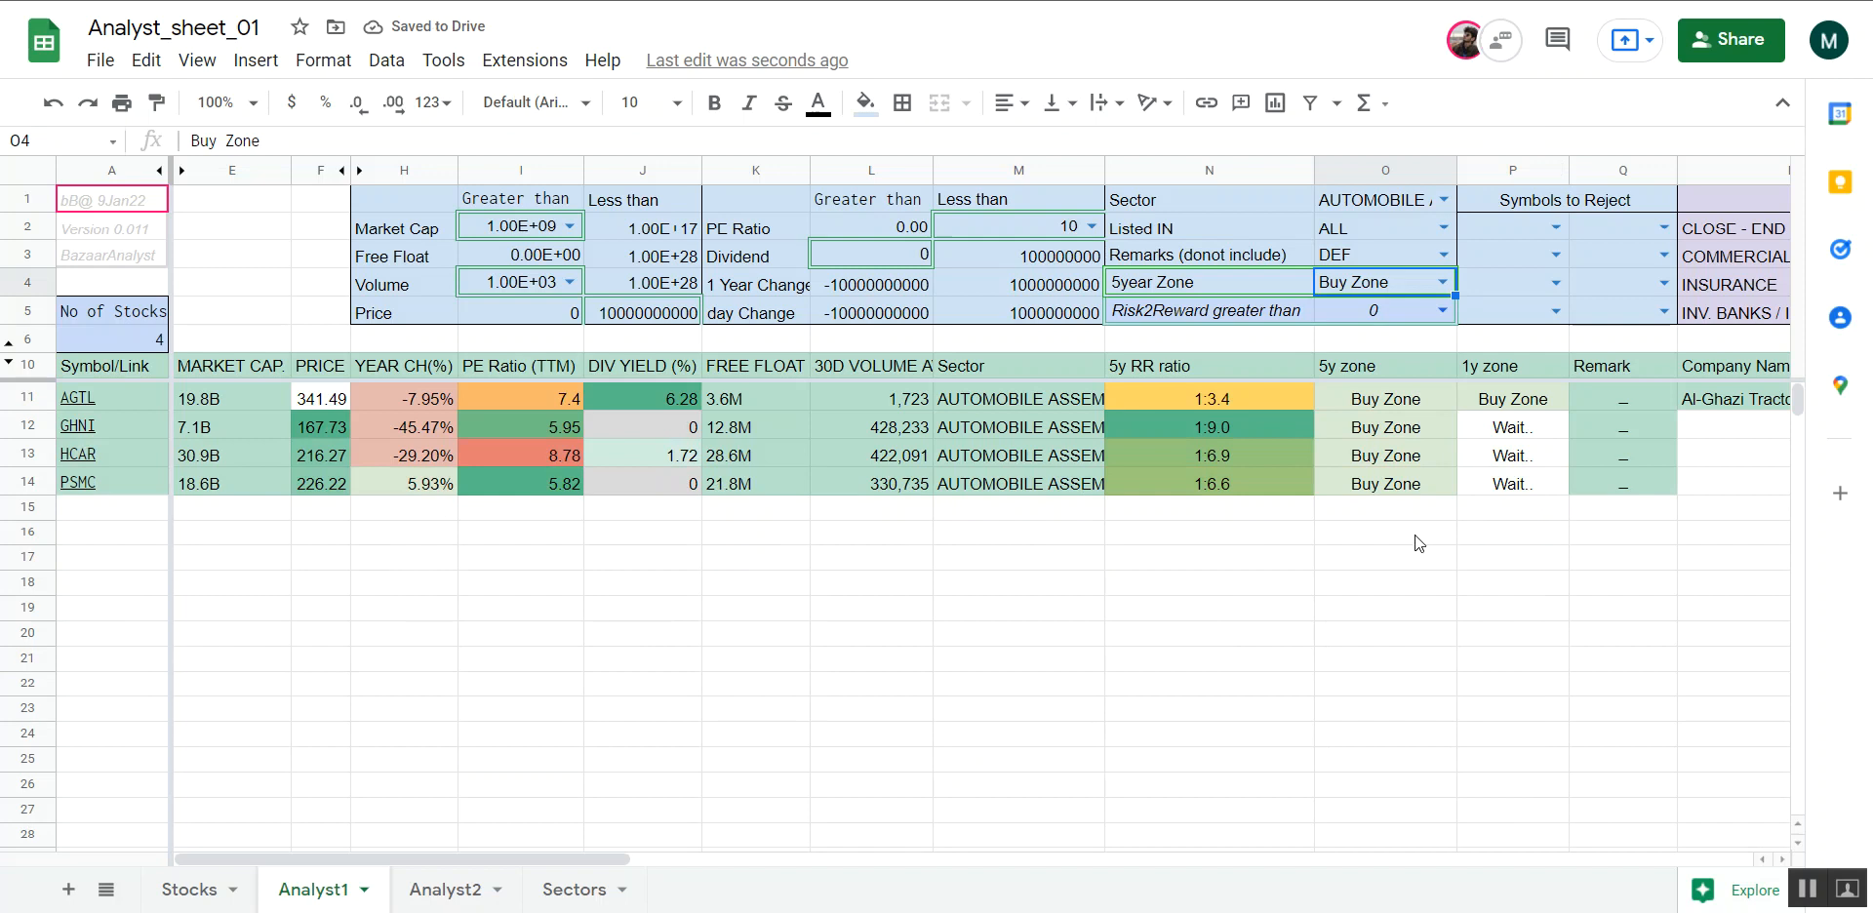
Set the minimum Volume filter to 4.50E+04 and the Sector filter to CEMENT
left_click(898, 402)
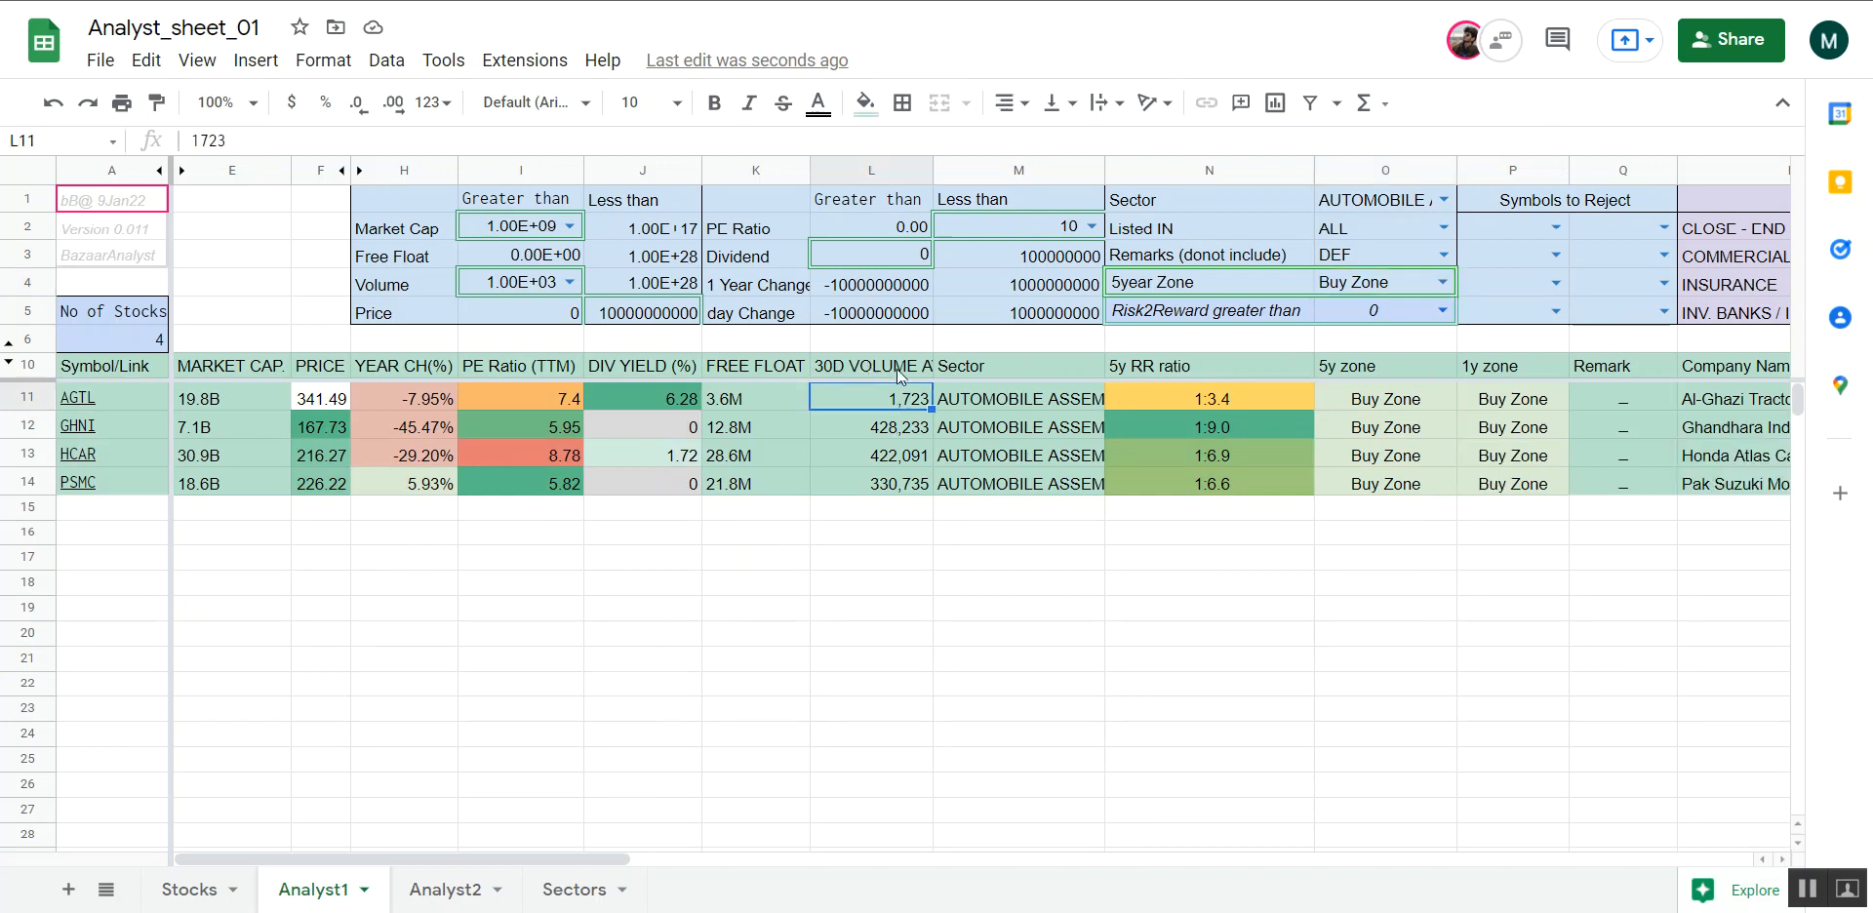
left_click(569, 282)
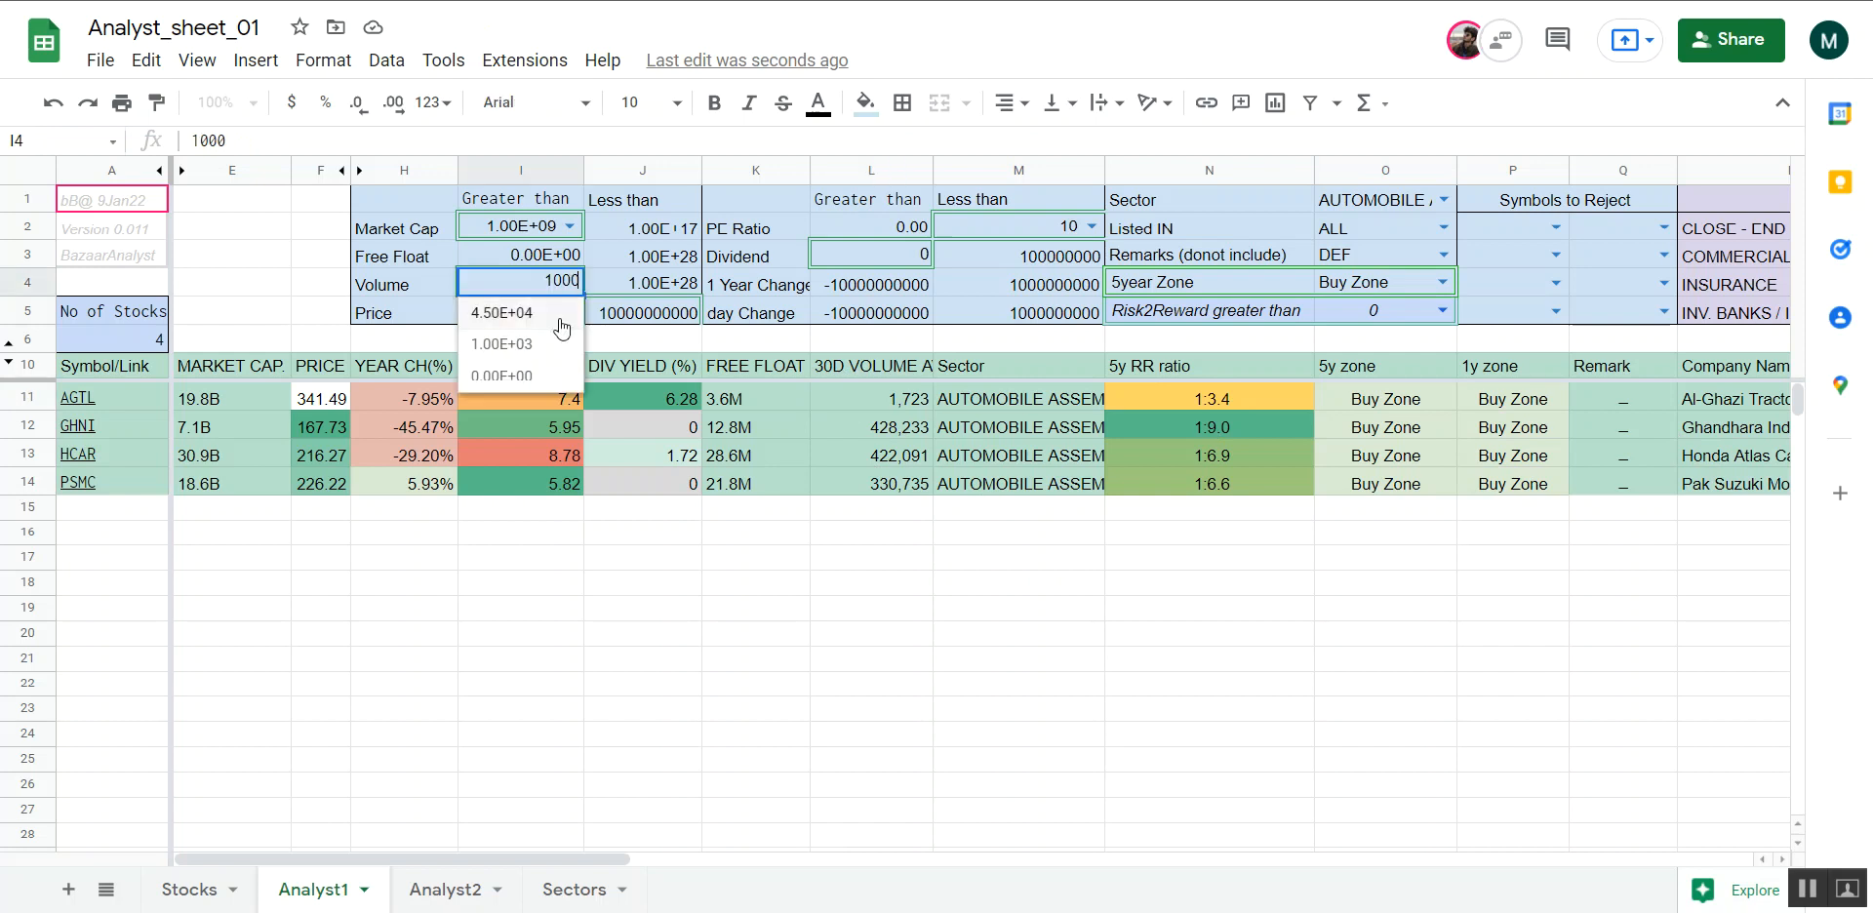
left_click(501, 312)
left_click(919, 538)
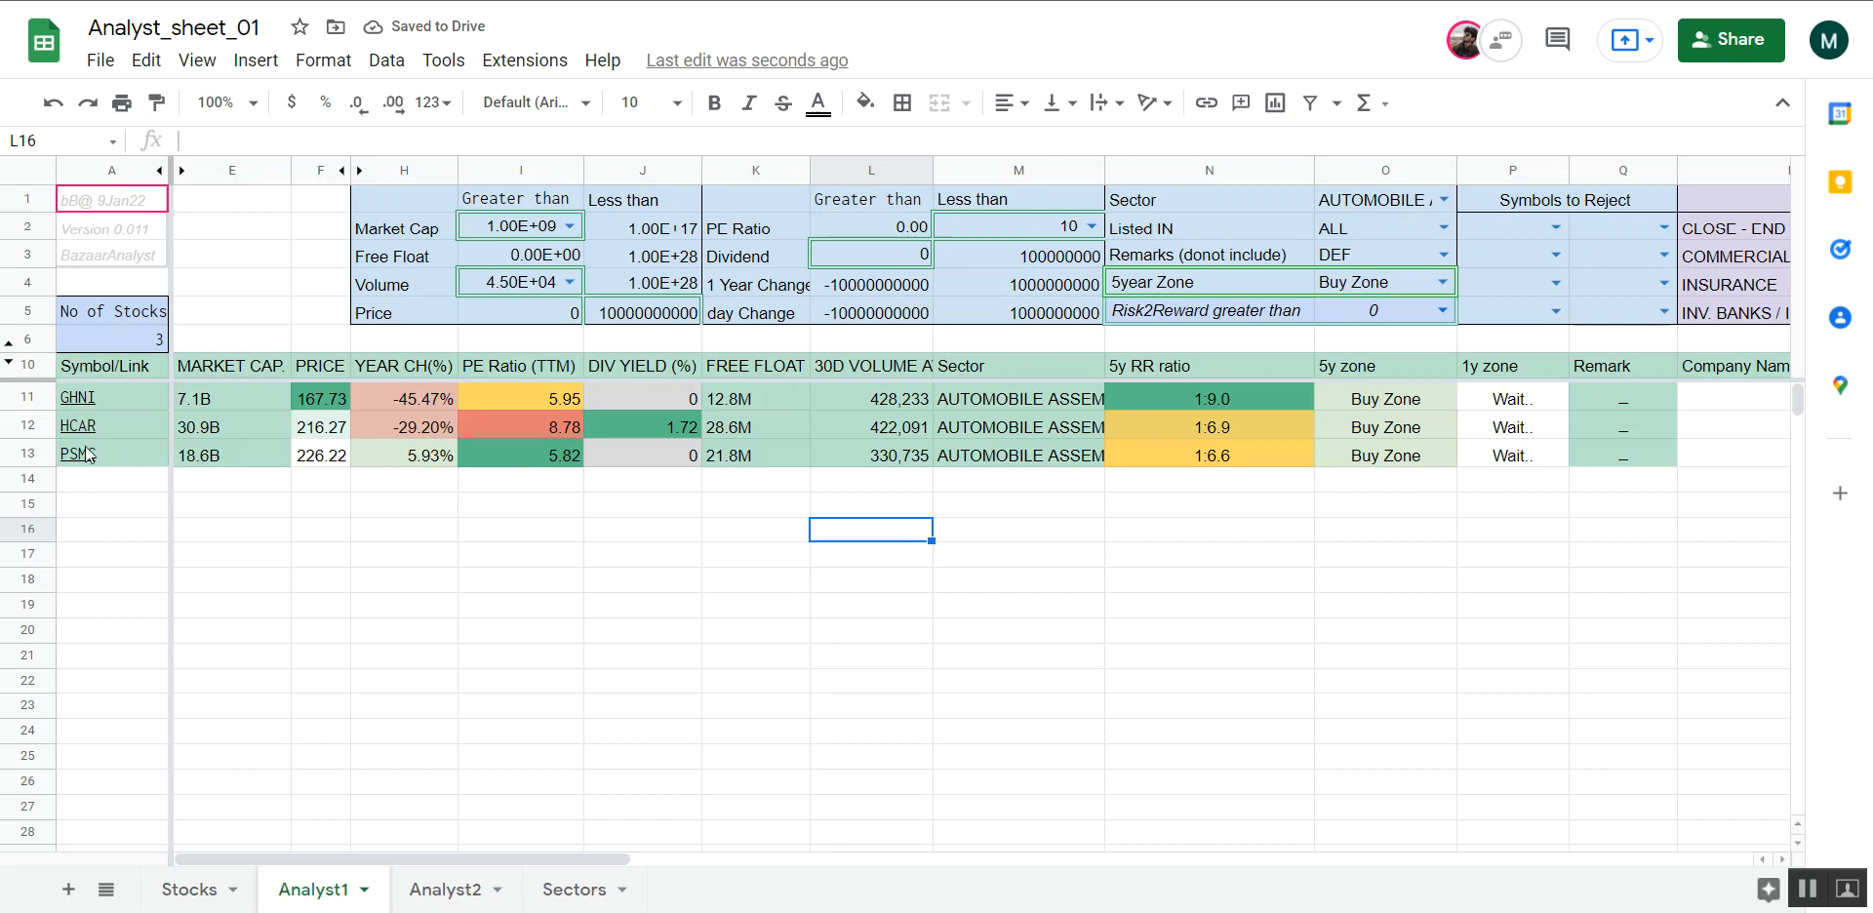
left_click(1444, 200)
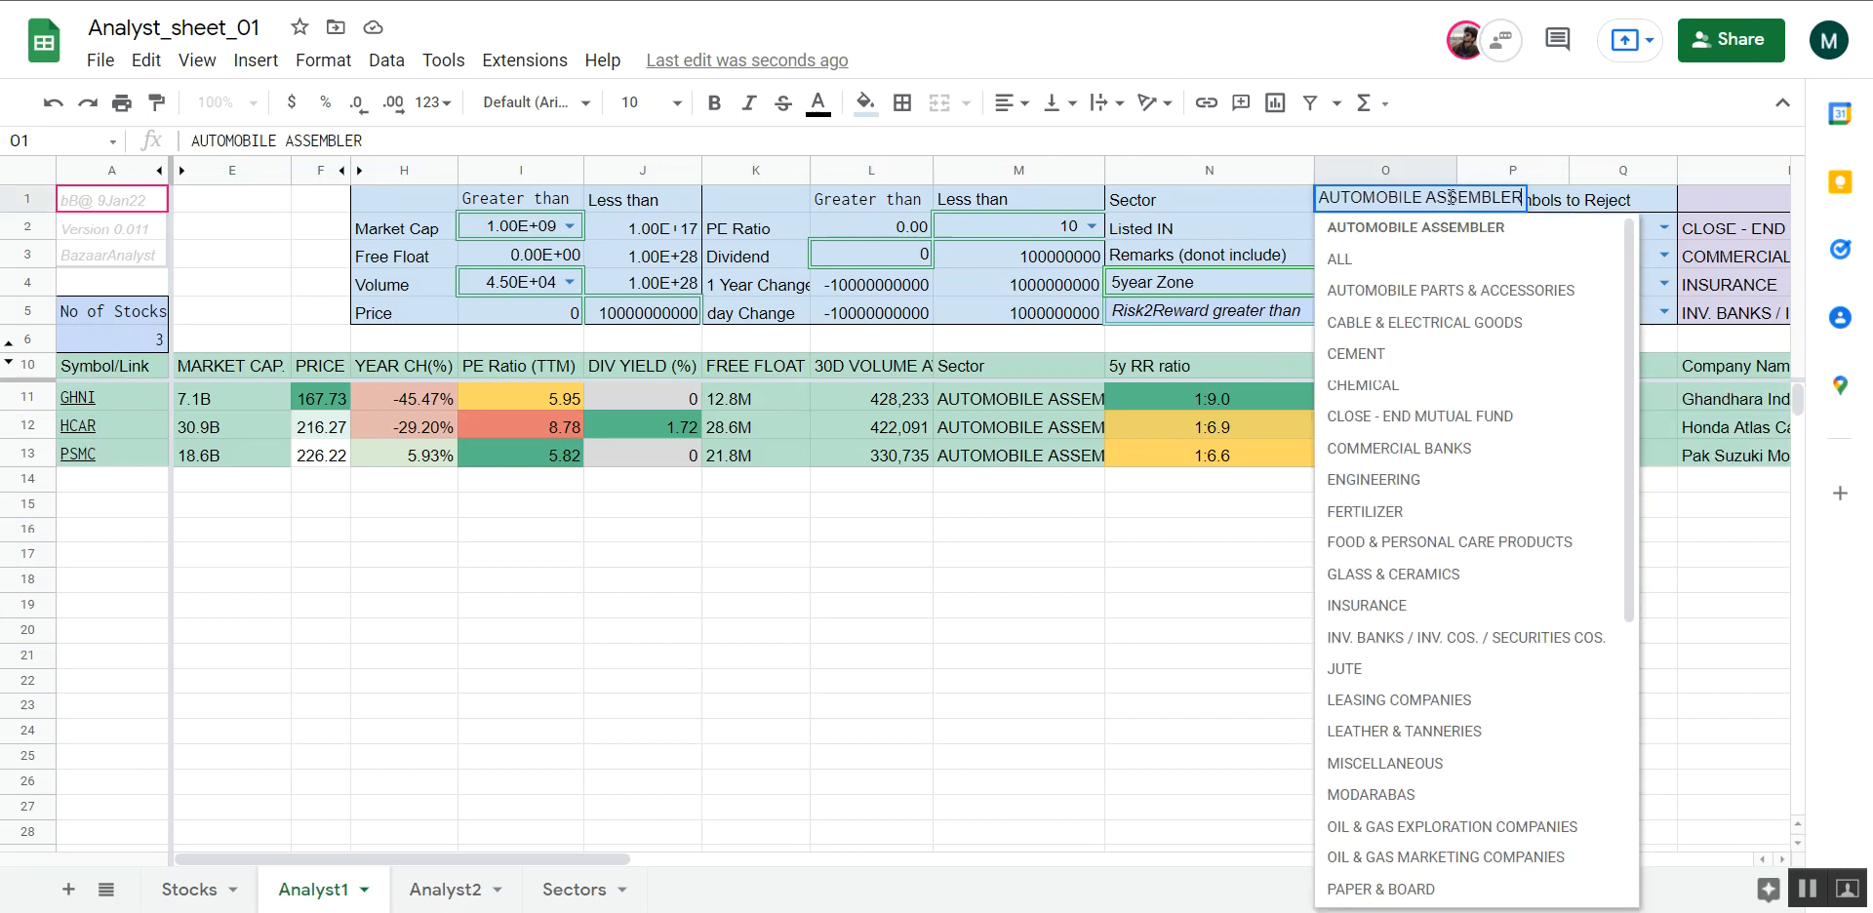
left_click(1397, 354)
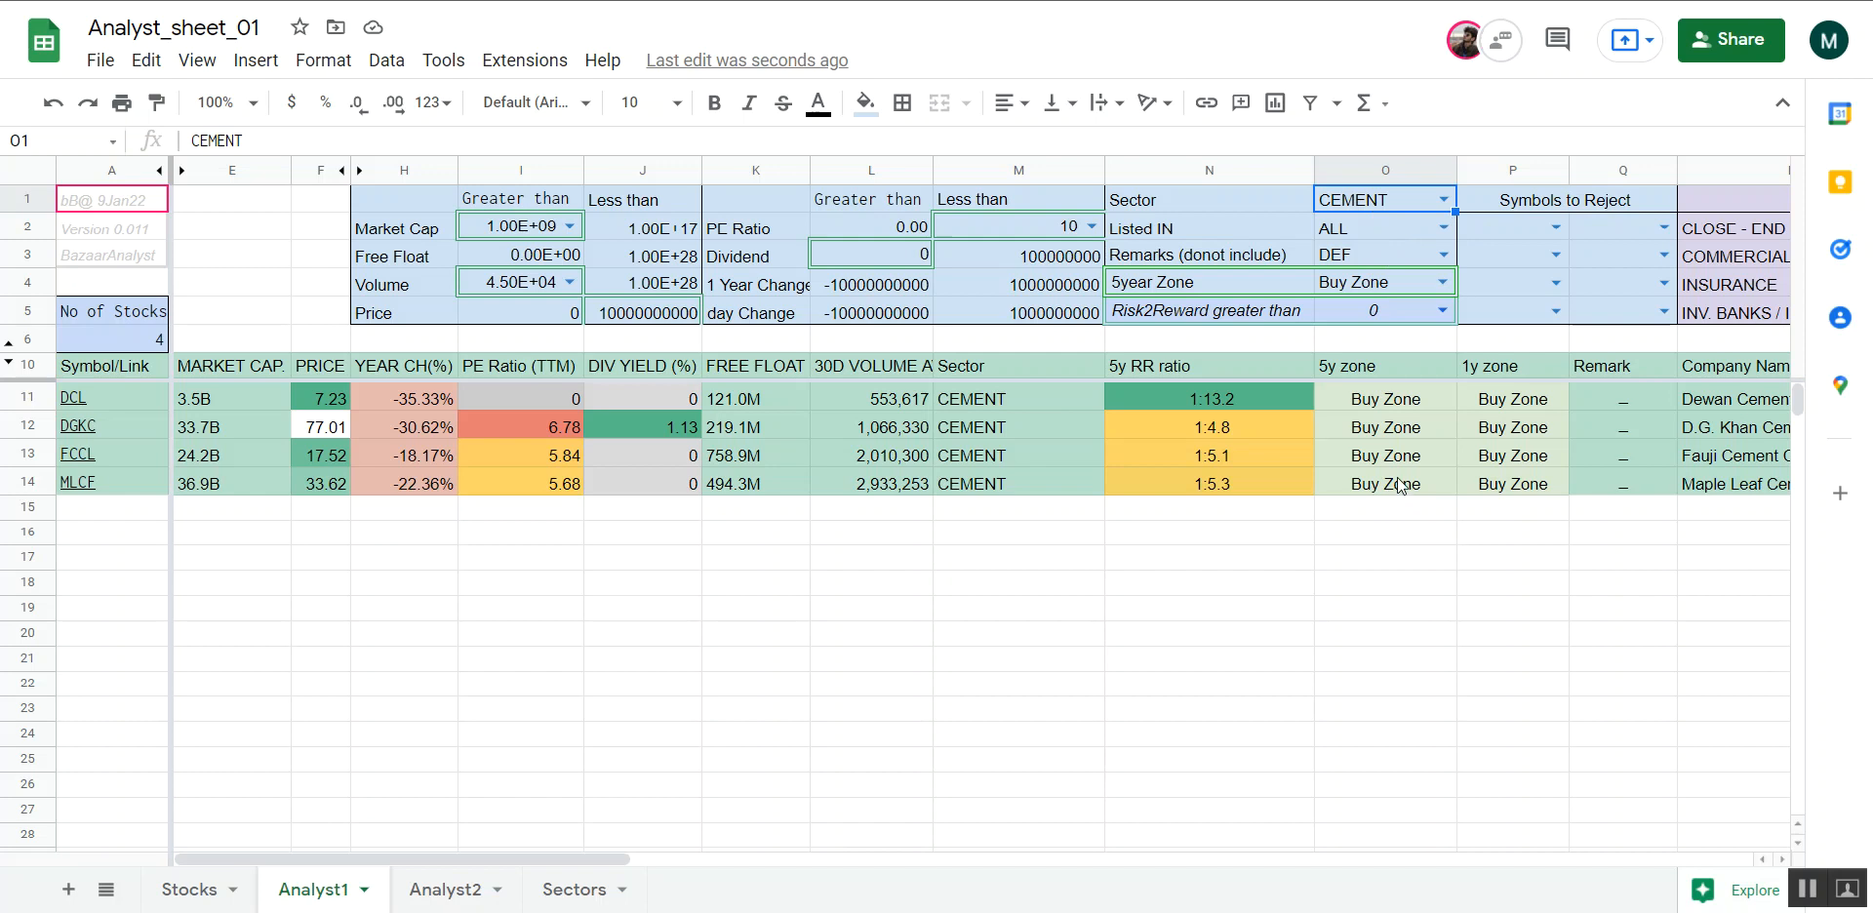
Set the 5year Zone filter to ALL to view every cement stock, and return it to Buy Zone
left_click(1442, 282)
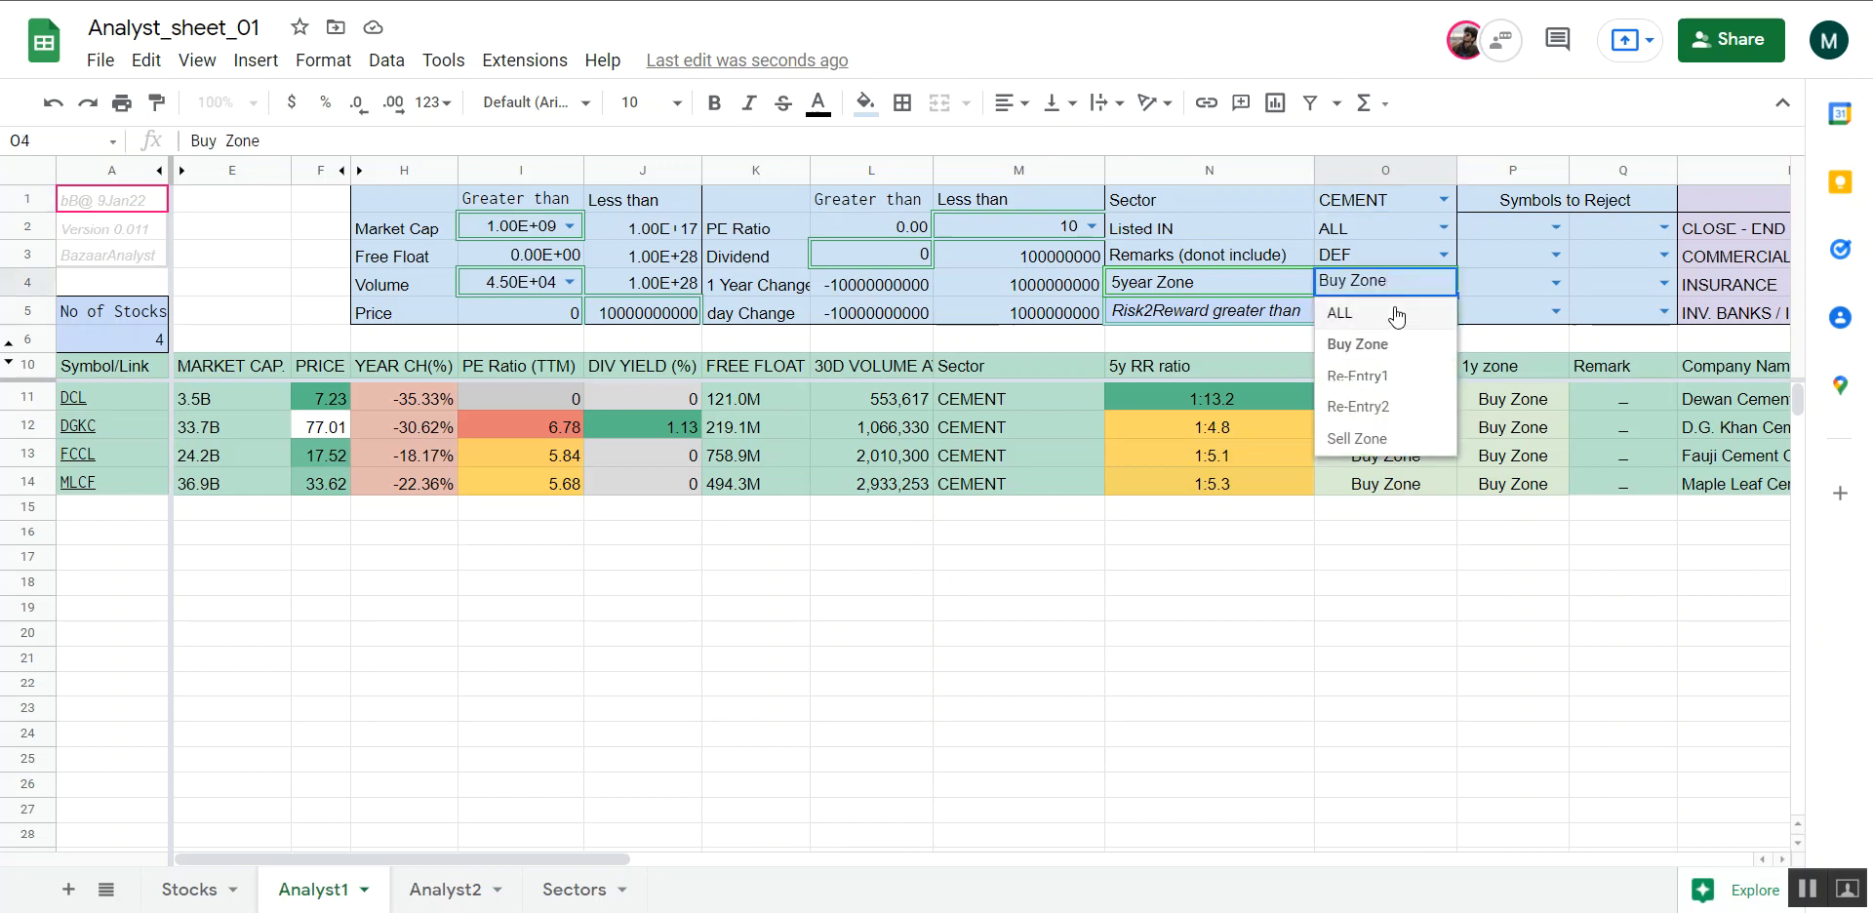
left_click(1397, 314)
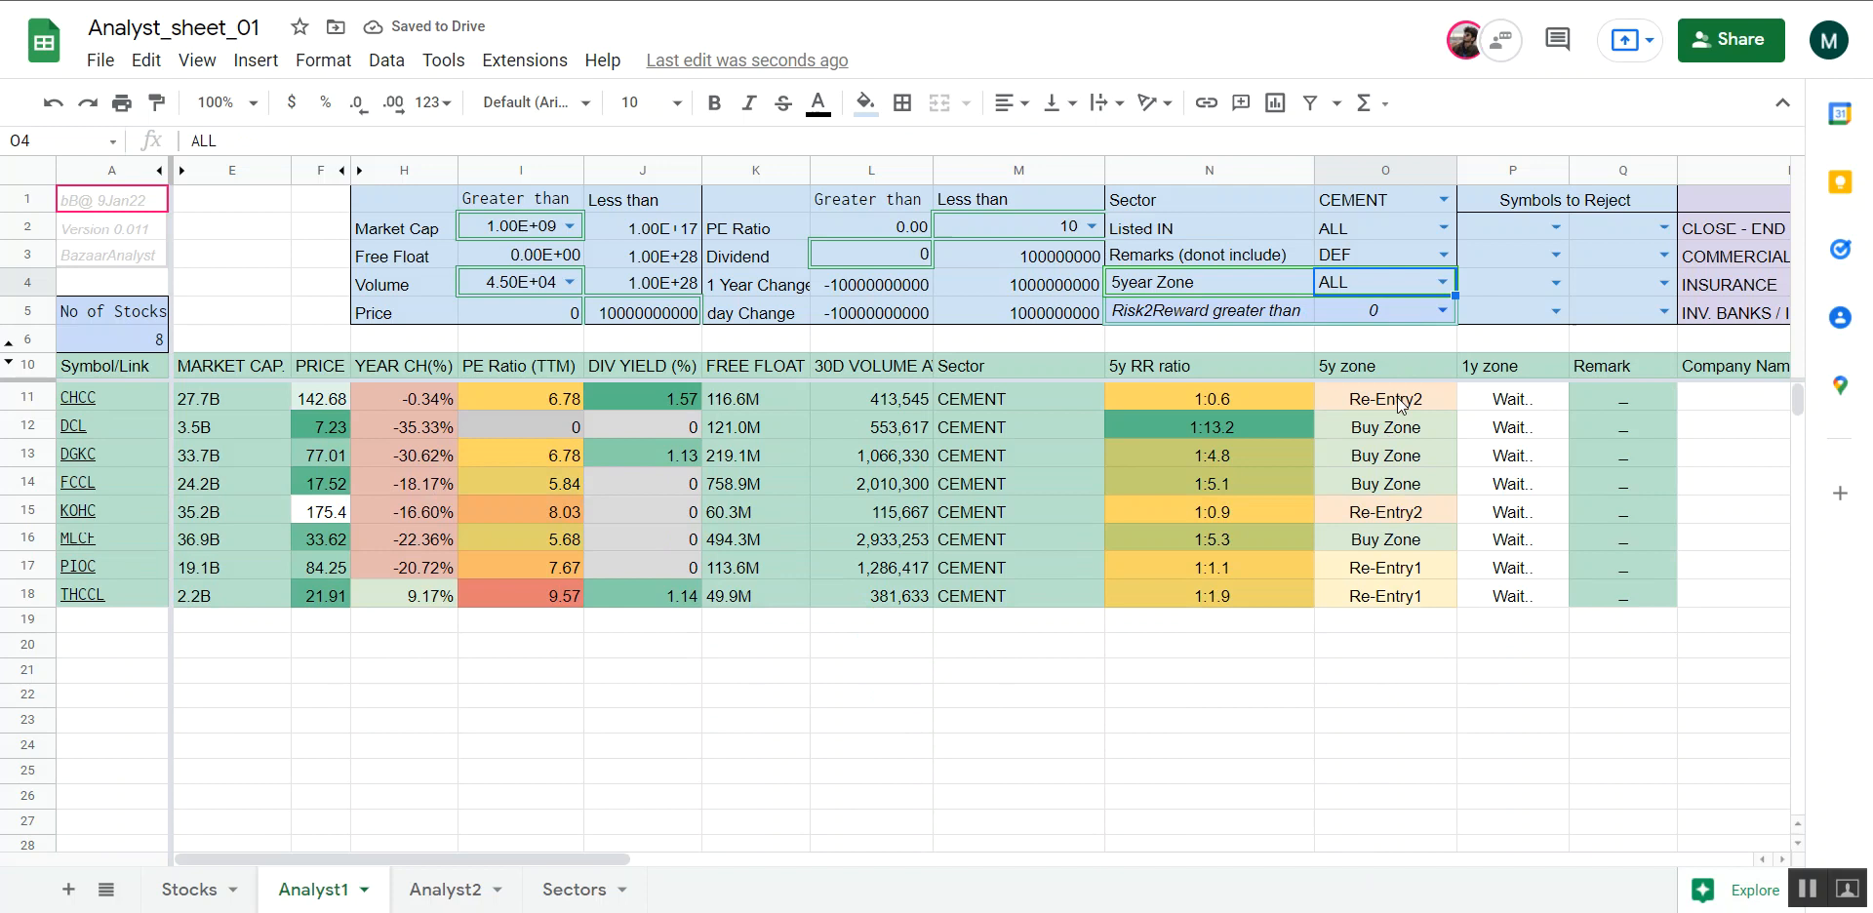
left_click(1450, 281)
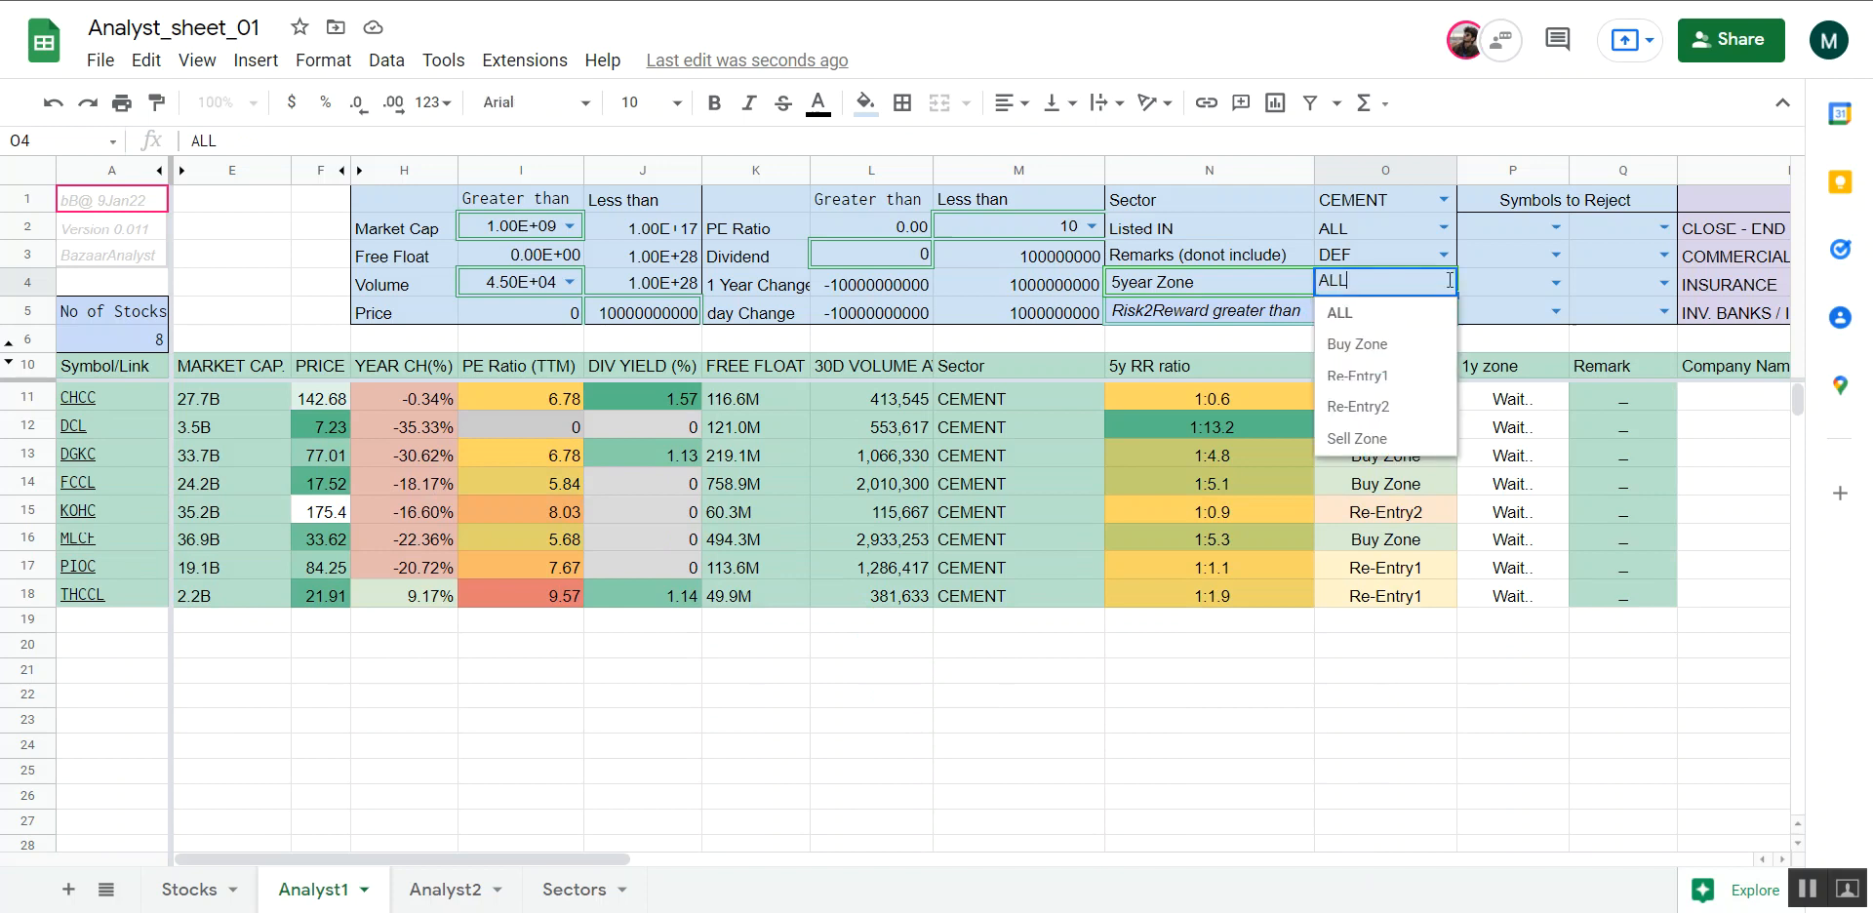
left_click(1384, 345)
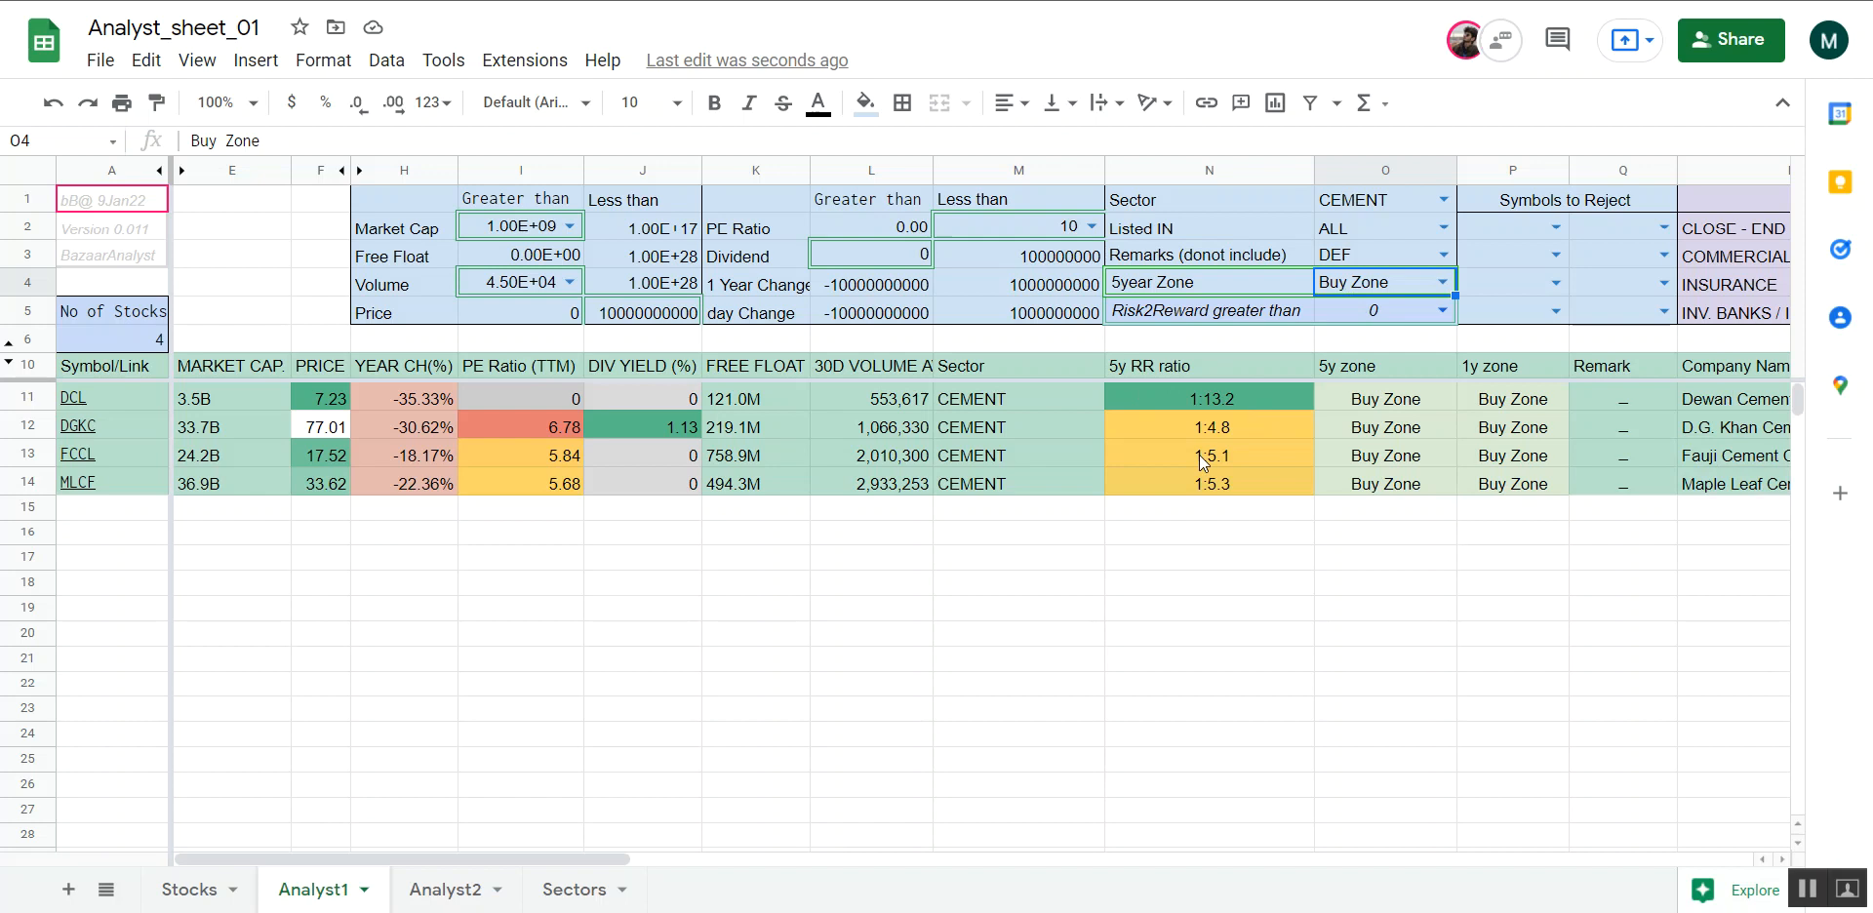
Examine the 5y RR ratio and PE Ratio values of the filtered cement stocks
left_click_drag(1198, 401, 1191, 533)
left_click(1189, 529)
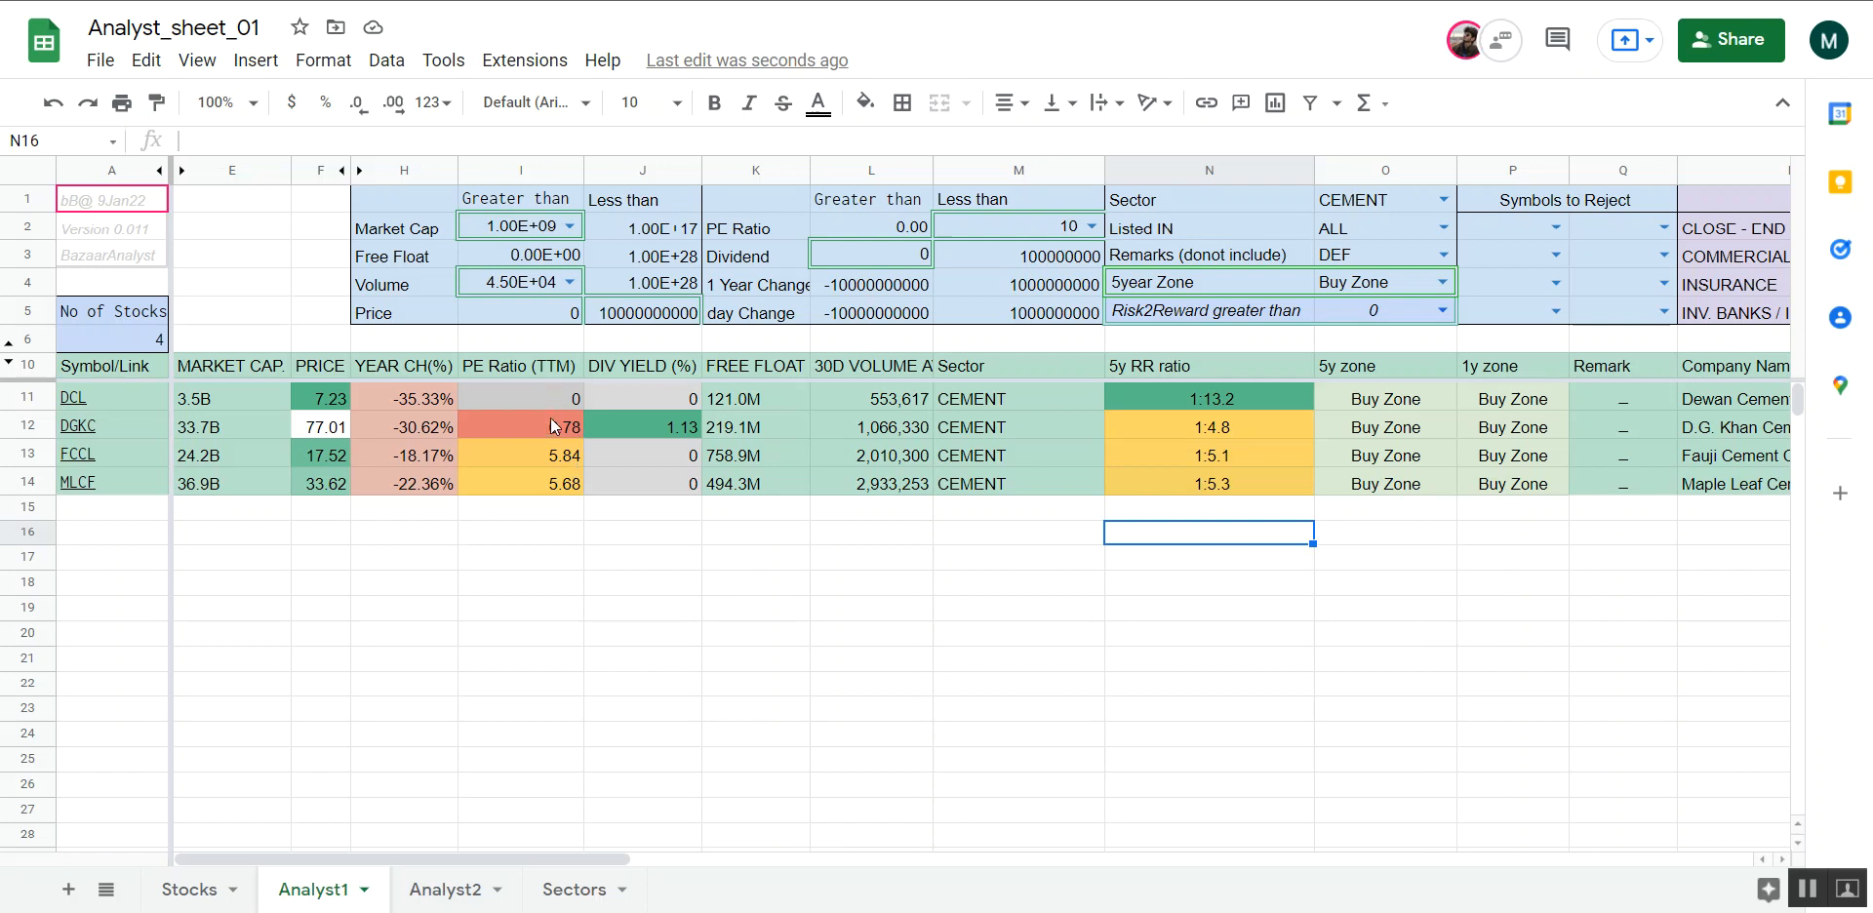
left_click_drag(553, 426, 554, 517)
Review the Red Flags and Comments columns in Analyst1 for the filtered cement stocks
scroll(1416, 581, "right", 6)
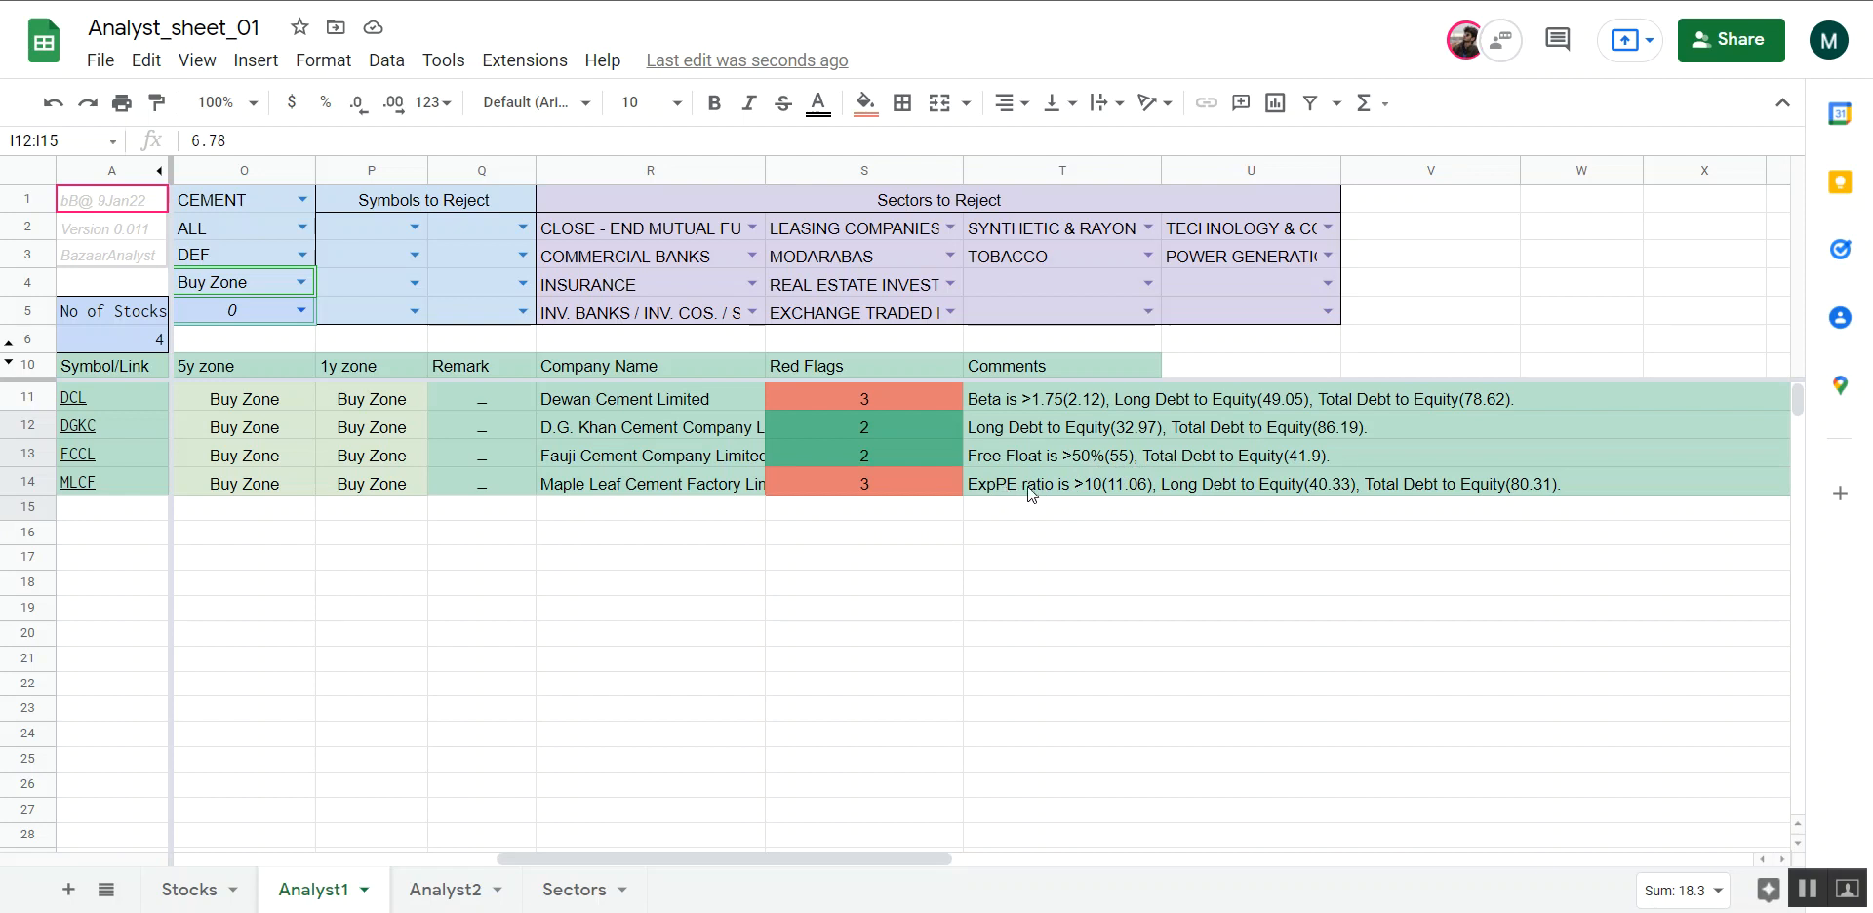
left_click(1177, 482)
left_click_drag(1161, 410, 1167, 497)
left_click(1165, 501)
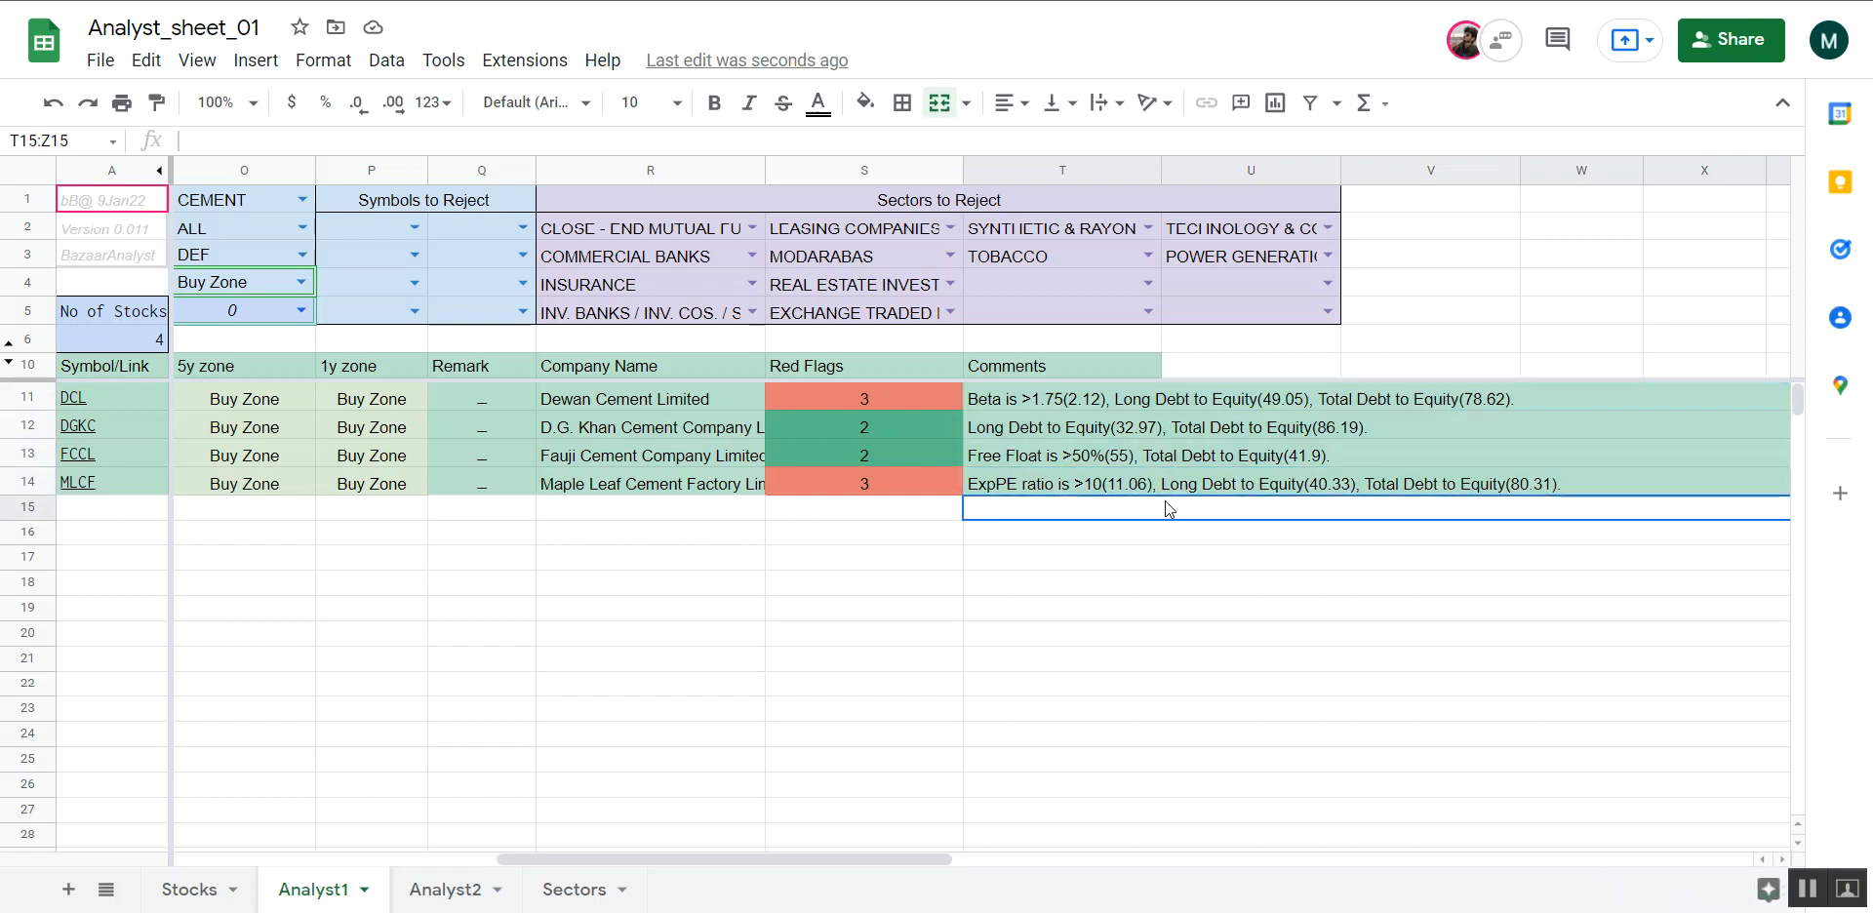
scroll(1165, 501, "left", 10)
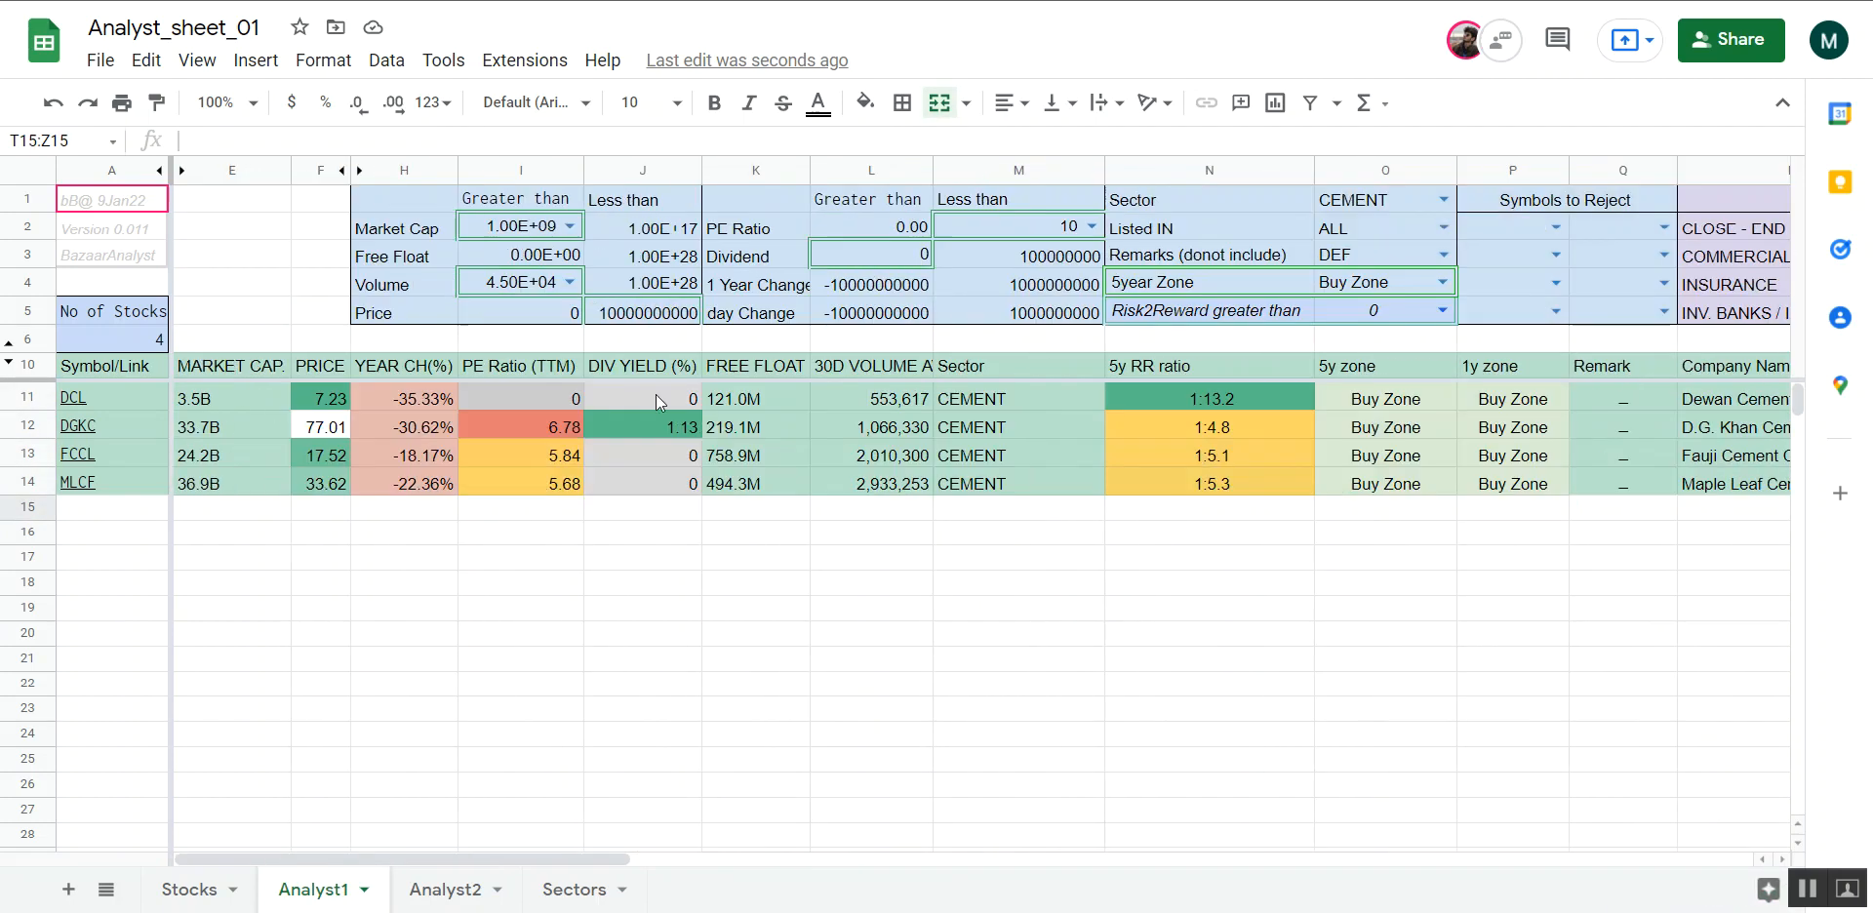
Review the cement stocks in Analyst2 and examine DCL's Earning per Share values in G10:I10
left_click(445, 889)
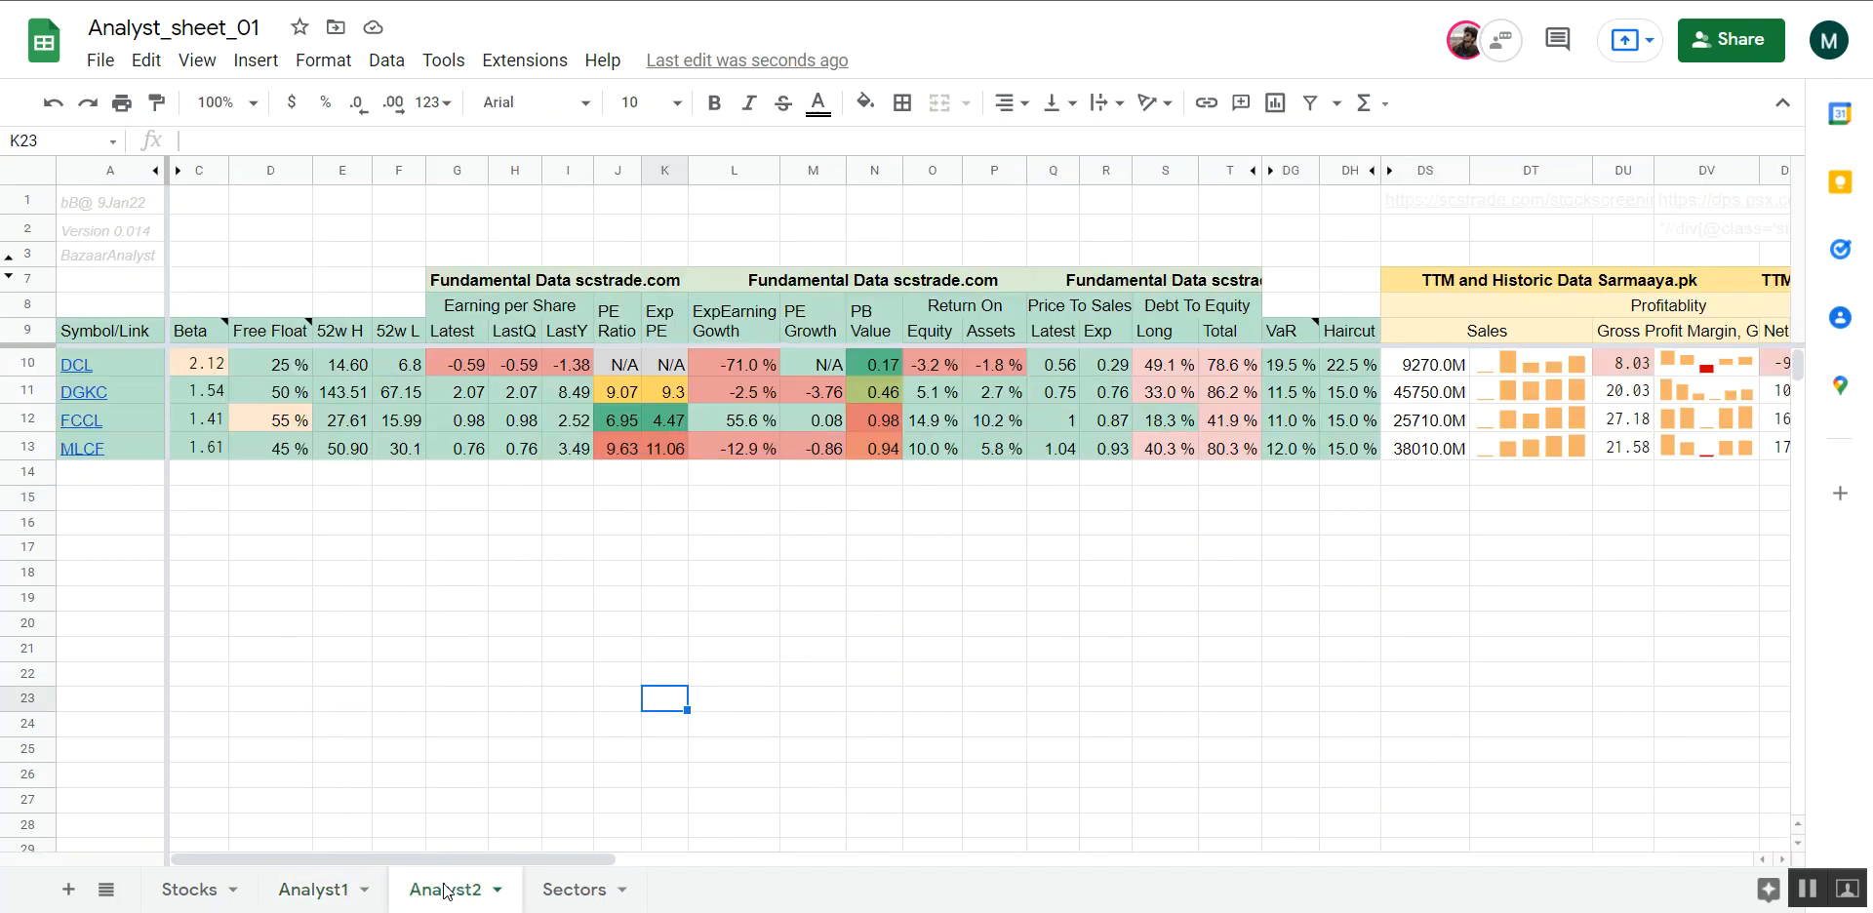
scroll(500, 471, "right", 1)
scroll(500, 470, "left", 1)
left_click_drag(460, 370, 568, 369)
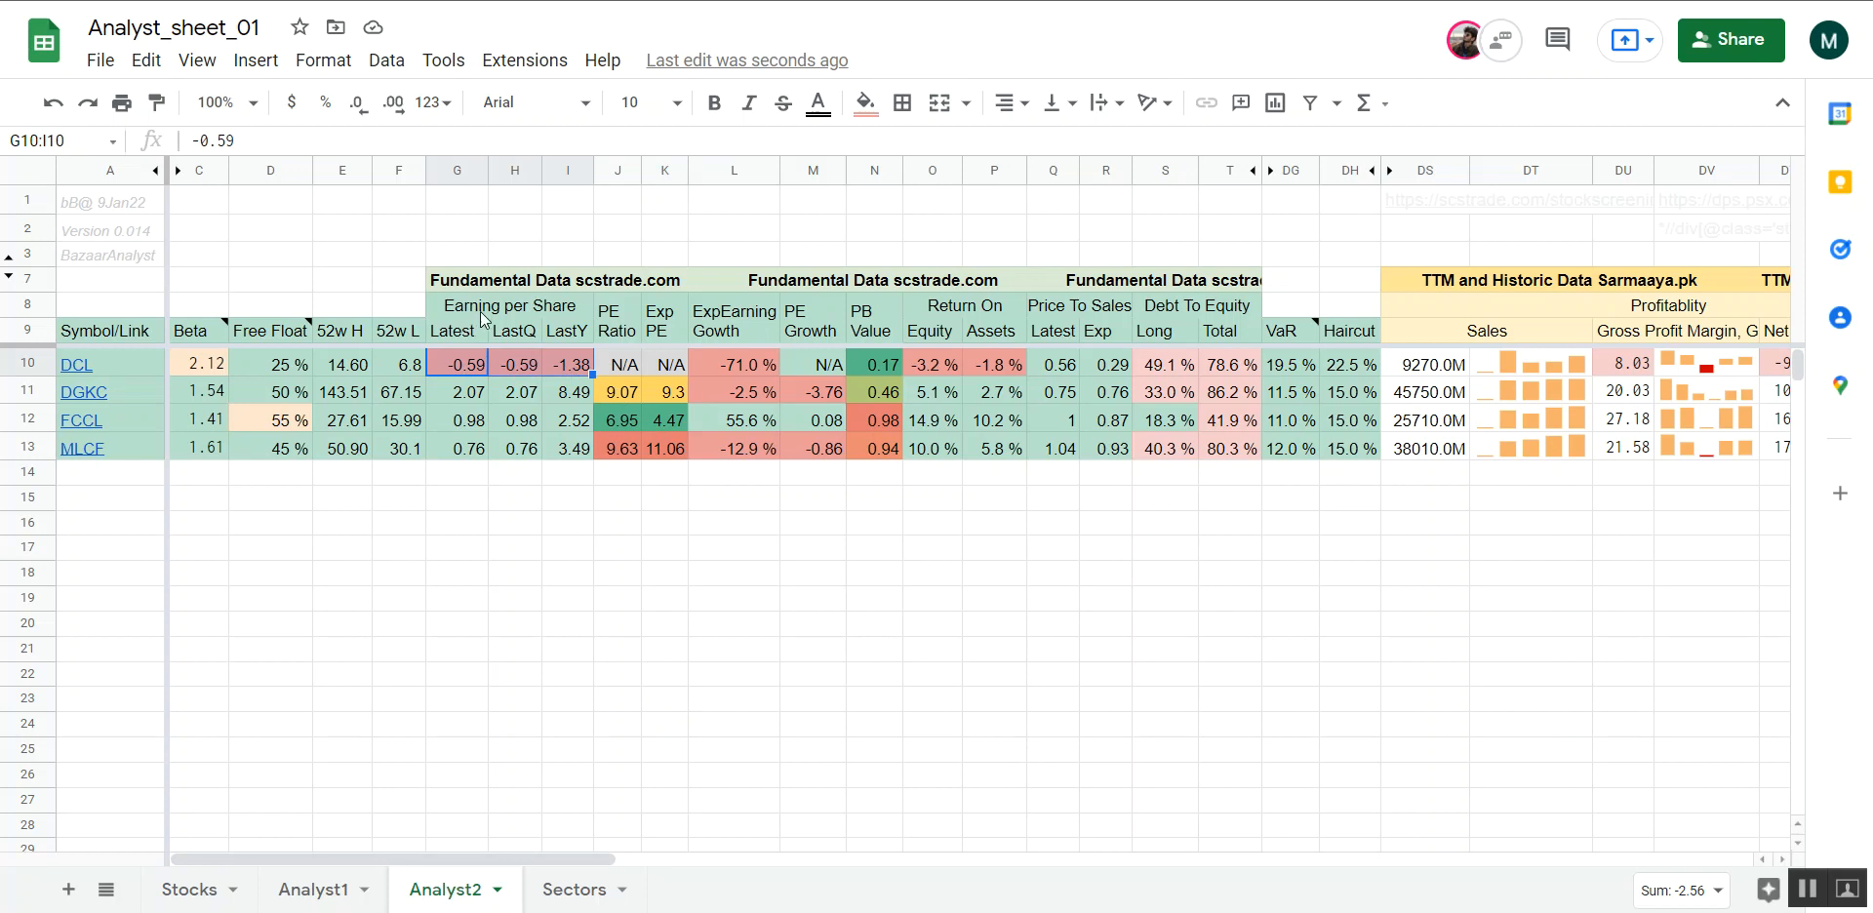
Unhide rows 4 to 6 in Analyst2 and select the EPS weight in cell G5
left_click(507, 254)
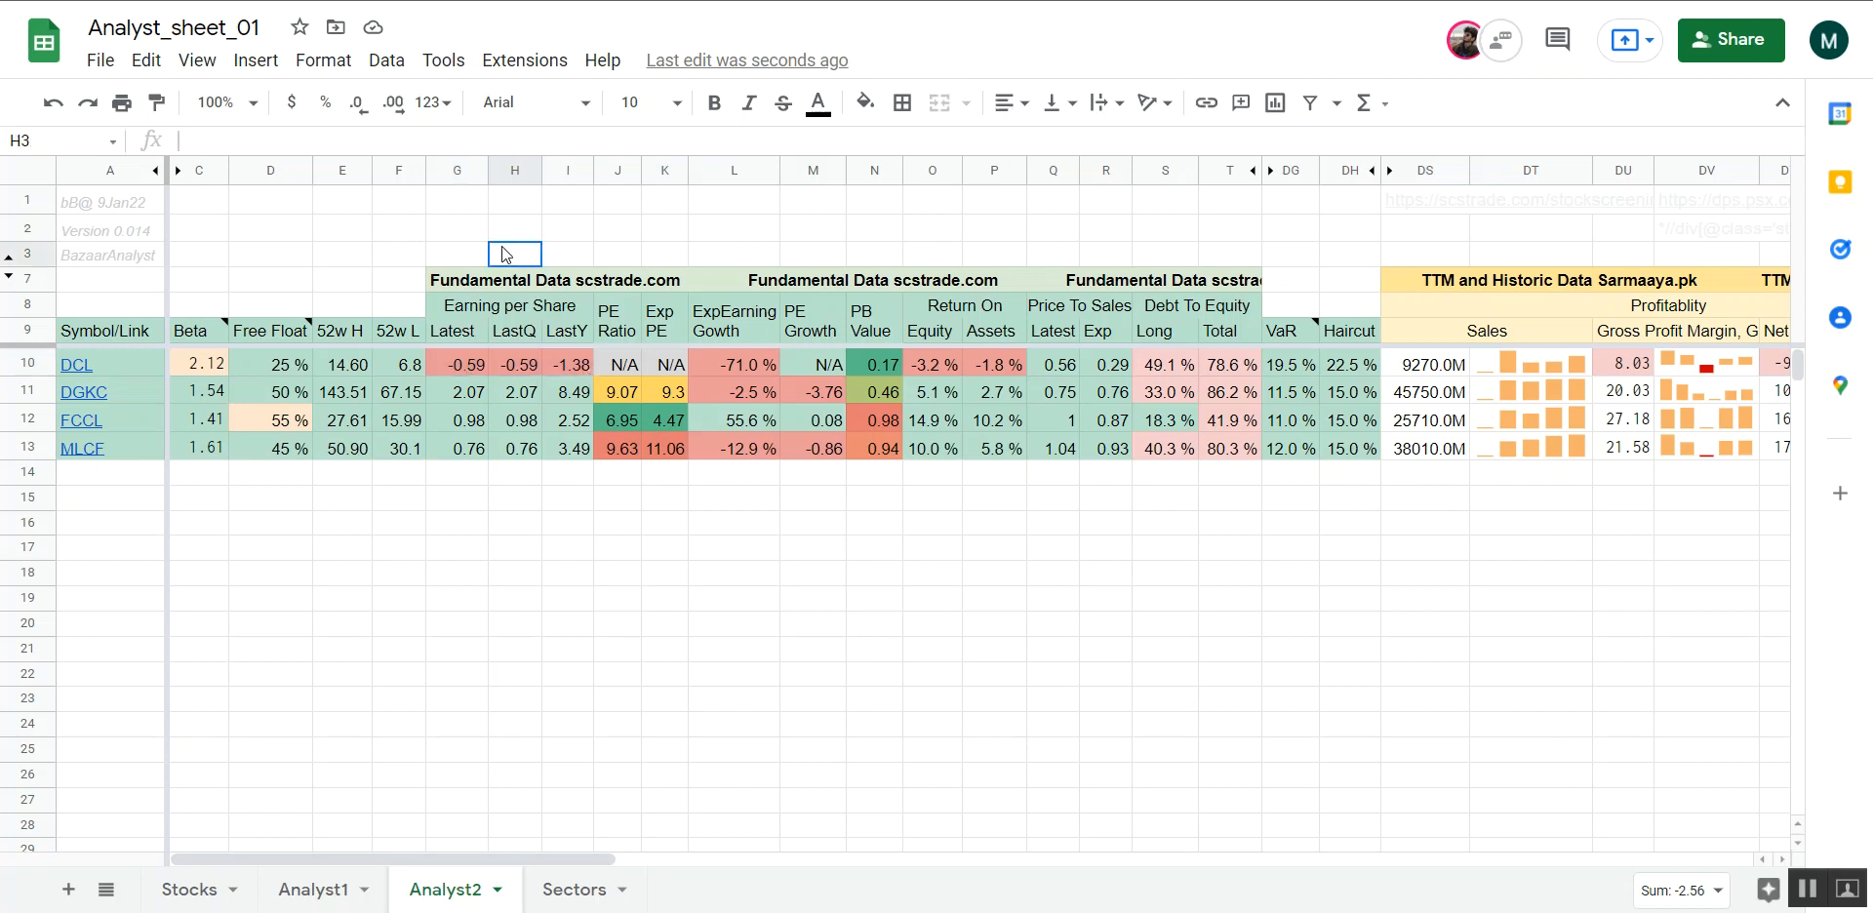
left_click(468, 232)
left_click(464, 254, "shift")
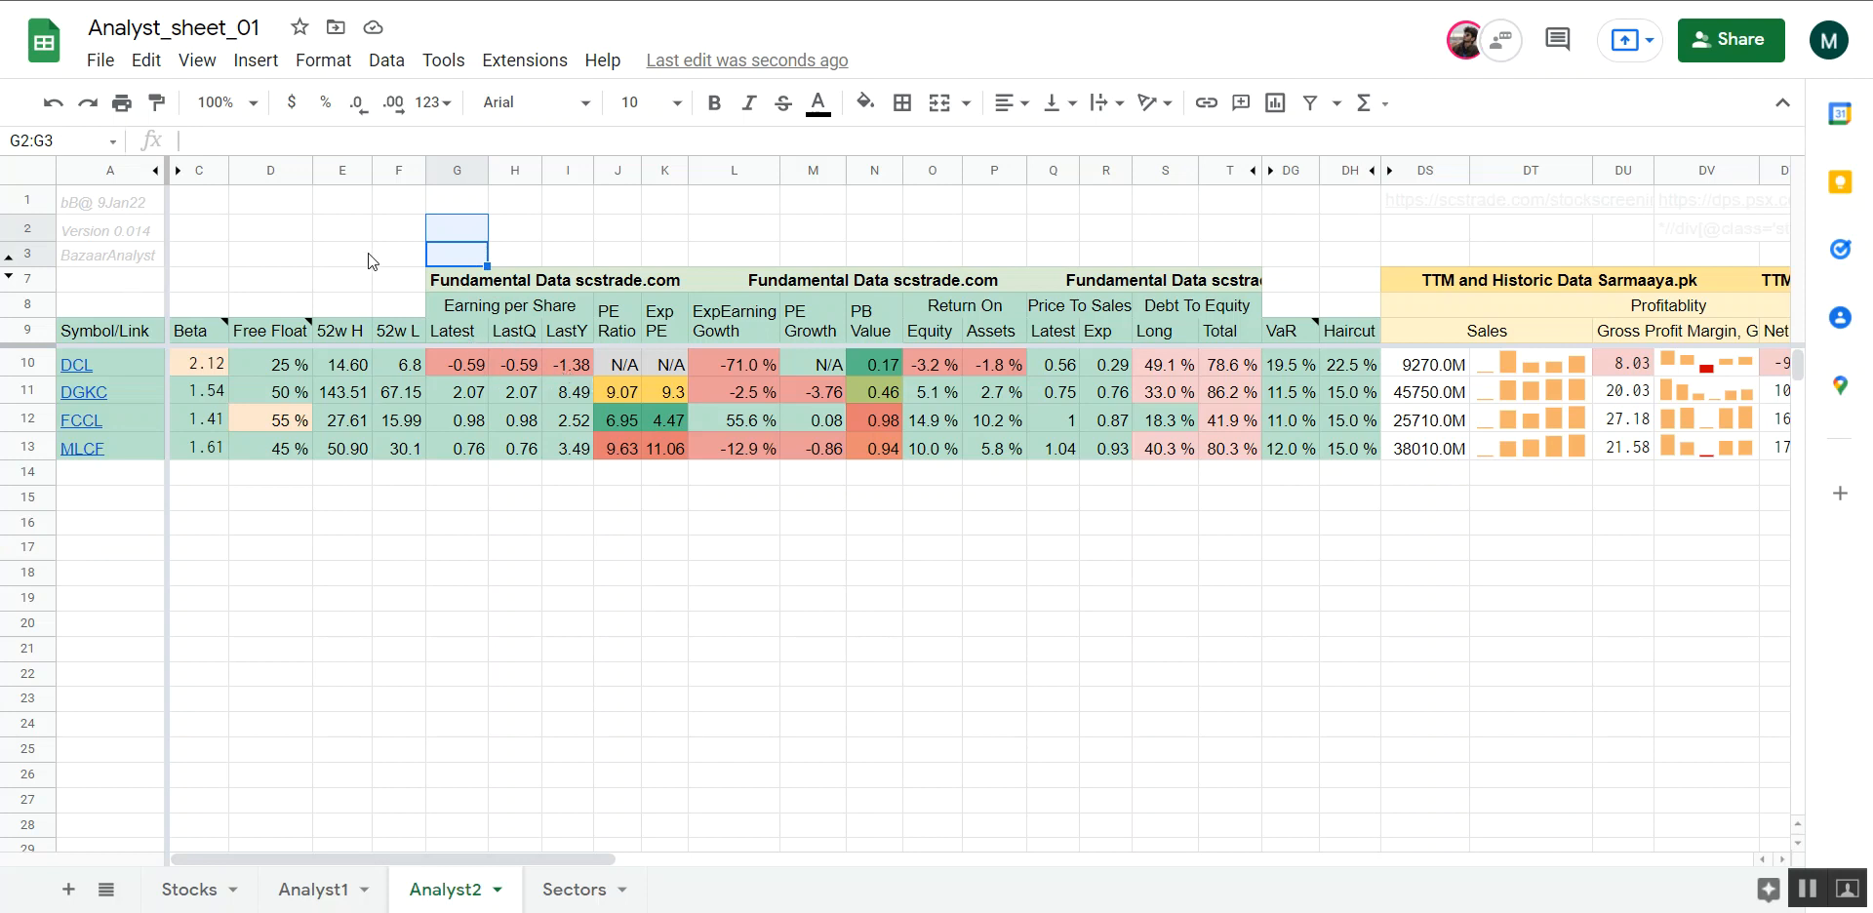
left_click(7, 259)
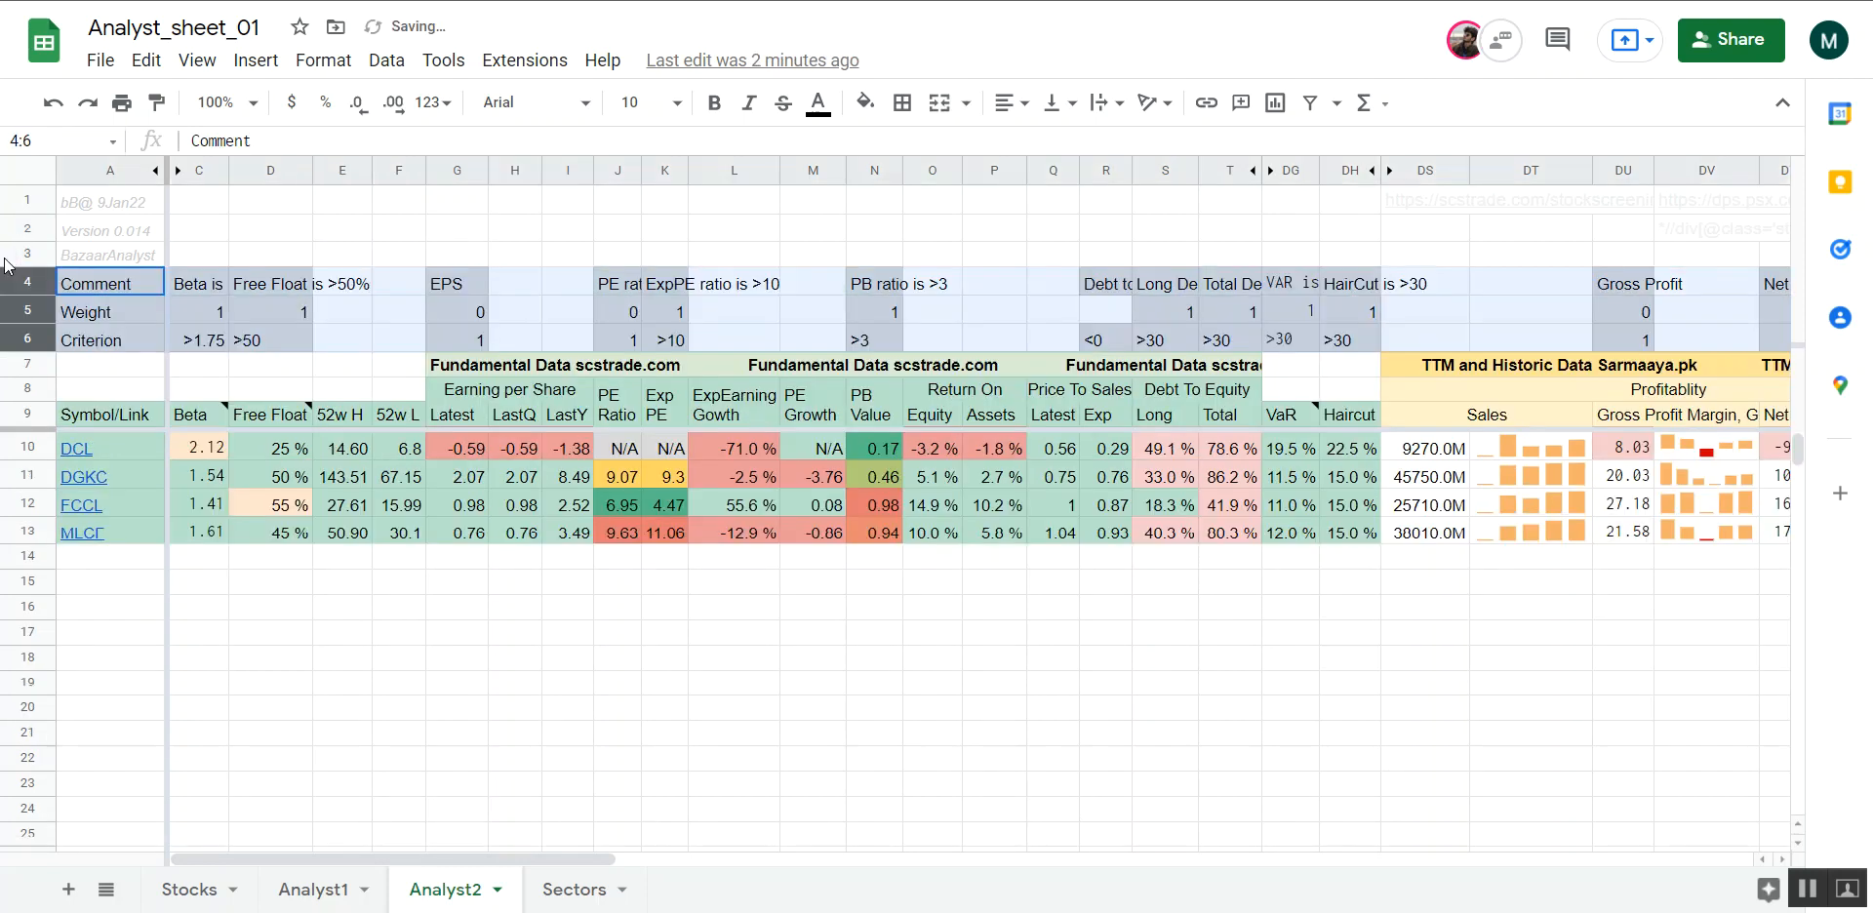
left_click(478, 320)
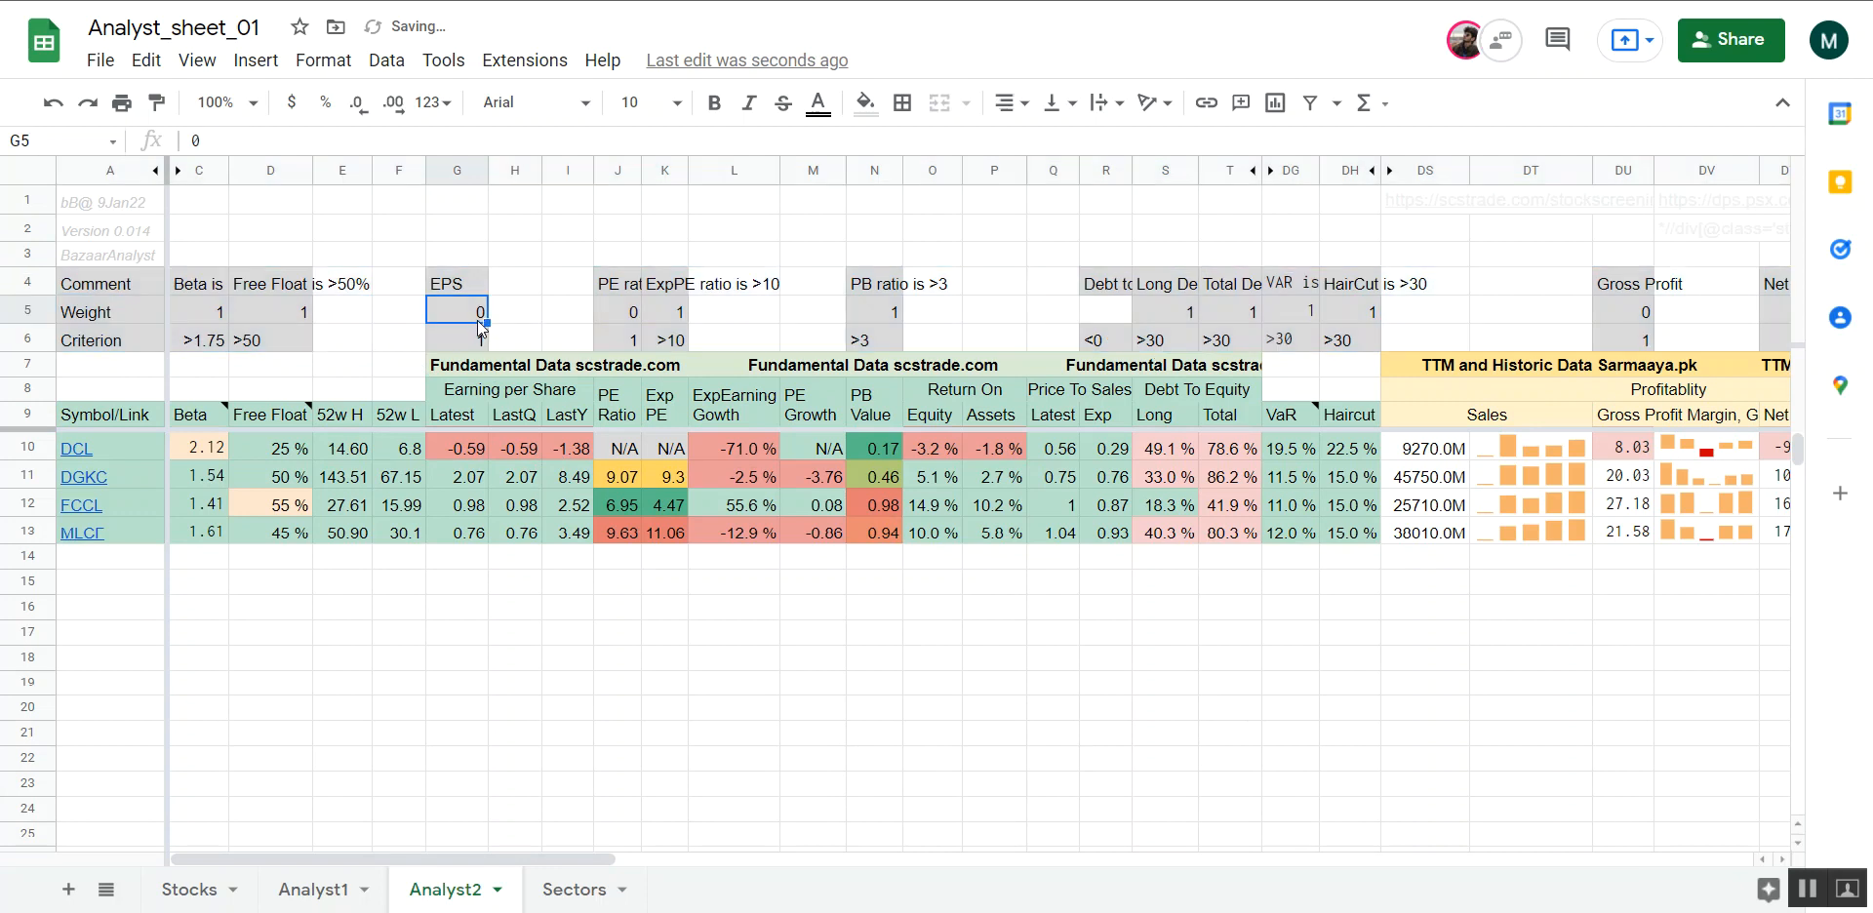
Set the EPS weight in G5 to 1 and the EPS criterion in G6 to <0
type("1")
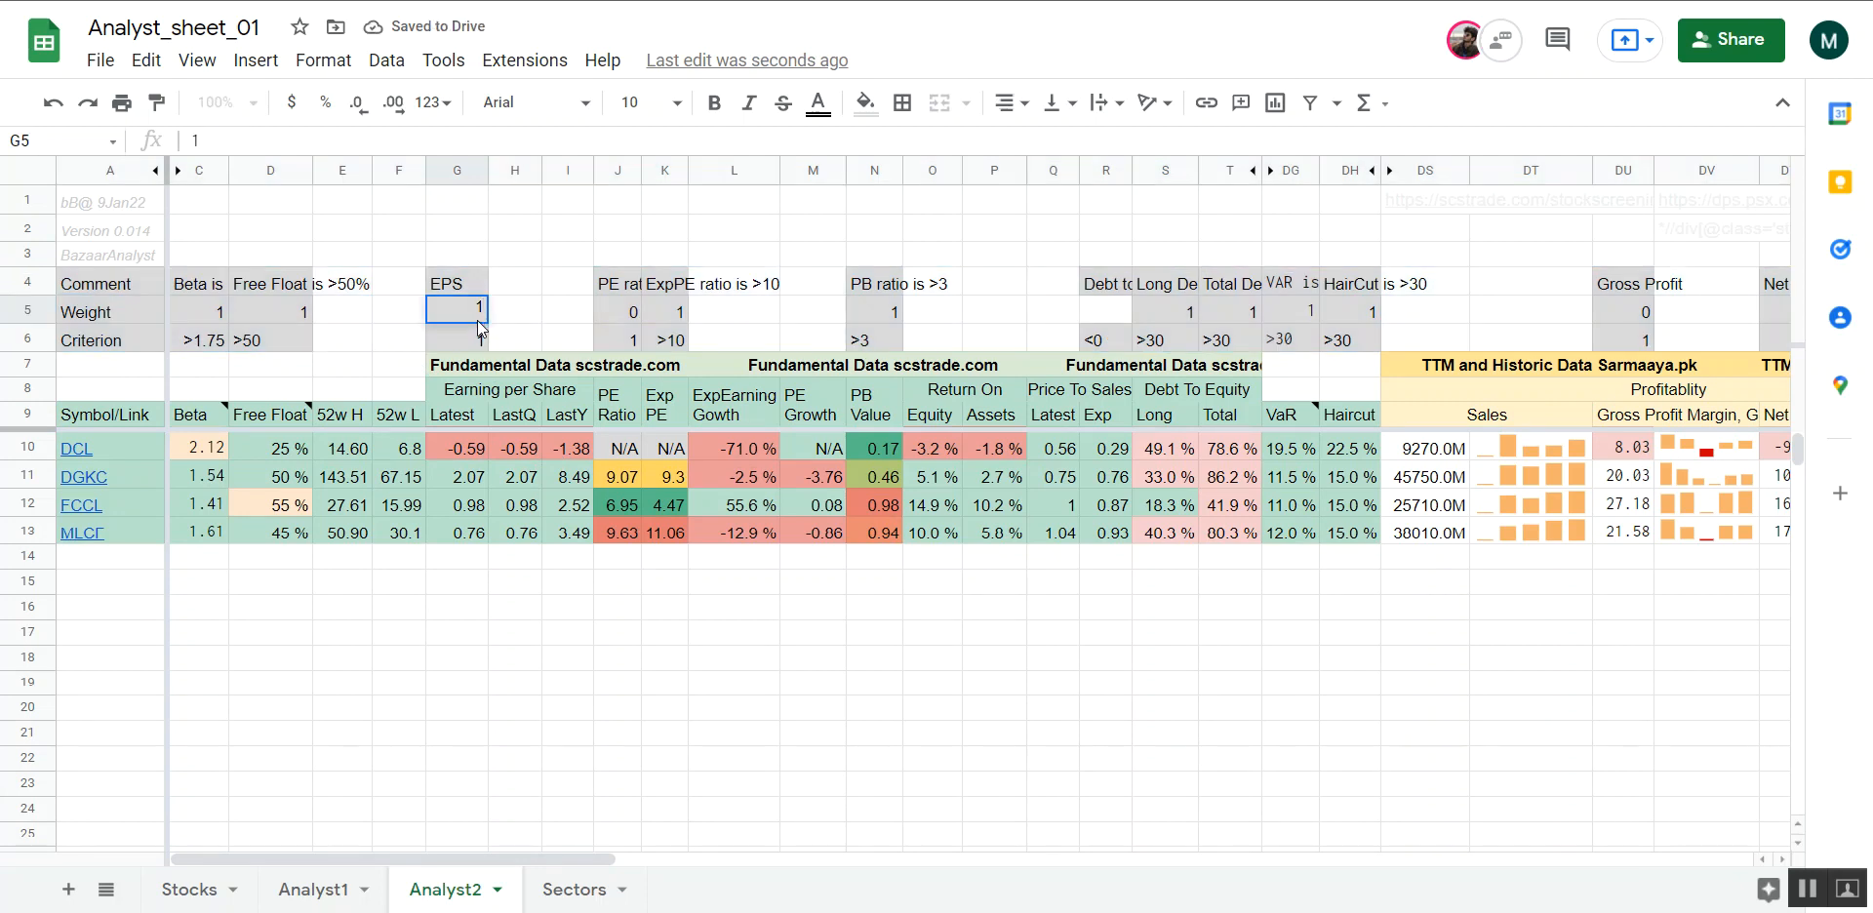
key("Return")
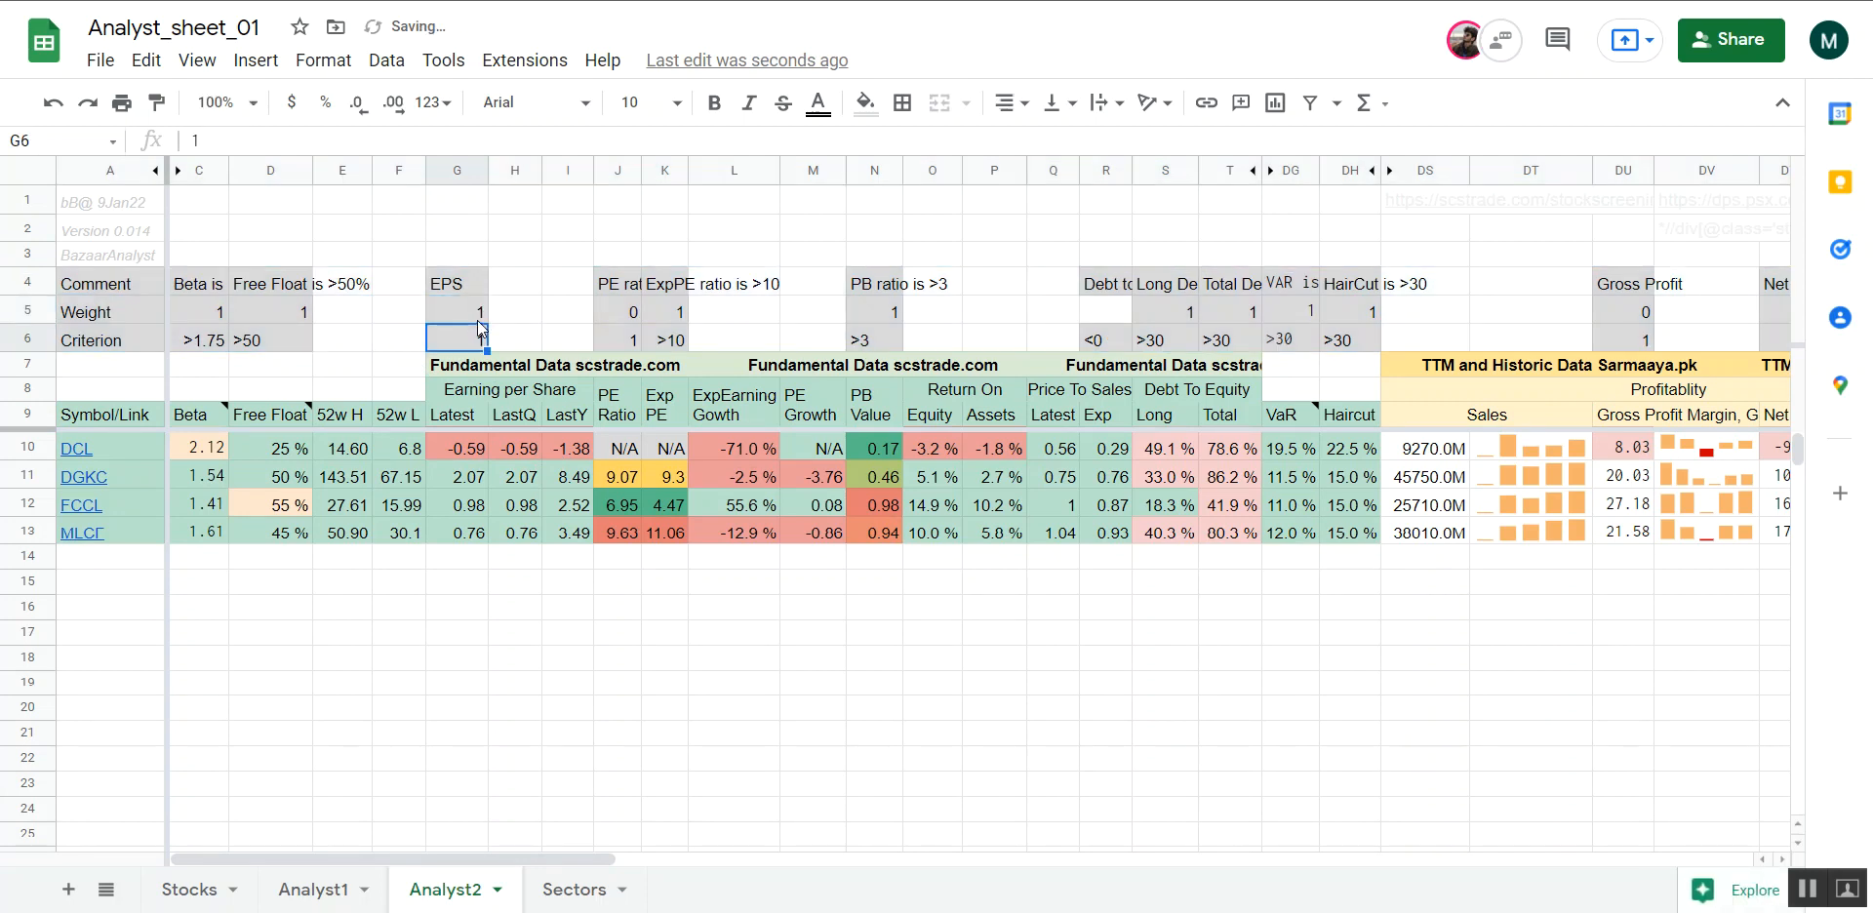
type("<")
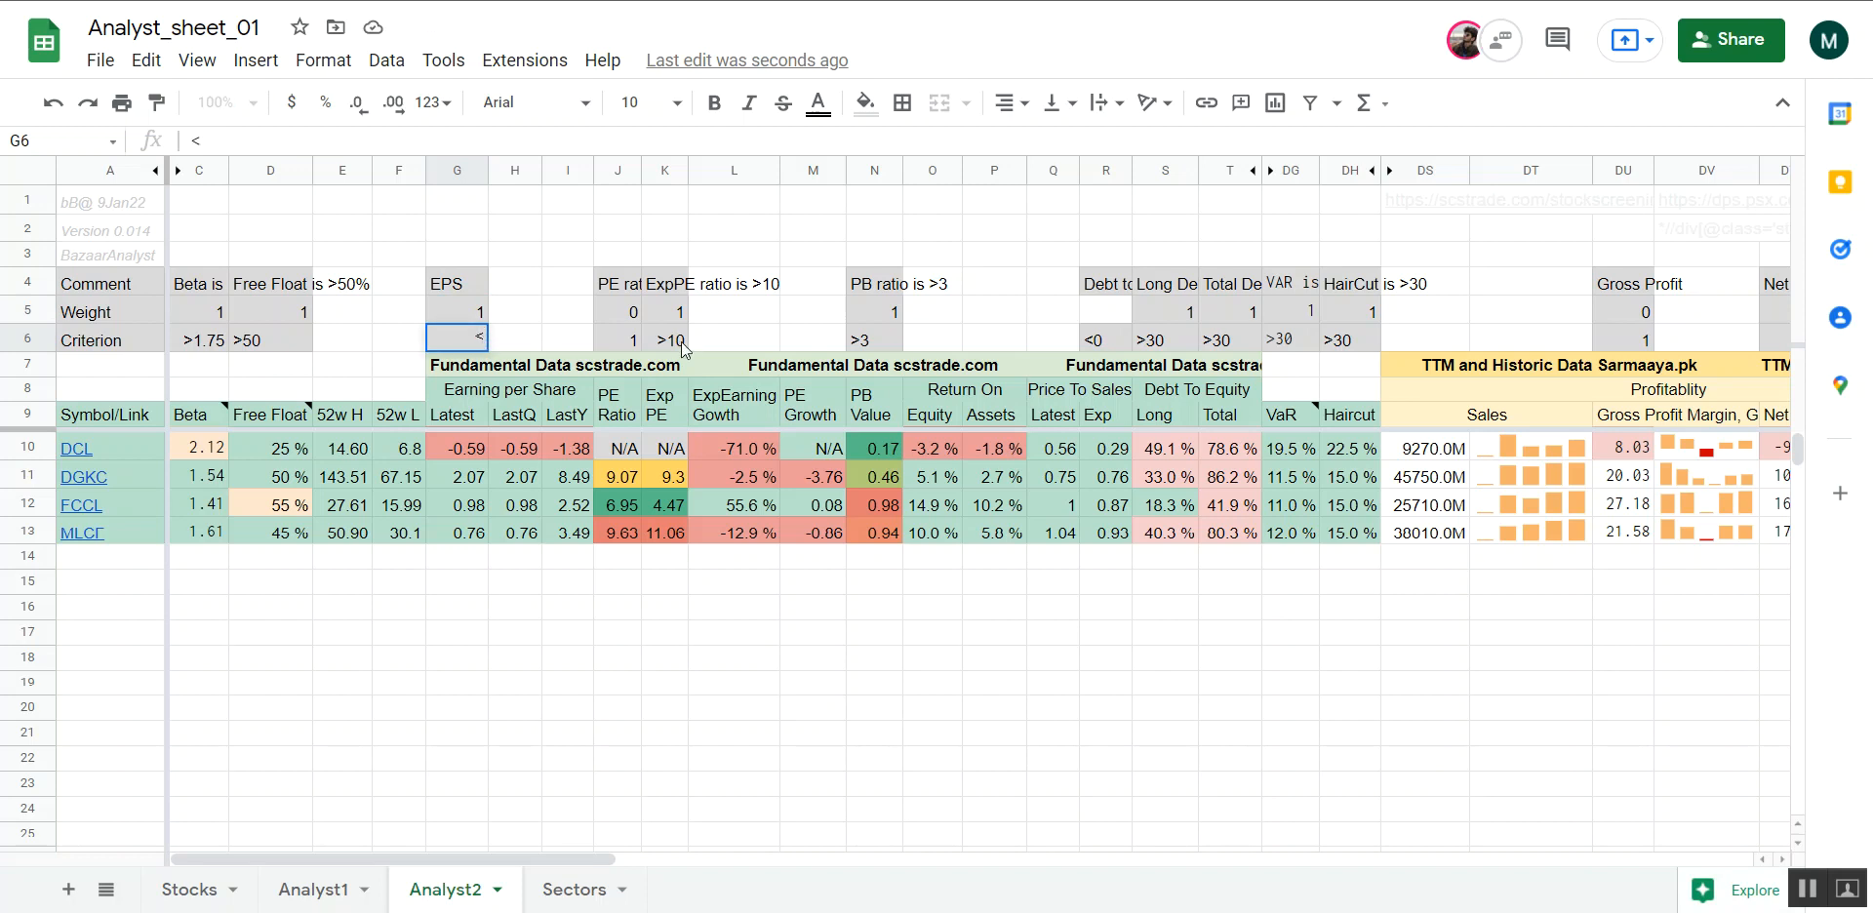
type("0")
key("Up")
key("Up")
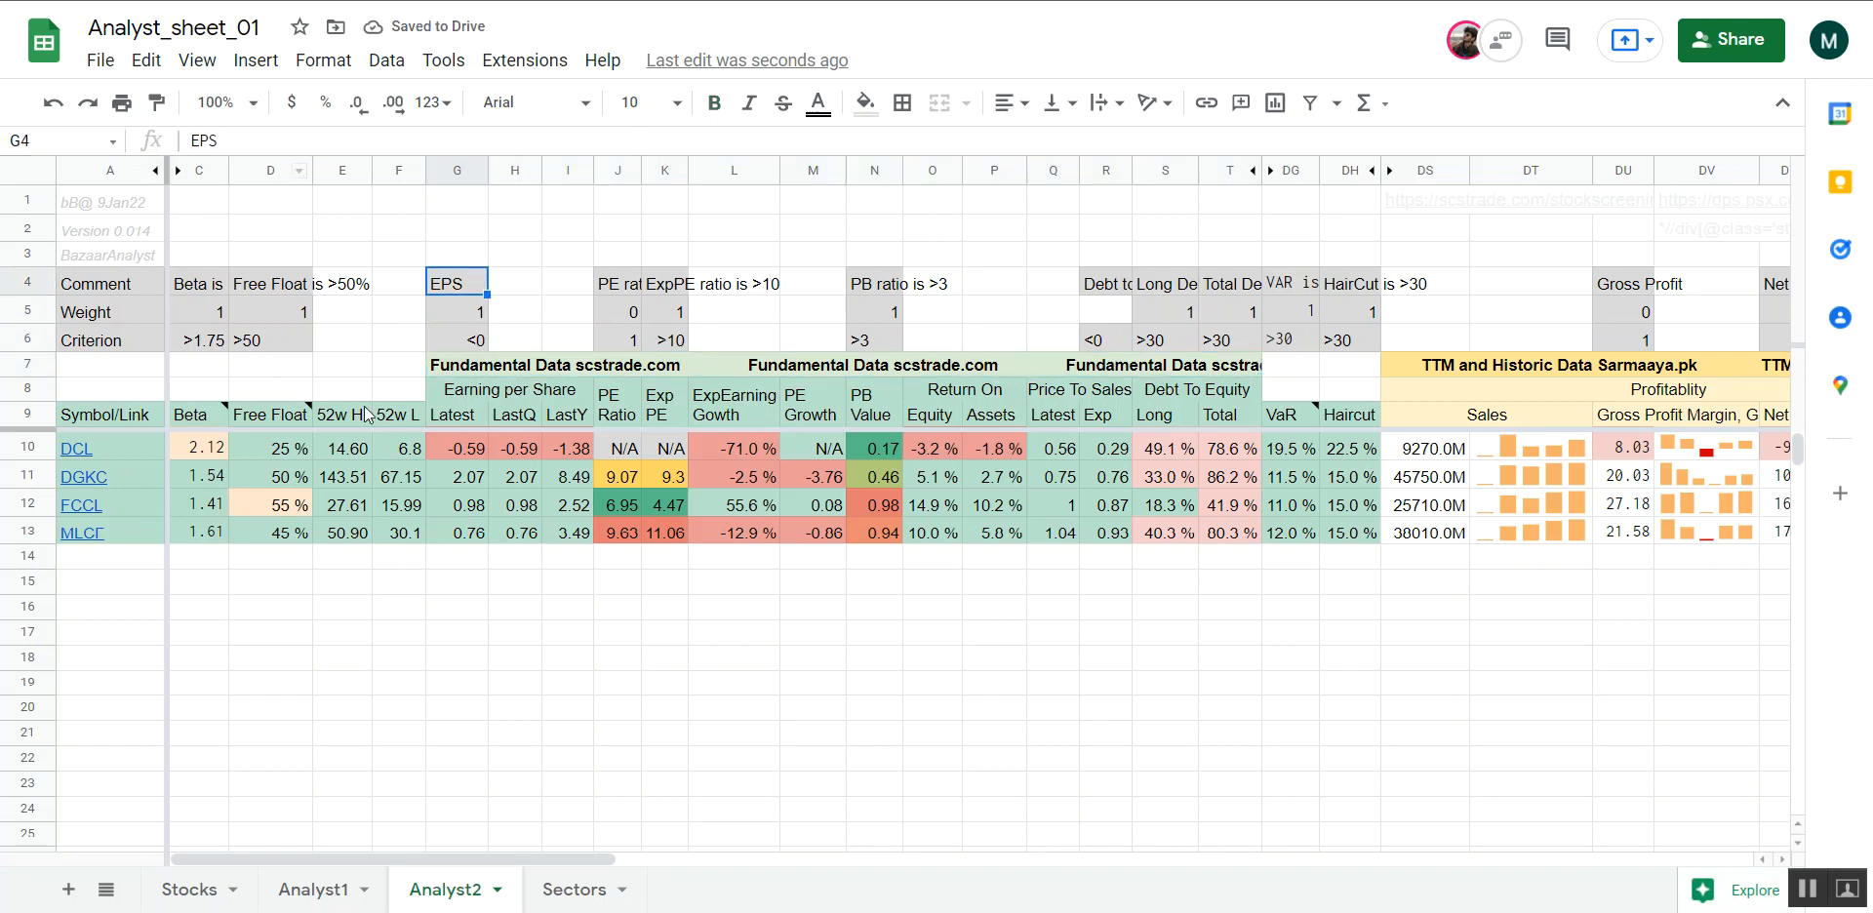
Compare DCL's Red Flags and Comments entries in Analyst1 with the EPS comment, weight and criterion in Analyst2
left_click(531, 665)
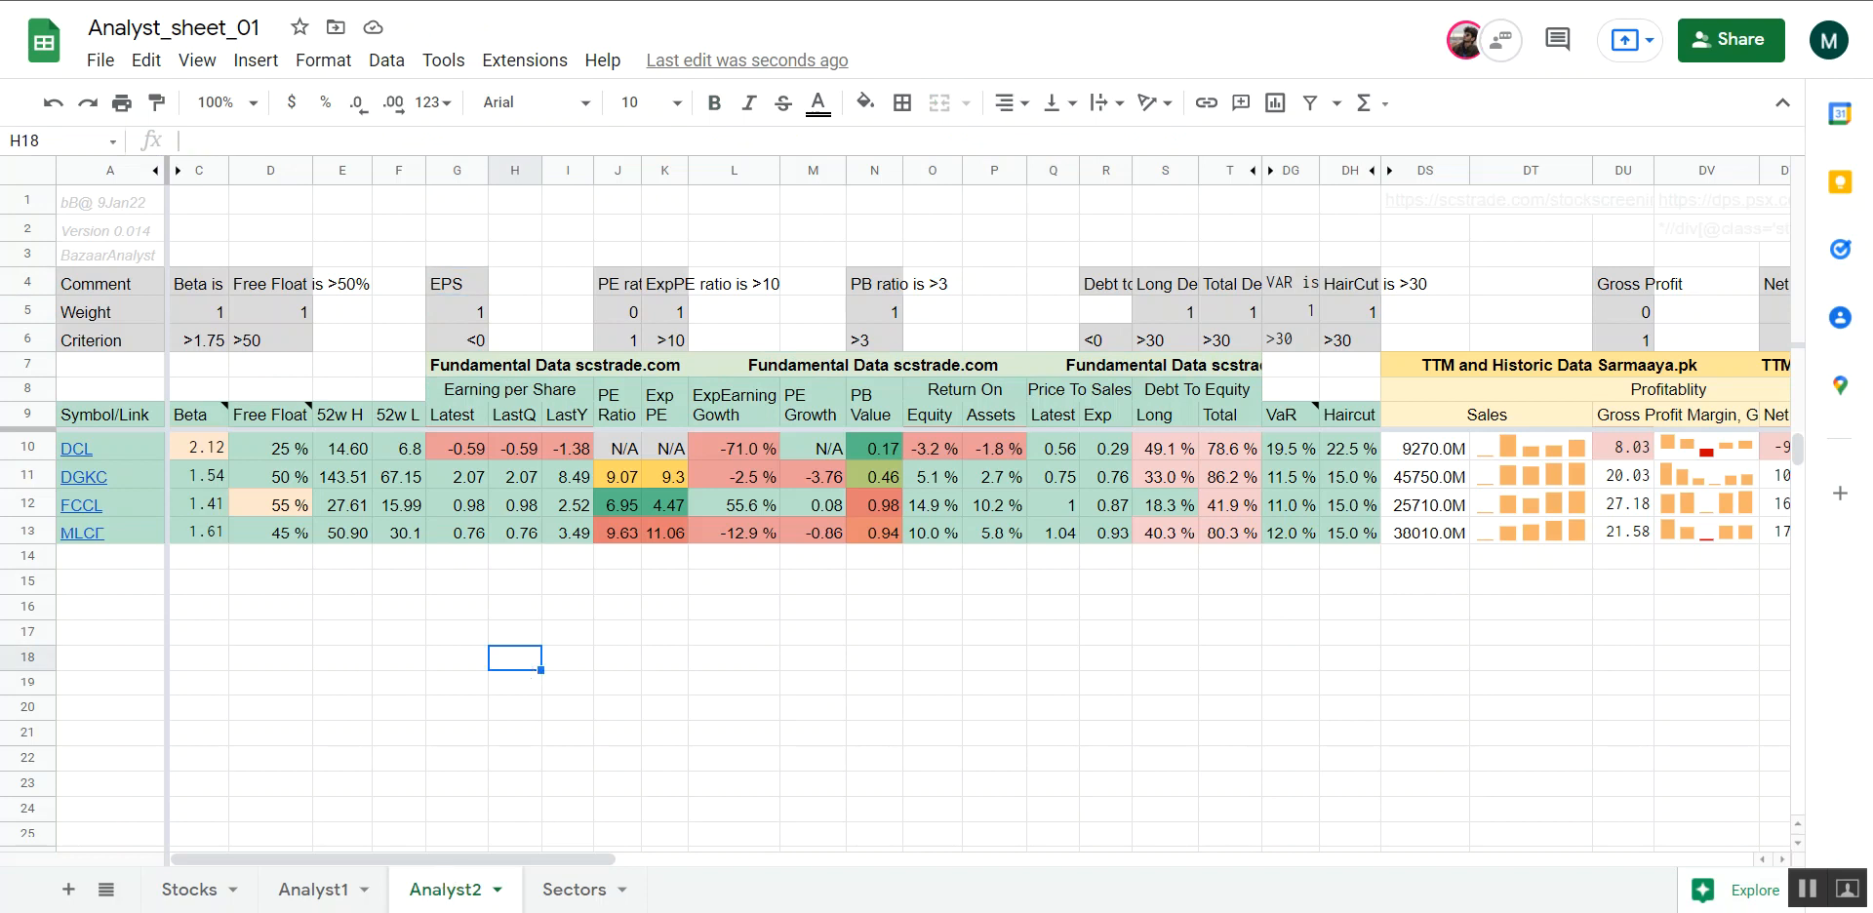
left_click(313, 888)
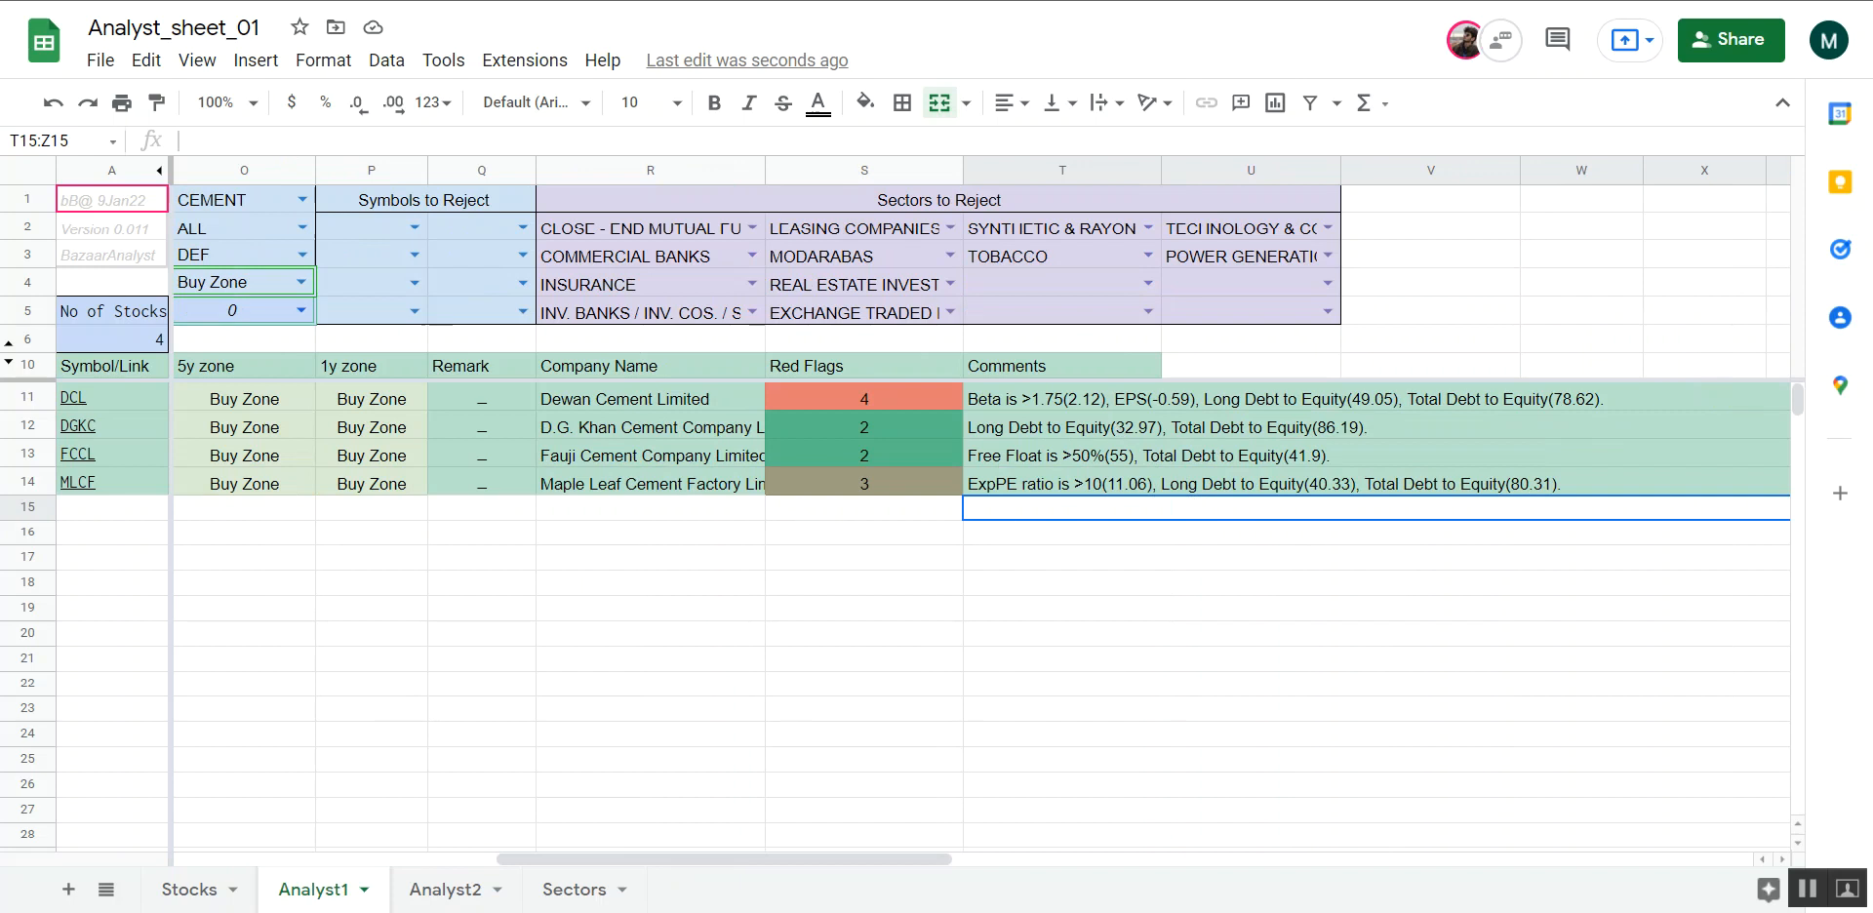
left_click(434, 890)
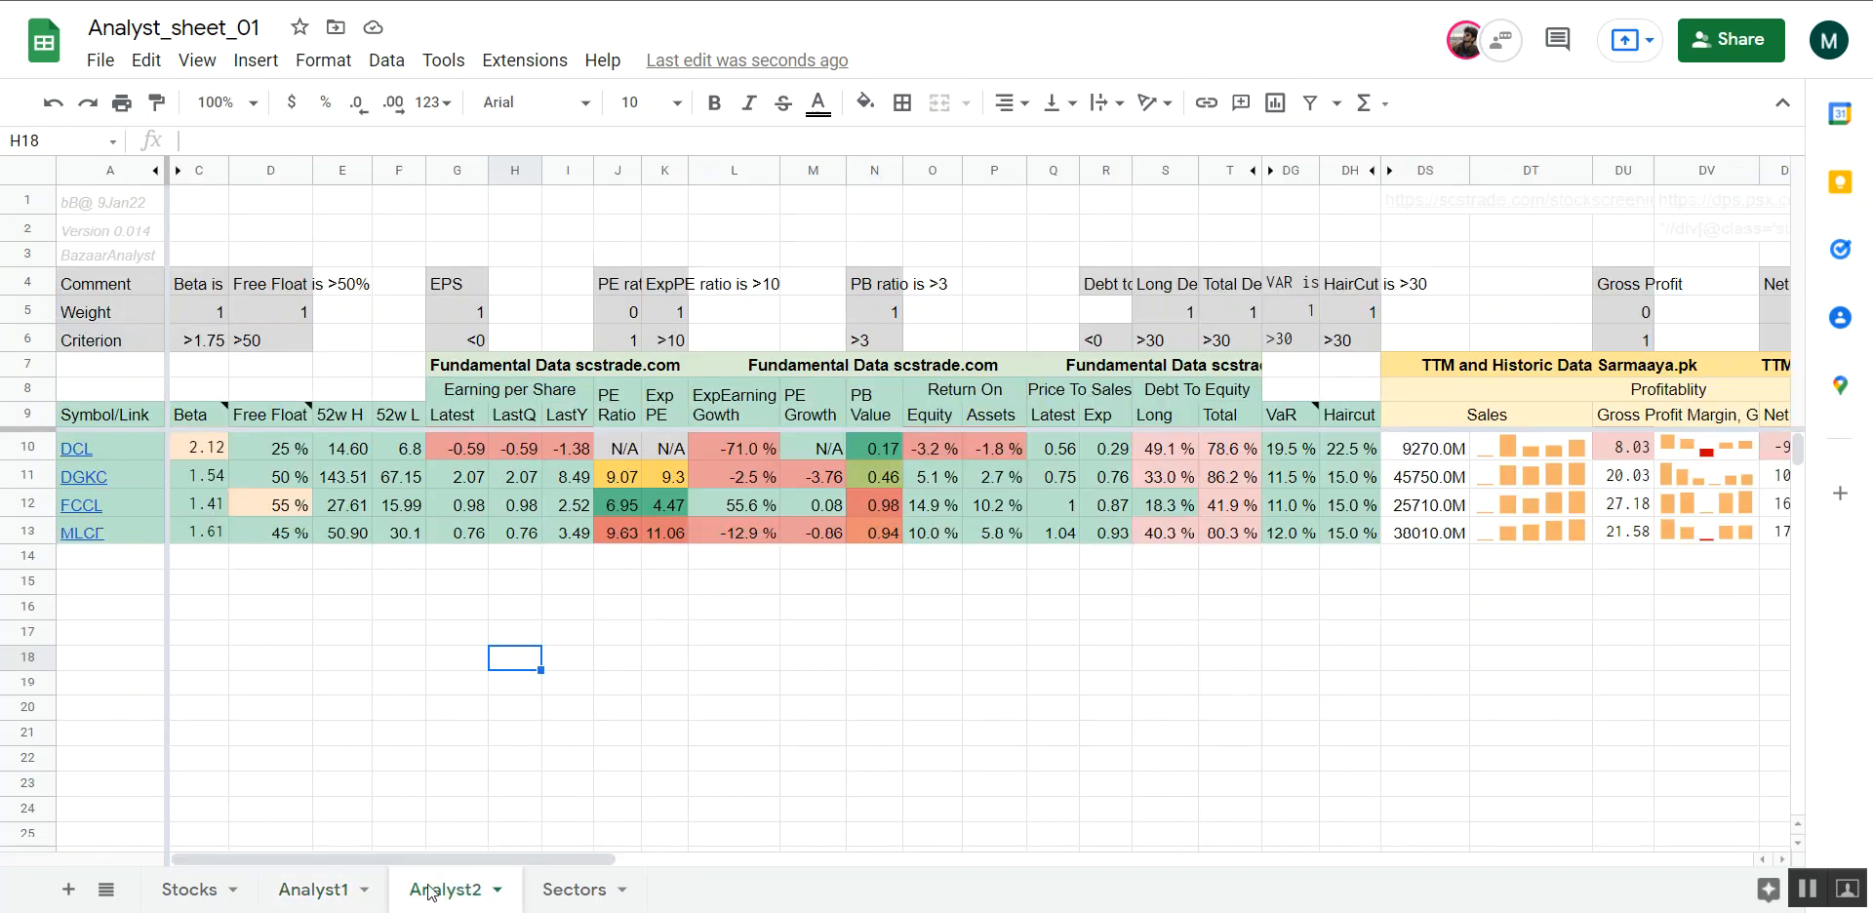
left_click(320, 889)
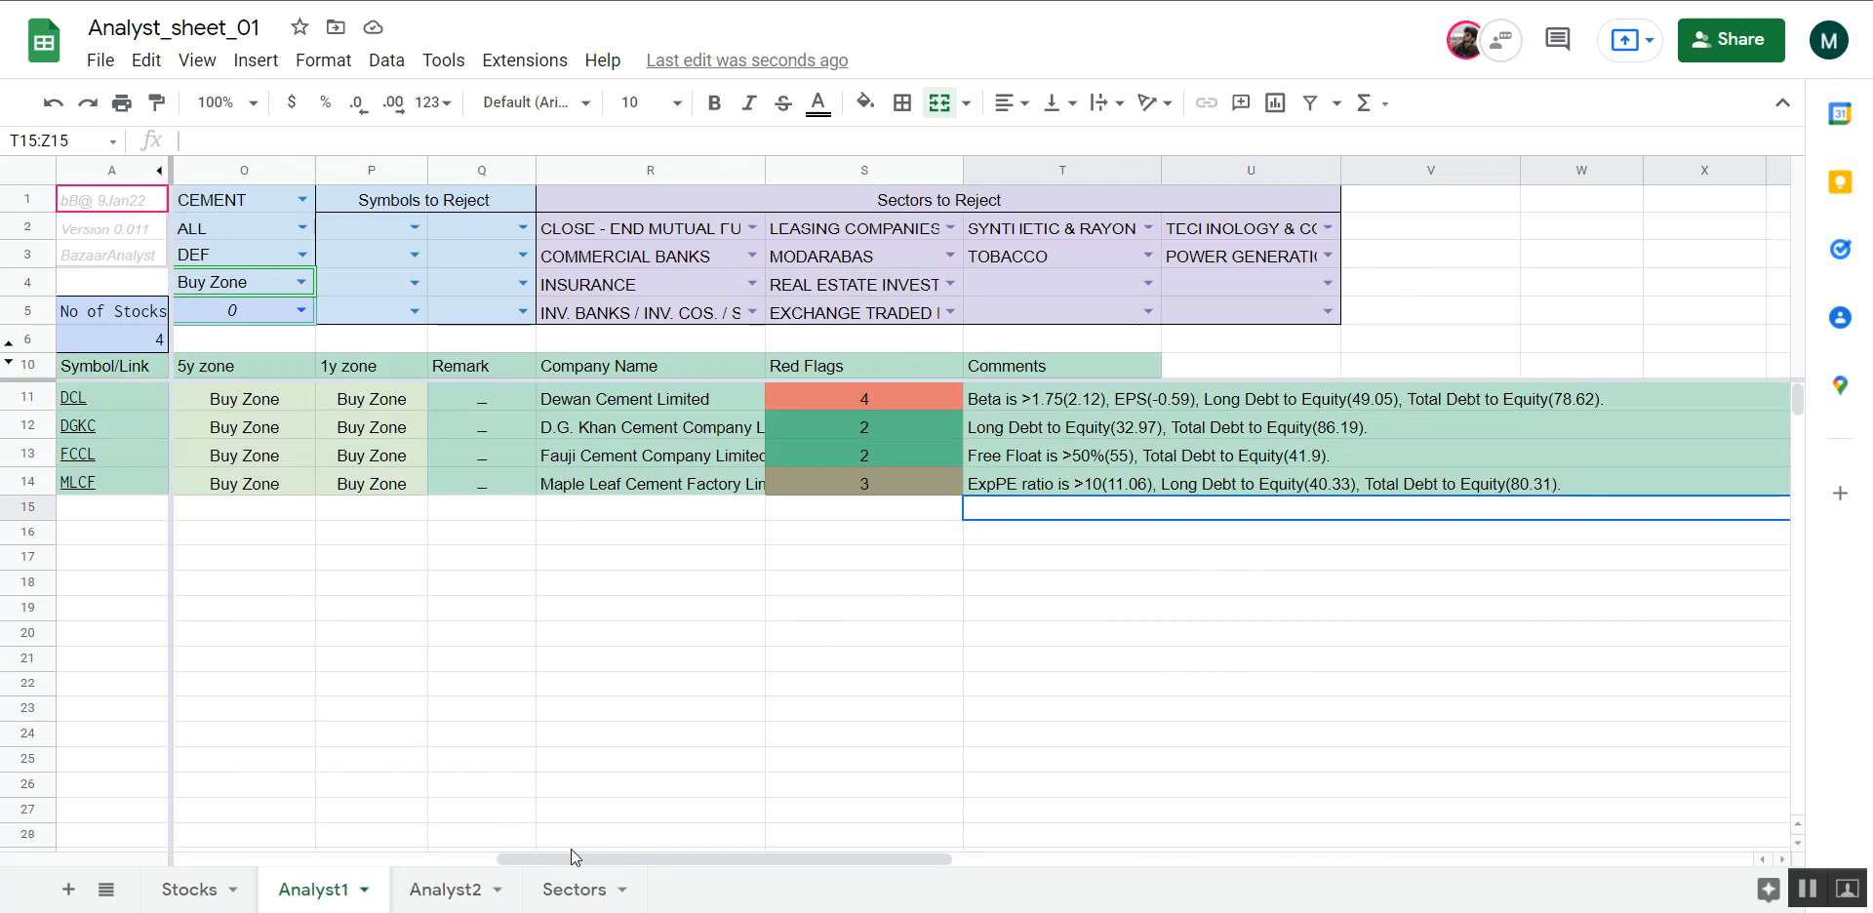
left_click(424, 903)
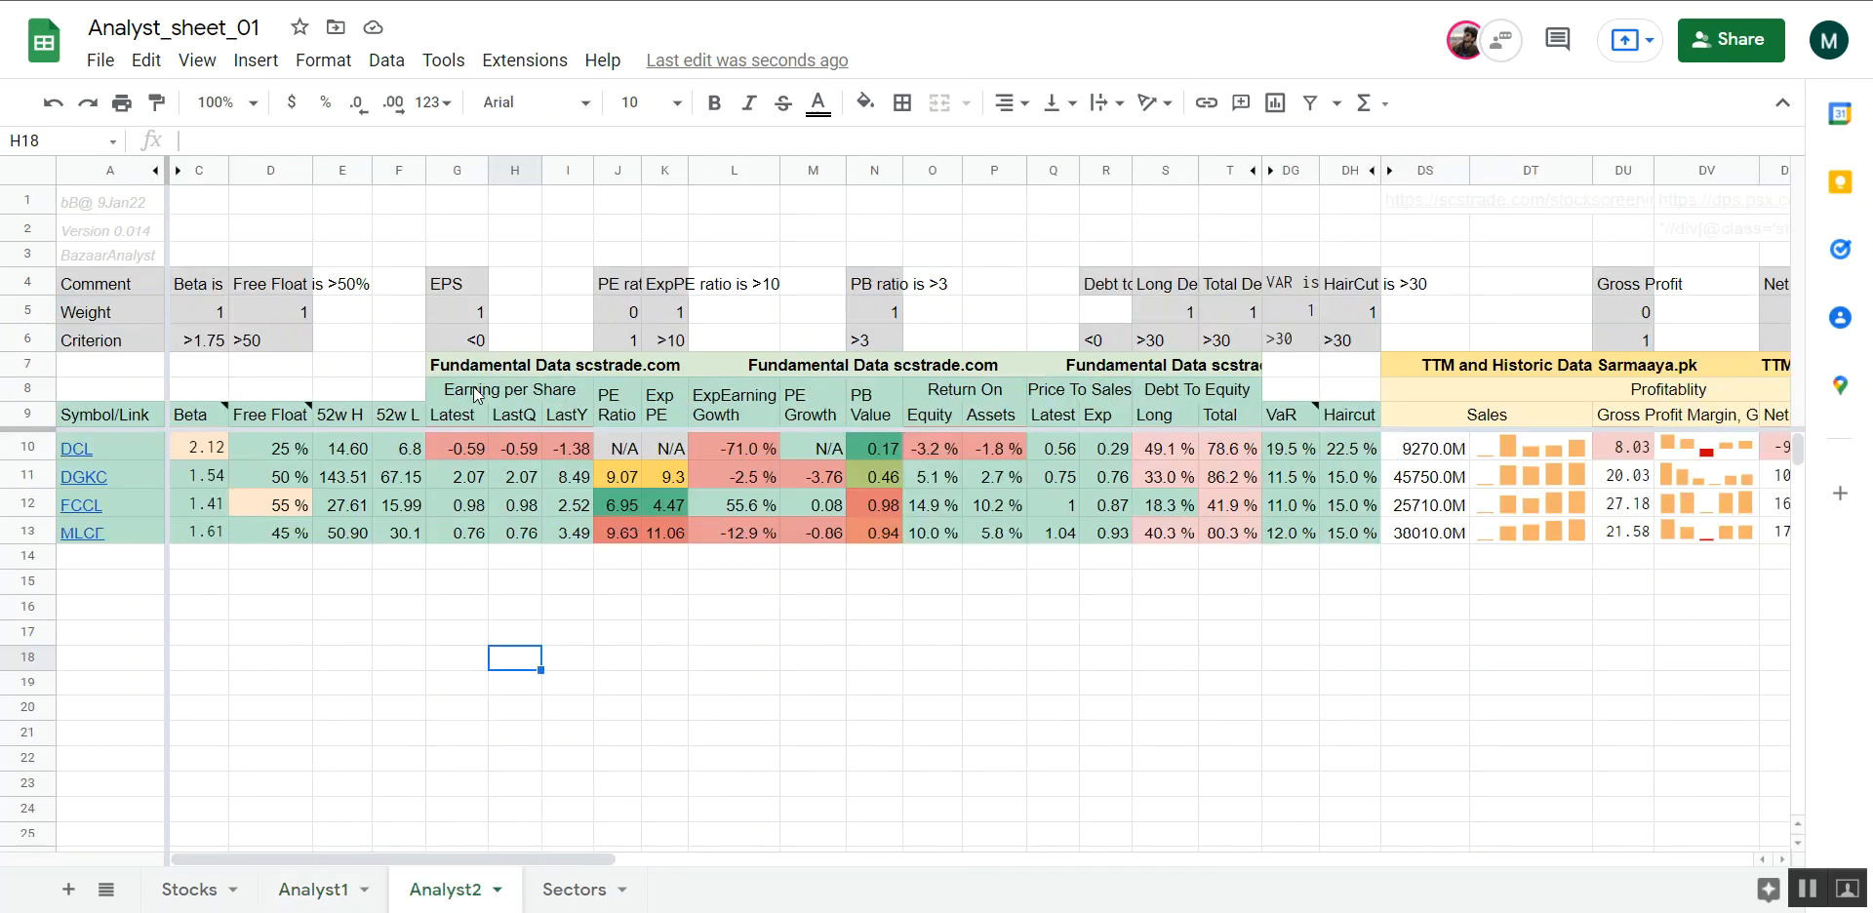
Change the EPS comment in G4 of Analyst2 to "EPS is -ve"
left_click(471, 292)
left_click(226, 142)
type("is")
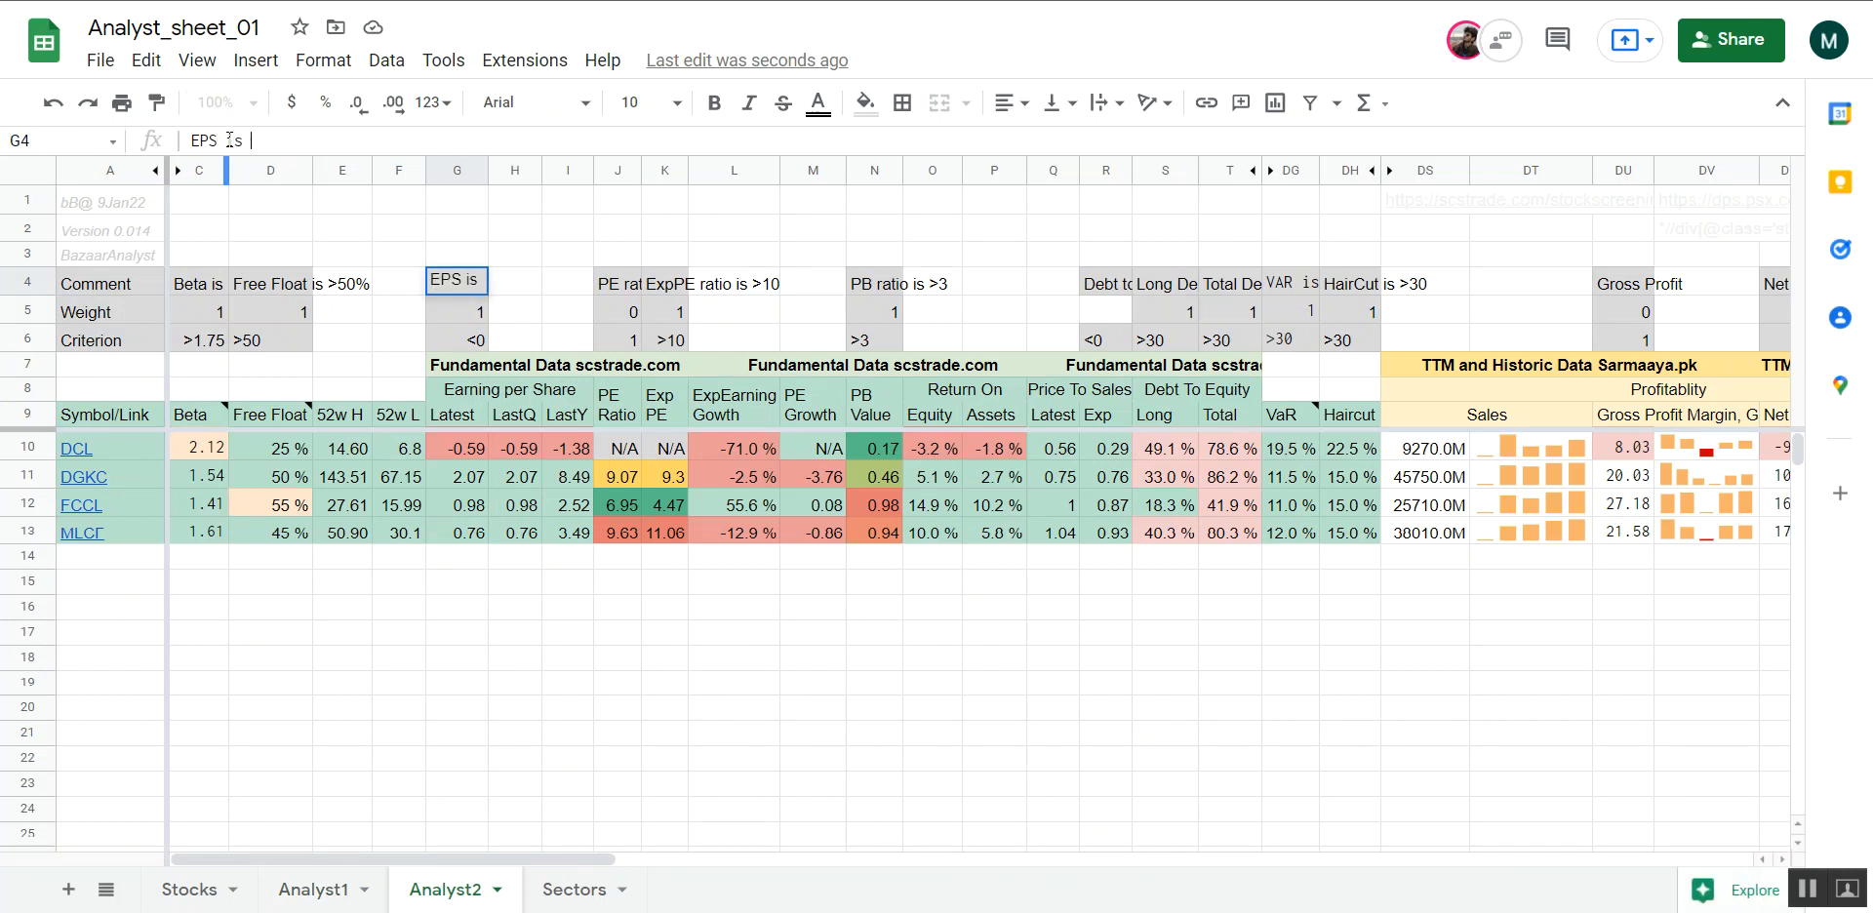
type(" -ve")
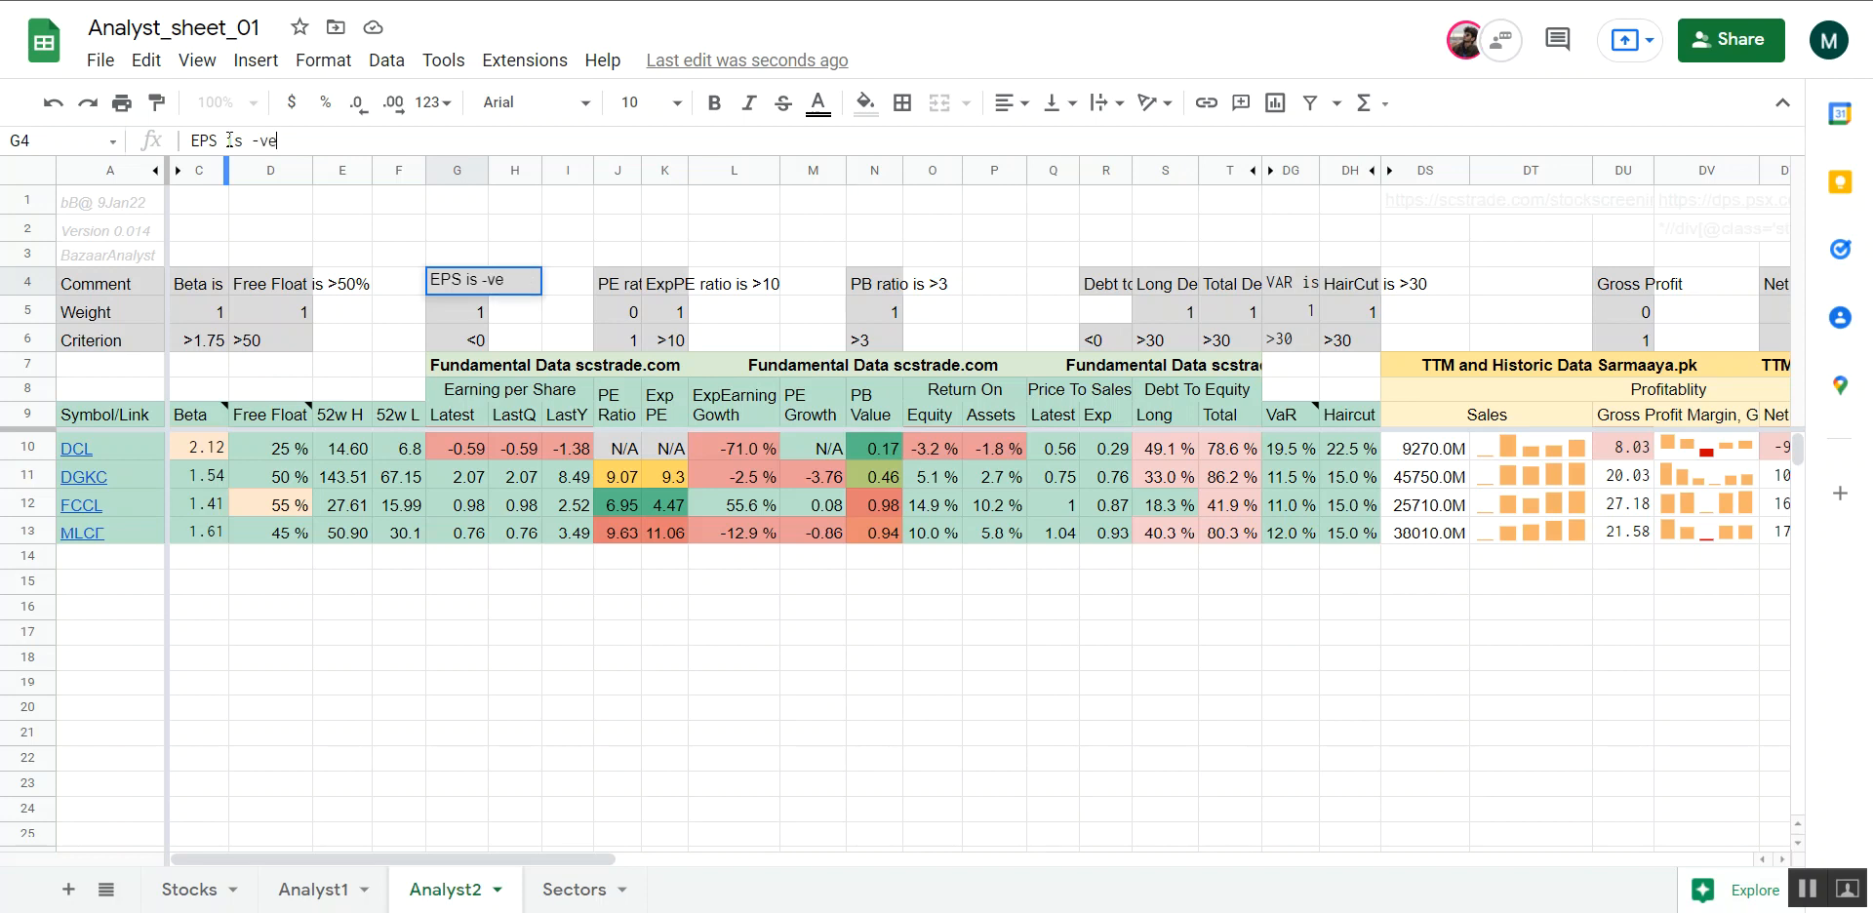
key("Return")
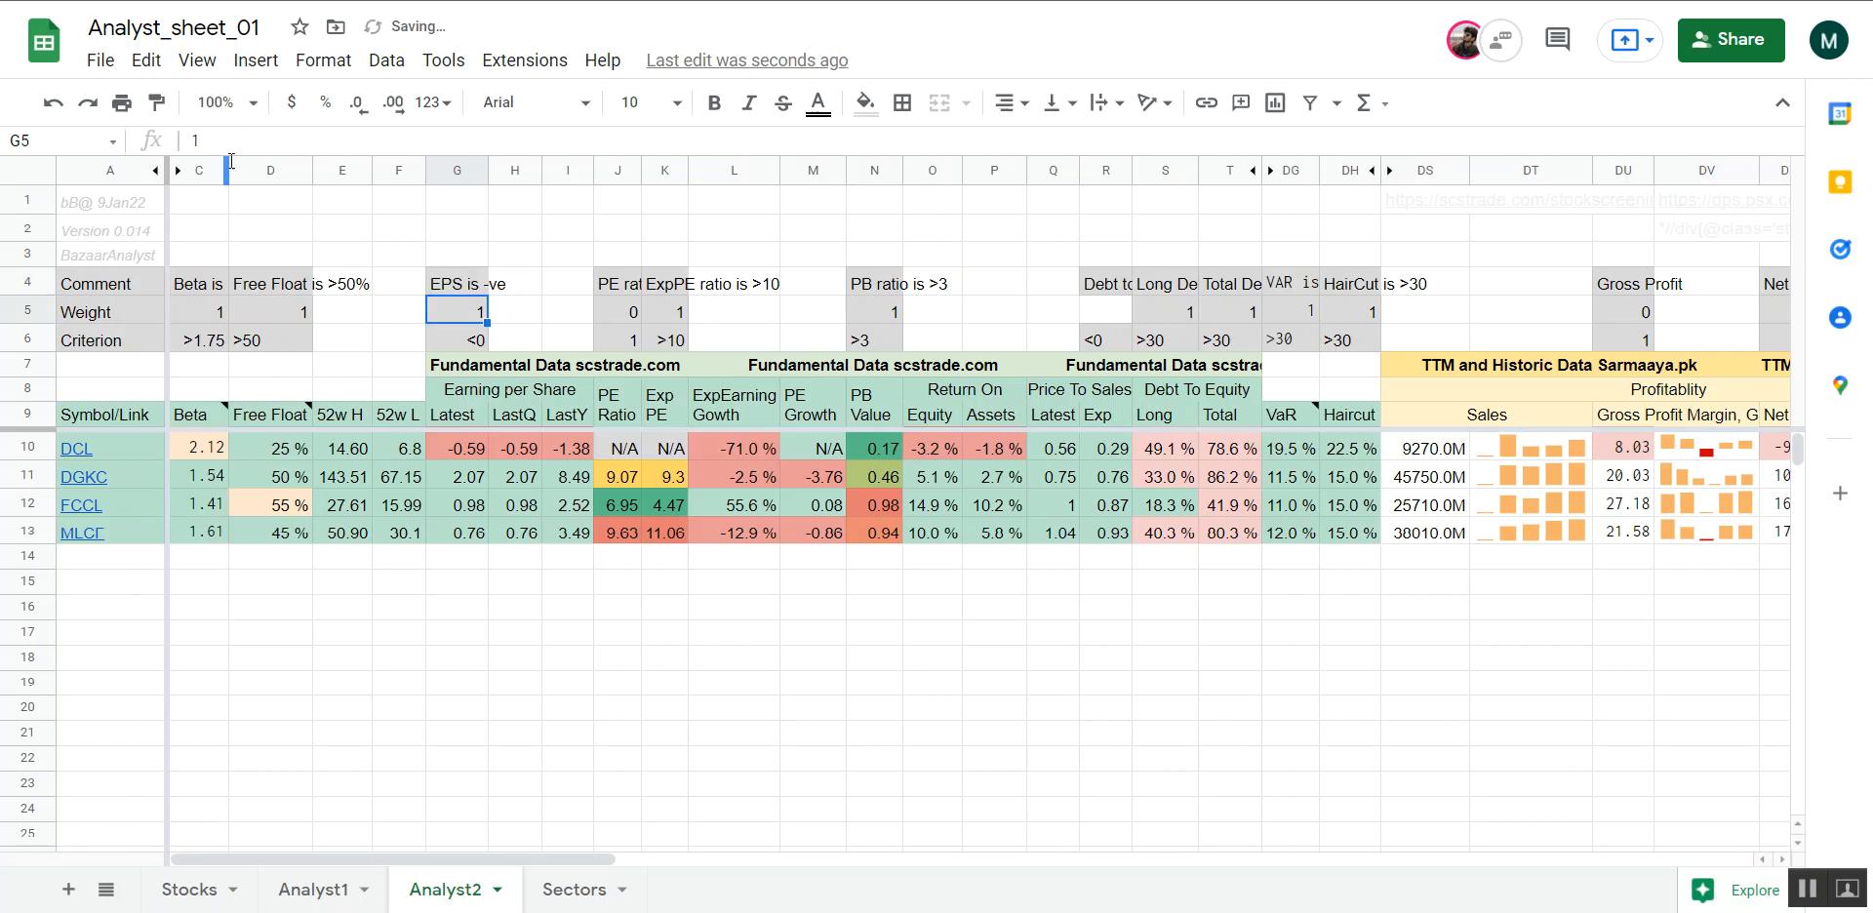
left_click(514, 338)
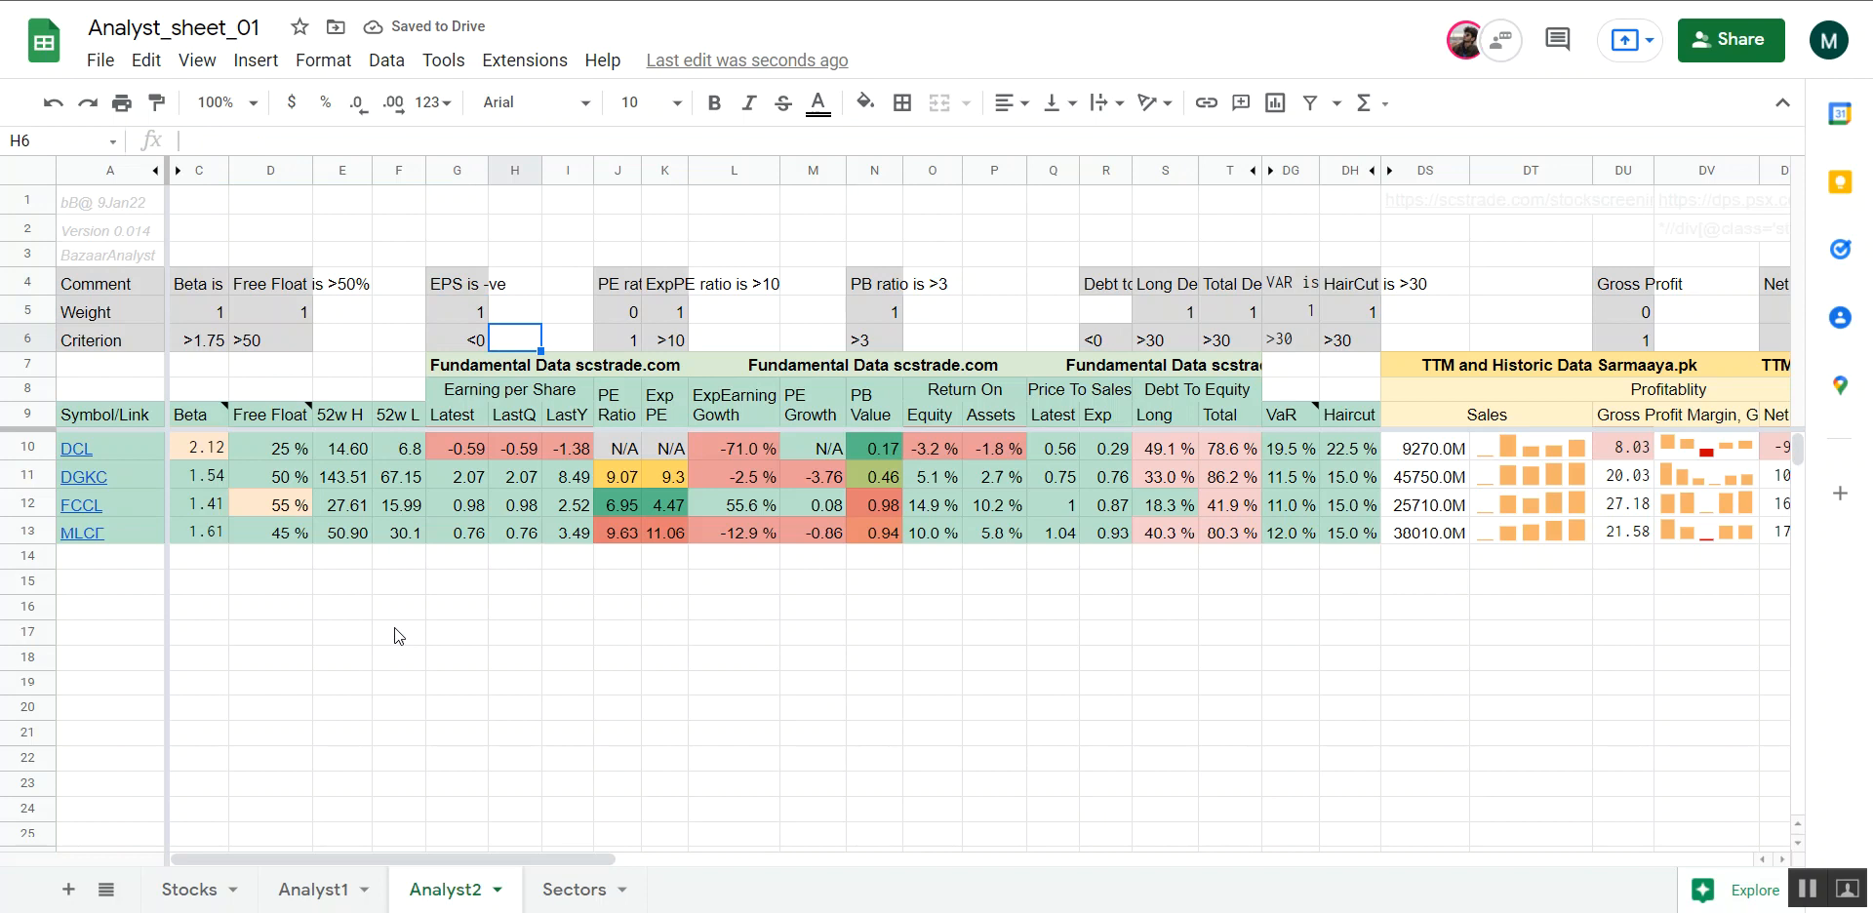
Check the wording of DCL's EPS entry in the Analyst1 Comments column, and return to Analyst2
left_click(296, 906)
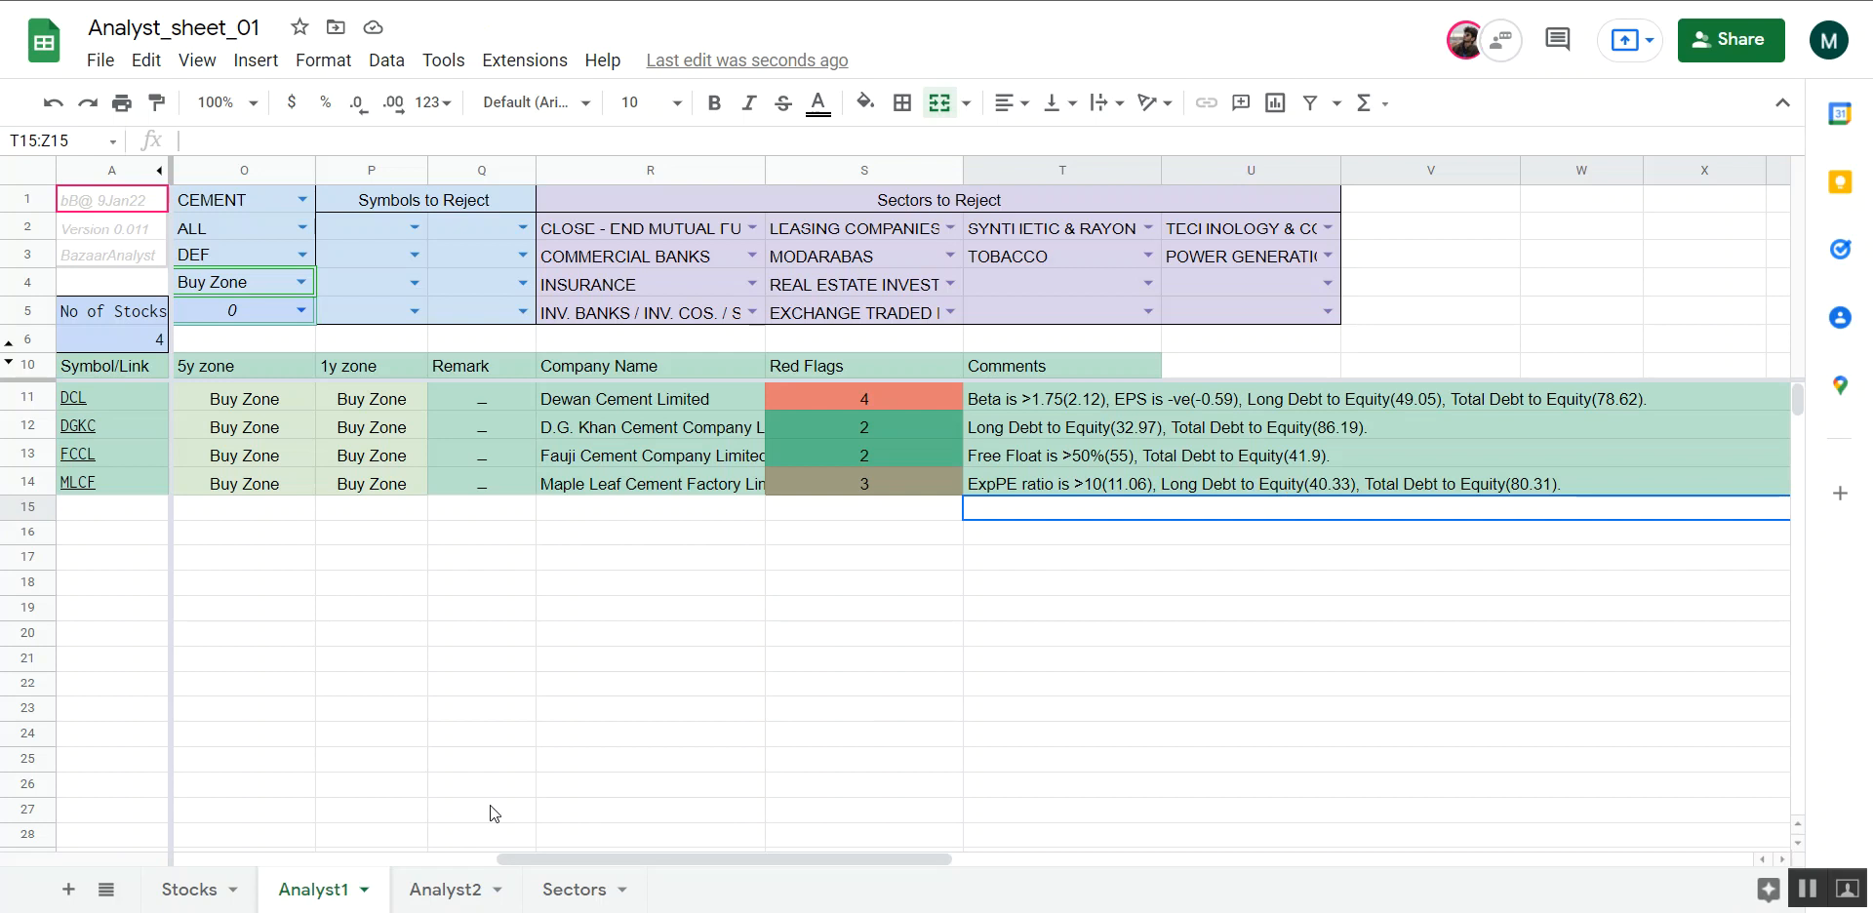
double_click(412, 898)
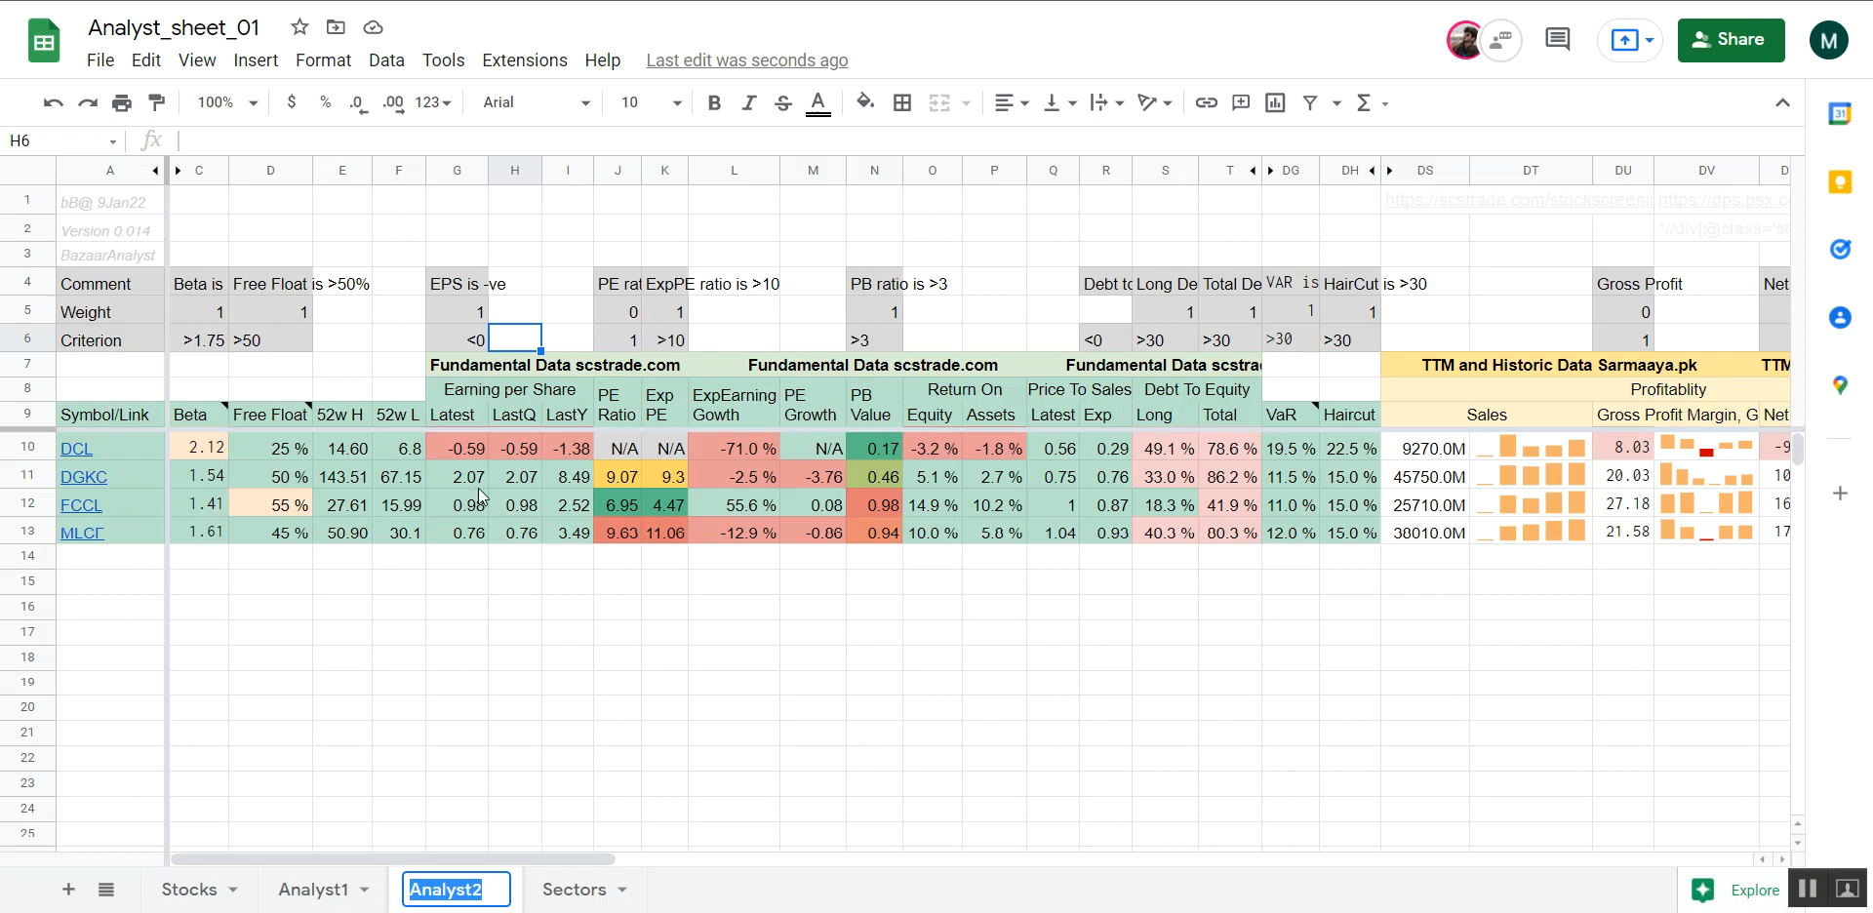
left_click(460, 756)
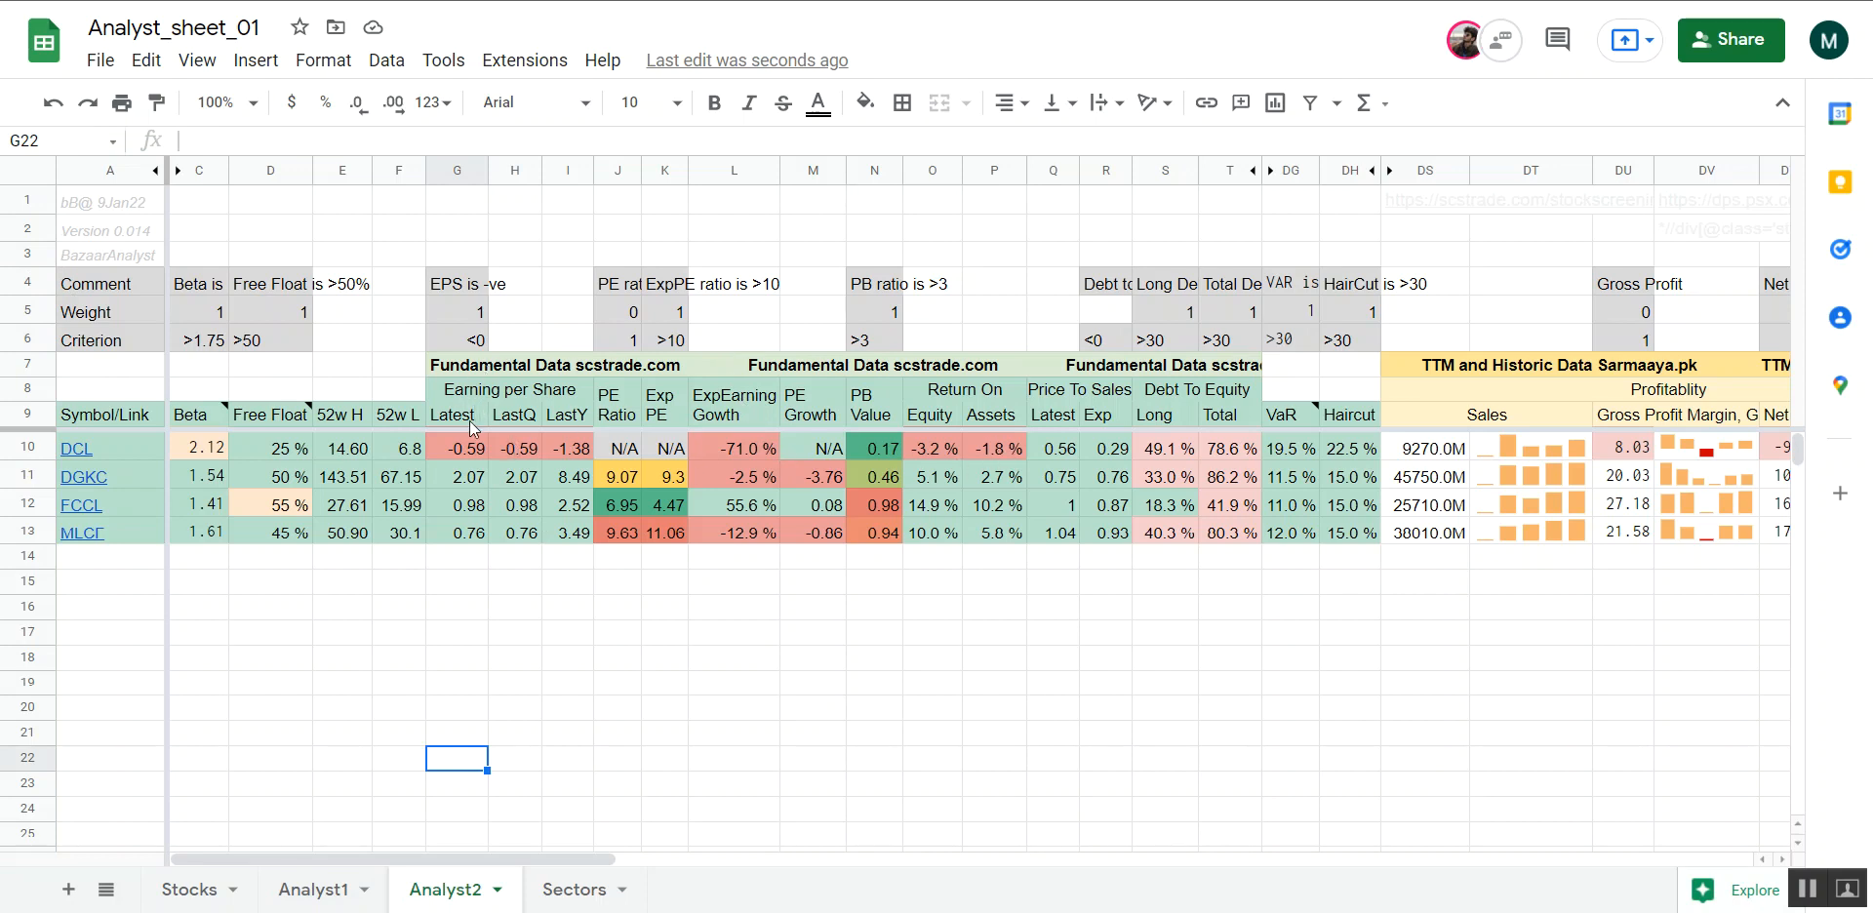
Examine DCL's values from expected earning growth to return on assets in Analyst2, and its 5y RR ratio in Analyst1
left_click_drag(706, 446, 1017, 448)
left_click(1014, 449)
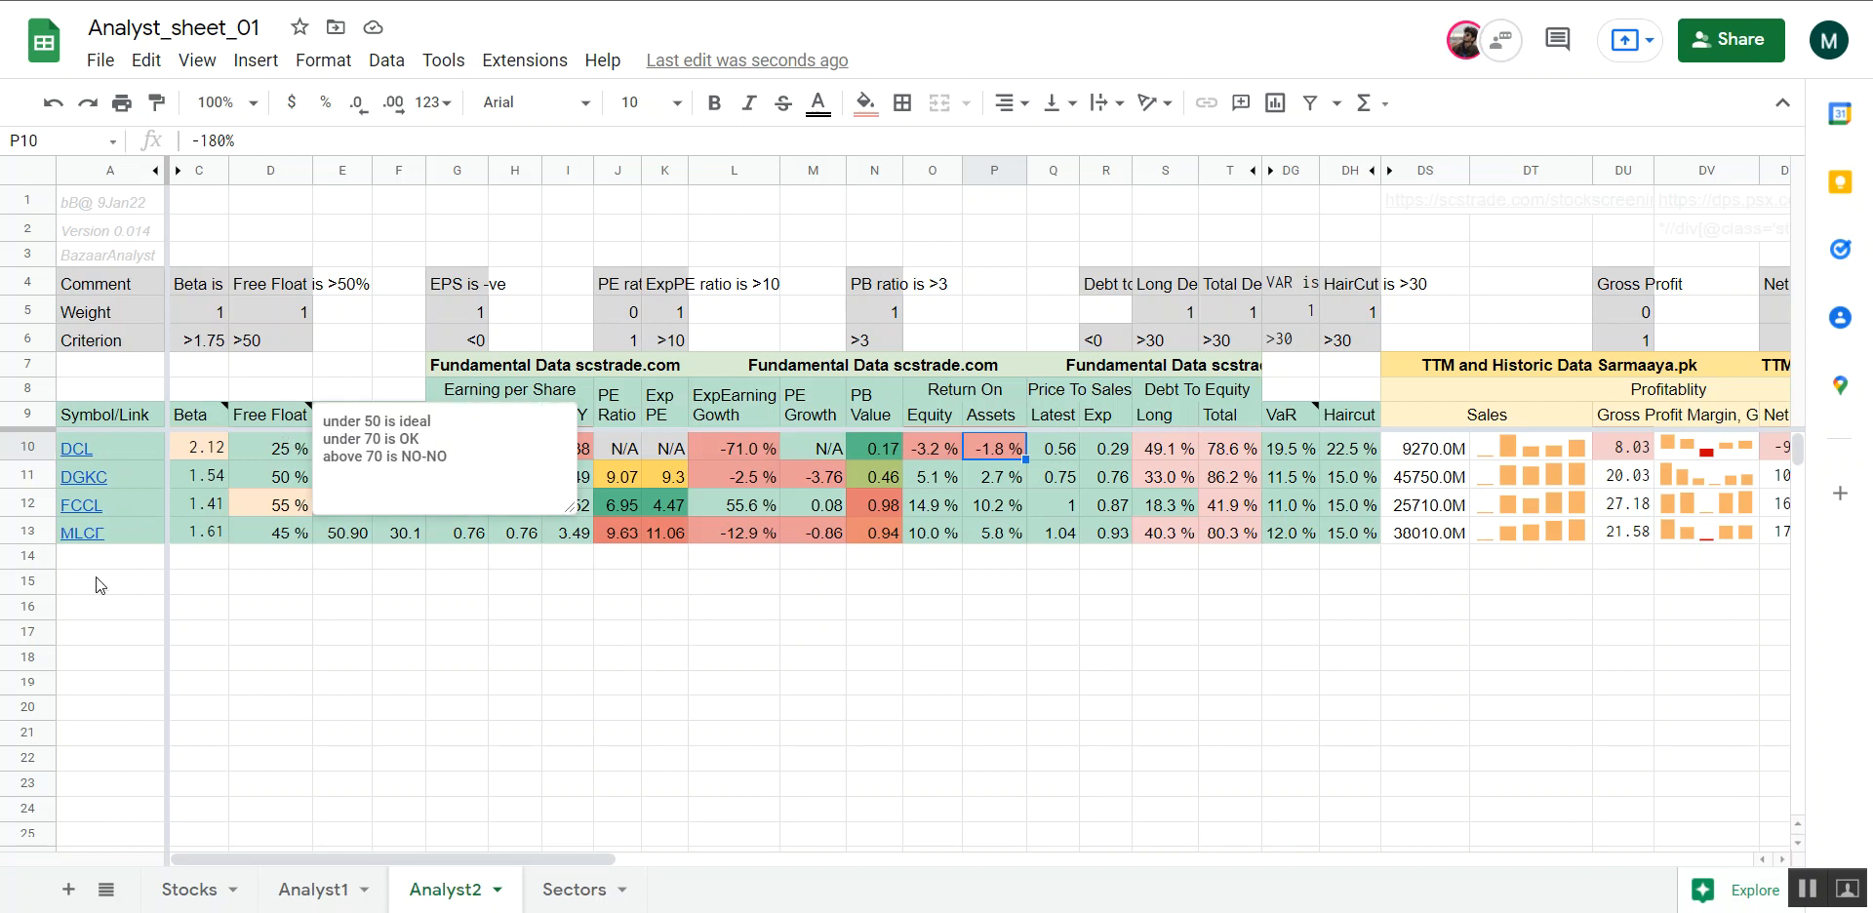
left_click(312, 891)
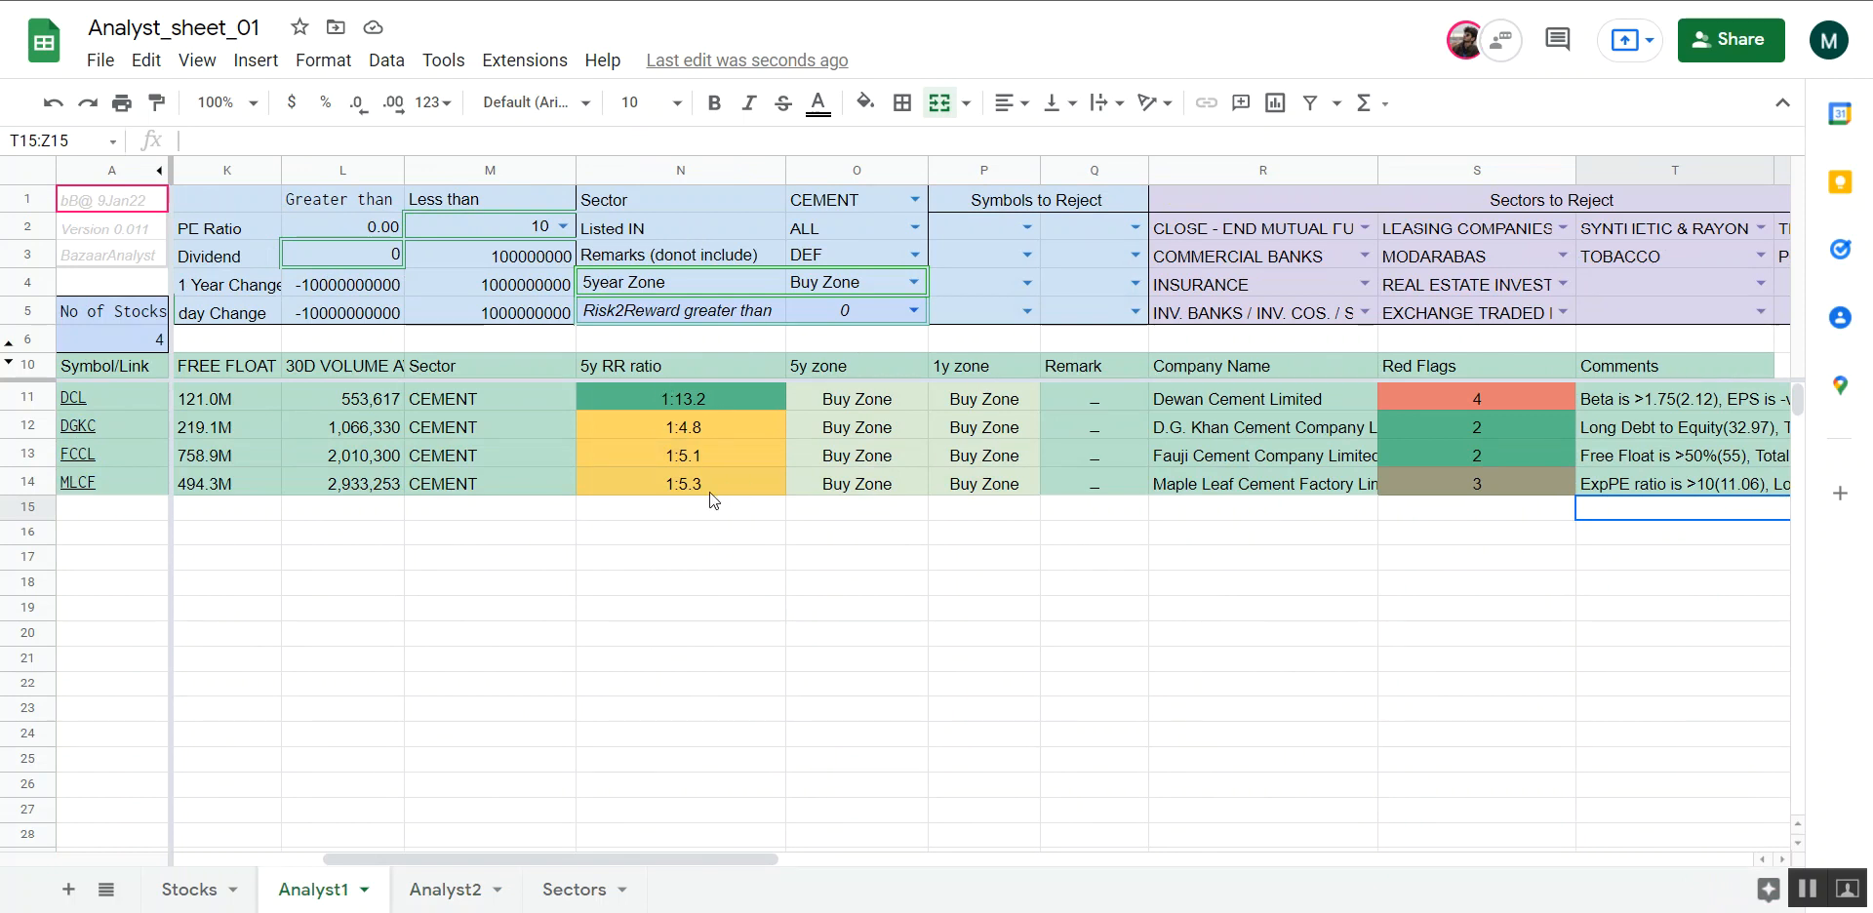
left_click(677, 402)
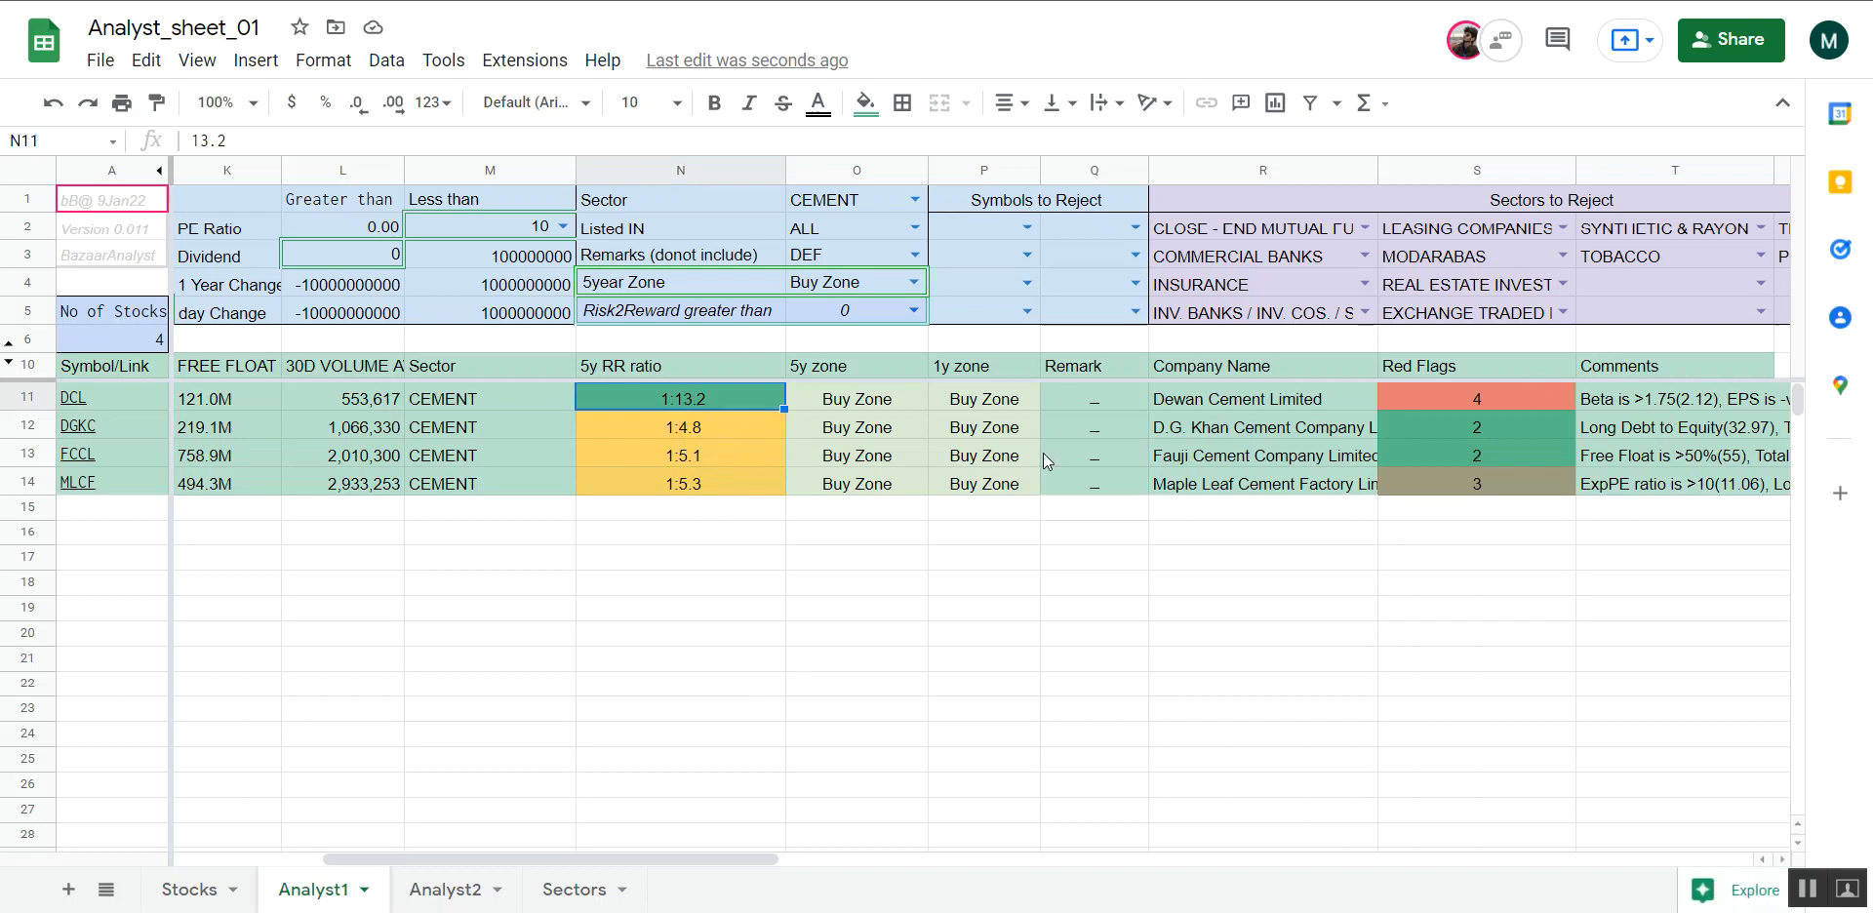
left_click(1268, 634)
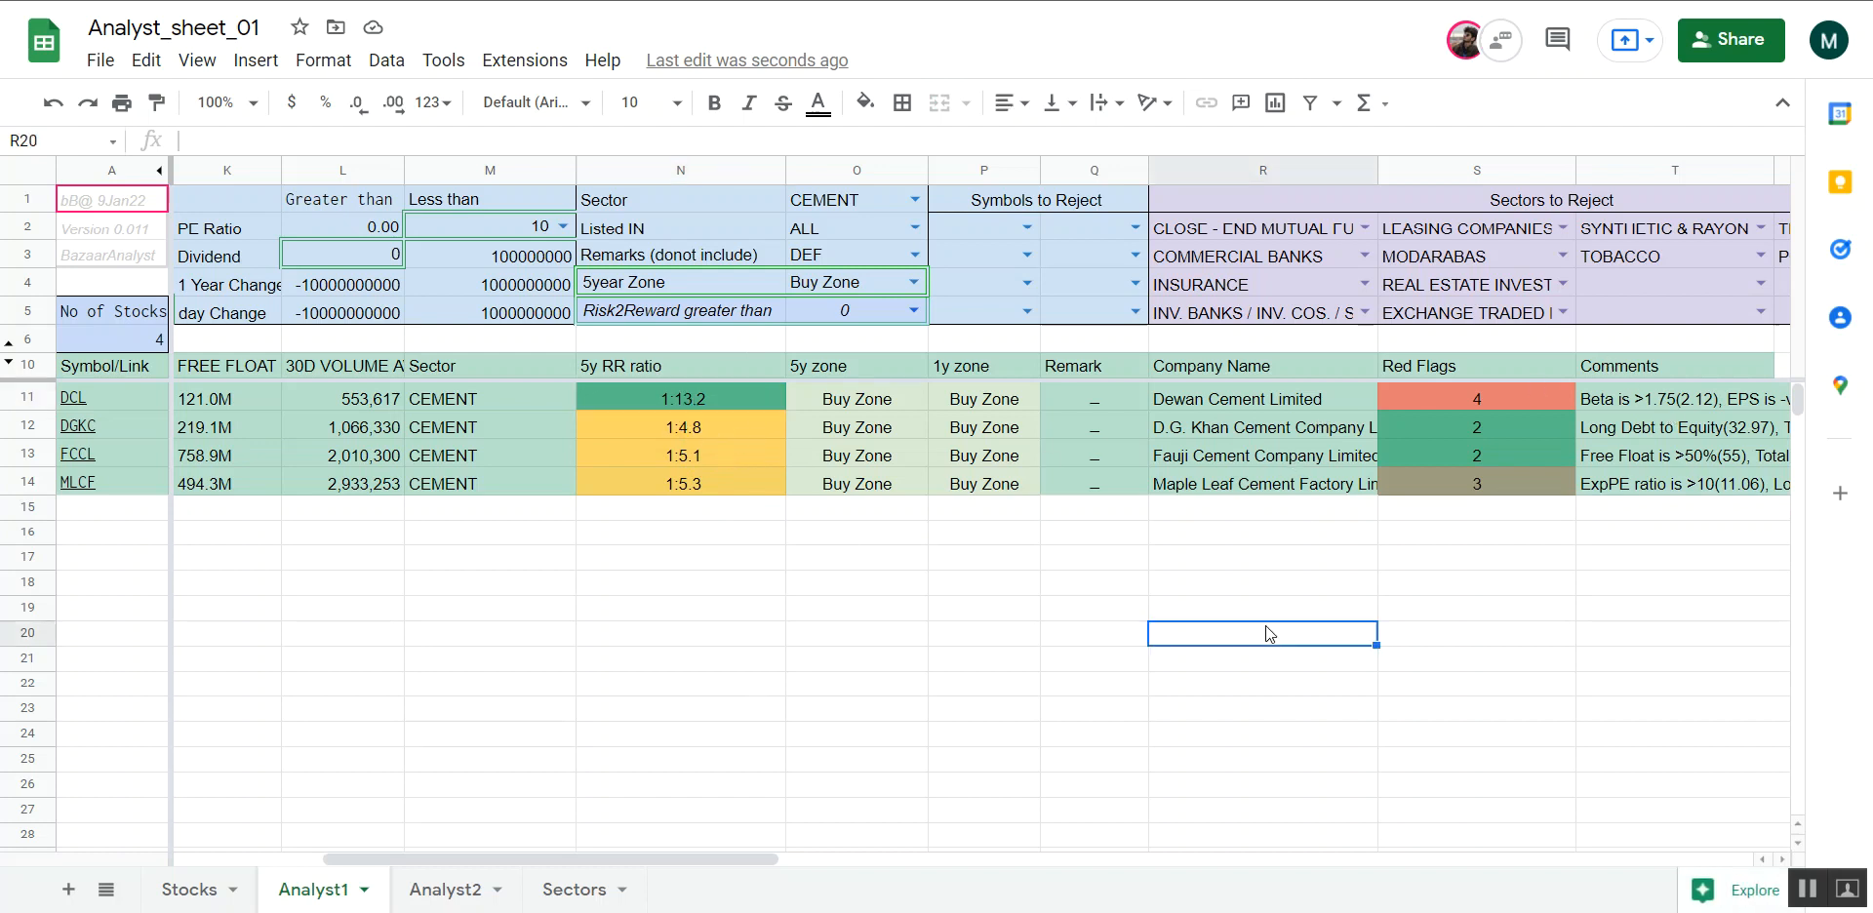
Hide the Comment, Weight and Criterion rows 4 to 6 in Analyst2
left_click(462, 891)
left_click_drag(28, 291, 27, 336)
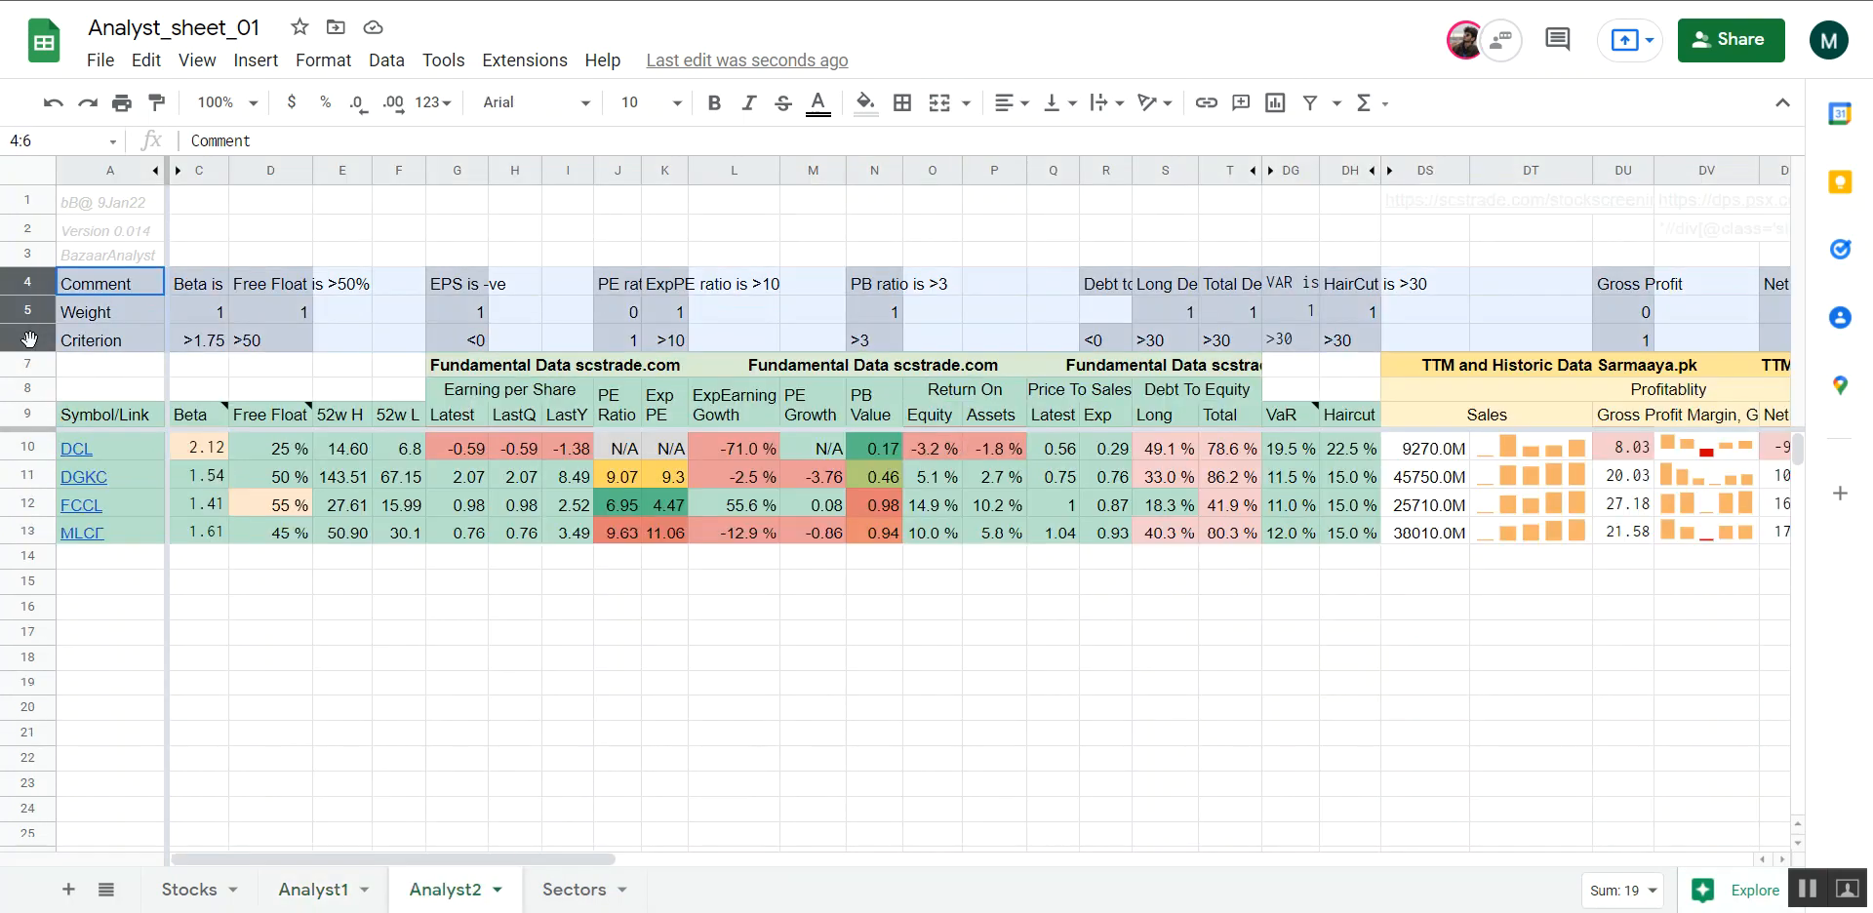
right_click(21, 282)
left_click(129, 641)
left_click(657, 591)
Review the cement stocks' fundamental, TTM and historic data in Analyst2, through to the Red Flags and Comments columns
scroll(657, 591, "right", 5)
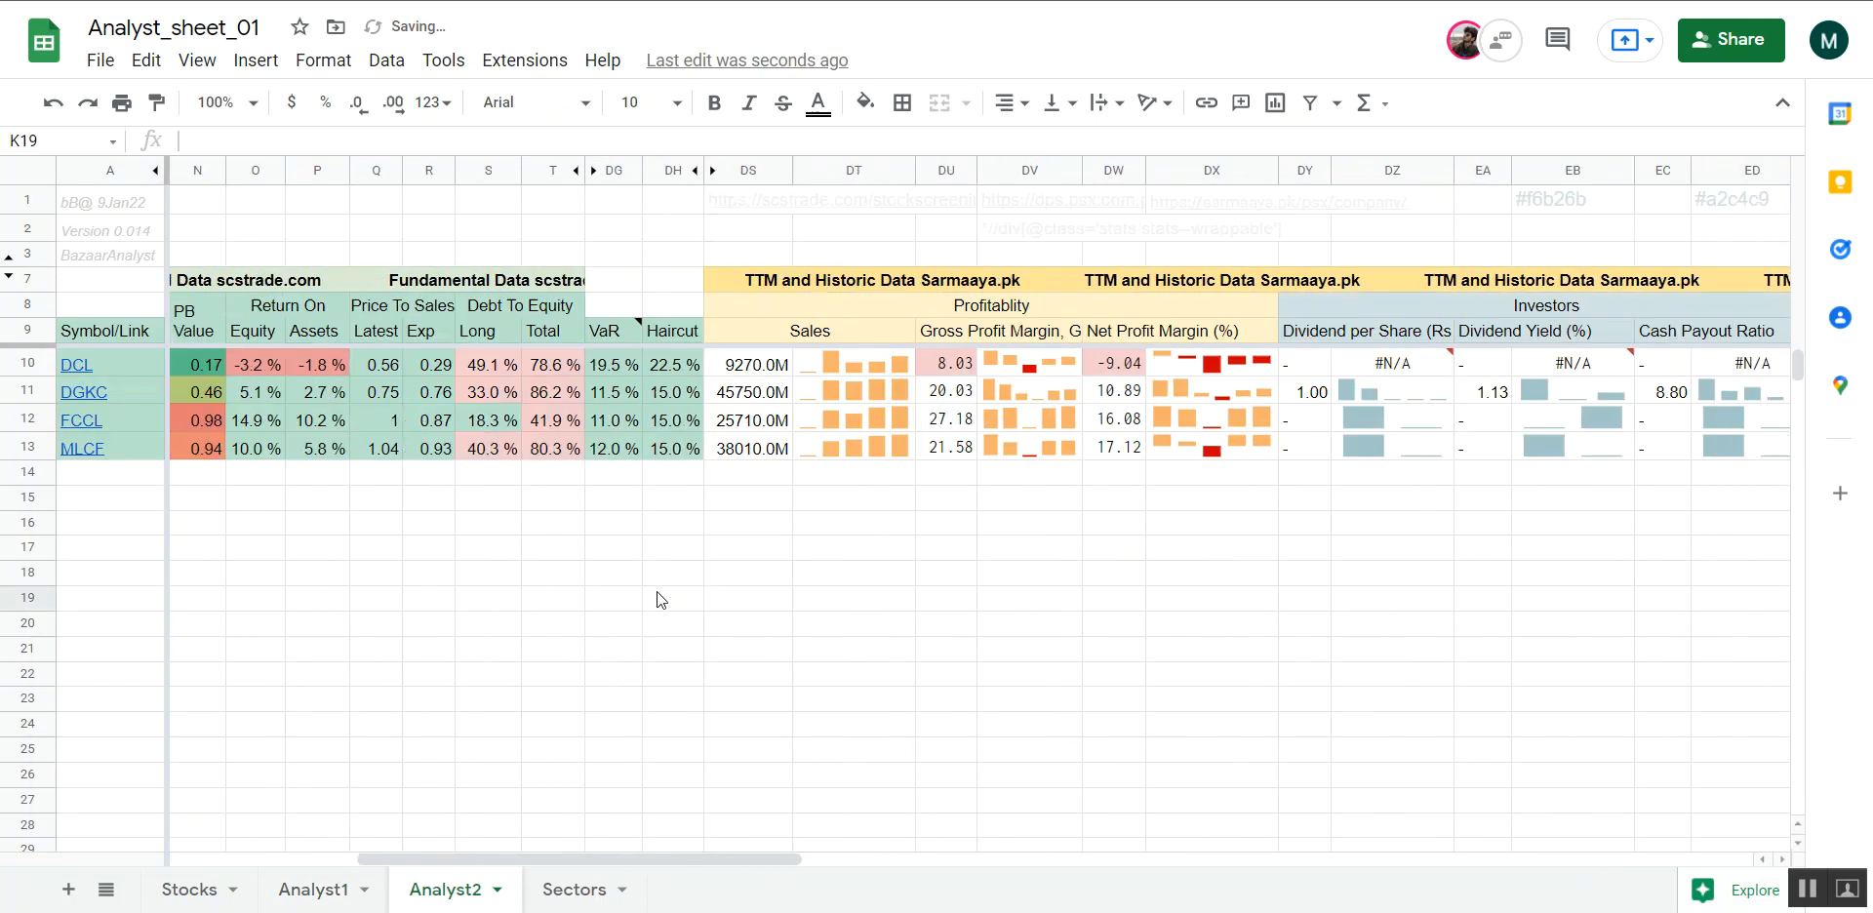
scroll(658, 592, "right", 10)
scroll(658, 591, "down", 1)
scroll(658, 600, "up", 1)
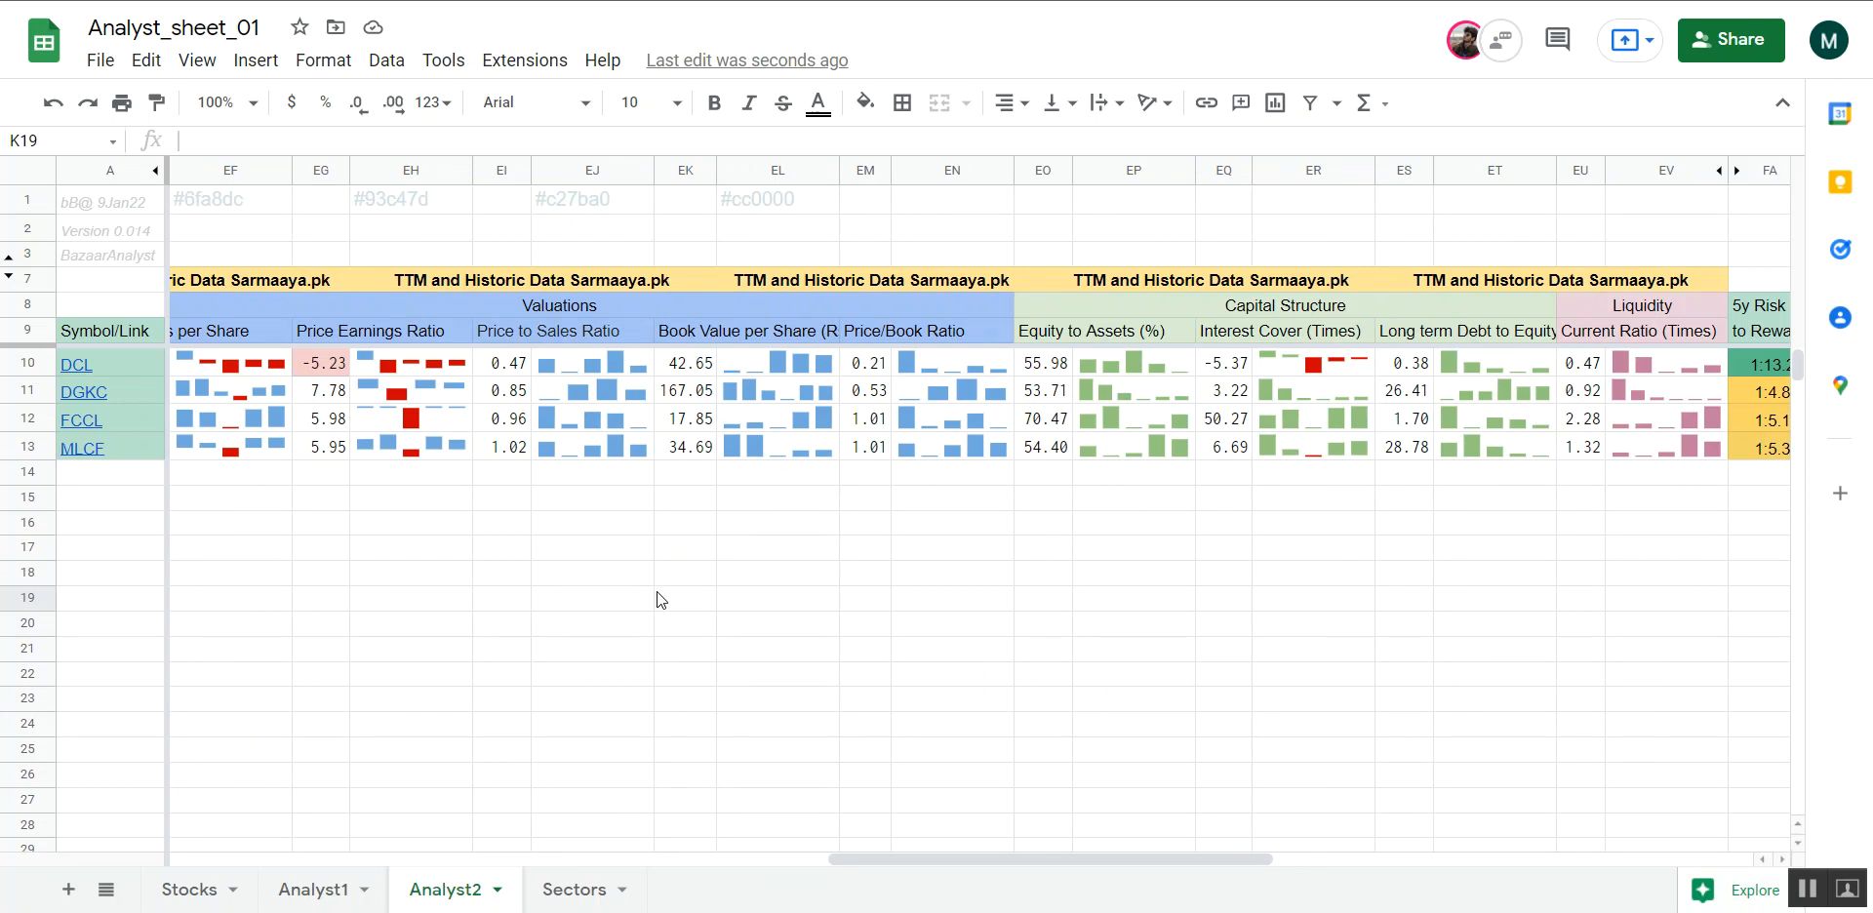
scroll(657, 592, "left", 20)
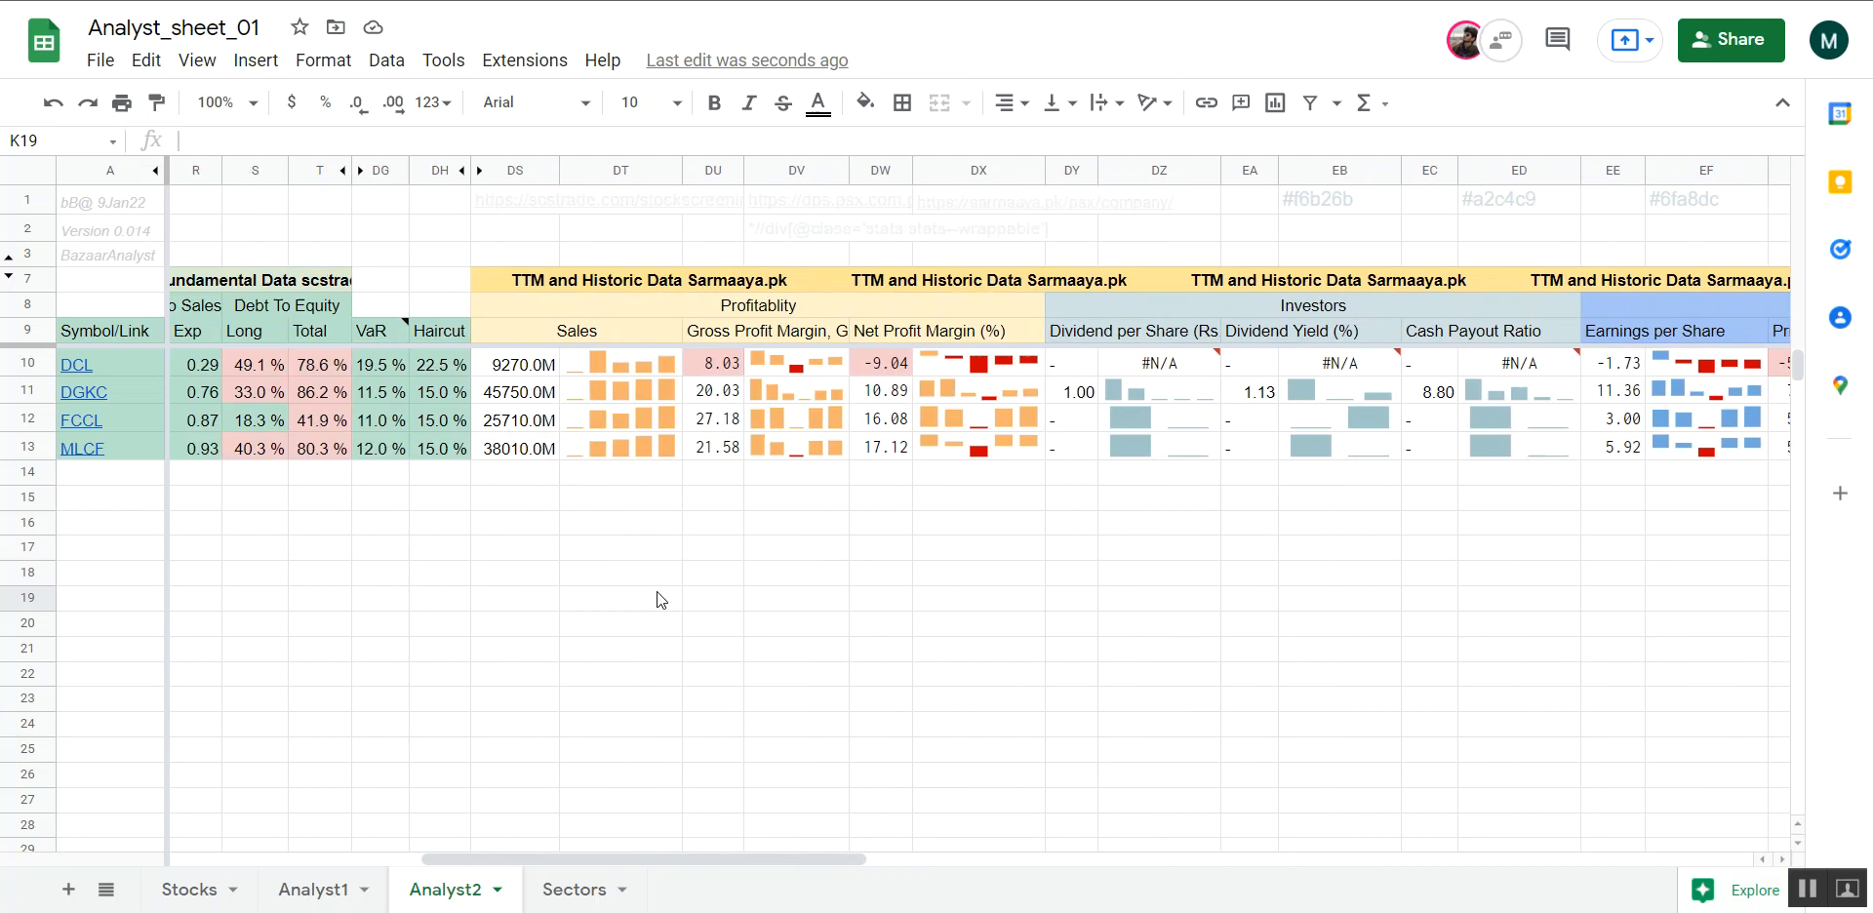
scroll(657, 592, "down", 1)
scroll(658, 592, "left", 5)
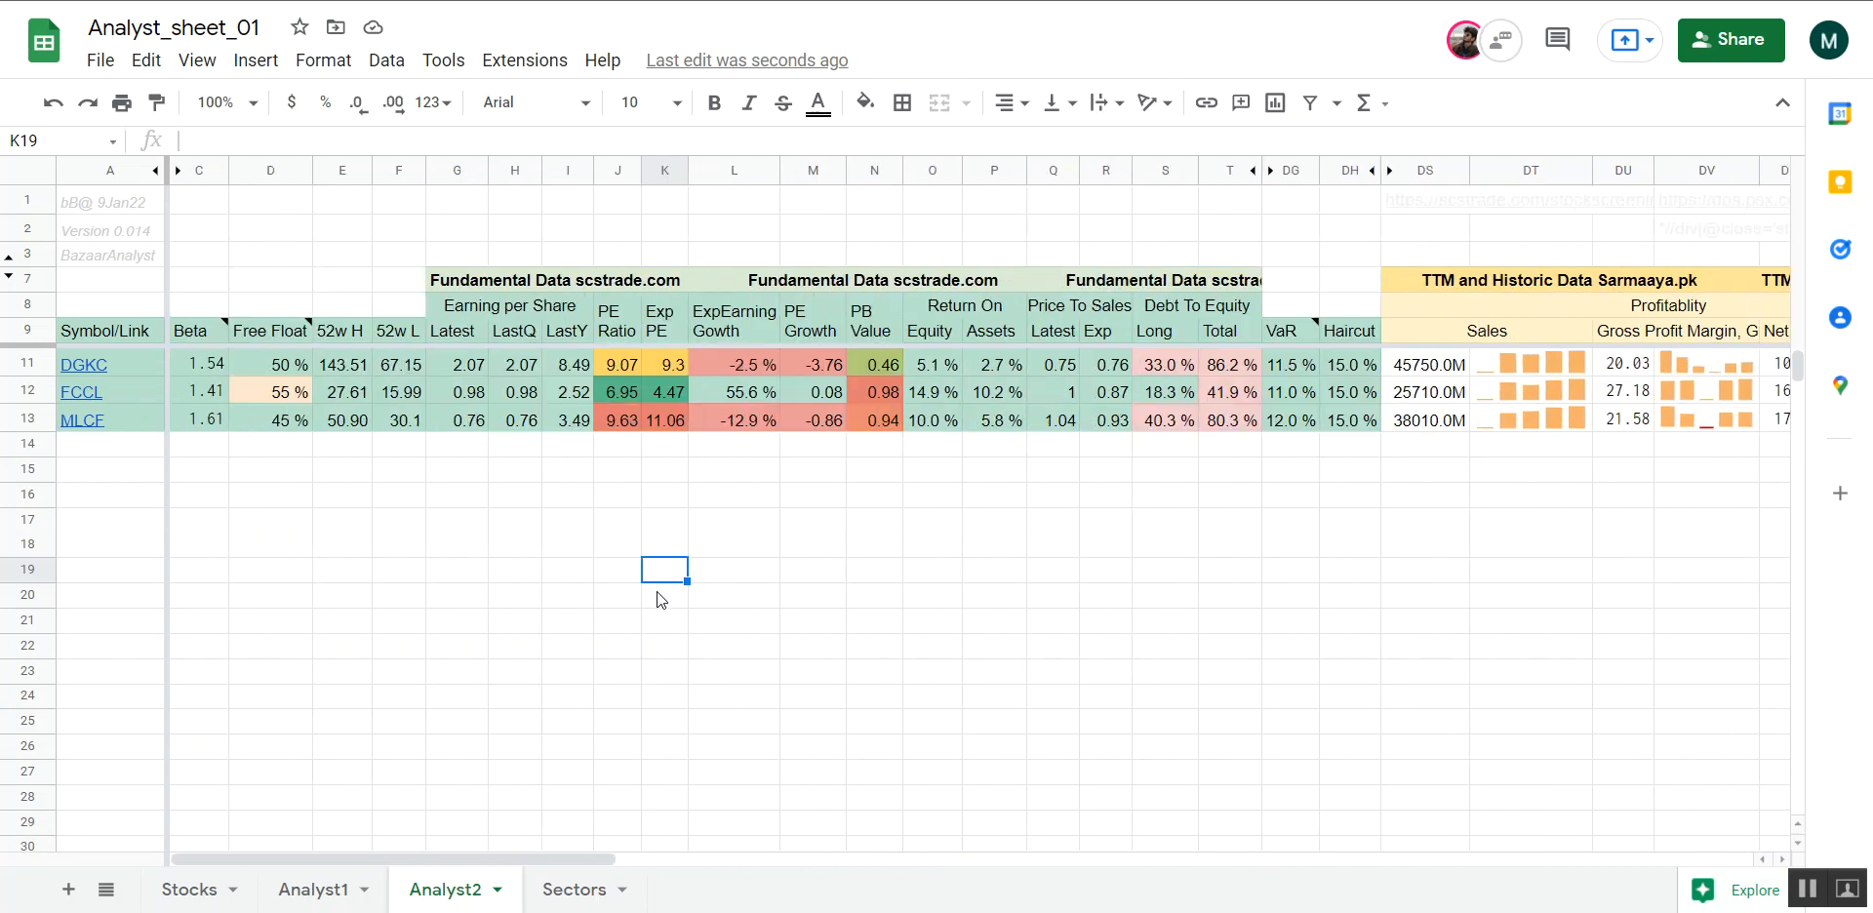
scroll(657, 591, "right", 20)
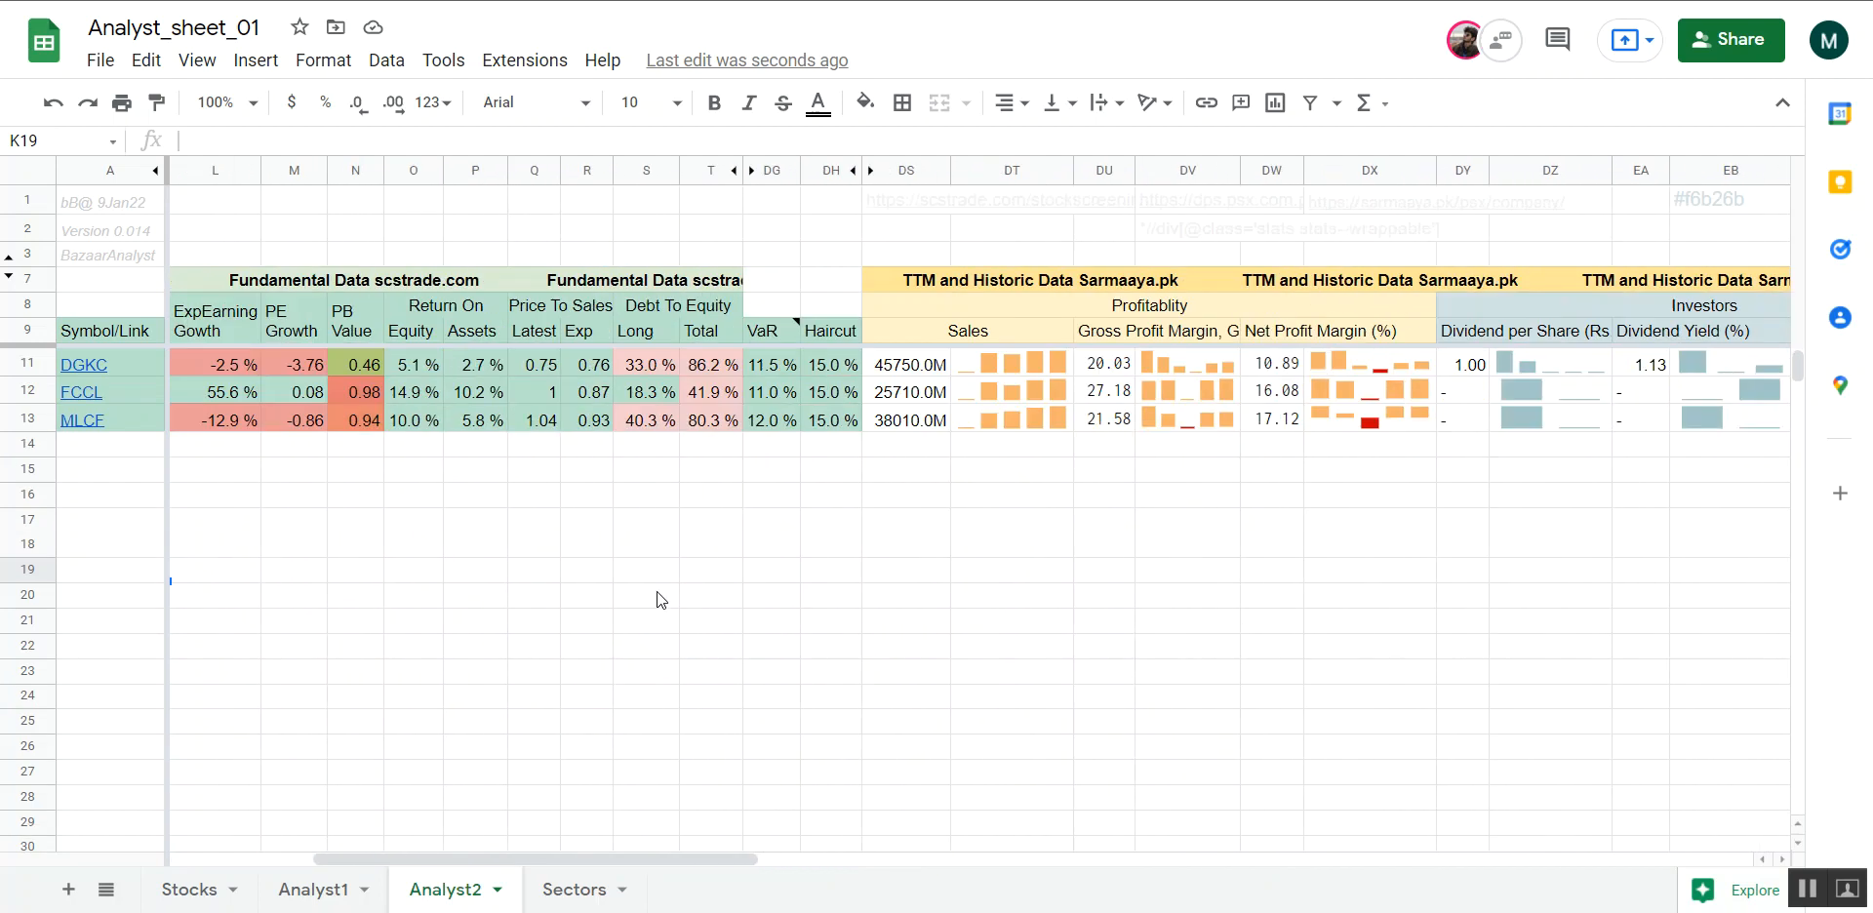
scroll(657, 599, "right", 5)
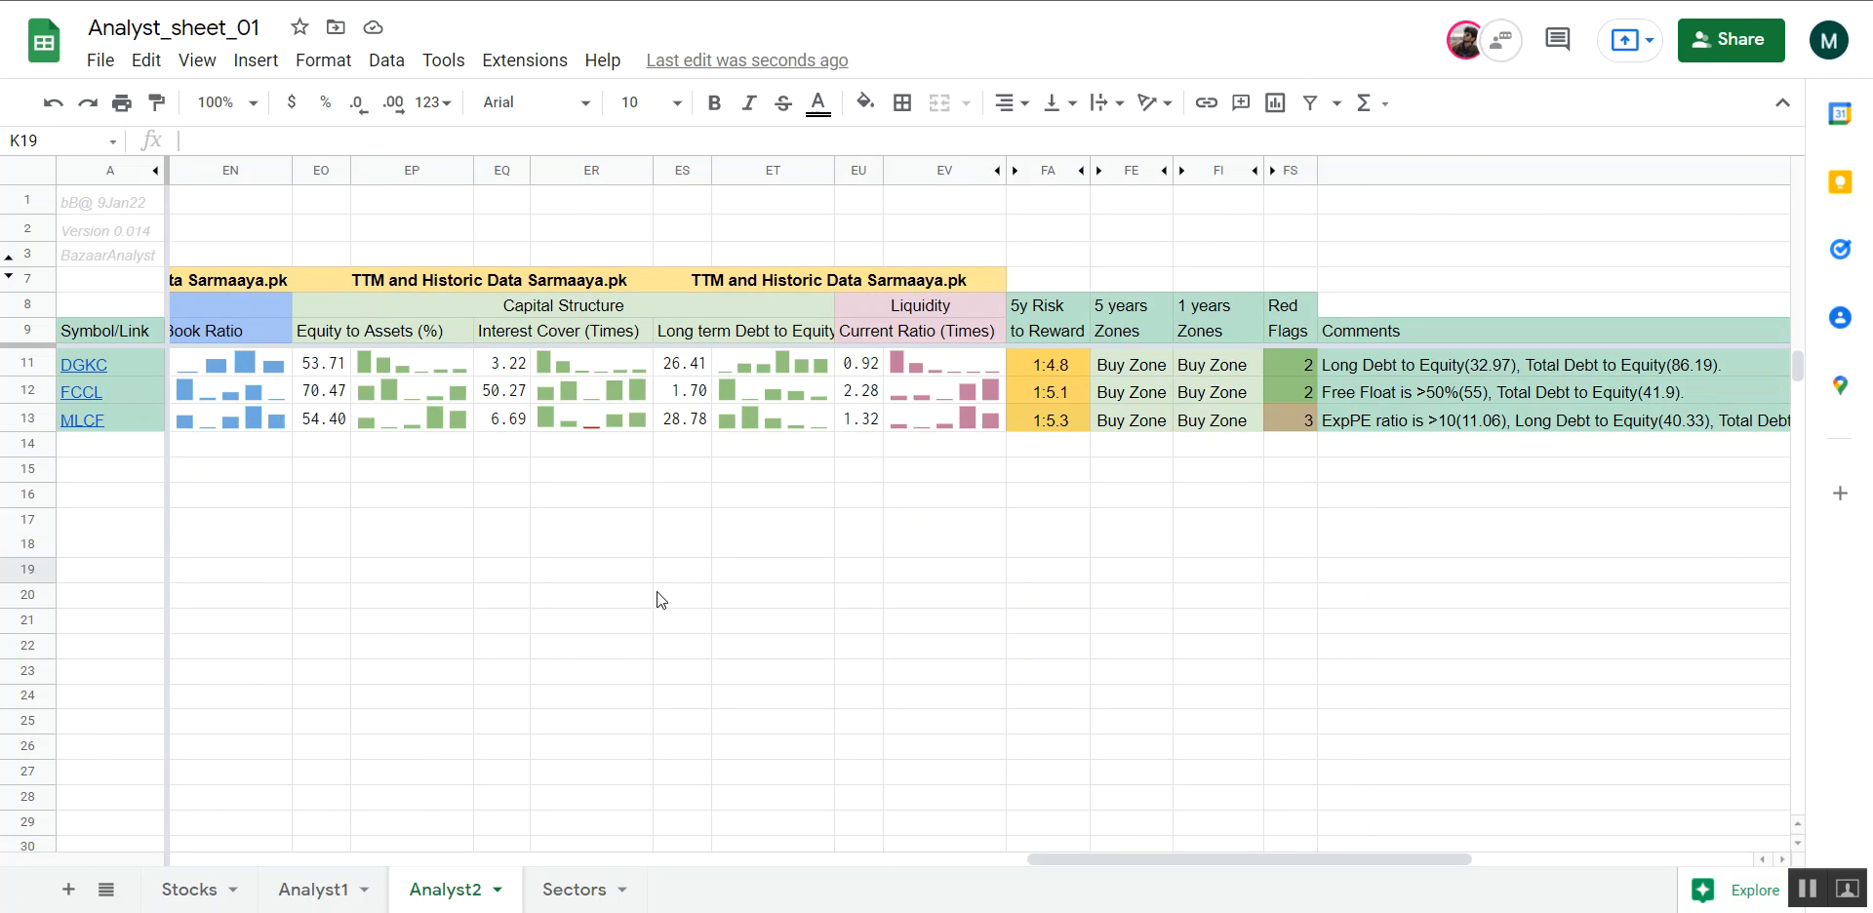
scroll(658, 591, "right", 3)
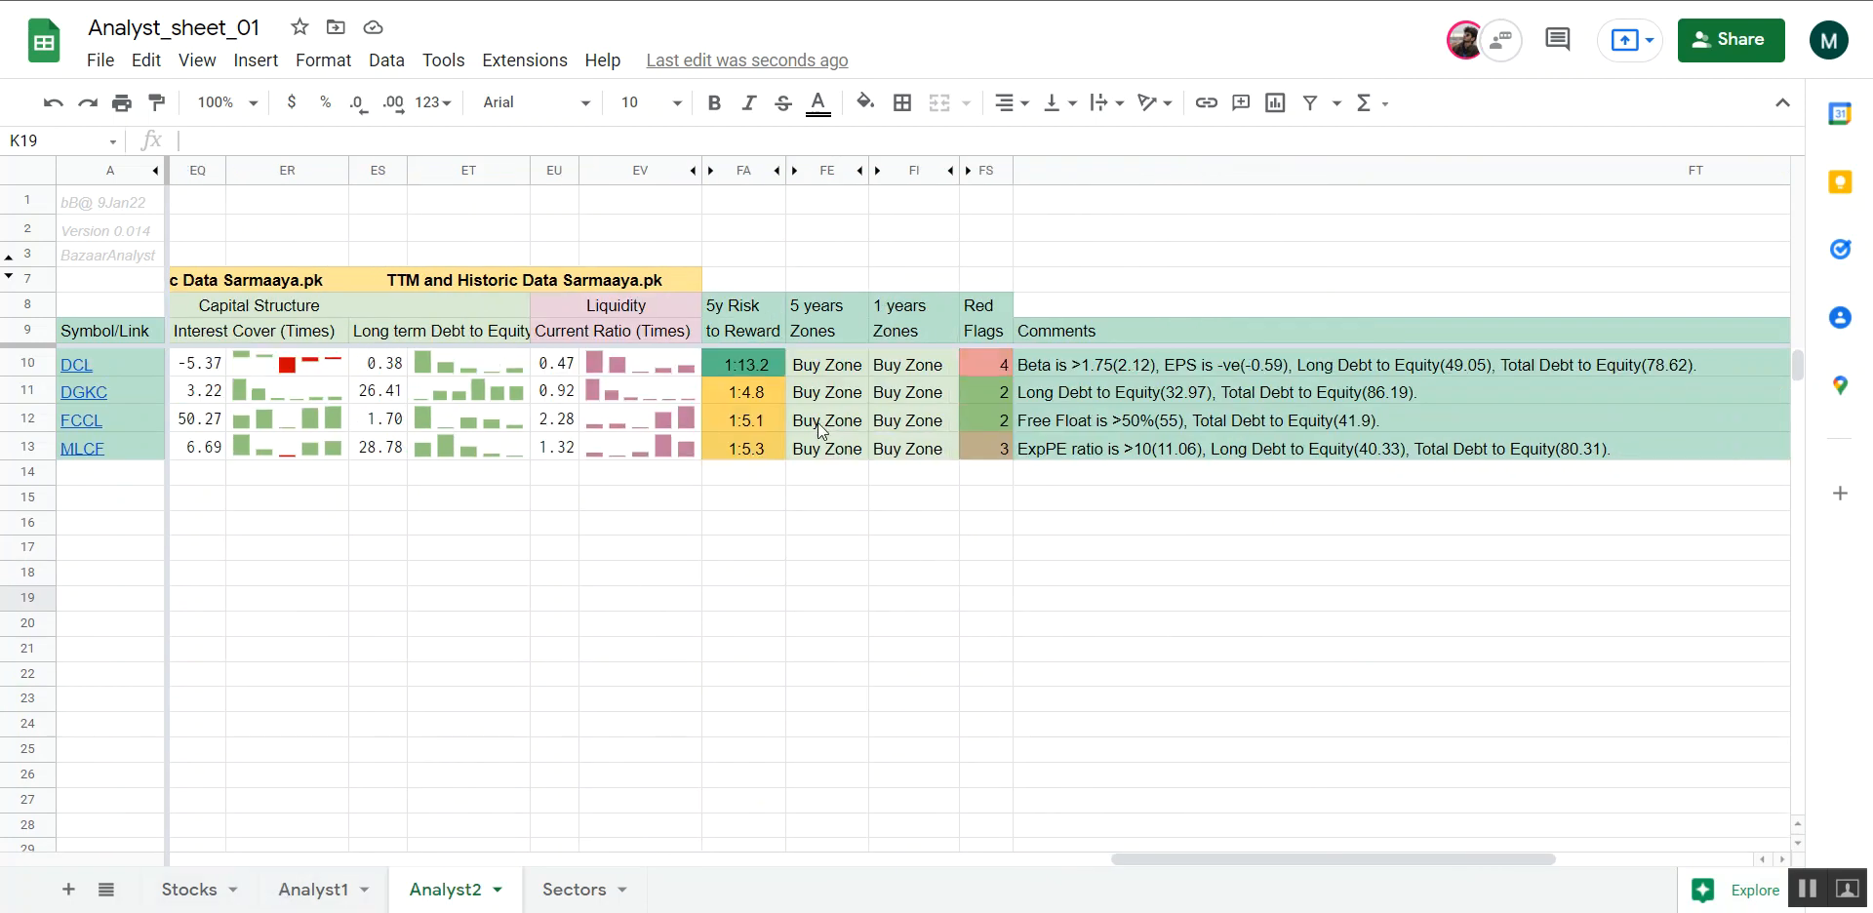
Review the filter criteria and the filtered cement stocks' columns in Analyst1
left_click(324, 890)
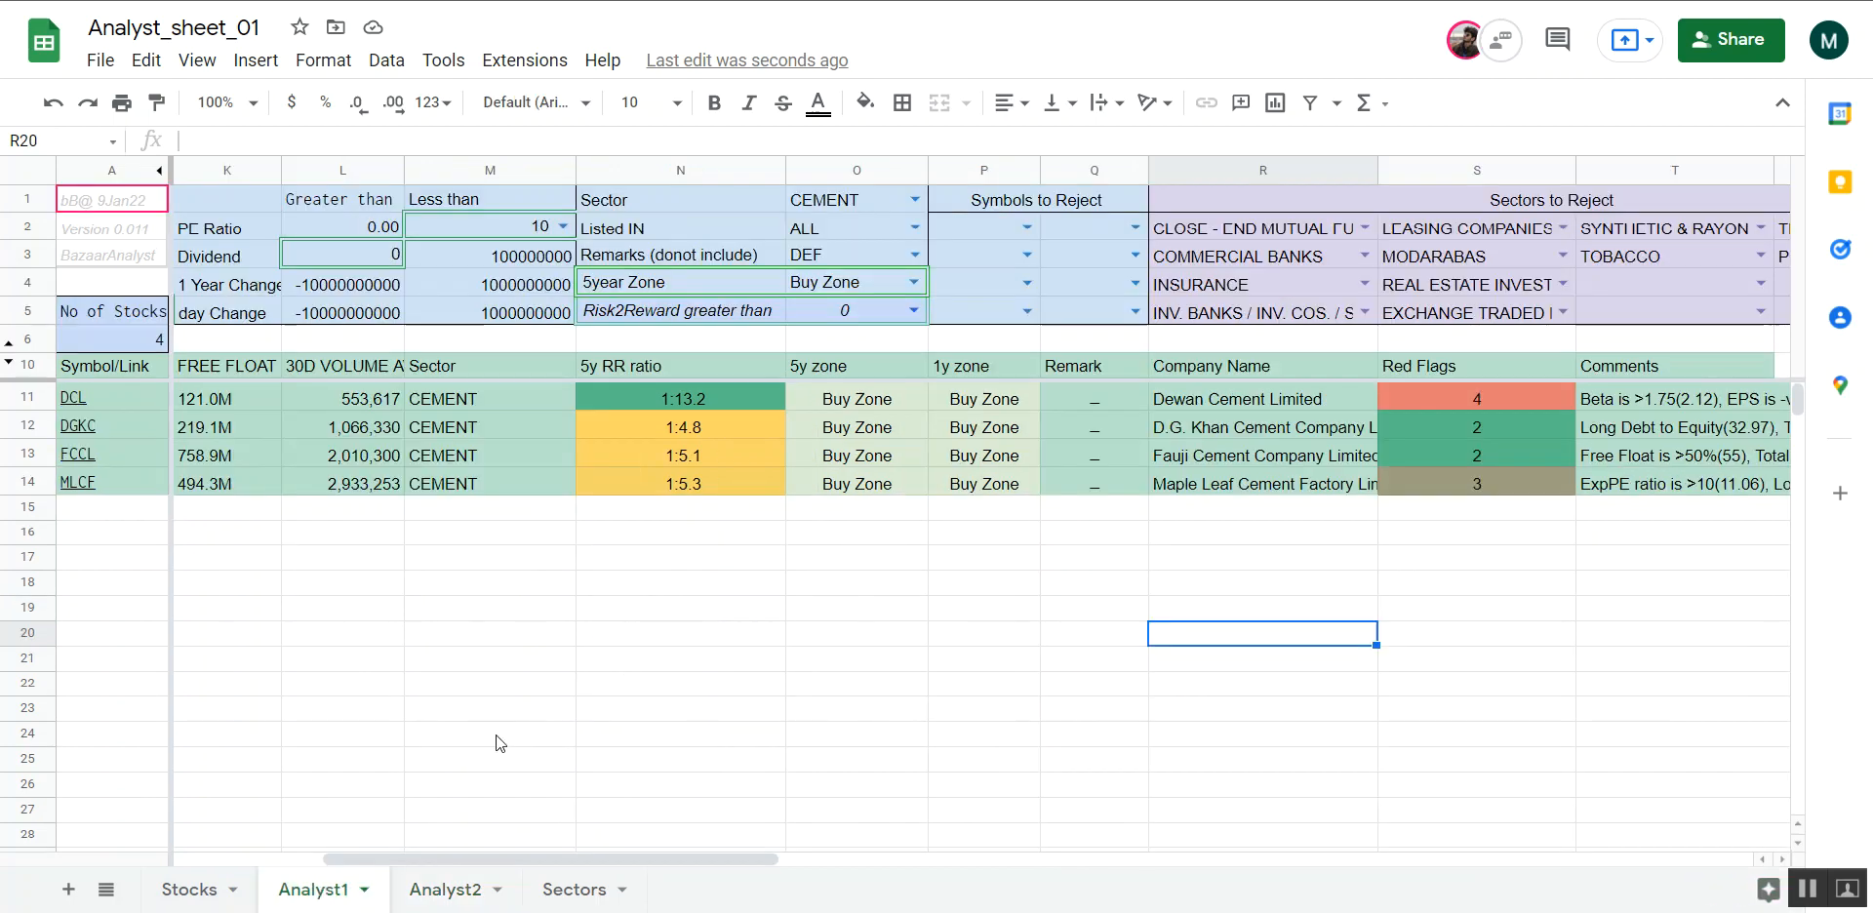
scroll(499, 743, "right", 1)
scroll(499, 743, "right", 3)
scroll(499, 743, "left", 6)
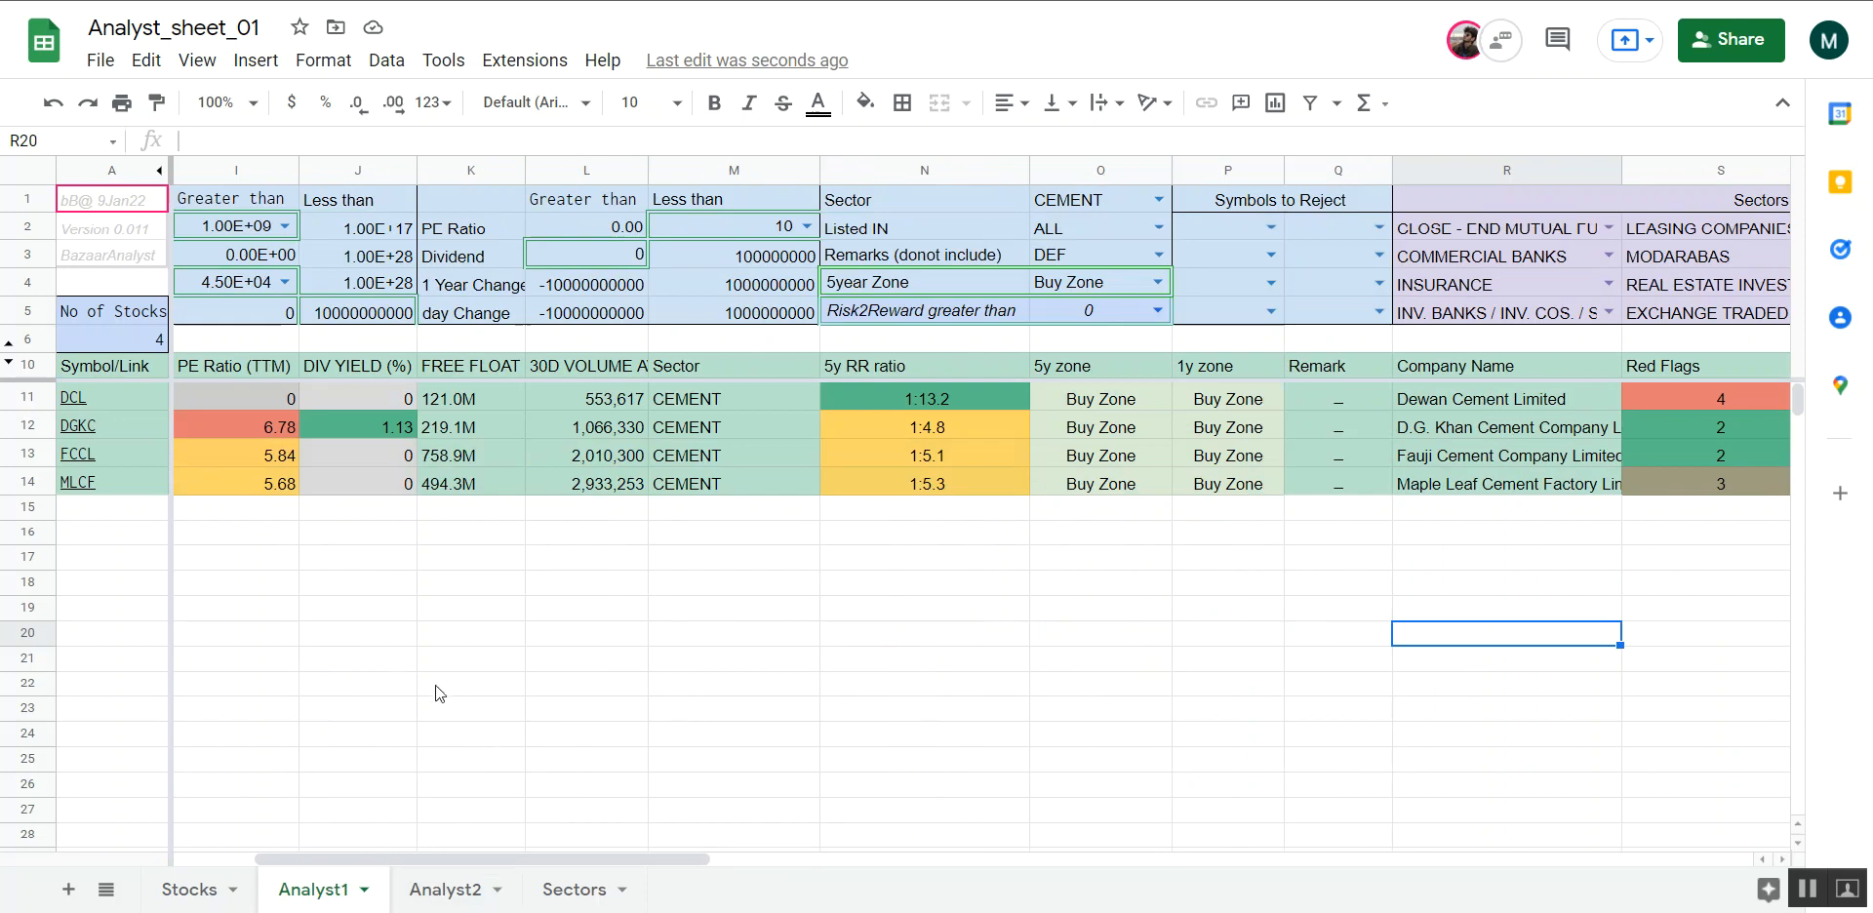
scroll(435, 685, "left", 3)
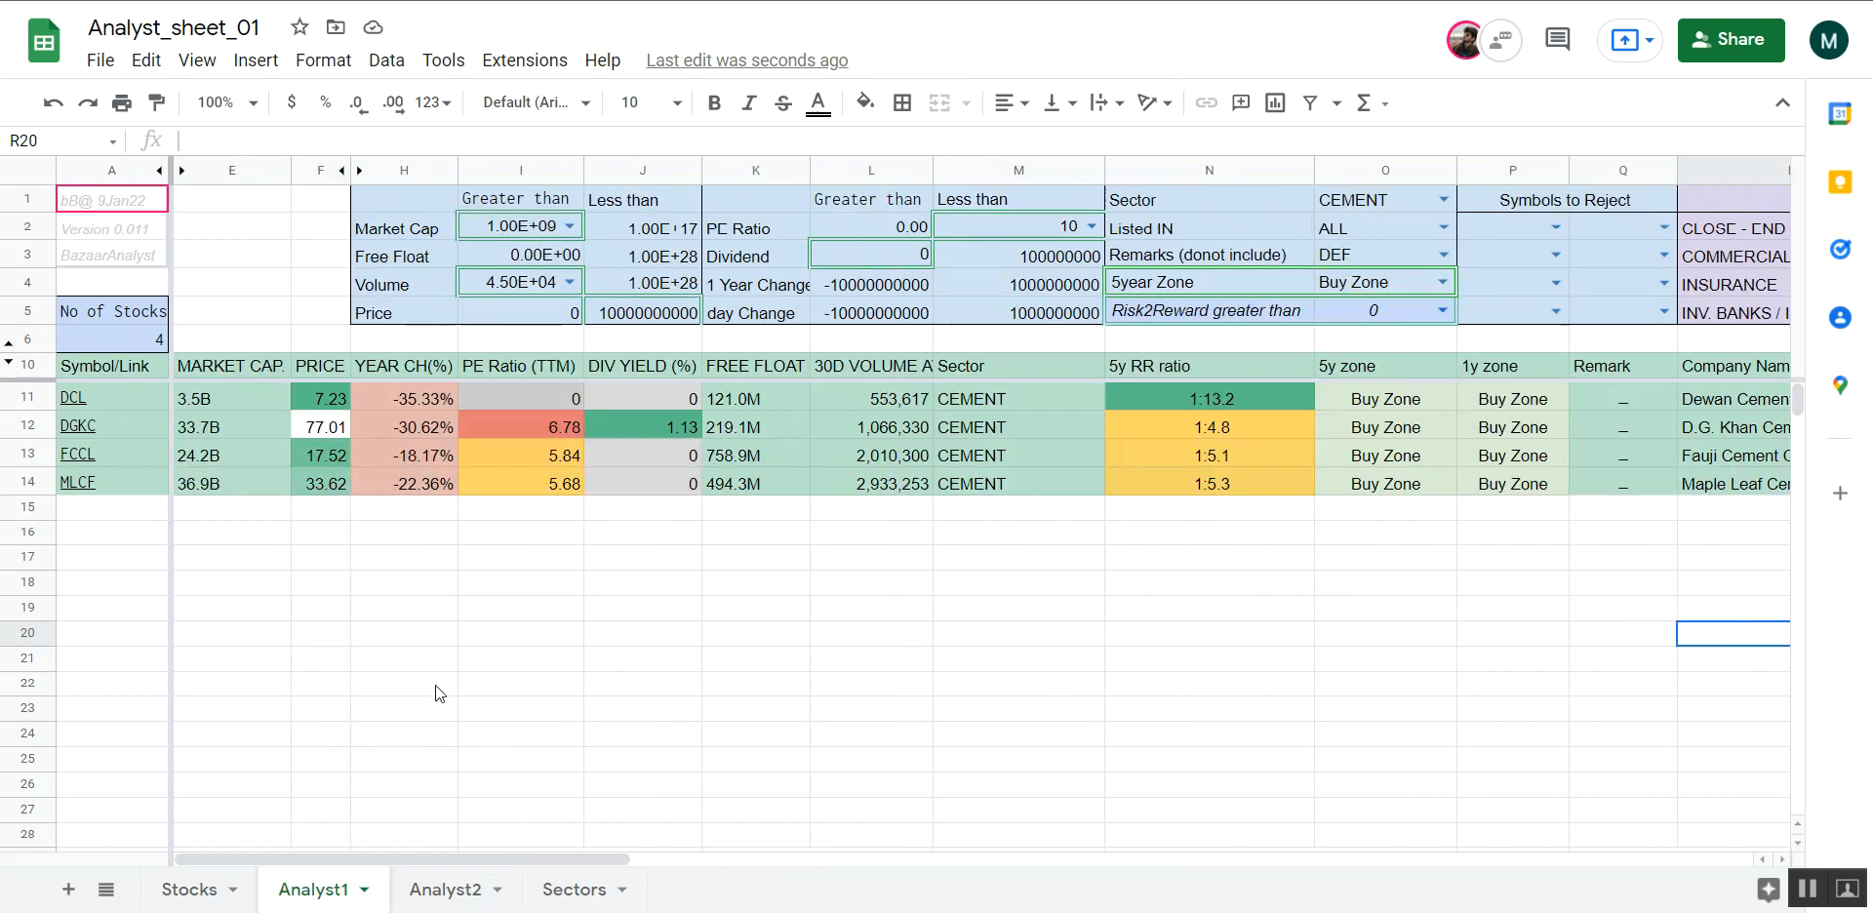
Review the stock allocations, entry prices and sell targets in the Sectors sheet, and return to Analyst1
left_click(418, 894)
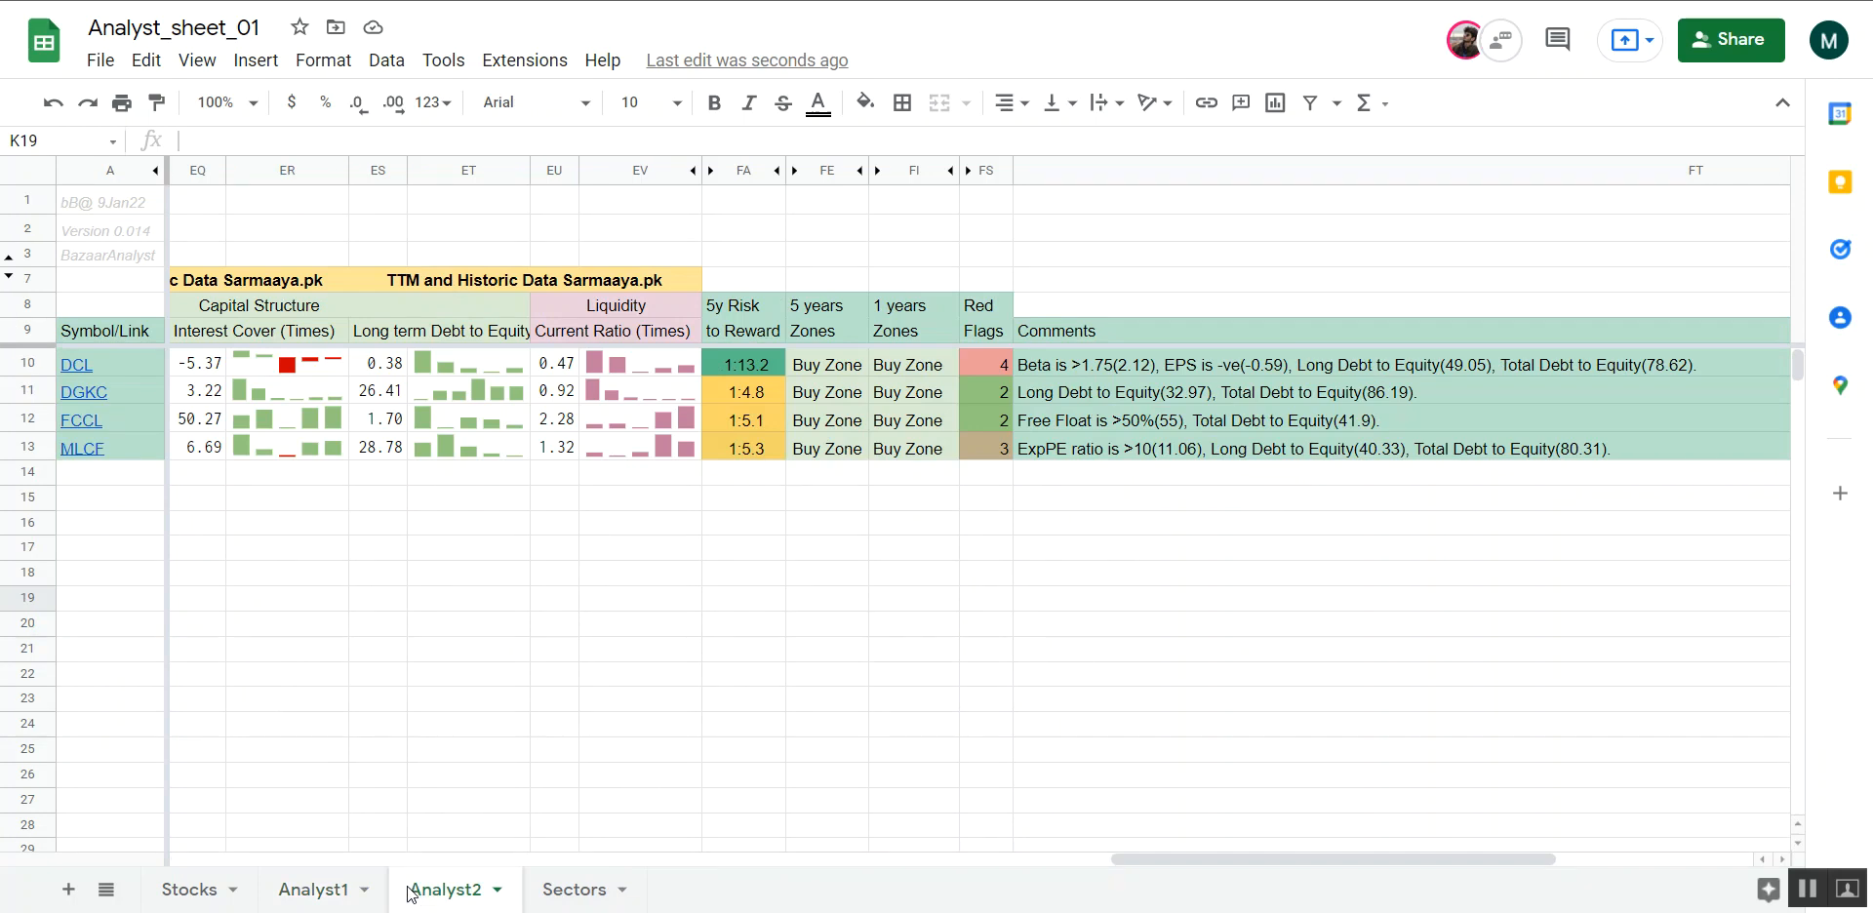
left_click(545, 890)
scroll(733, 535, "right", 3)
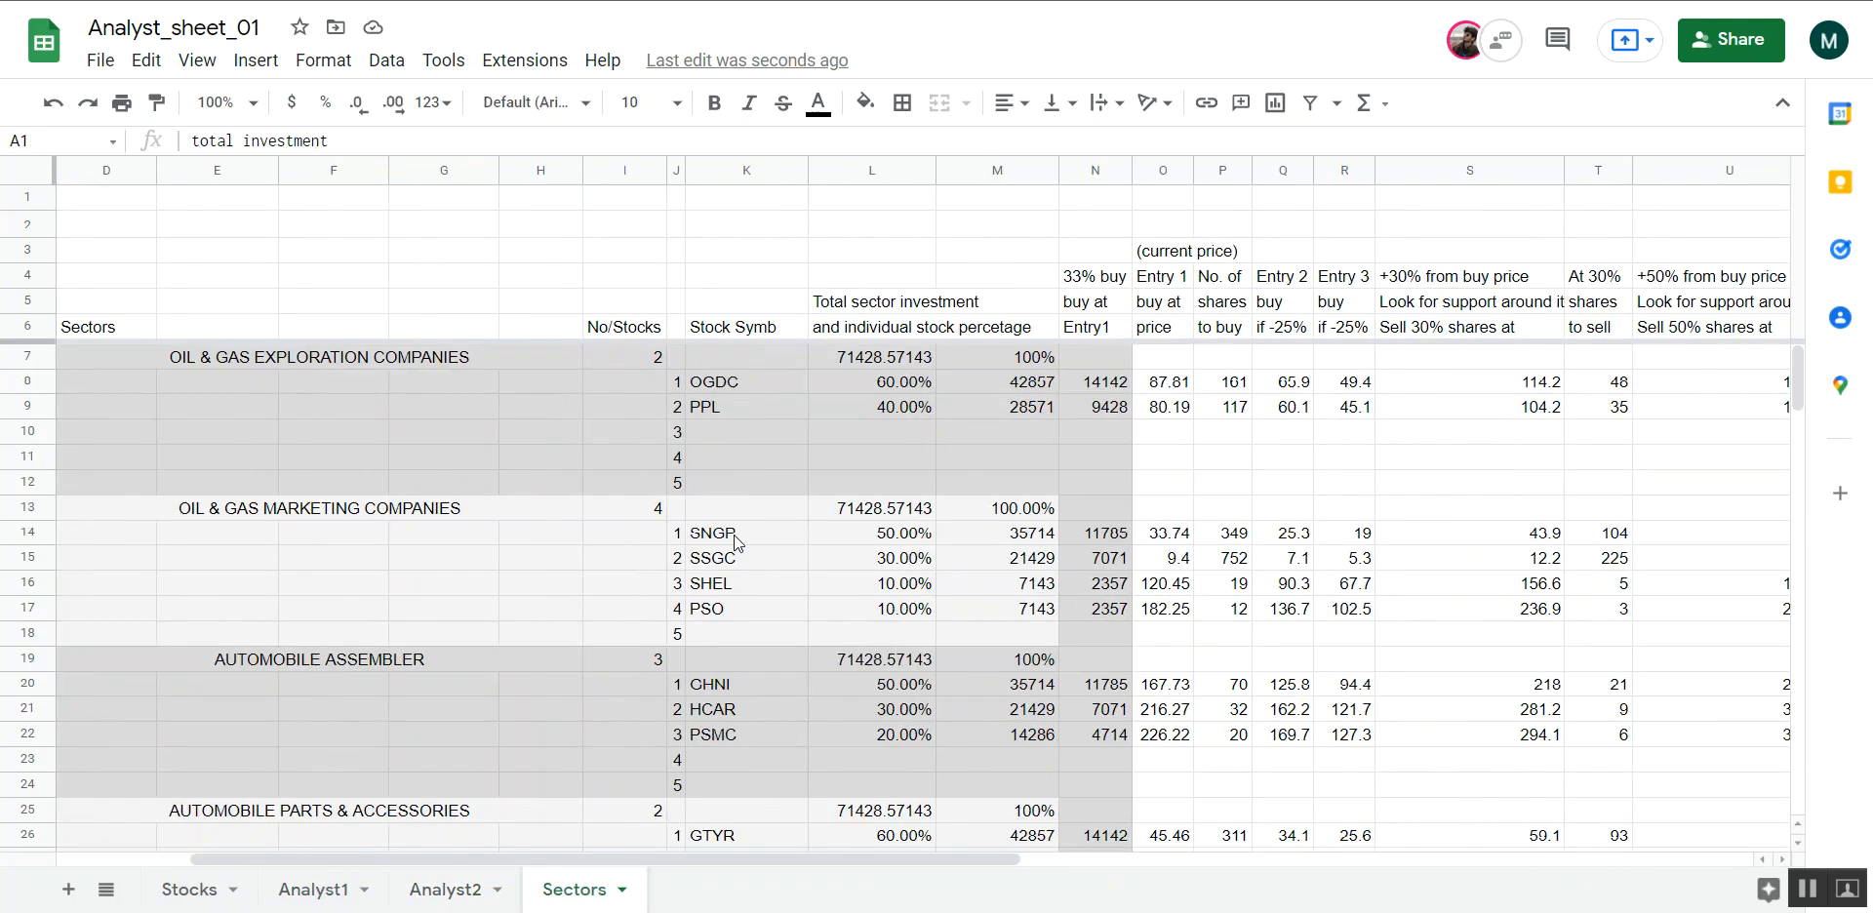
scroll(733, 534, "left", 3)
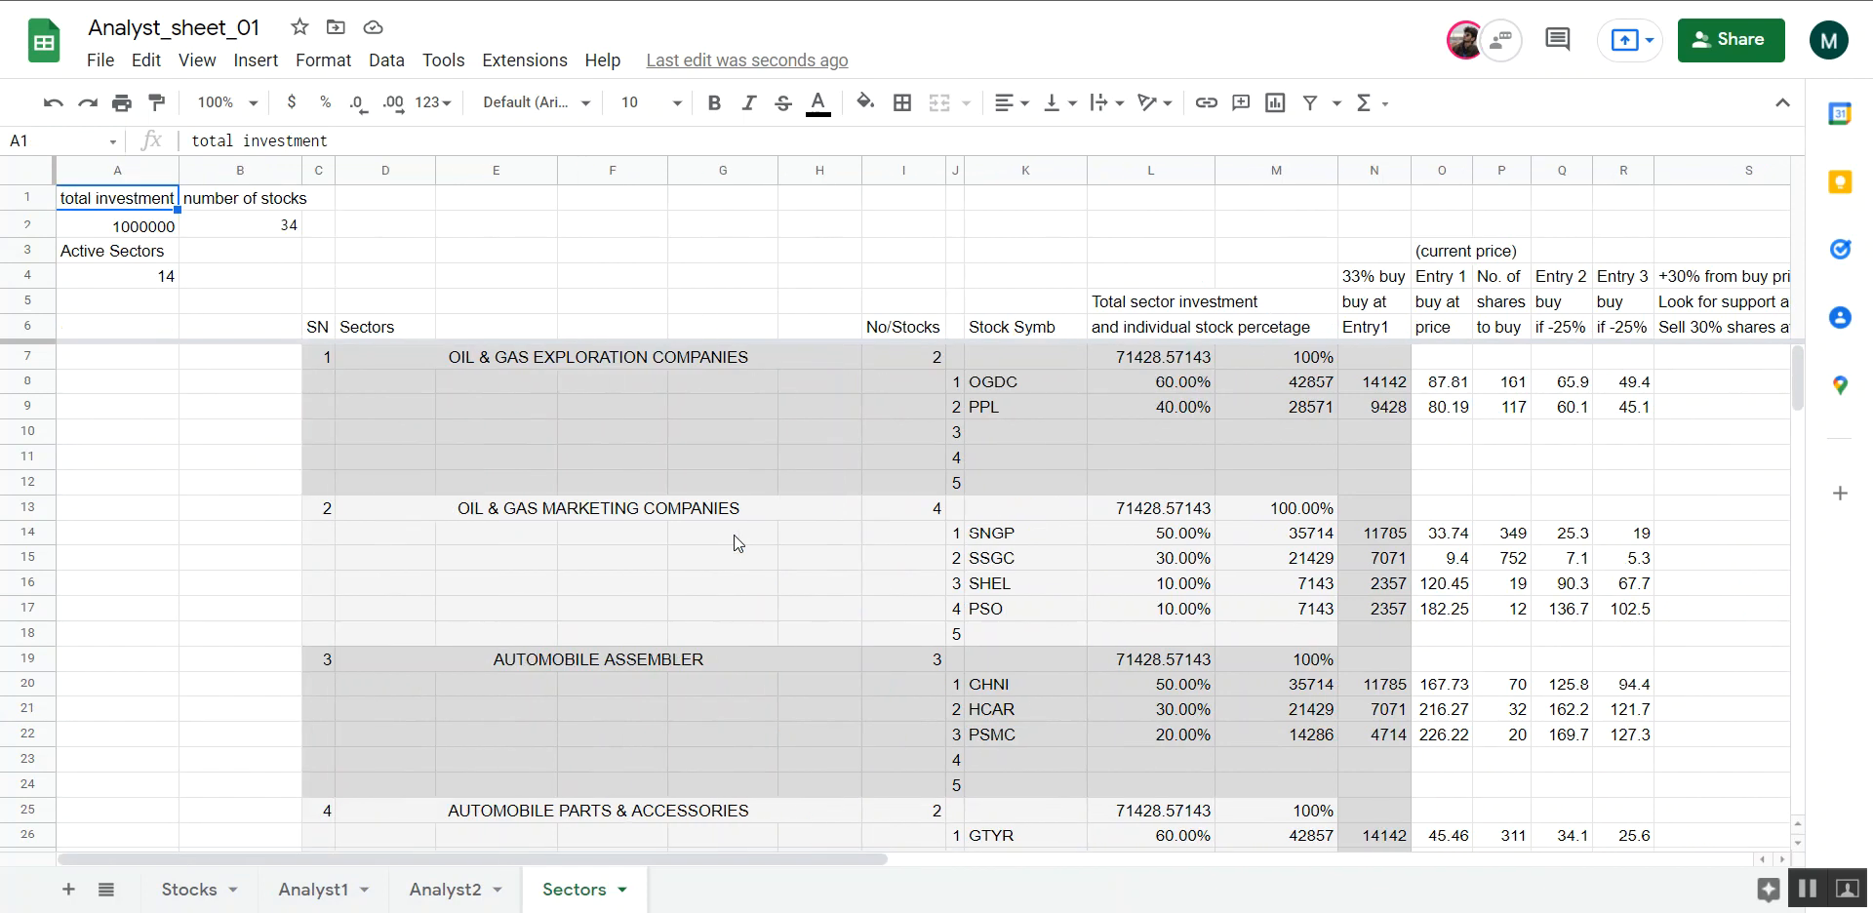
scroll(734, 534, "right", 6)
scroll(733, 535, "left", 6)
left_click(312, 890)
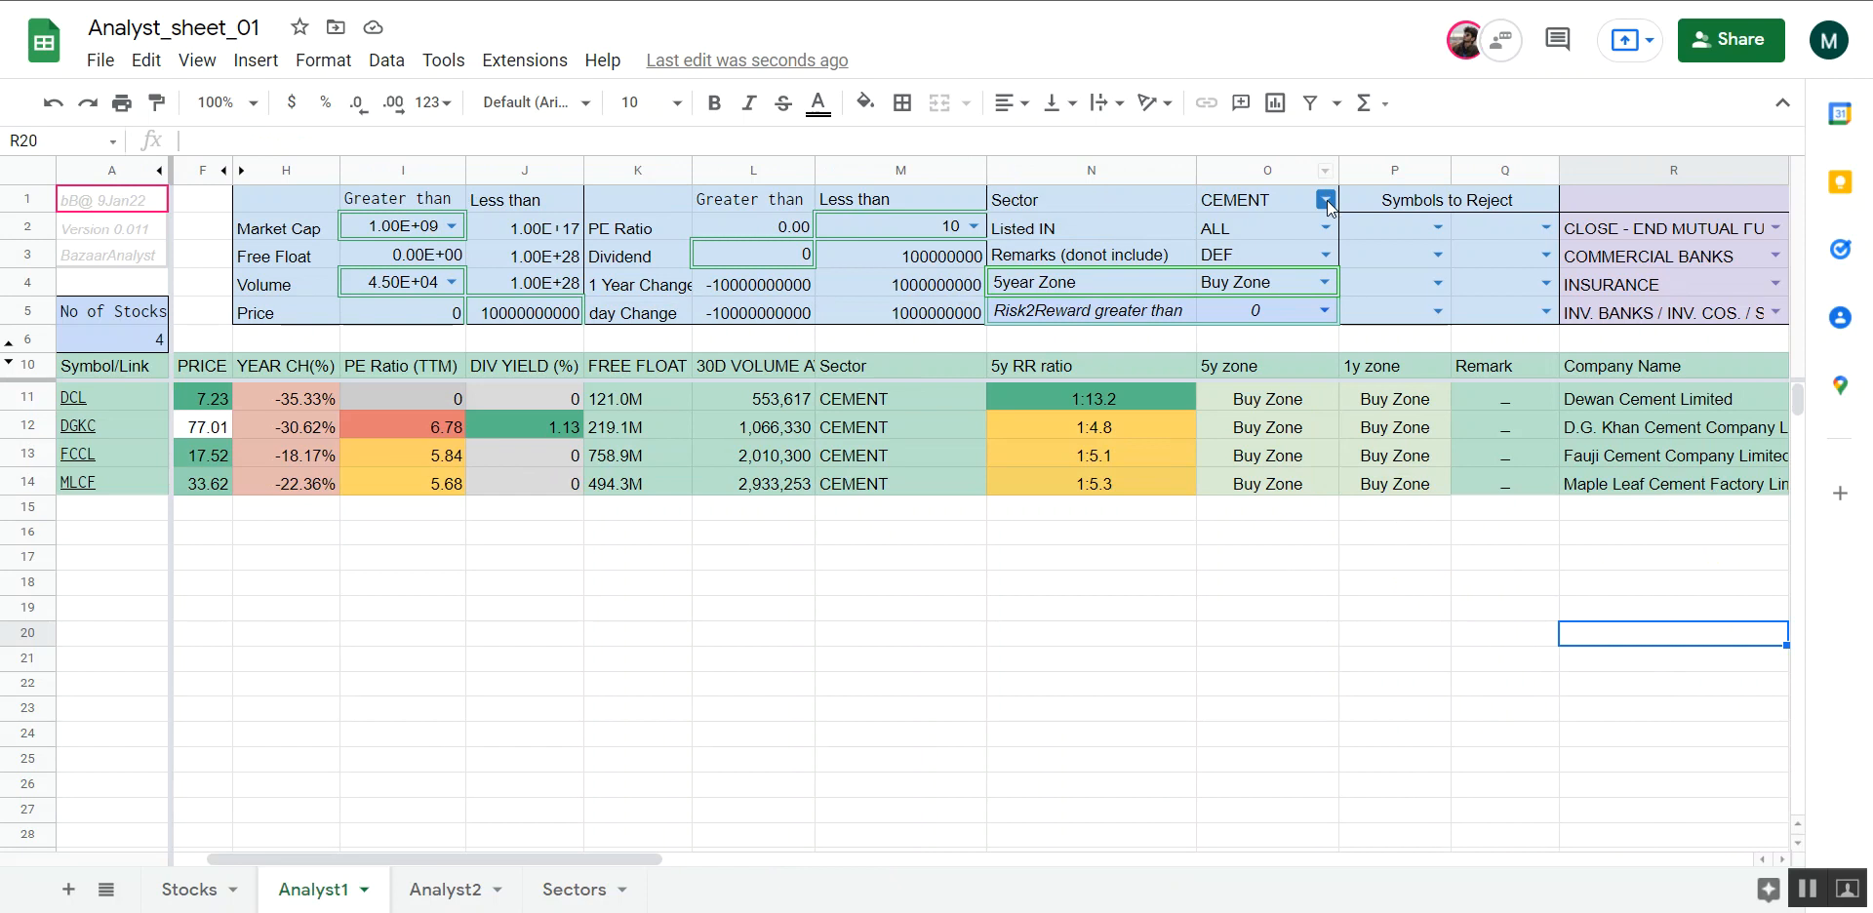
Set the Sector filter in Analyst1 to AUTOMOBILE ASSEMBLER and open the Sectors sheet
left_click(1327, 200)
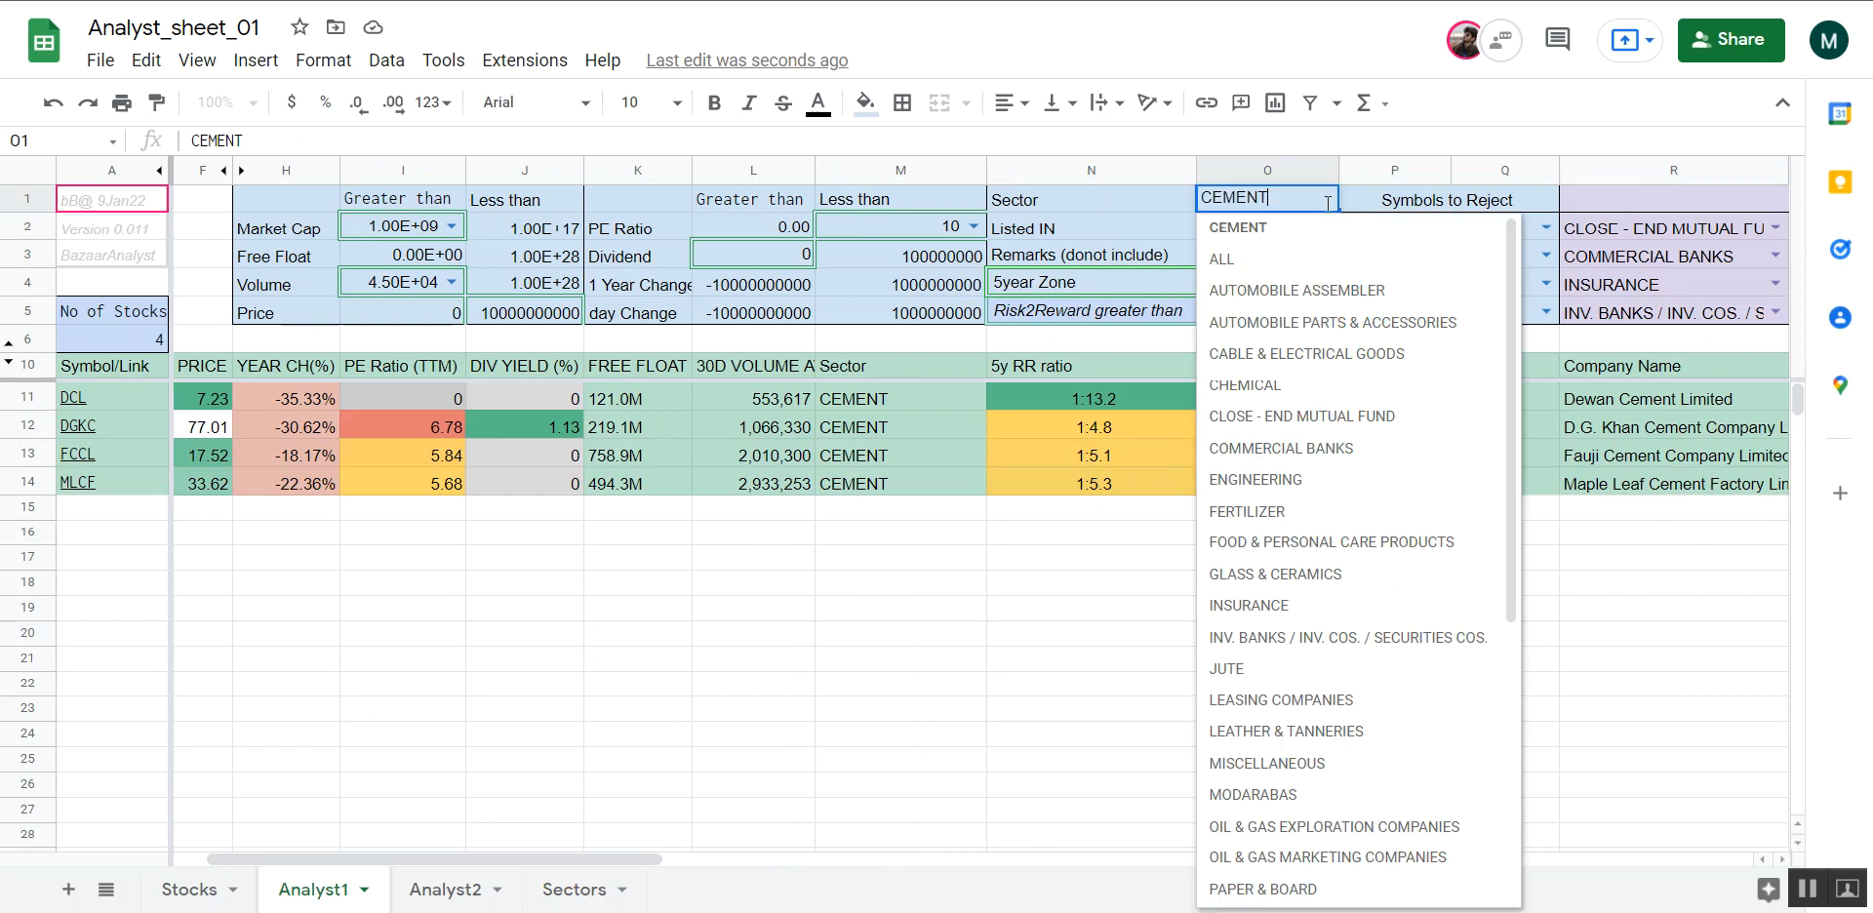
left_click(1291, 298)
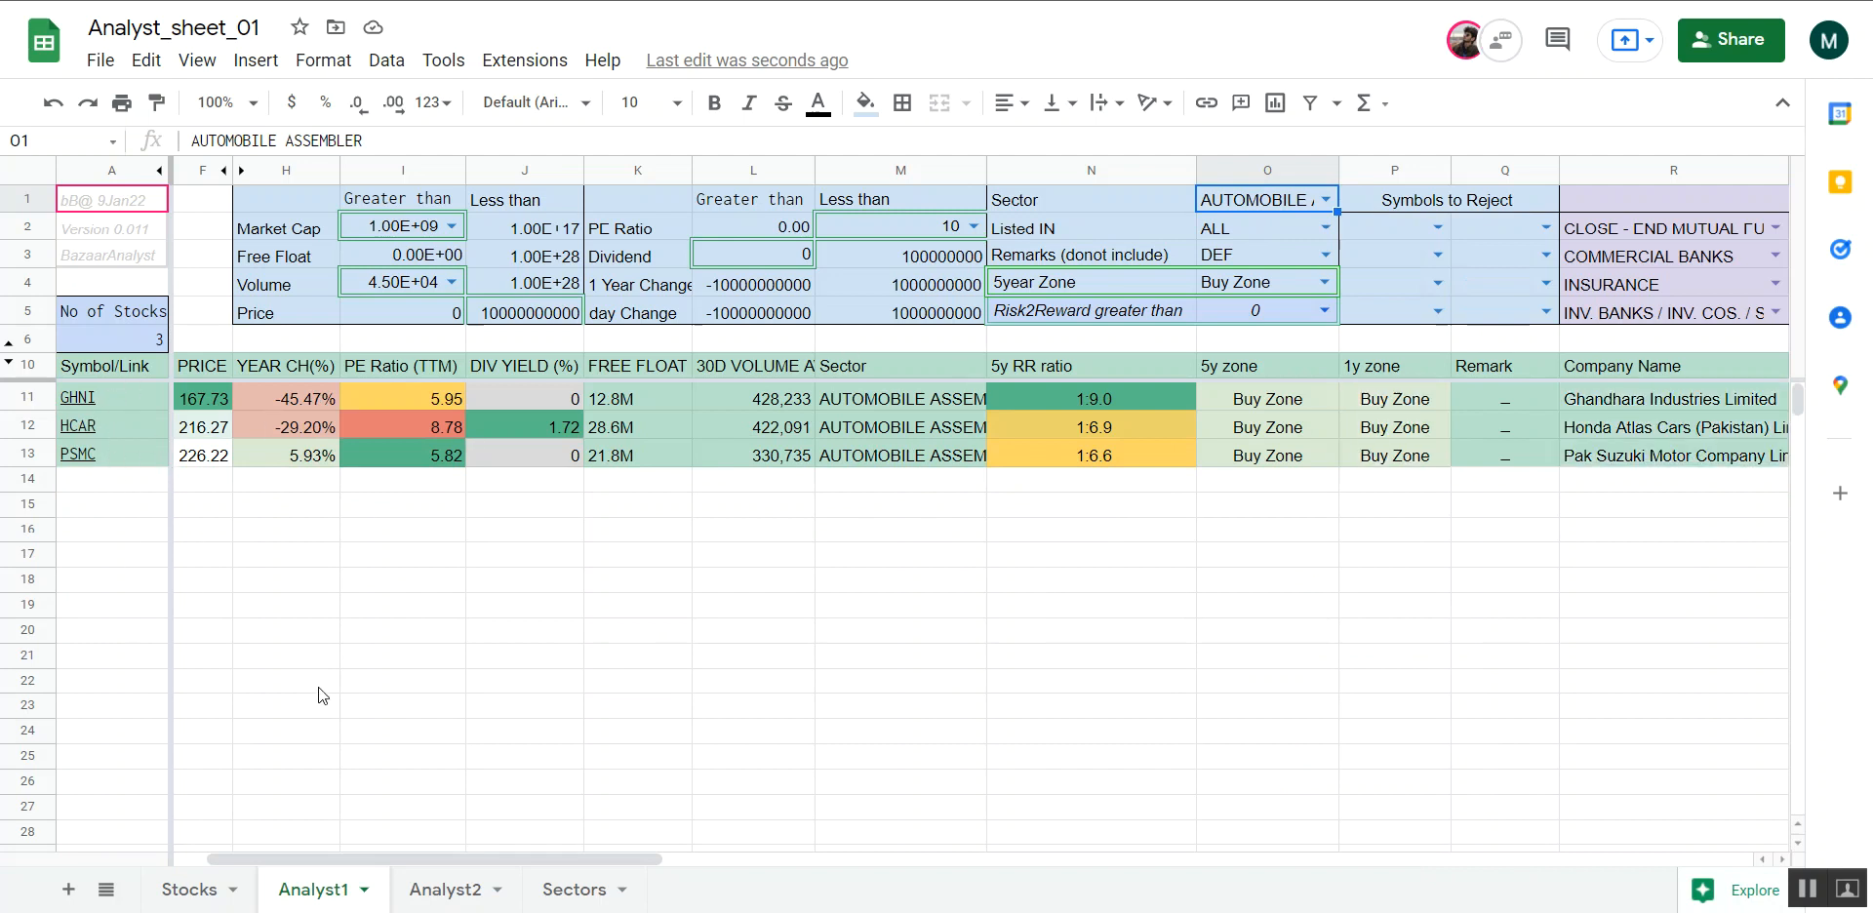
left_click(571, 889)
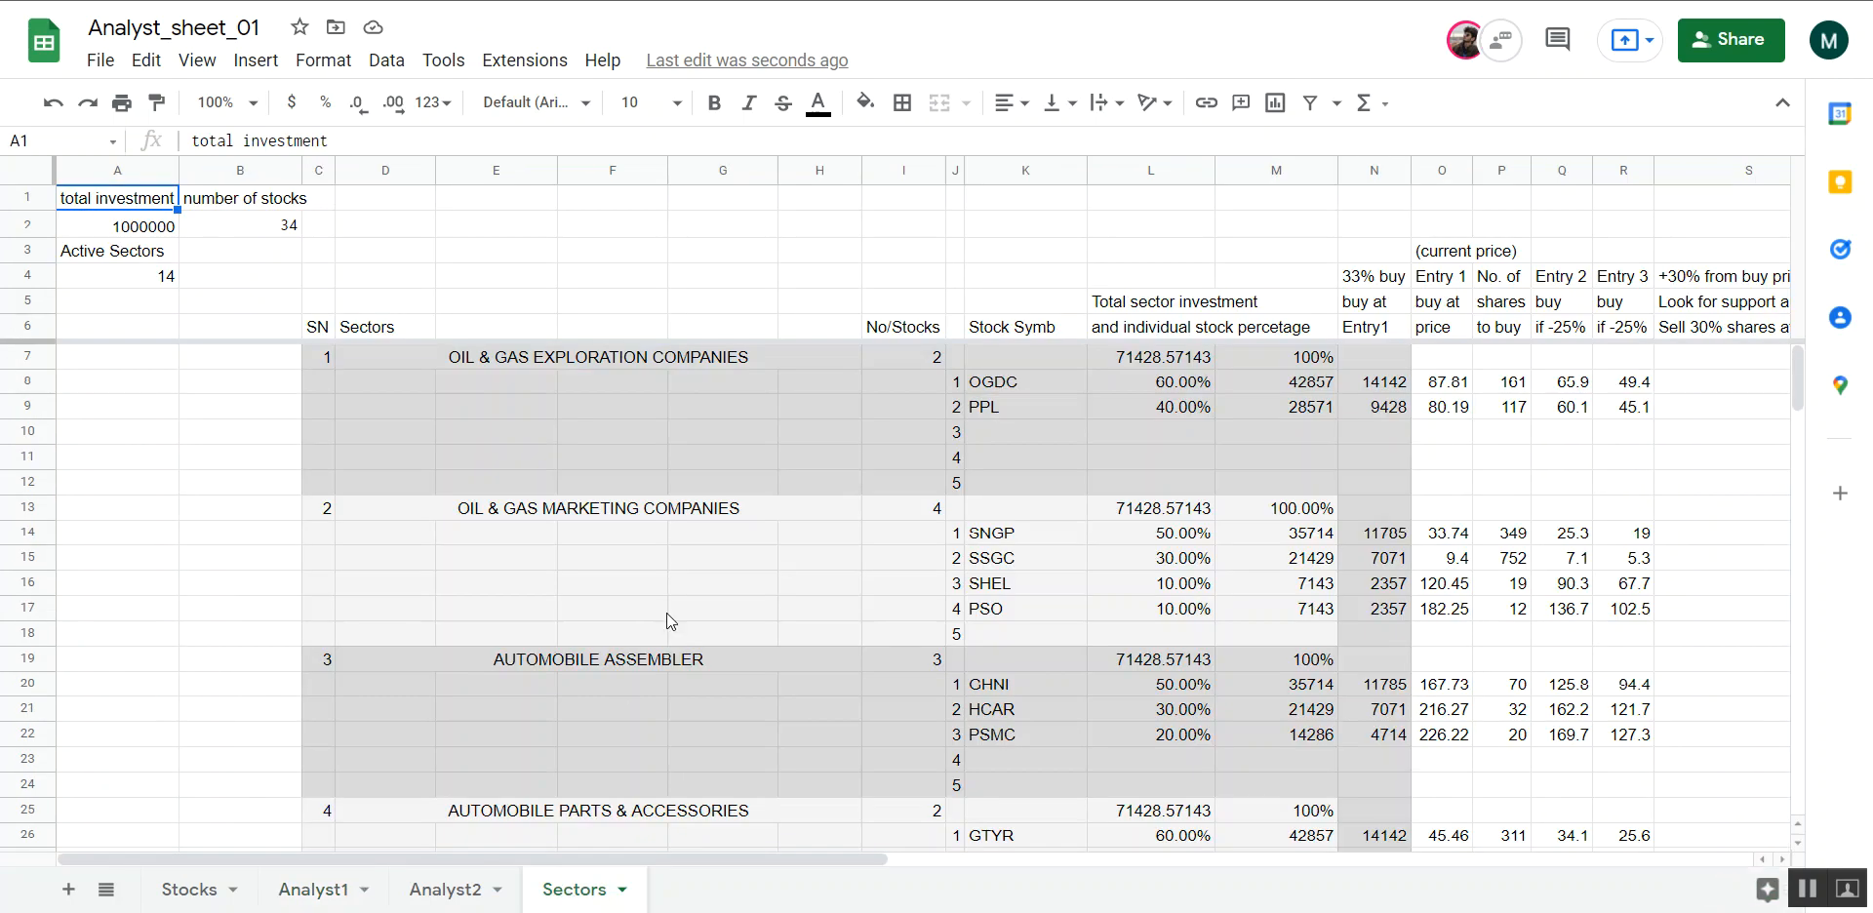
Examine the AUTOMOBILE ASSEMBLER block's stock symbols and individual stock percentages in the Sectors sheet
scroll(778, 634, "down", 2)
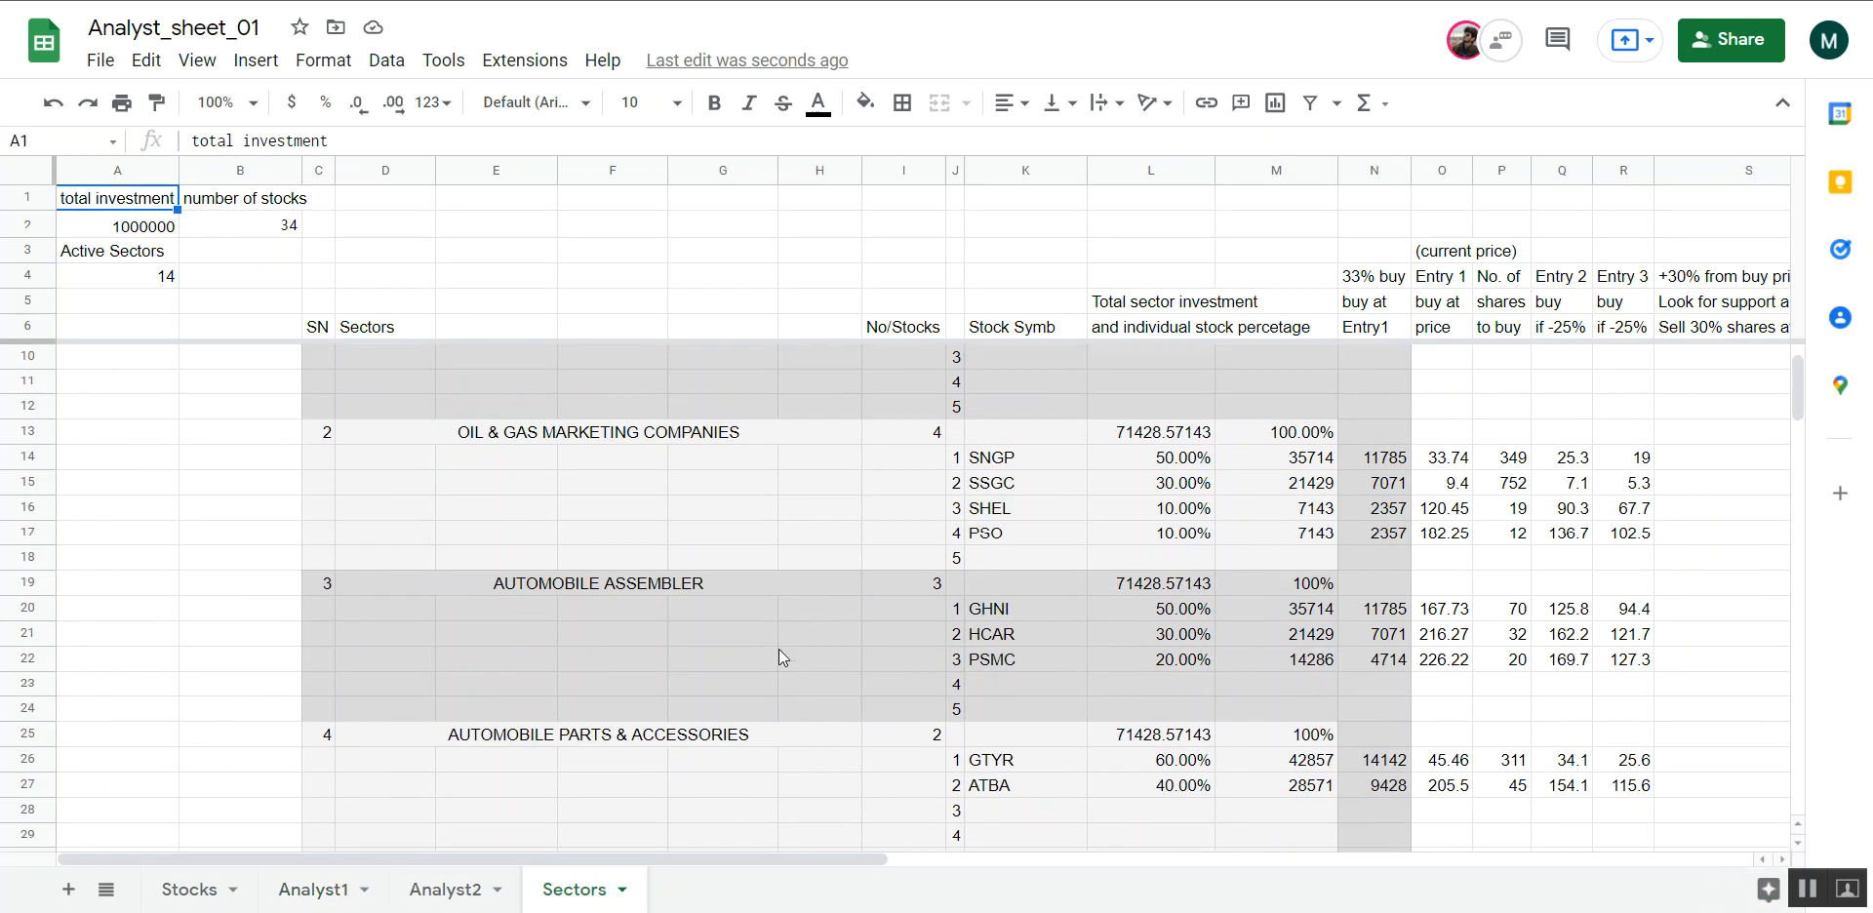
scroll(934, 785, "down", 1)
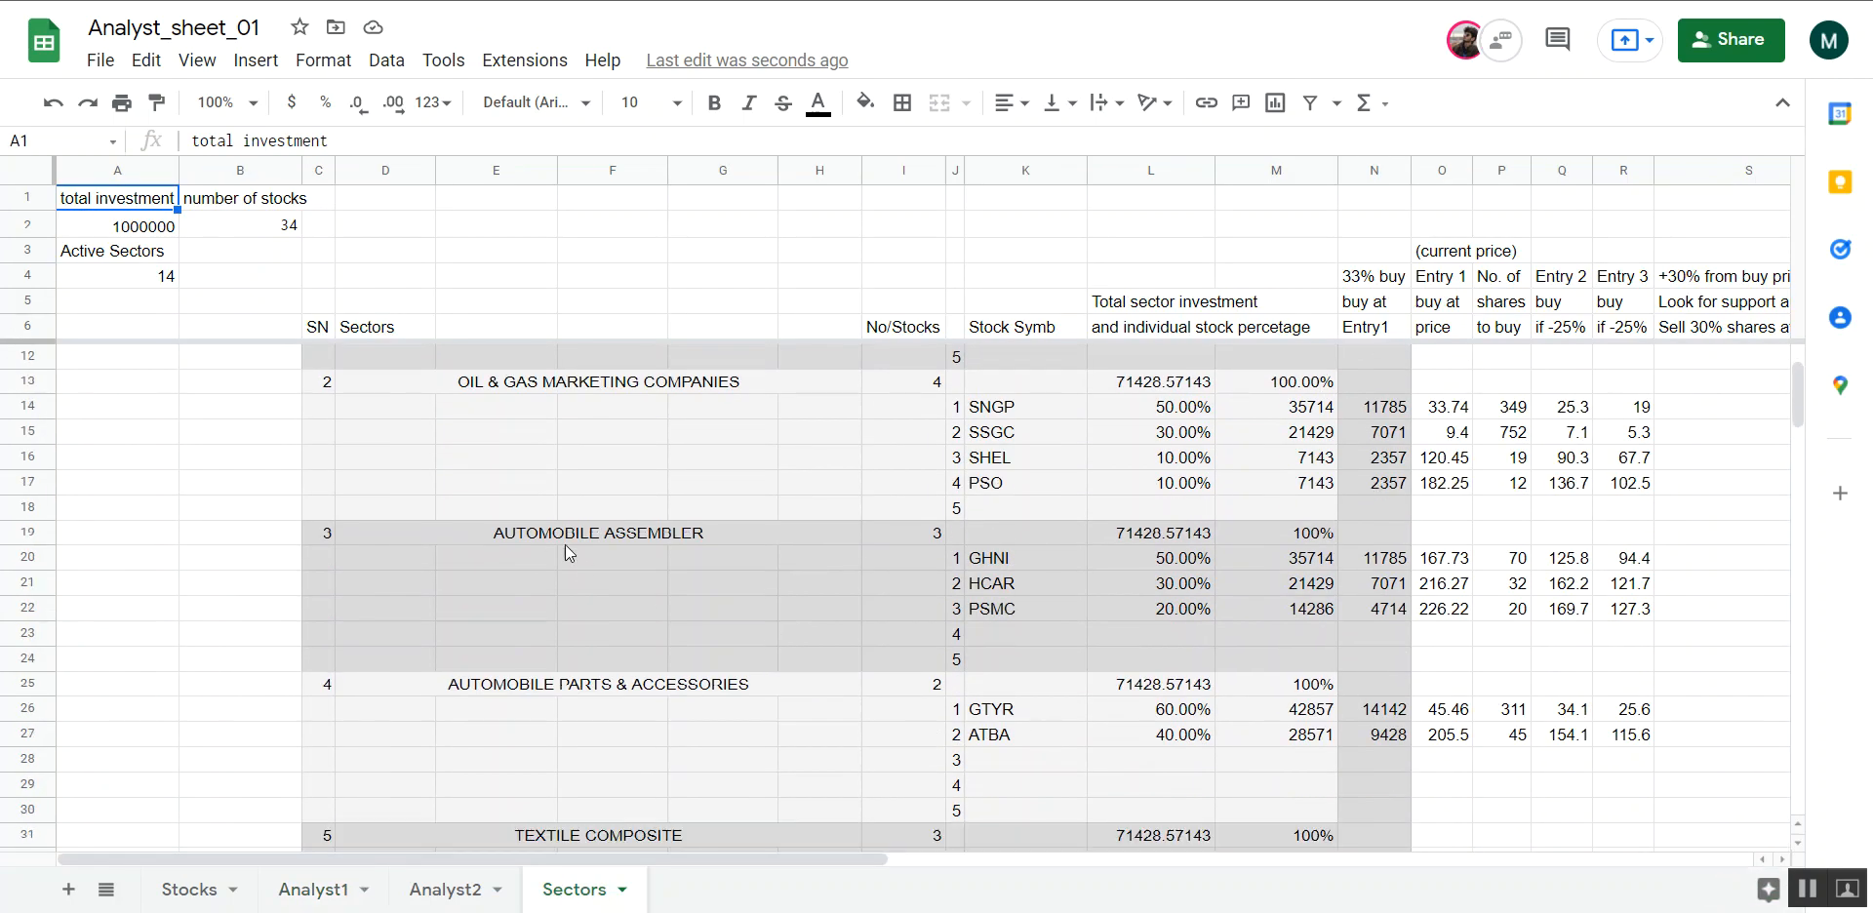
left_click_drag(1038, 550, 1038, 619)
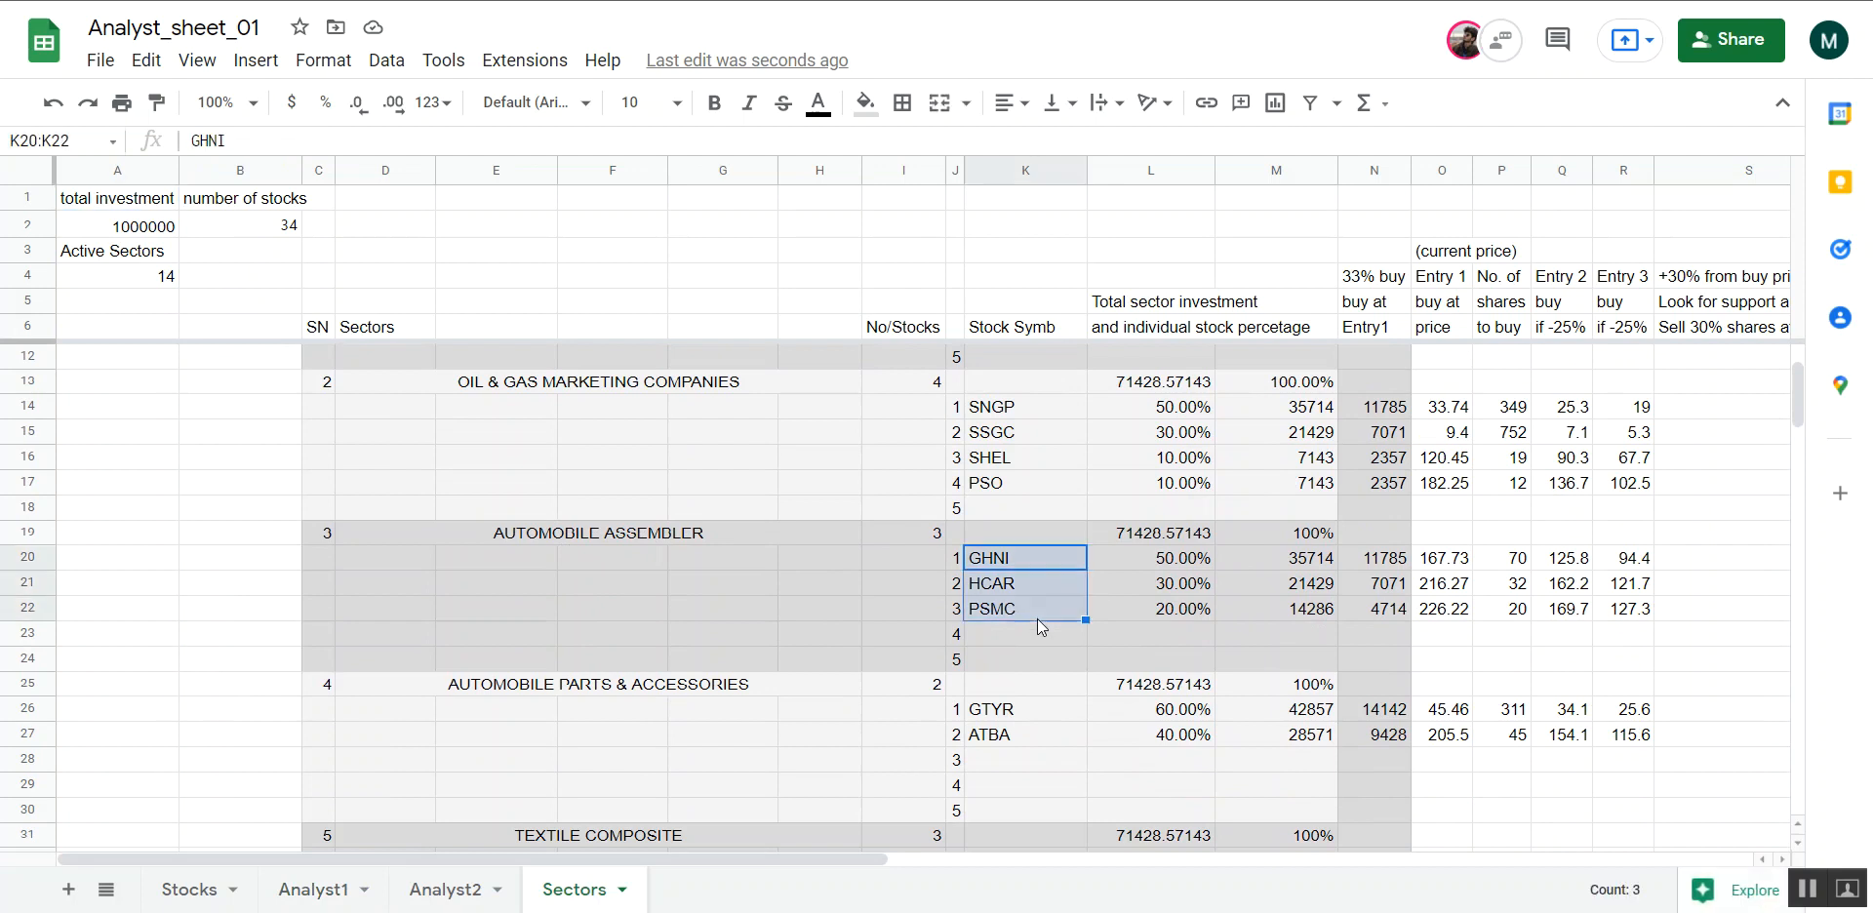
left_click(1079, 611)
scroll(1118, 607, "right", 2)
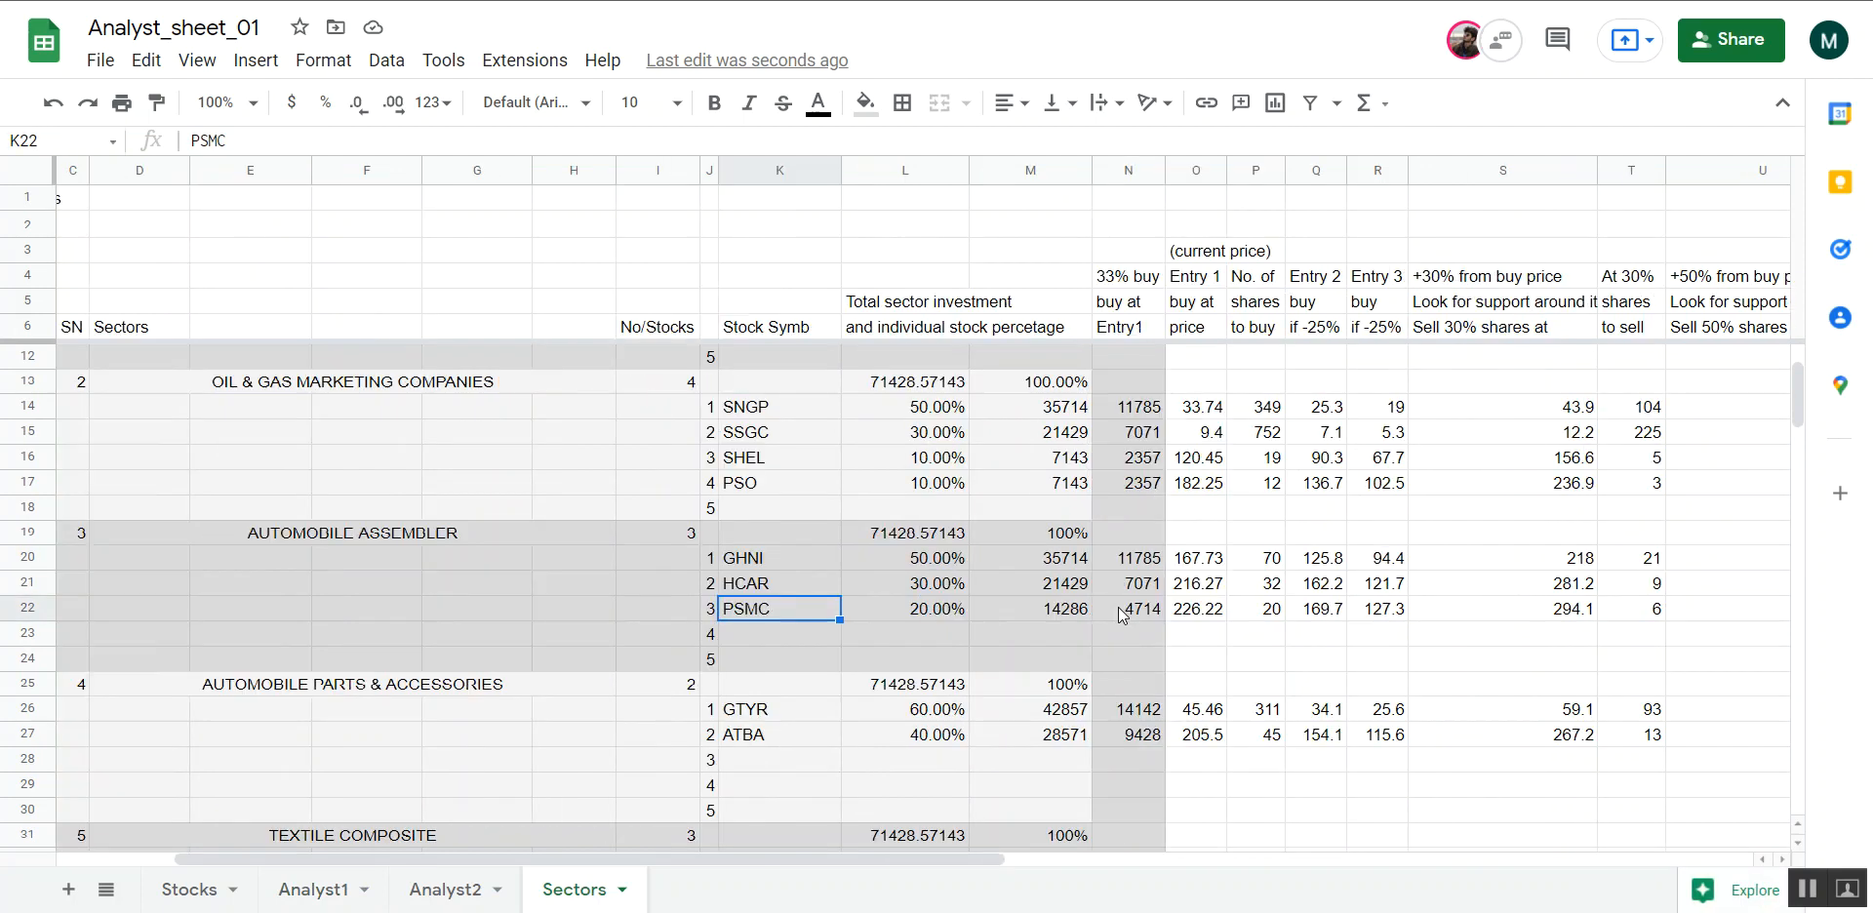
left_click_drag(941, 559, 941, 620)
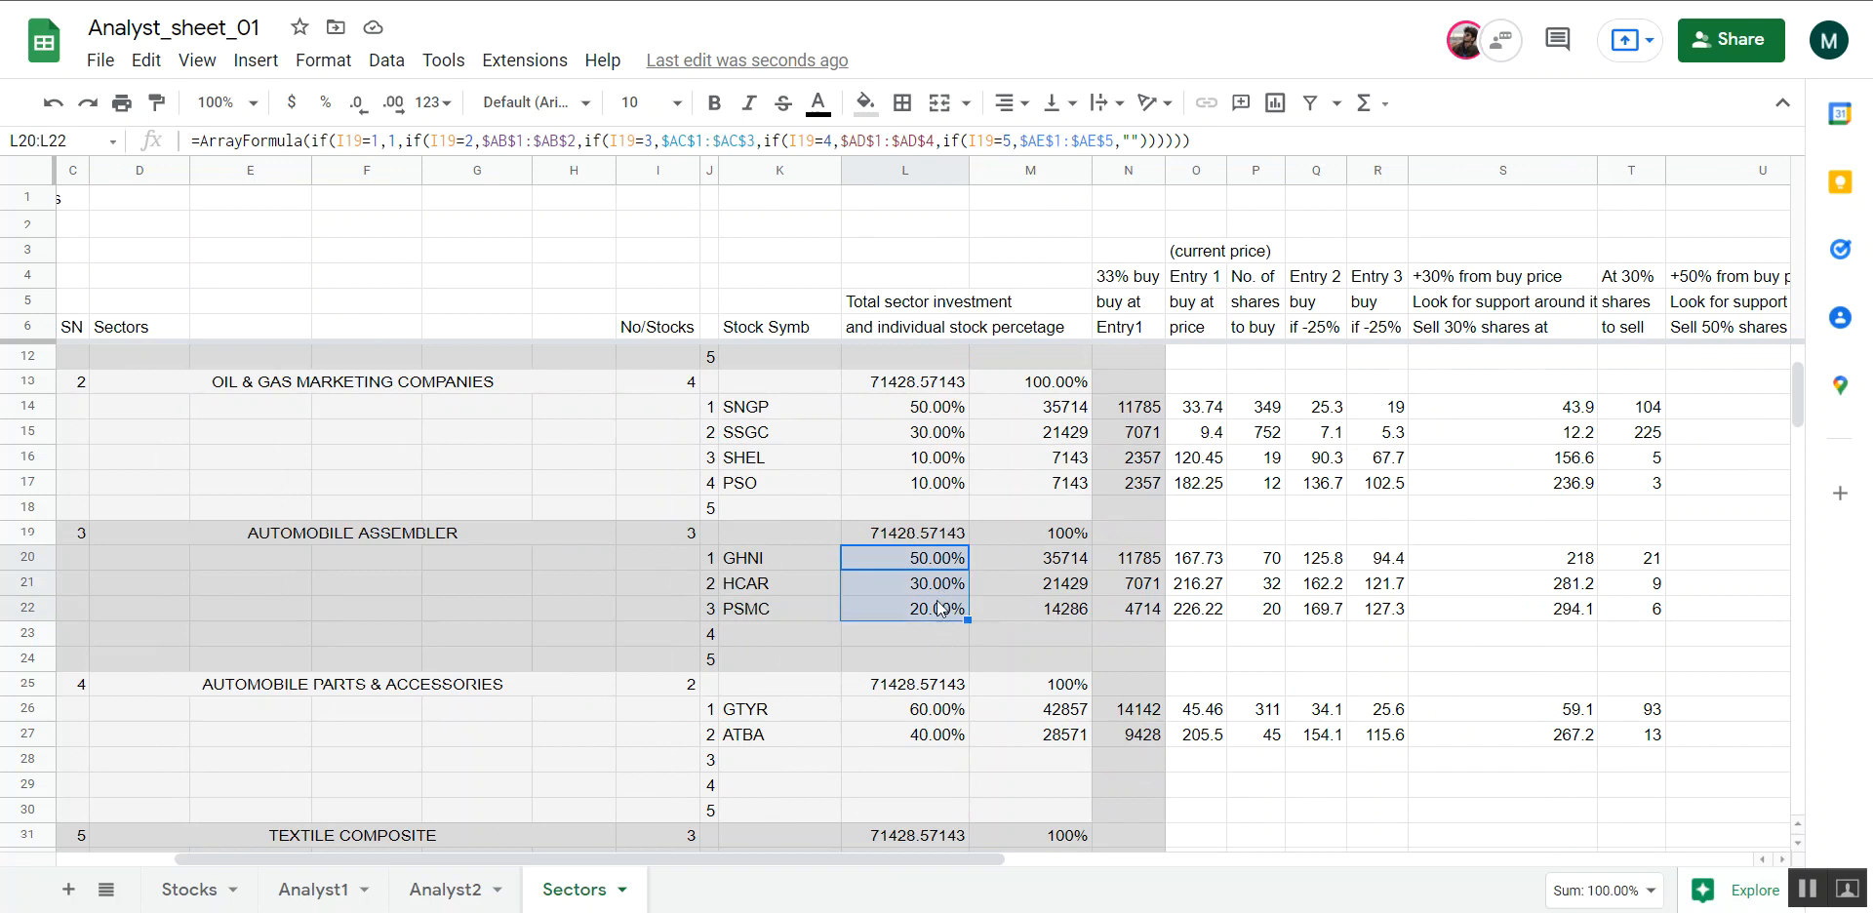
left_click(902, 566)
left_click(907, 589)
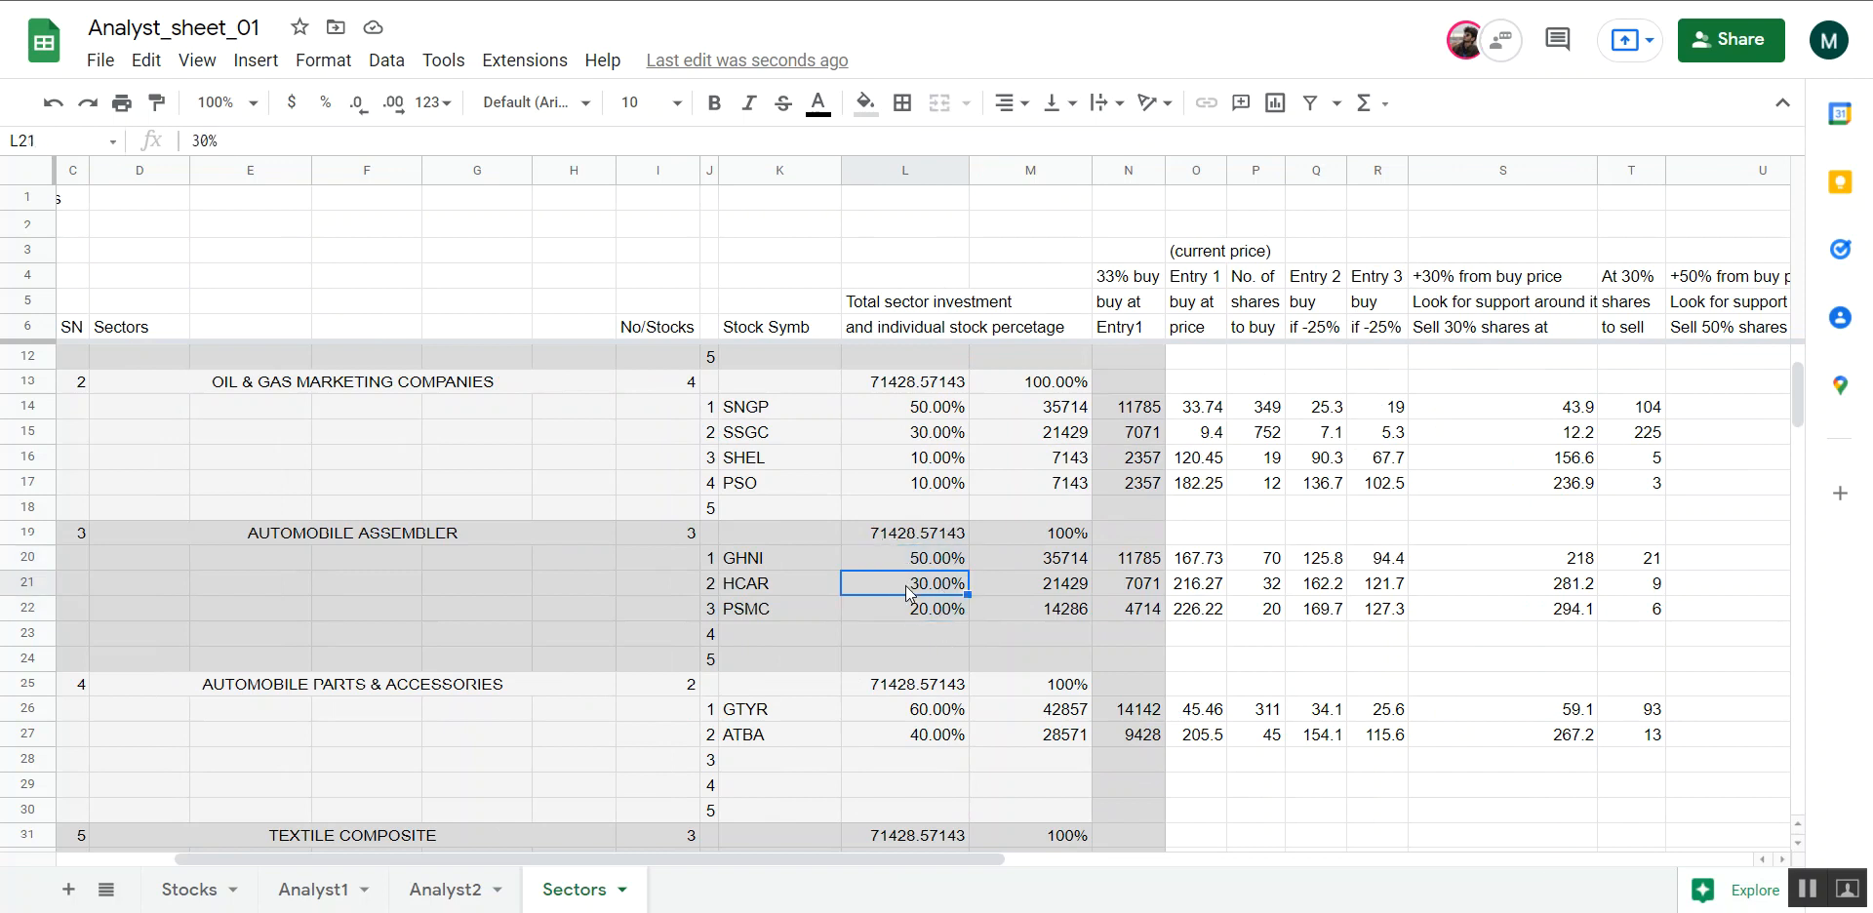
left_click(907, 611)
left_click(824, 561)
left_click(810, 590)
left_click(813, 614)
left_click_drag(874, 558, 875, 619)
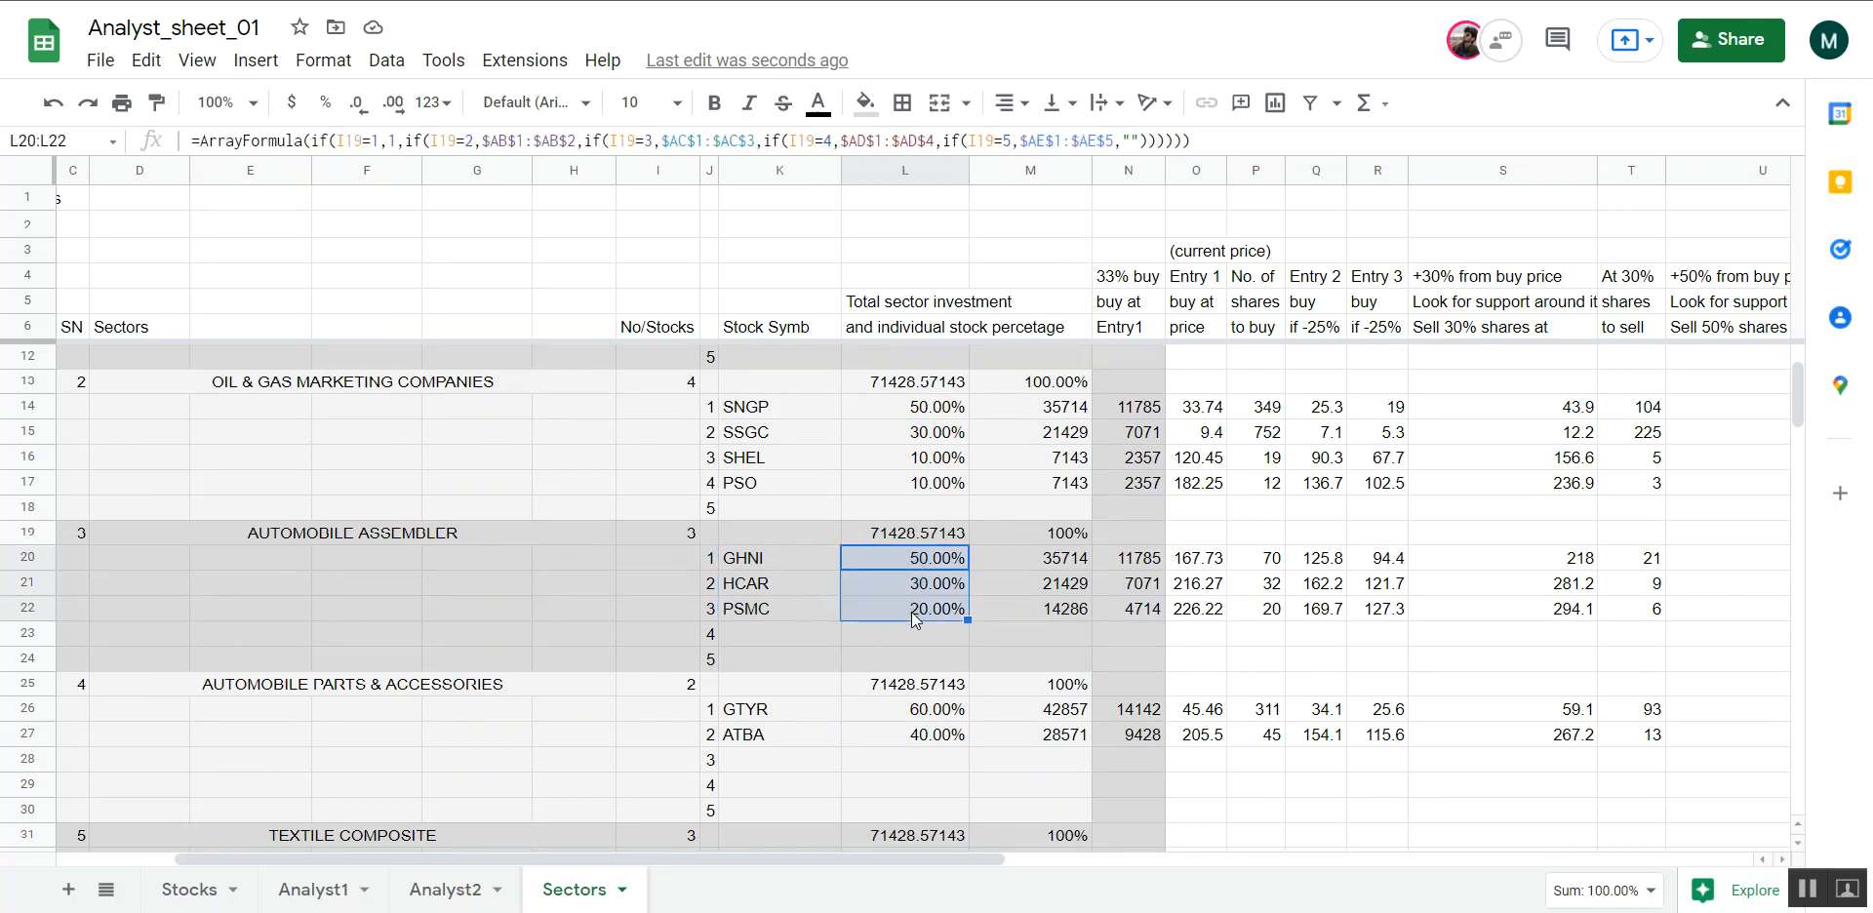
left_click(913, 632)
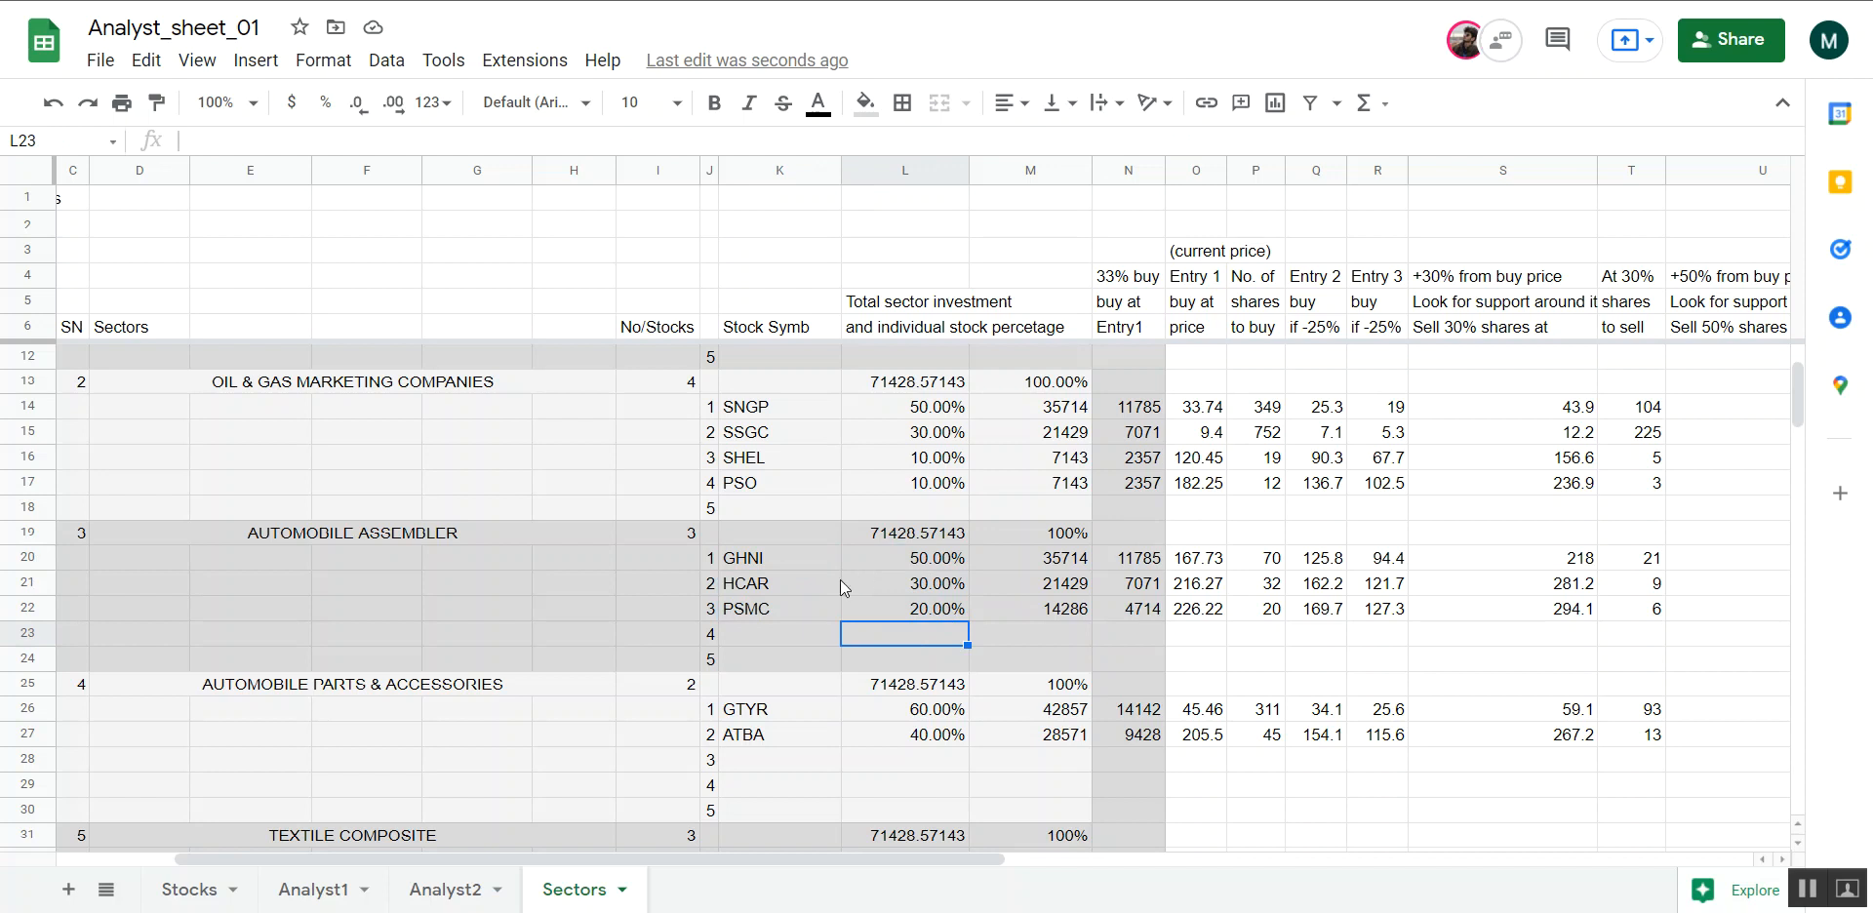
Inspect GHNI's allocation, 33% buy amount, share count and entry prices, and compare the percentages of the automobile assembler stocks
left_click(1115, 565)
key("Right")
key("Right")
key("Right")
key("Right")
key("Right")
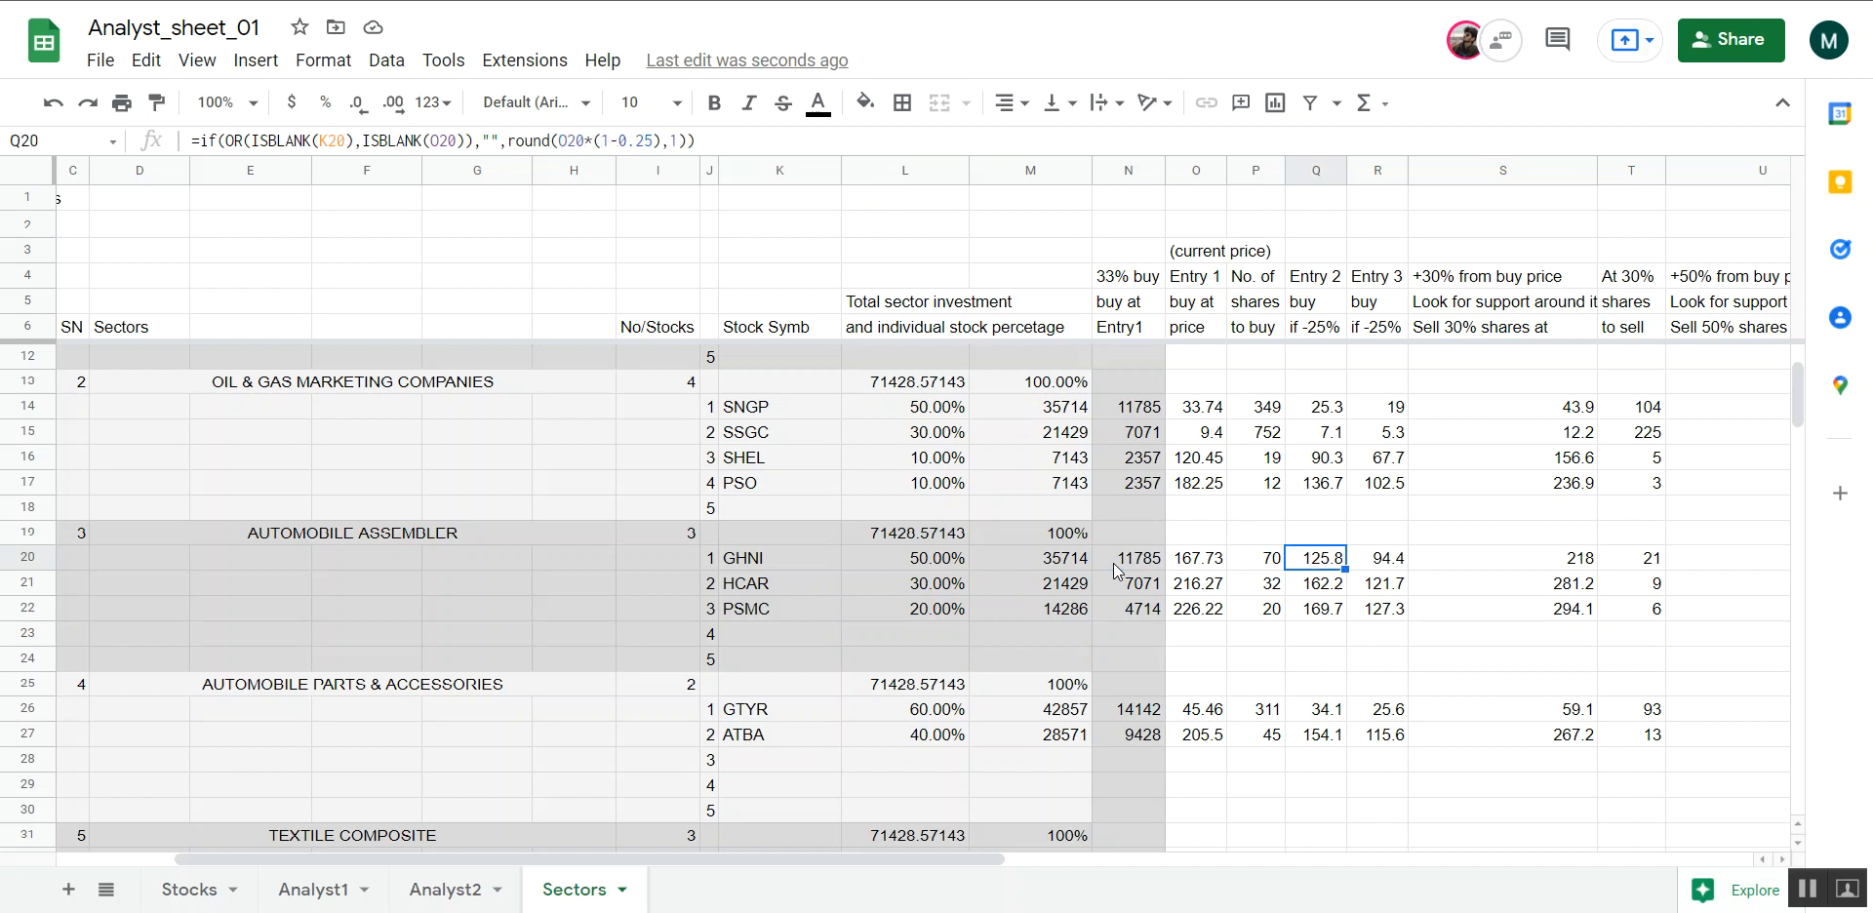
key("Left")
key("Left")
key("Left")
key("Left")
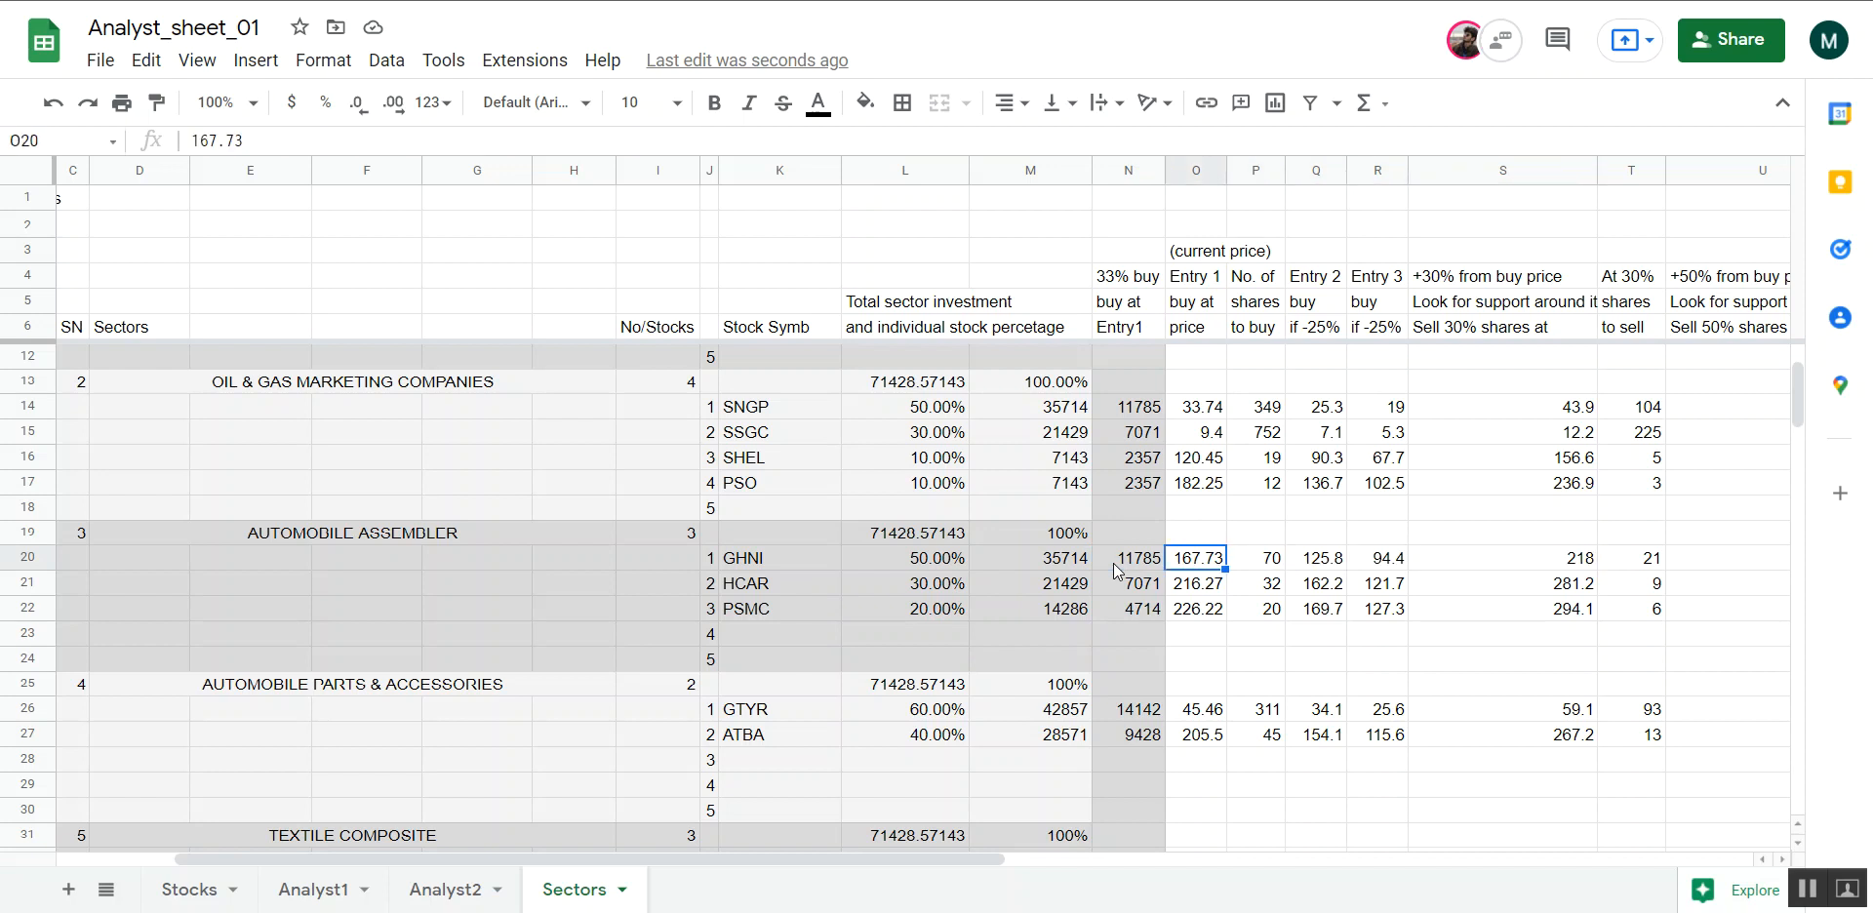
key("Left")
key("Left")
key("Left")
key("Right")
key("Right")
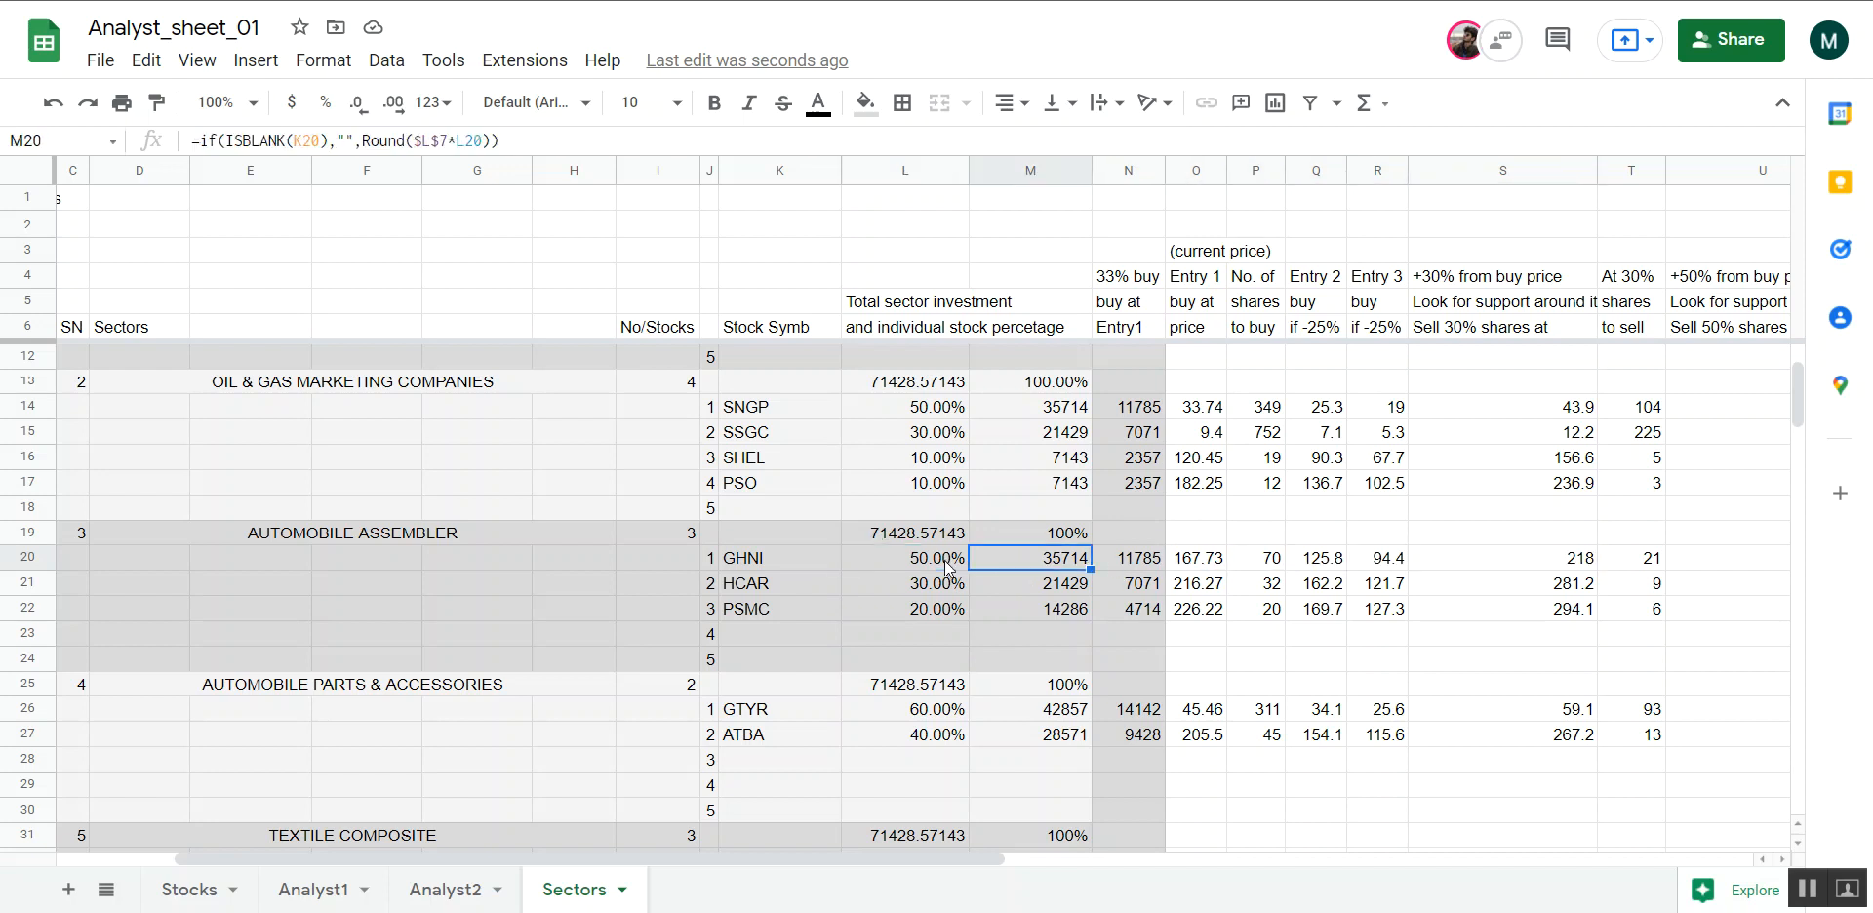
key("Left")
key("Left")
key("Left")
key("Right")
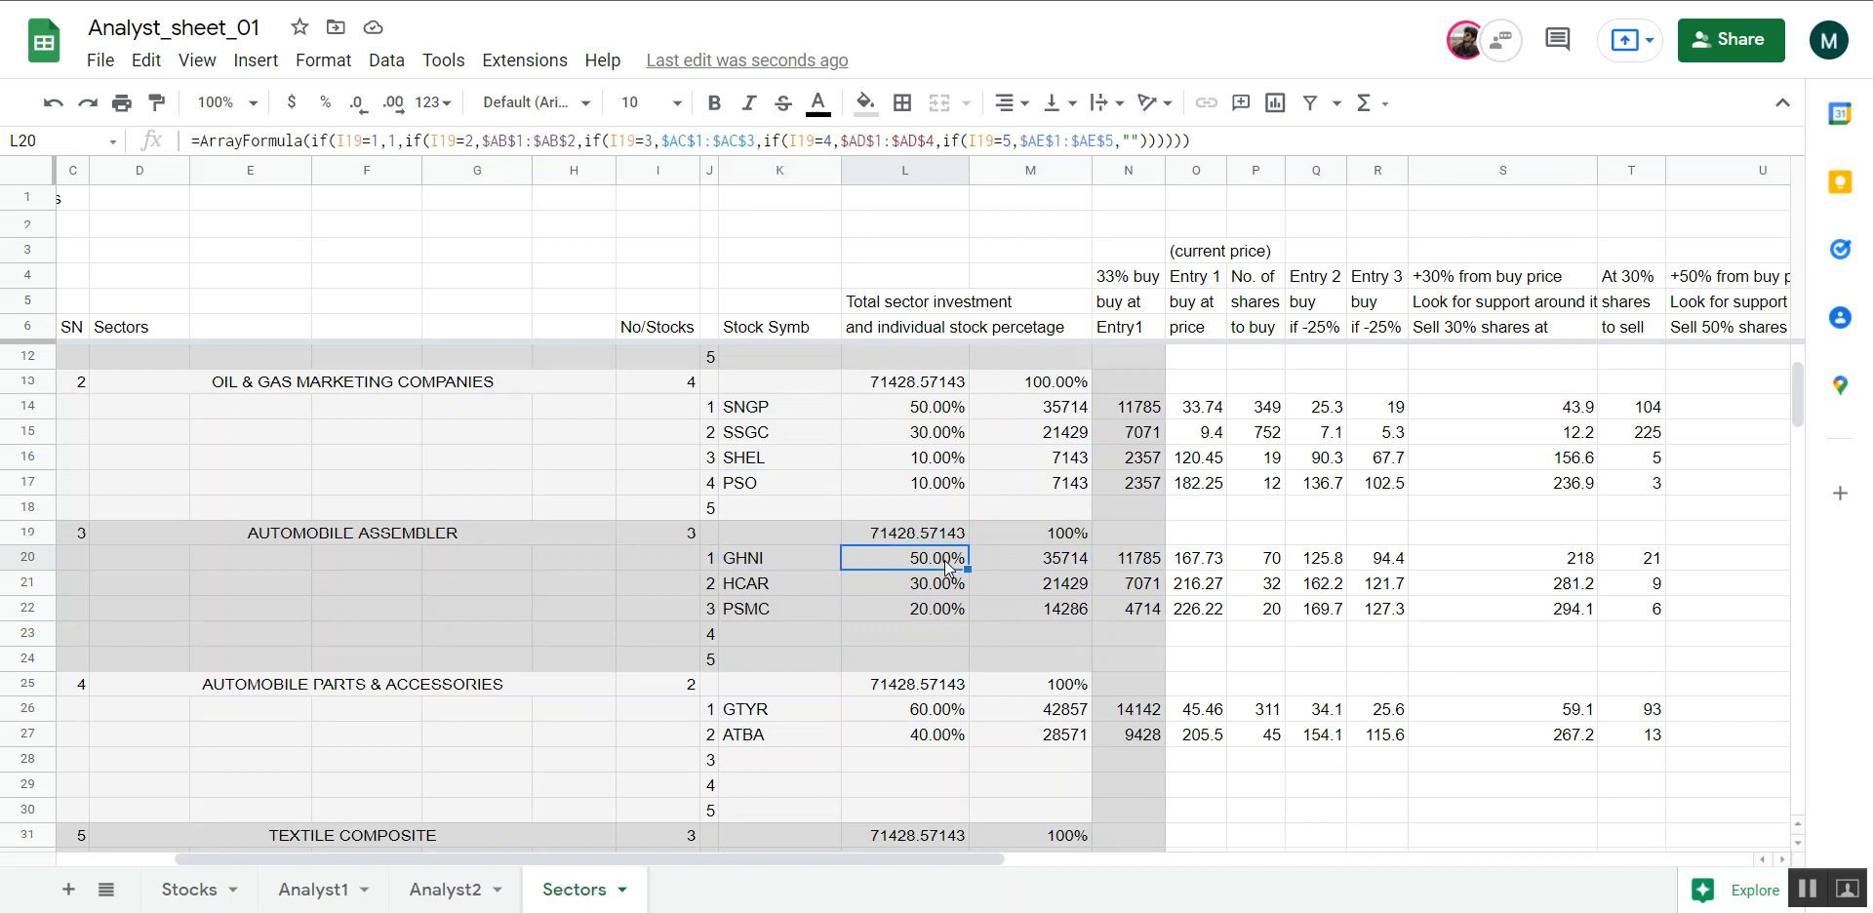
key("Down")
key("Down")
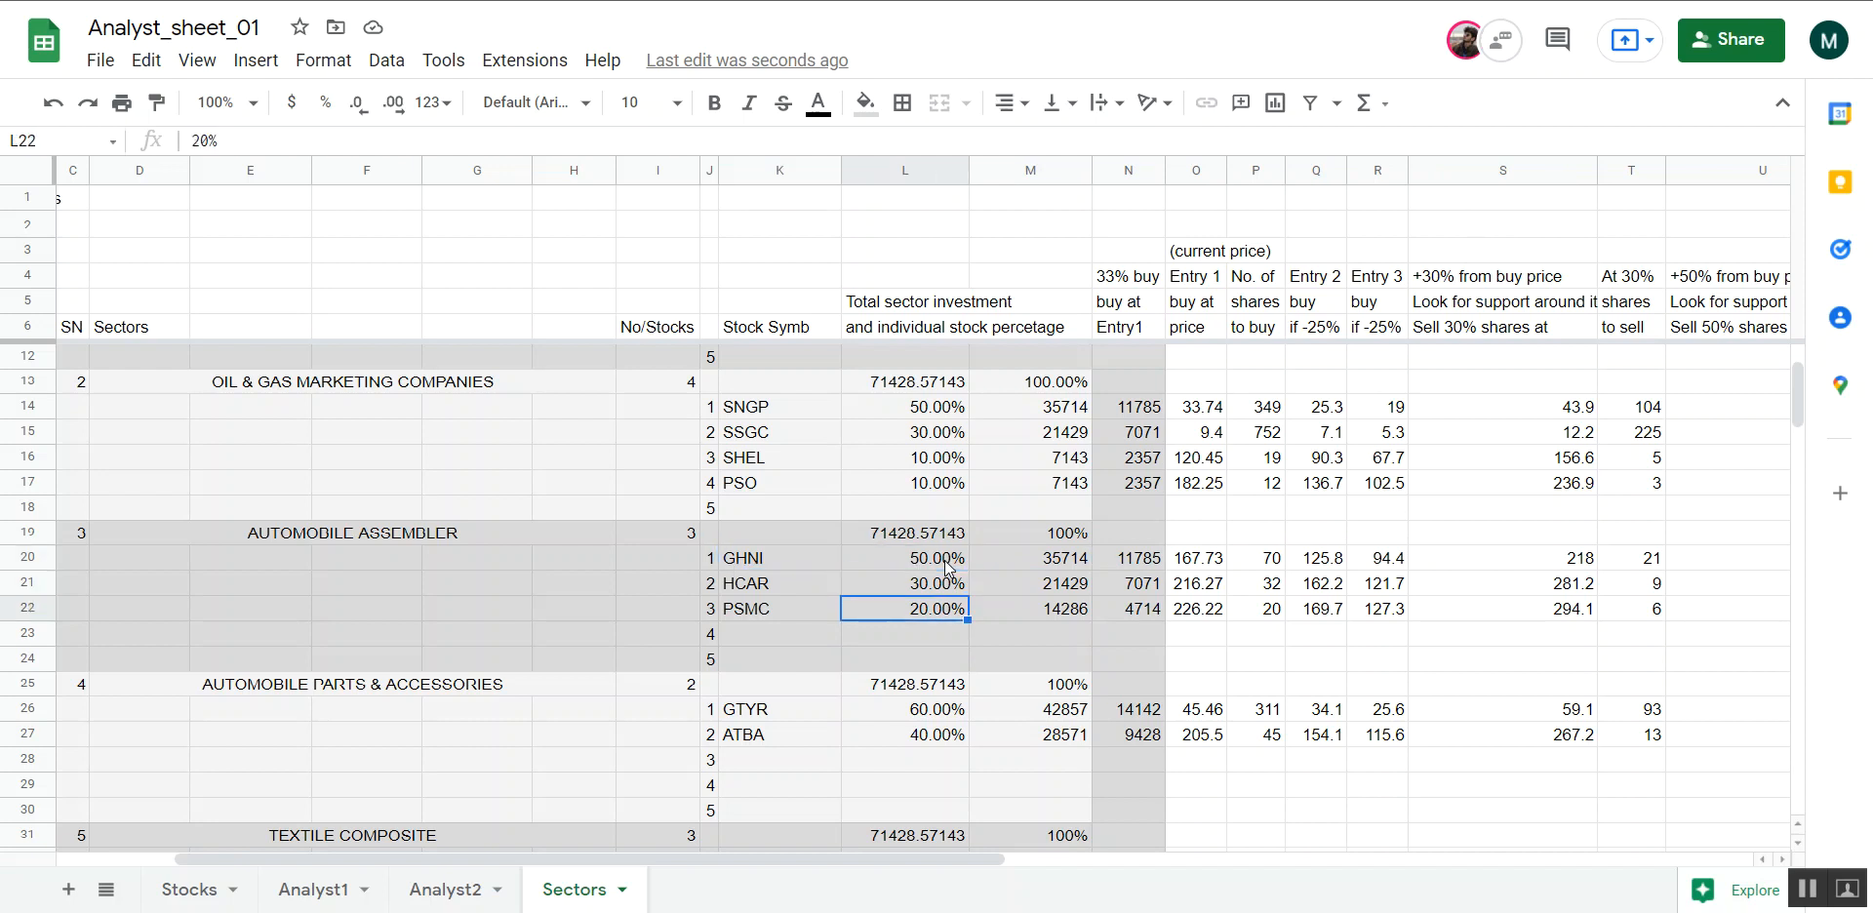
scroll(944, 560, "down", 3)
scroll(944, 560, "up", 4)
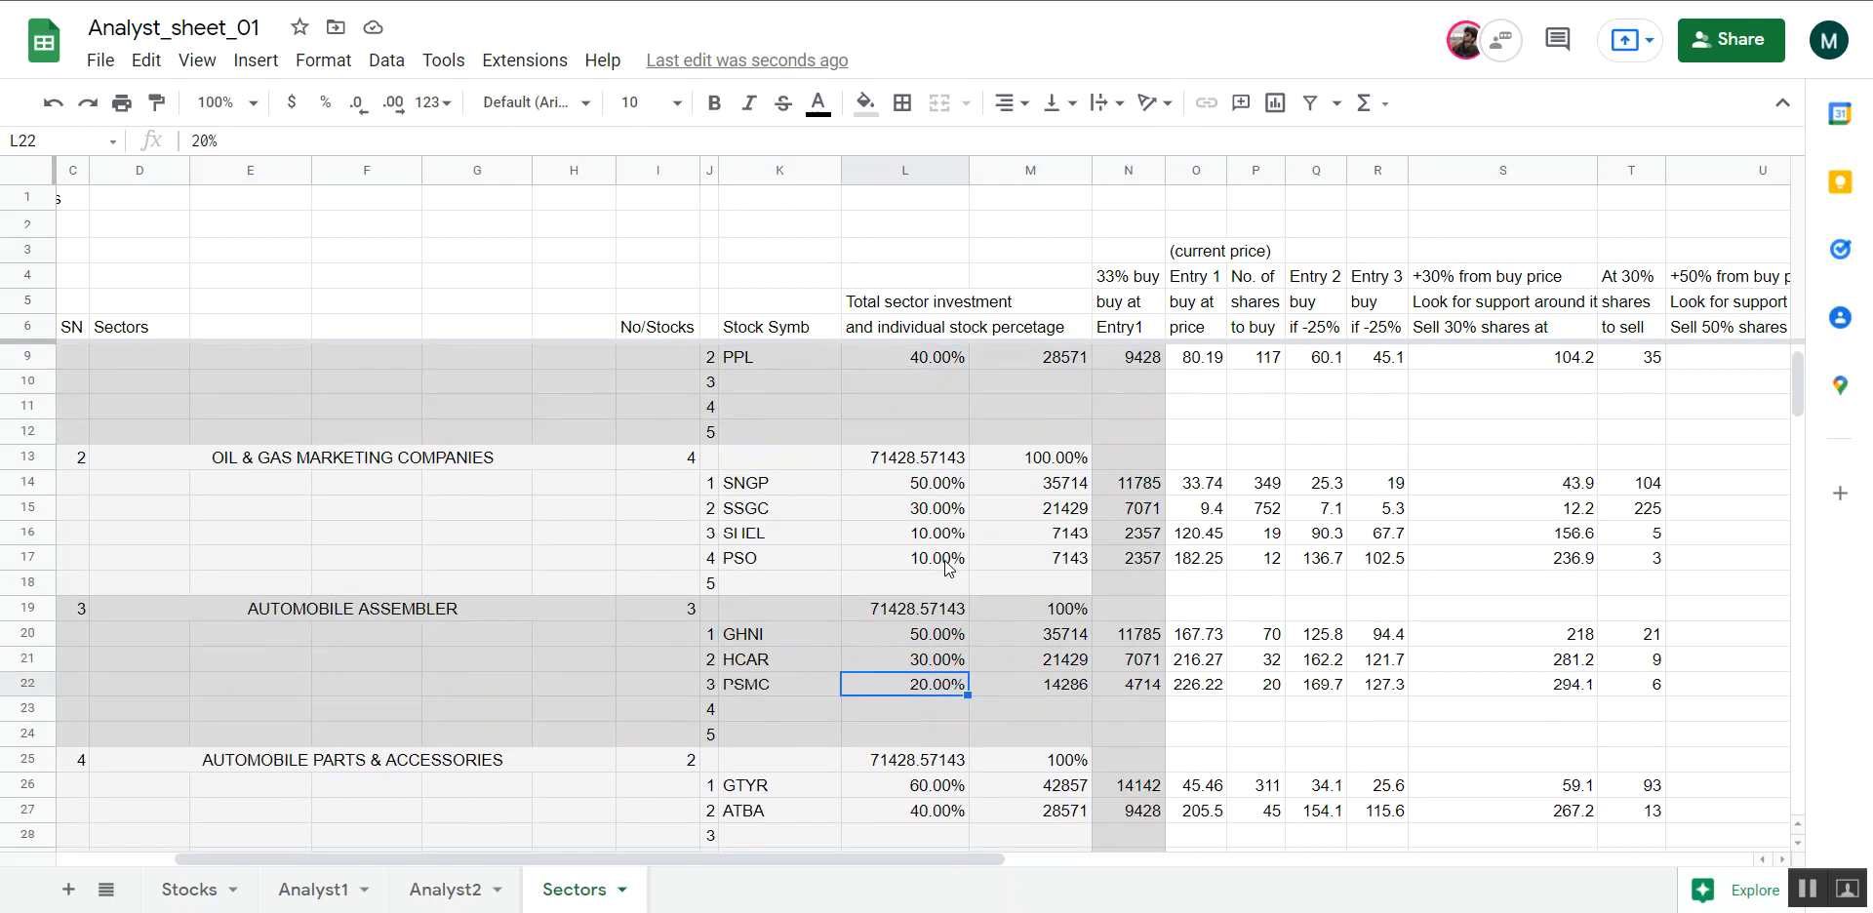
scroll(946, 566, "up", 1)
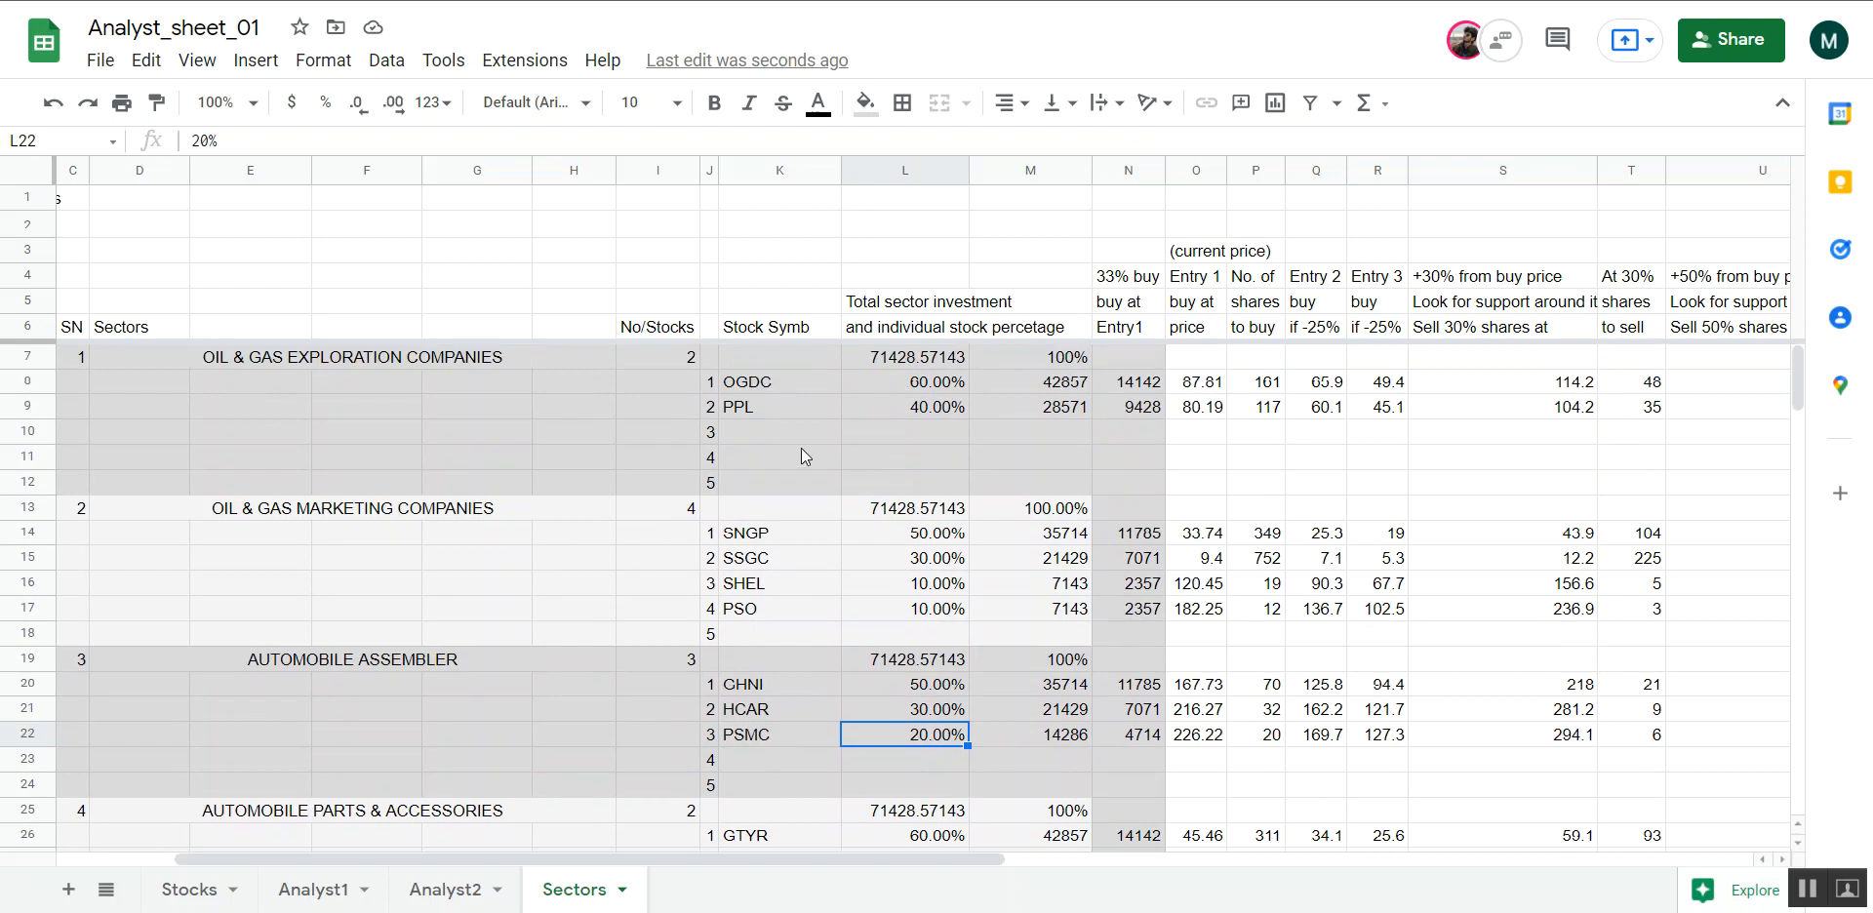
Examine how total investment and active sectors determine the sector investment for the oil and gas exploration and marketing blocks
scroll(800, 450, "left", 3)
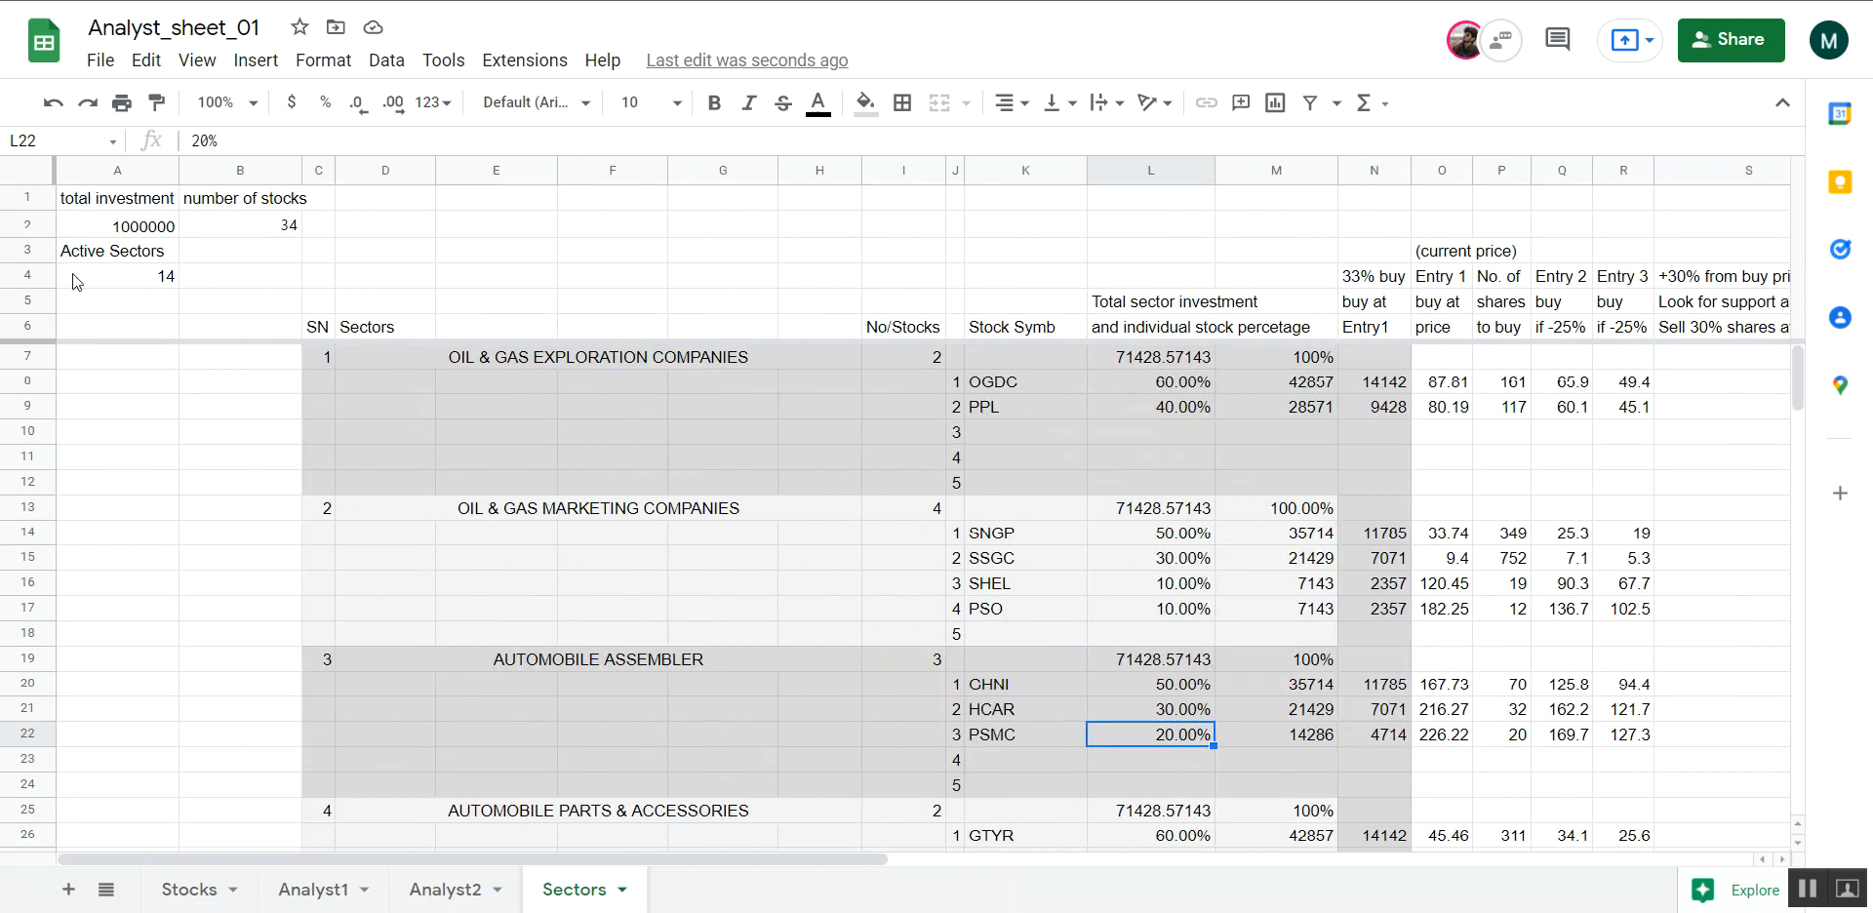
left_click(109, 205)
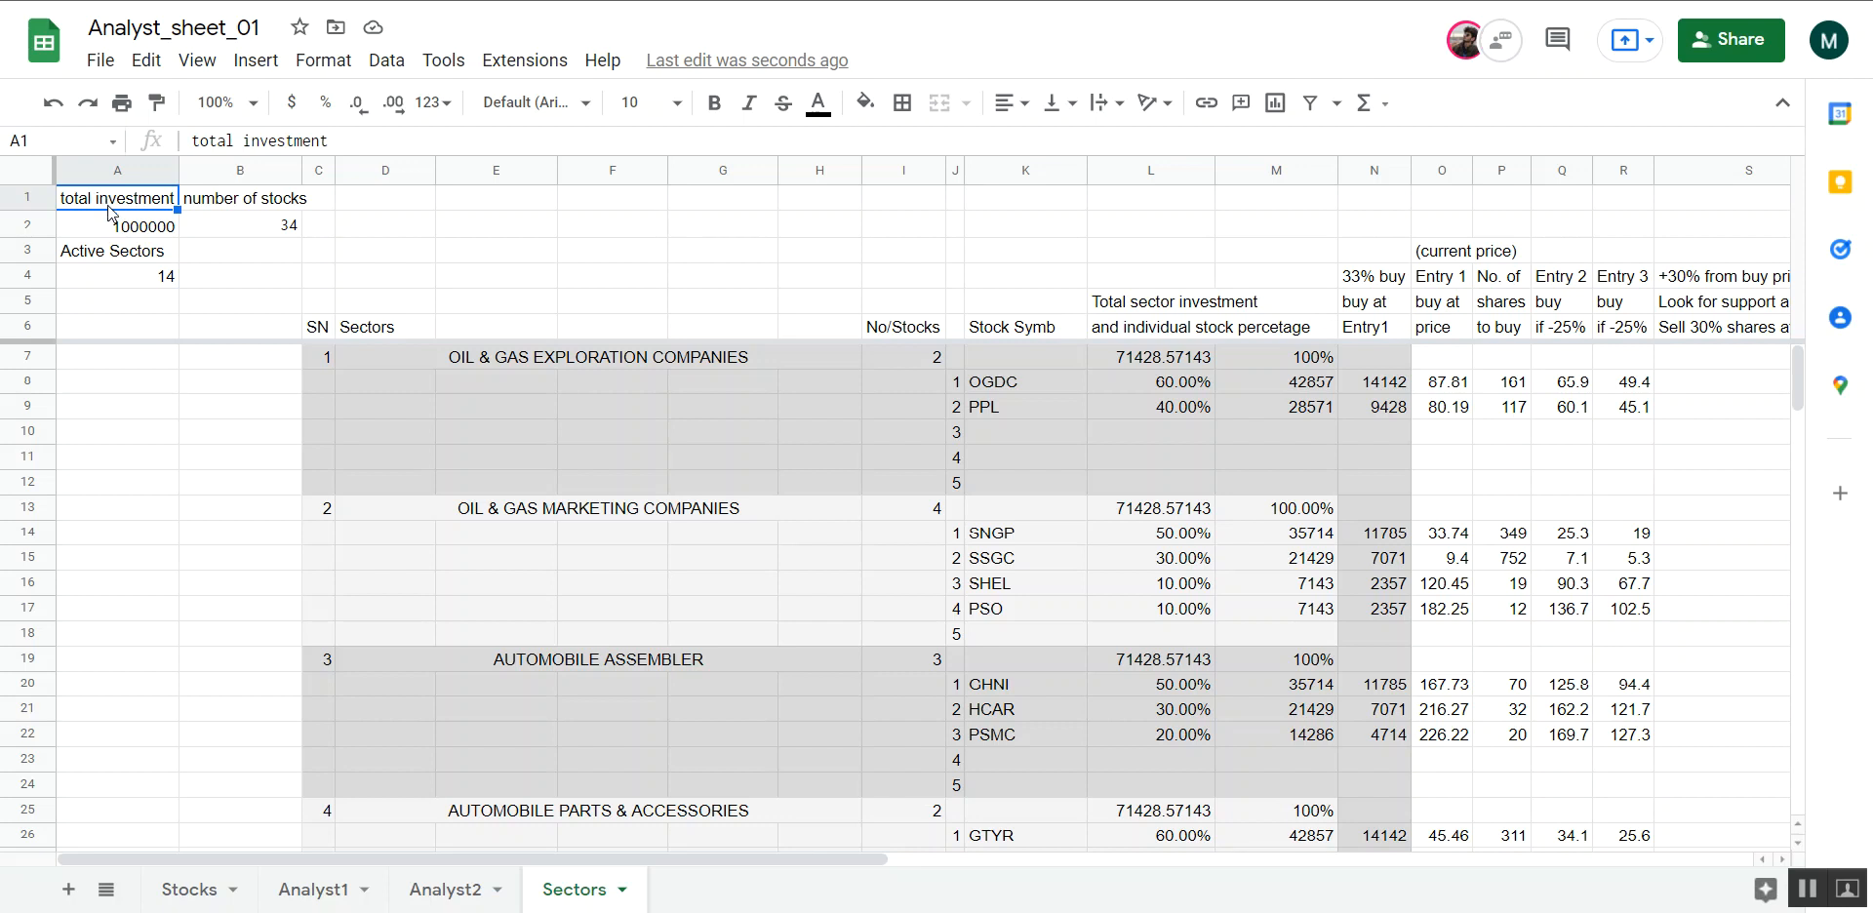
left_click(115, 225)
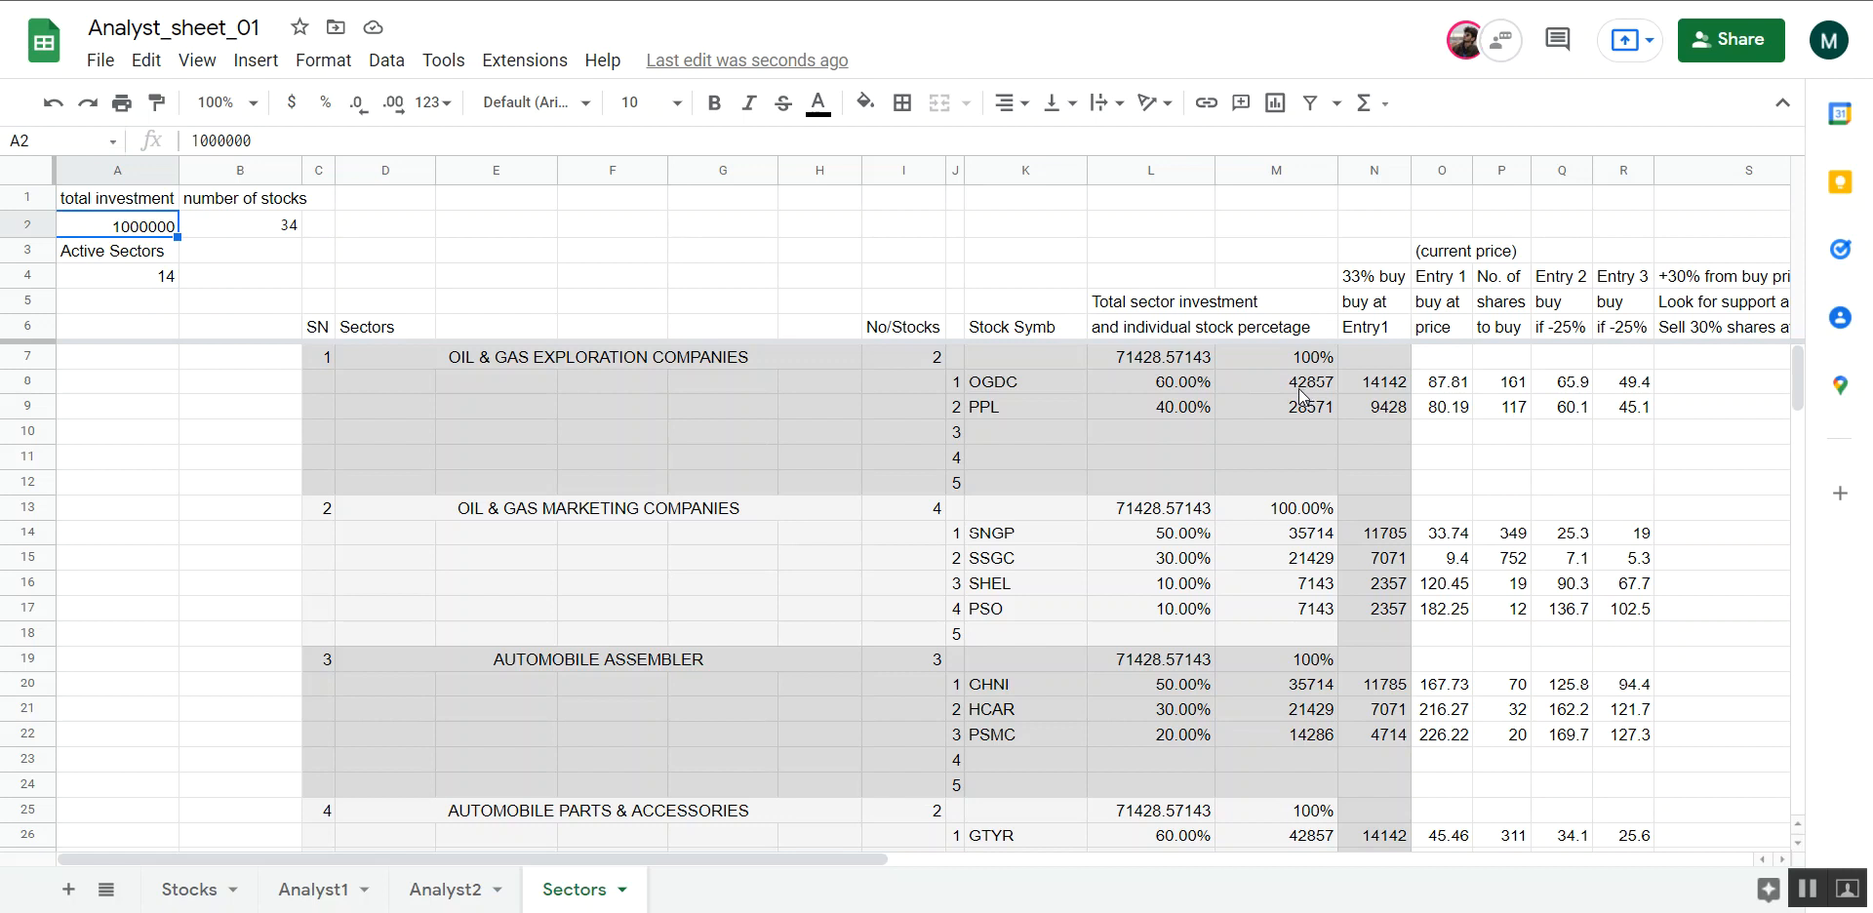
left_click(1154, 357)
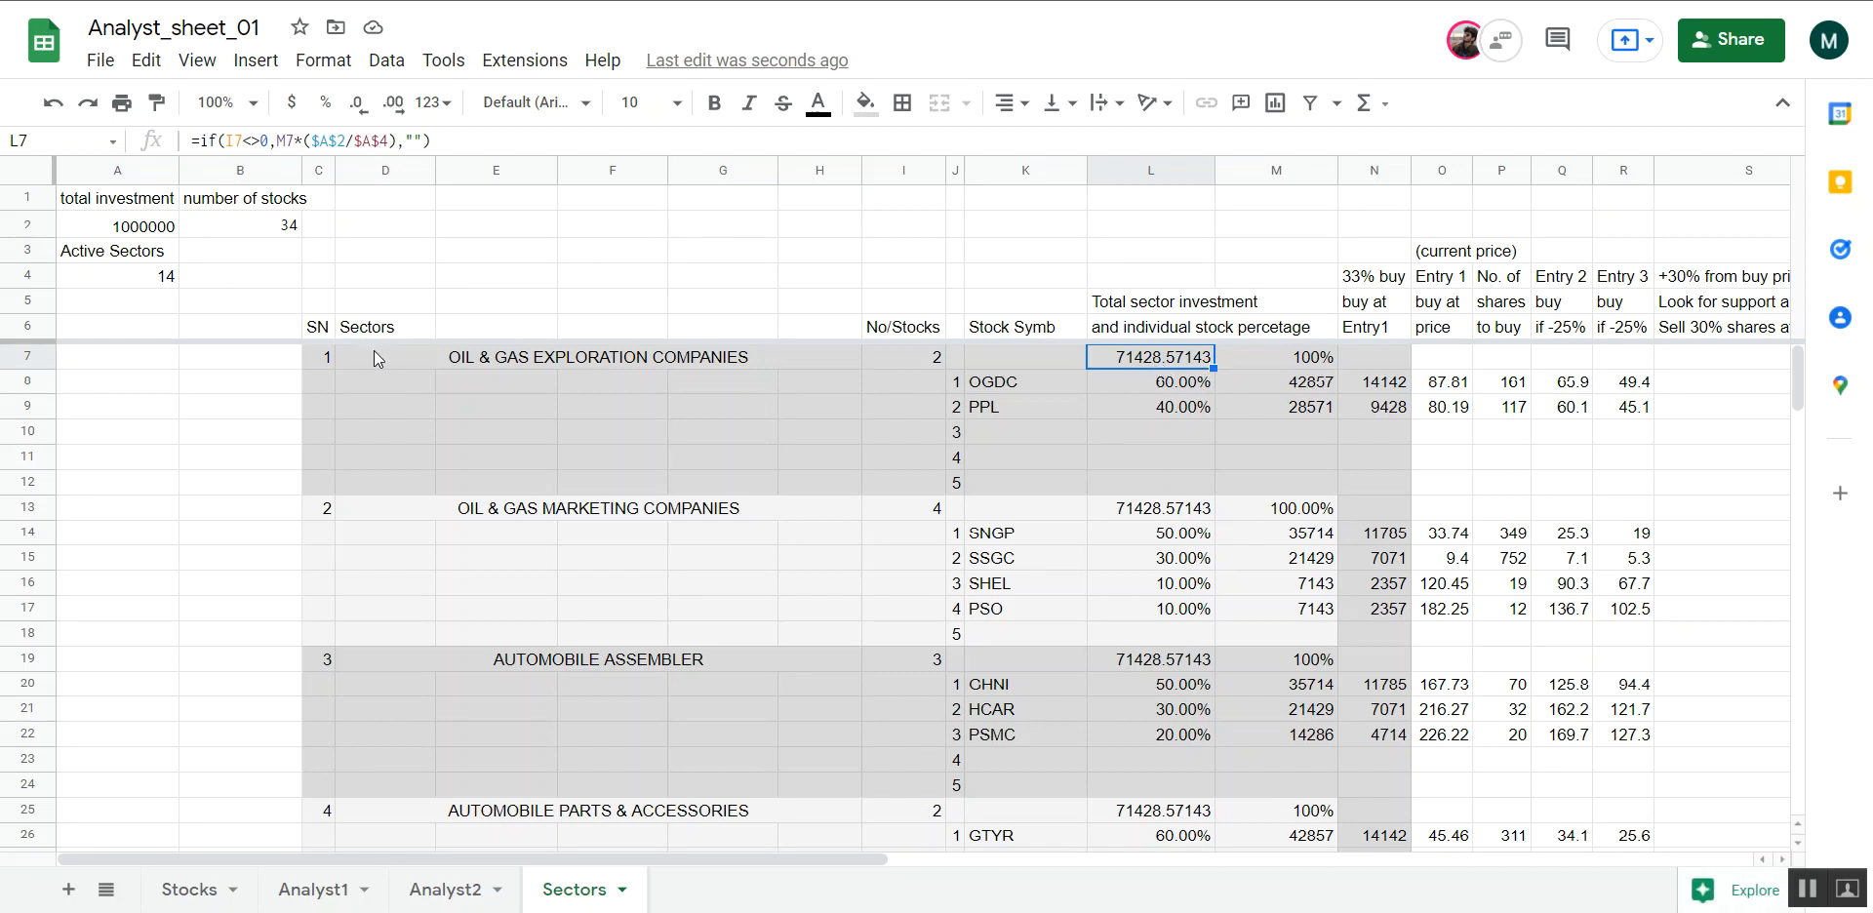
left_click_drag(320, 359, 1386, 495)
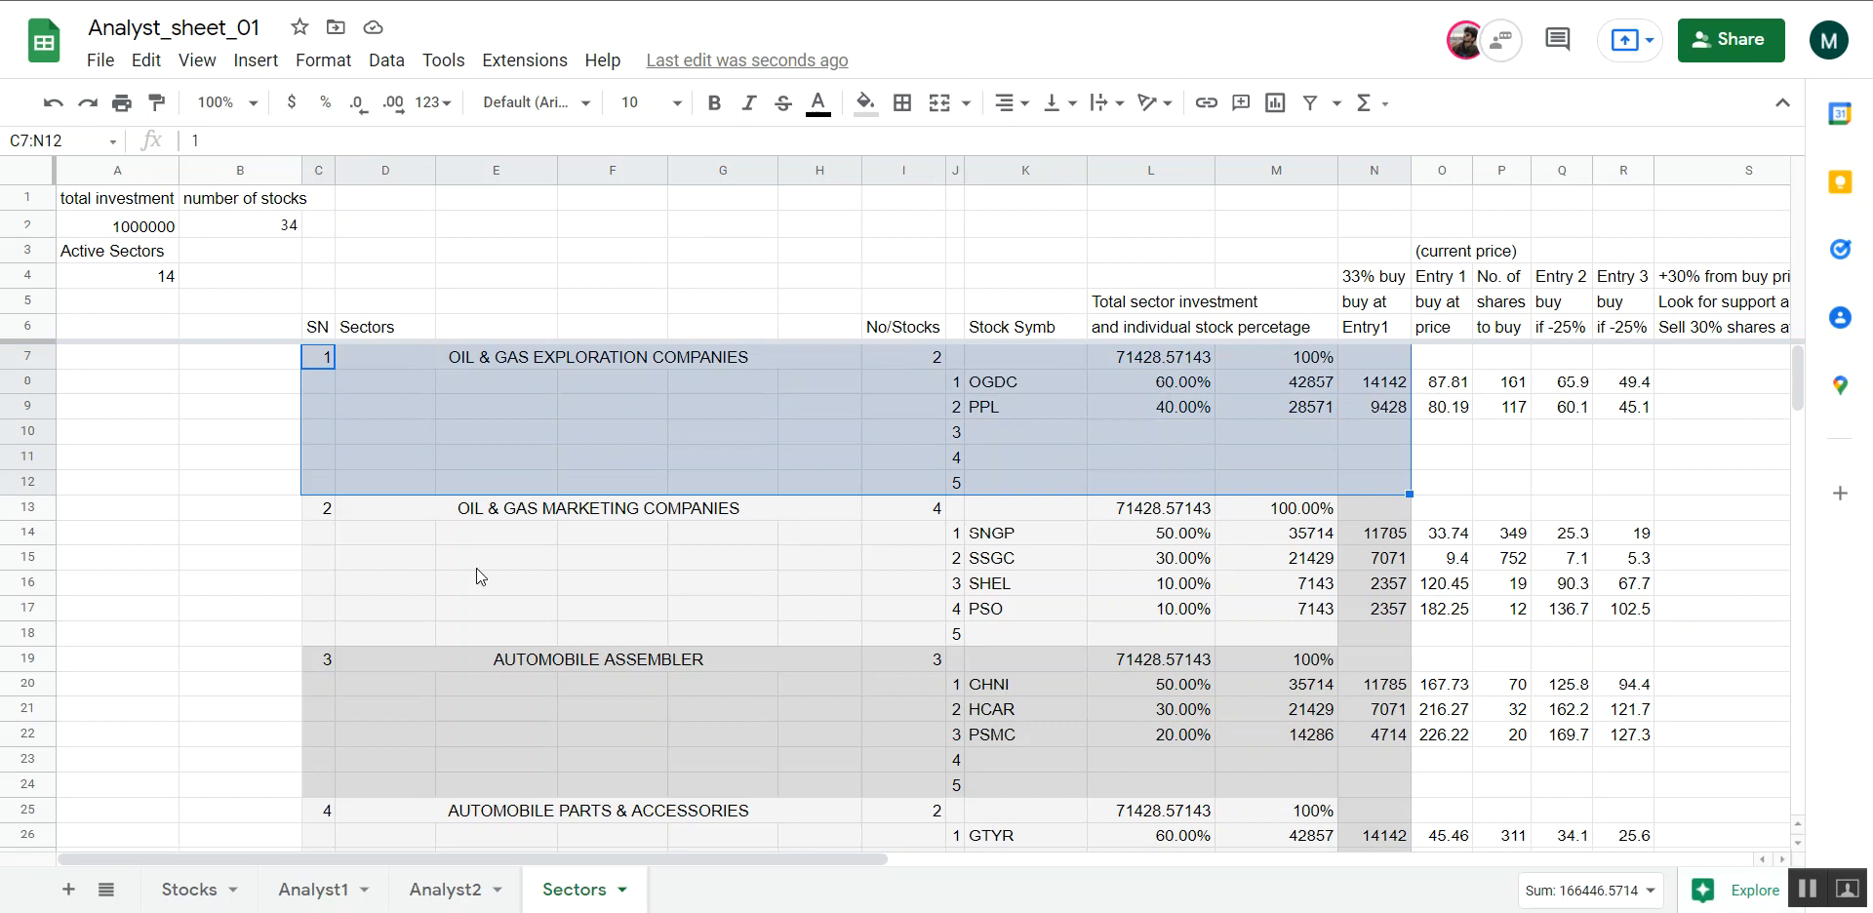
left_click_drag(327, 515, 1374, 644)
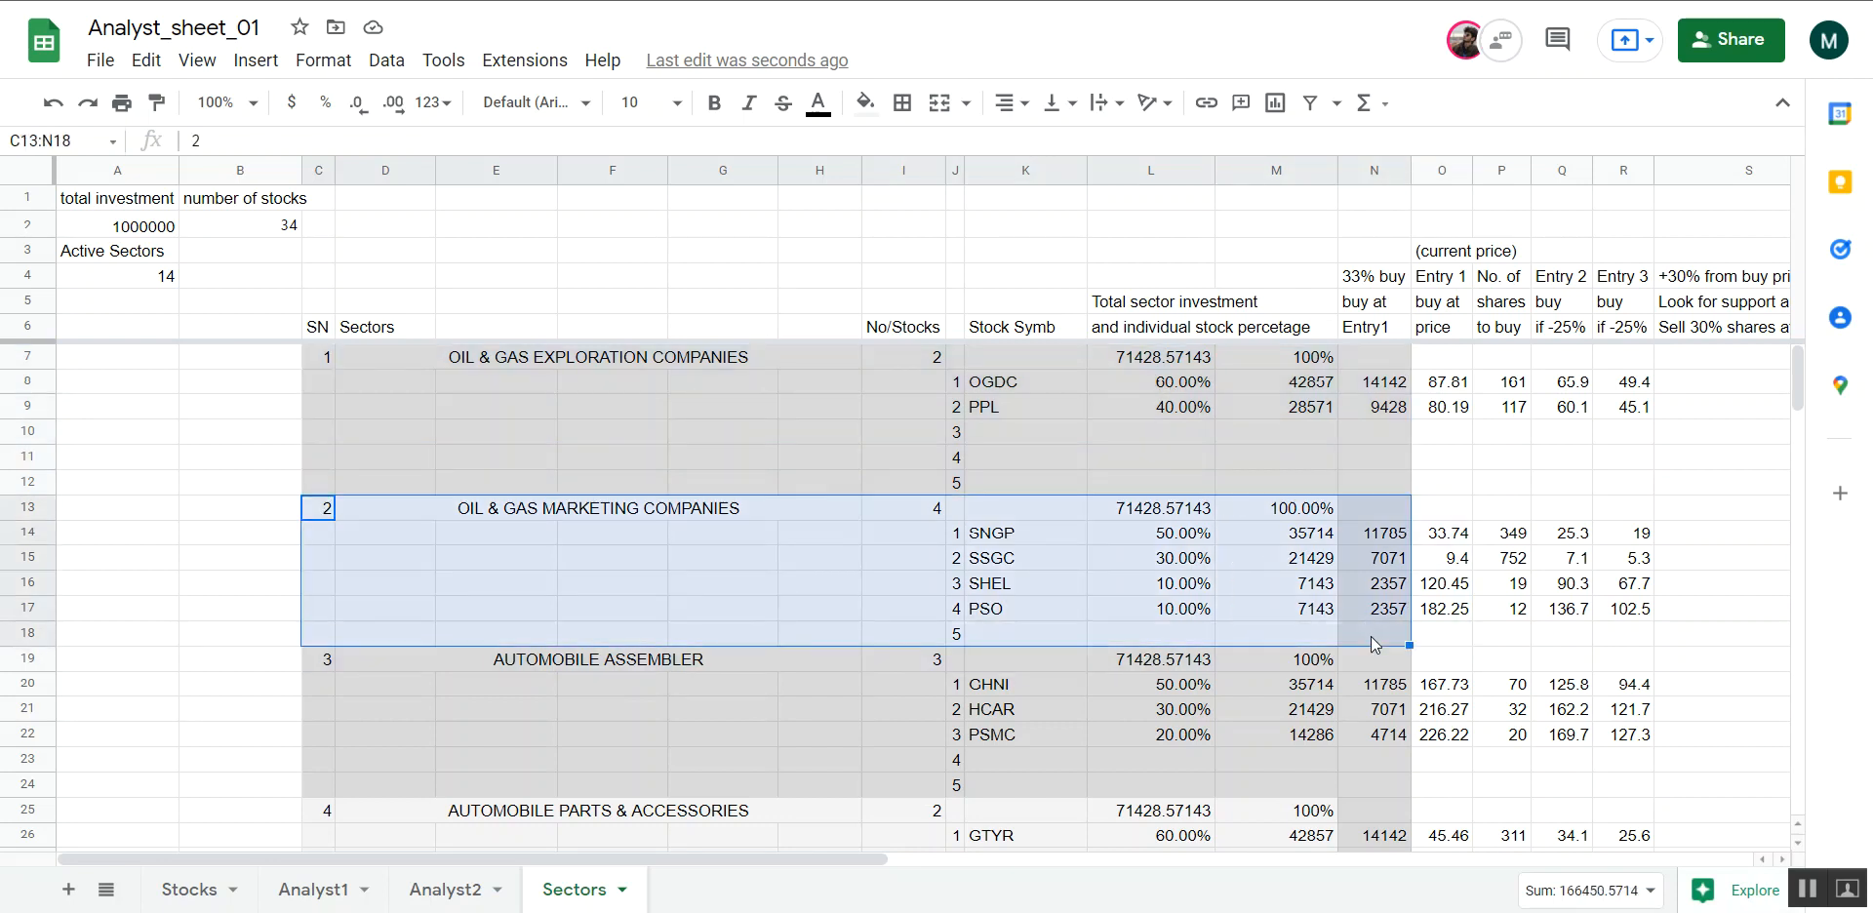
left_click(1232, 416)
left_click(1183, 367)
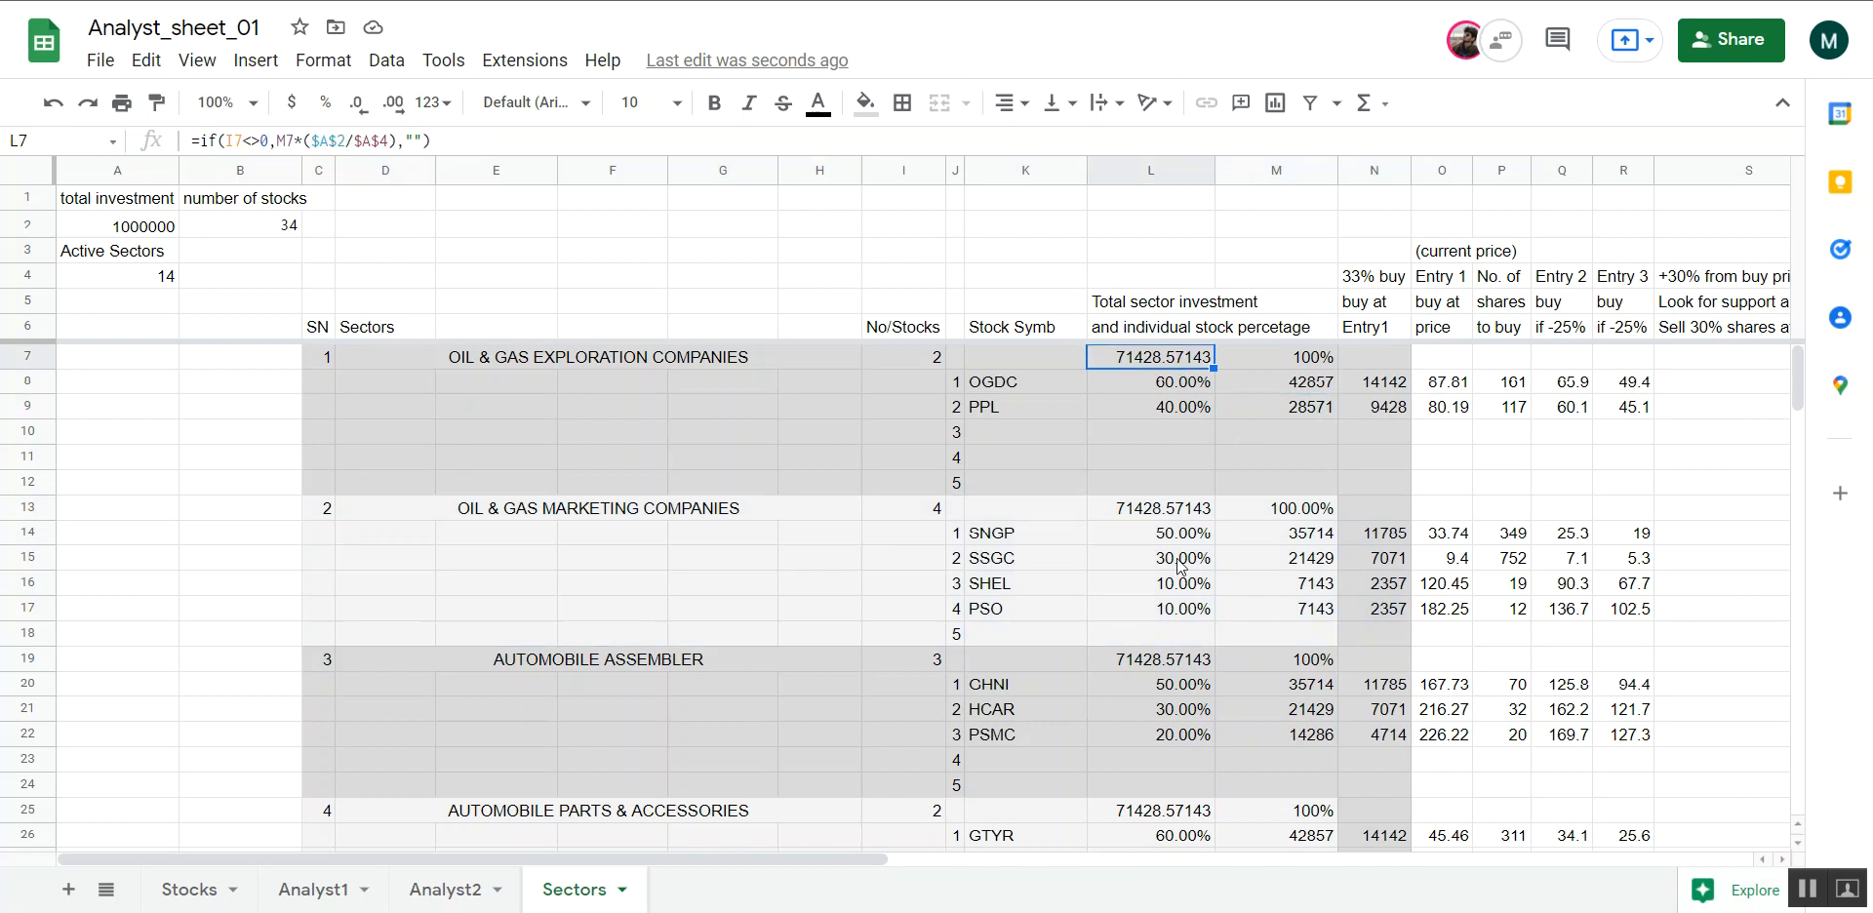
left_click(1176, 511)
left_click(1141, 363)
left_click(143, 279)
left_click(143, 228)
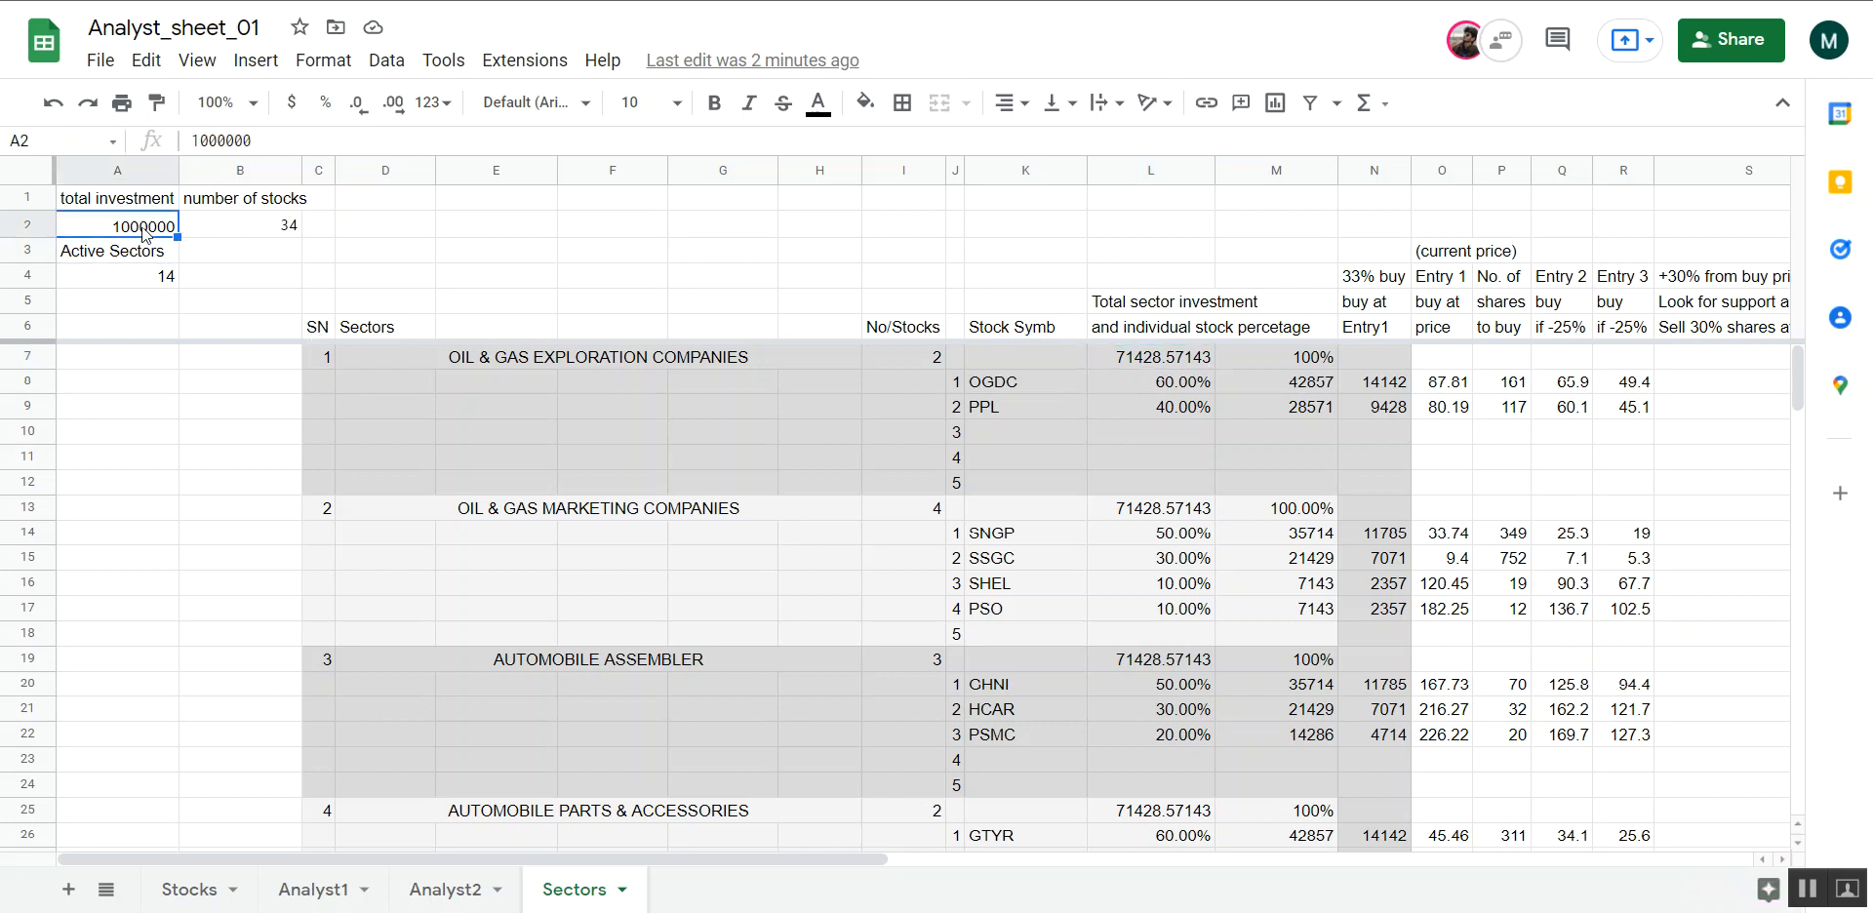
left_click(152, 279)
left_click(1188, 361)
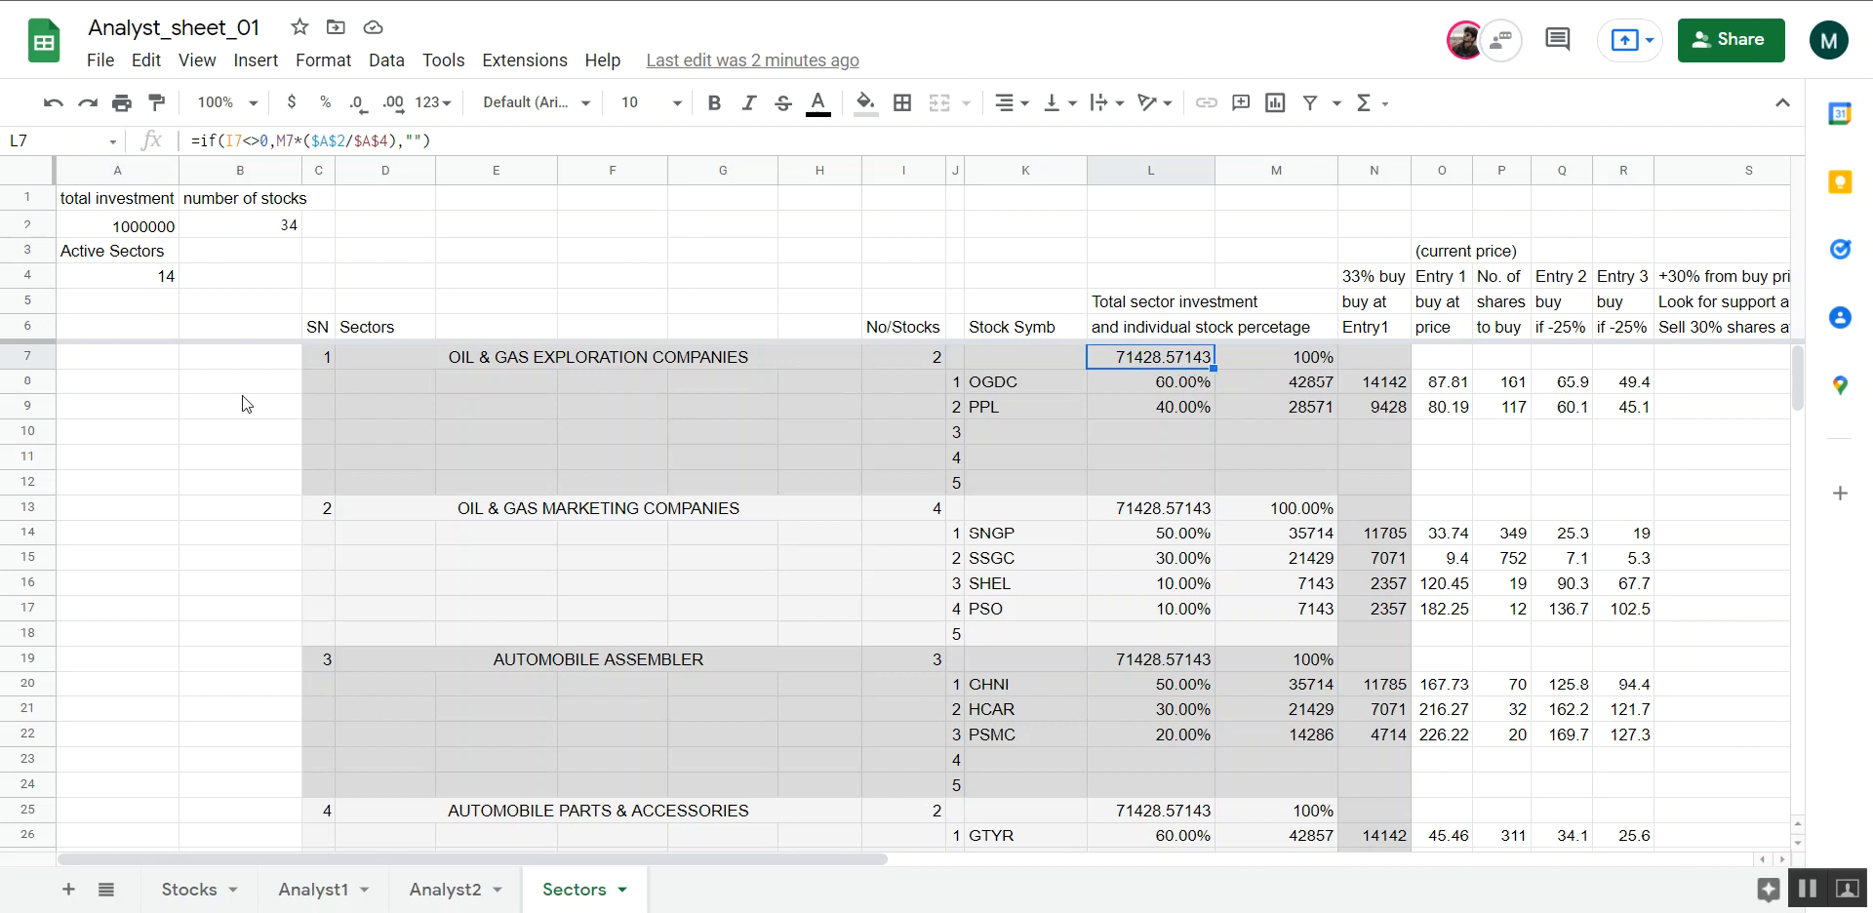
Set the total investment in cell A2 of the Sectors sheet to 500000
left_click(144, 227)
left_click(264, 140)
key("BackSpace")
key("BackSpace")
key("BackSpace")
key("BackSpace")
key("BackSpace")
key("BackSpace")
key("BackSpace")
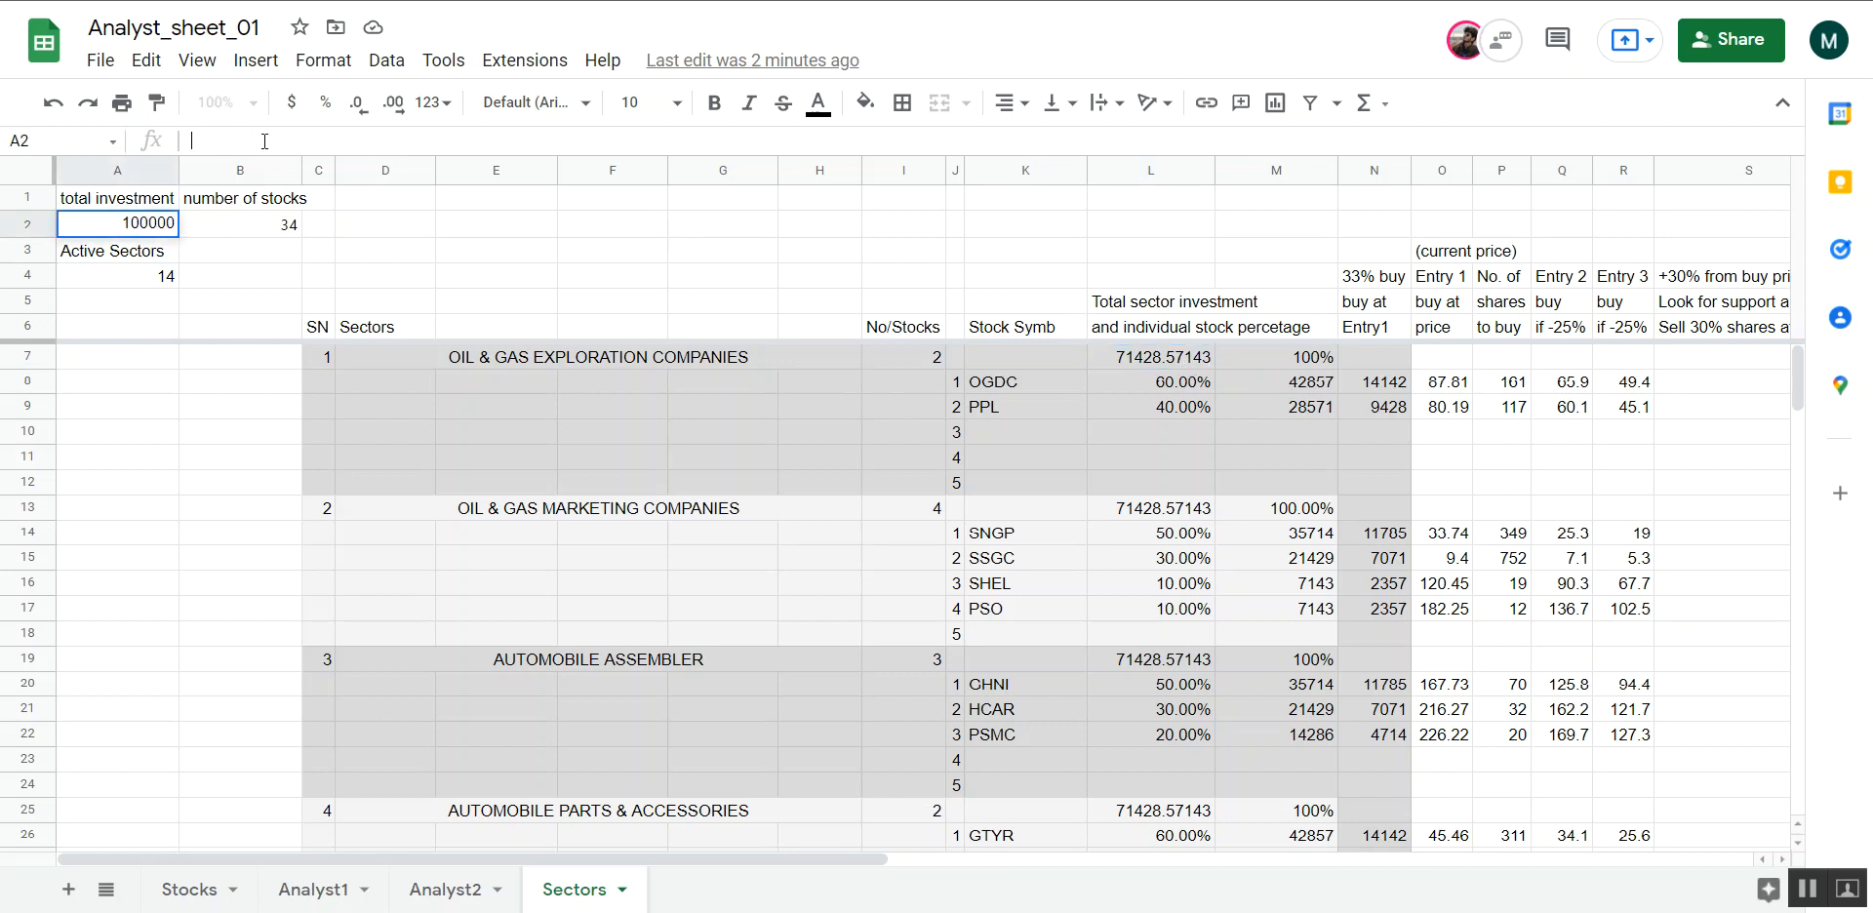
type("500000")
key("Return")
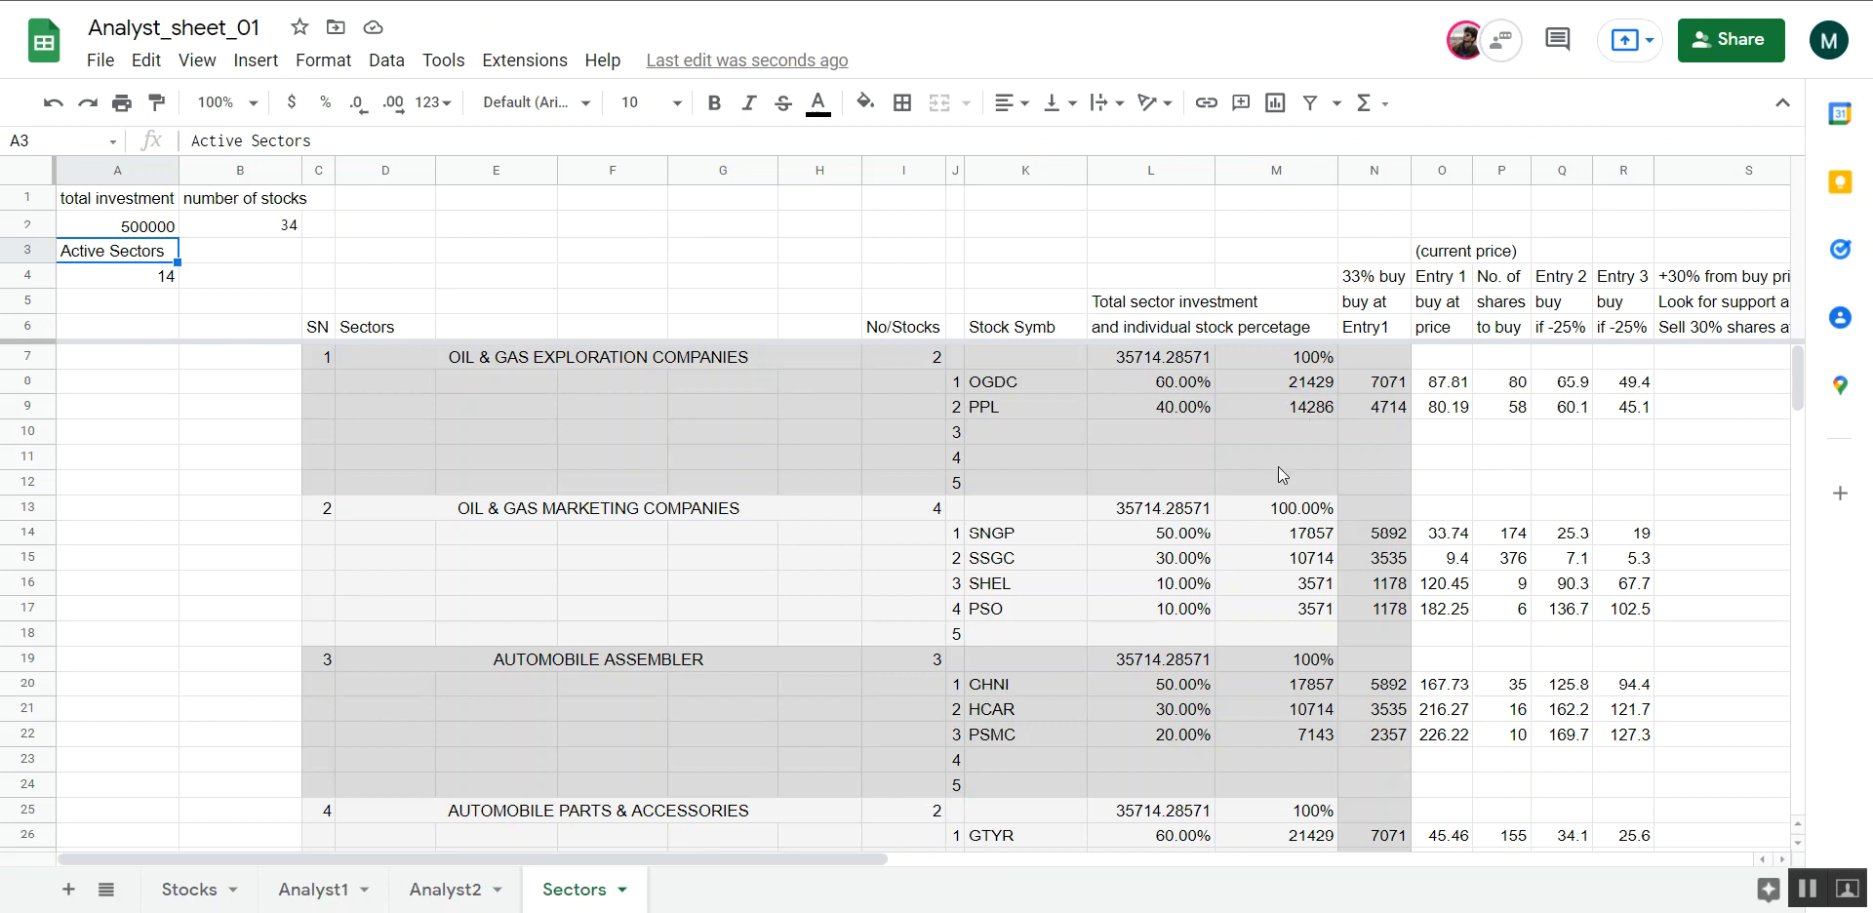
Review the recalculated stock amounts, entry prices and the +30%, +50% and +80% sell targets, ending at the oil and gas exploration symbols
left_click(1281, 414)
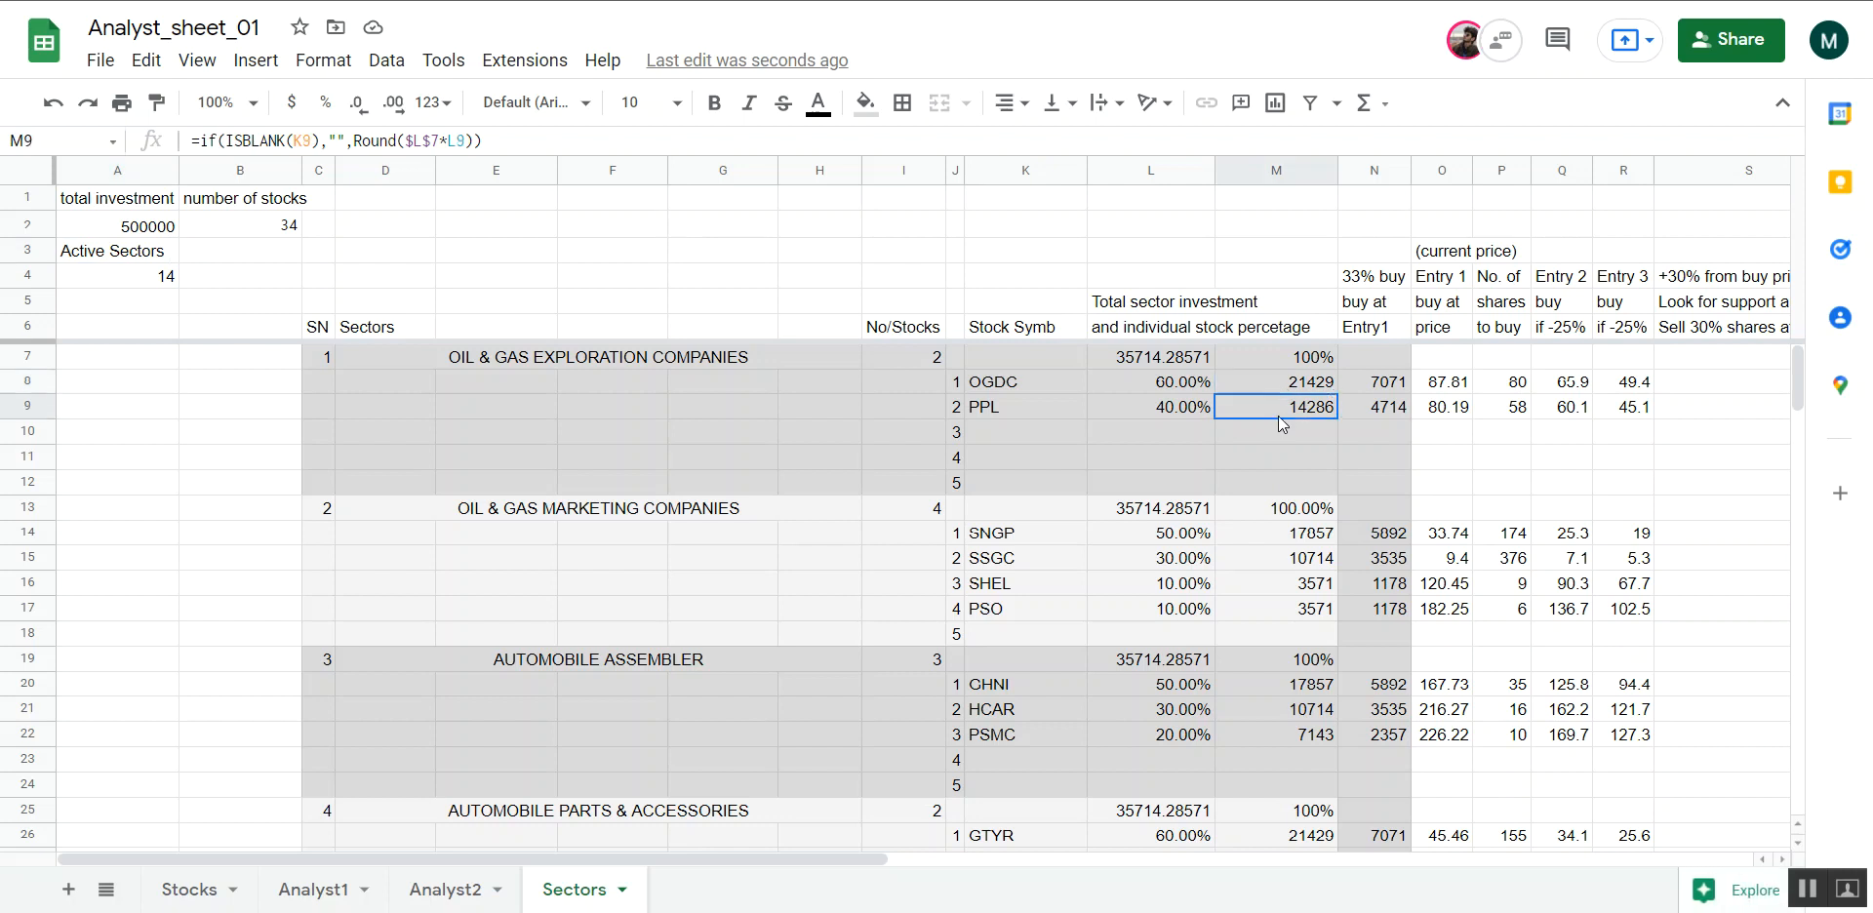
left_click(1281, 389)
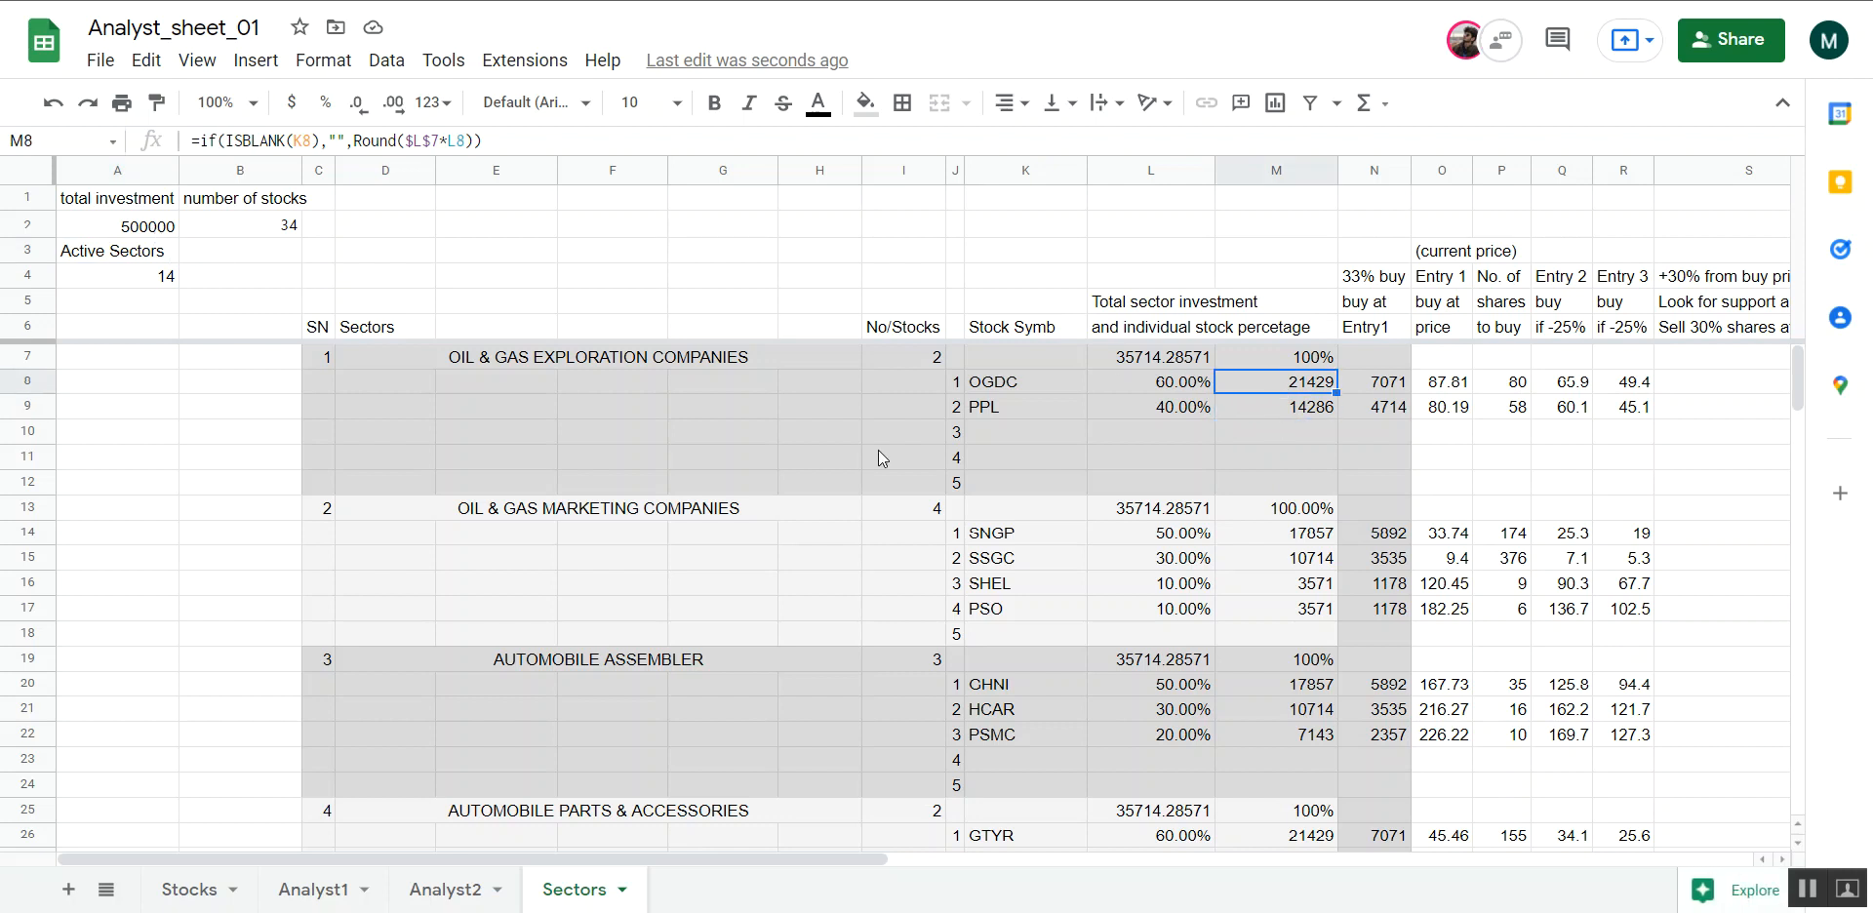
scroll(1078, 512, "right", 2)
scroll(1404, 431, "right", 10)
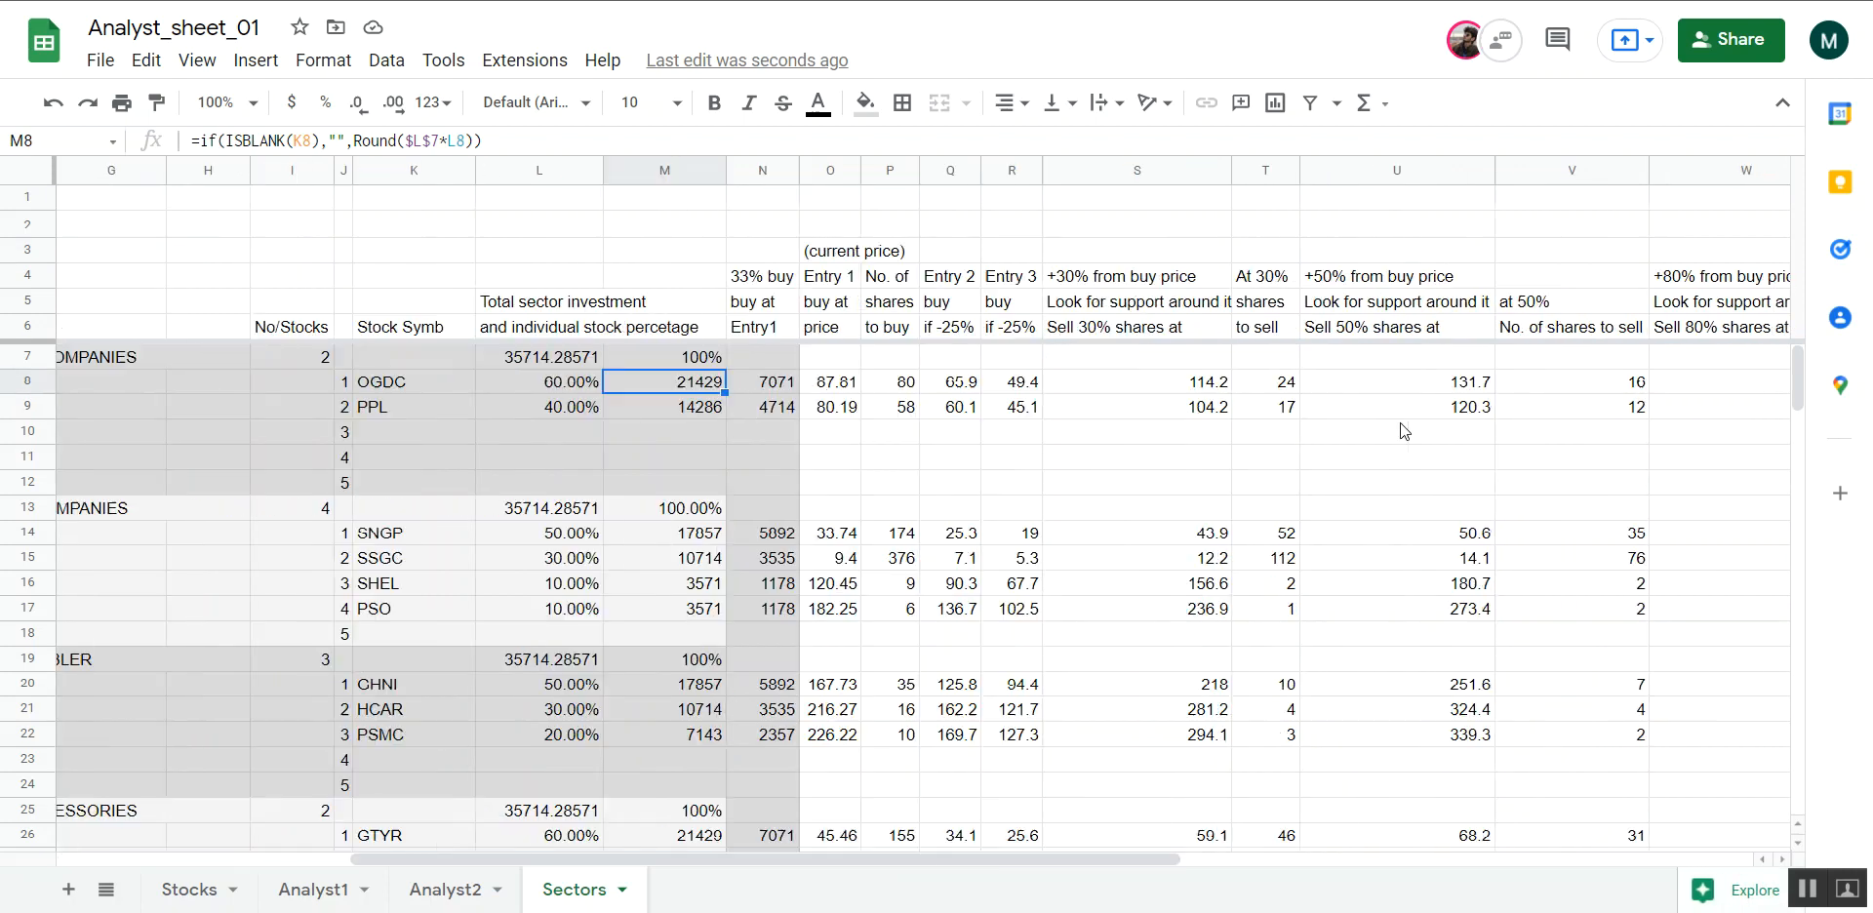
scroll(1404, 431, "left", 9)
scroll(1401, 424, "right", 5)
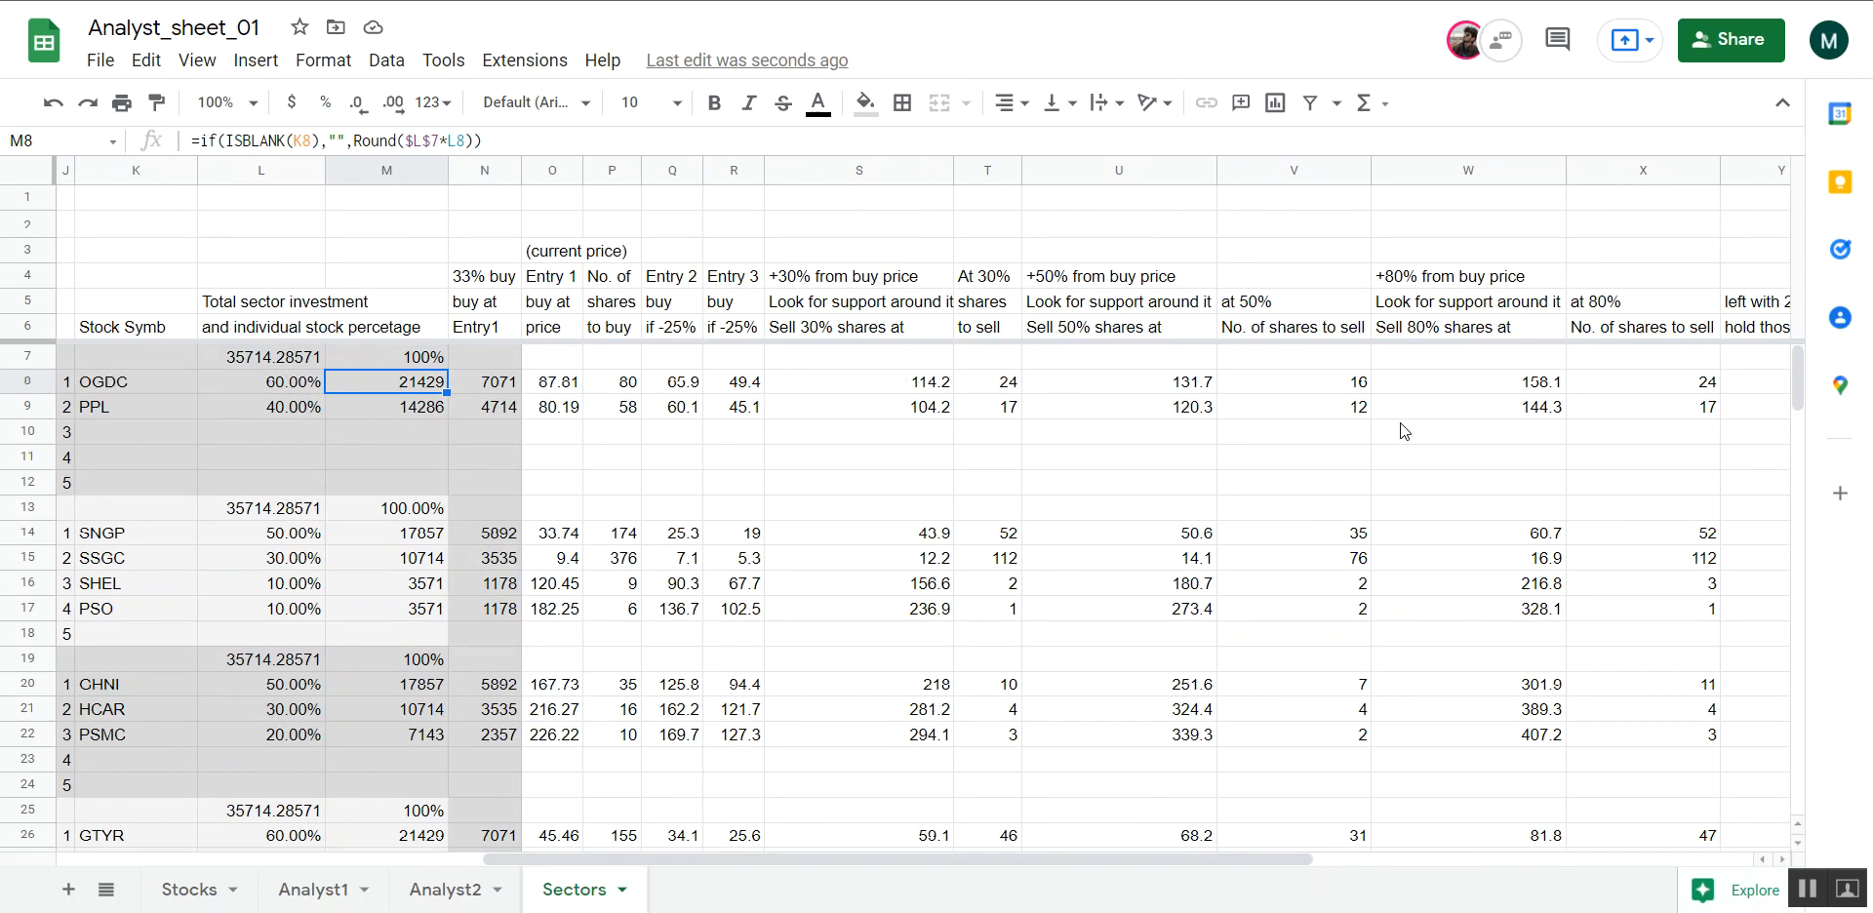
scroll(1400, 423, "left", 5)
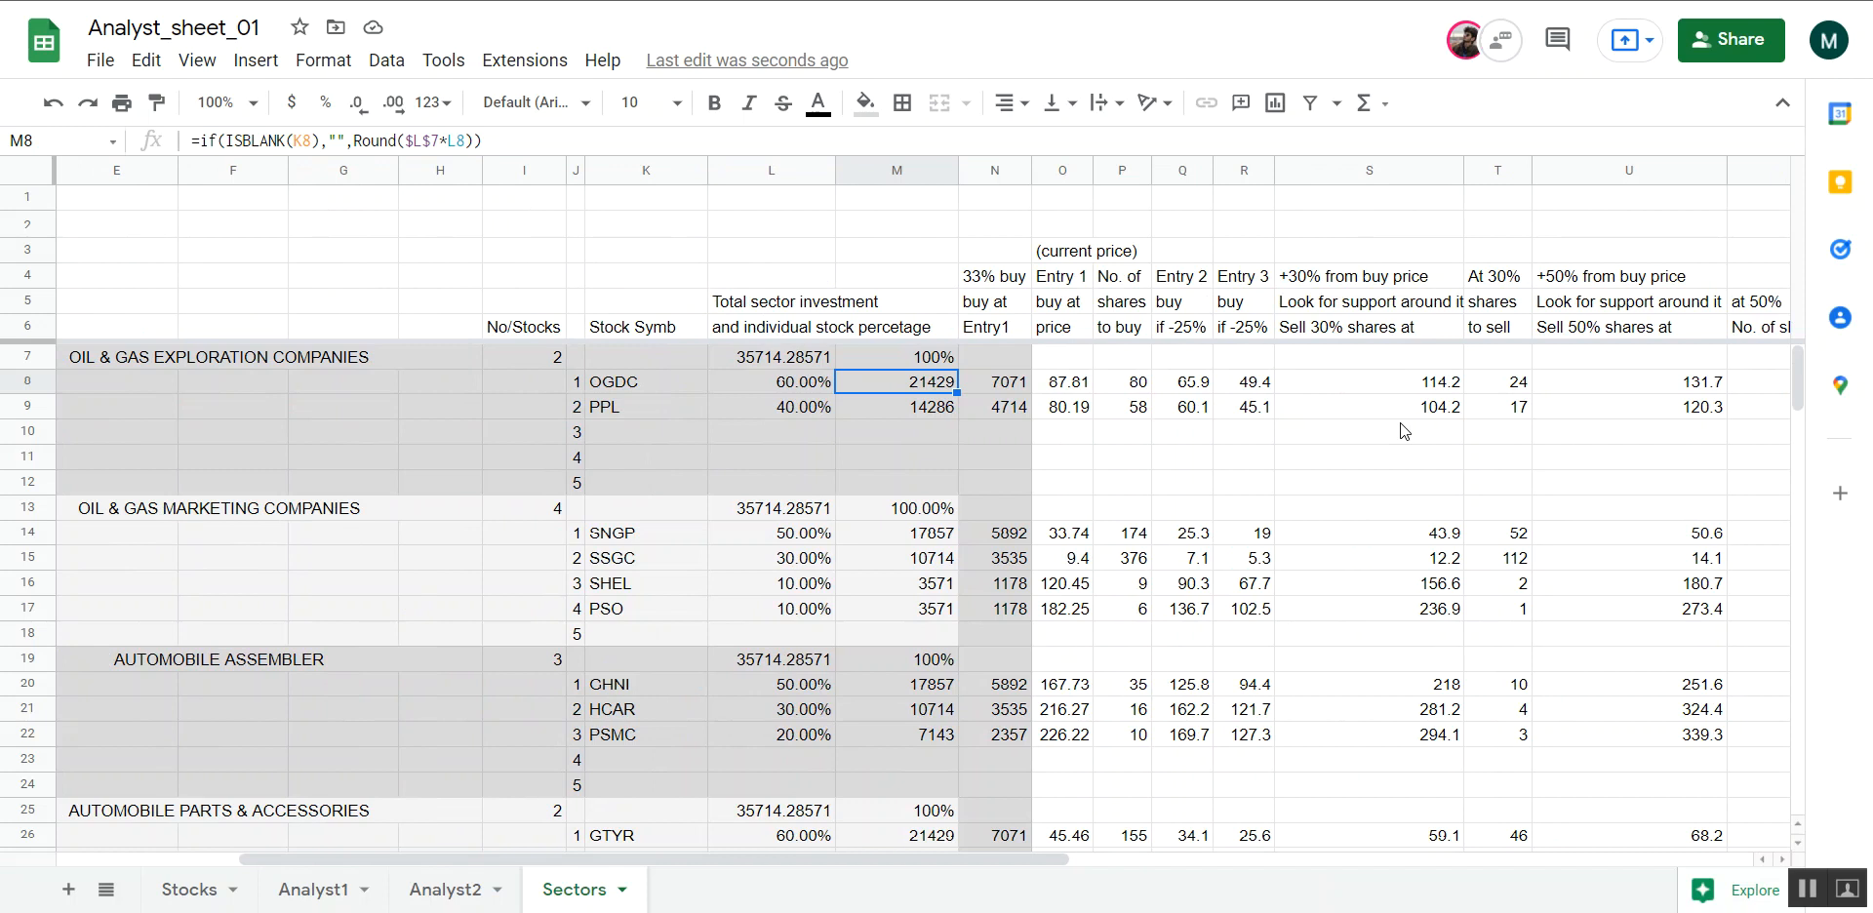
scroll(954, 488, "down", 3)
scroll(954, 488, "up", 3)
left_click_drag(642, 390, 642, 492)
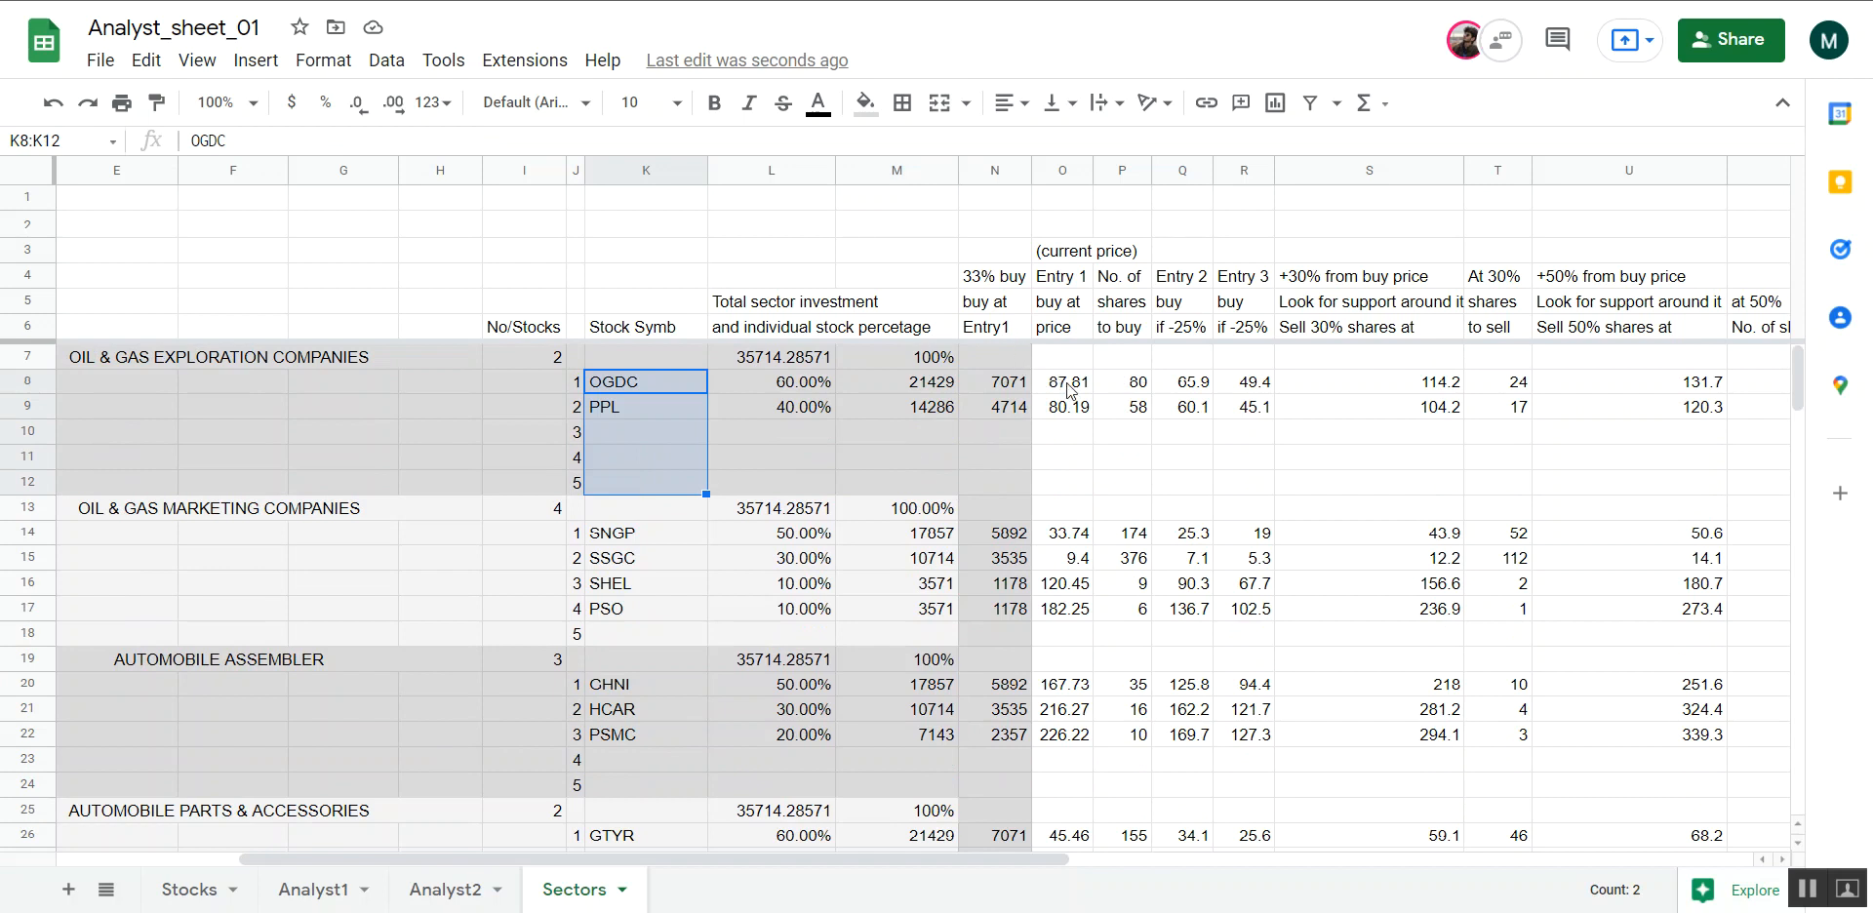
Examine the current-price Entry 1 cells for OGDC and PPL and the next free stock symbol slot in that sector
left_click_drag(1070, 391, 1070, 465)
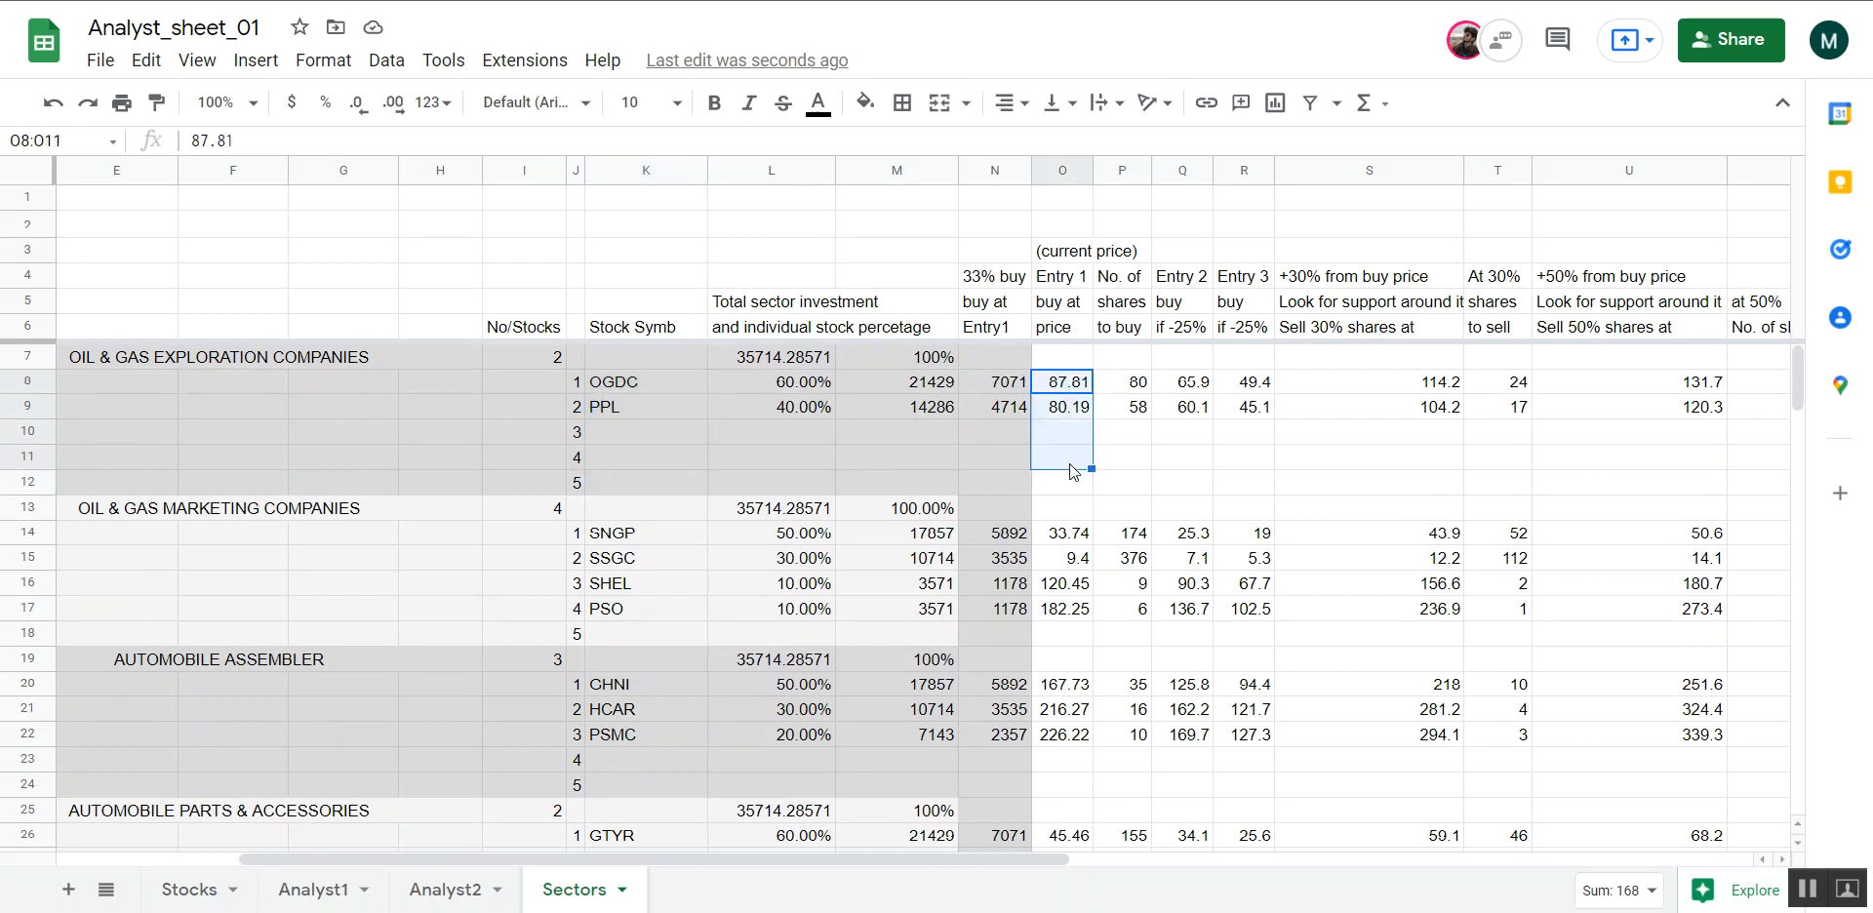
left_click(1069, 259)
left_click_drag(1065, 385, 1068, 410)
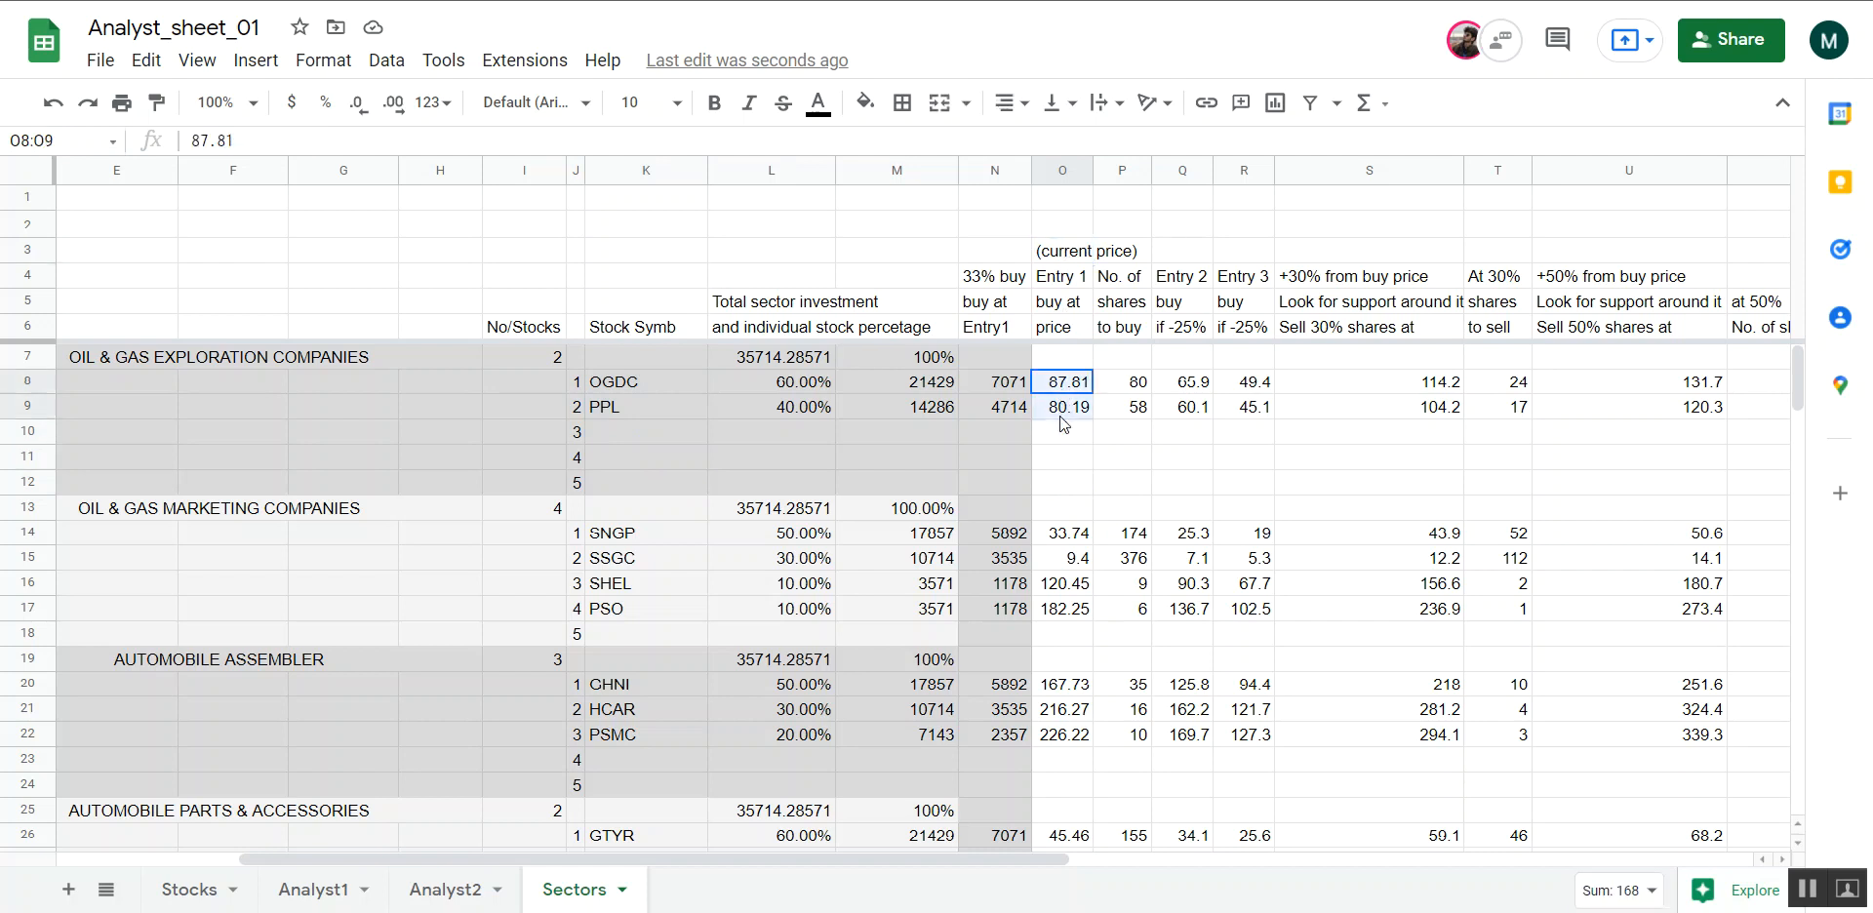
left_click(1062, 438)
left_click(616, 442)
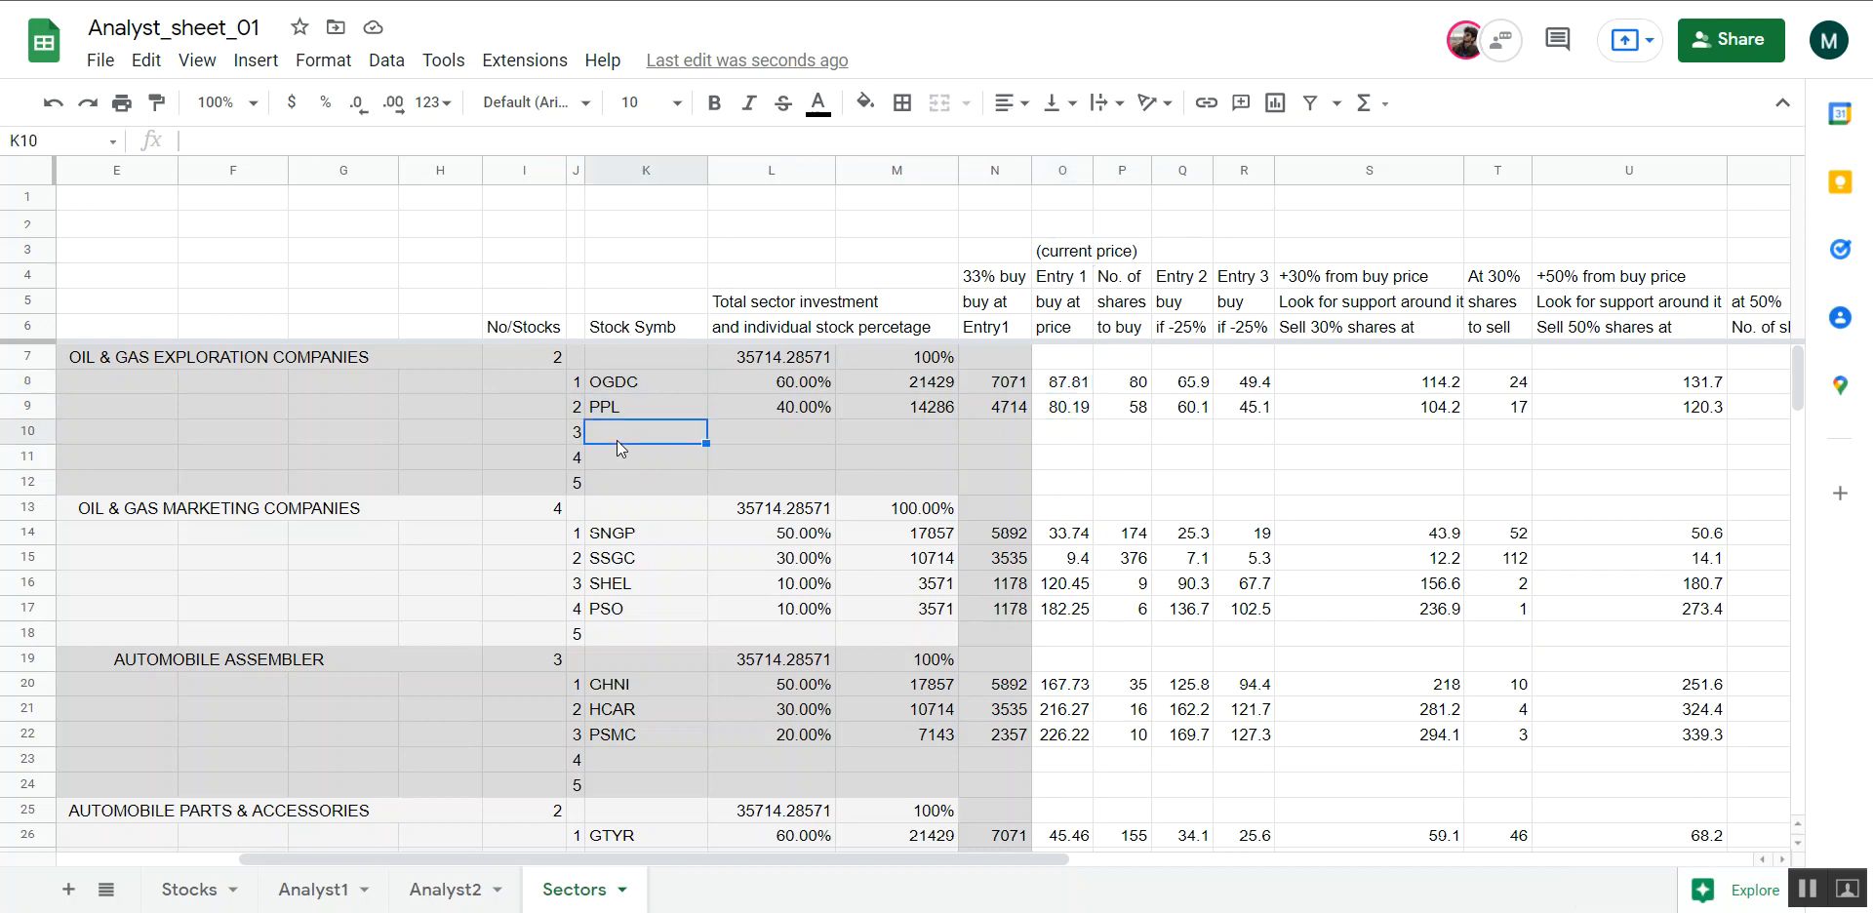
Examine the empty stock symbol slots in the Textile Spinning block
scroll(617, 442, "down", 8)
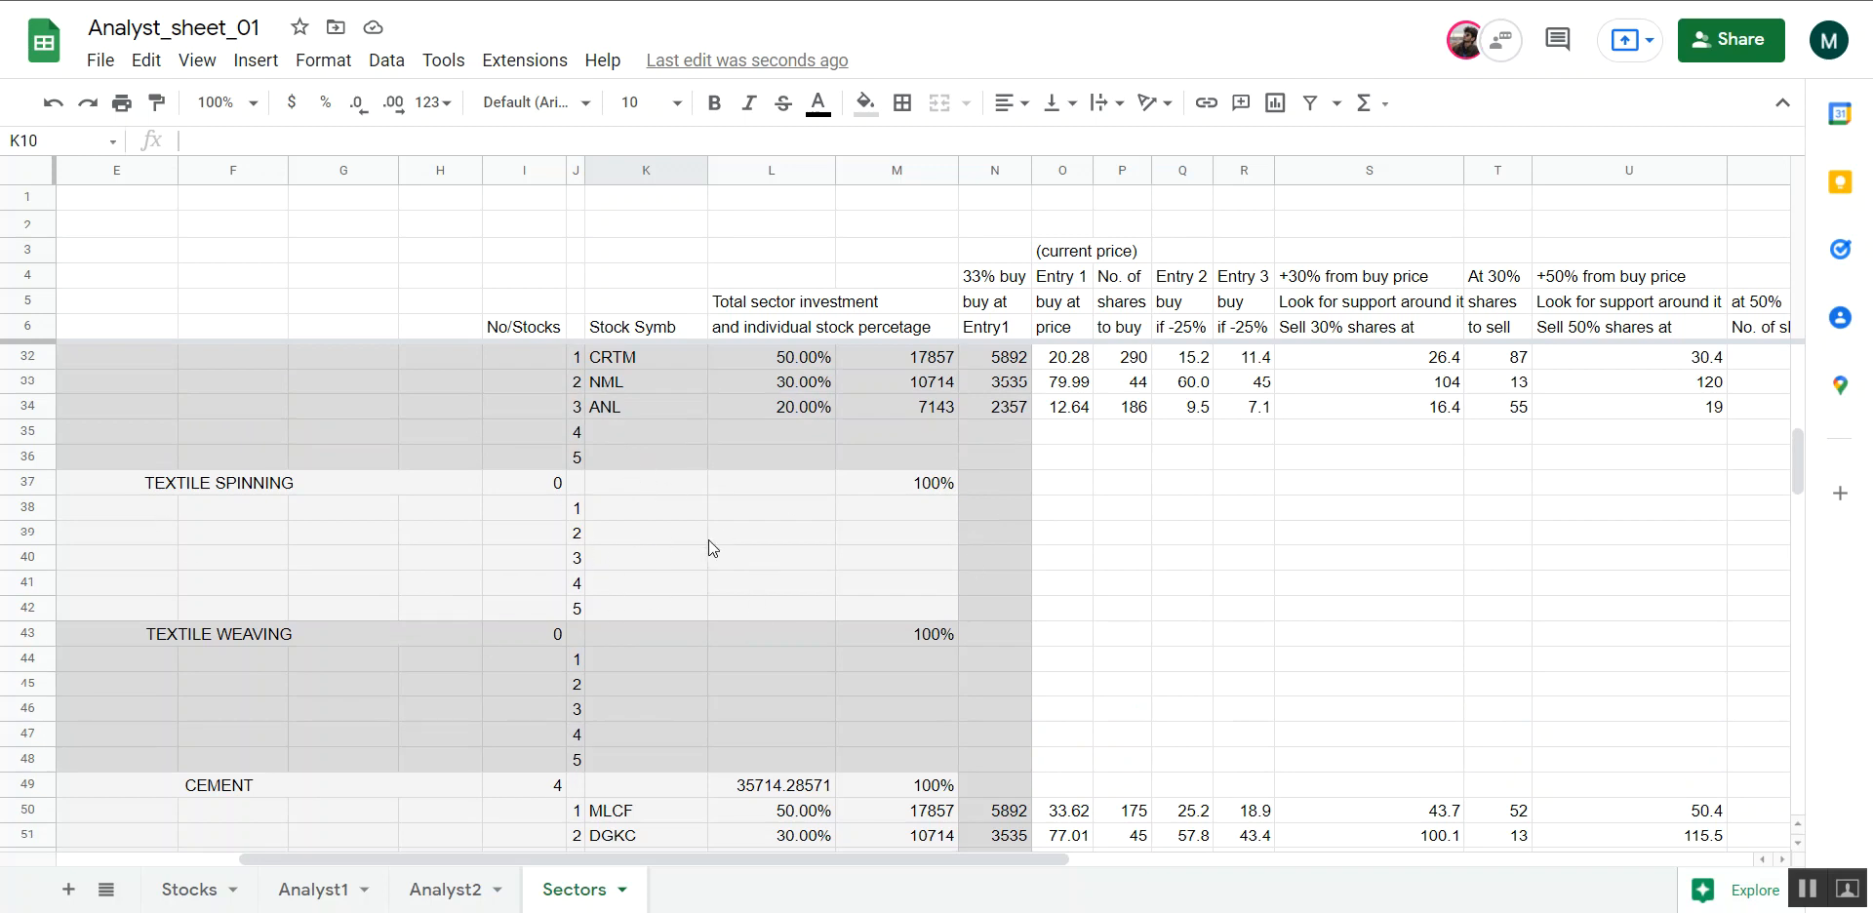
left_click(658, 511)
left_click(659, 540)
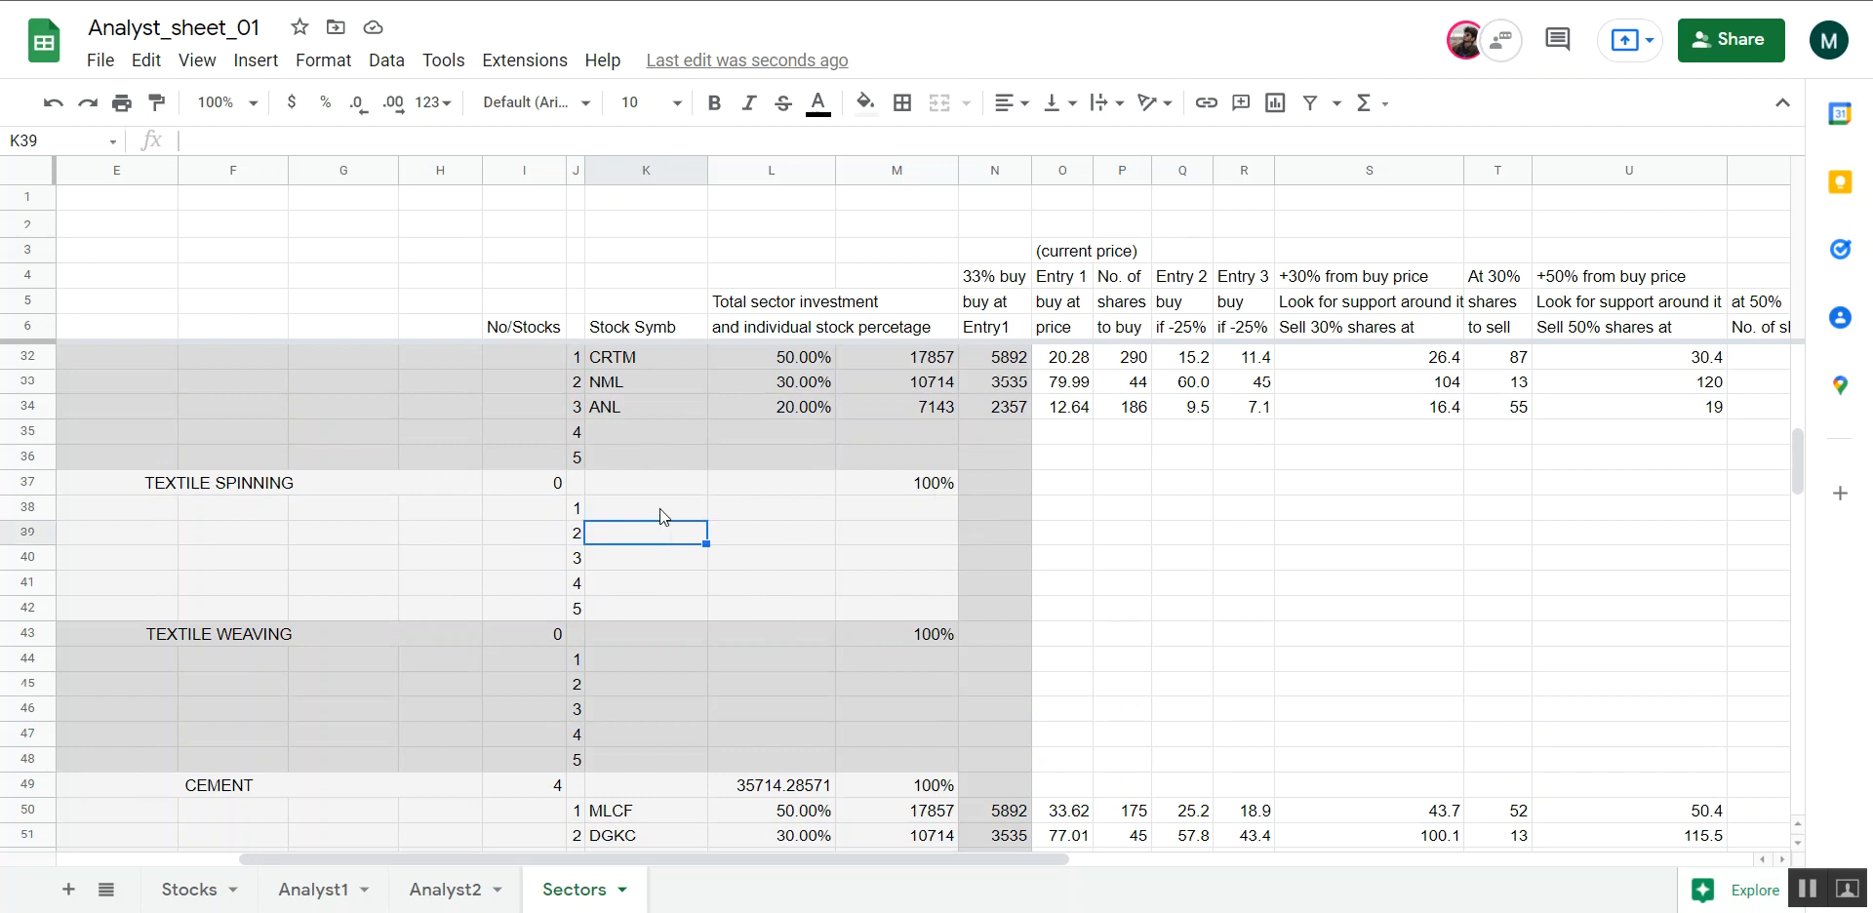
left_click(659, 508)
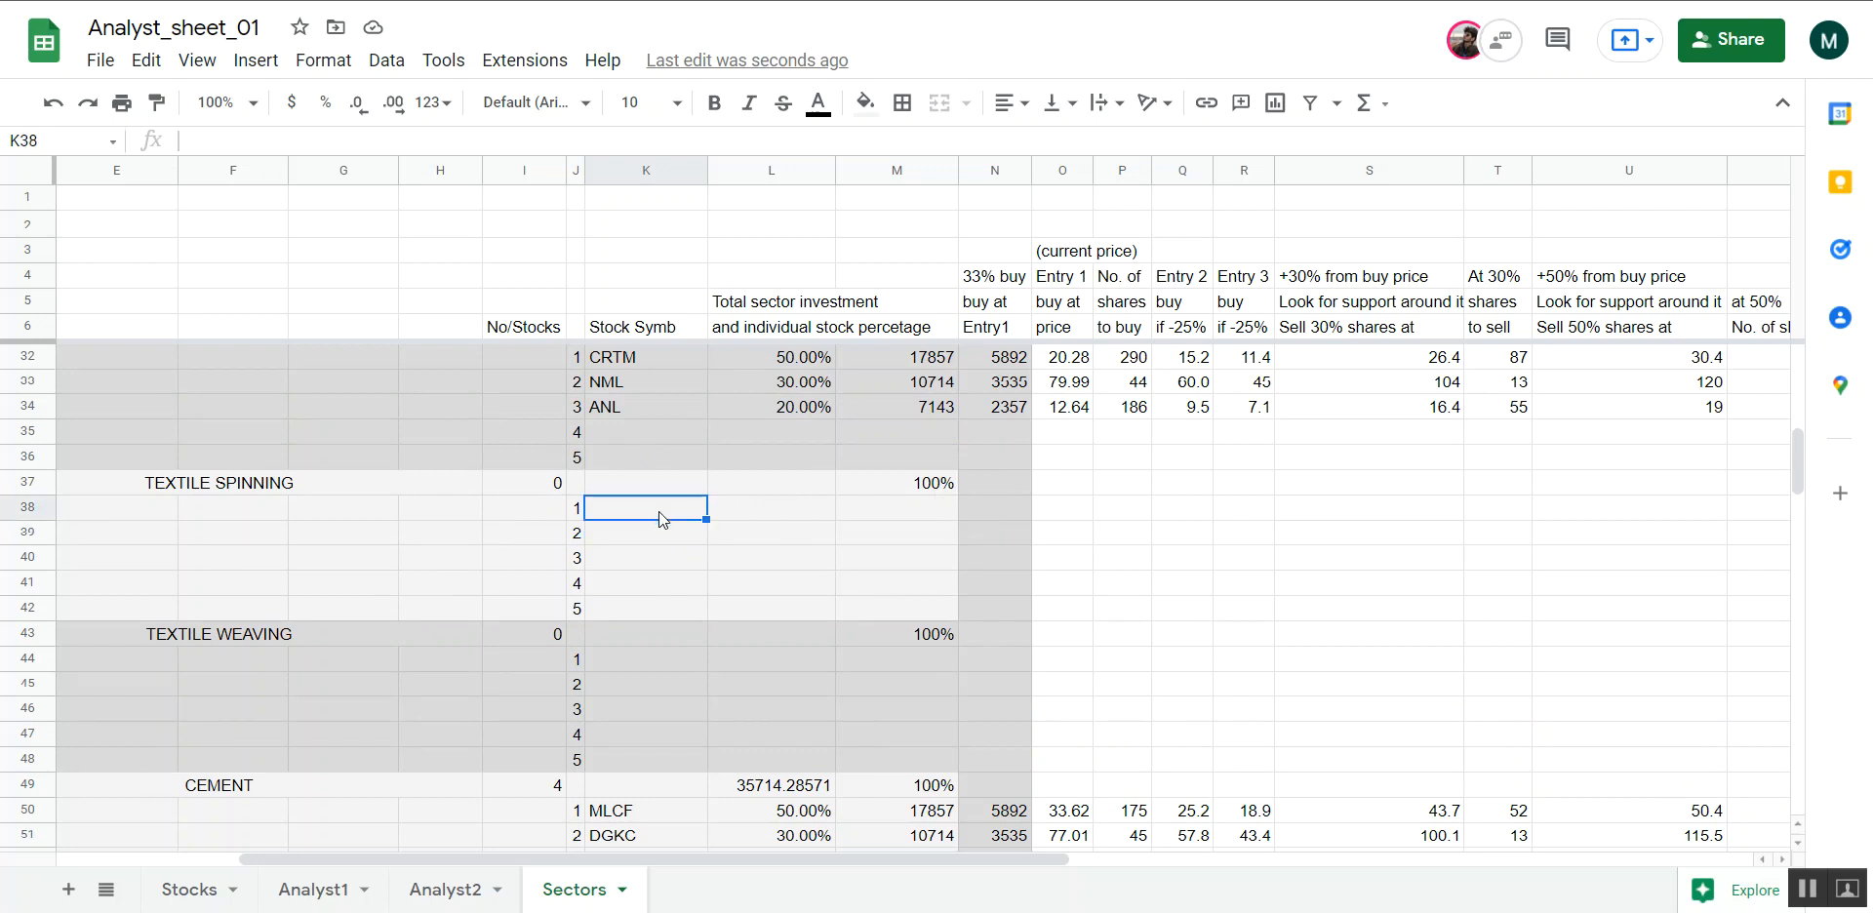
scroll(659, 513, "up", 1)
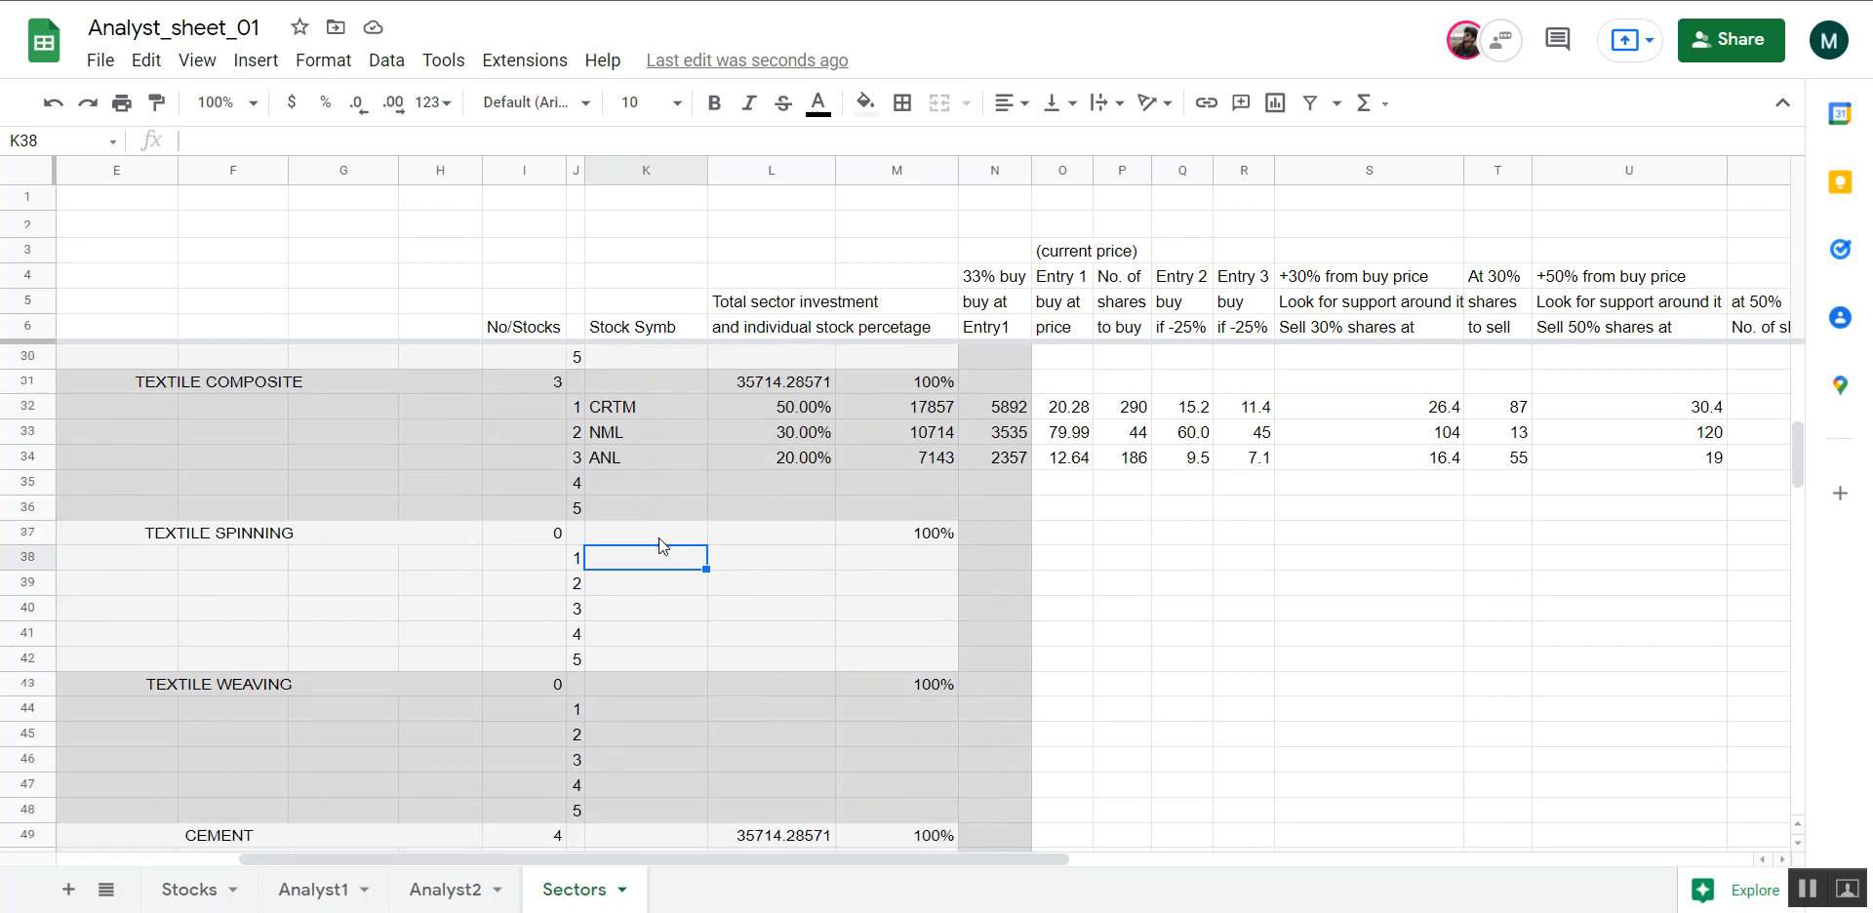
left_click(640, 615)
Freeze the Sectors sheet's columns up to column C
scroll(448, 618, "left", 4)
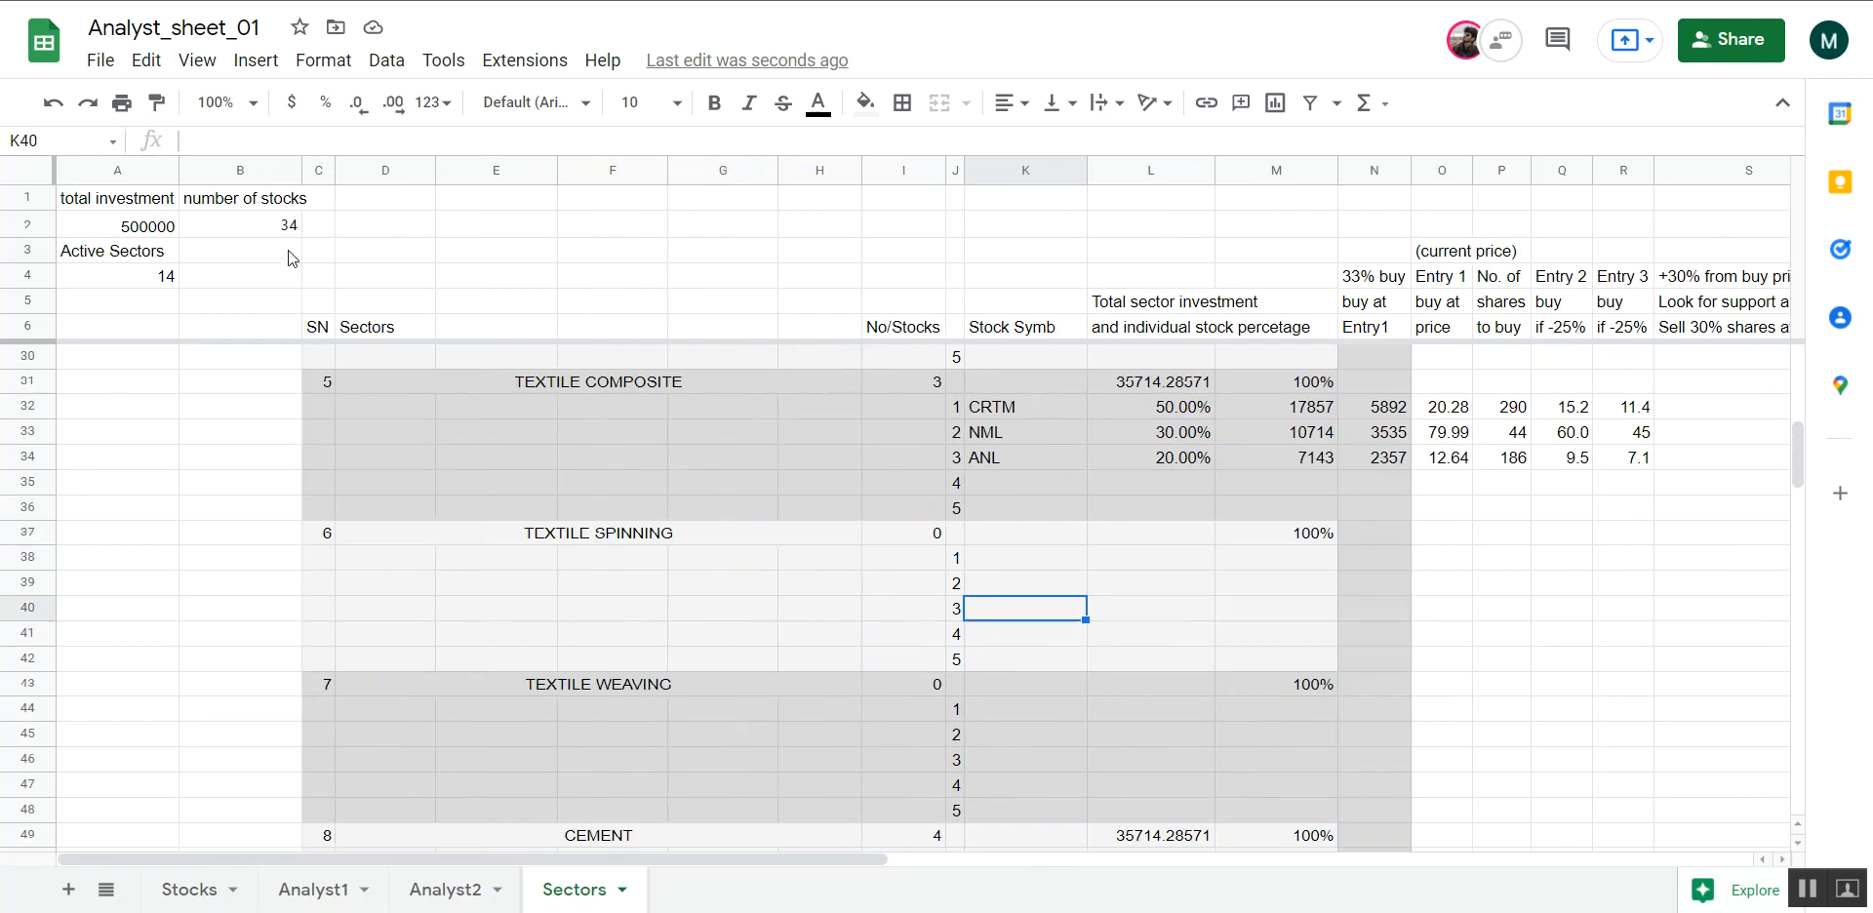
left_click(322, 250)
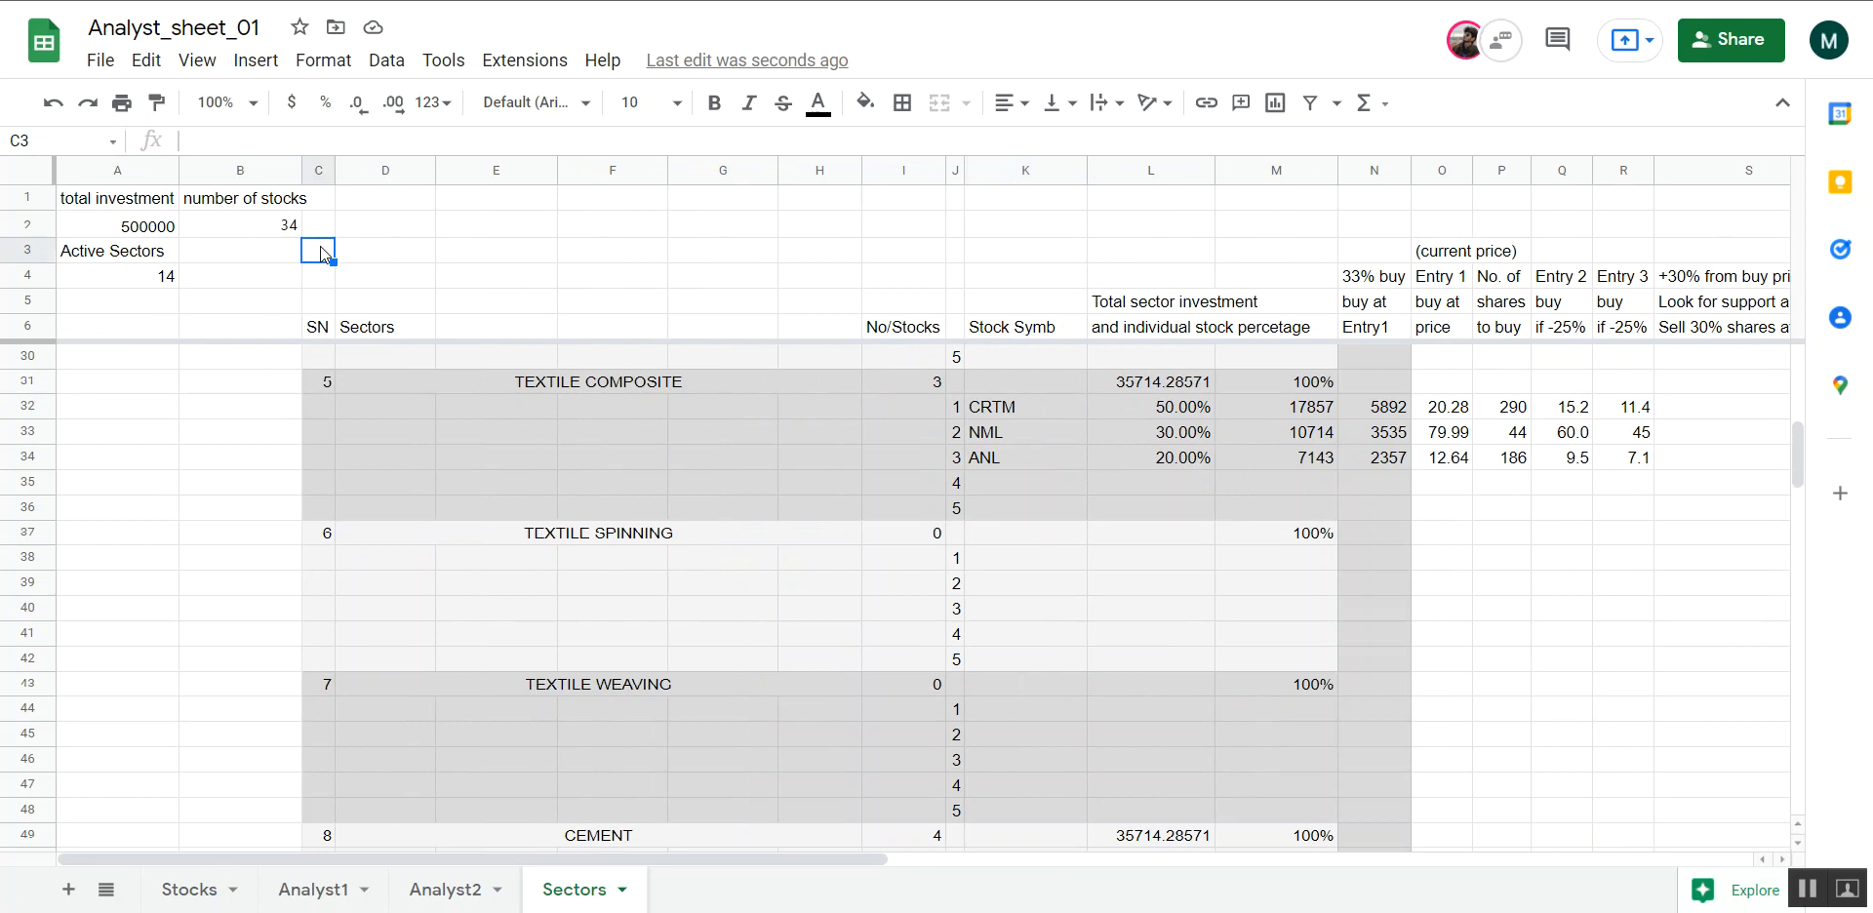
left_click(439, 61)
mouse_move(312, 63)
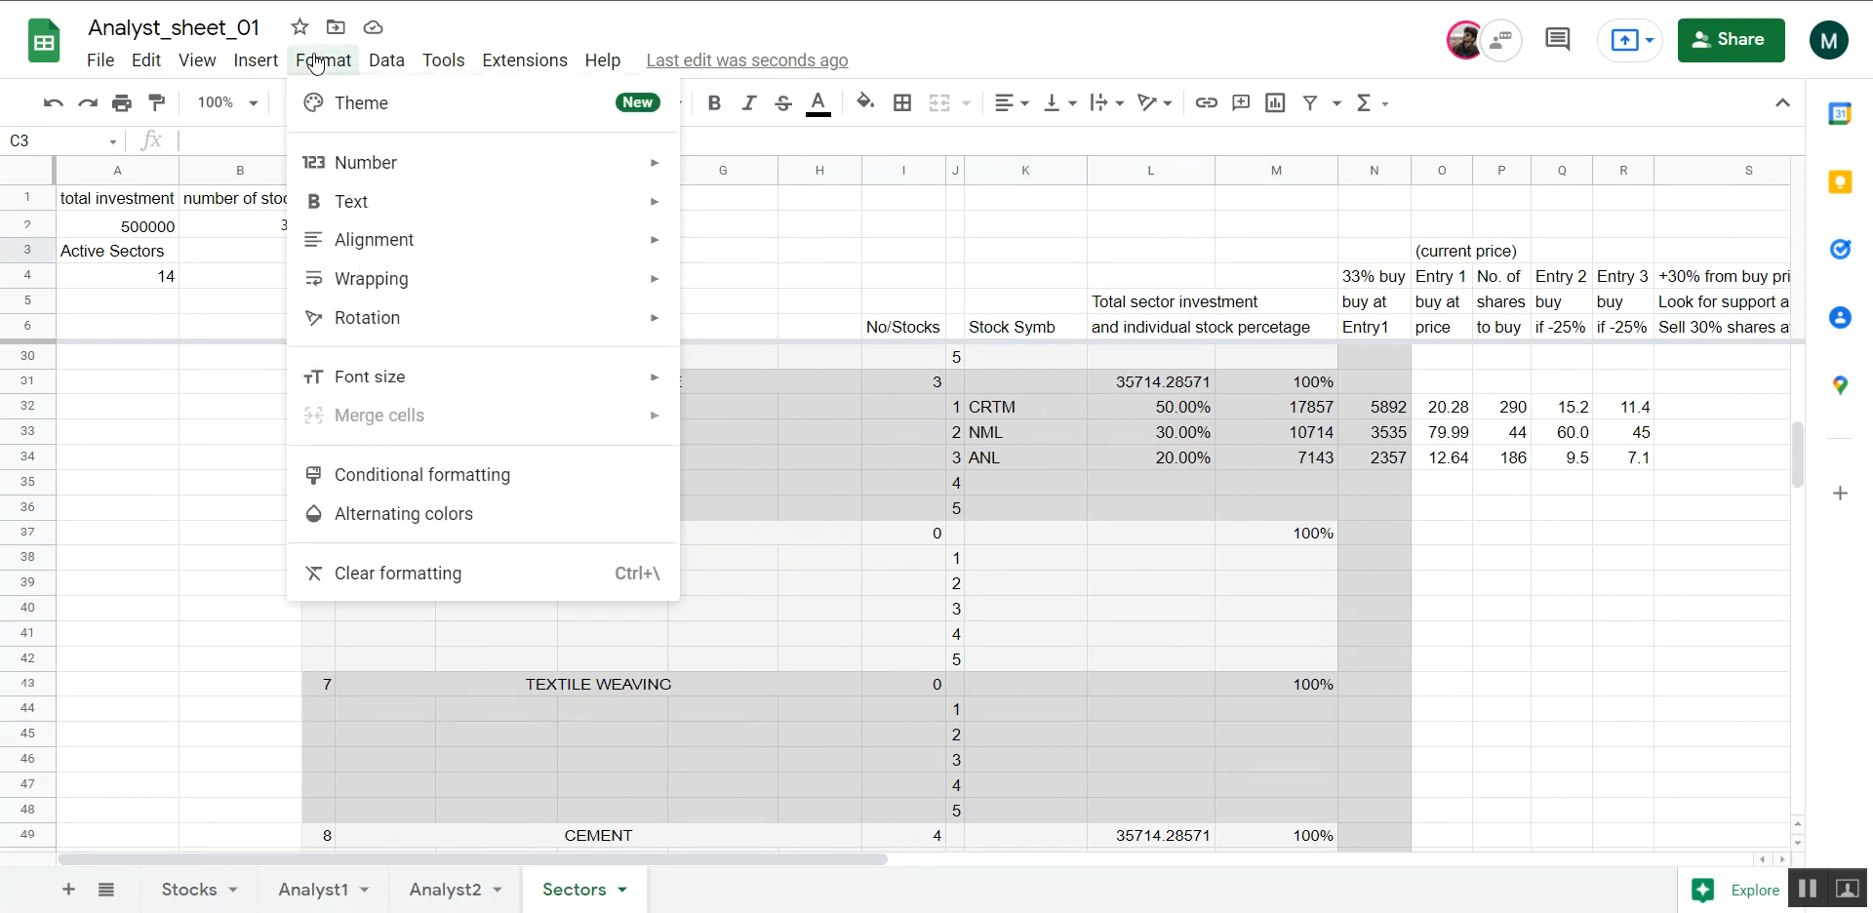
mouse_move(190, 59)
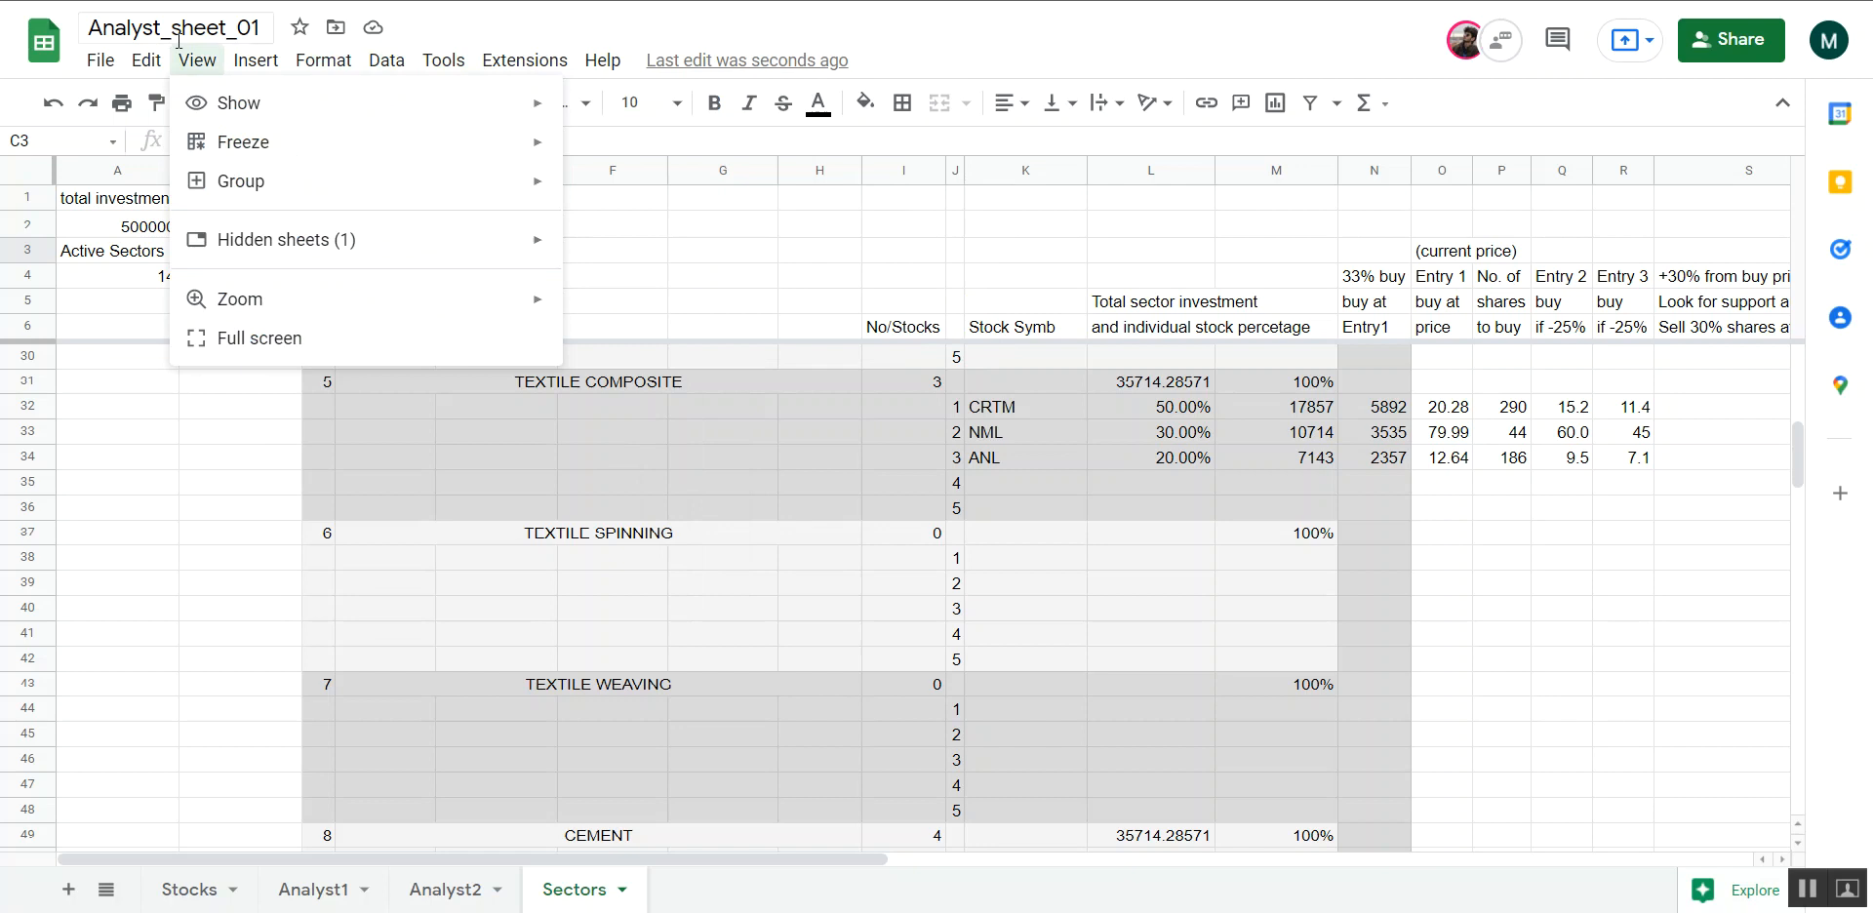
mouse_move(291, 154)
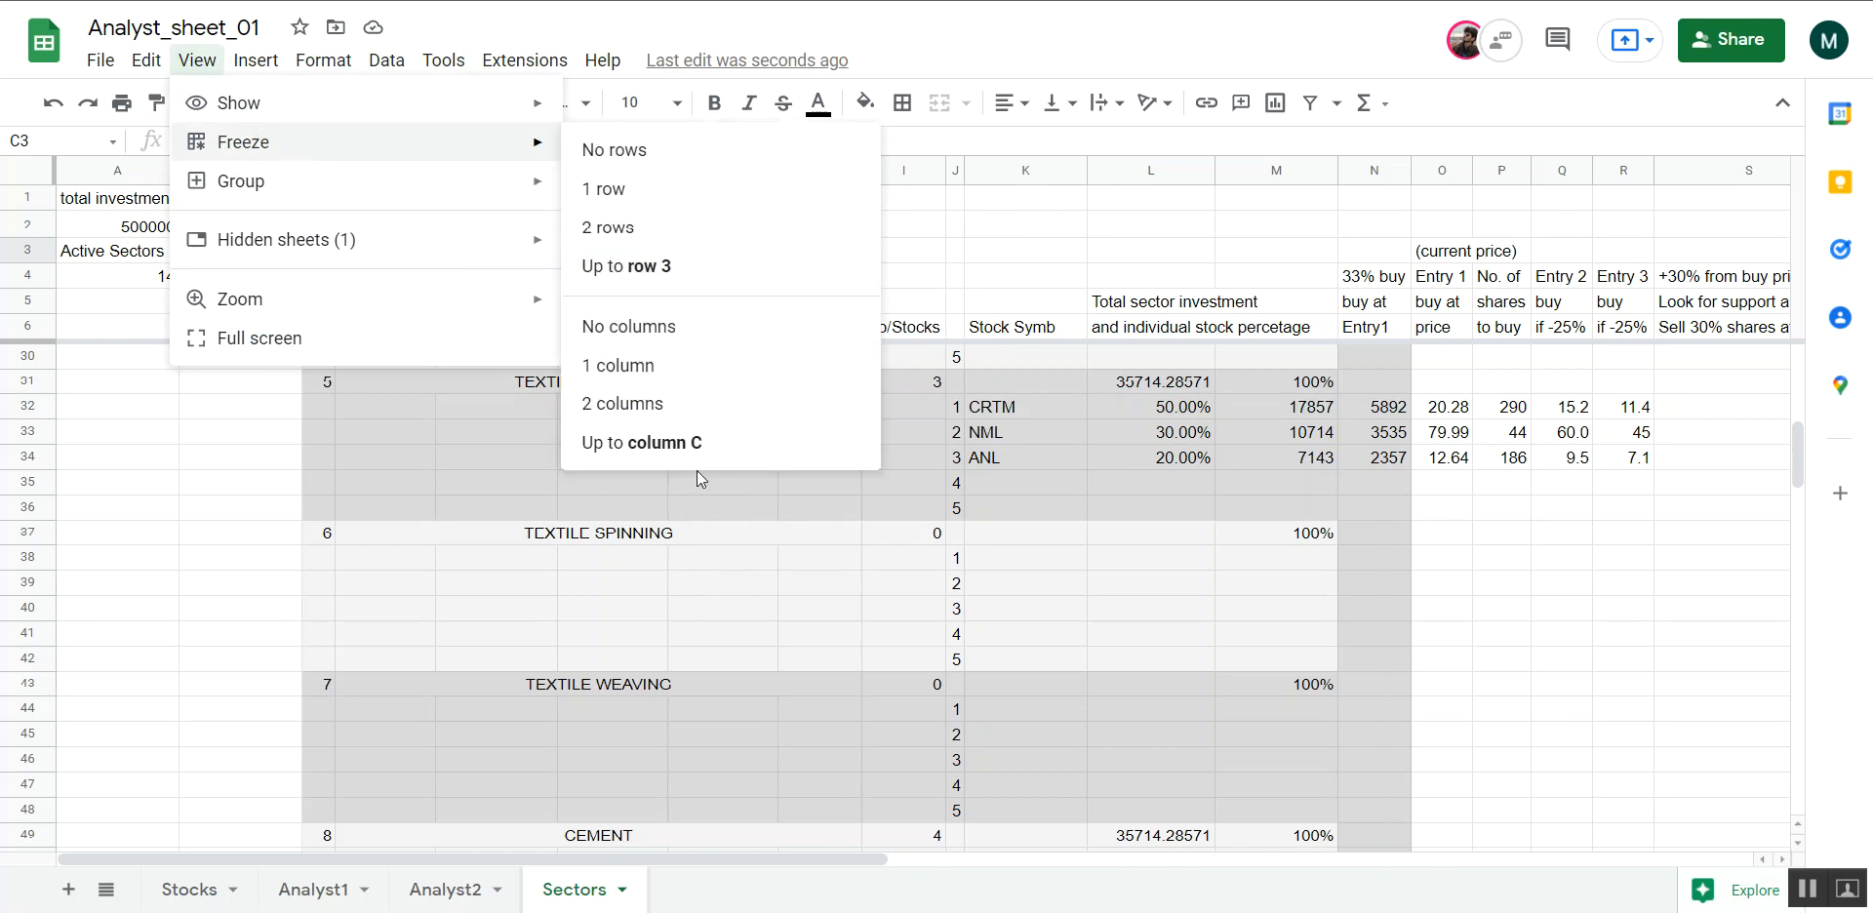
left_click(683, 443)
left_click(810, 623)
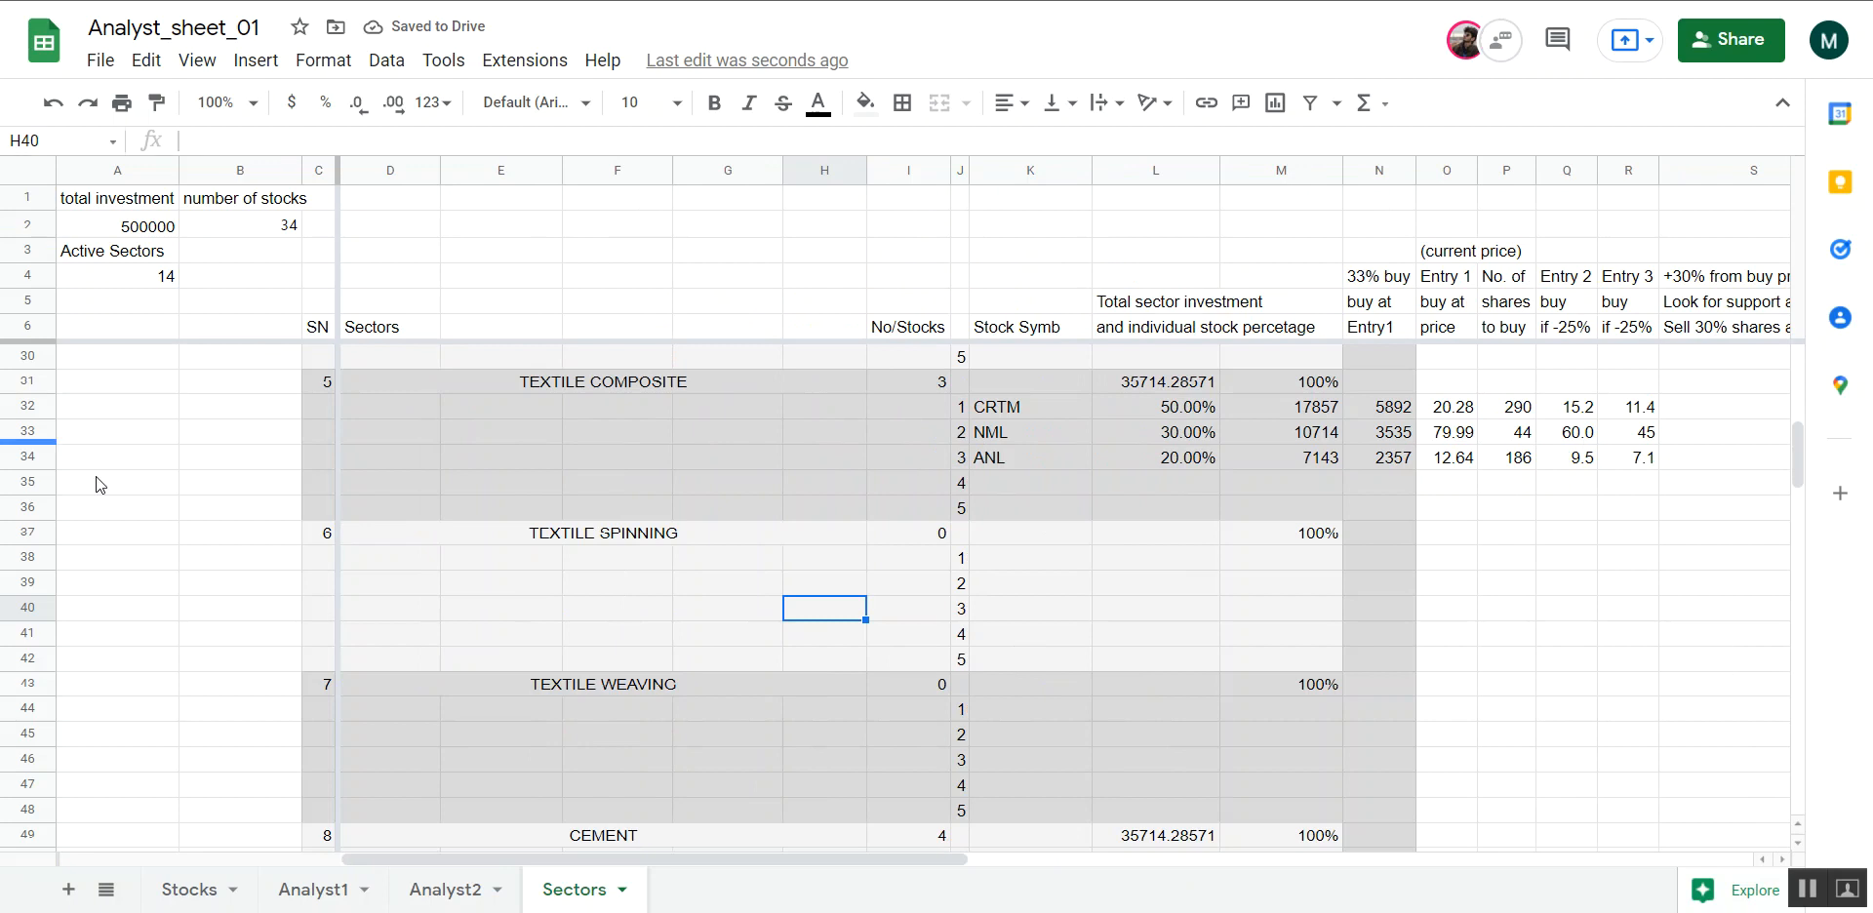
Enter abc as the first stock symbol of the Textile Spinning sector in cell K38
scroll(968, 582, "down", 1)
scroll(966, 583, "up", 4)
scroll(787, 660, "down", 4)
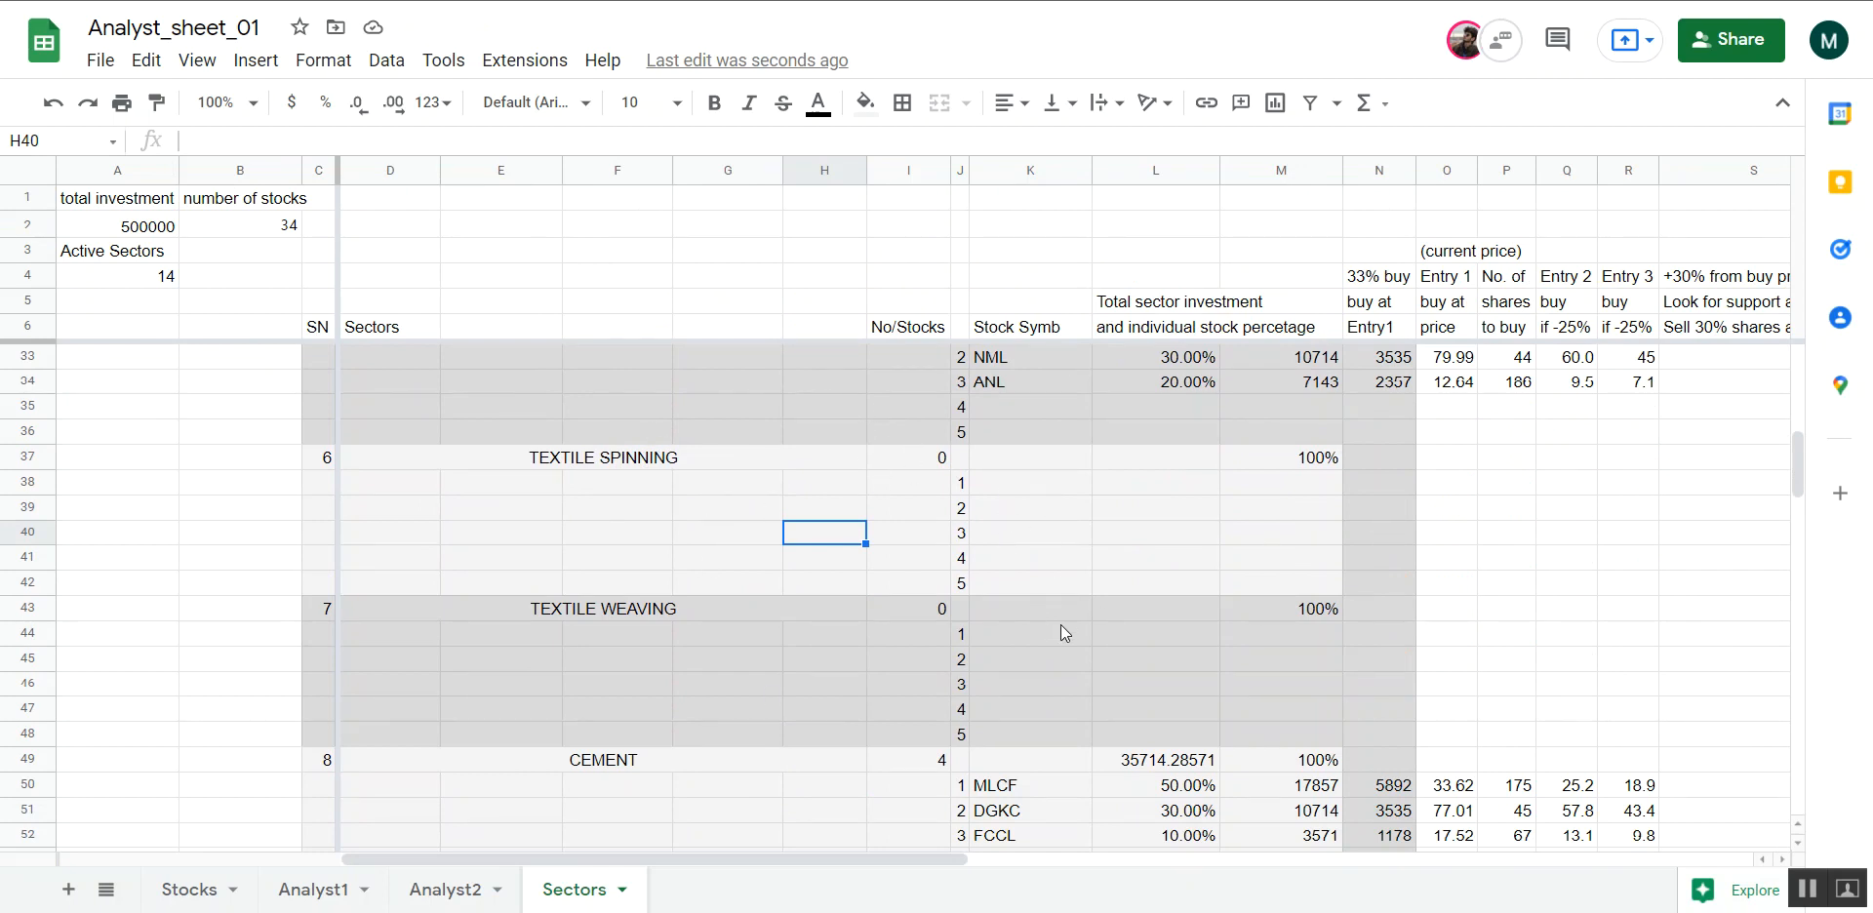
scroll(1064, 597, "right", 3)
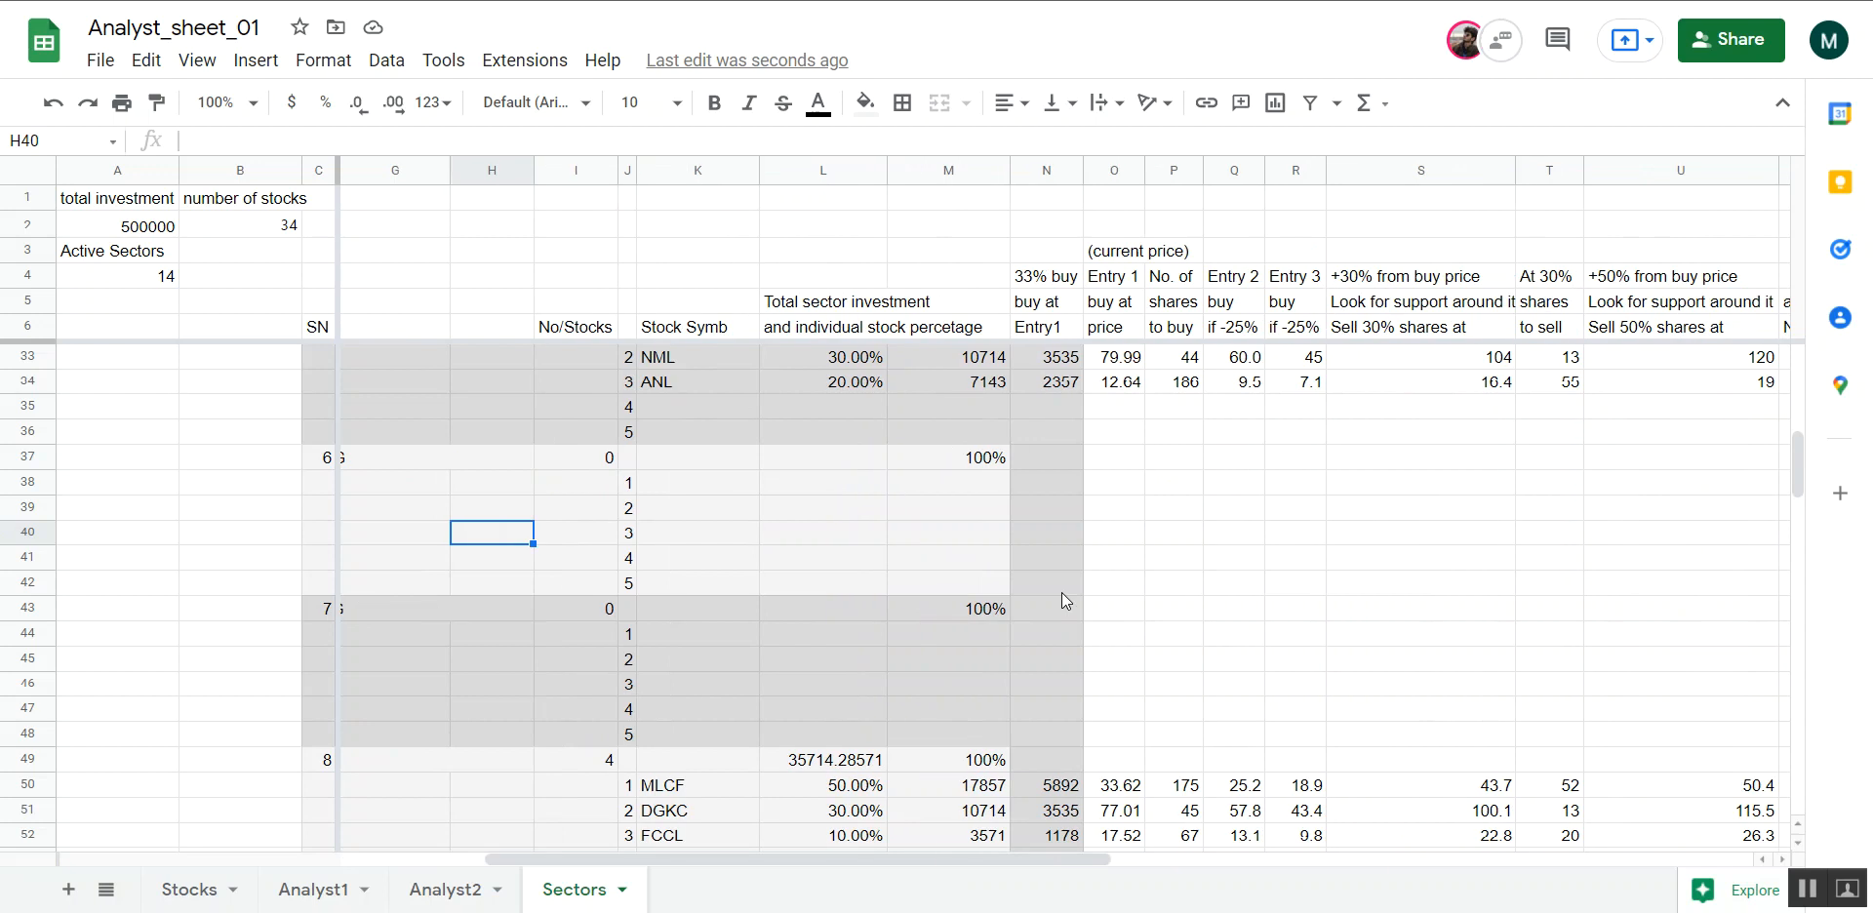
left_click(707, 494)
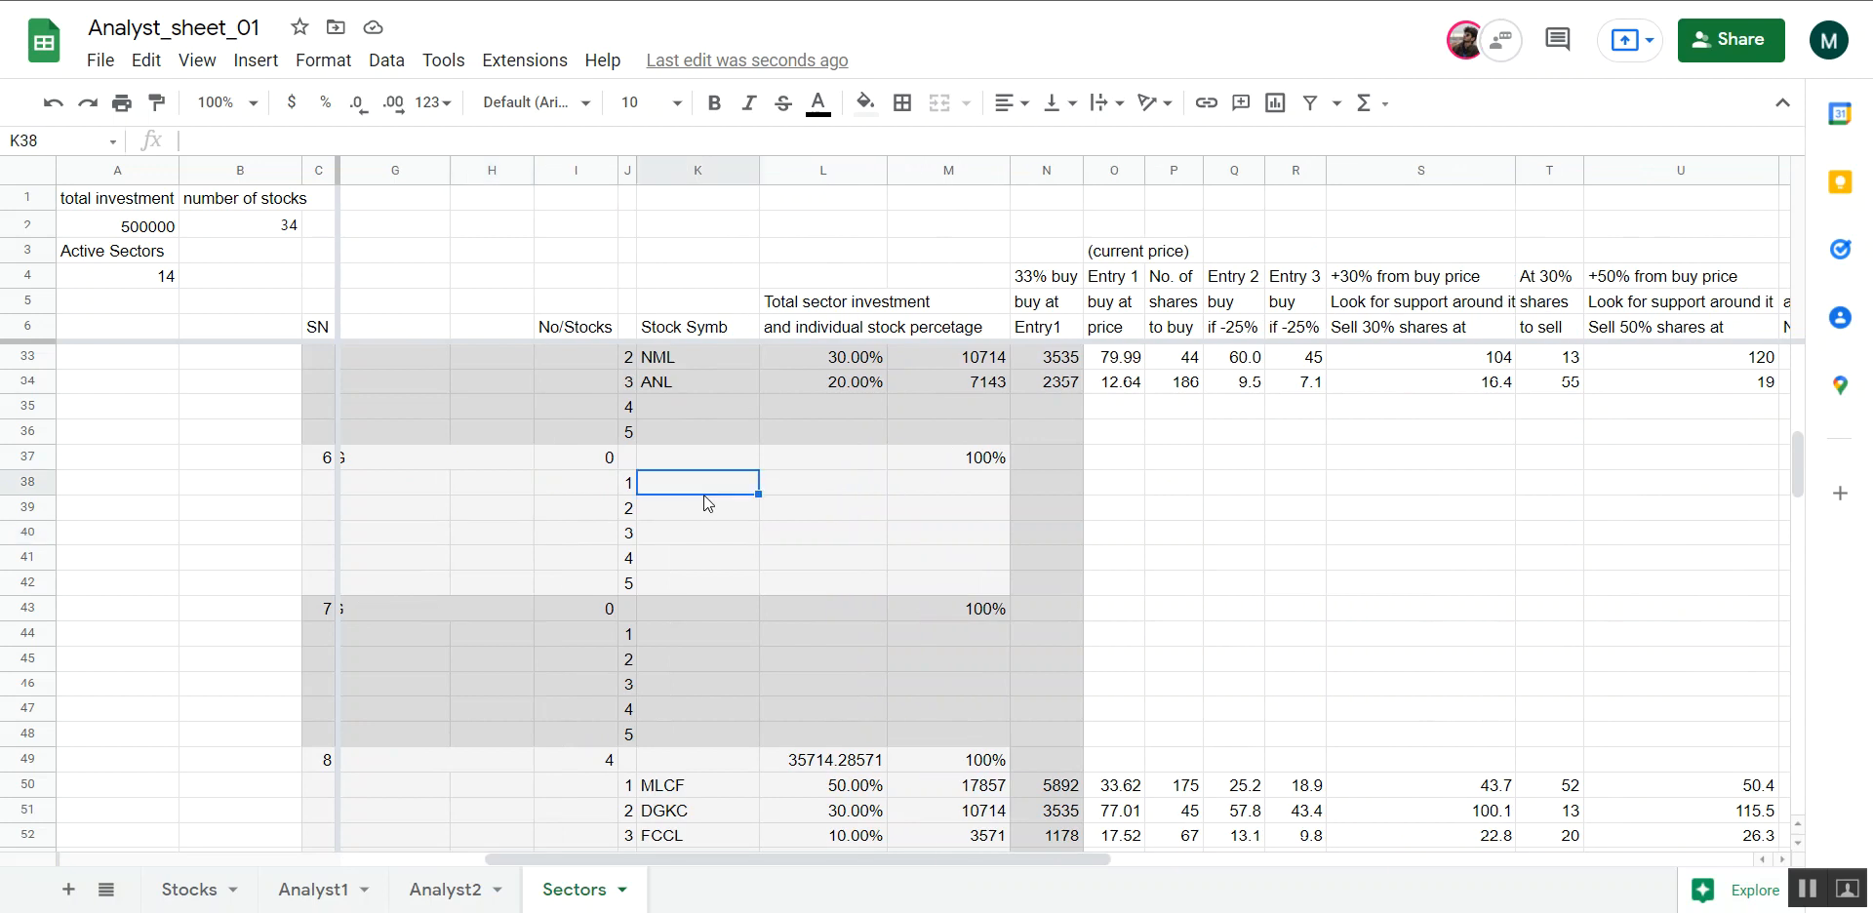
type("abc")
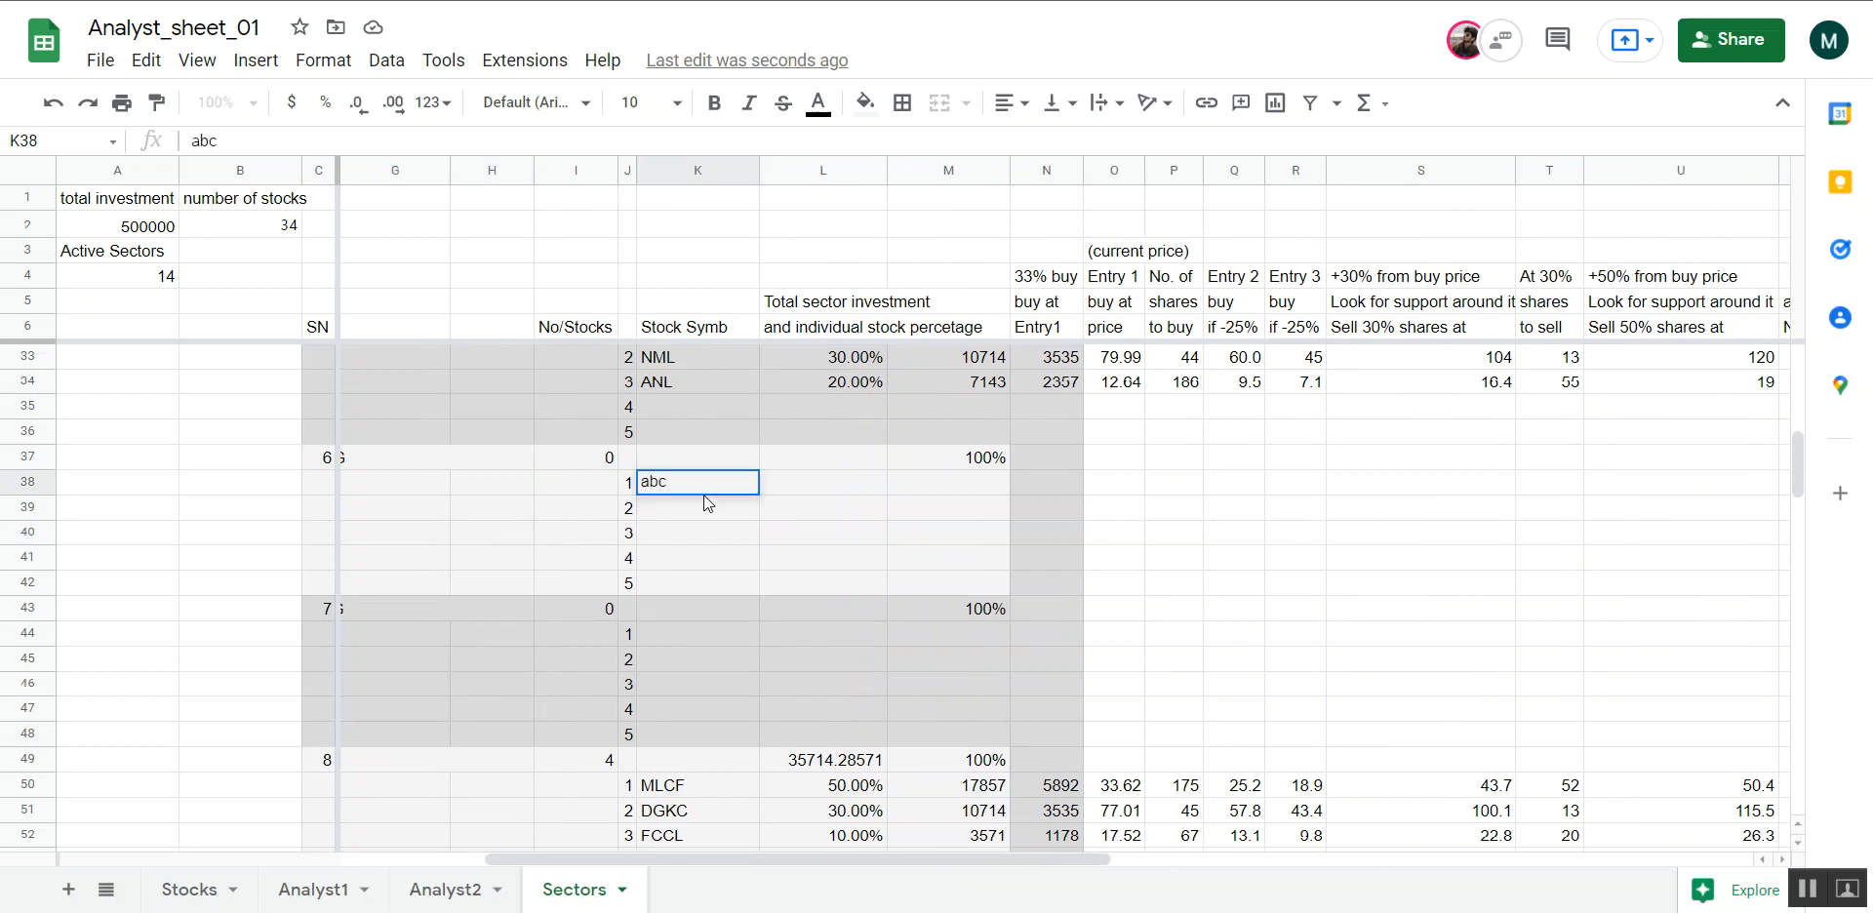
key("Return")
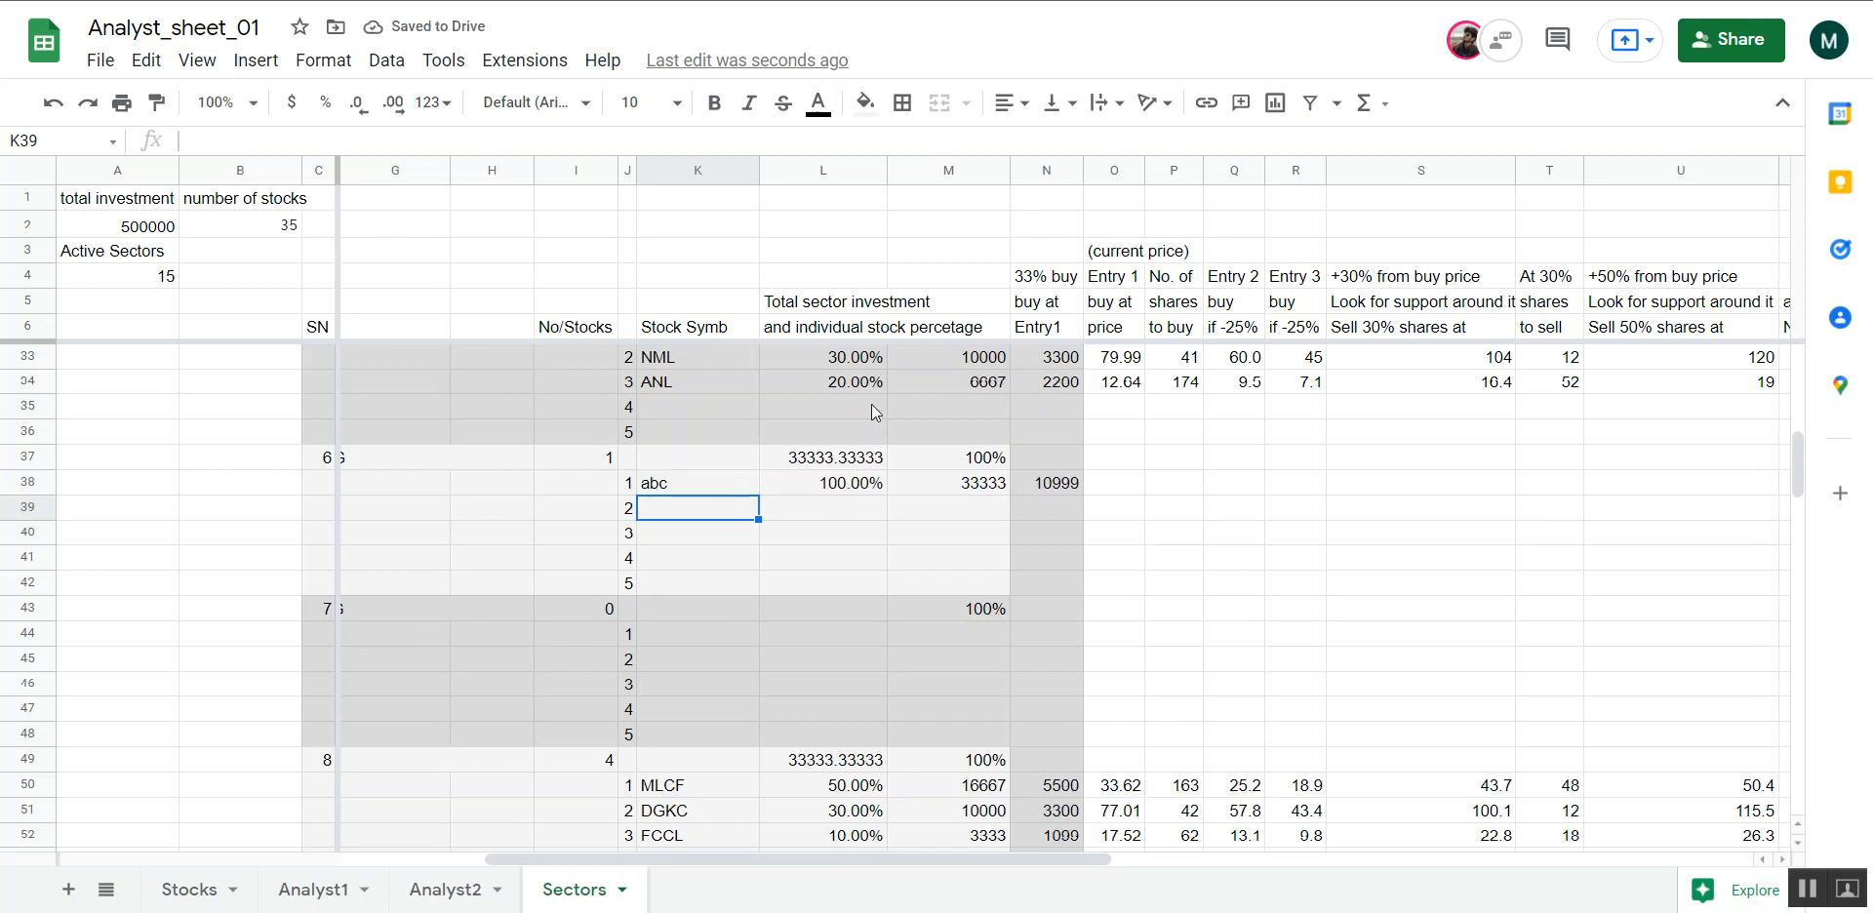
Check the active sector count, the total investment and the sector investment formula of the Textile Composite block
left_click(137, 281)
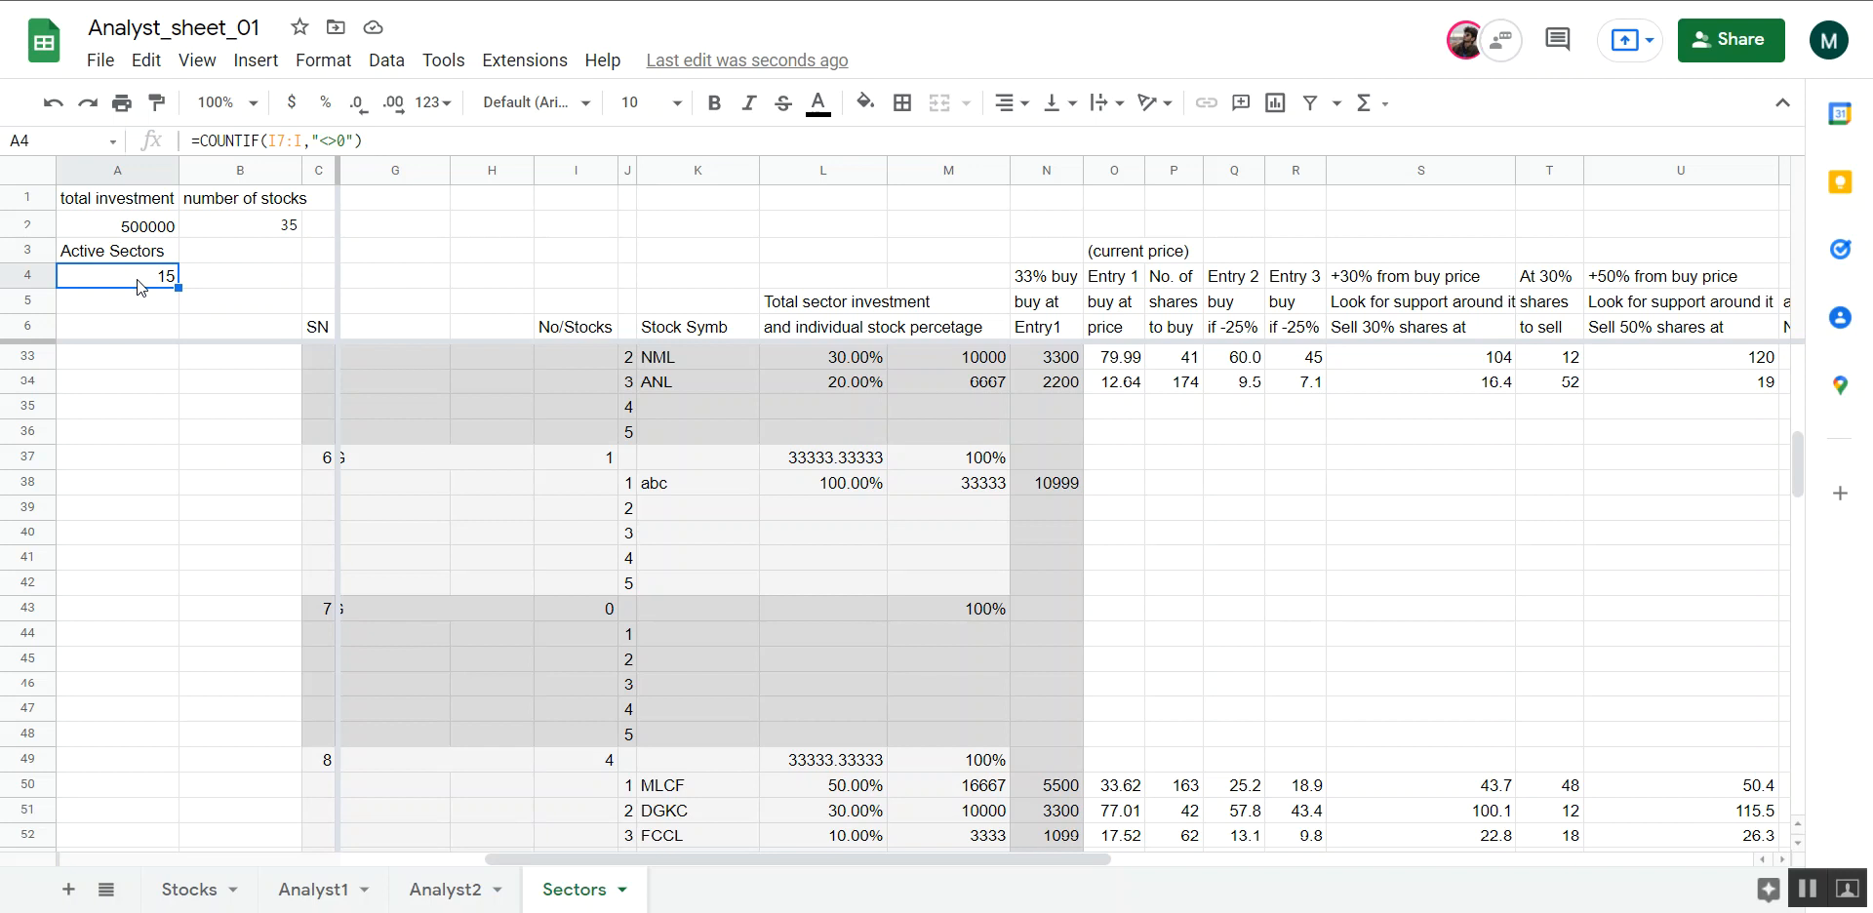
left_click(142, 234)
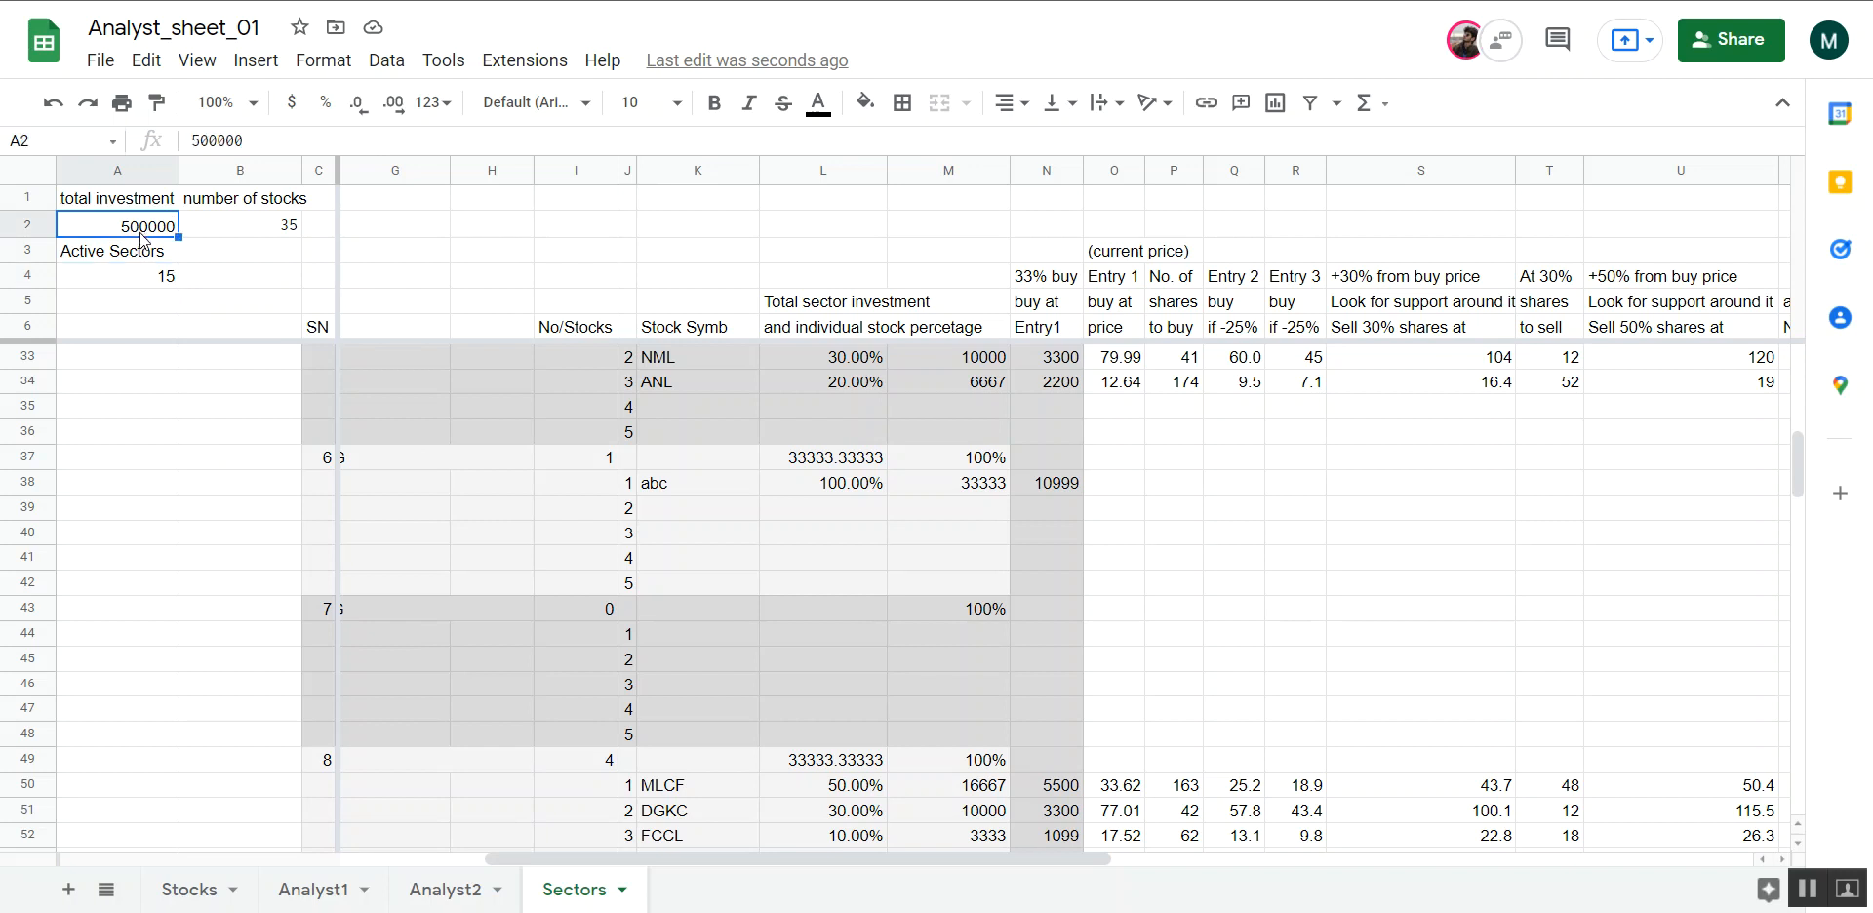
scroll(805, 663, "up", 1)
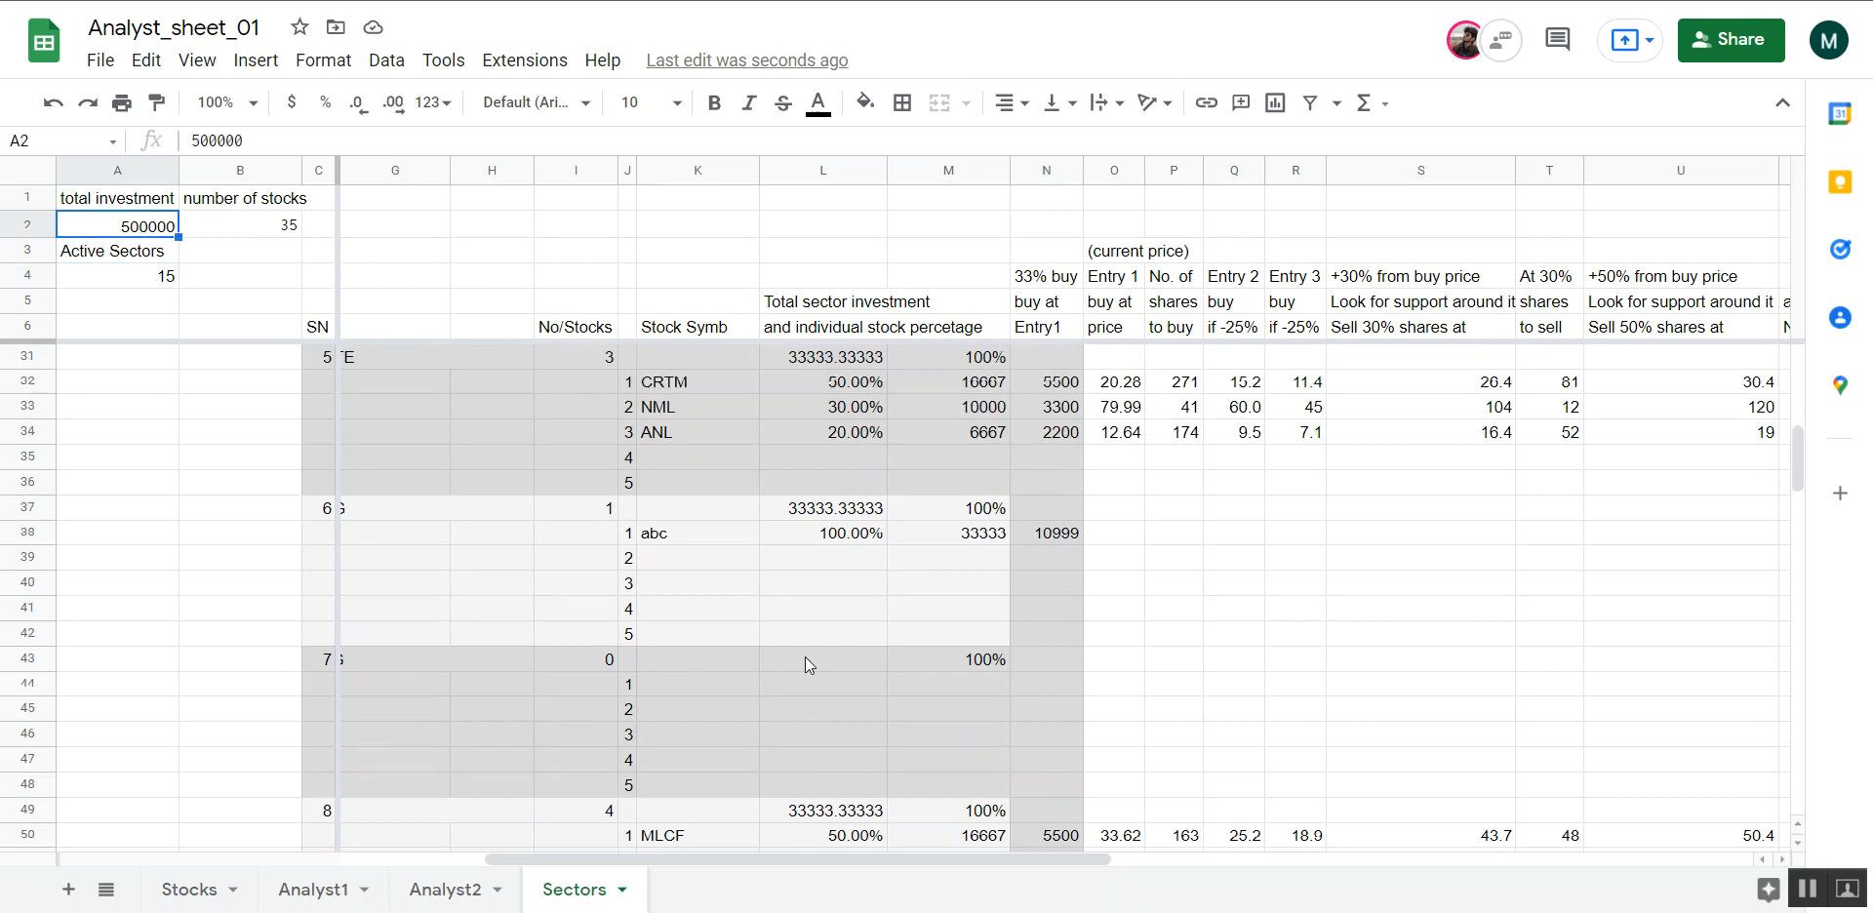
scroll(805, 657, "up", 3)
left_click(824, 511)
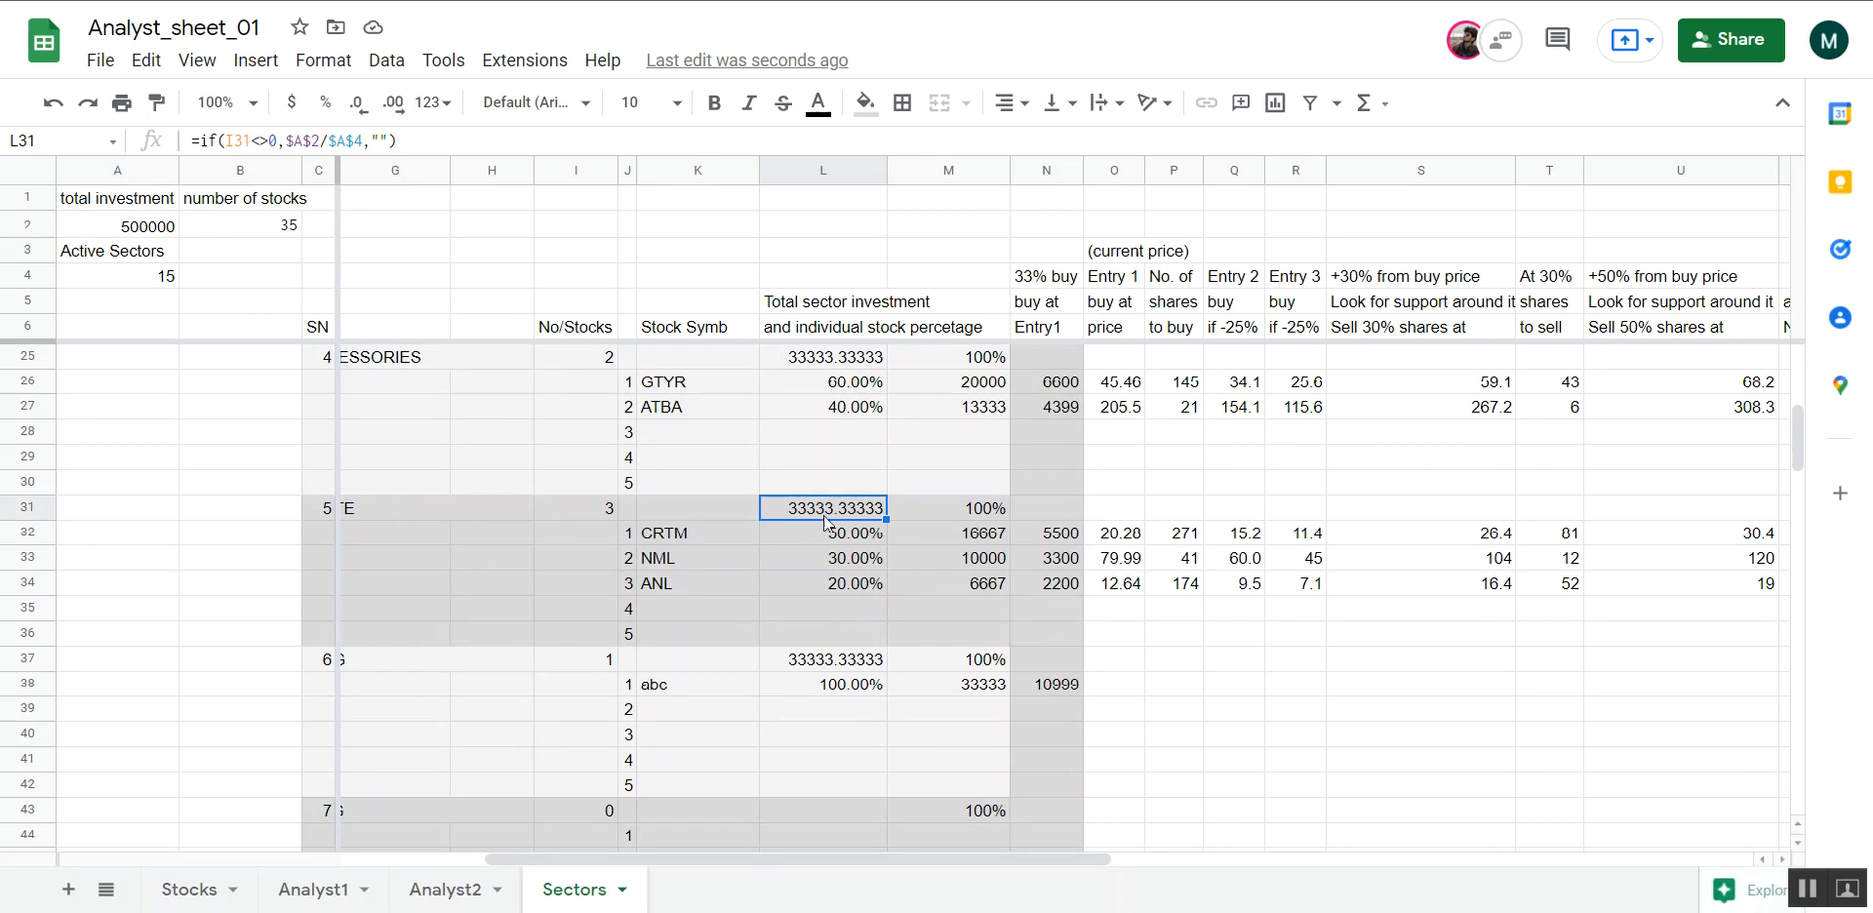
scroll(857, 632, "down", 1)
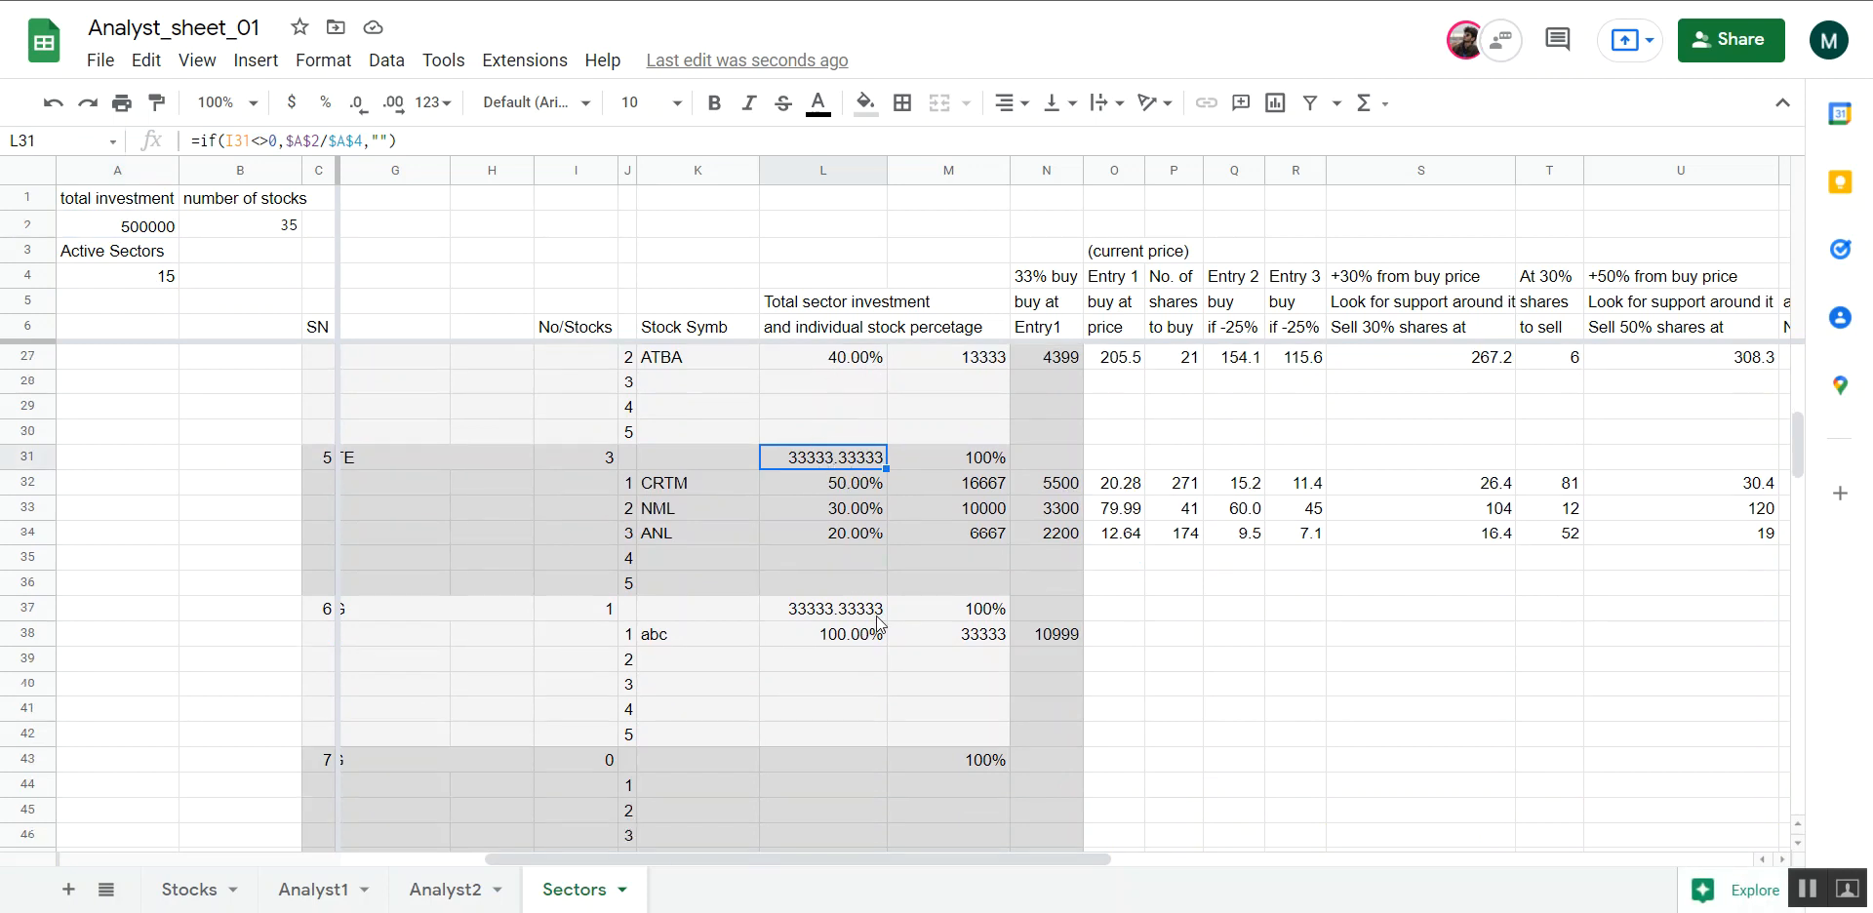
Inspect the formulas for abc's stock percentage, allocated amount and 33% buy amount in row 38
left_click(662, 642)
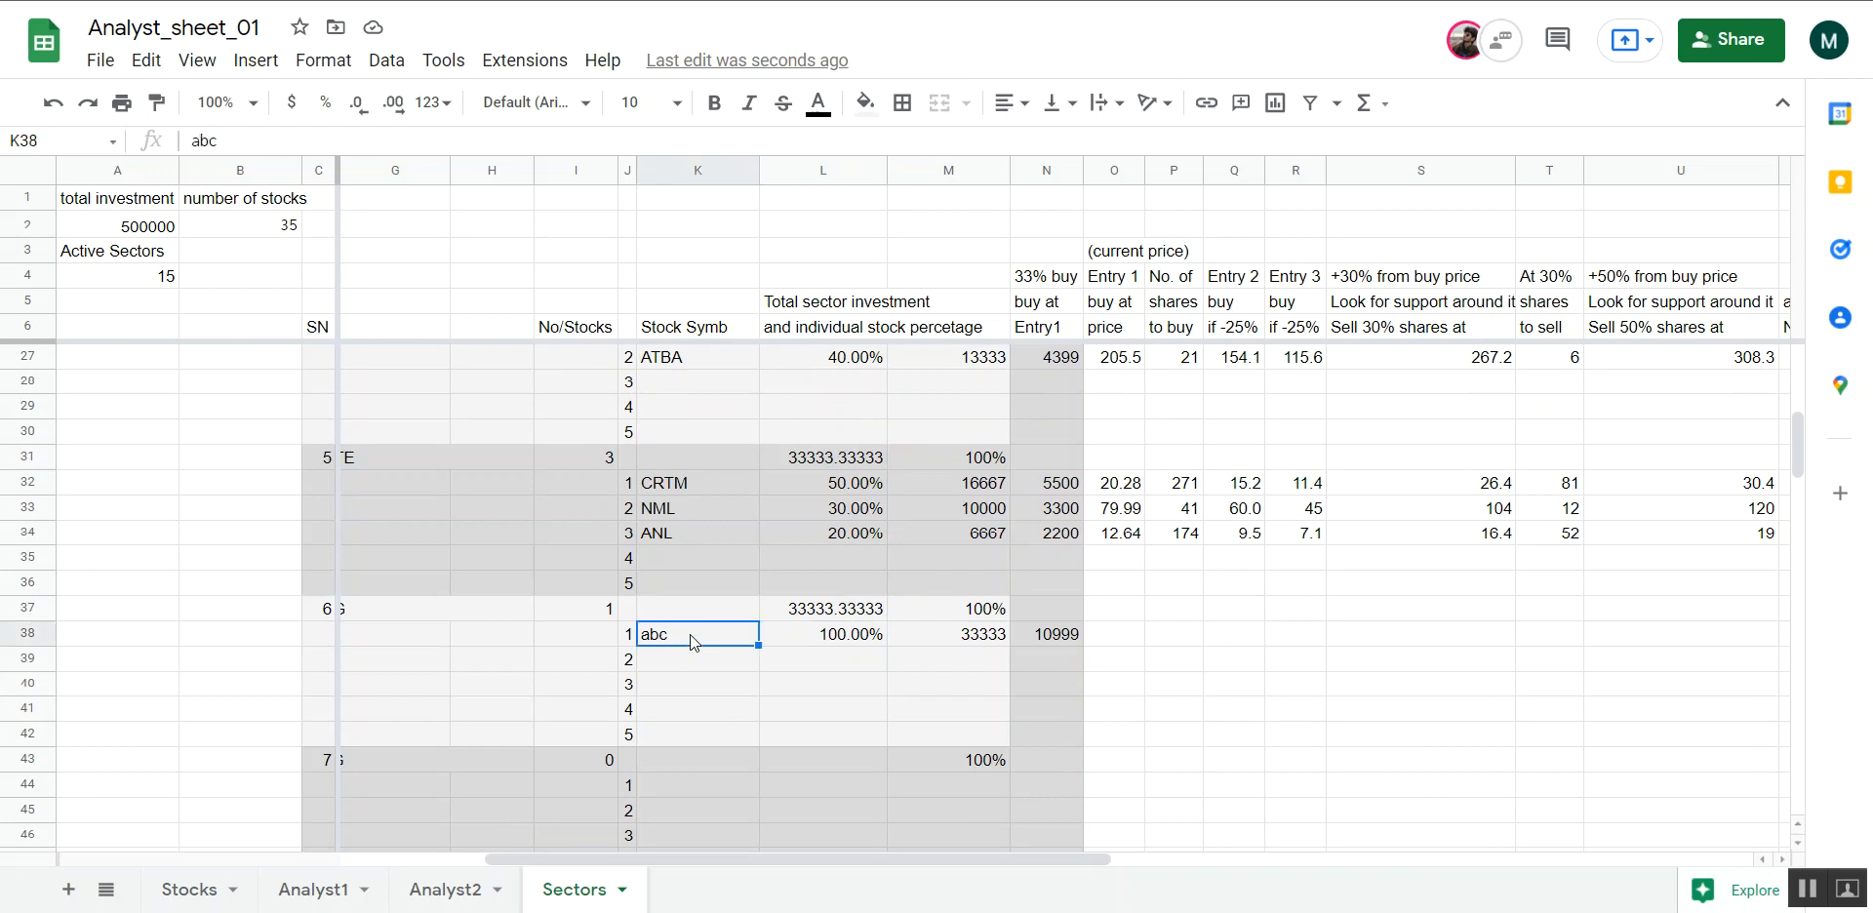
left_click(836, 645)
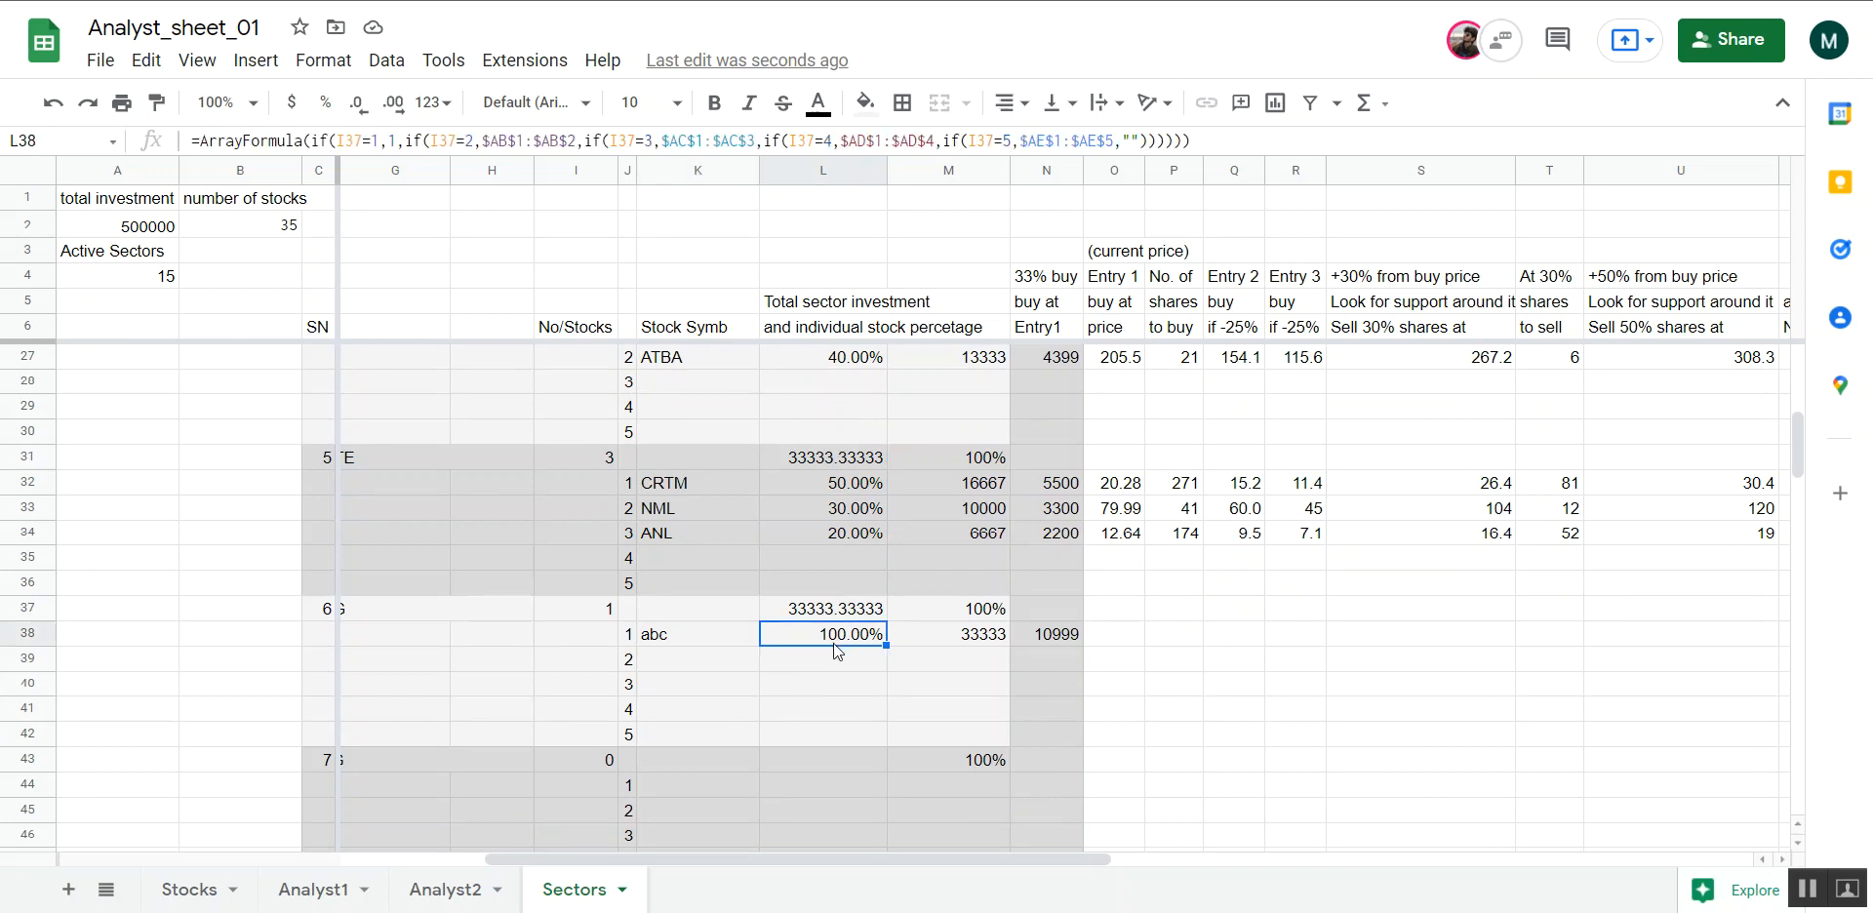
left_click(985, 642)
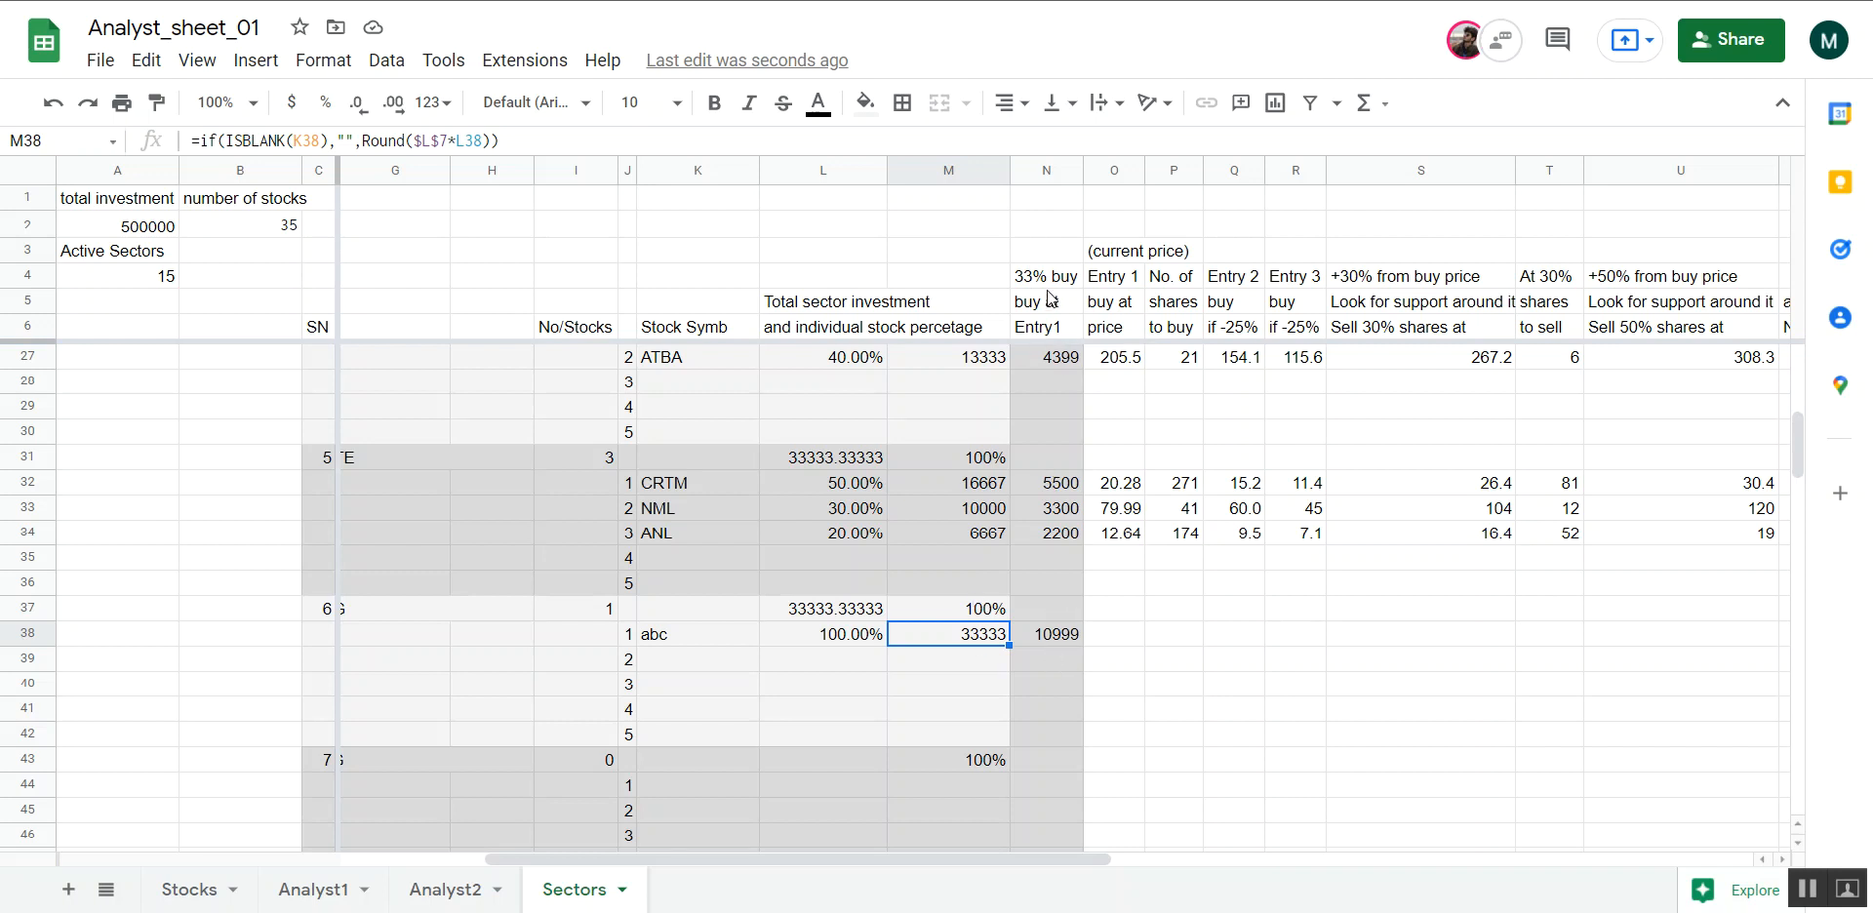
left_click(1065, 639)
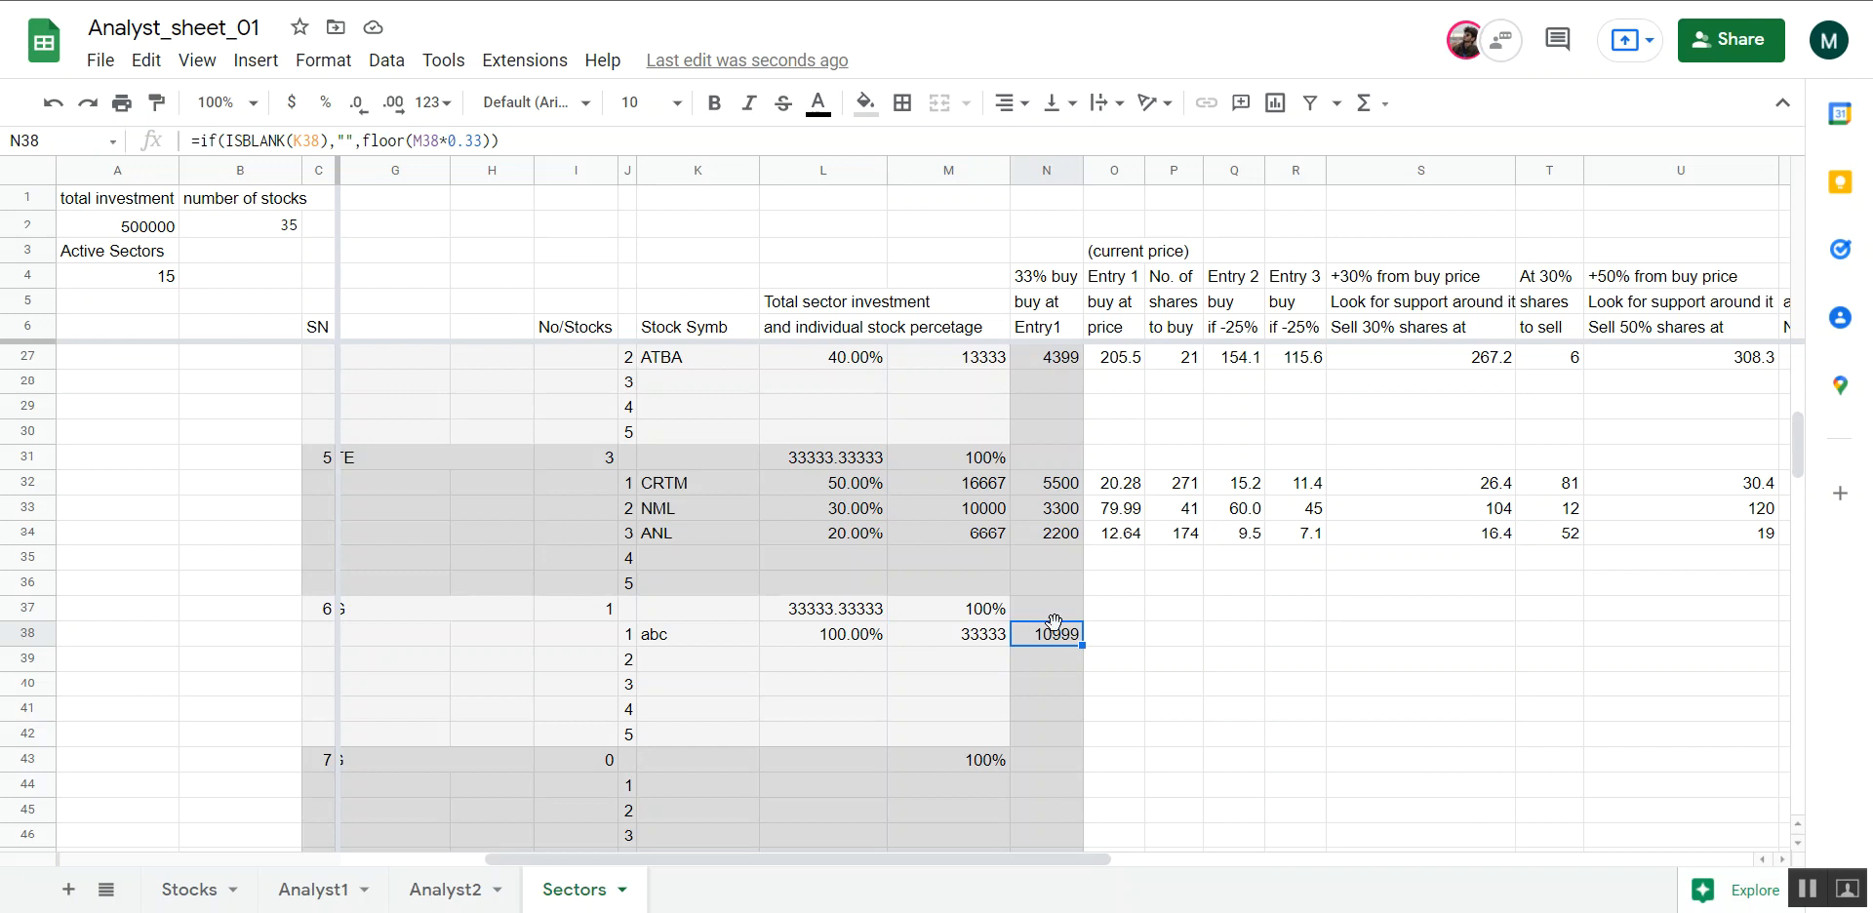
left_click(977, 641)
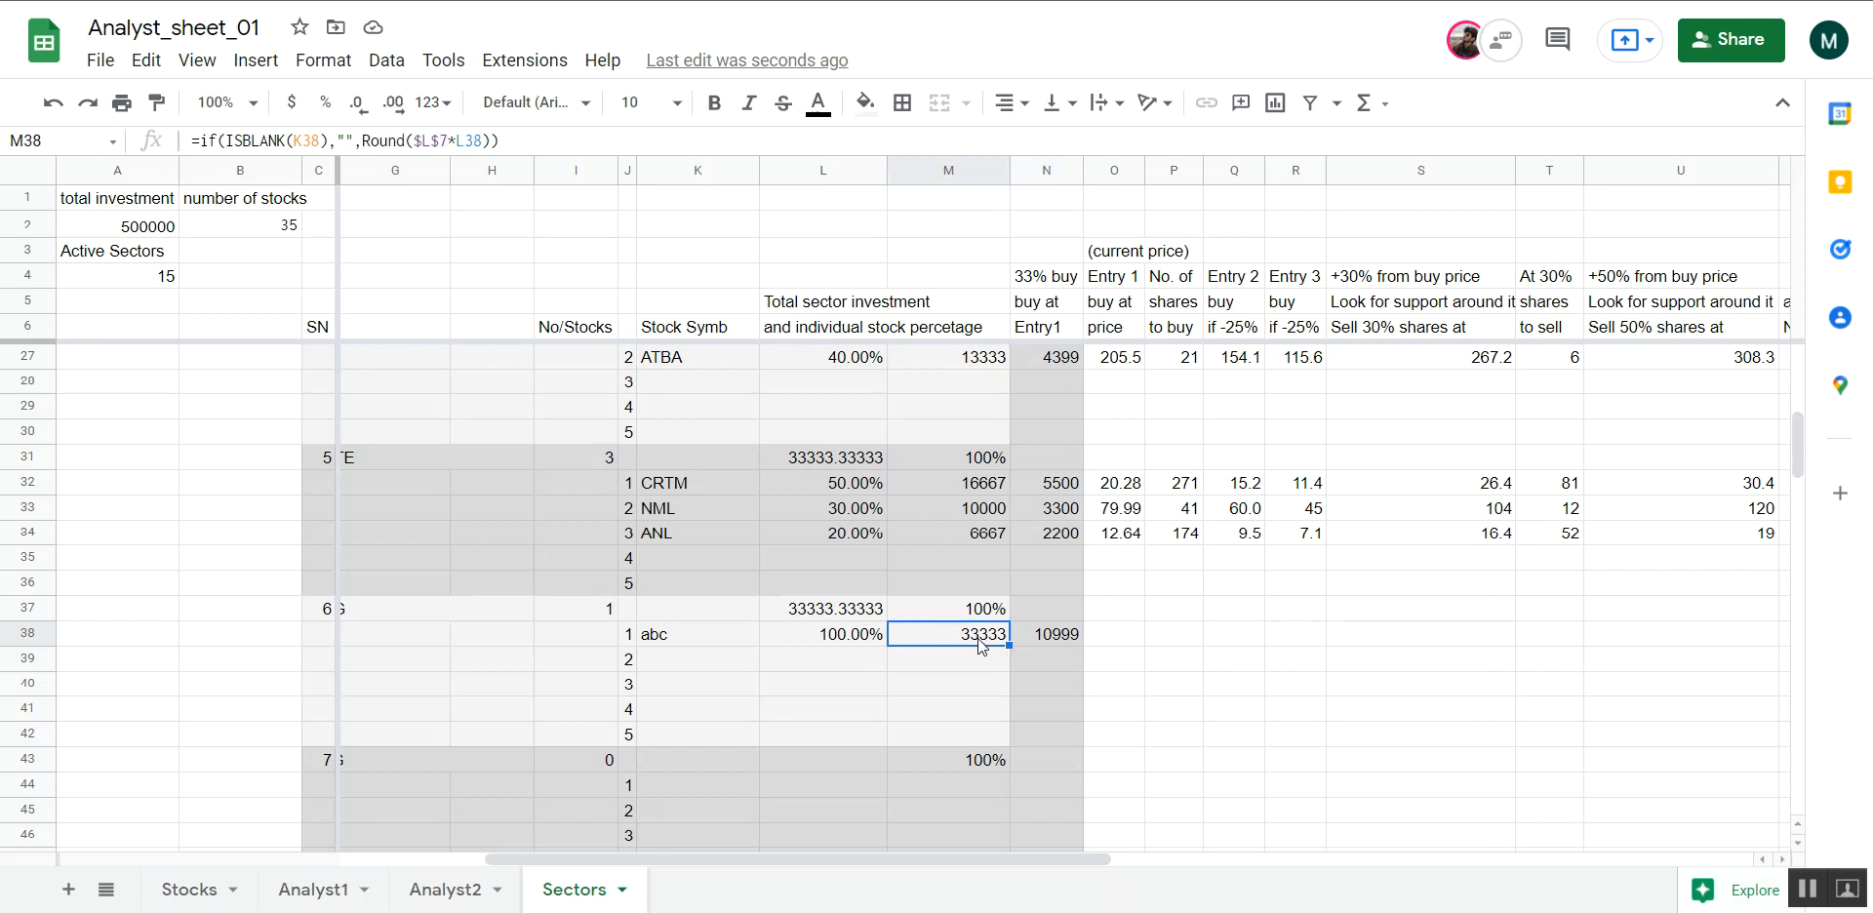
left_click(1063, 638)
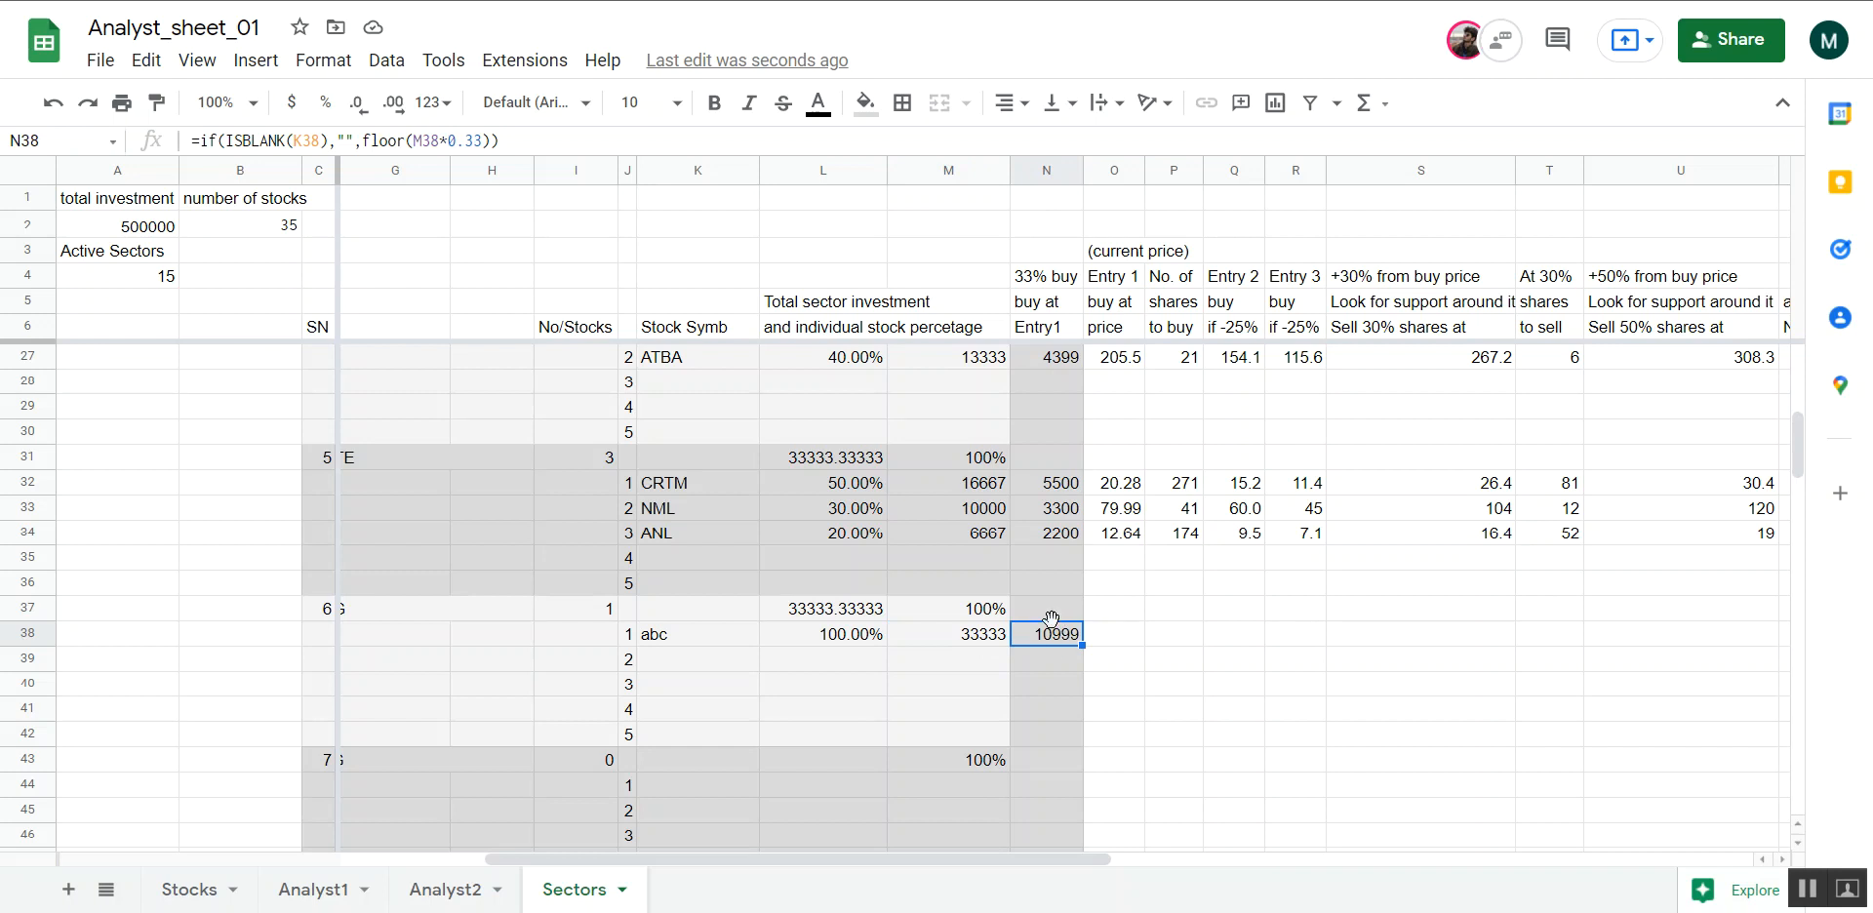
Set abc's Entry 1 current price in cell O38 to 60
left_click(1114, 640)
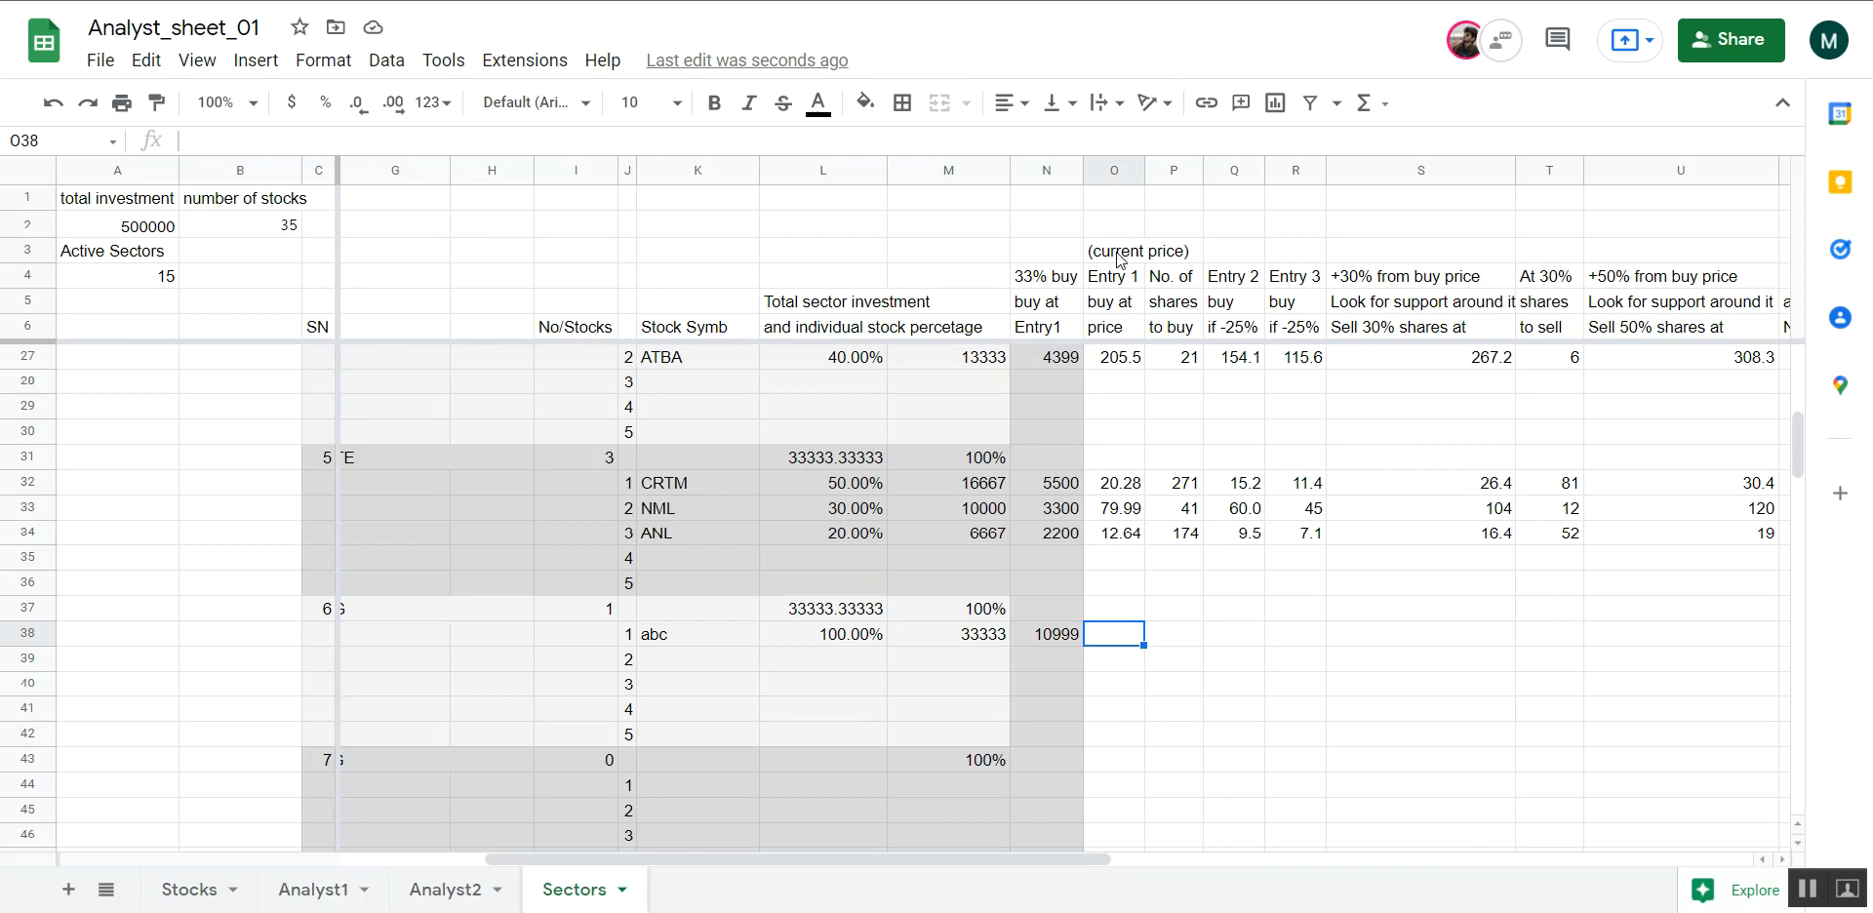
type("60")
key("Return")
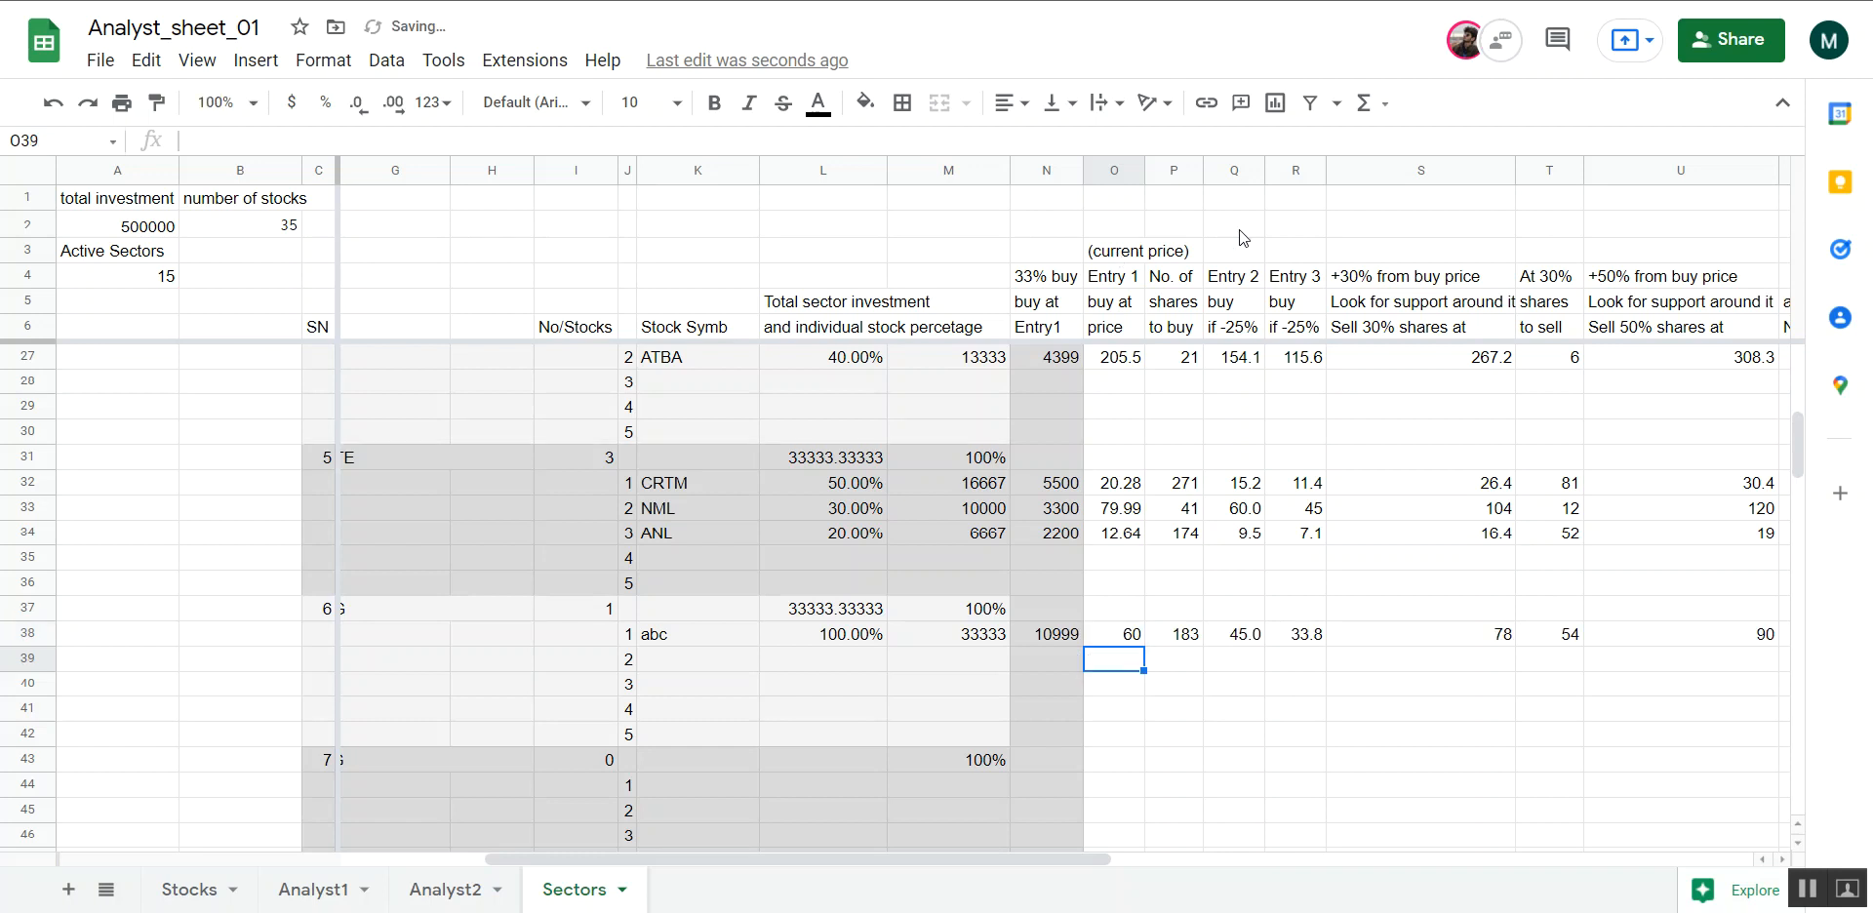
Review abc's calculated row 38, checking the Entry 1 price and the formula for the number of shares to buy in P38
scroll(1253, 704, "right", 10)
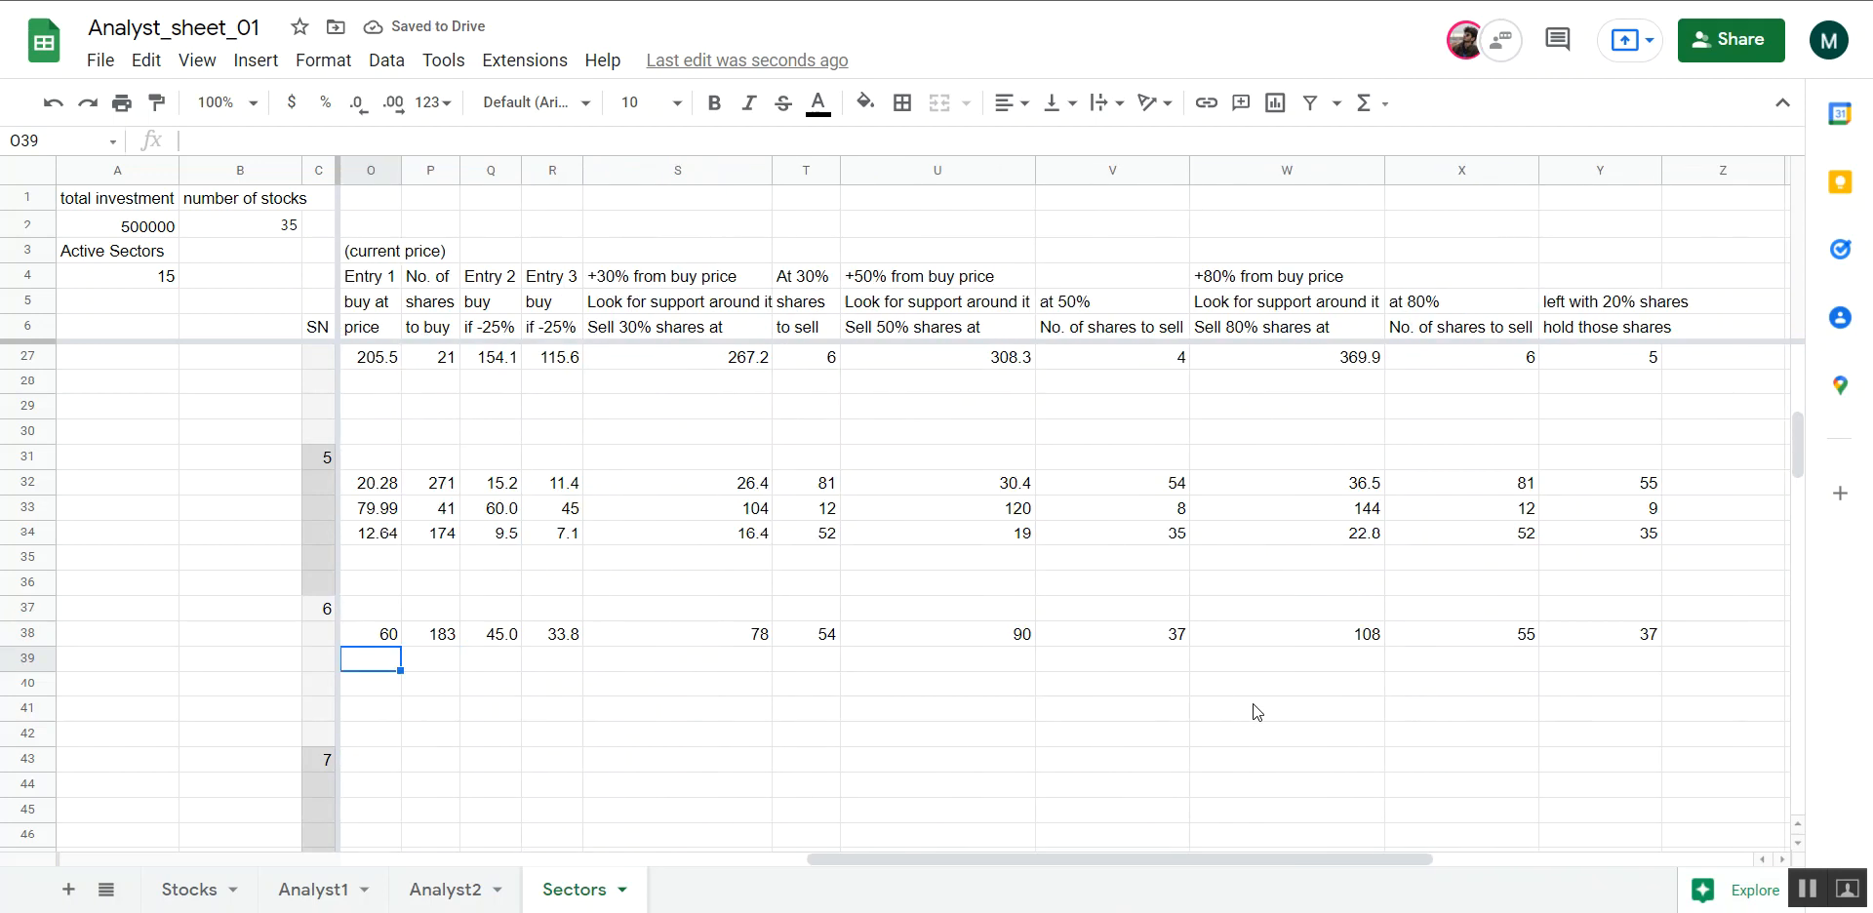
scroll(1253, 704, "left", 7)
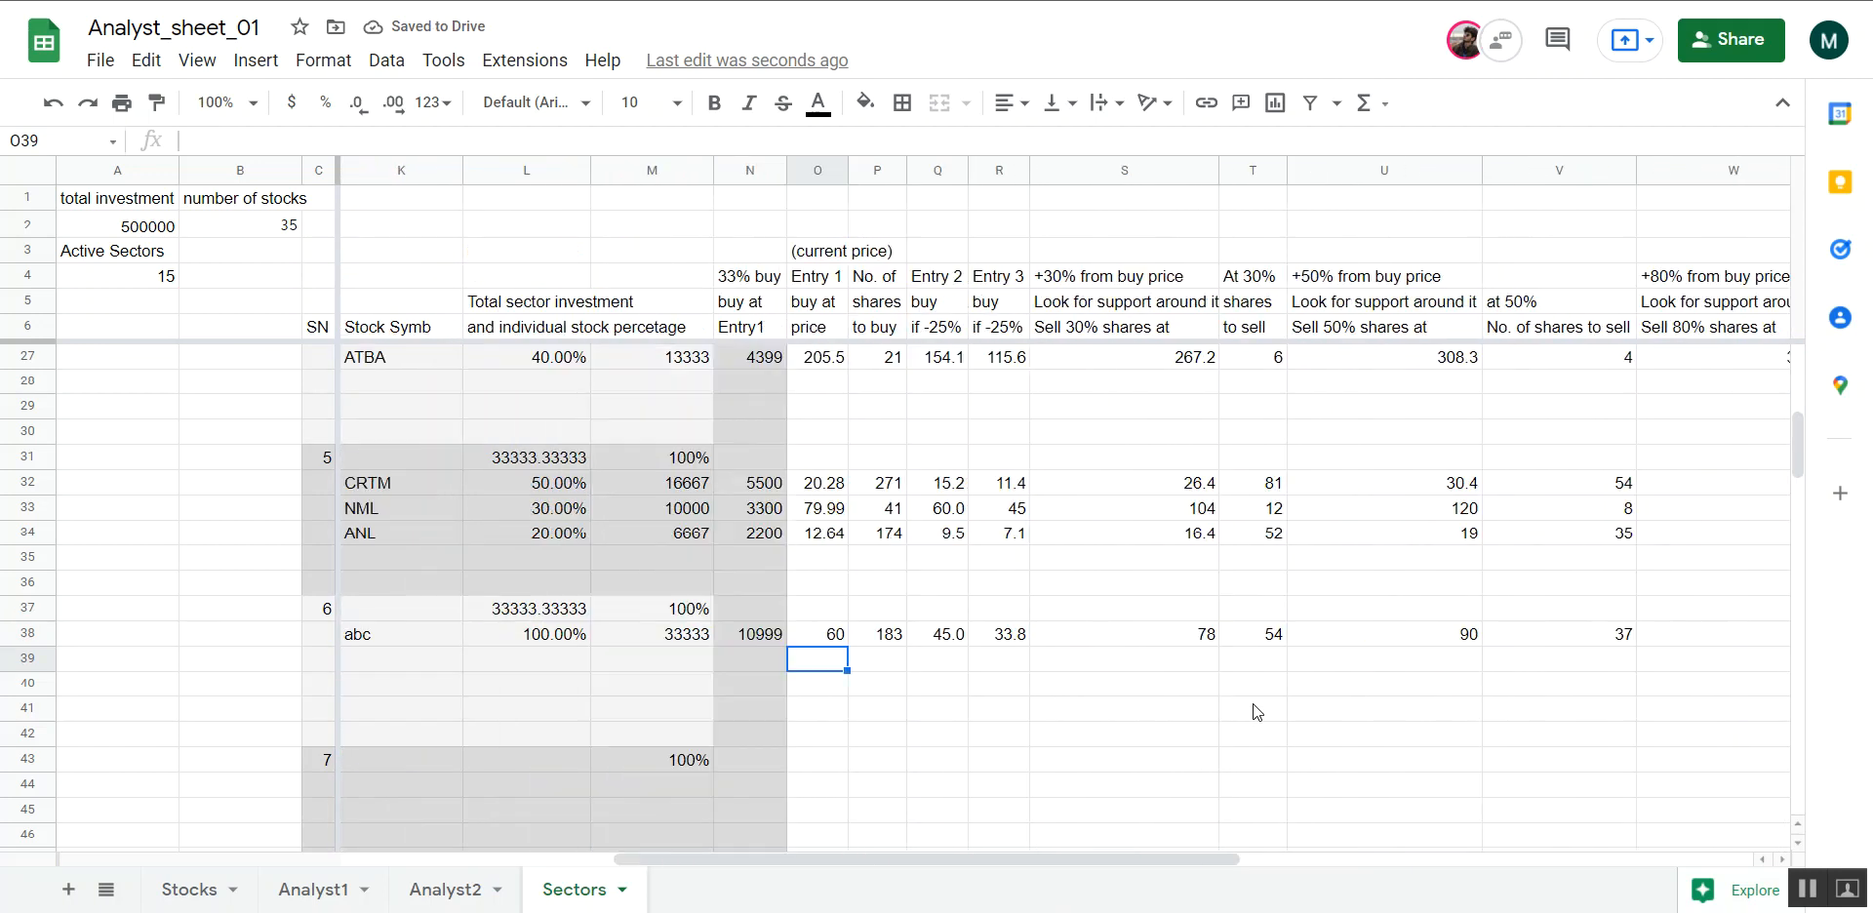
left_click(834, 636)
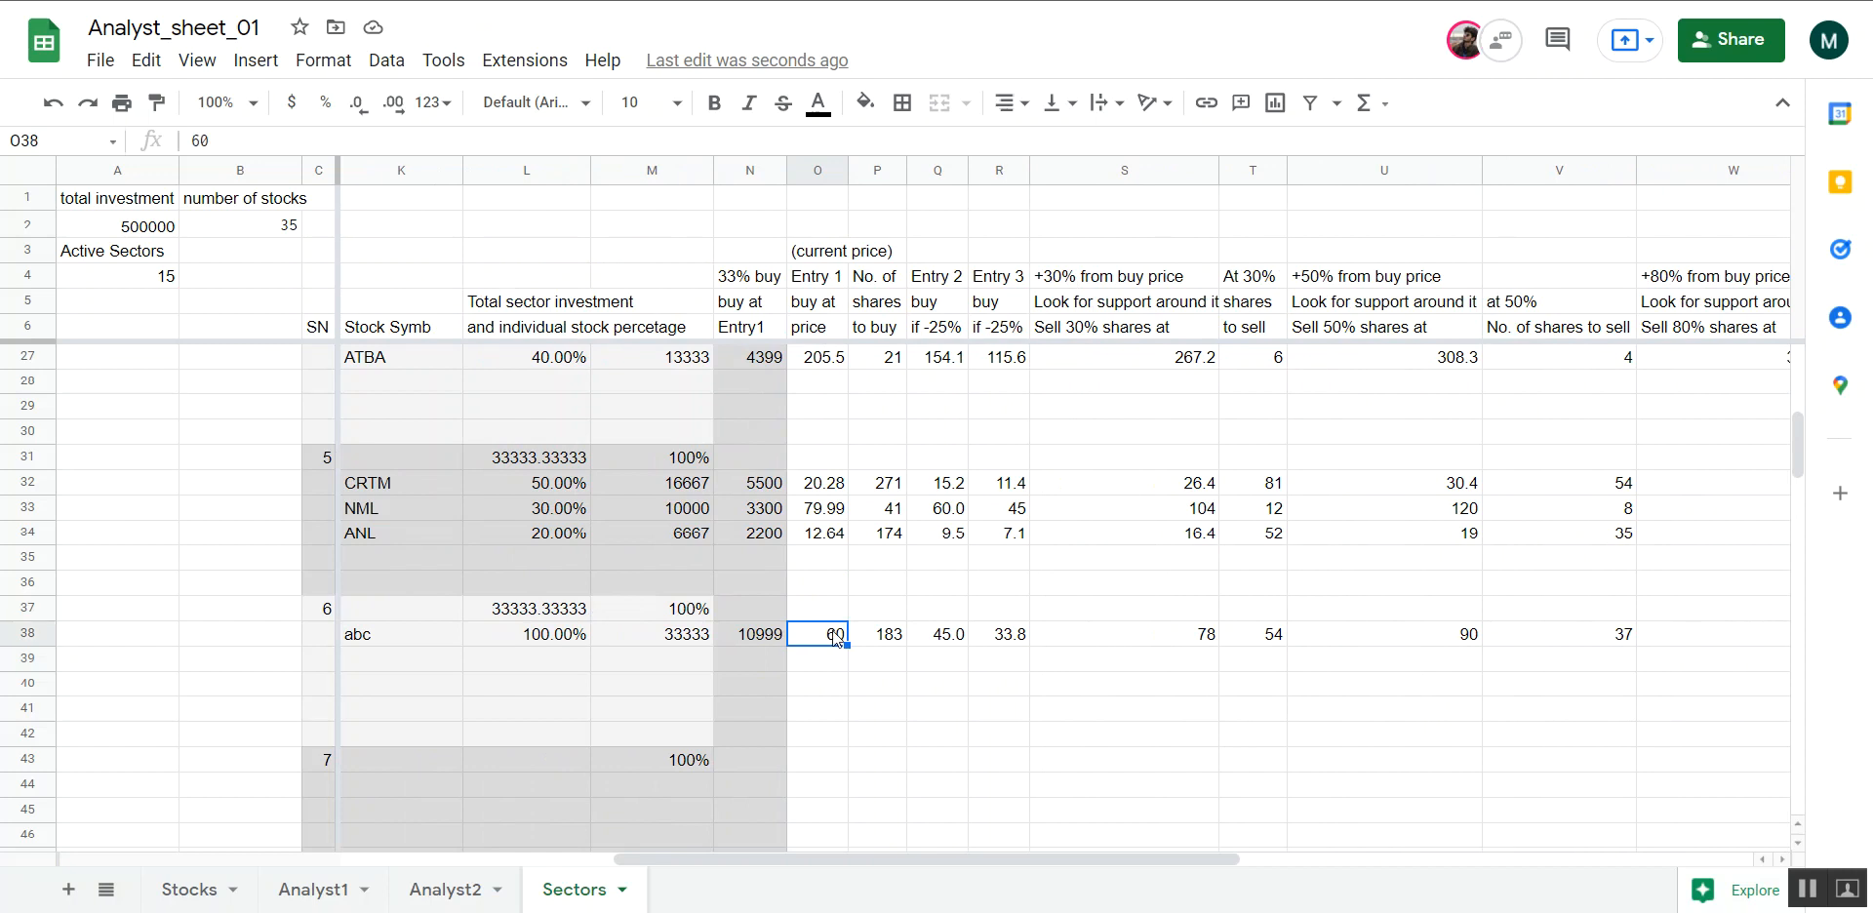
left_click(889, 636)
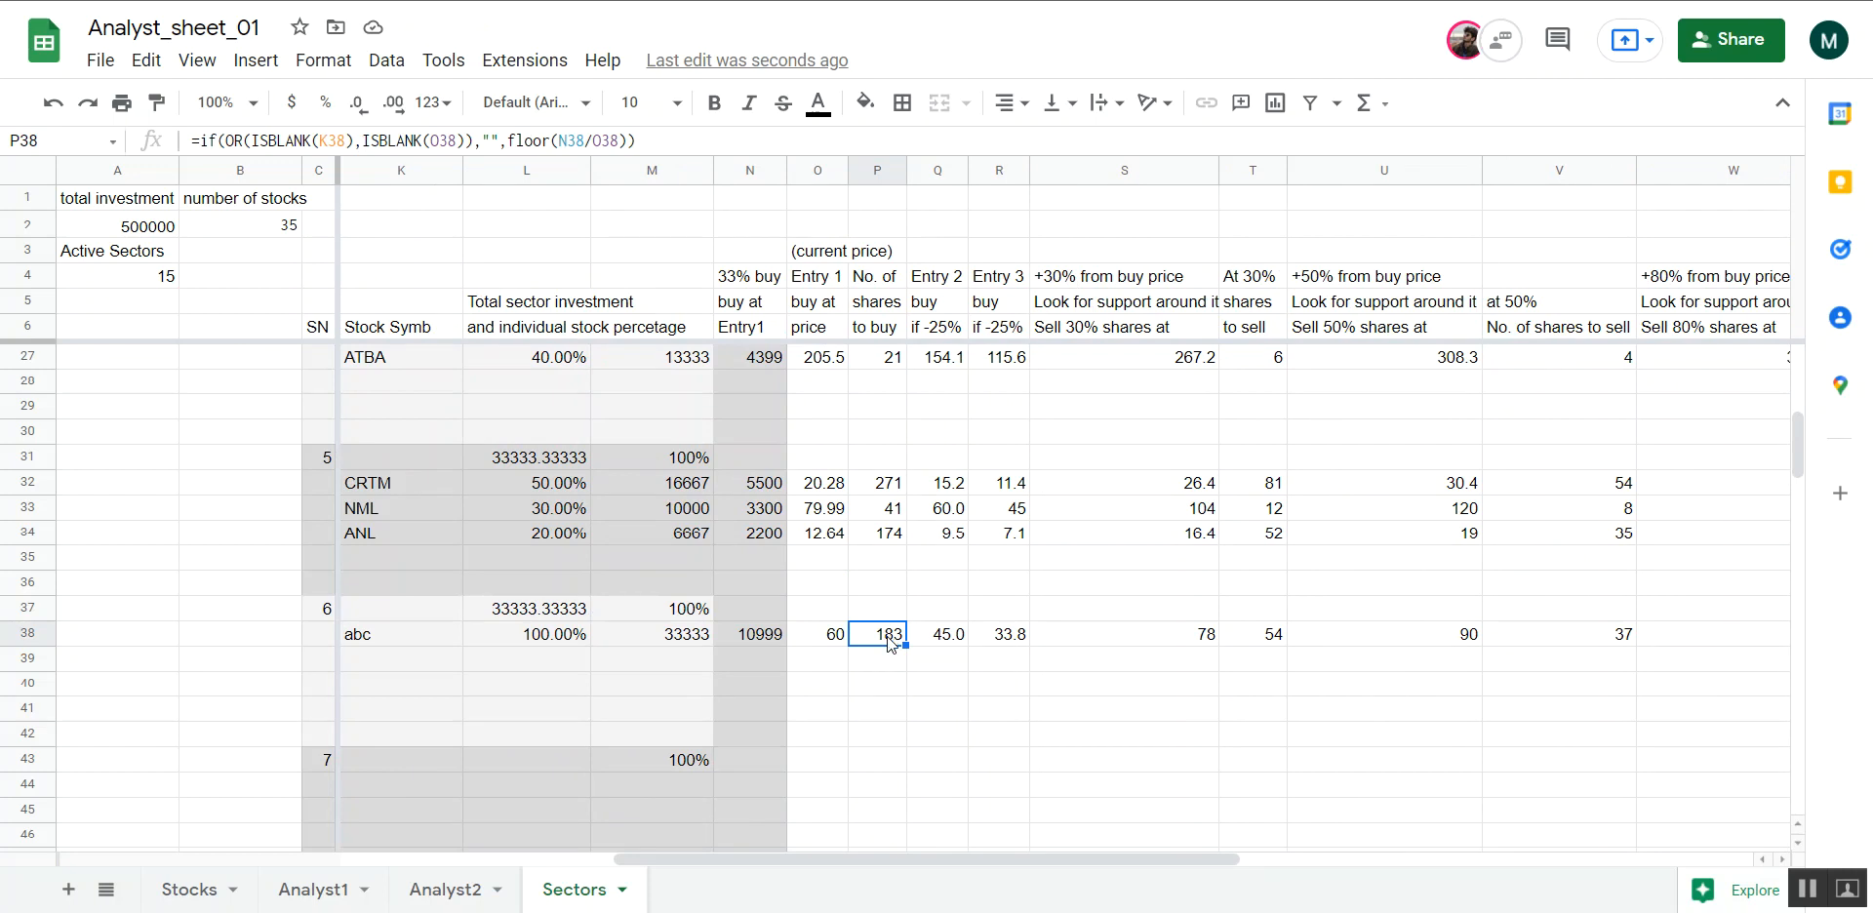
Examine abc's Entry 2 formula in Q38 against its column heading and the Entry 1 price in O38
left_click(943, 643)
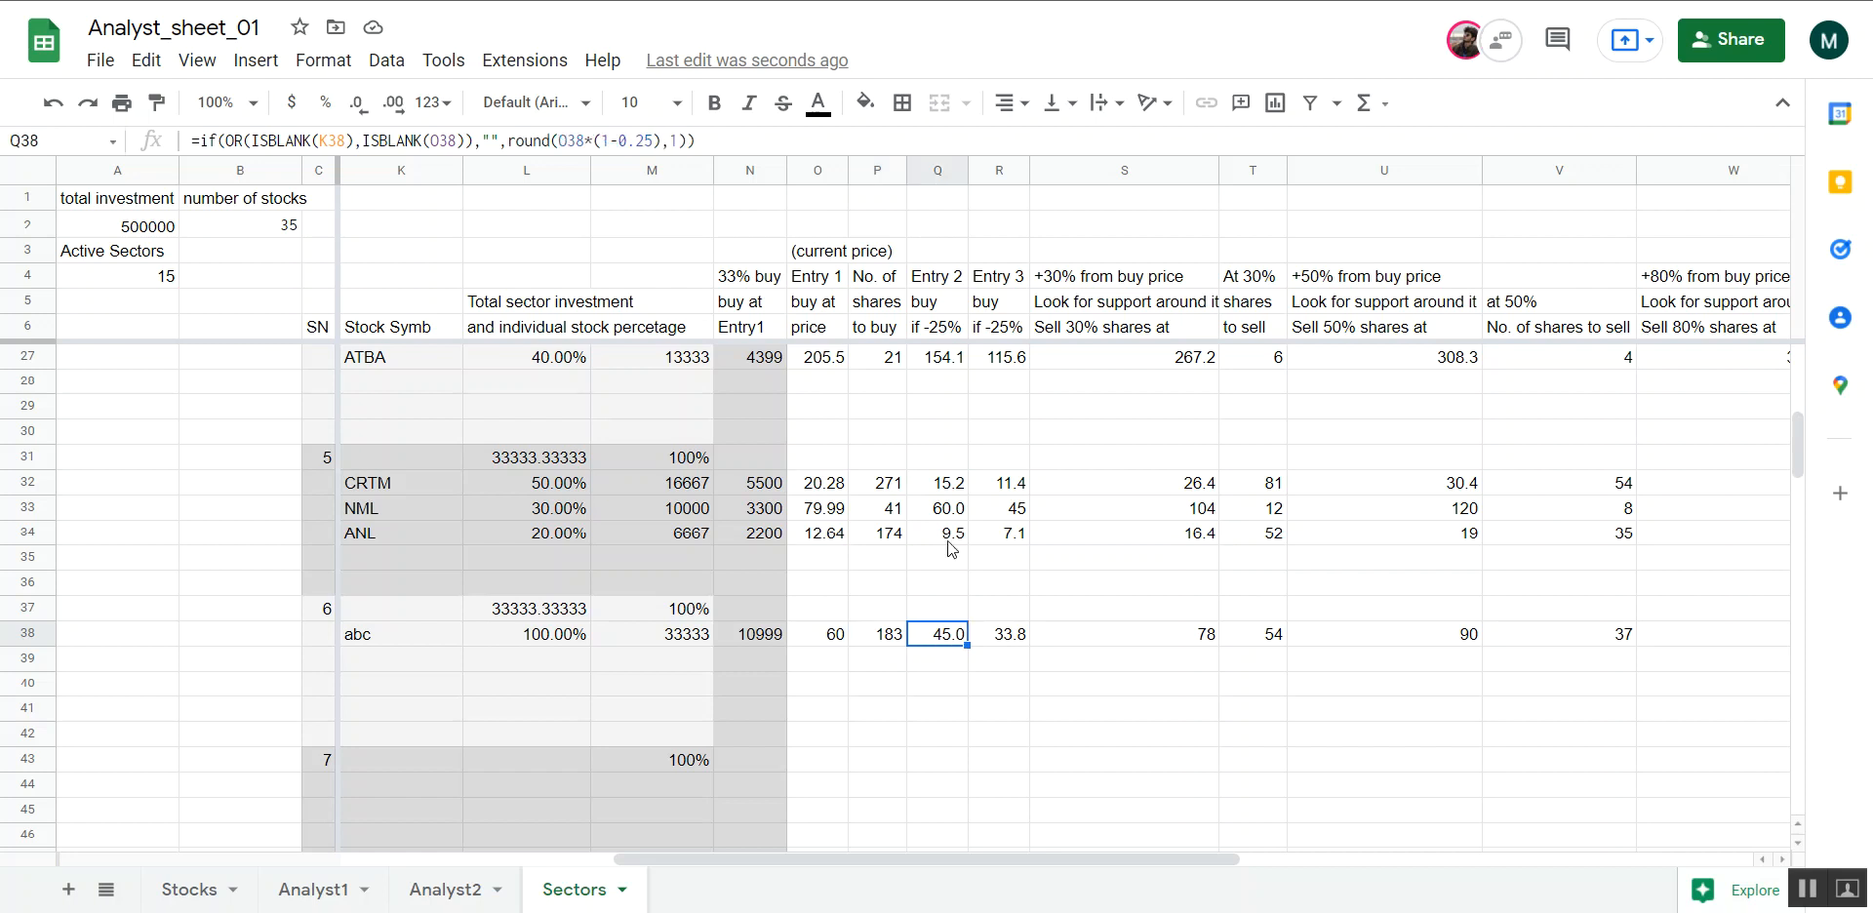
left_click_drag(942, 281, 949, 332)
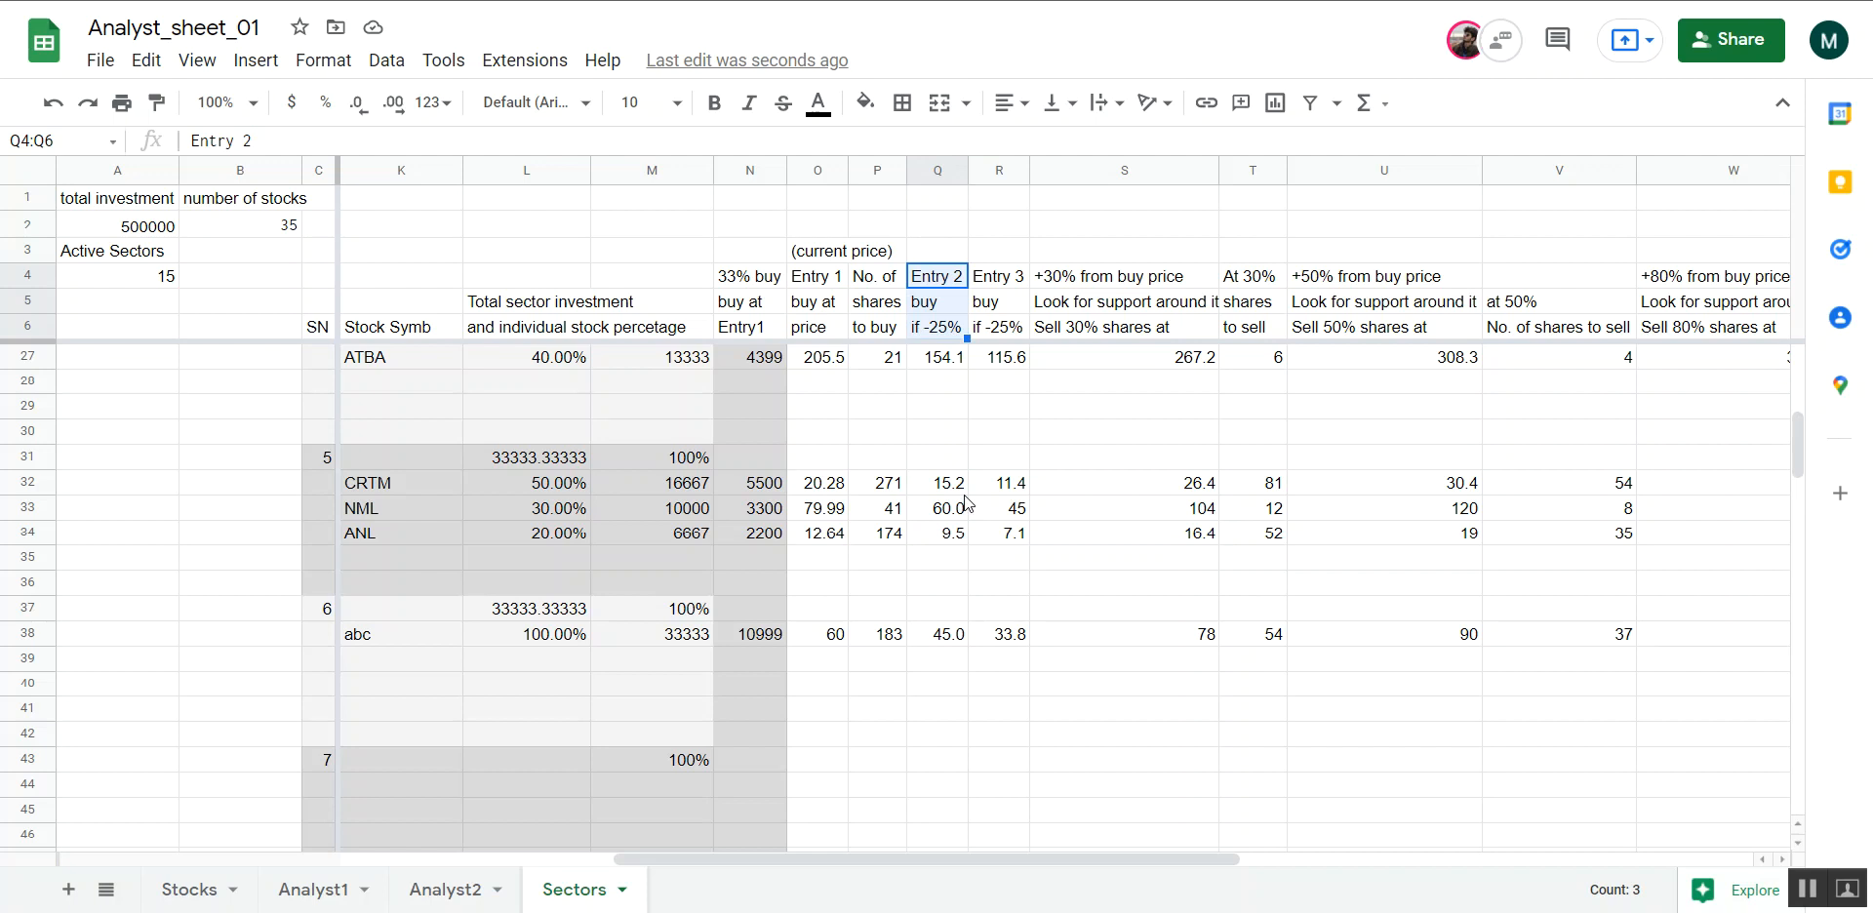
left_click(835, 644)
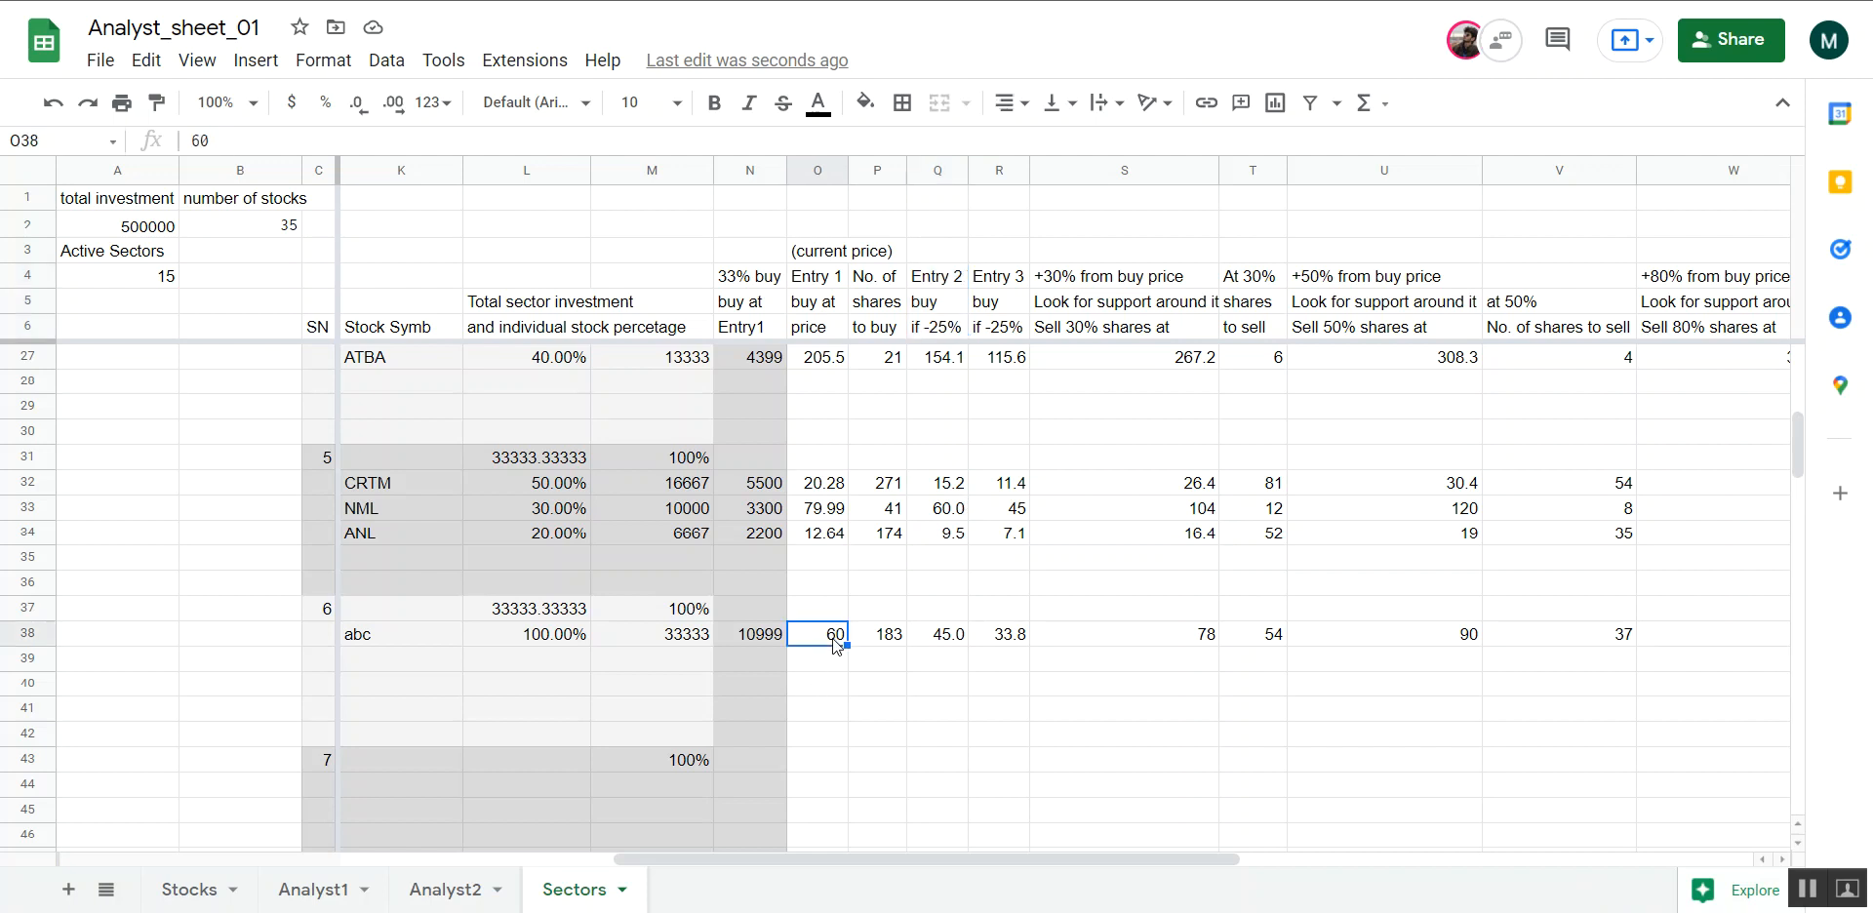
left_click(946, 644)
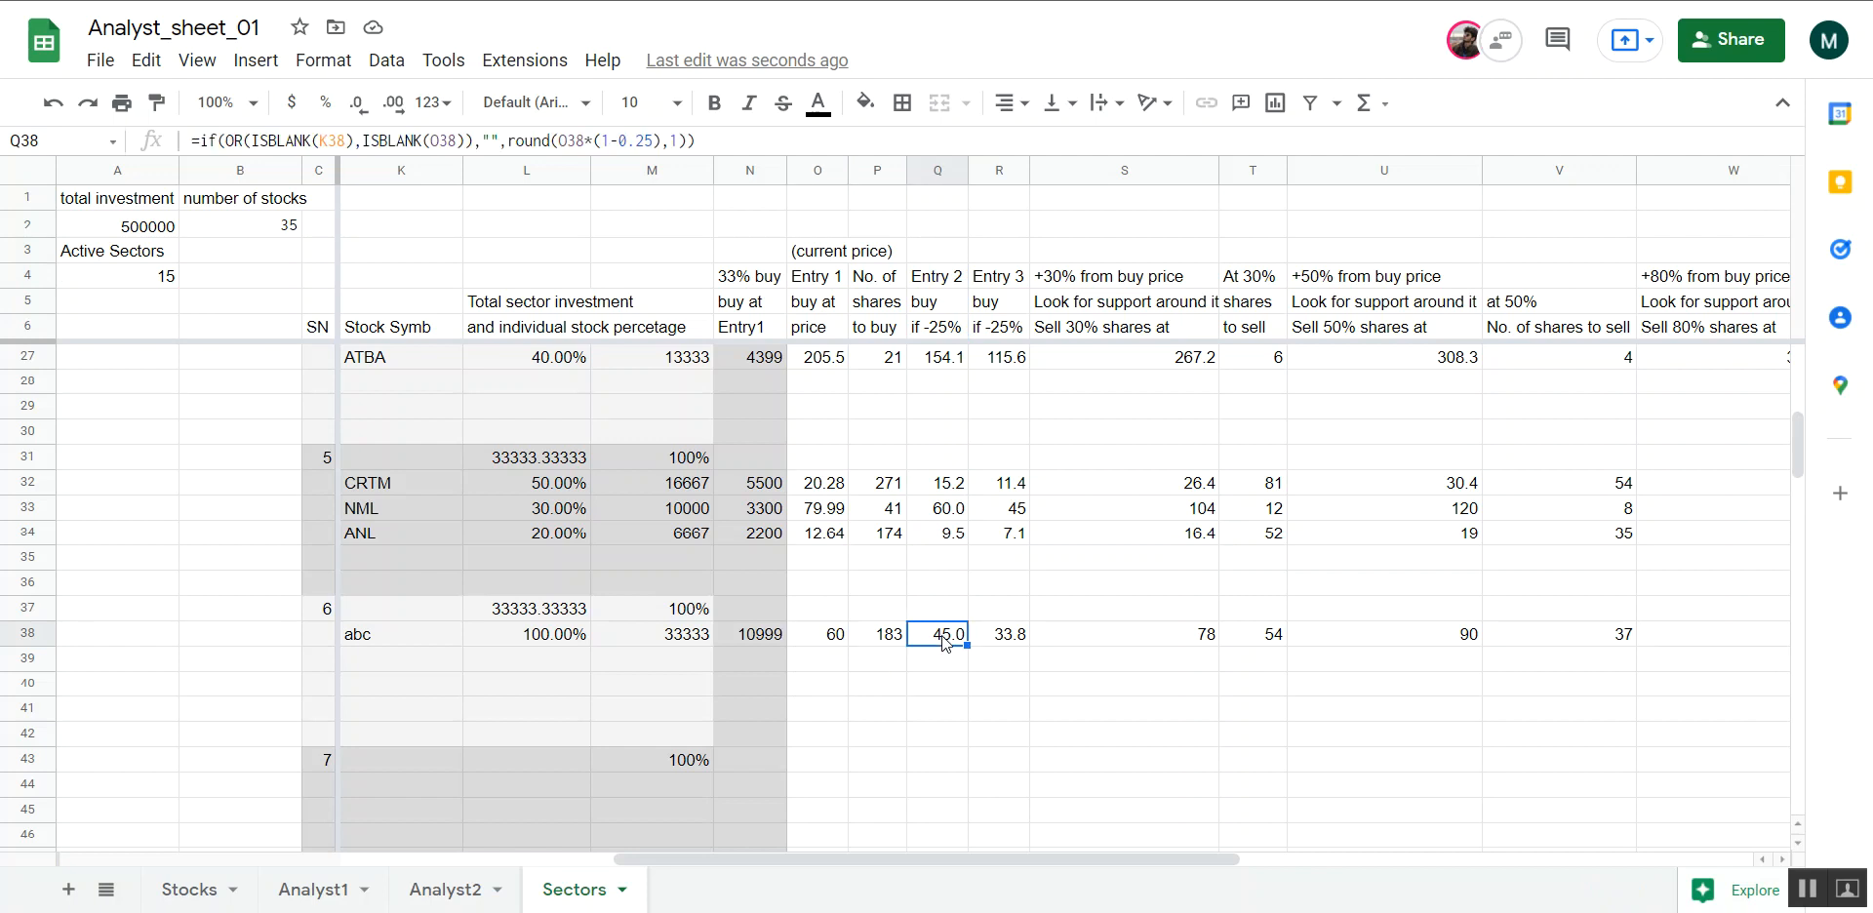
double_click(946, 644)
key("Escape")
Inspect abc's Entry 3 formula in R38 and compare it with the Entry 2 price it is based on
key("Right")
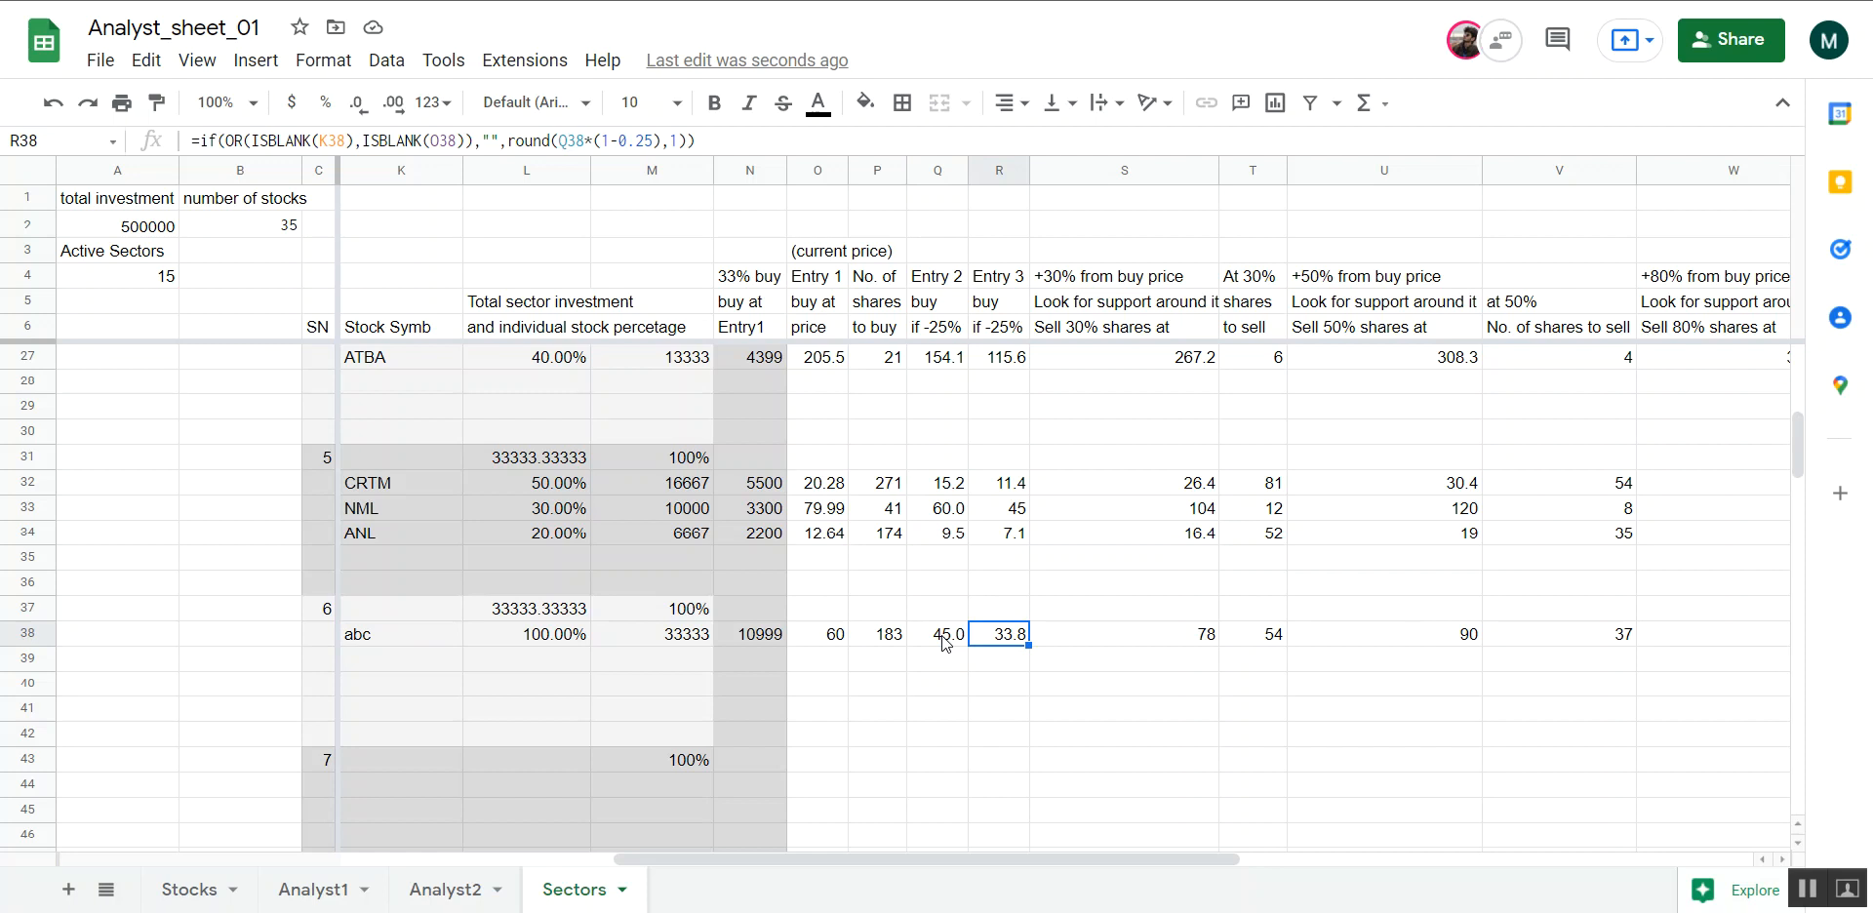
key("Left")
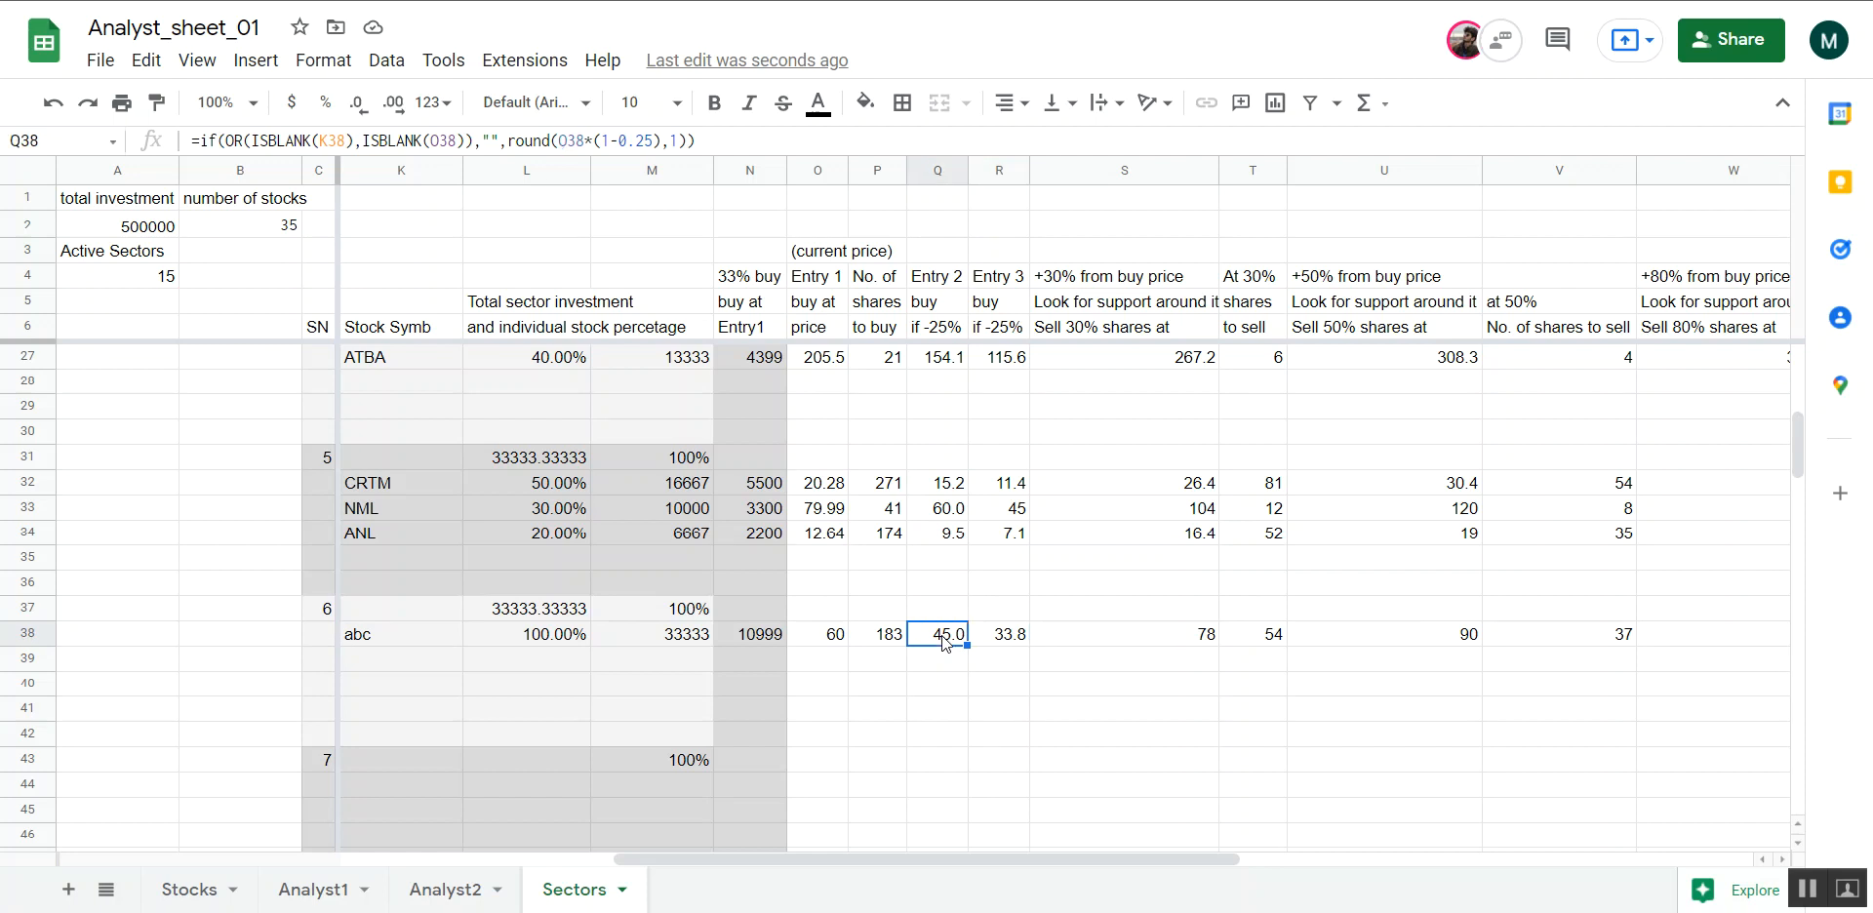
key("Right")
key("Right")
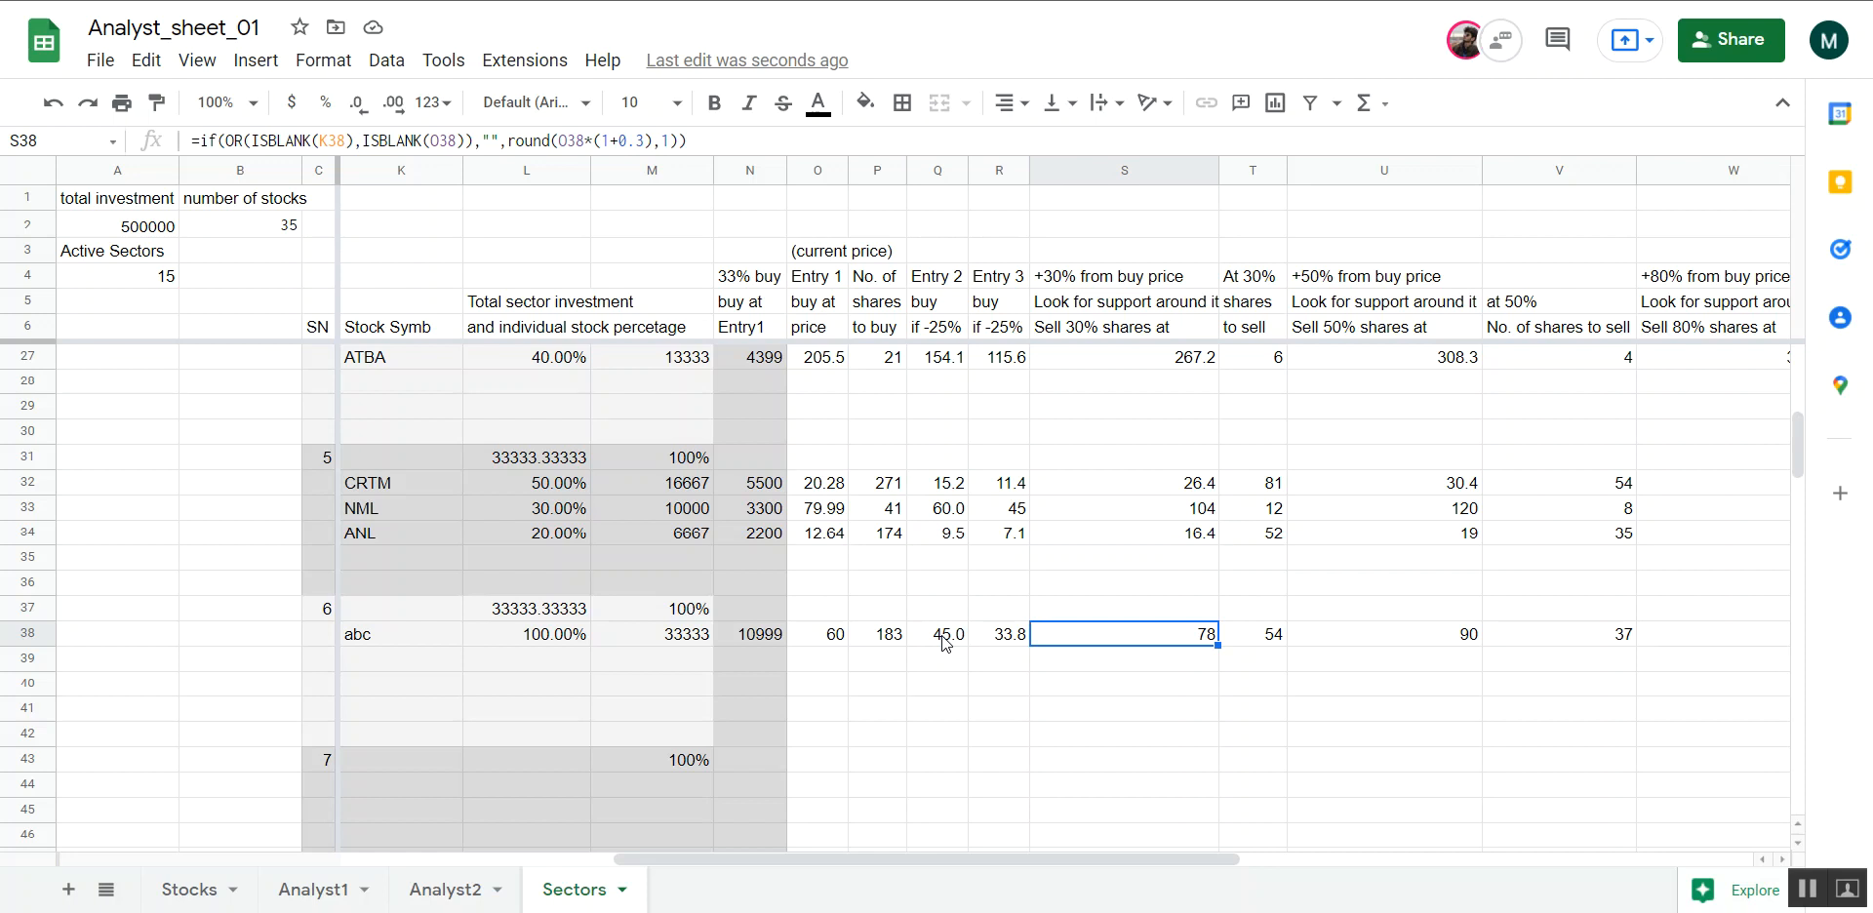
left_click_drag(941, 640, 1008, 641)
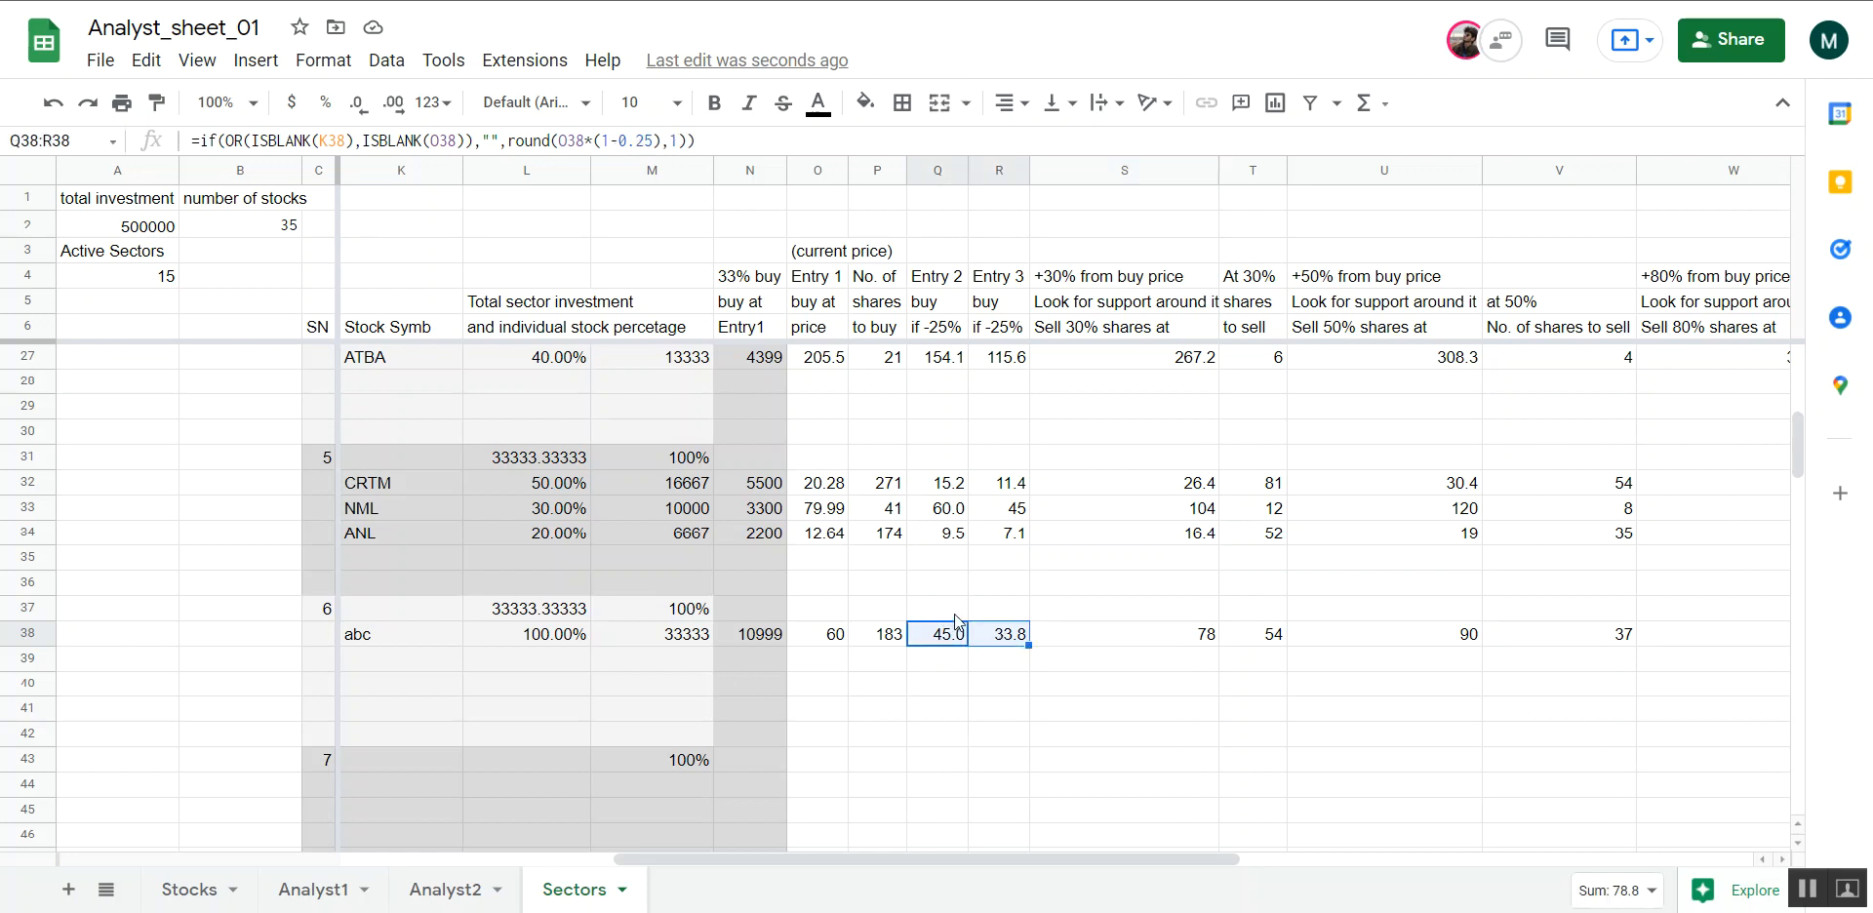
left_click(991, 610)
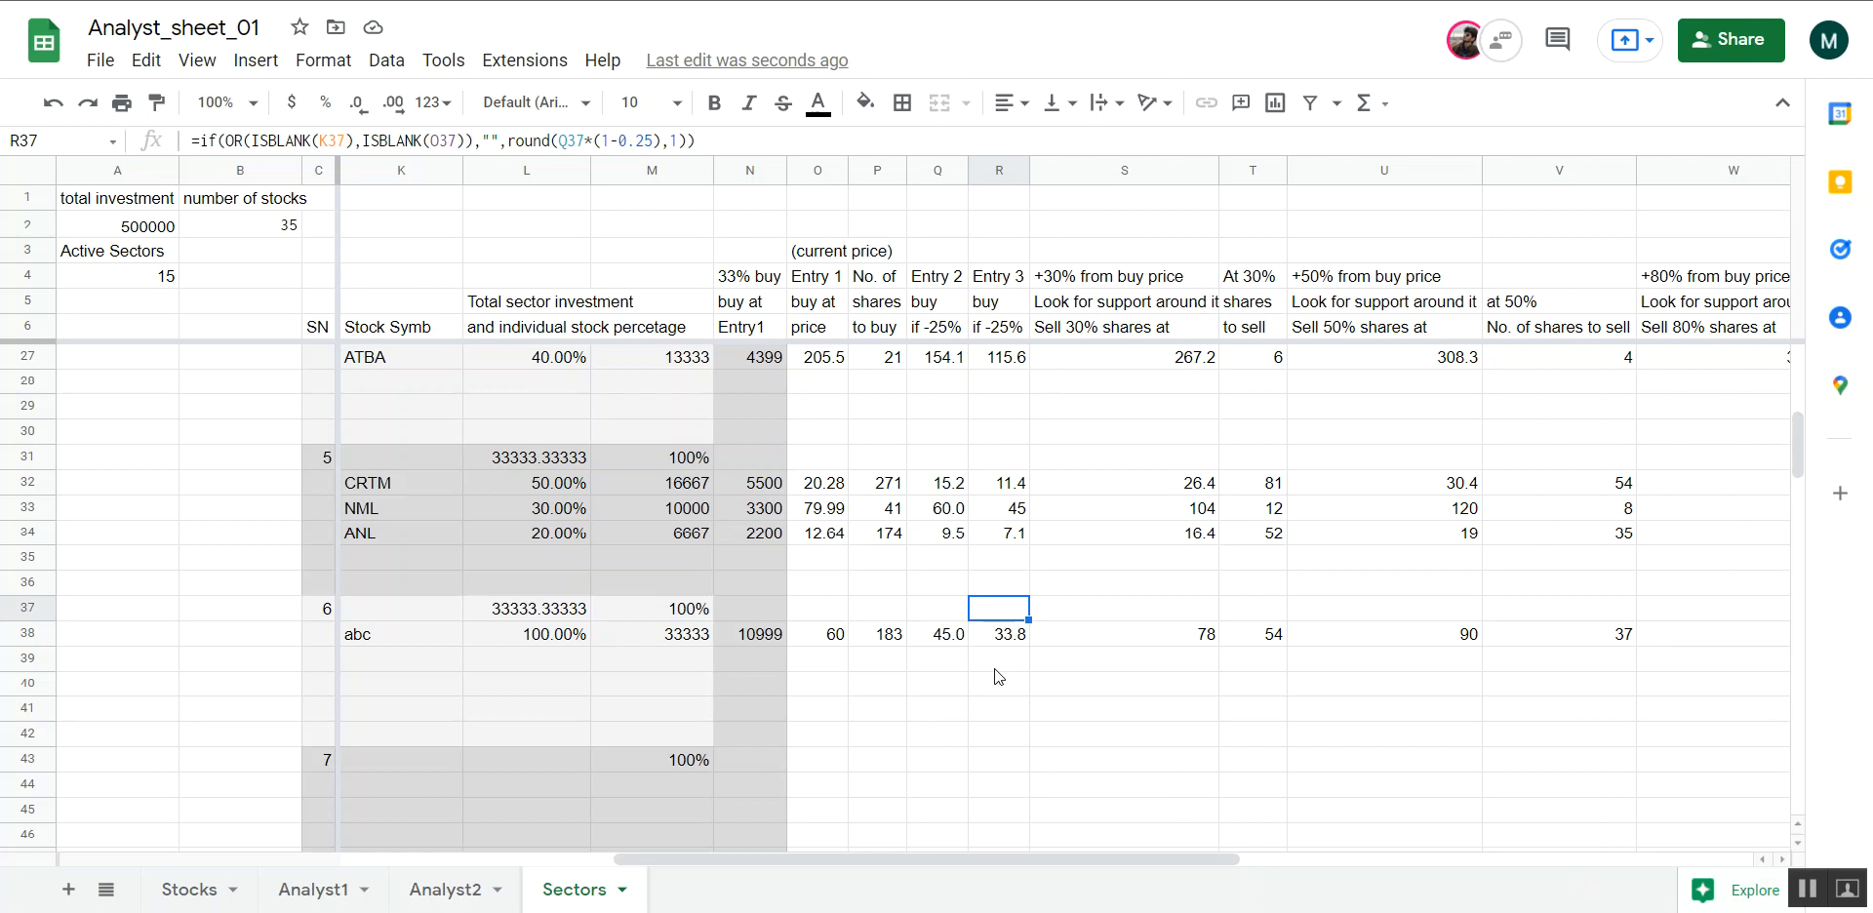
Check abc's +30% sell price formula in S38 against the Entry 1 price and the headings in S4:S6
left_click(1103, 643)
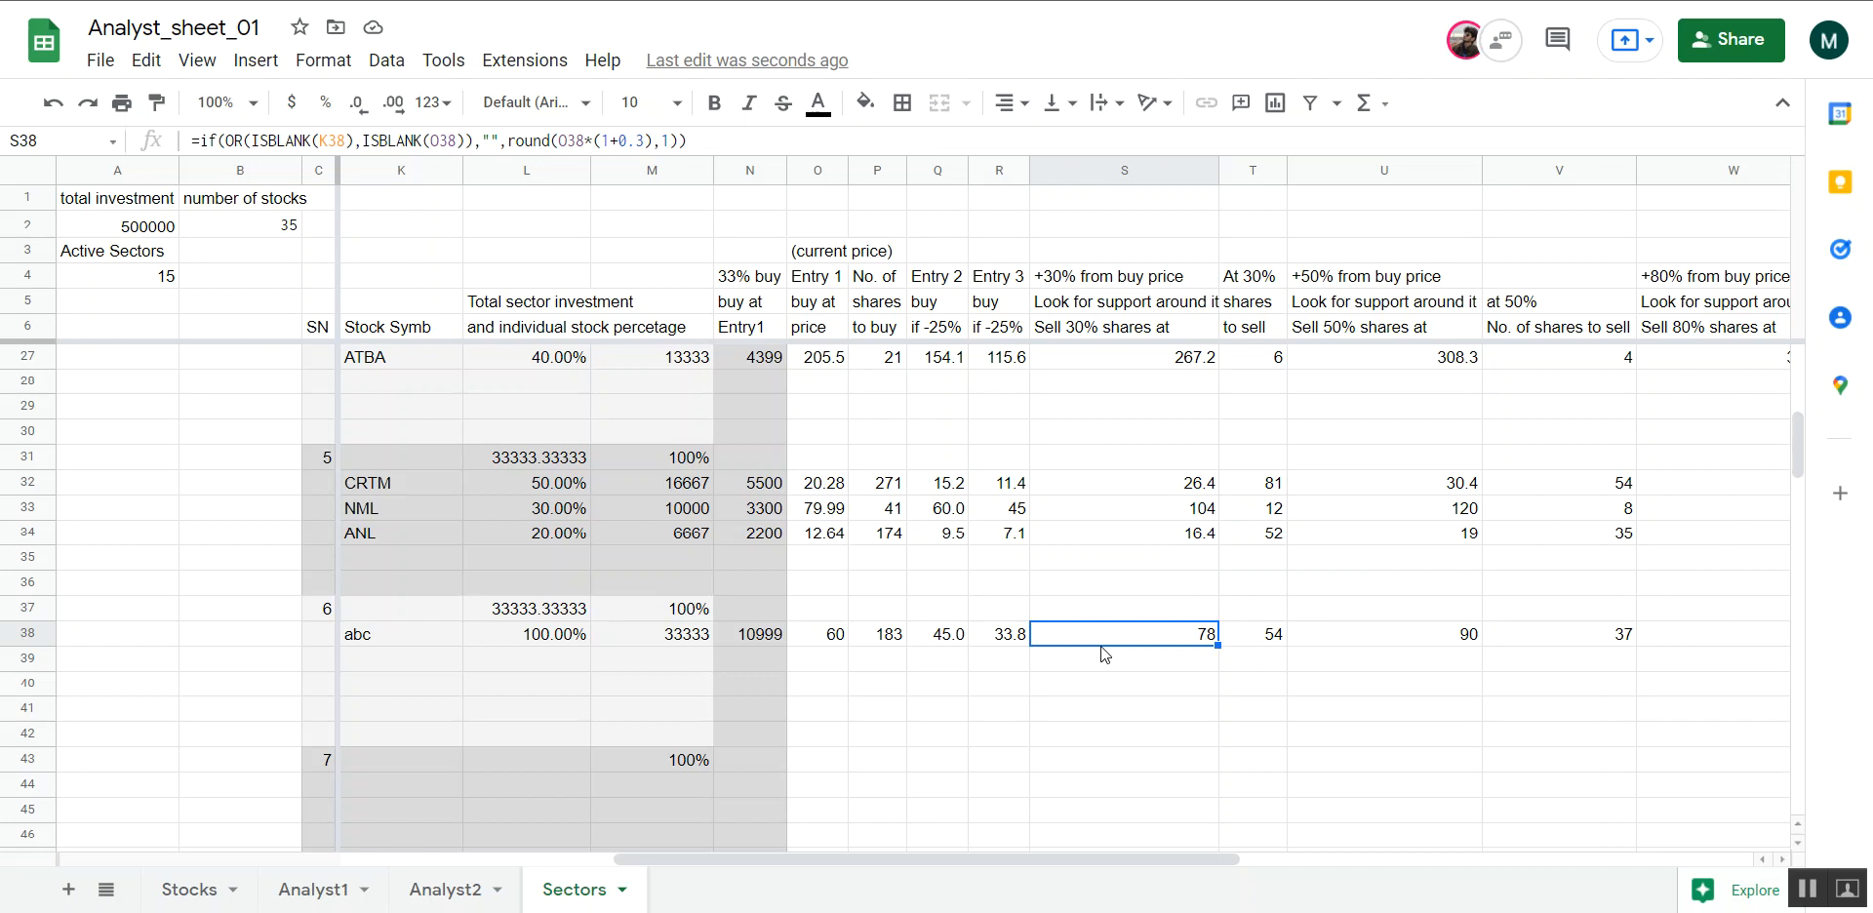
left_click(841, 636)
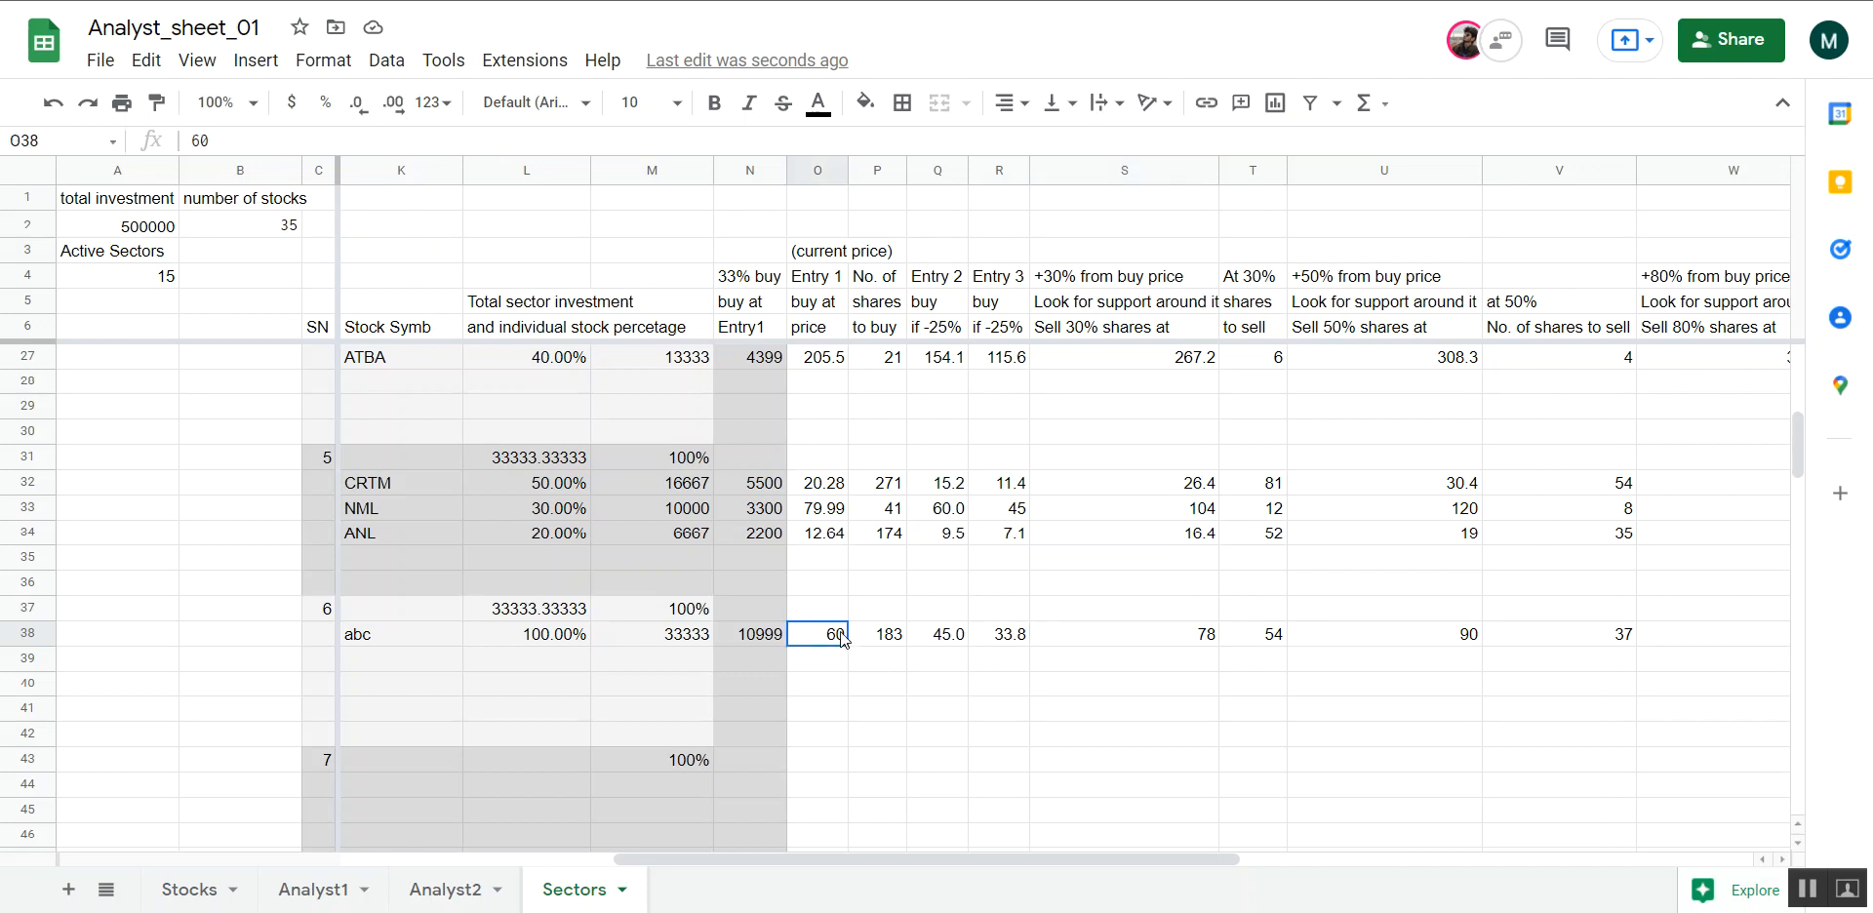
left_click(1108, 646)
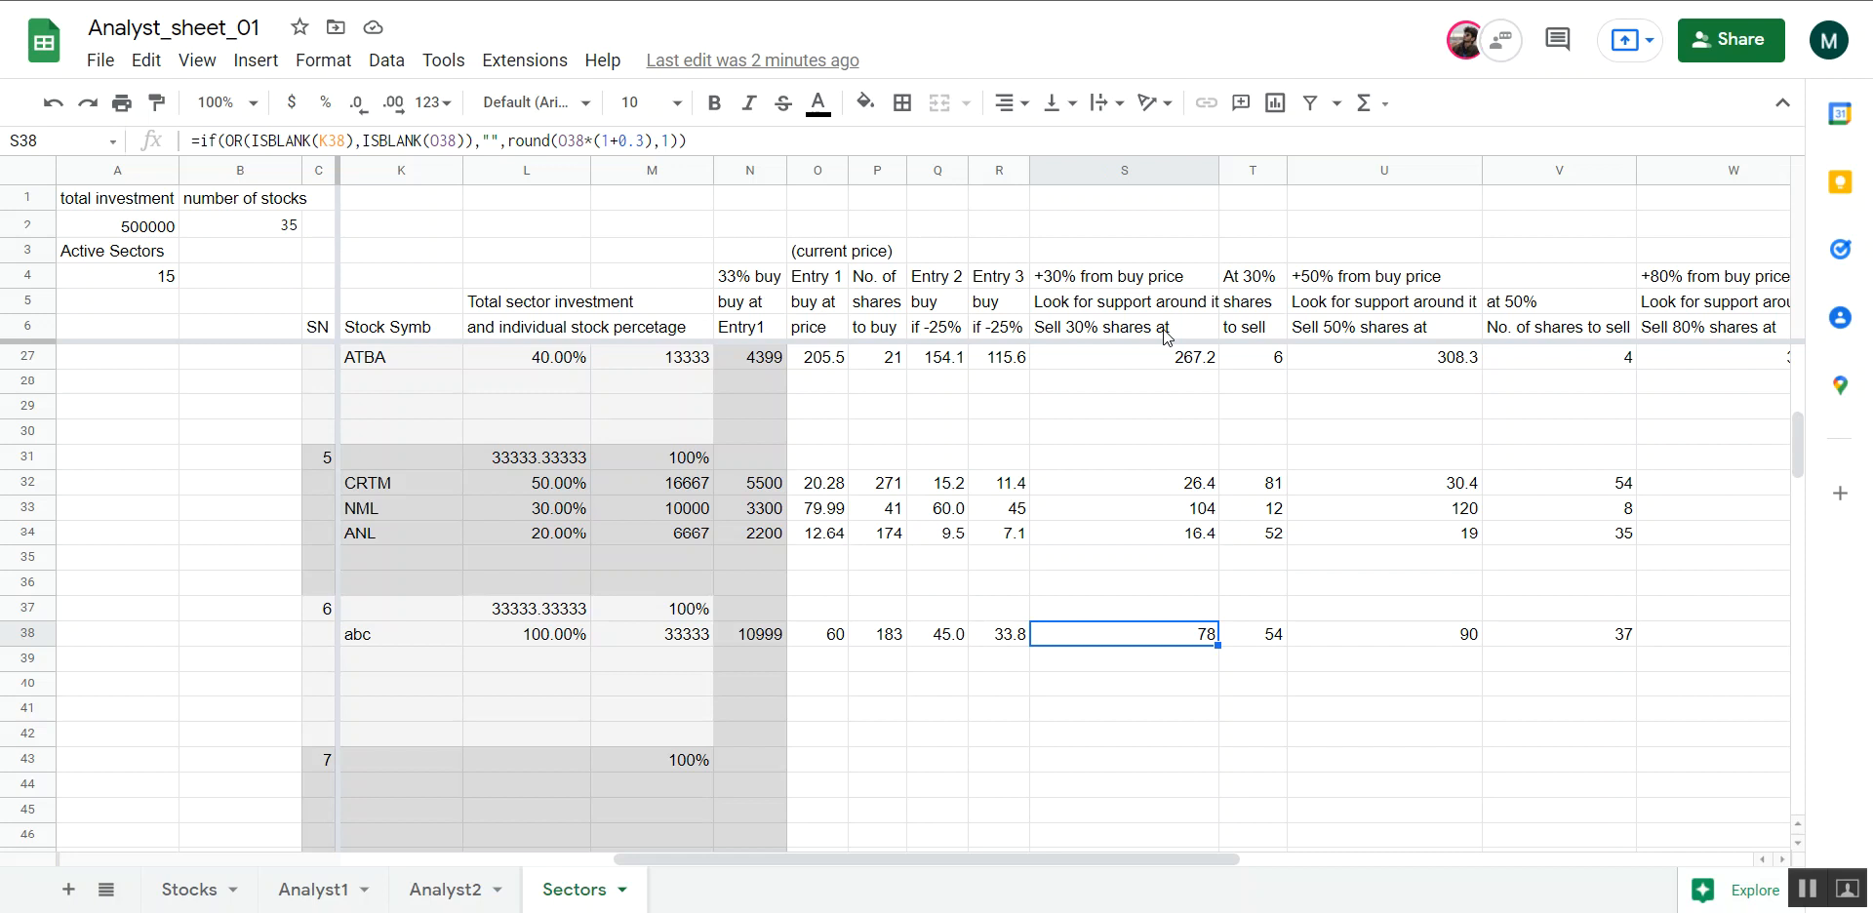
left_click_drag(1165, 337, 1167, 284)
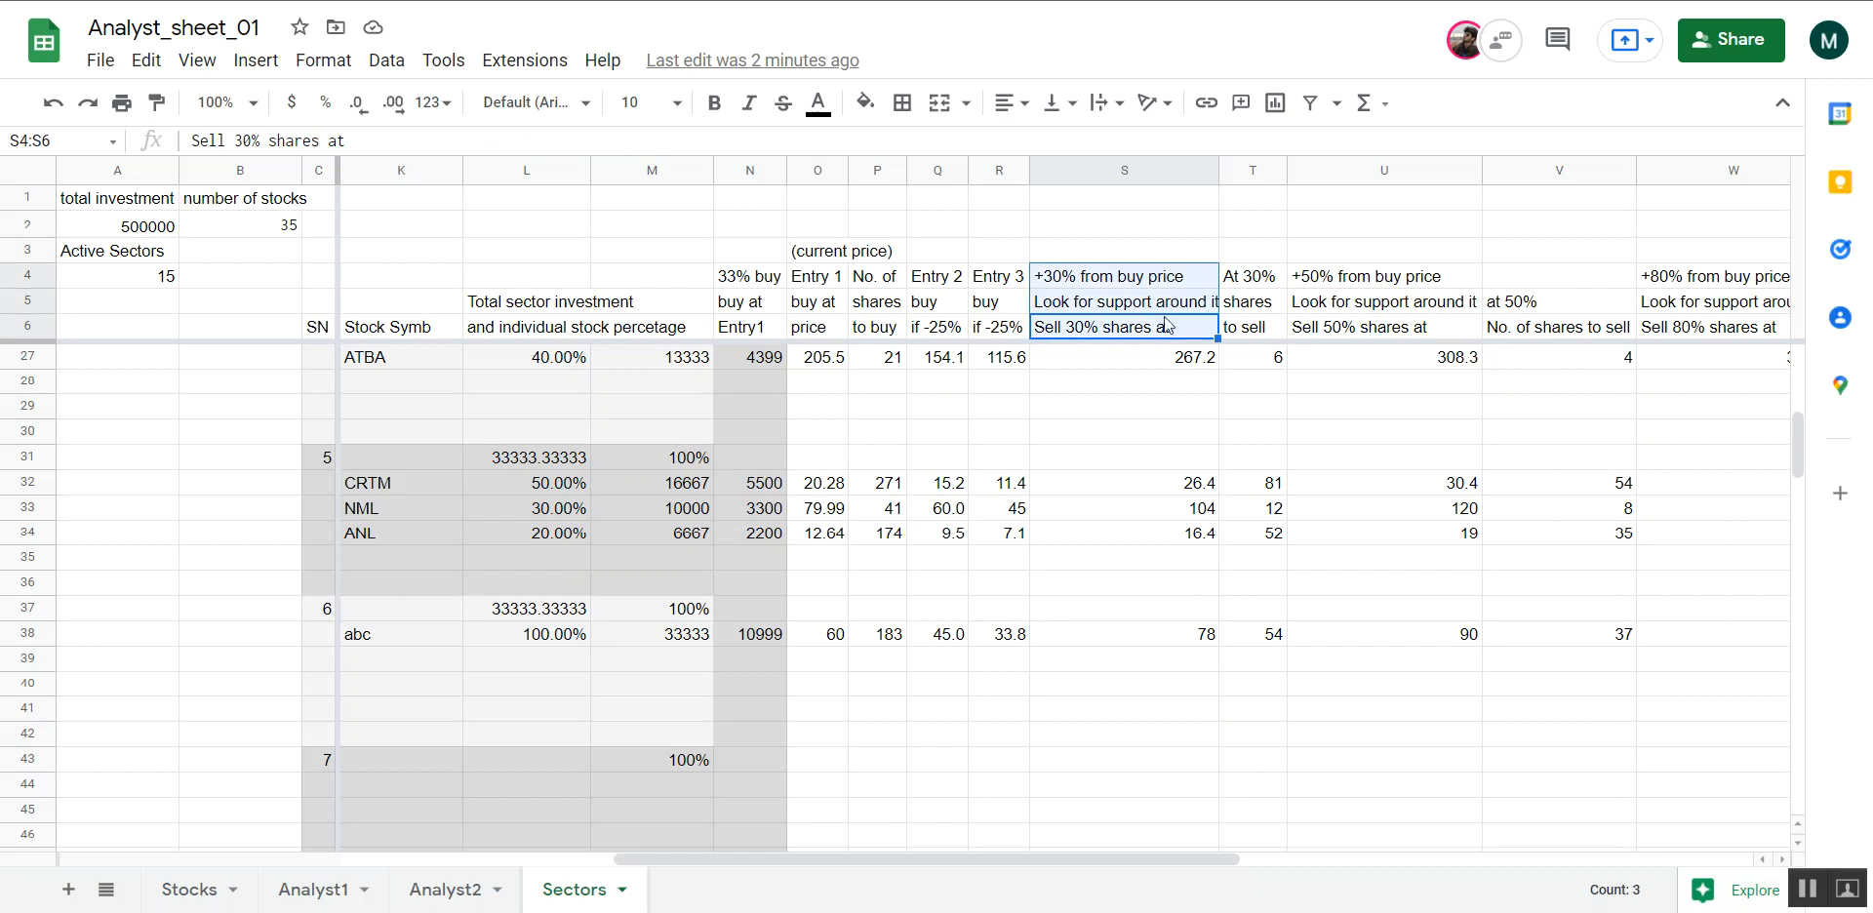
left_click(1146, 634)
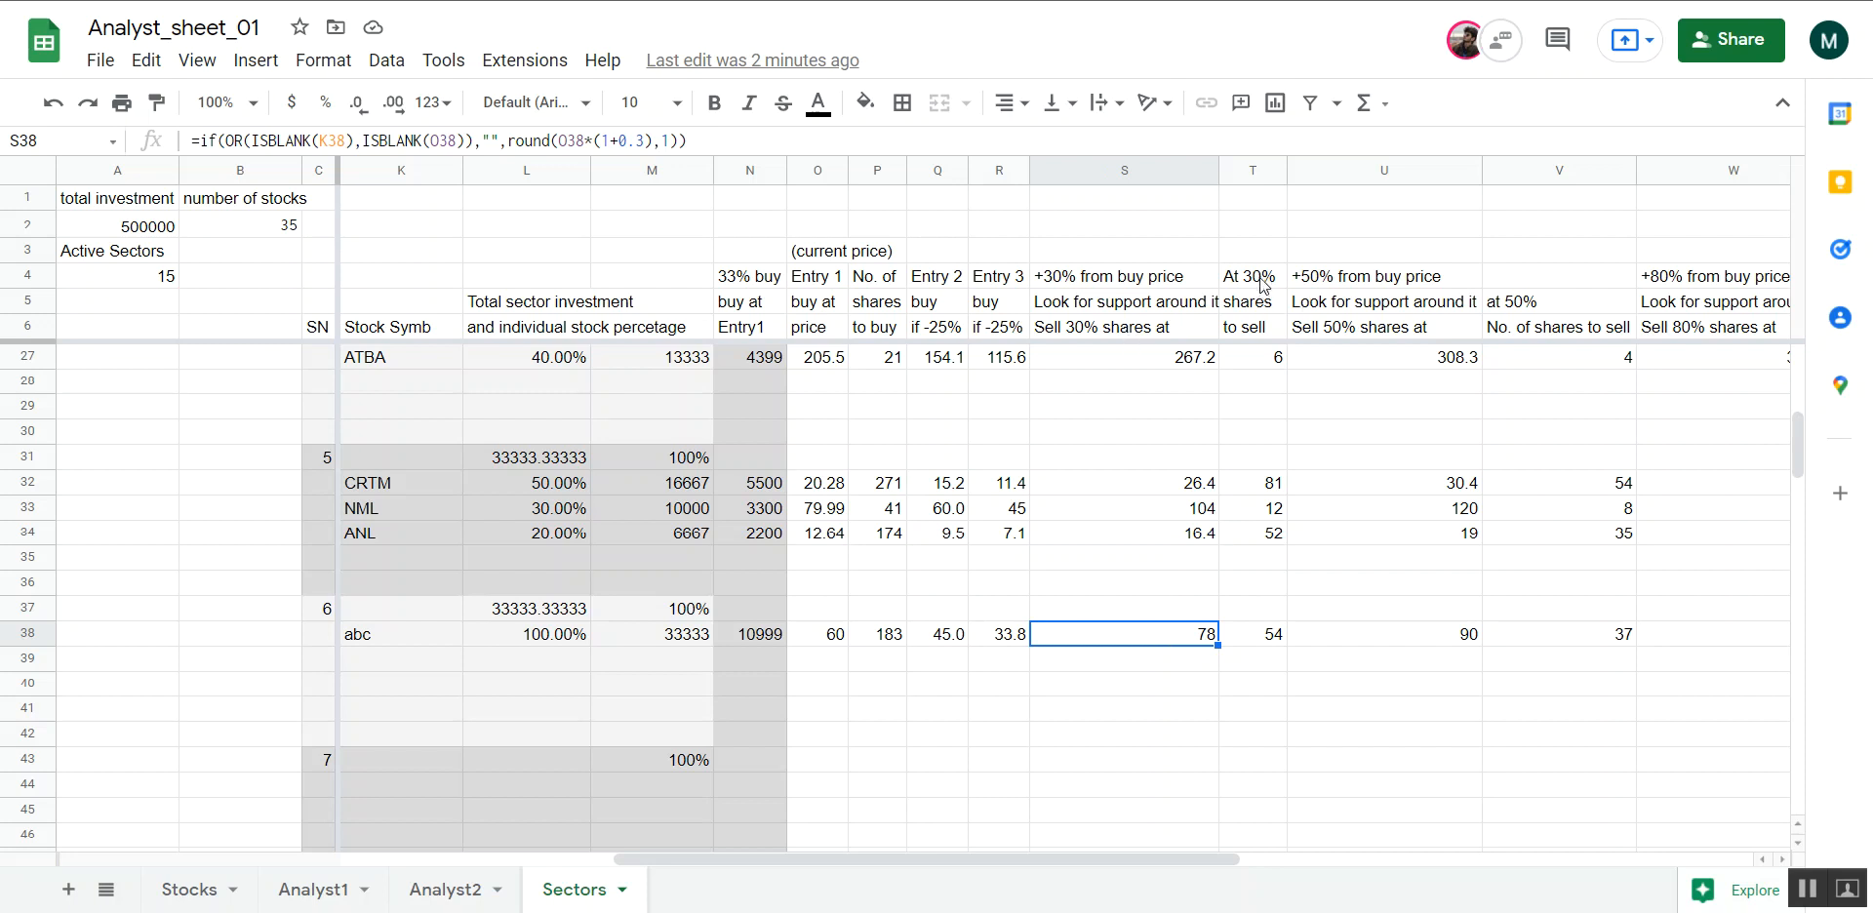
Compare the formula for abc's shares to sell at 30% in T38 with the number of shares to buy in P38
left_click(1280, 641)
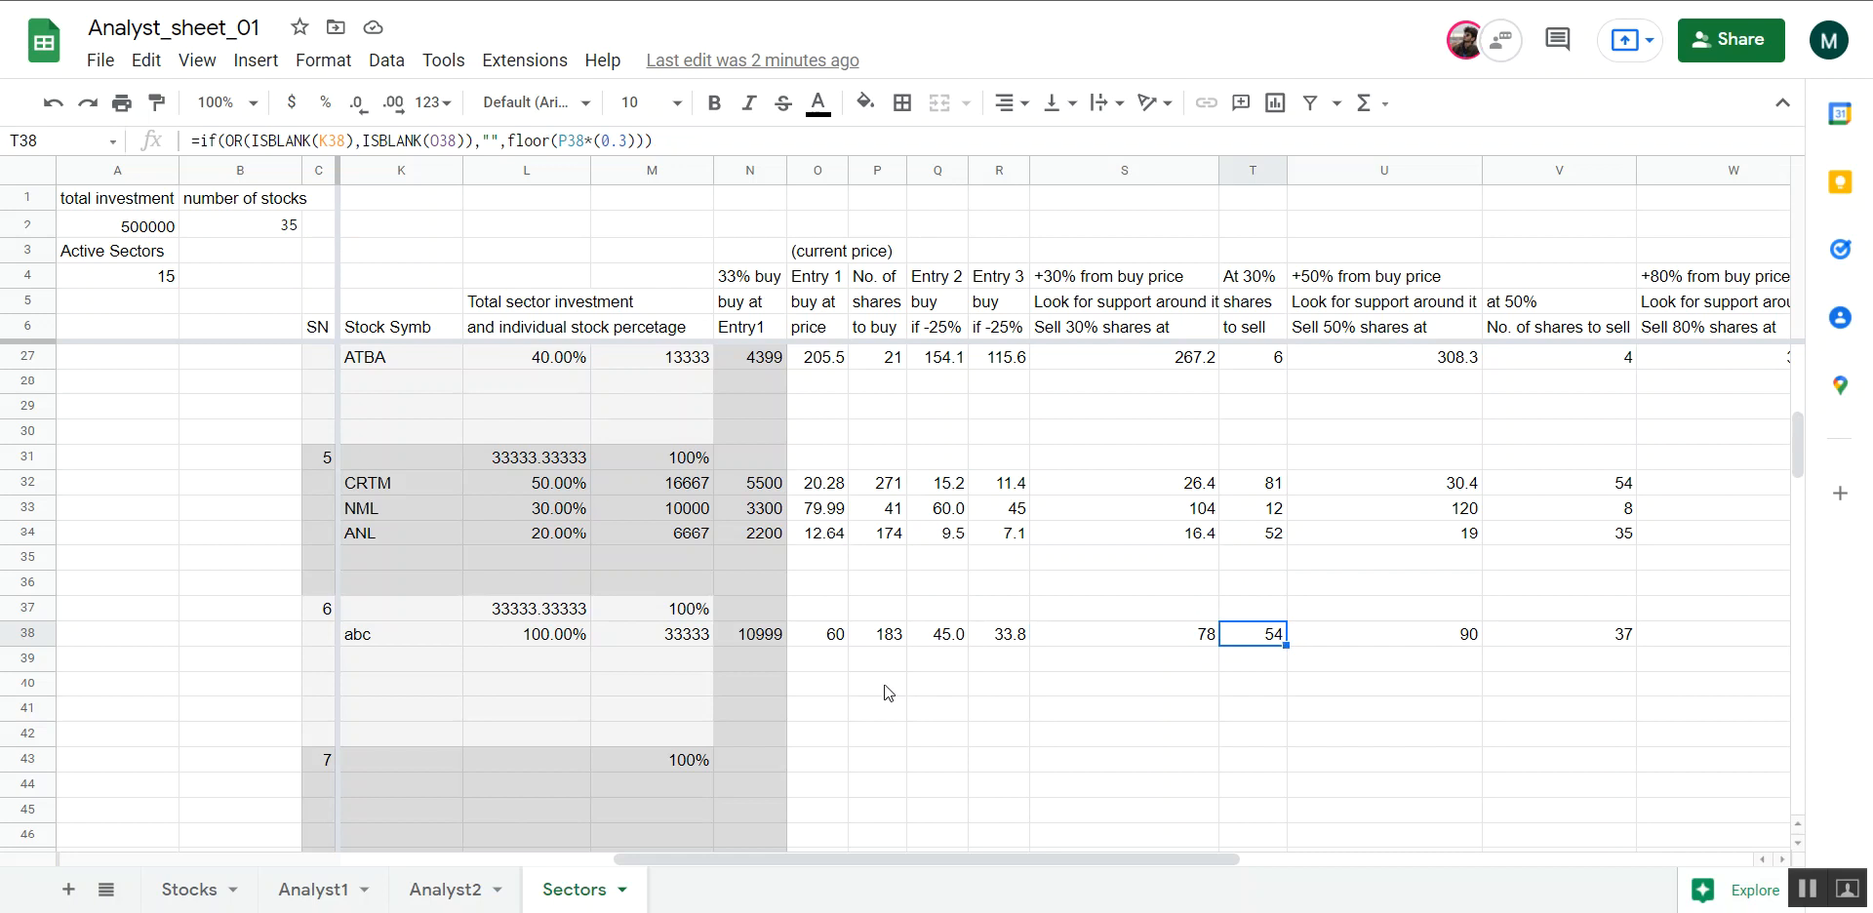
left_click(879, 645)
left_click(1273, 634)
left_click(886, 639)
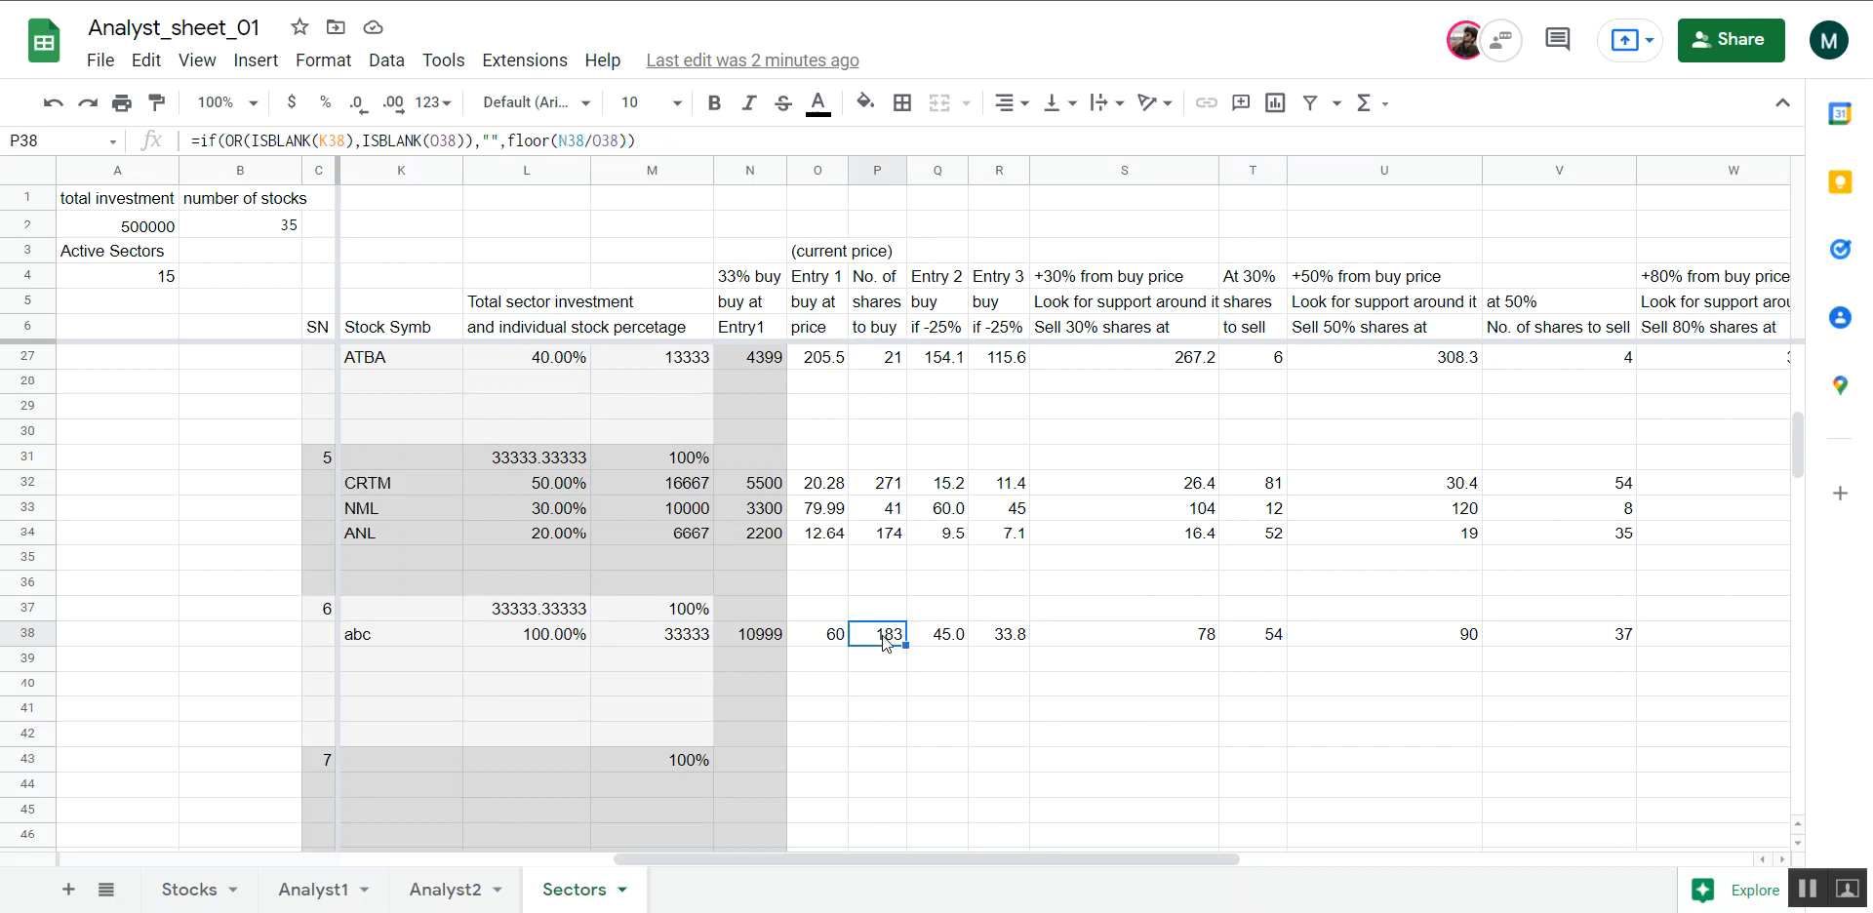
left_click(1276, 641)
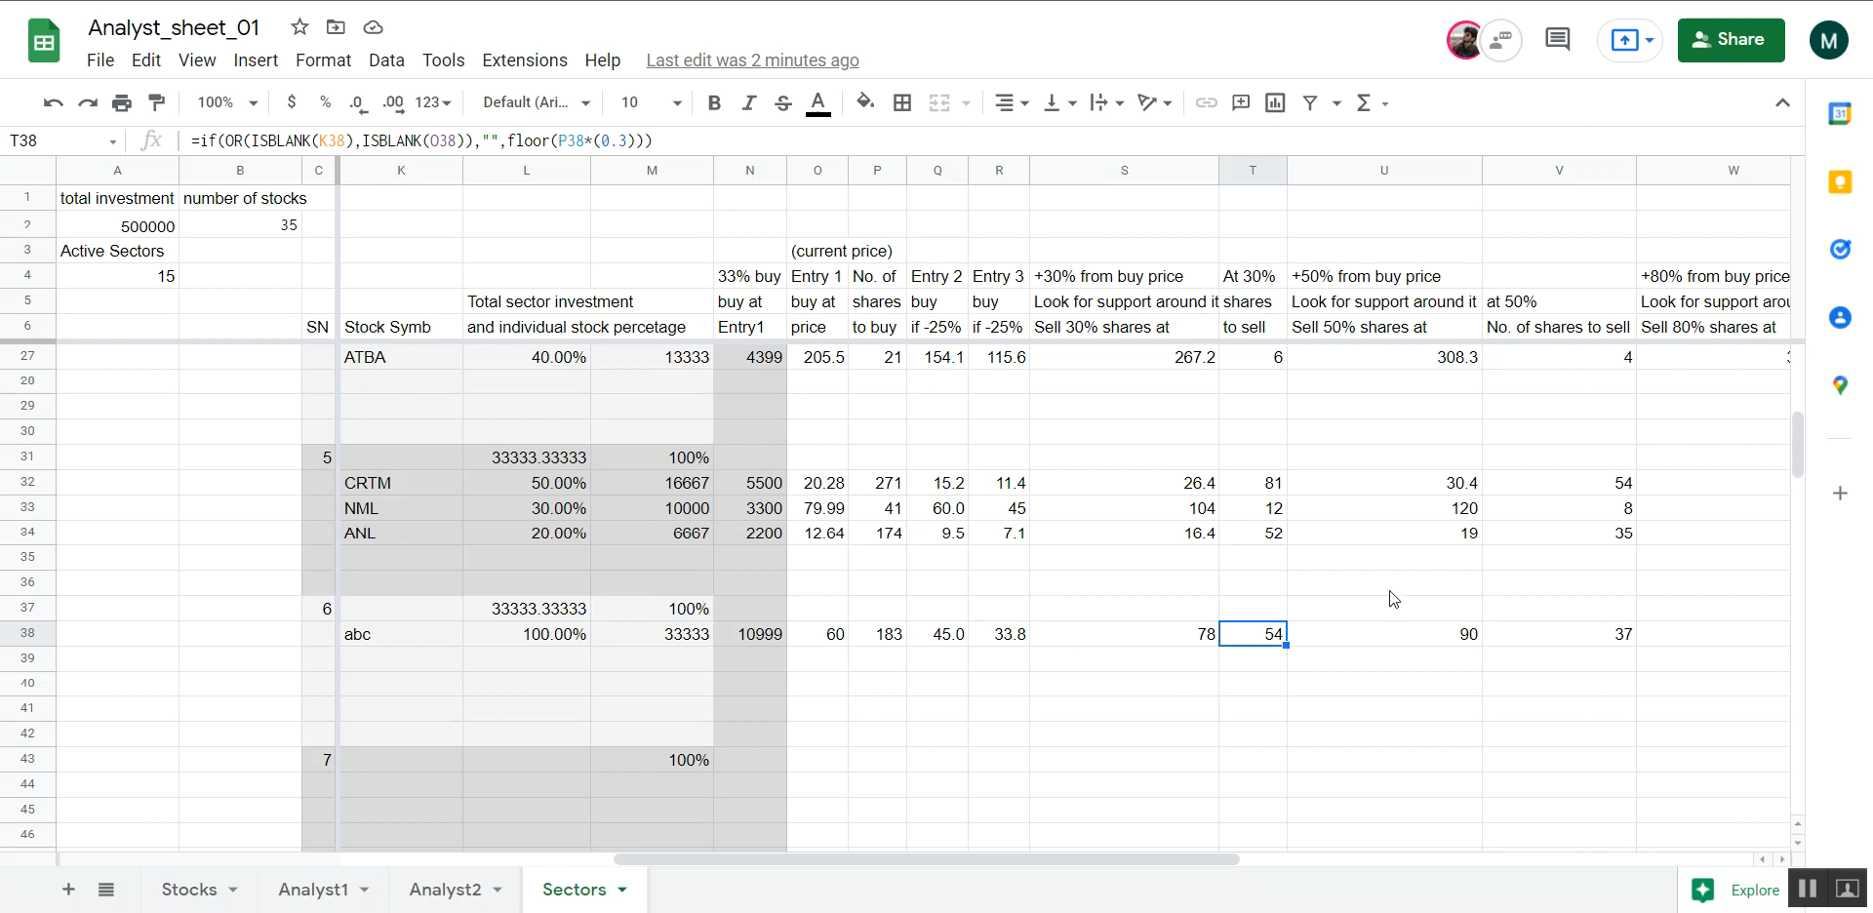
Check abc's +50% sell price formula in U38 against its column heading and the Entry 1 price in O38
left_click(1374, 304)
left_click(1363, 282)
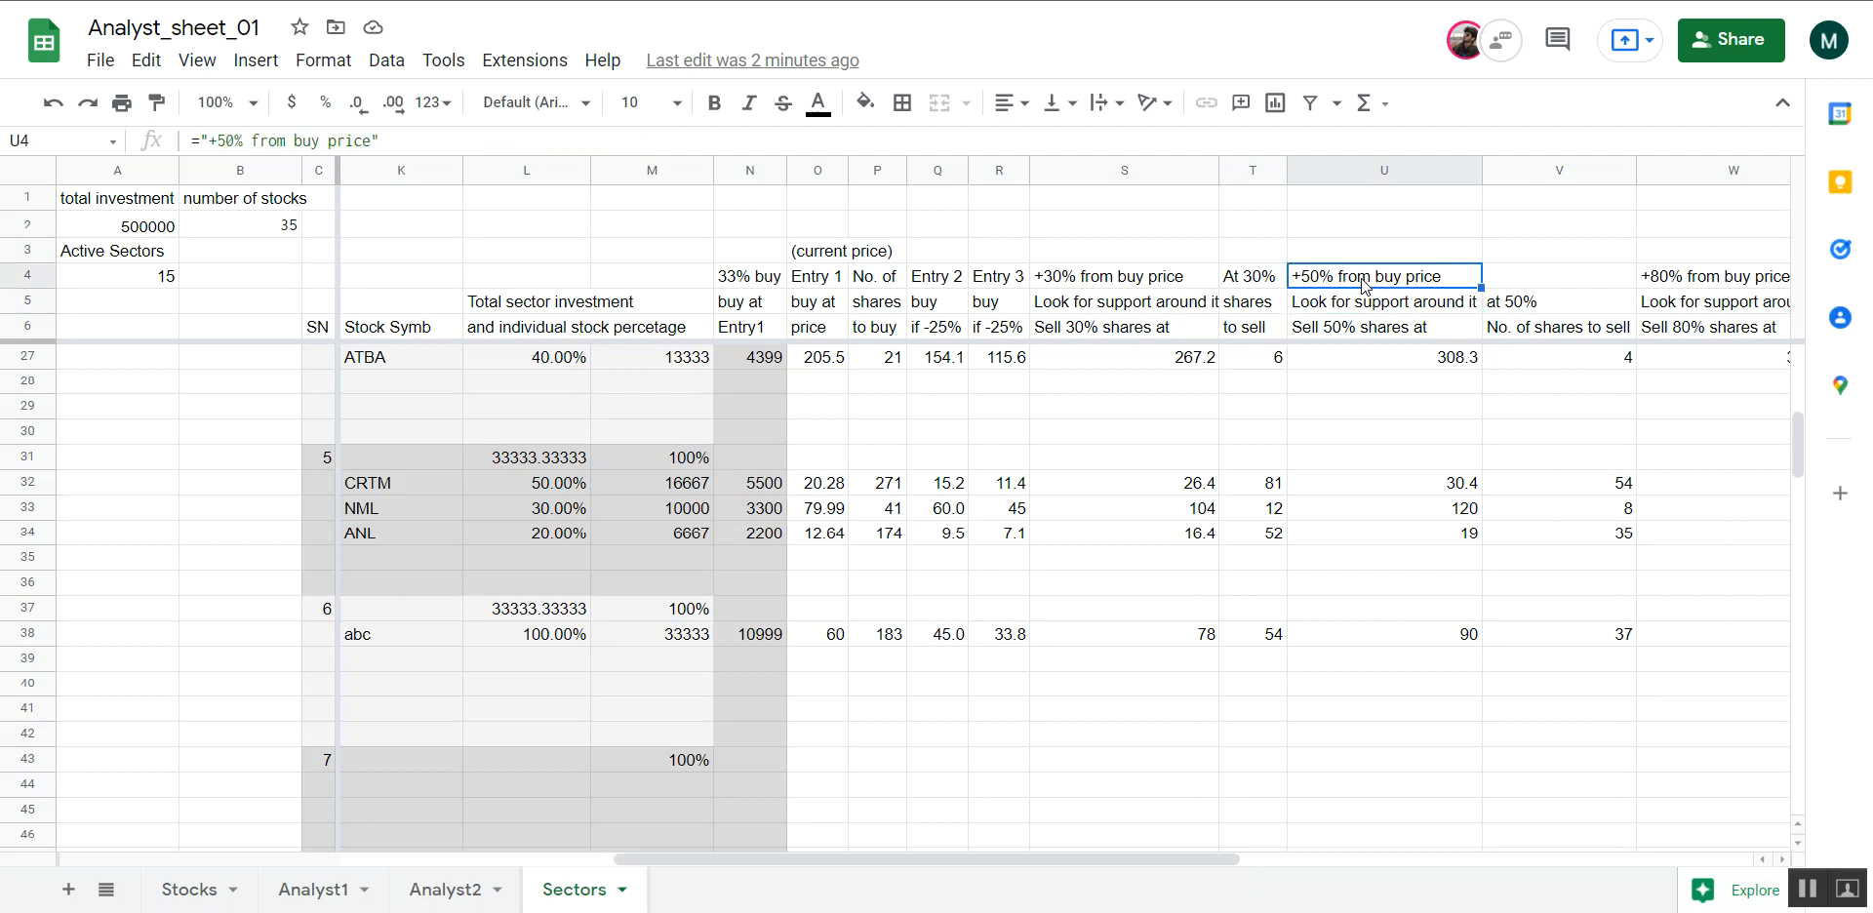
left_click(1410, 639)
left_click(832, 639)
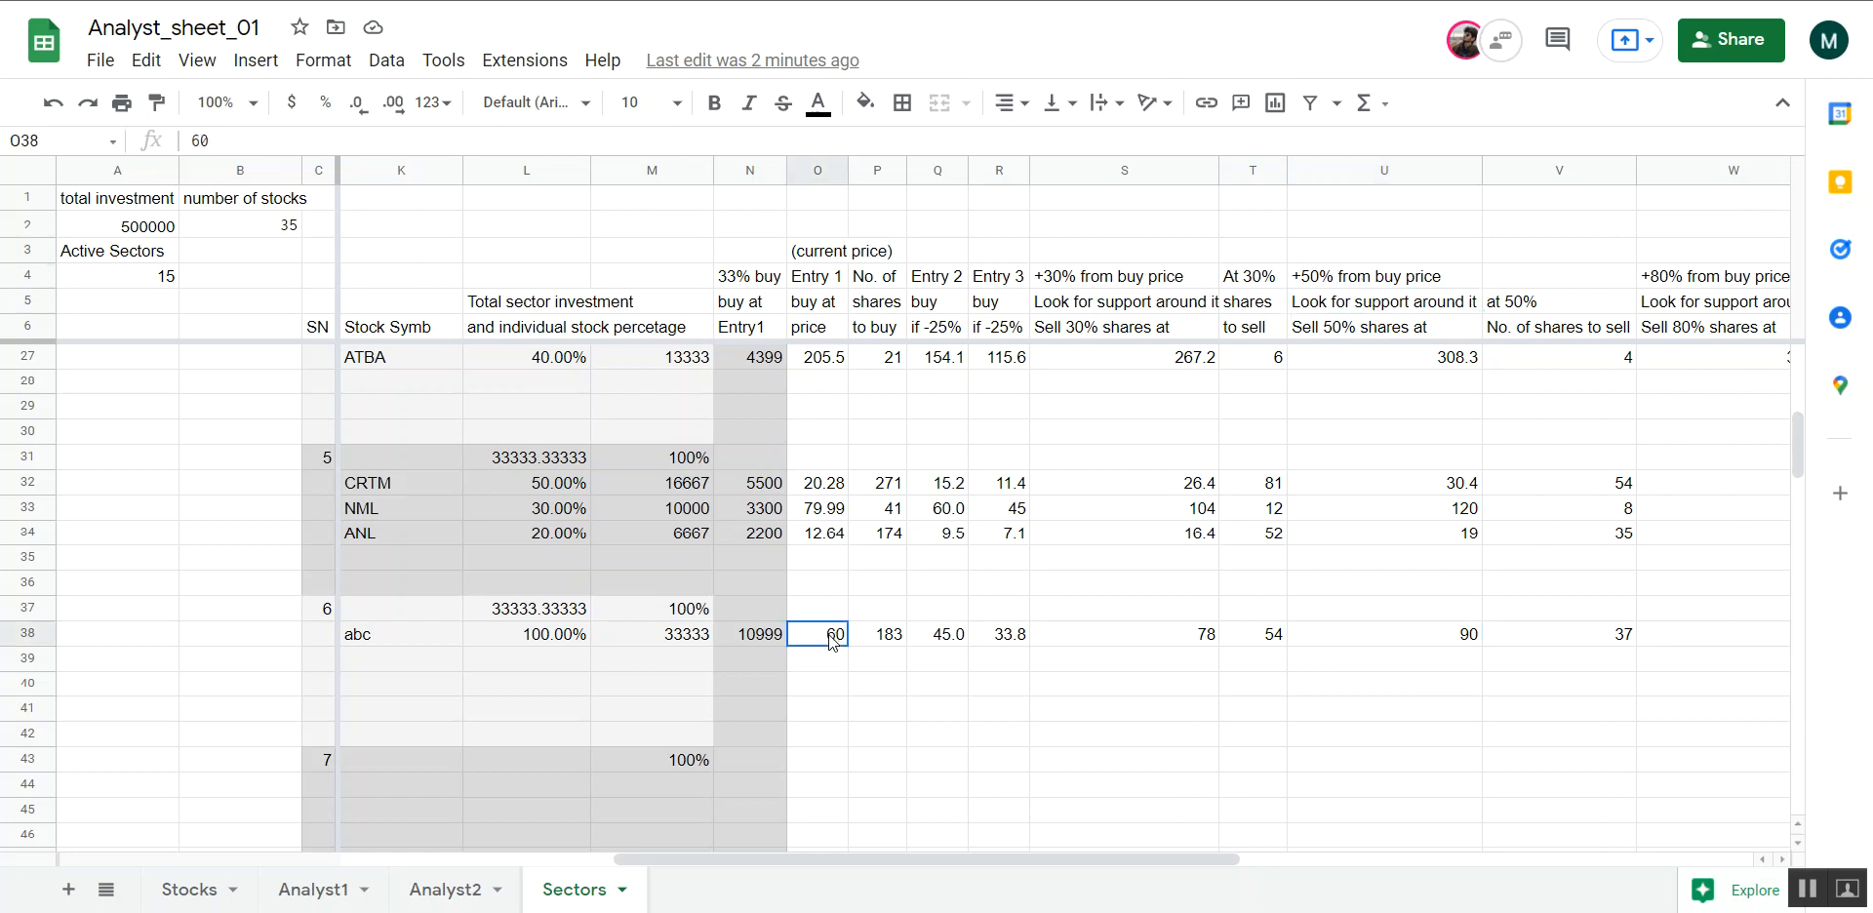
left_click(1380, 633)
scroll(1379, 630, "right", 3)
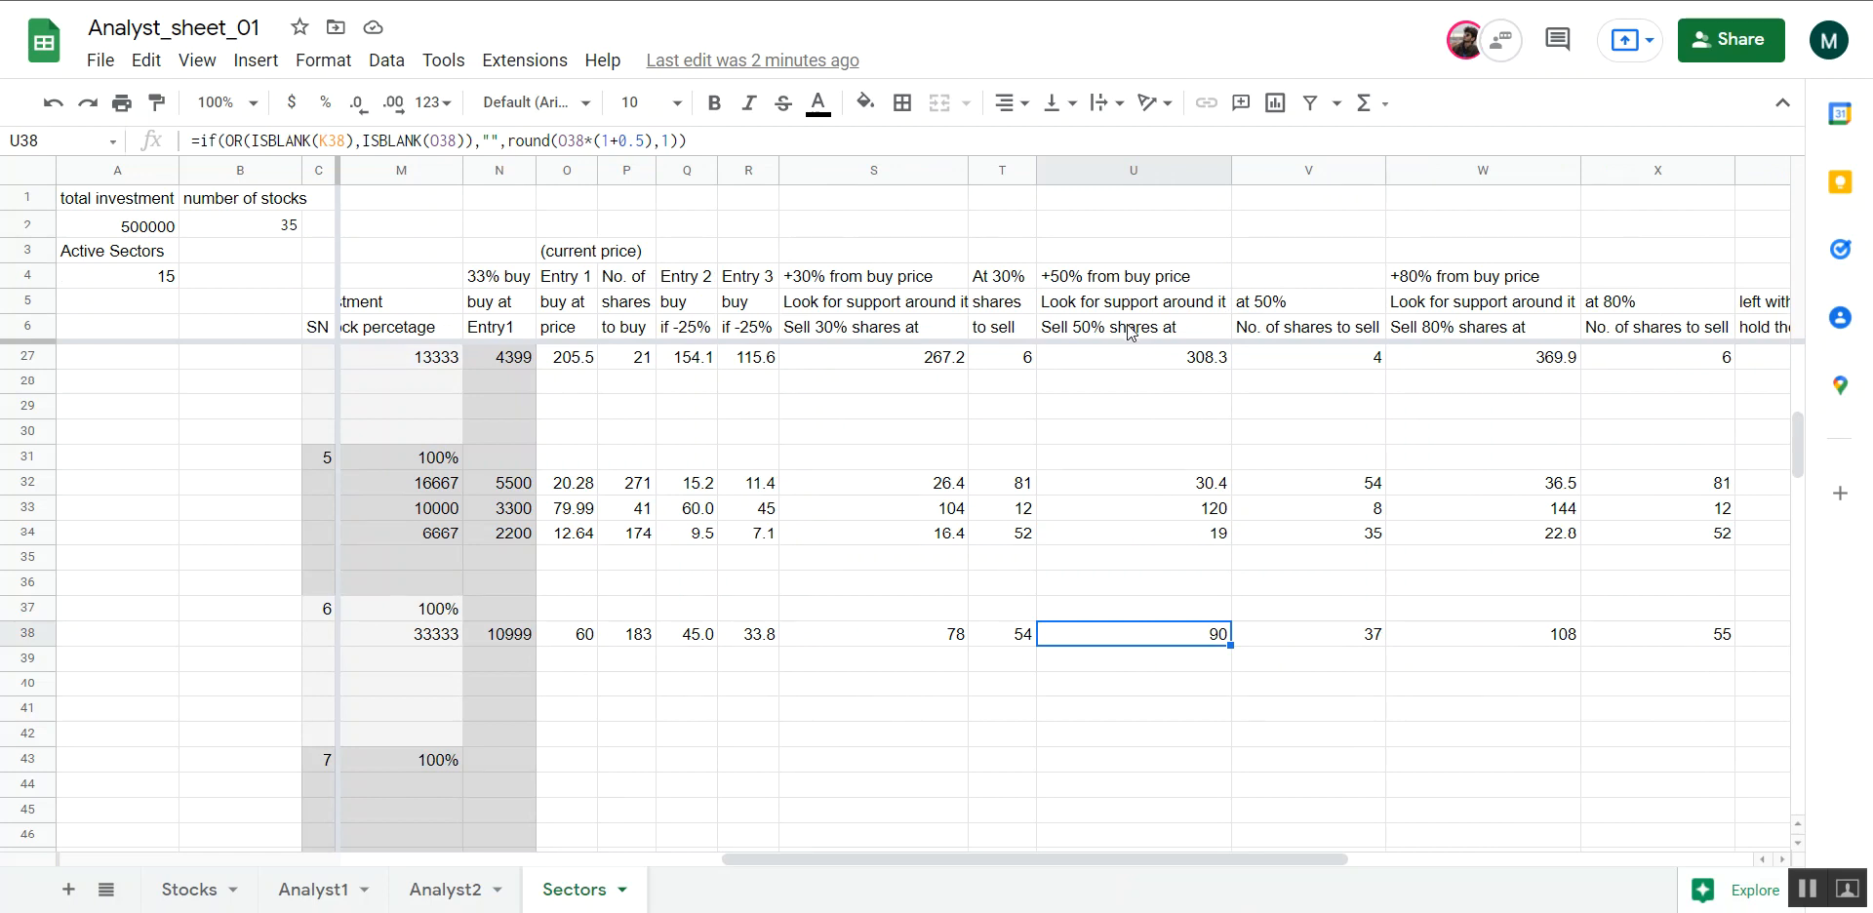
Inspect the formula for abc's number of shares to sell at 50% in V38 alongside the +30% target in S38
left_click(1284, 639)
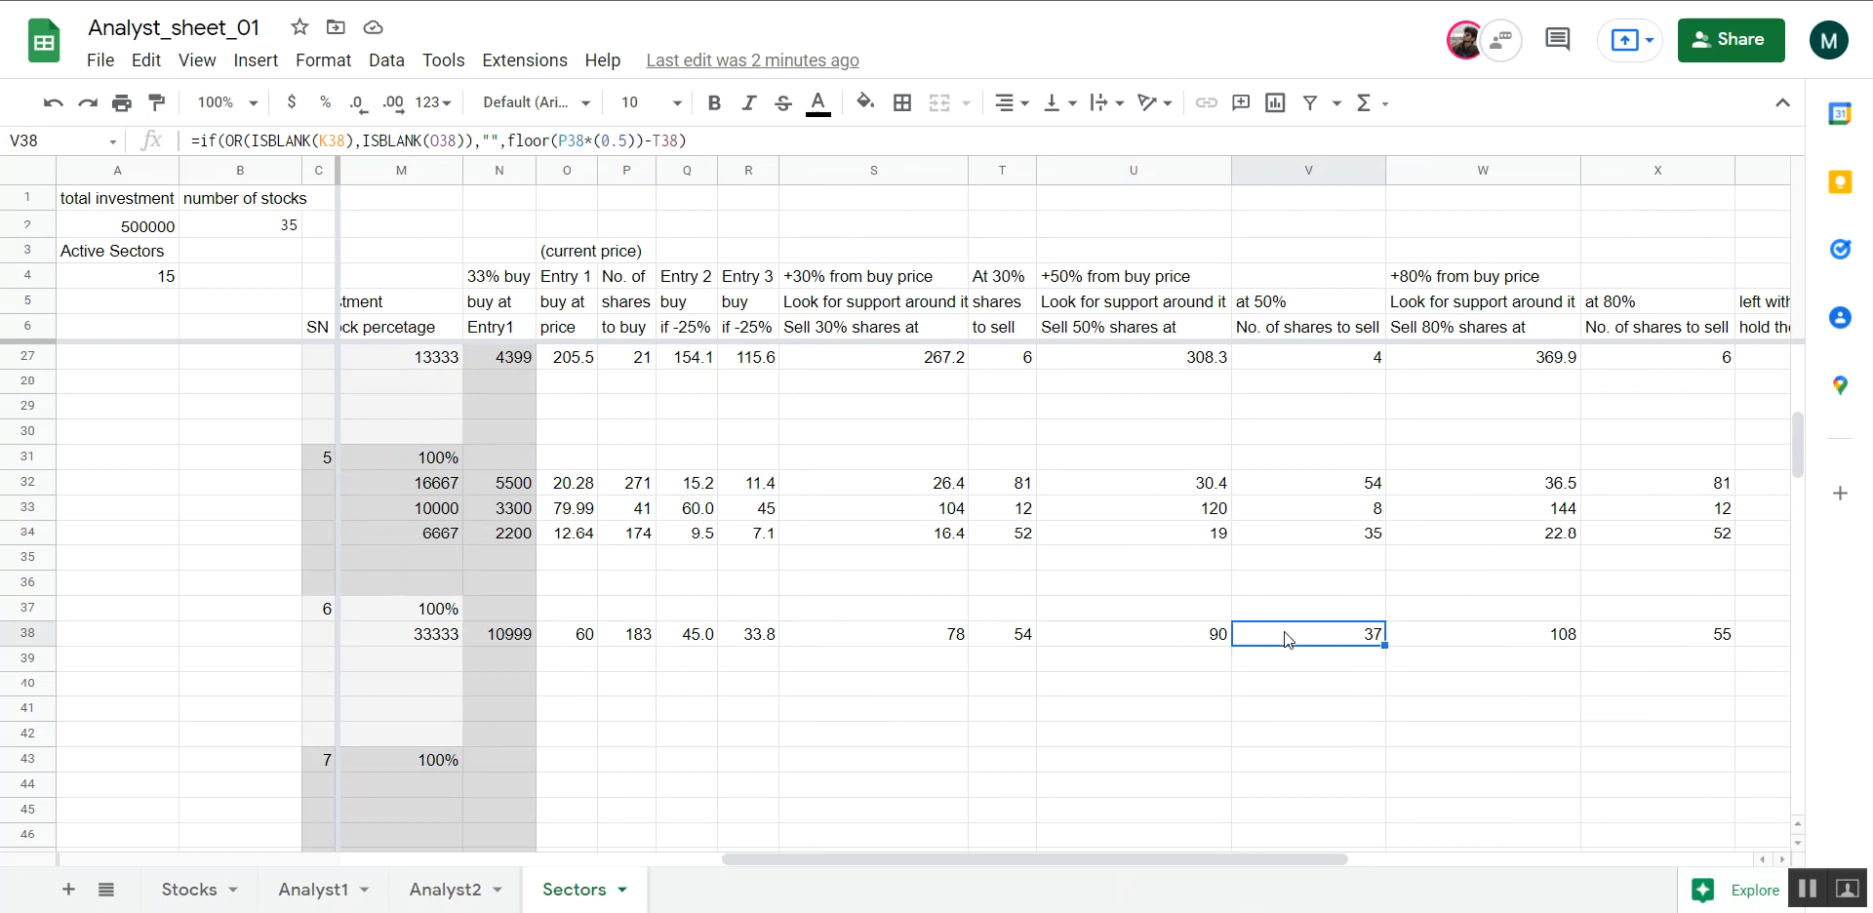
left_click(929, 642)
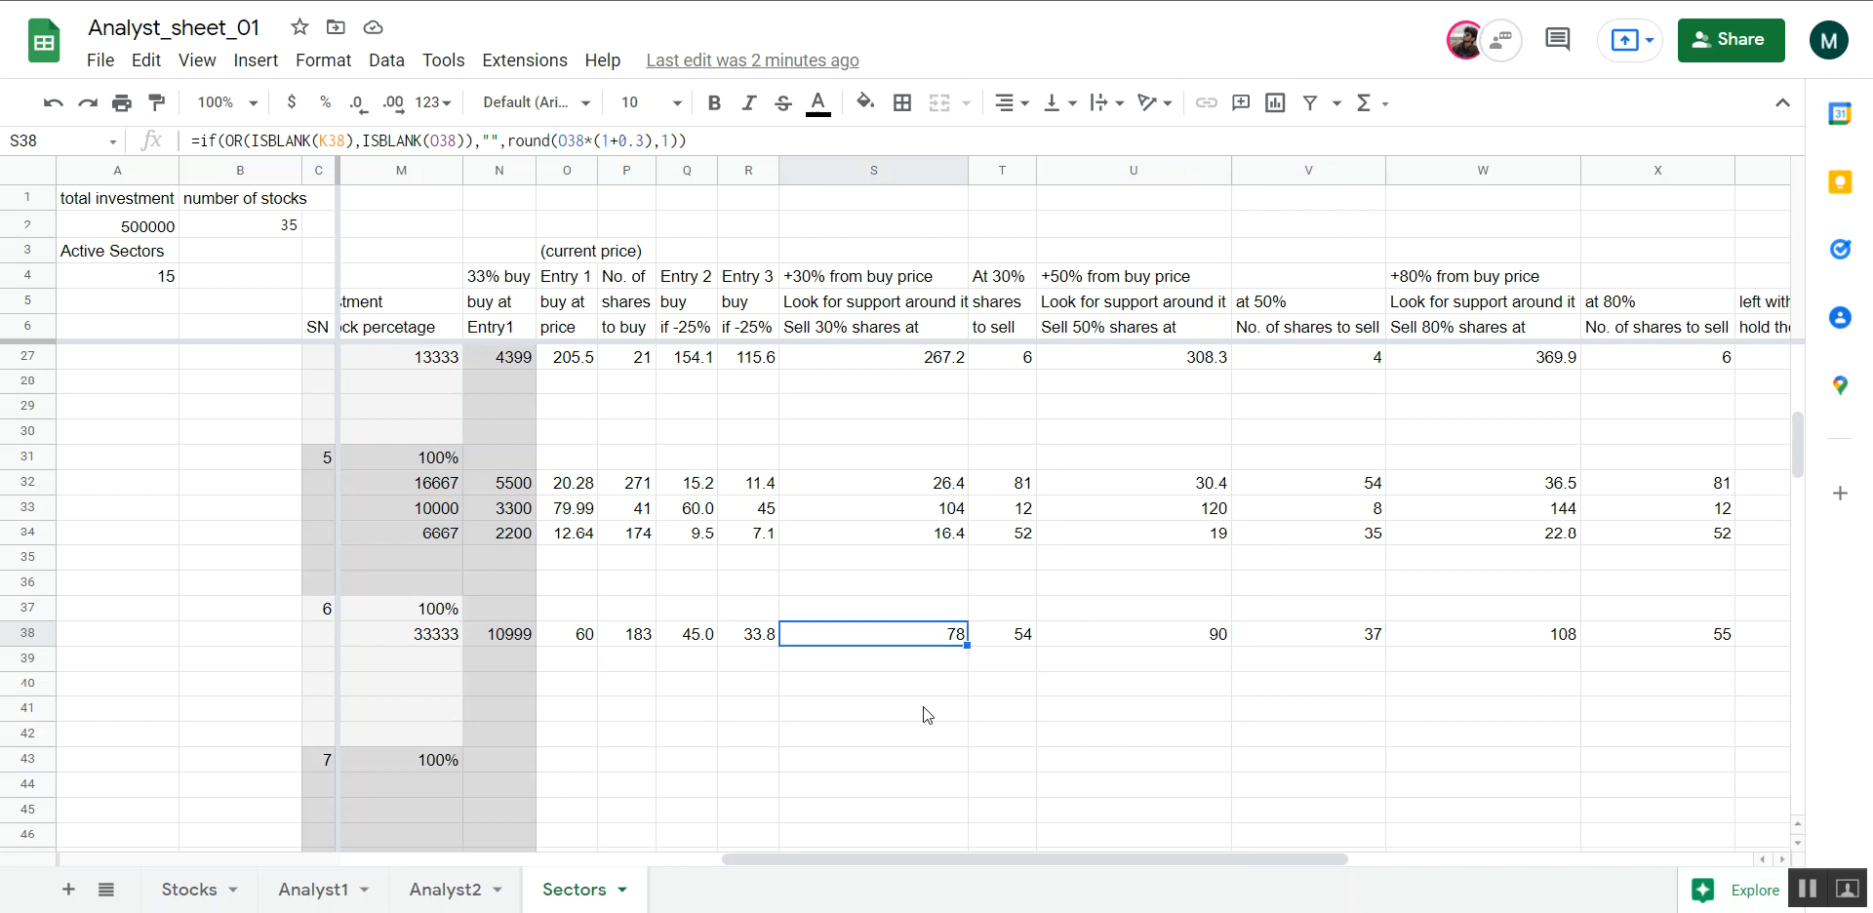
left_click(1354, 643)
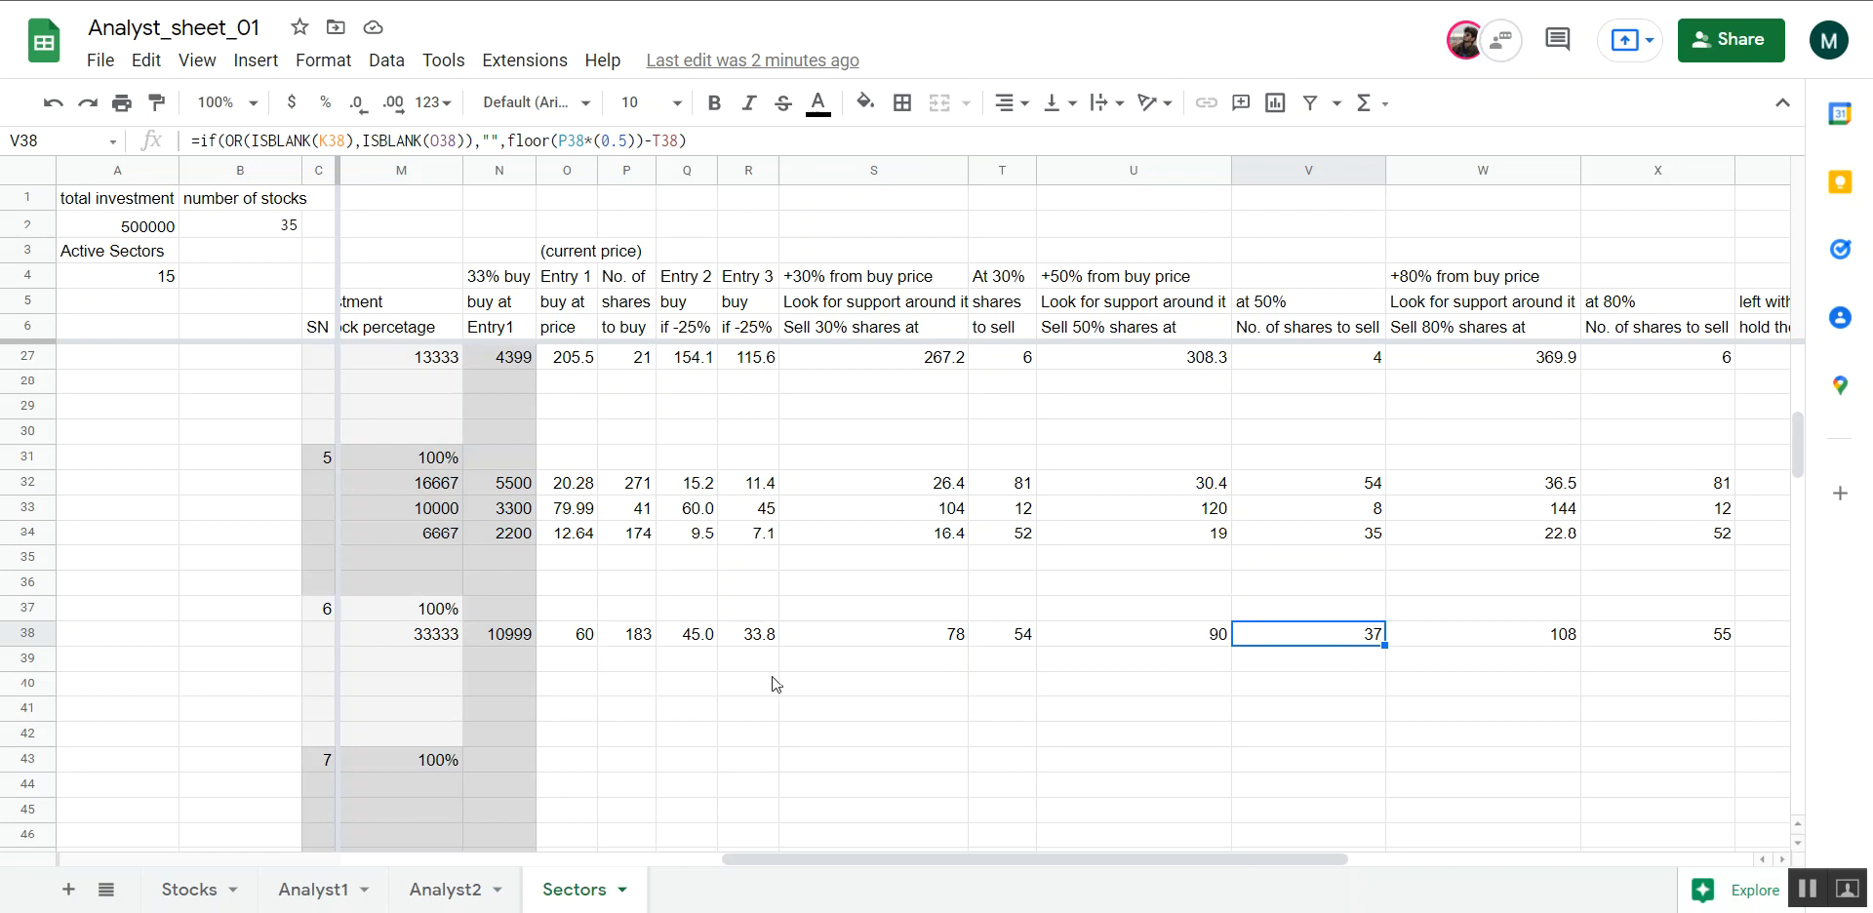
Examine abc's +80% sell price in W38 and the shares to sell at 80% in X38, comparing them with the 50% and 30% targets
scroll(1370, 640, "right", 3)
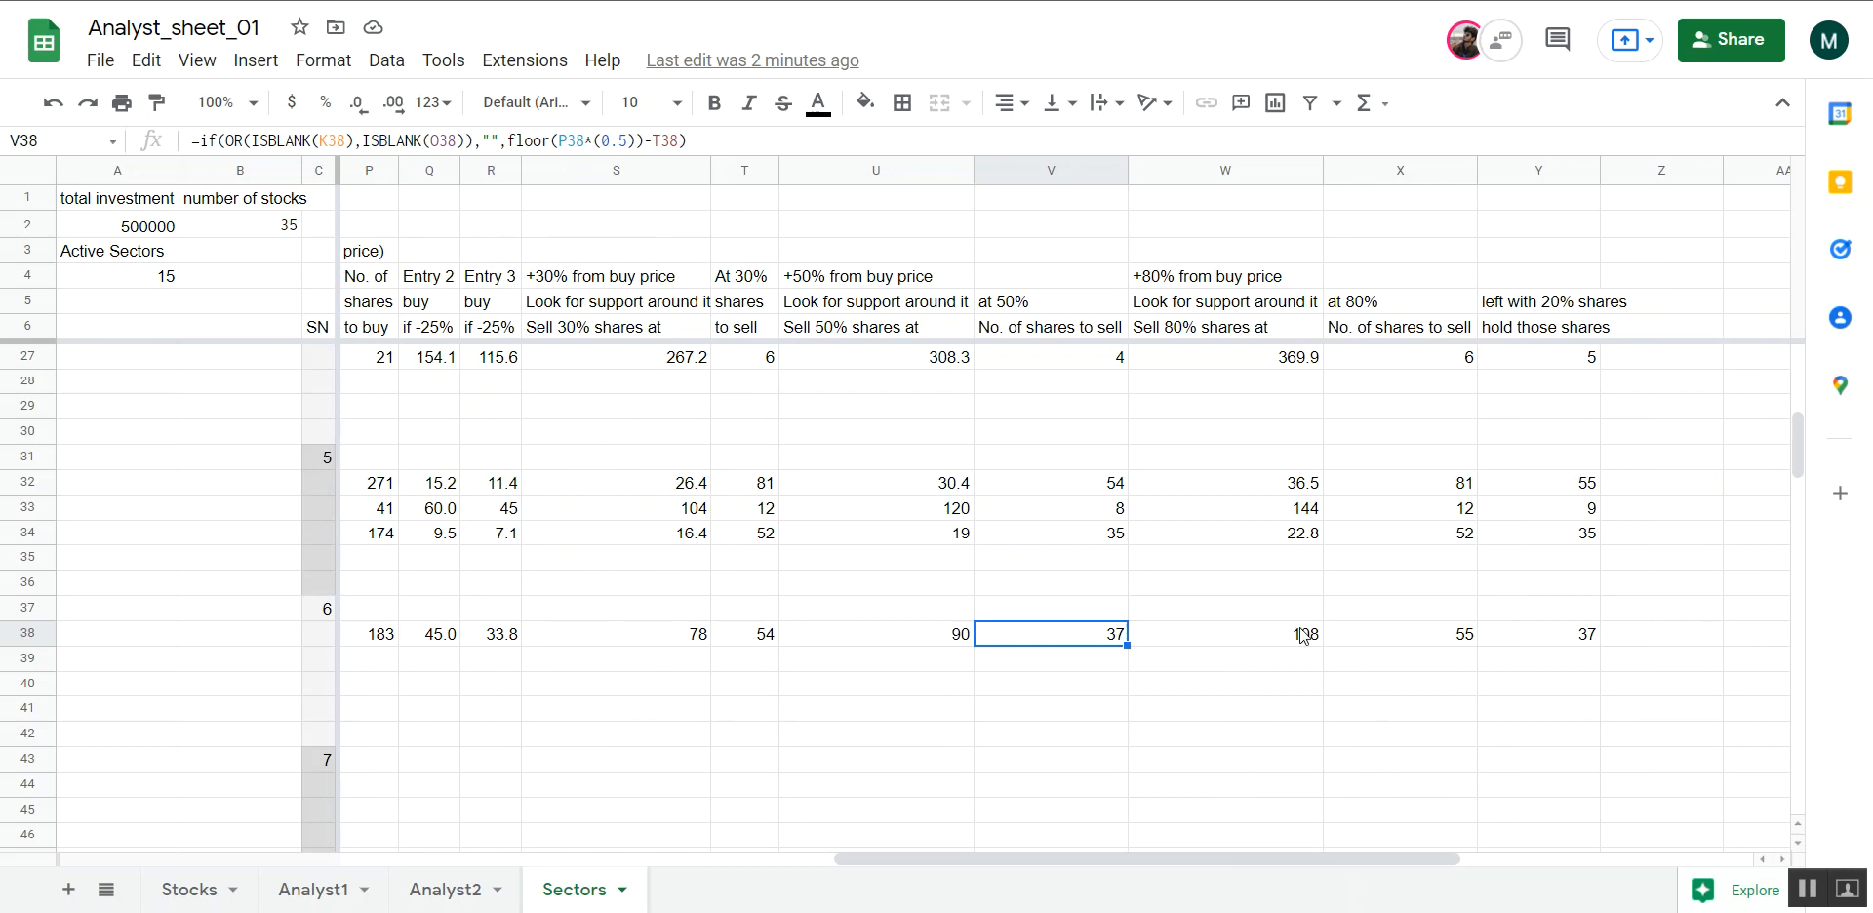
left_click(1242, 642)
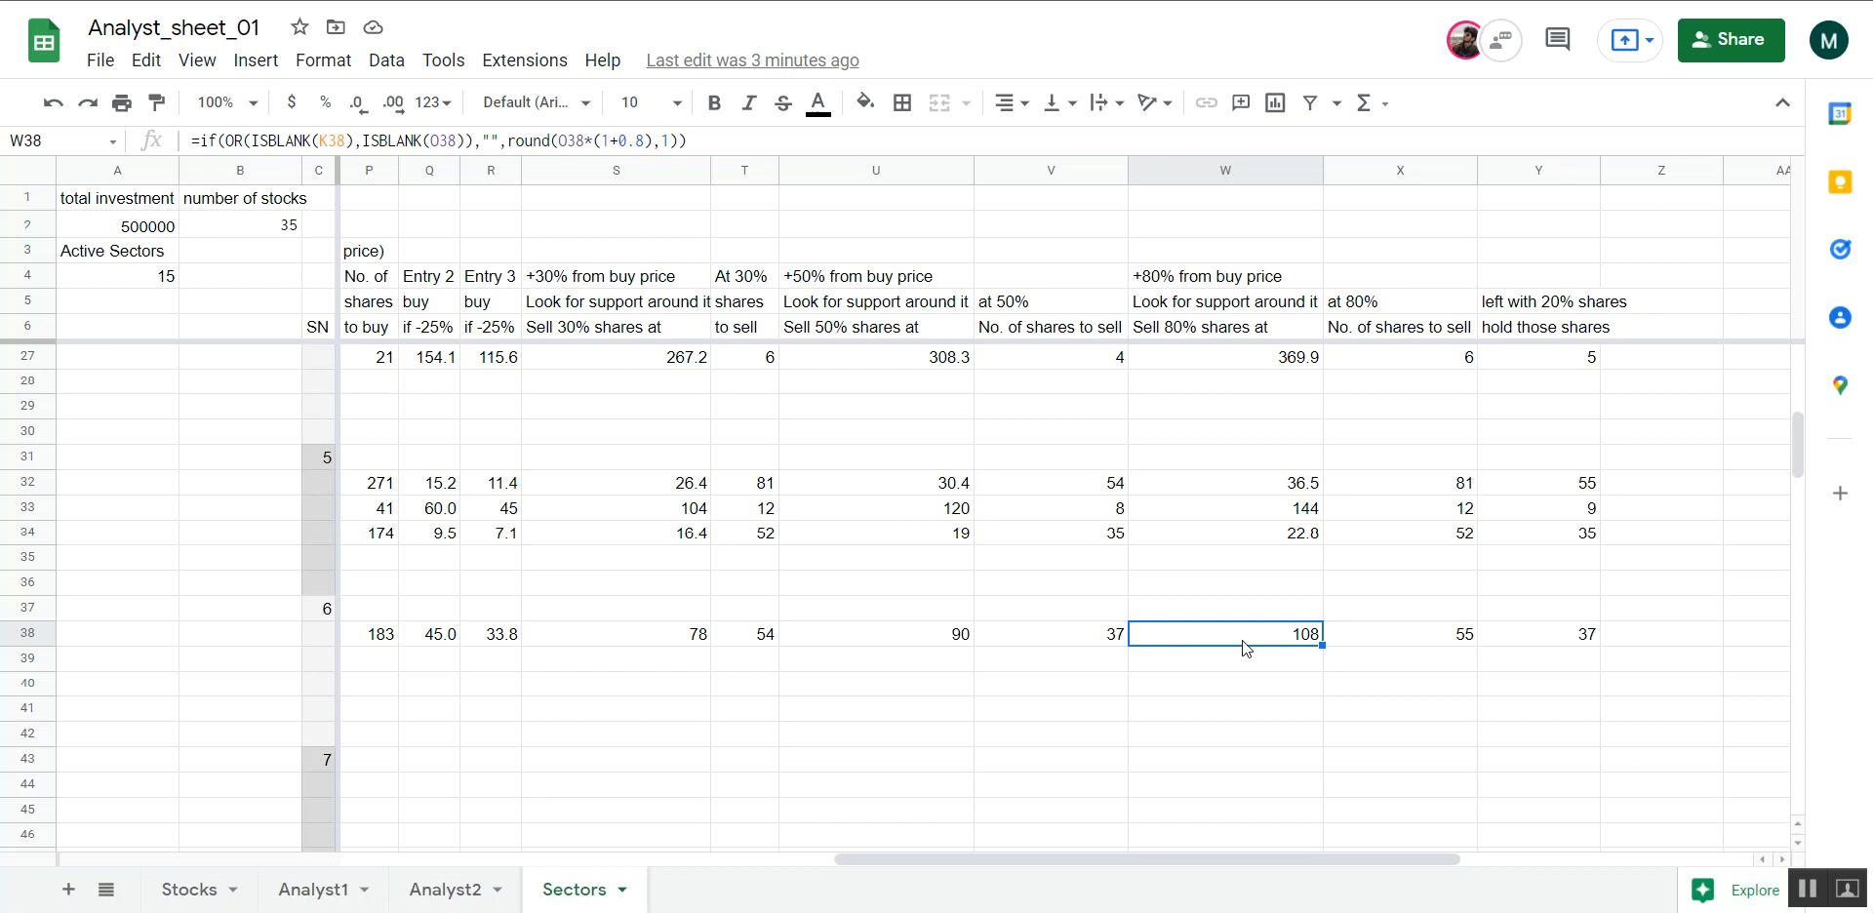
left_click(1407, 640)
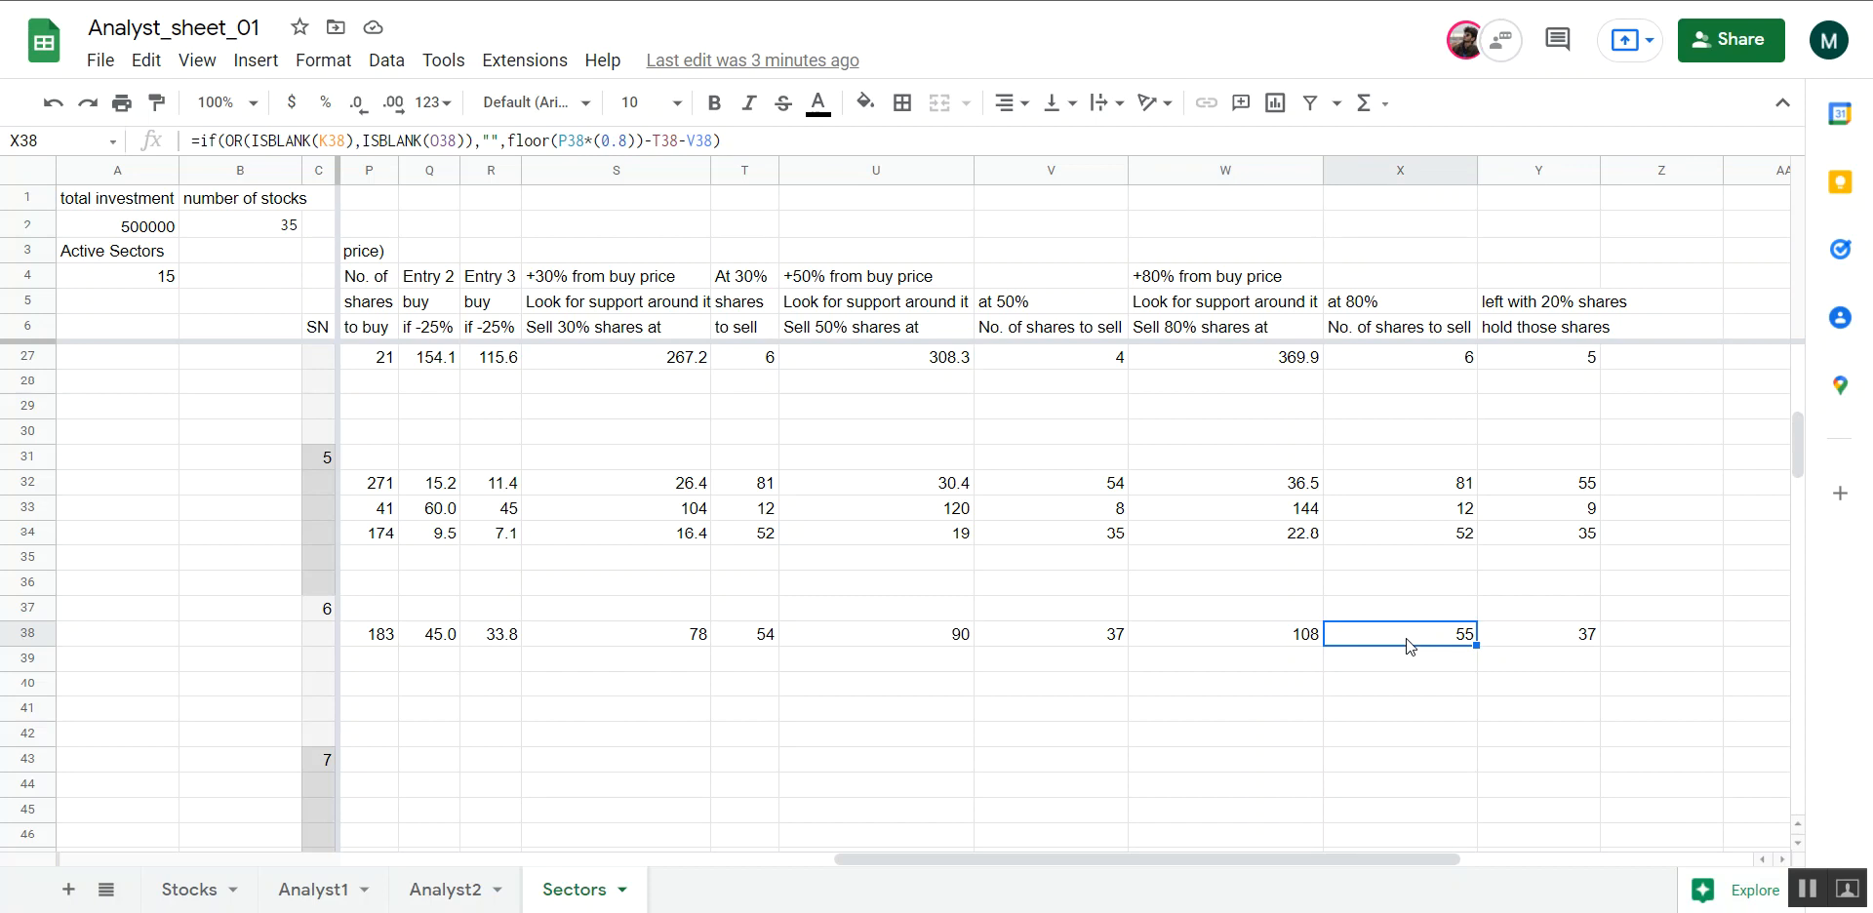
left_click(1105, 640)
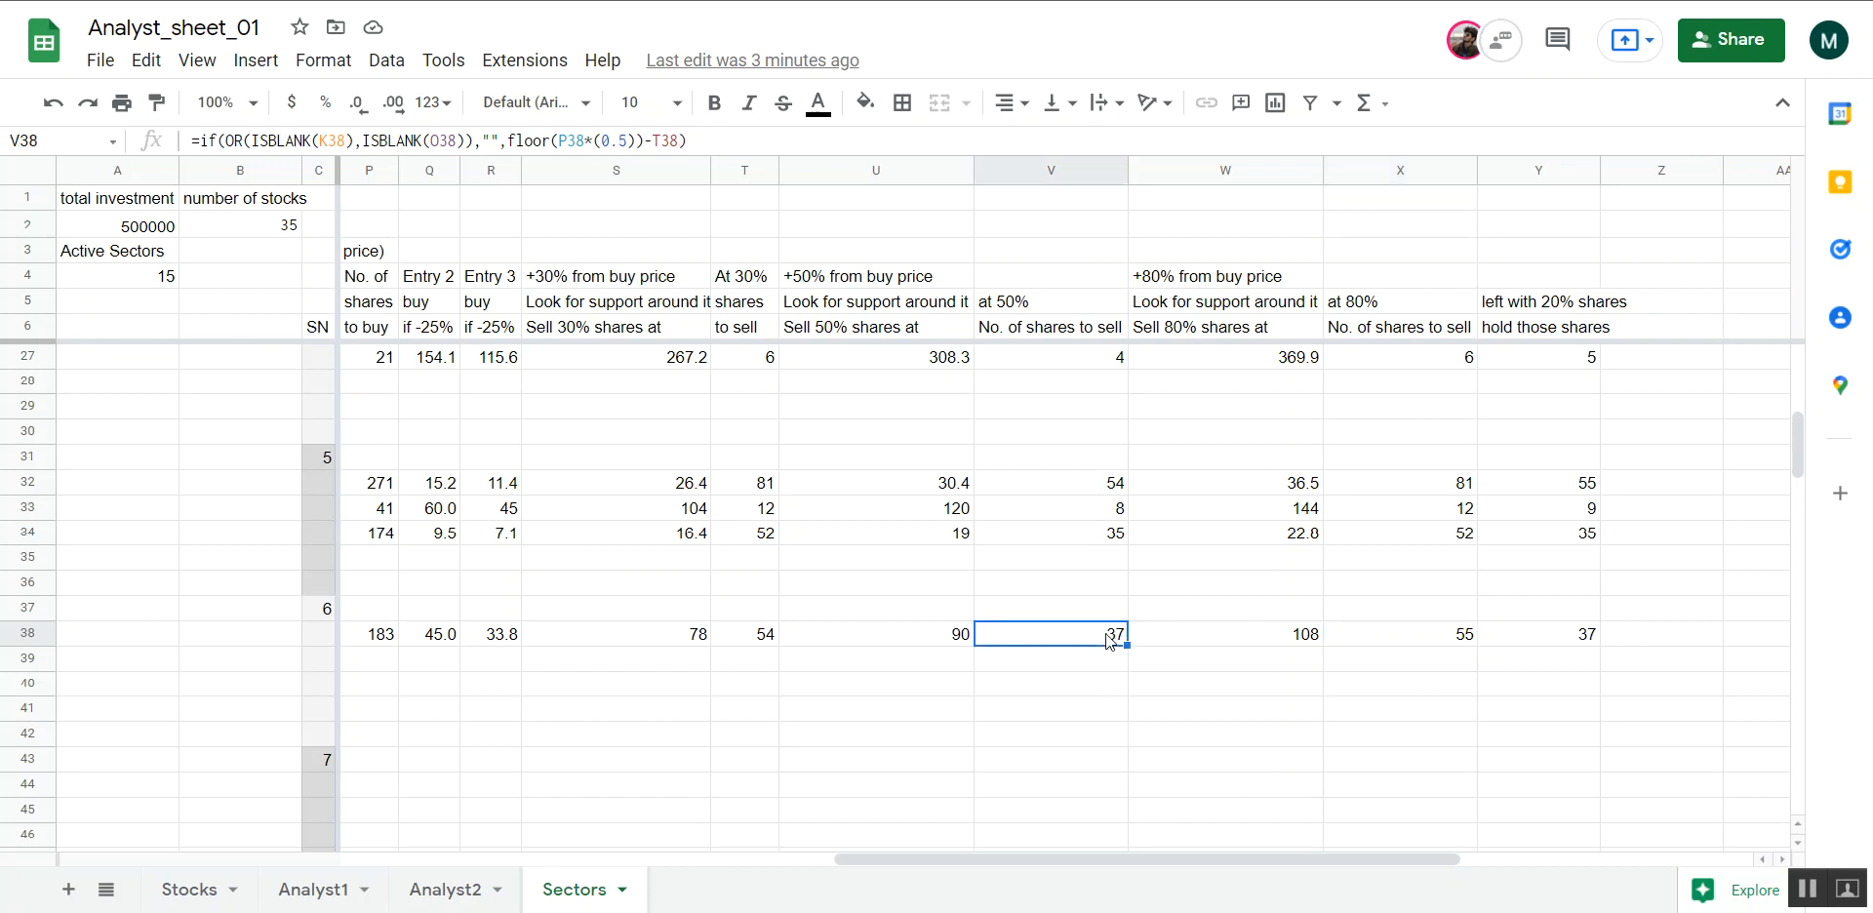
left_click(1442, 644)
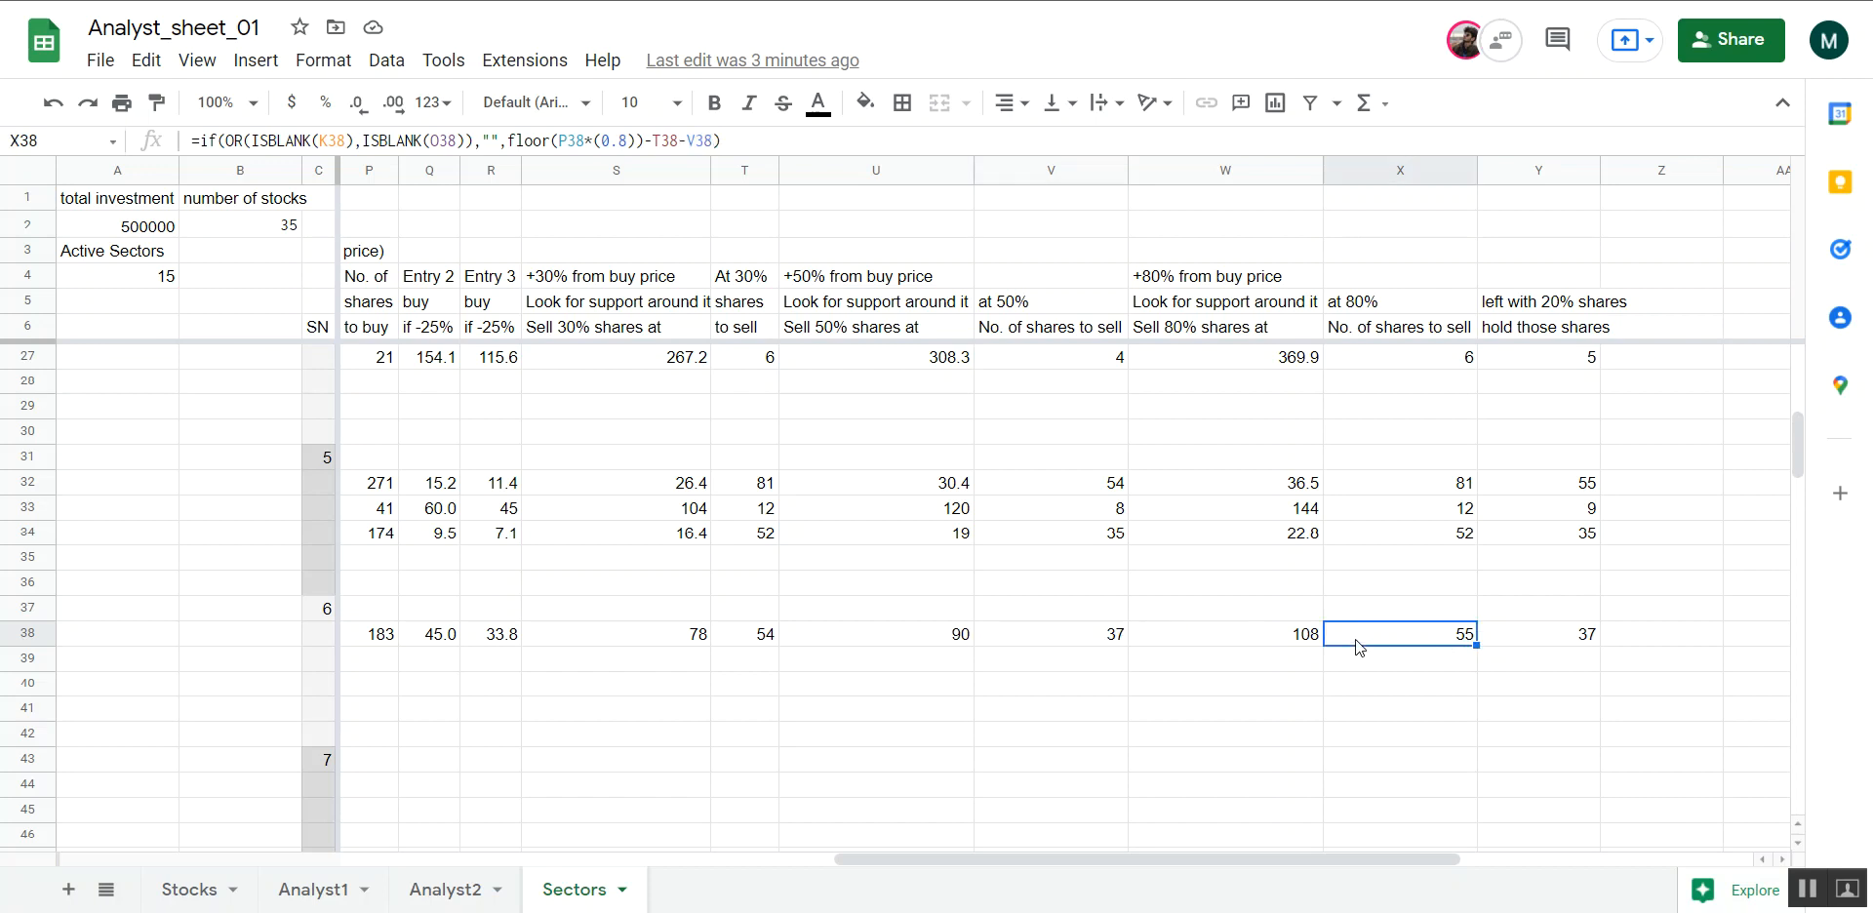
left_click(1061, 635)
left_click(688, 639)
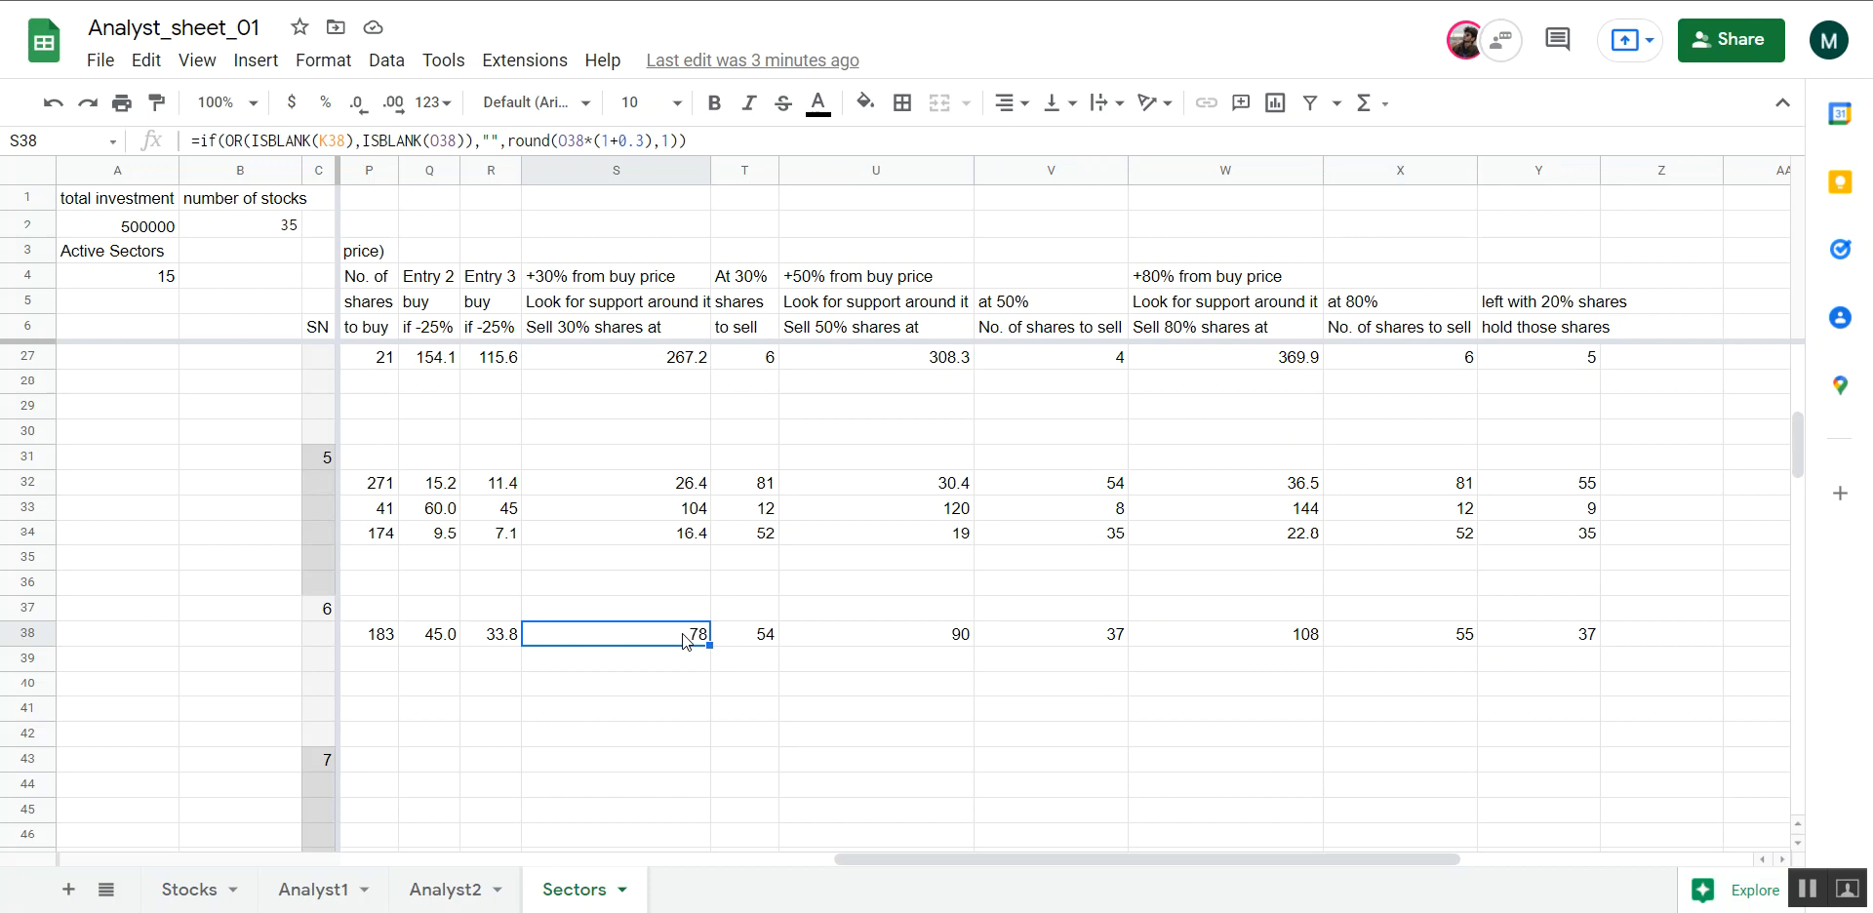
scroll(1132, 678, "left", 2)
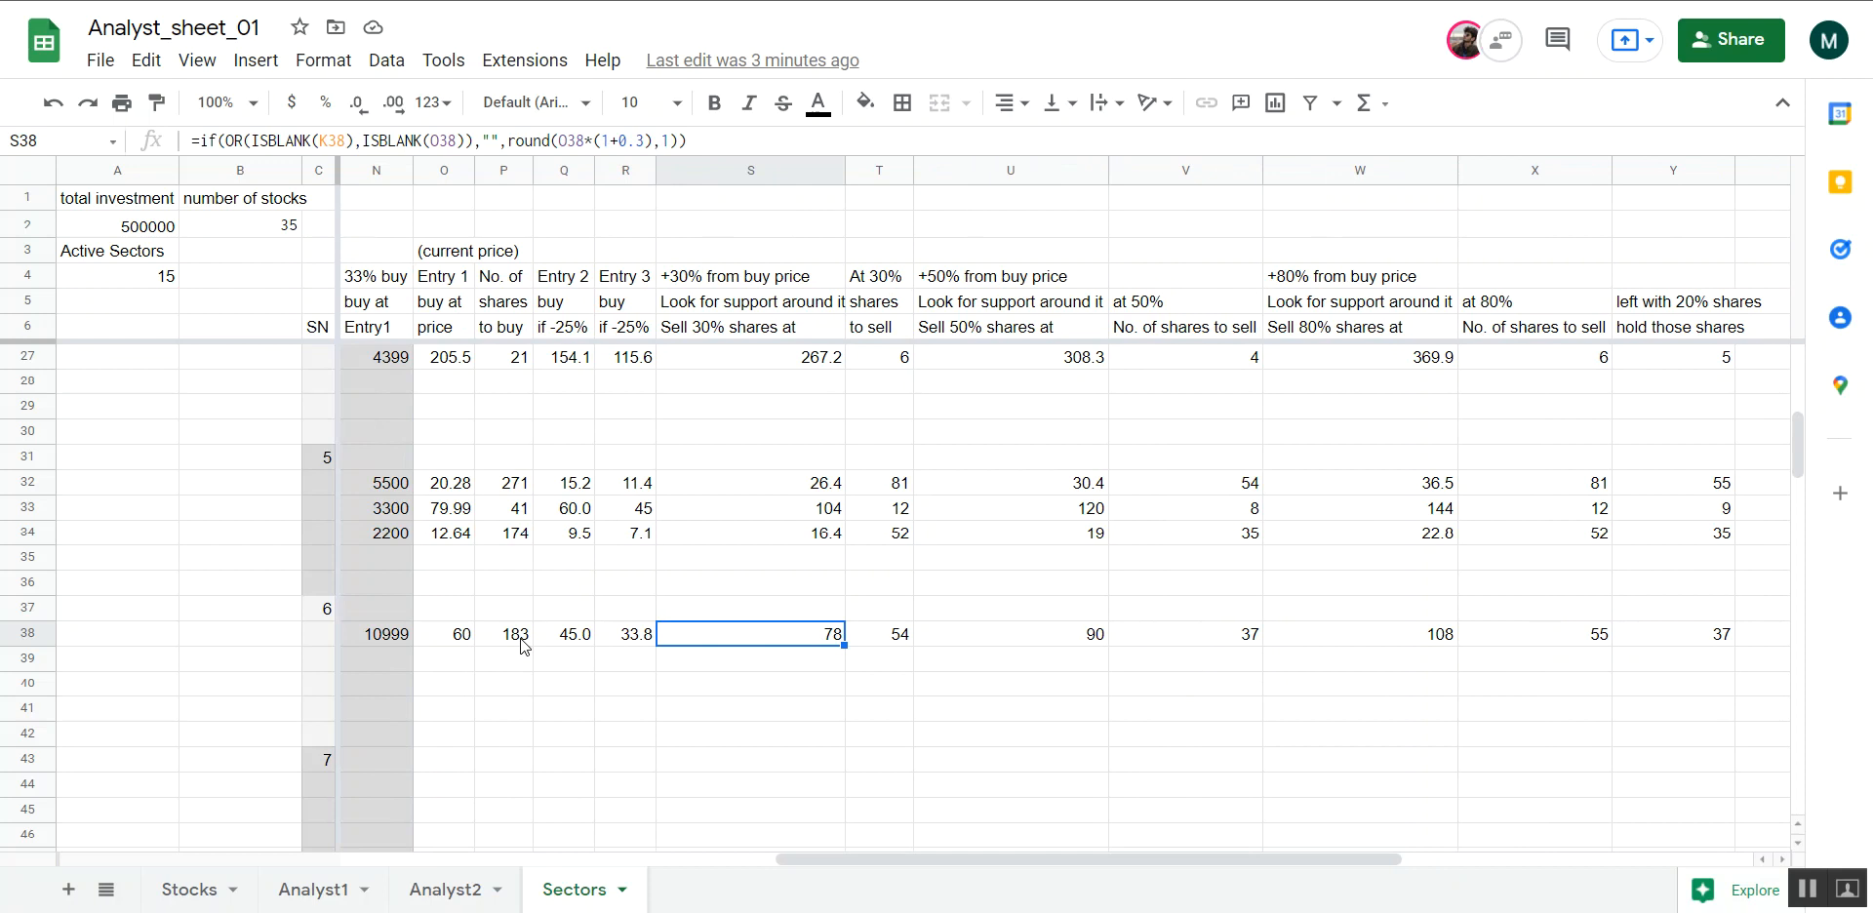
scroll(524, 644, "right", 3)
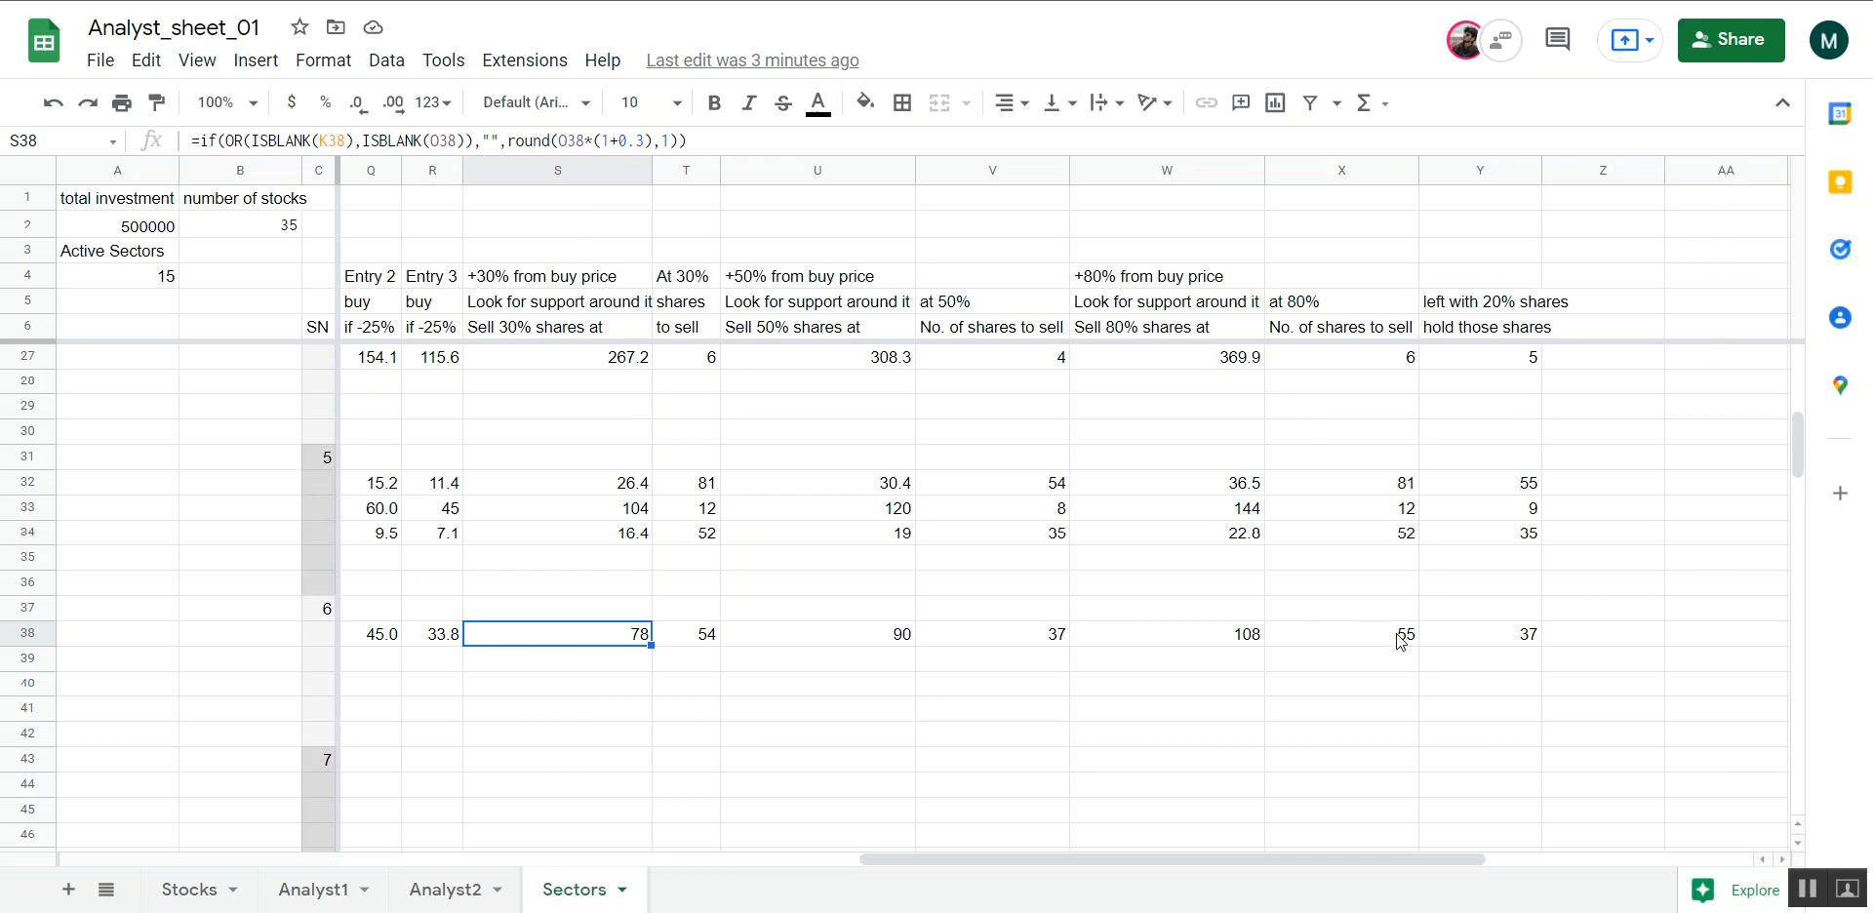
Inspect the formula in Y38 for abc's remaining shares to hold, then return to the sector's stock list
left_click(1477, 643)
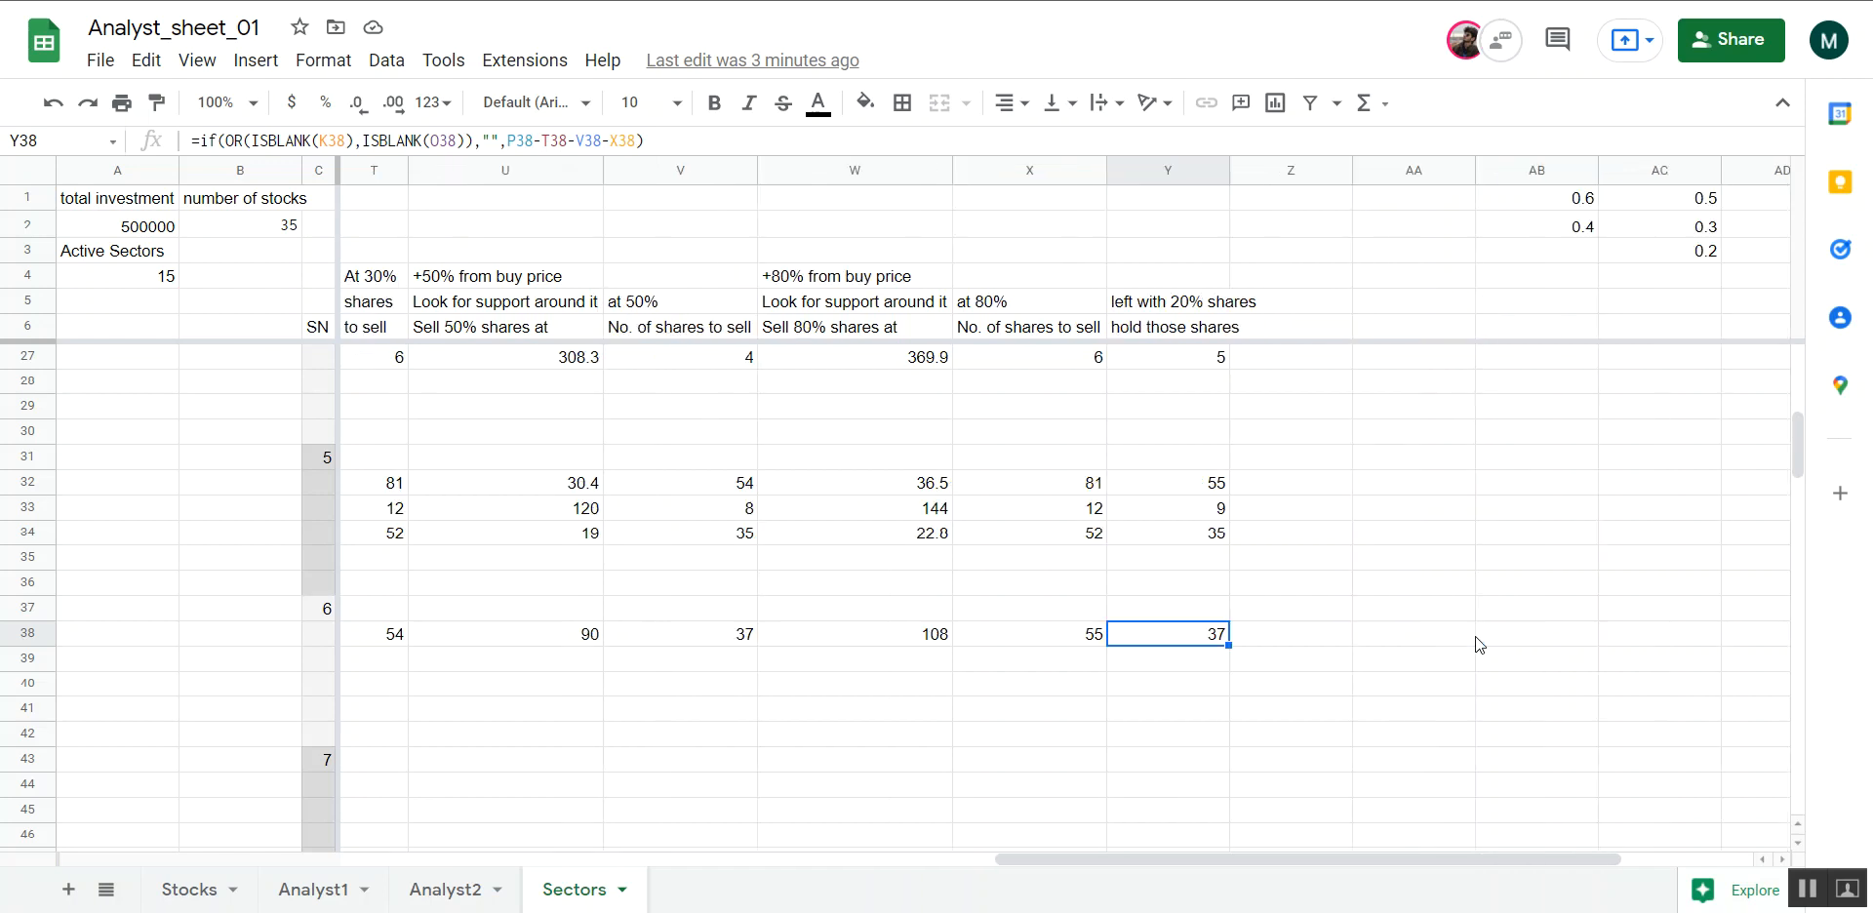
scroll(1475, 636, "left", 5)
scroll(1475, 636, "left", 5)
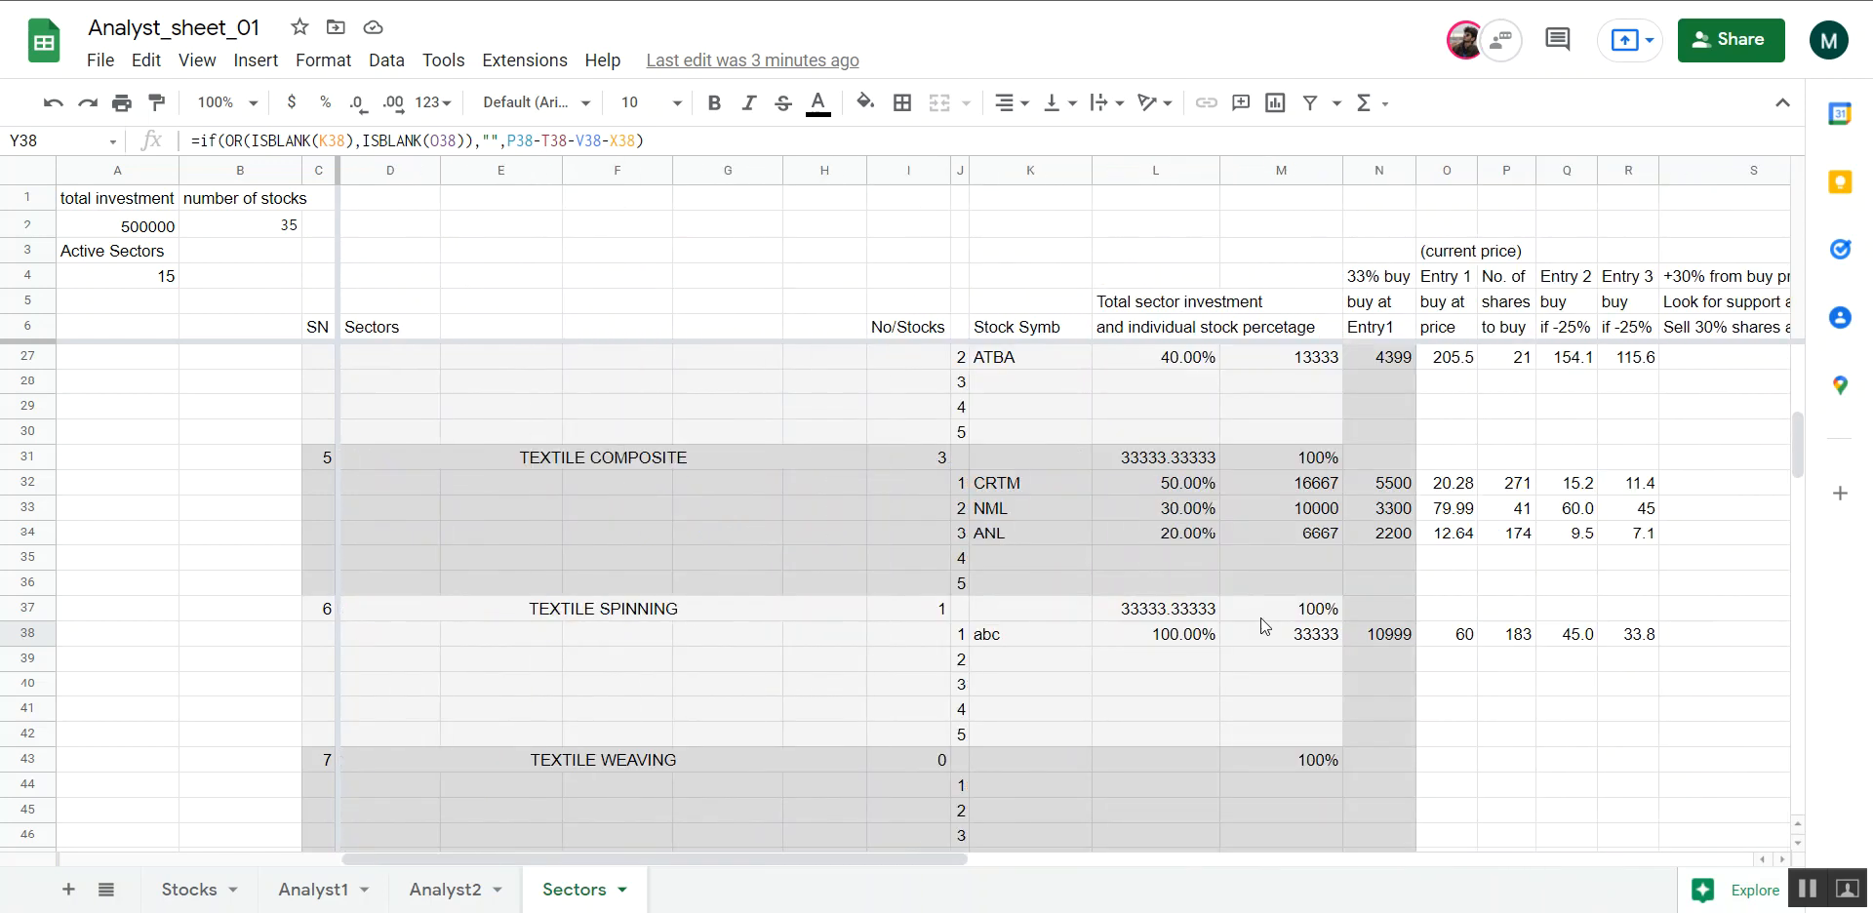
Add dfg as the second stock symbol under the TEXTILE SPINNING sector in K39
left_click(1071, 669)
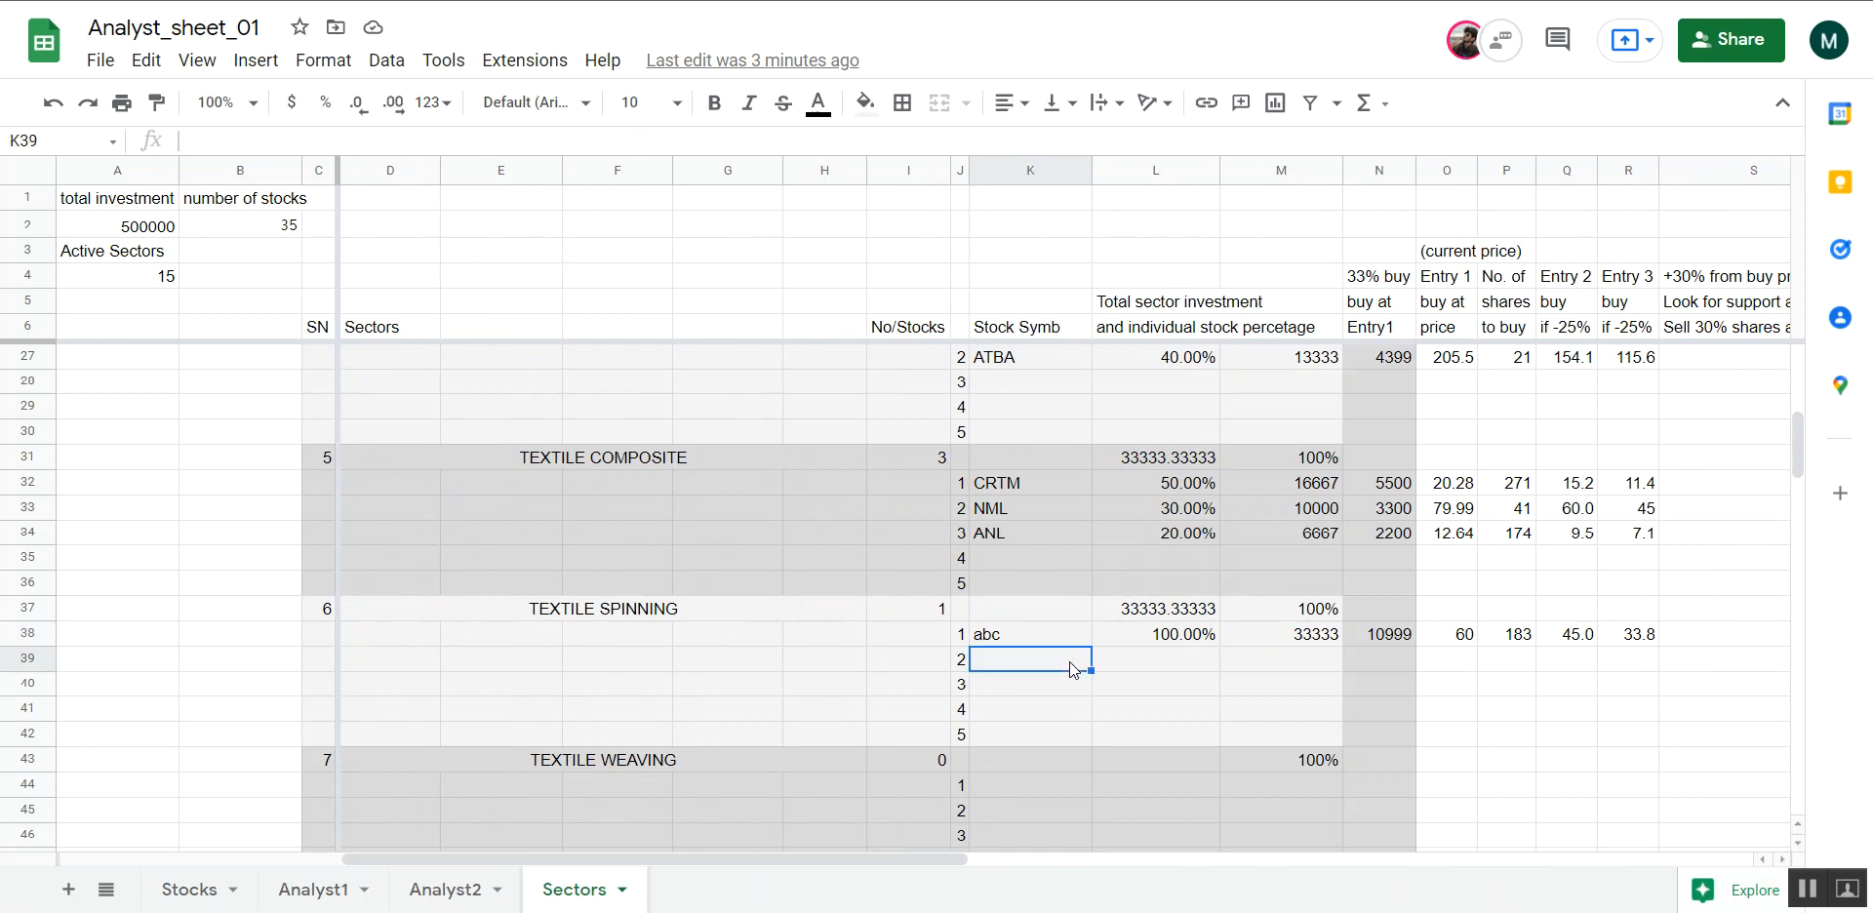
type("dfg")
key("Return")
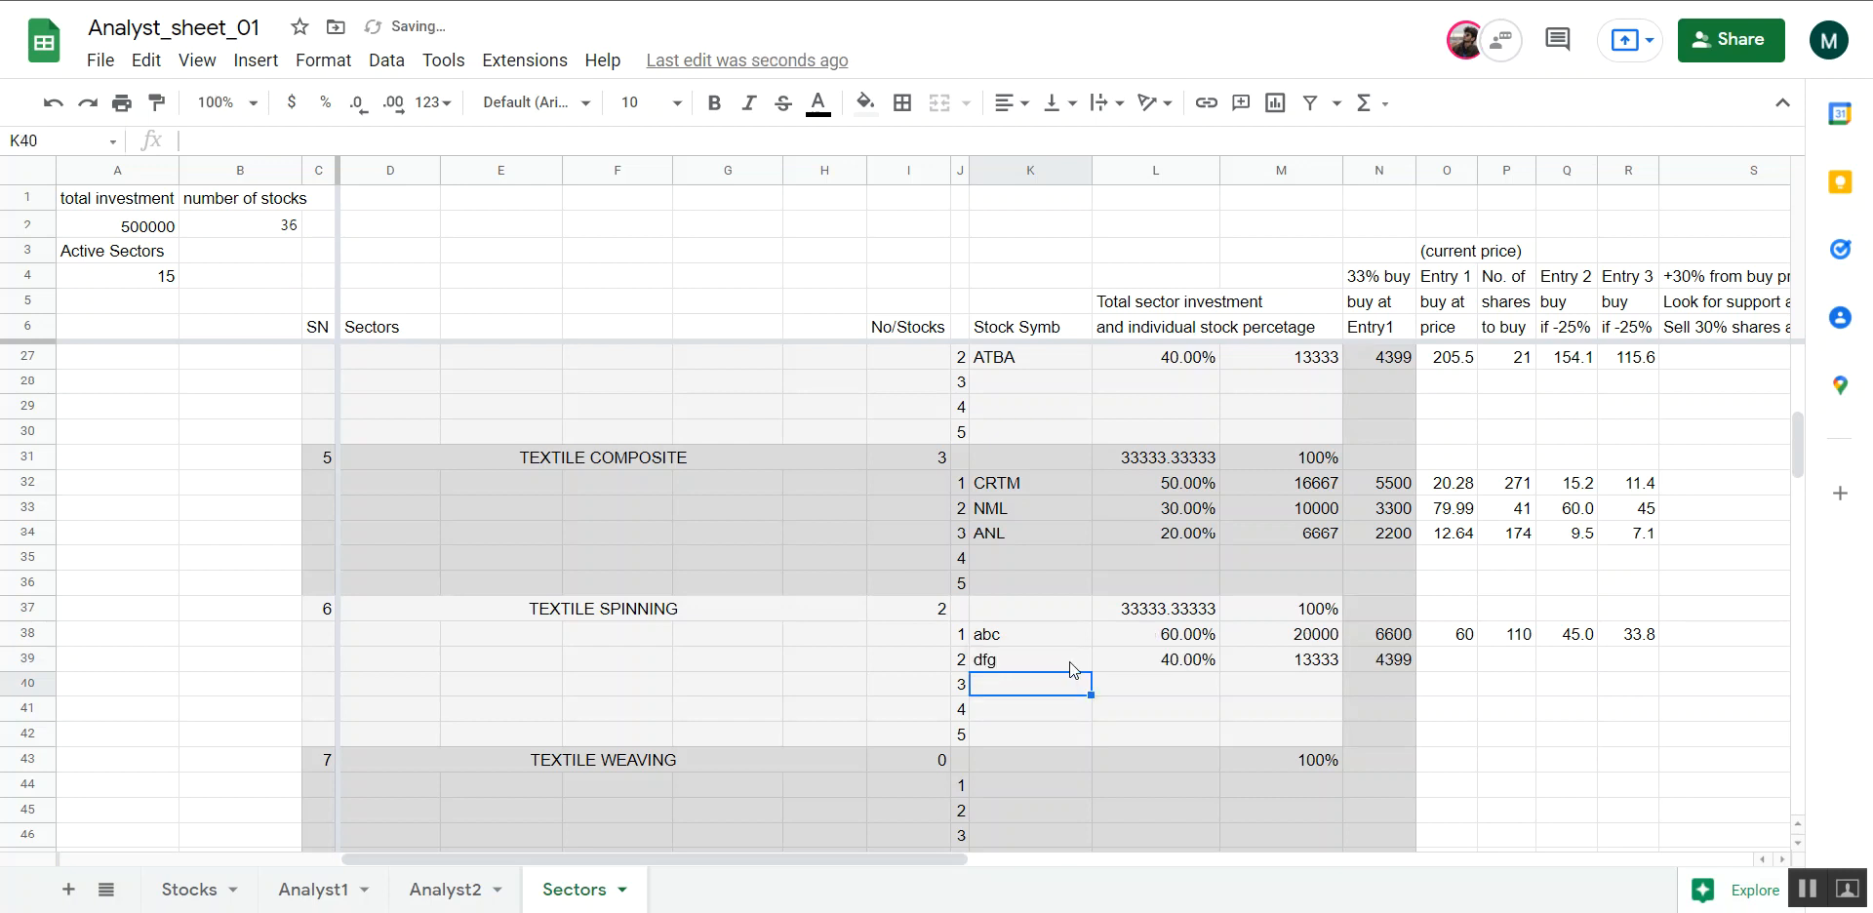
Compare the allocation percentages of abc and dfg in L38 and L39 with their stock symbols
left_click(1162, 635)
key("Left")
key("Right")
key("Left")
key("Right")
key("Down")
key("Left")
key("Right")
key("Up")
key("Left")
key("Right")
key("Left")
key("Right")
key("Down")
key("Left")
key("Right")
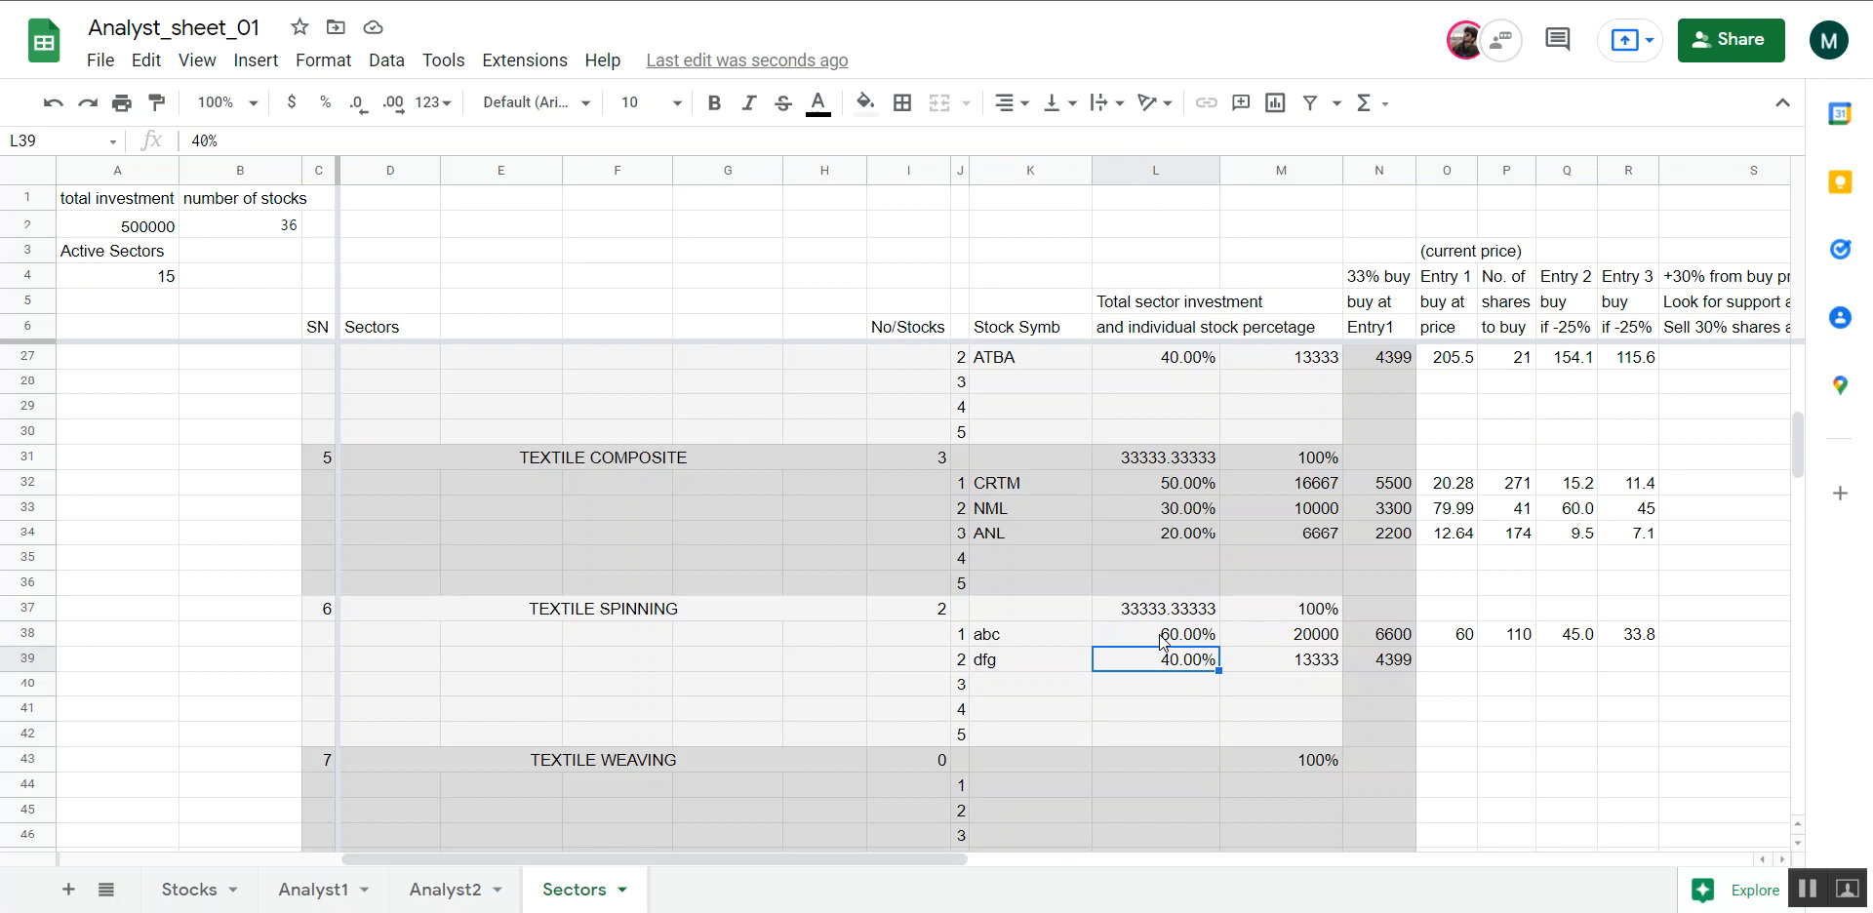
Review abc's recalculated sell targets and inspect its formula for the number of shares to buy in P38
scroll(1414, 665, "right", 3)
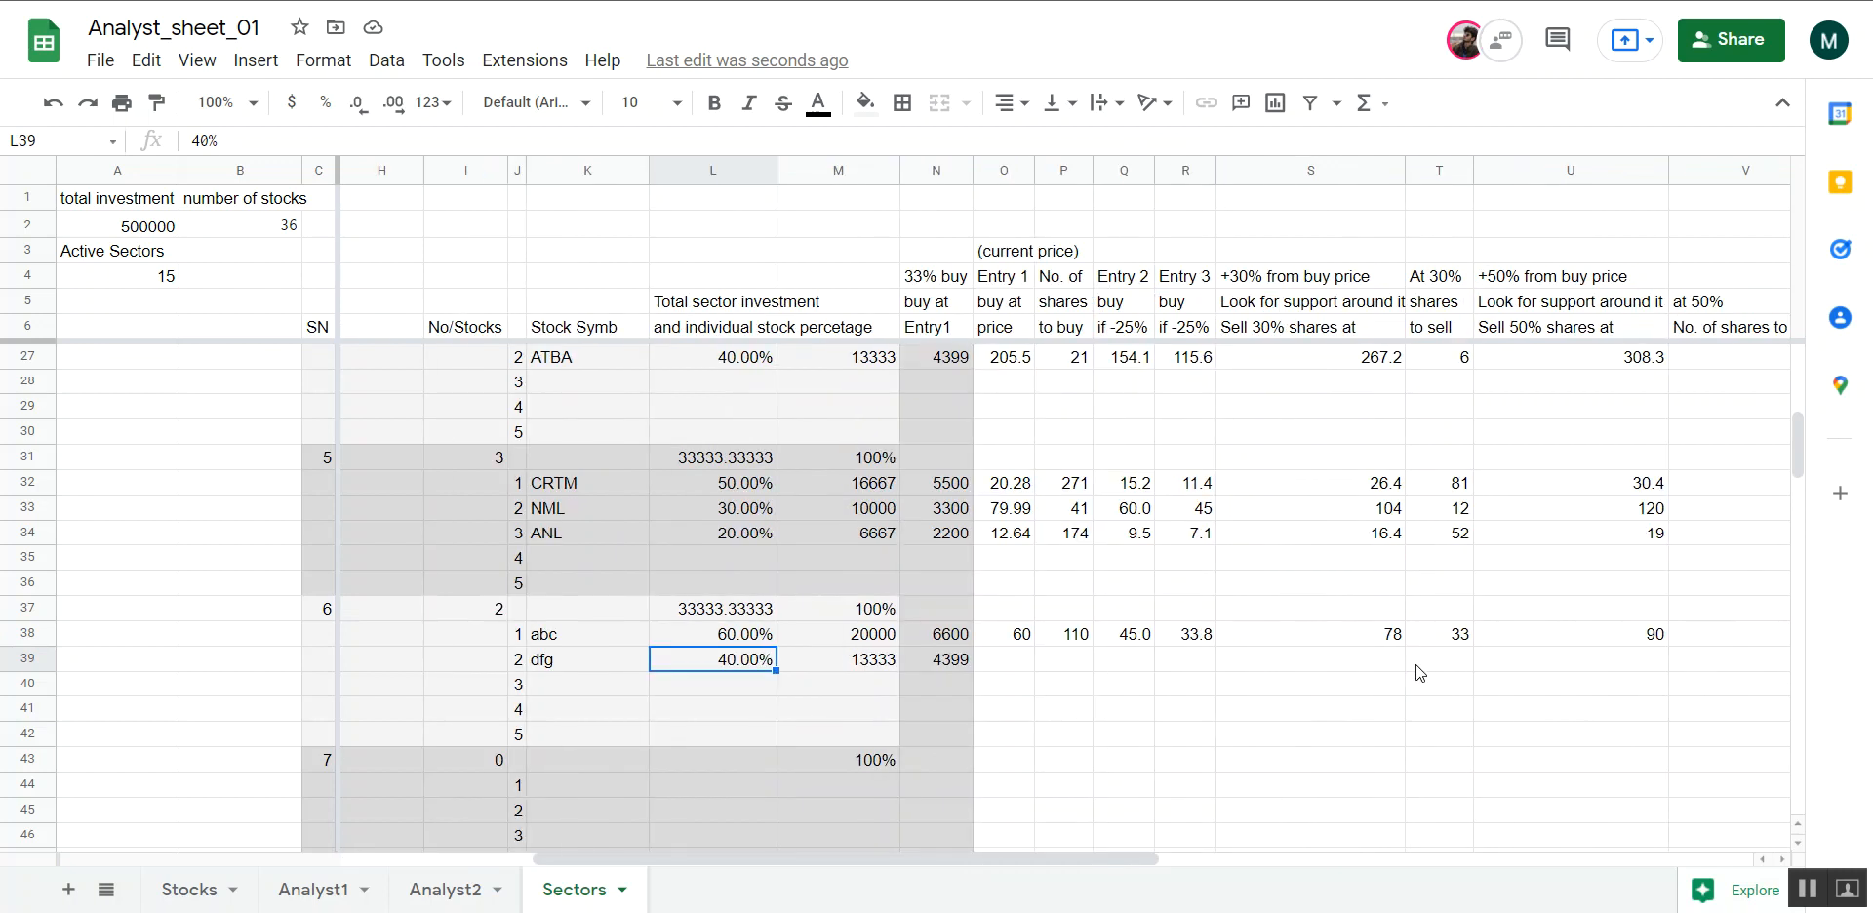
scroll(1325, 645, "right", 6)
scroll(1325, 646, "left", 6)
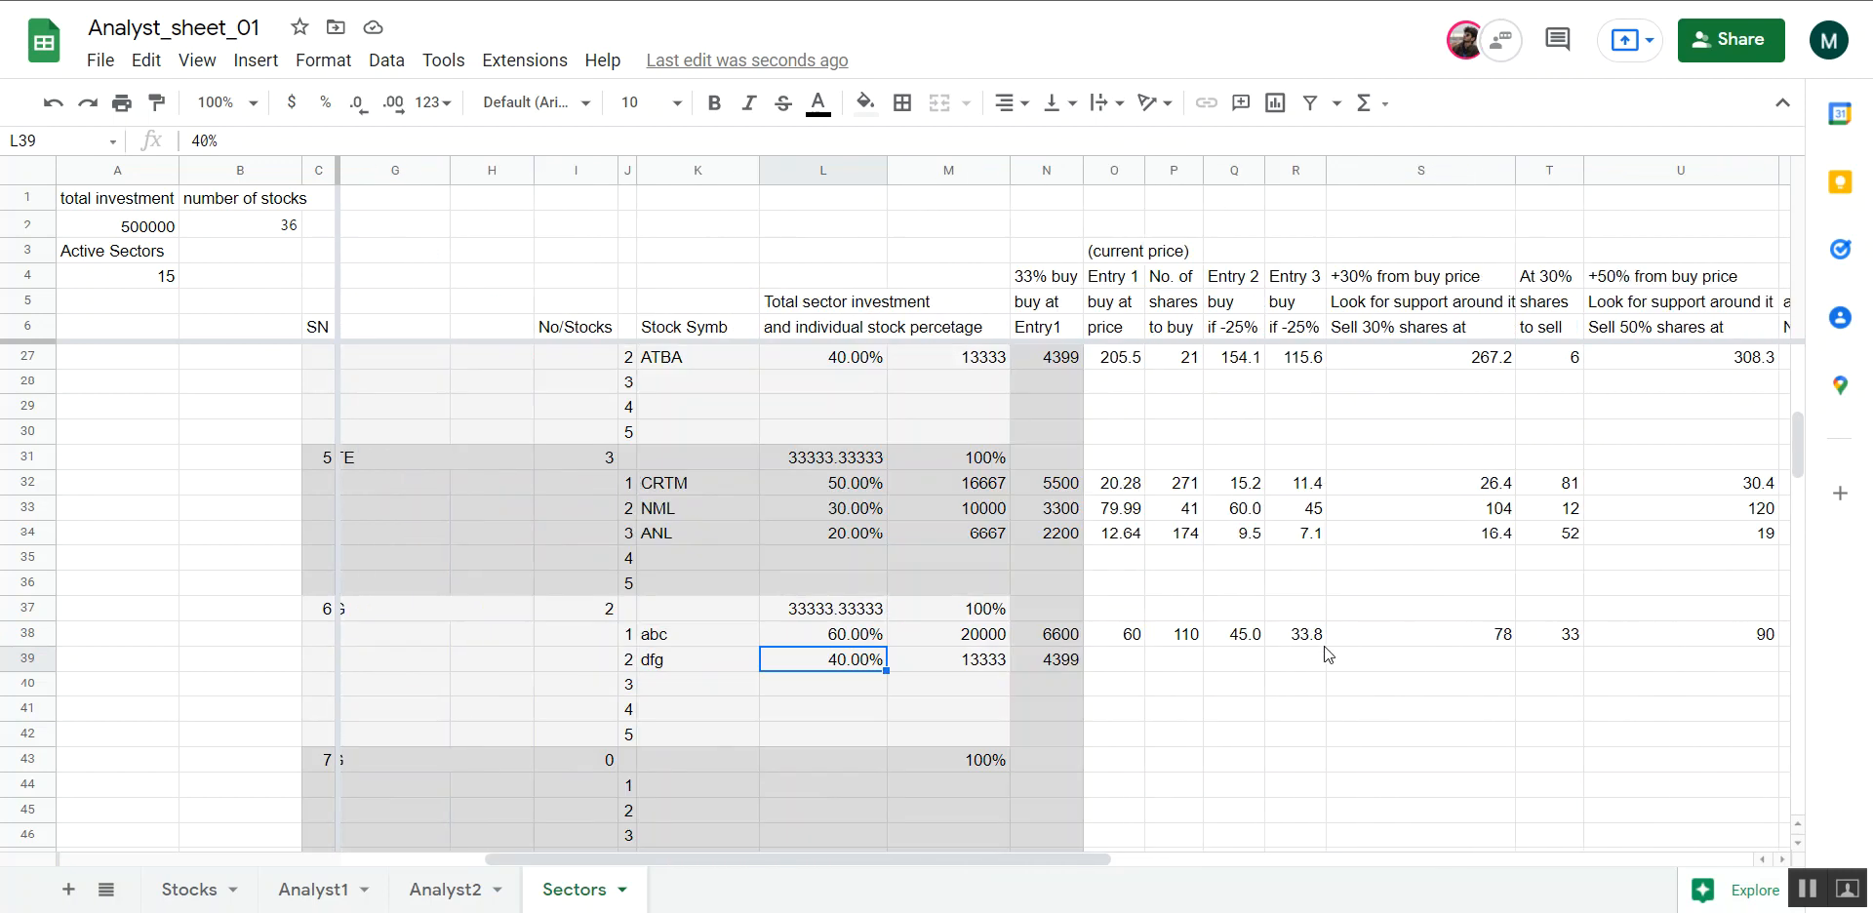
left_click(1186, 640)
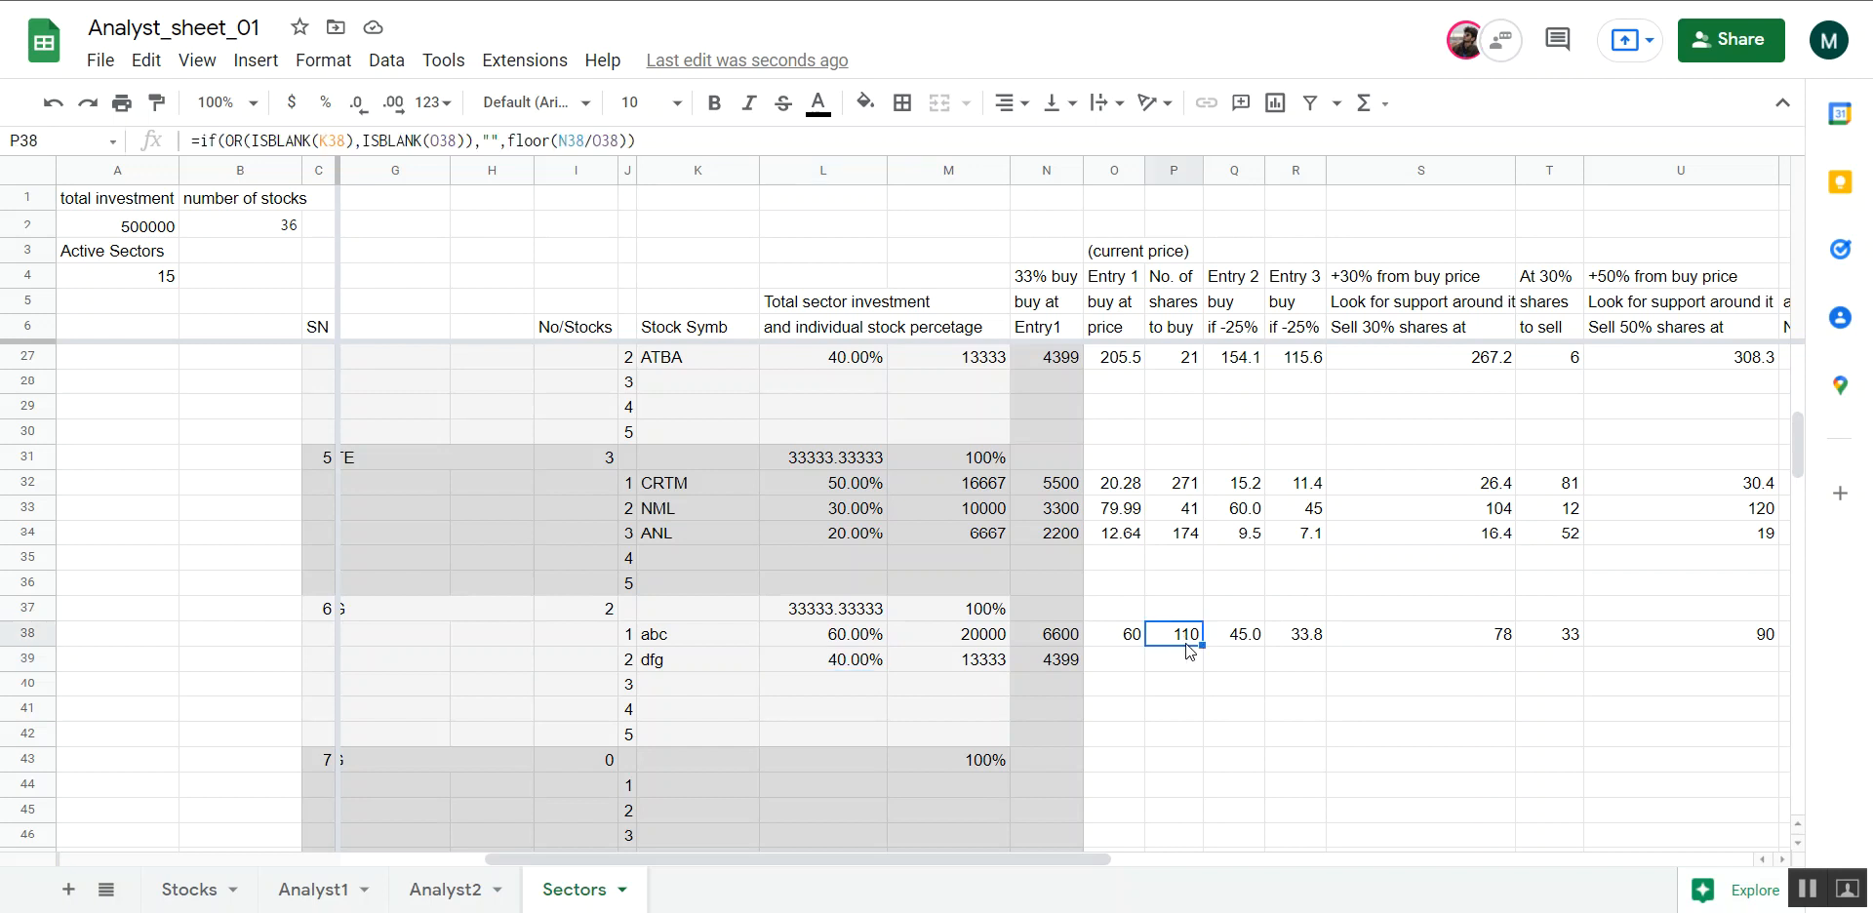
Set dfg's Entry 1 price in O39 to 30 and review its entries and sell targets
left_click(1138, 665)
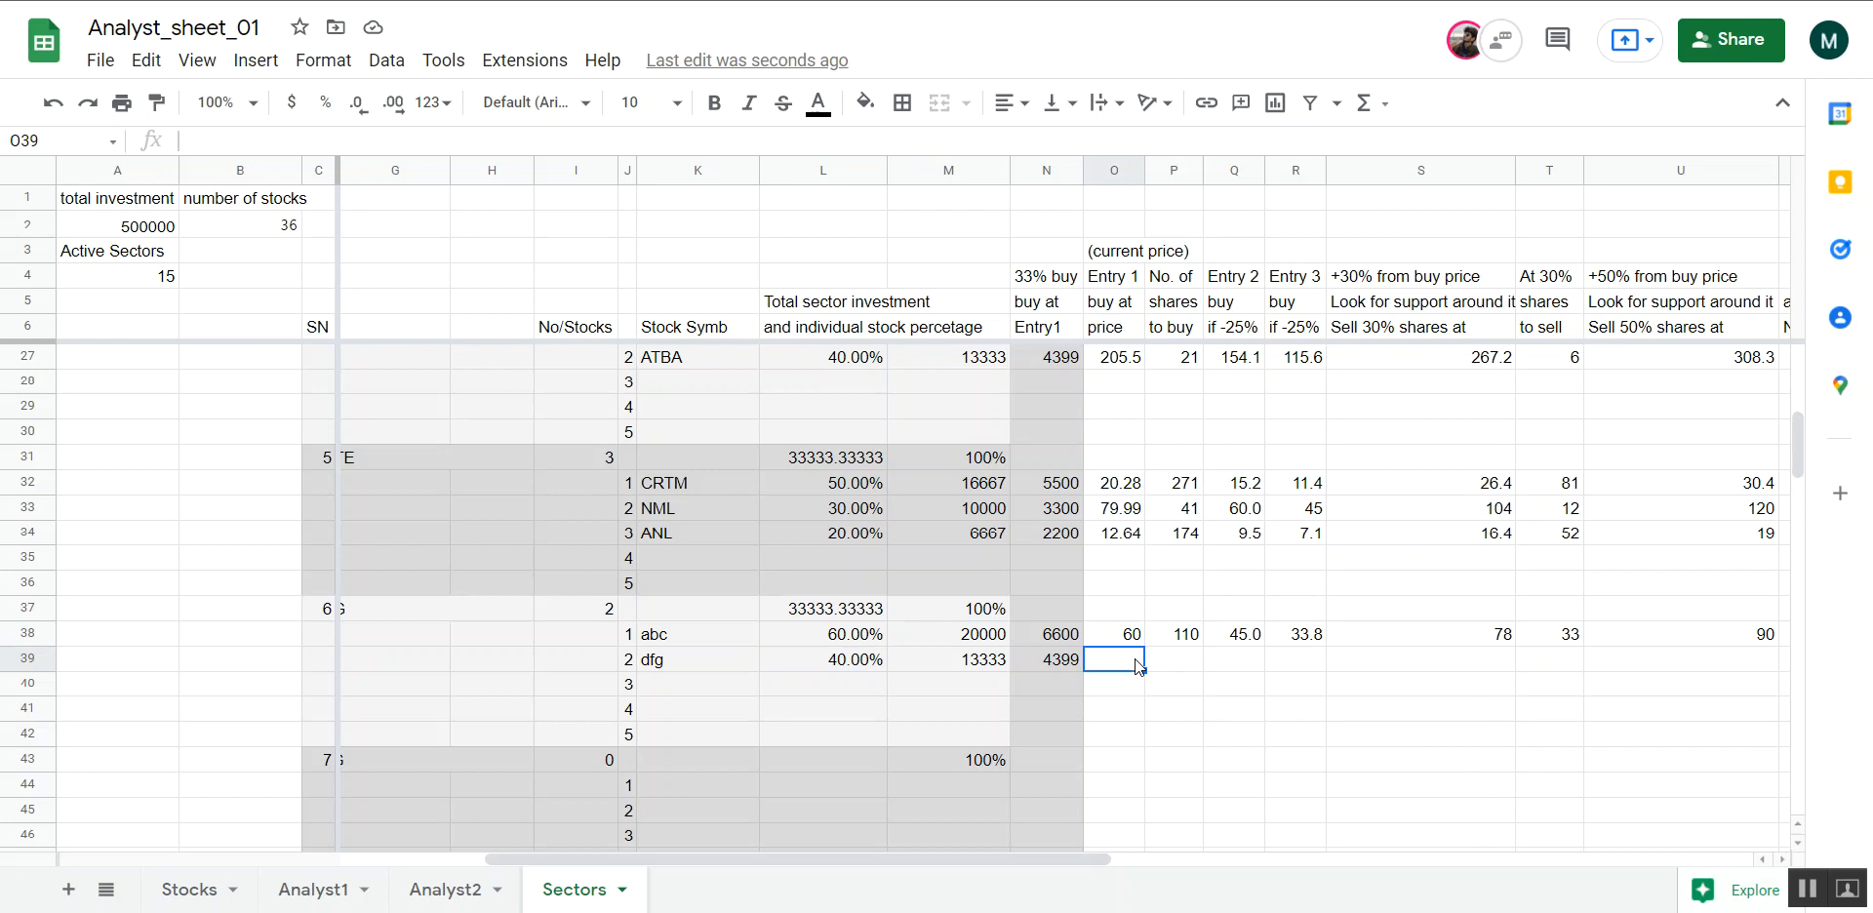
type("30")
key("Return")
scroll(1137, 665, "right", 10)
scroll(1137, 666, "left", 10)
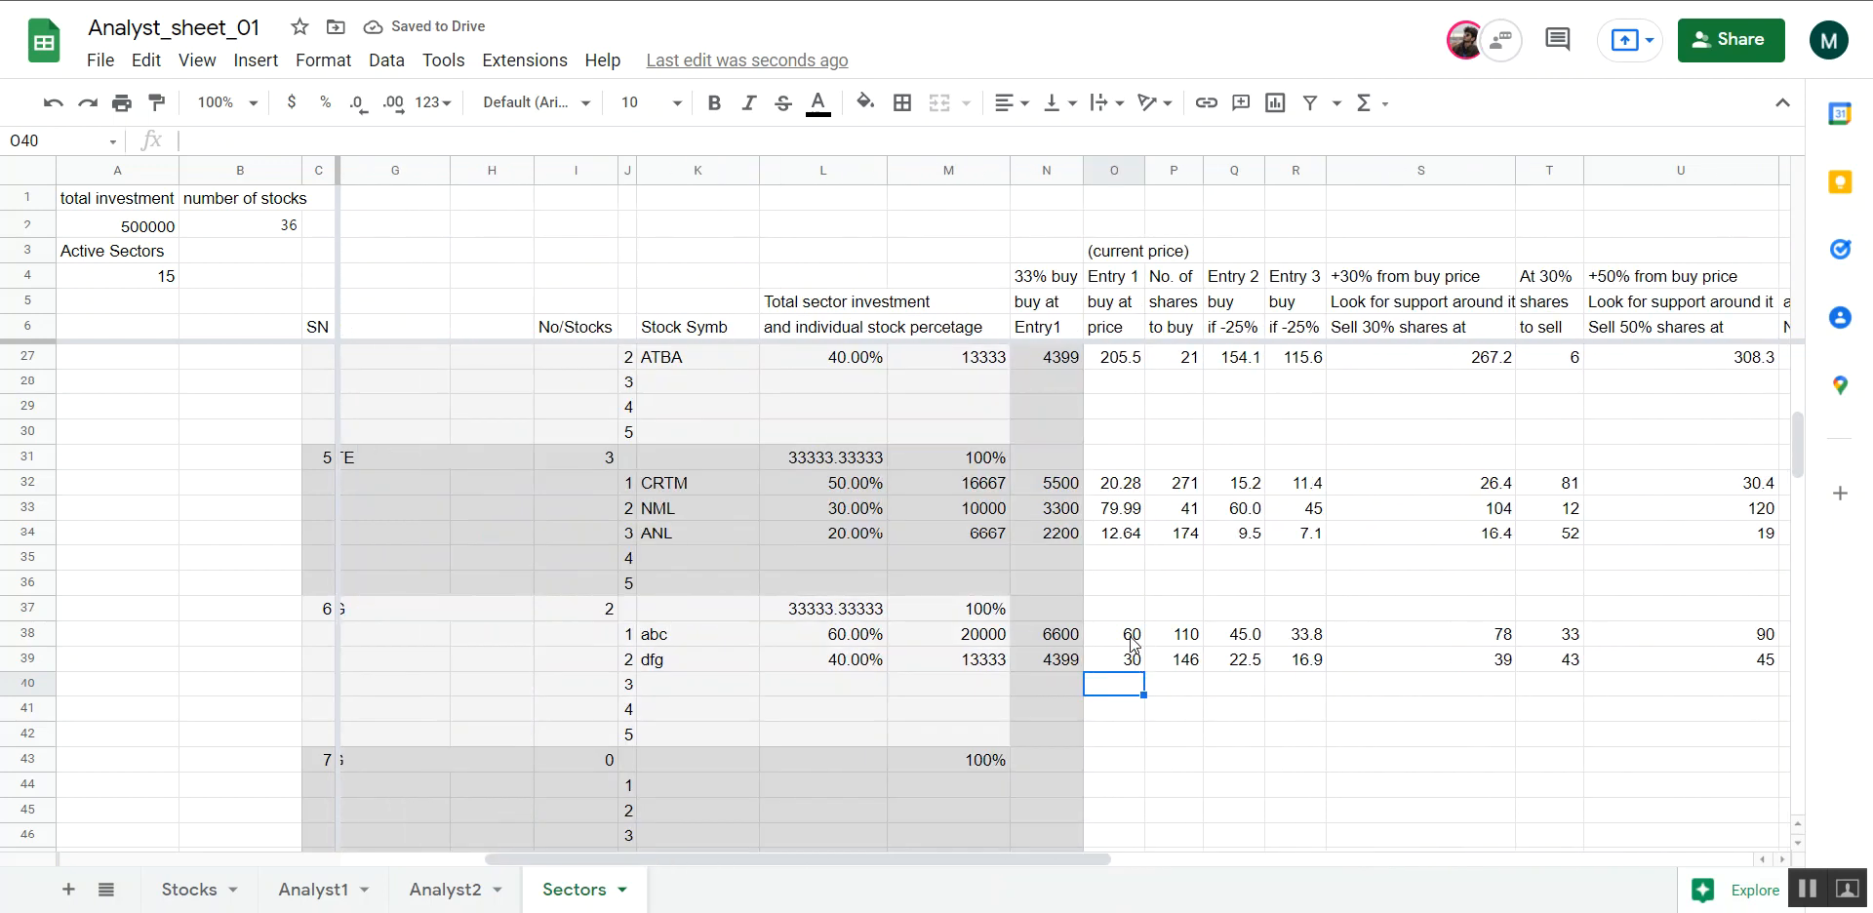
Clear the stock symbols abc and dfg from K38:K39 and the Entry 1 prices from O38:O40
left_click_drag(687, 634, 692, 661)
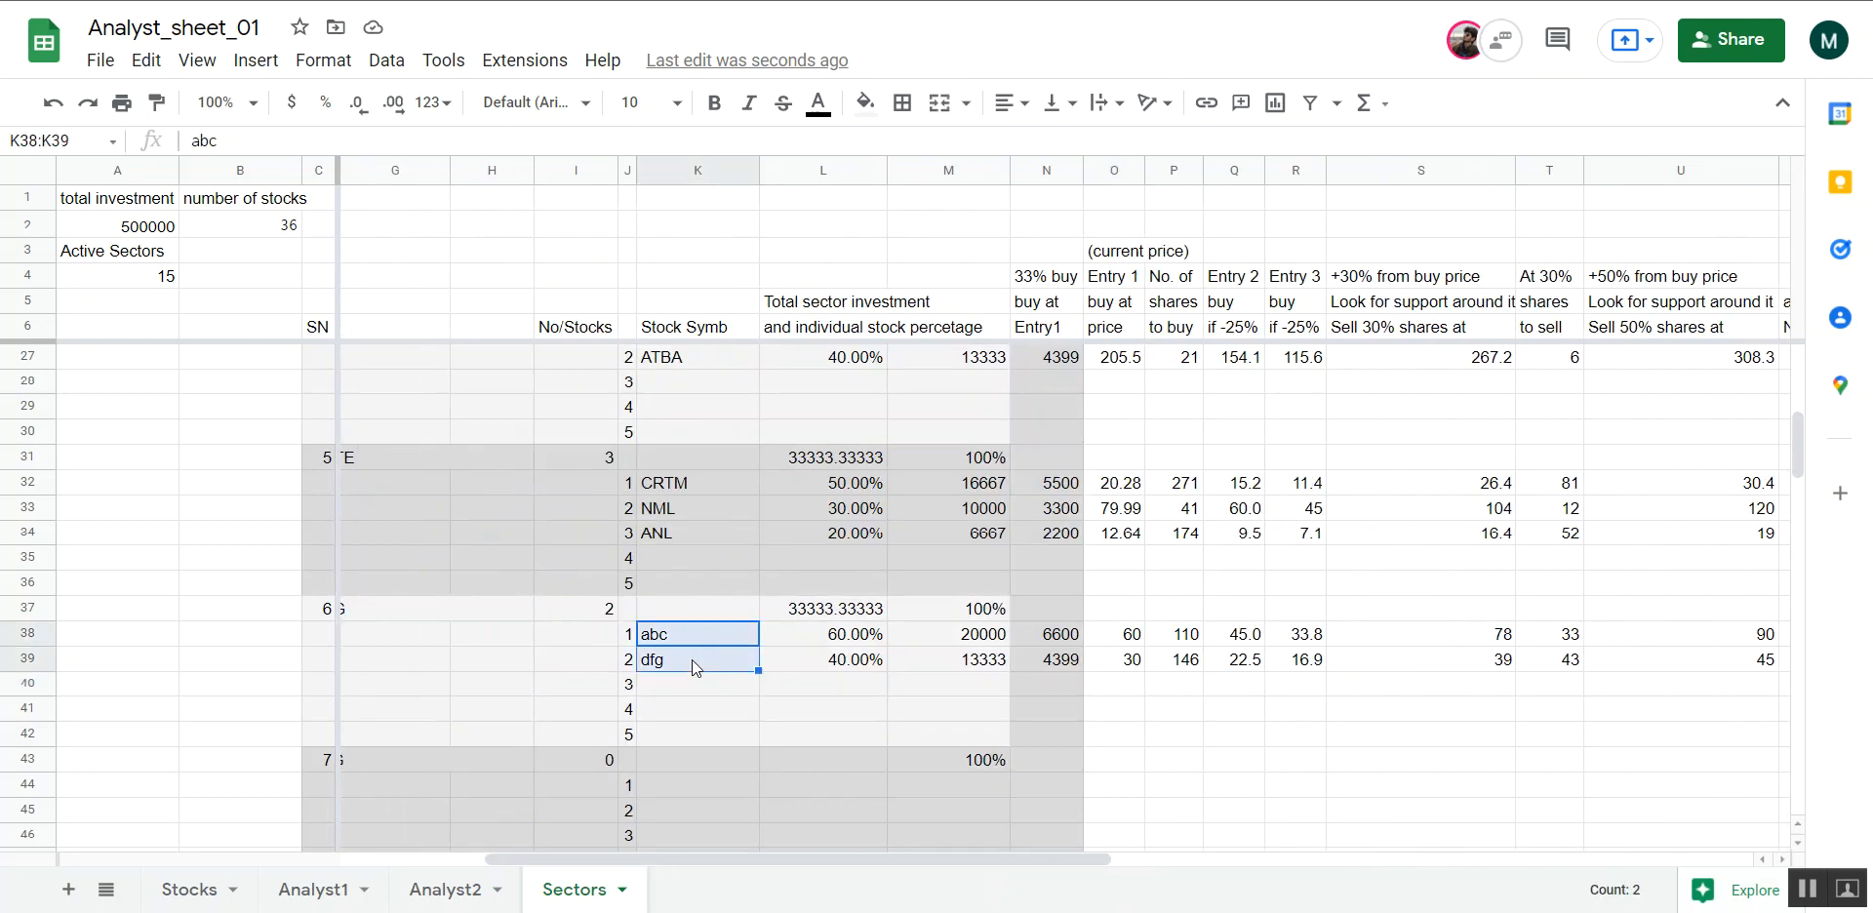
key("Delete")
left_click_drag(1114, 636, 1109, 685)
key("Delete")
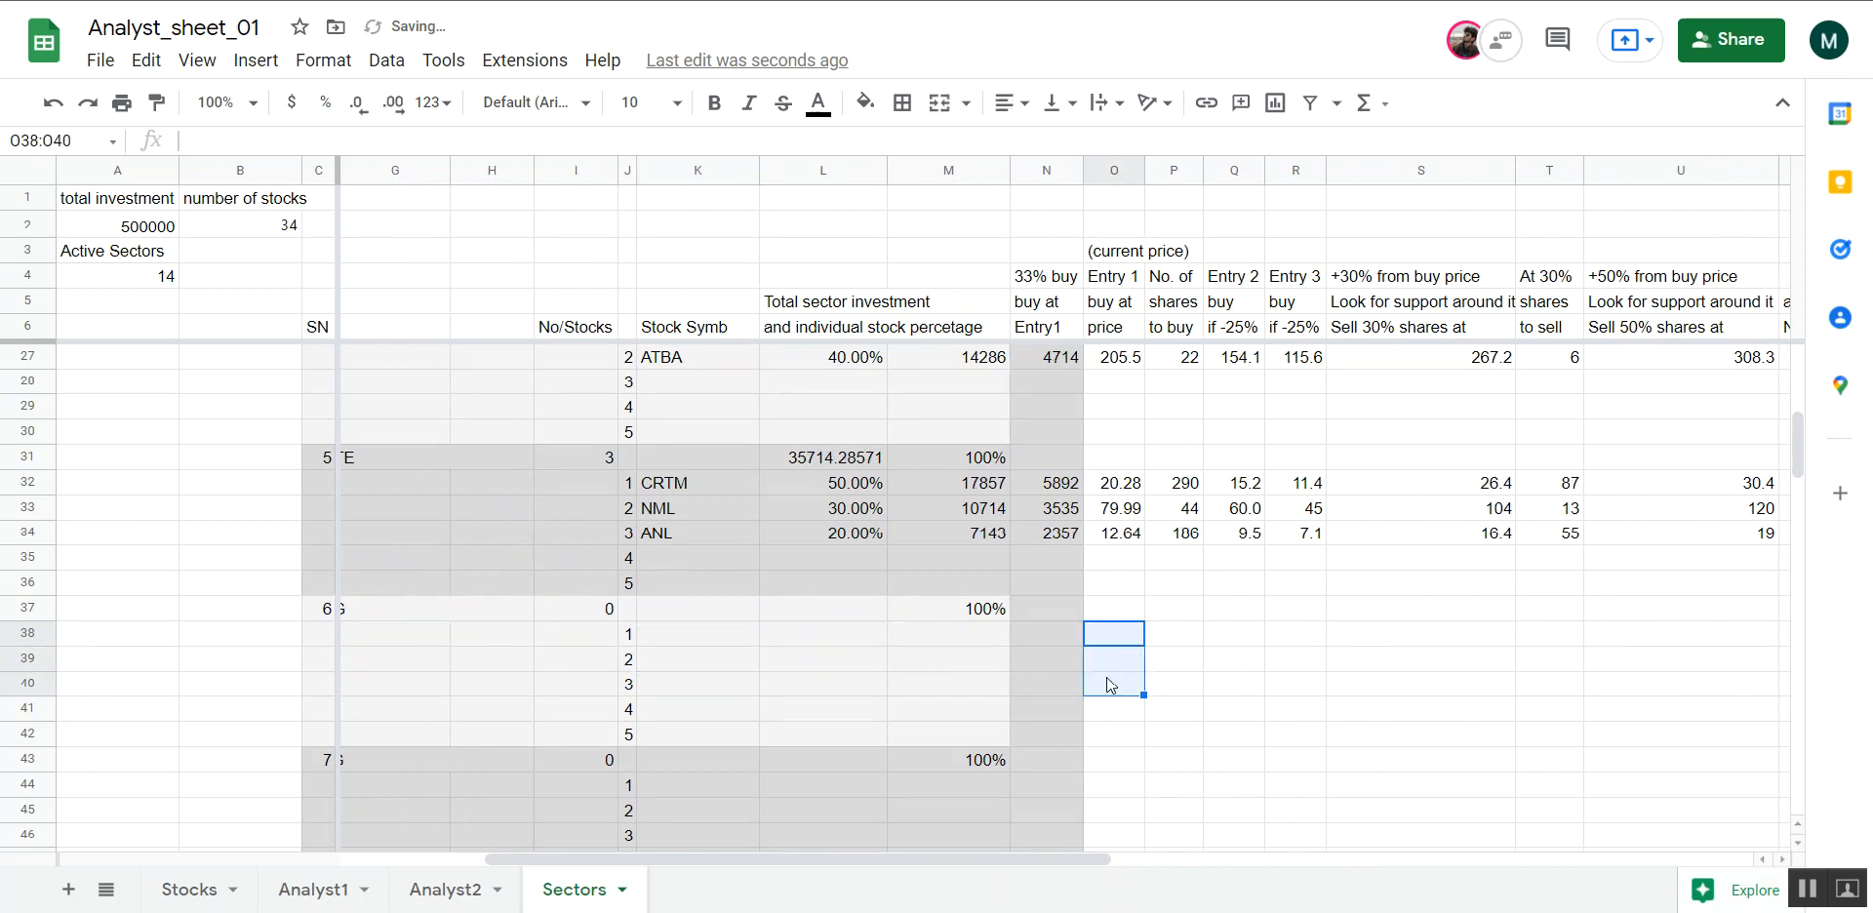
Review the stock allocations and entry prices of the first sectors down to the emptied TEXTILE SPINNING rows
left_click(728, 644)
scroll(729, 646, "up", 2)
scroll(729, 647, "up", 5)
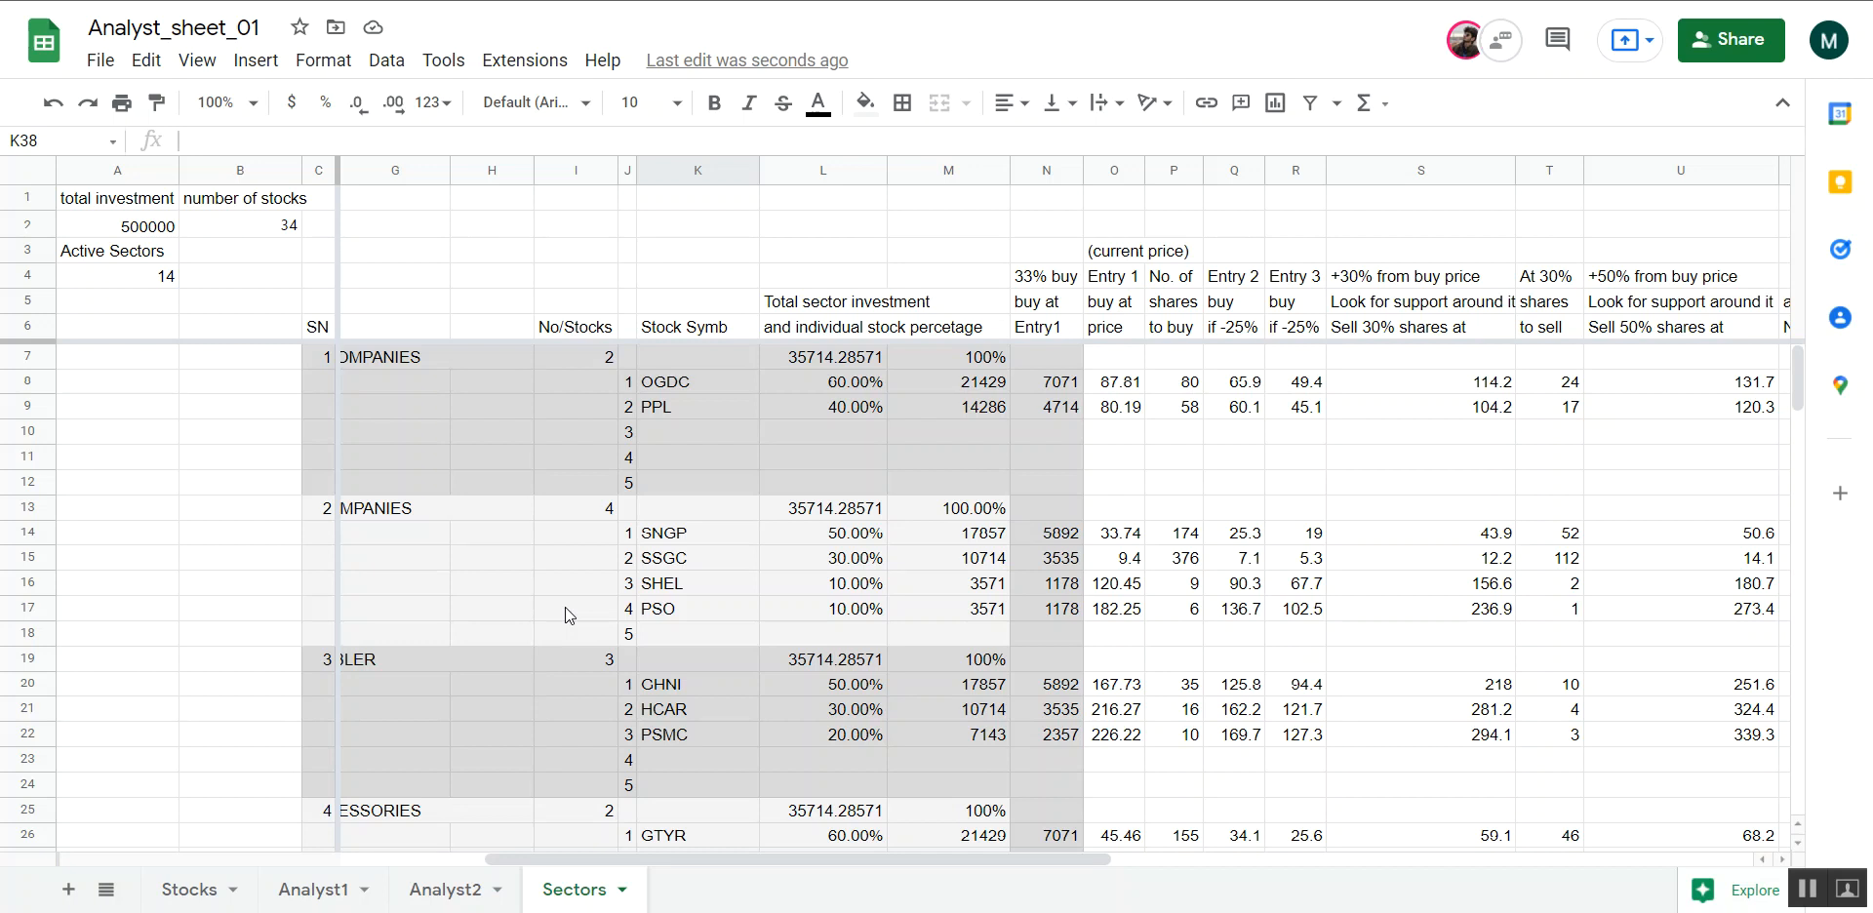
scroll(565, 606, "down", 5)
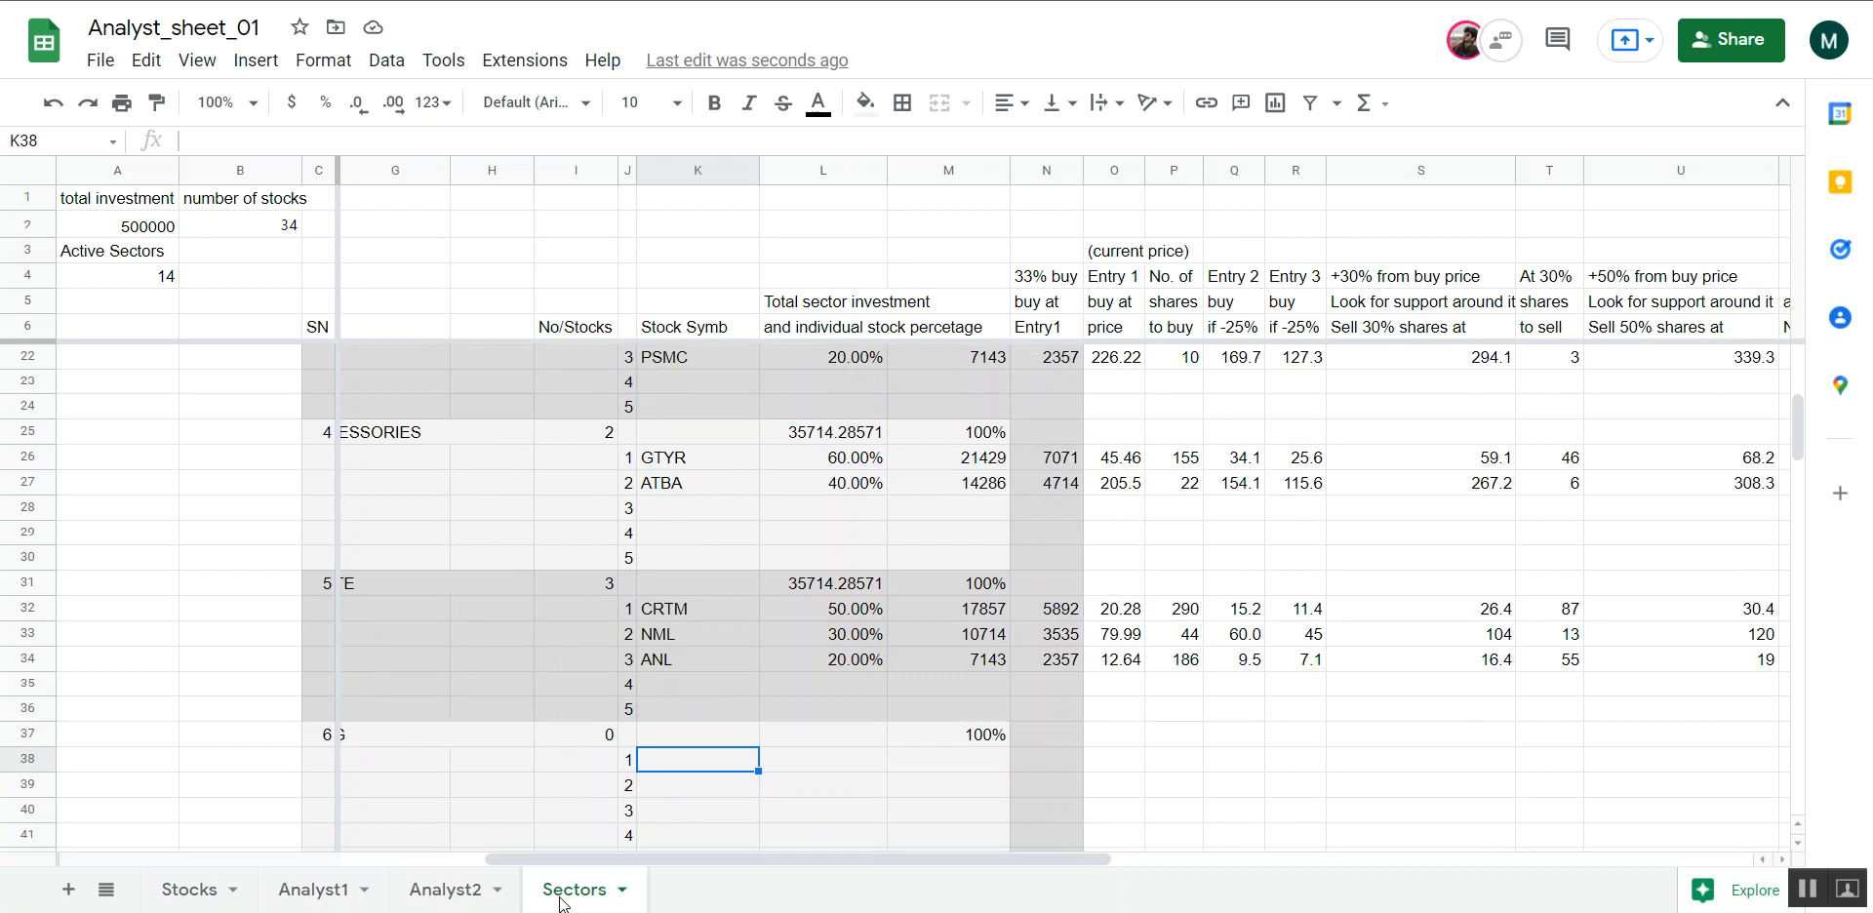
scroll(640, 659, "up", 5)
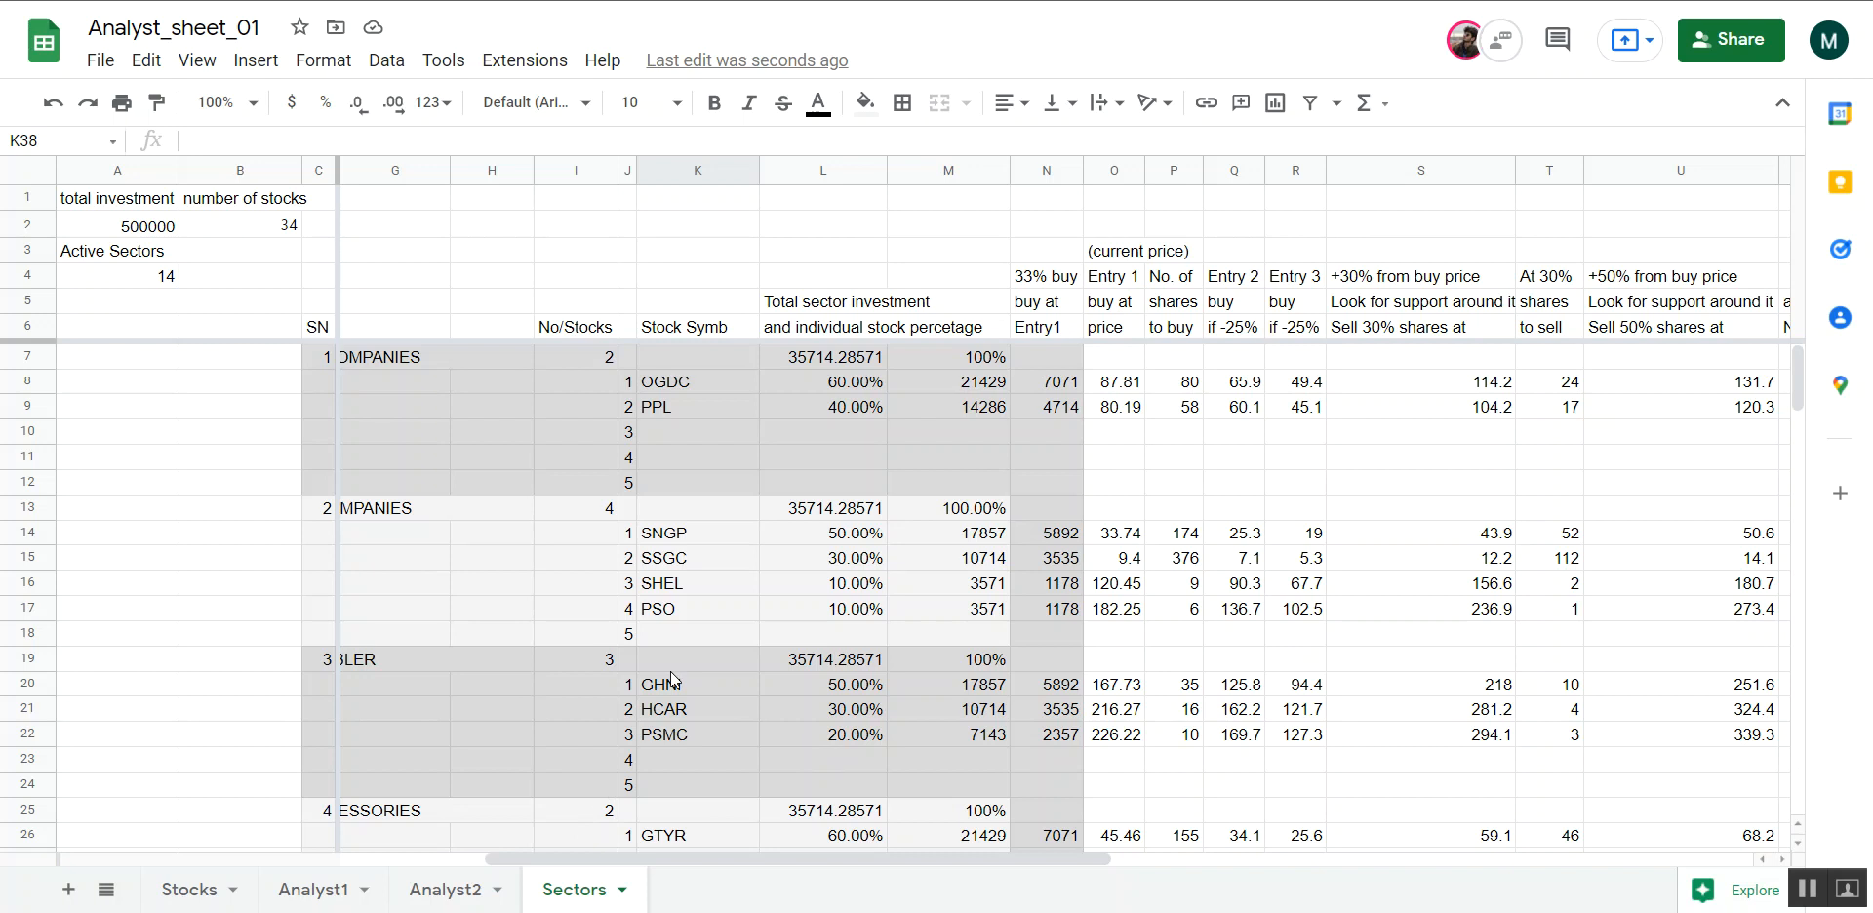
Examine the Analyst2 sheet's risk-to-reward, red flag, historic and fundamental data for GHNI, HCAR and PSMC
left_click(453, 890)
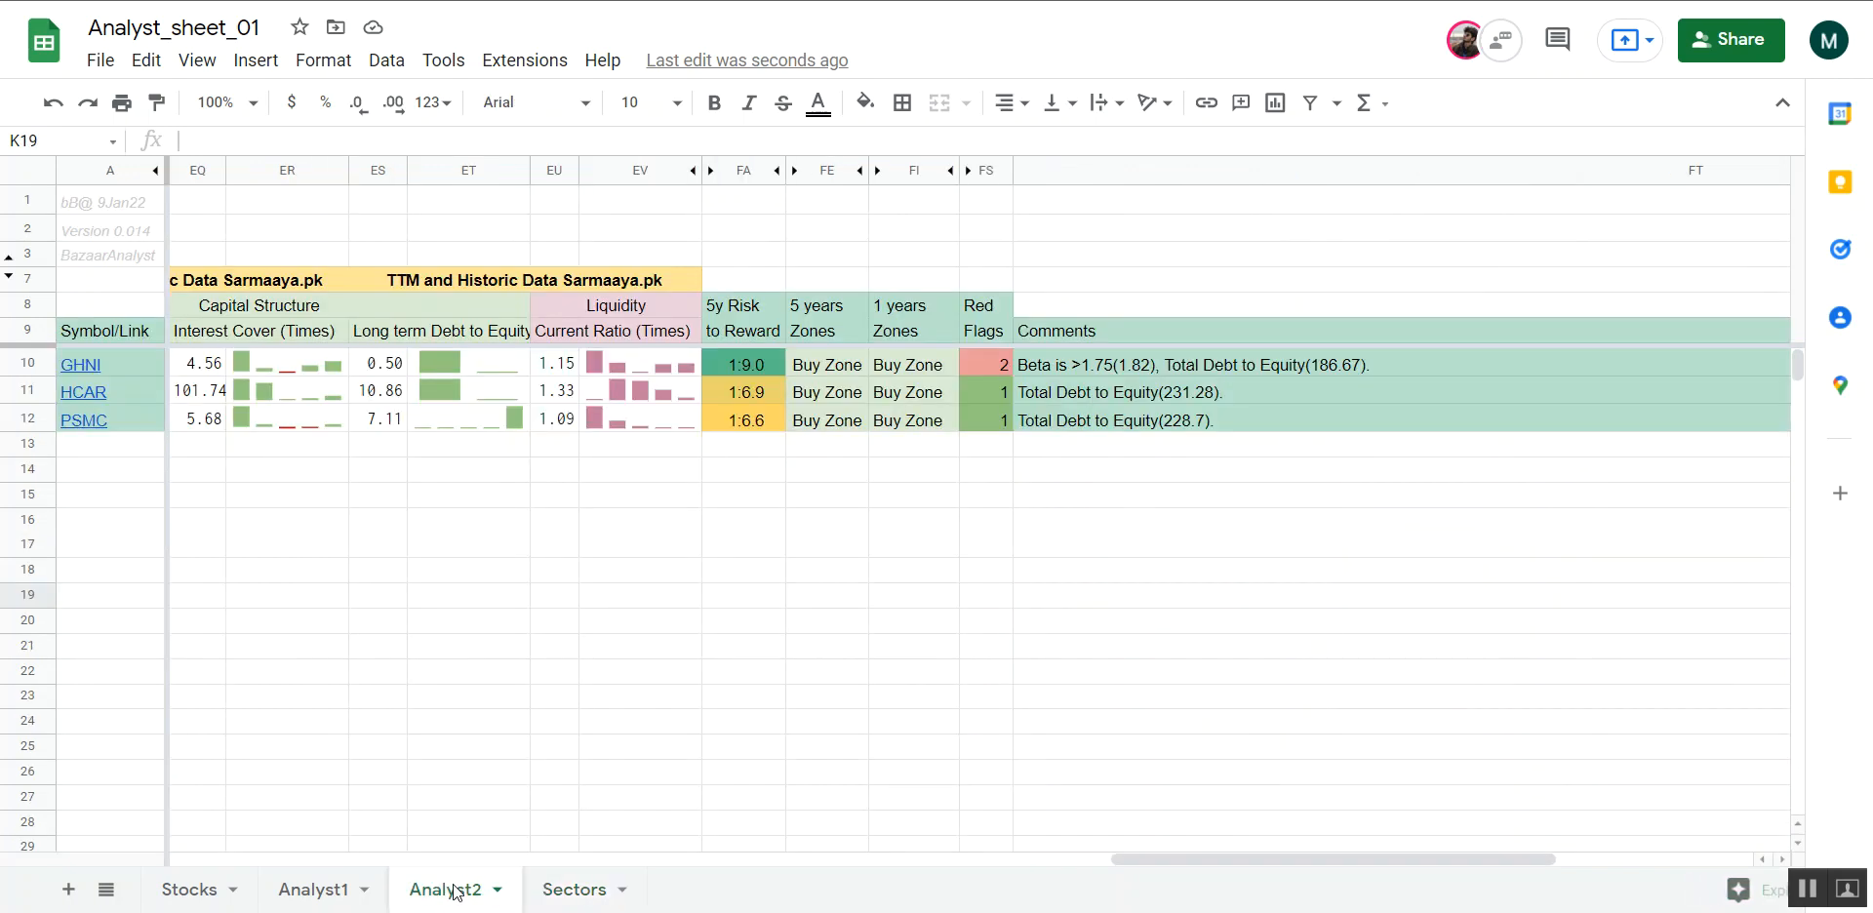
scroll(595, 732, "left", 6)
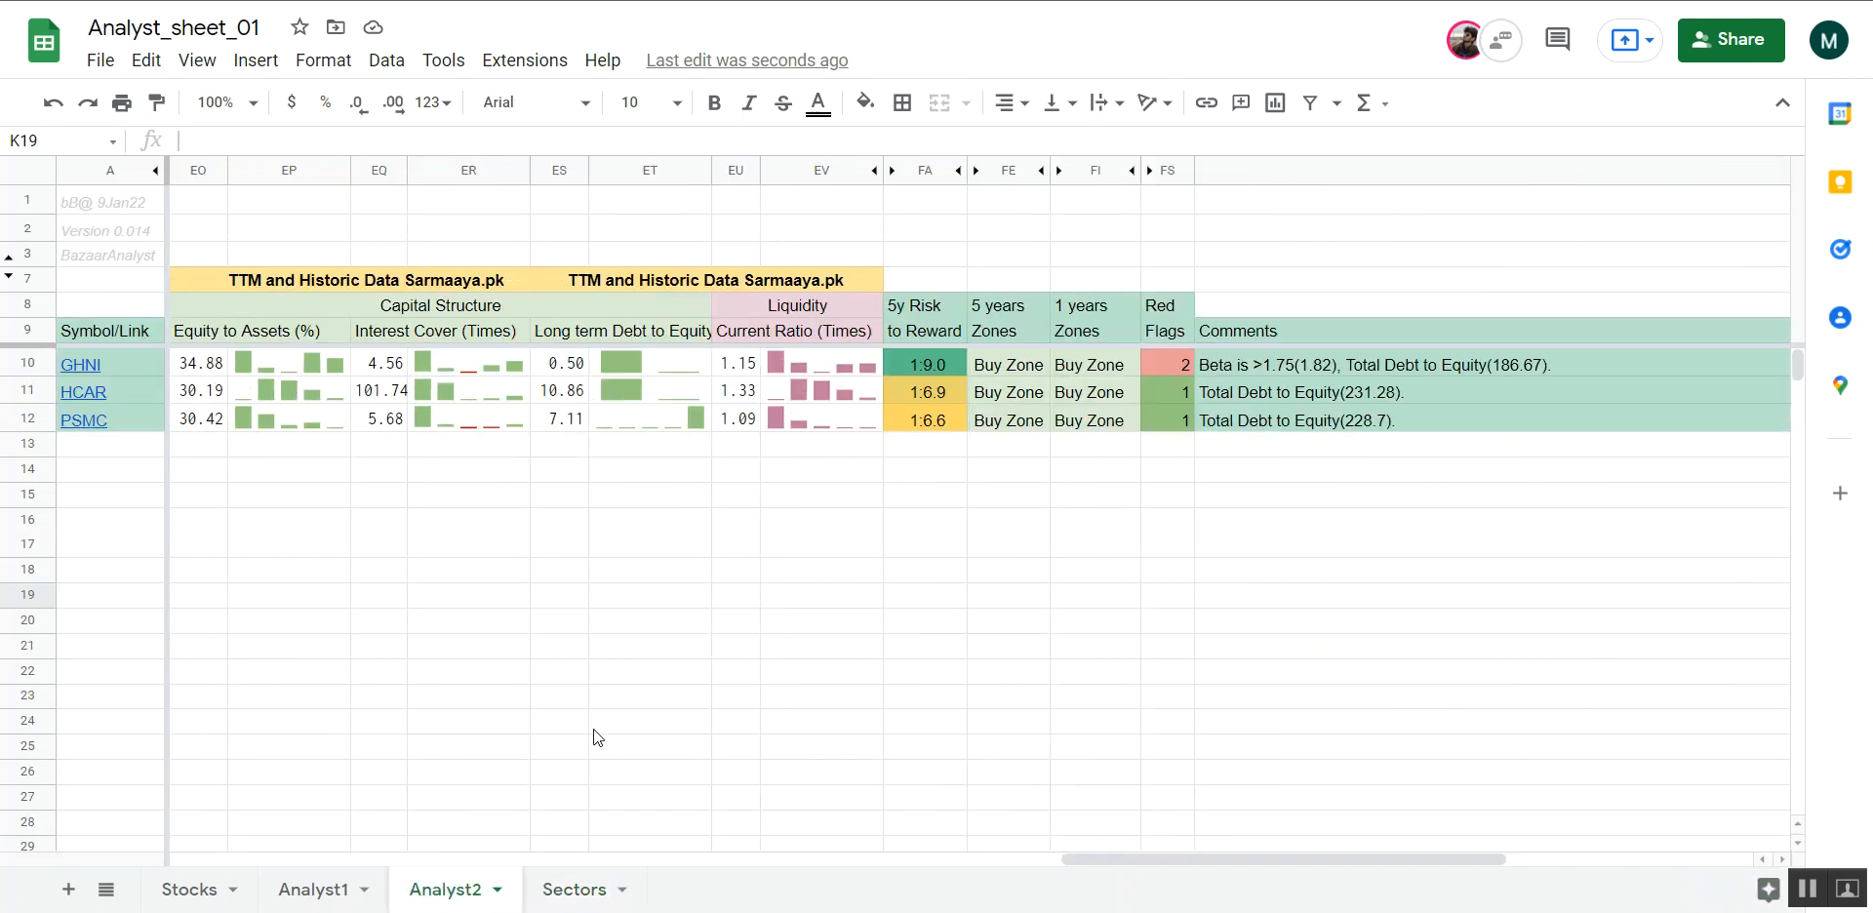
scroll(594, 728, "left", 10)
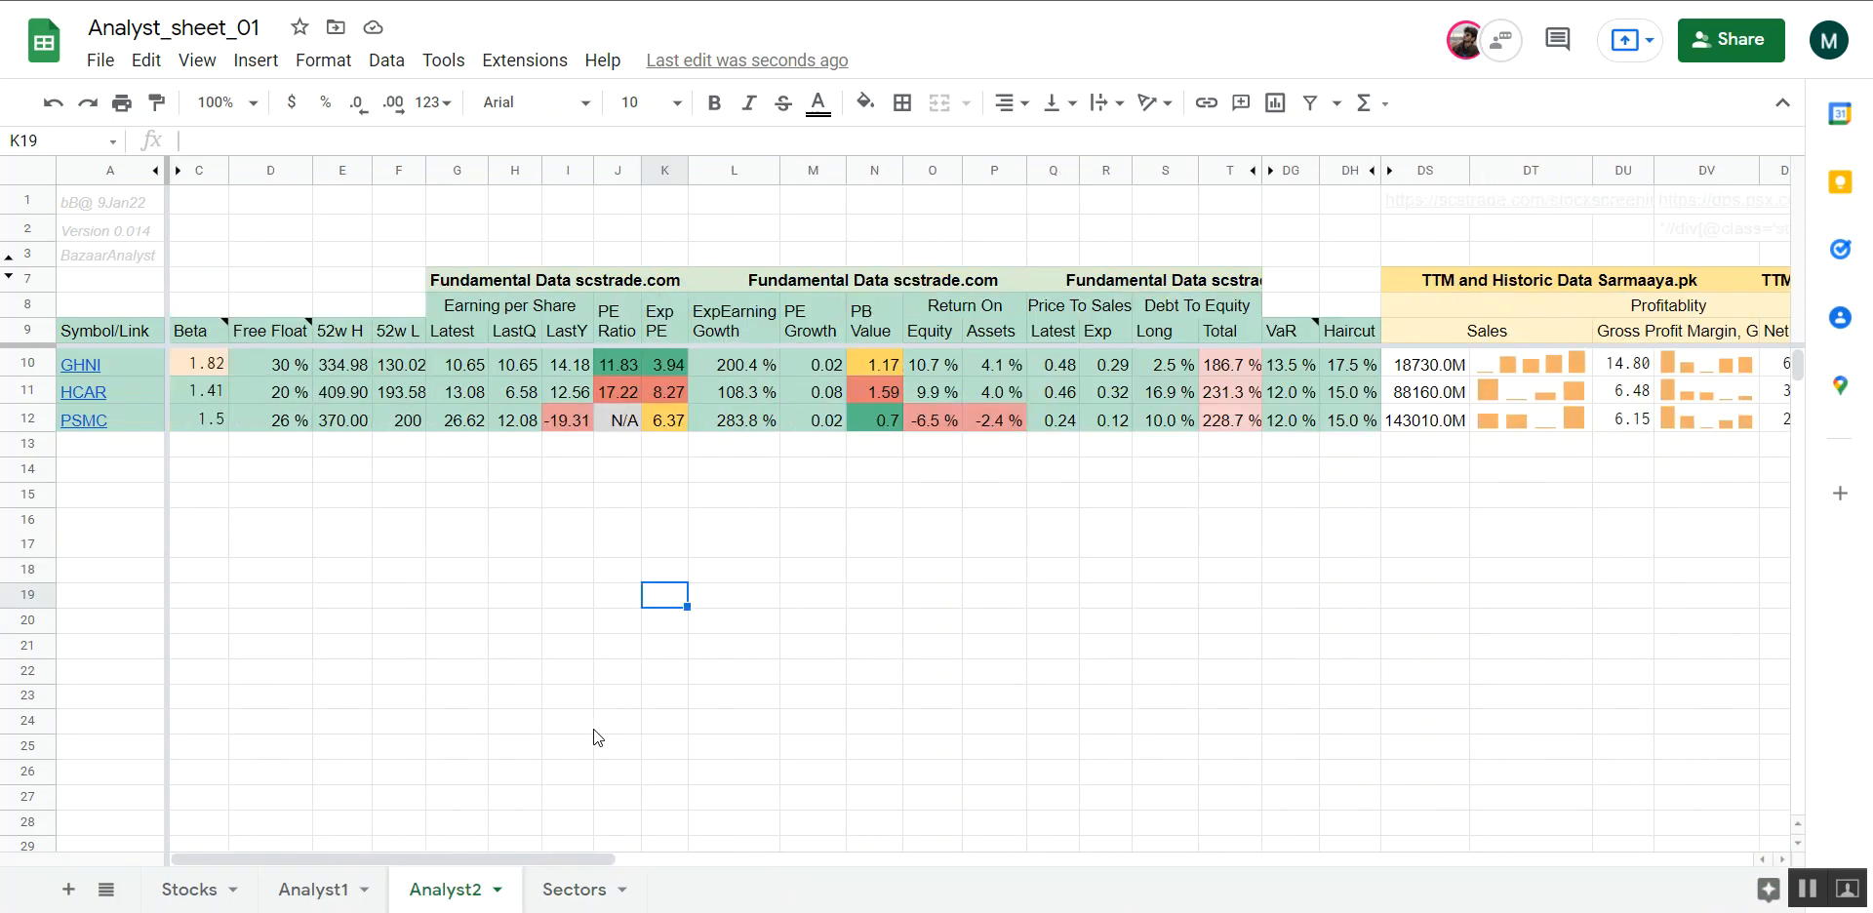
Examine the Analyst1 sheet's screening filters, rejected sectors and resulting AUTOMOBILE ASSEMBLER stocks with their ratios and comments
left_click(311, 892)
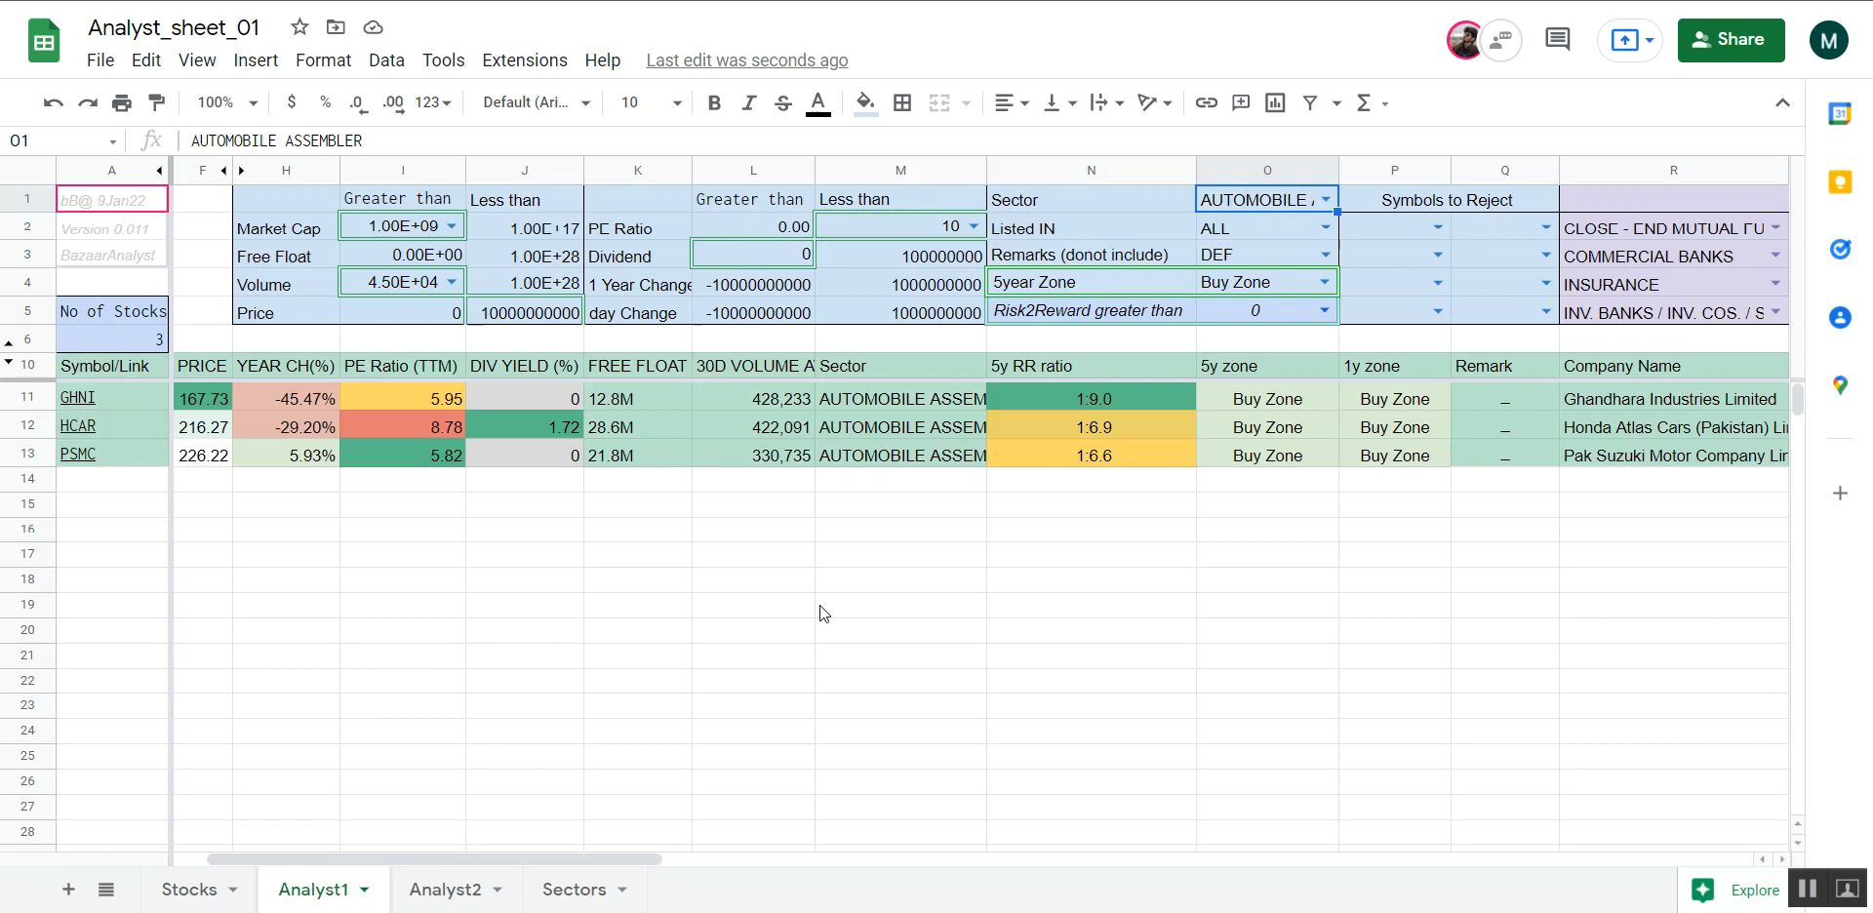
scroll(819, 613, "left", 1)
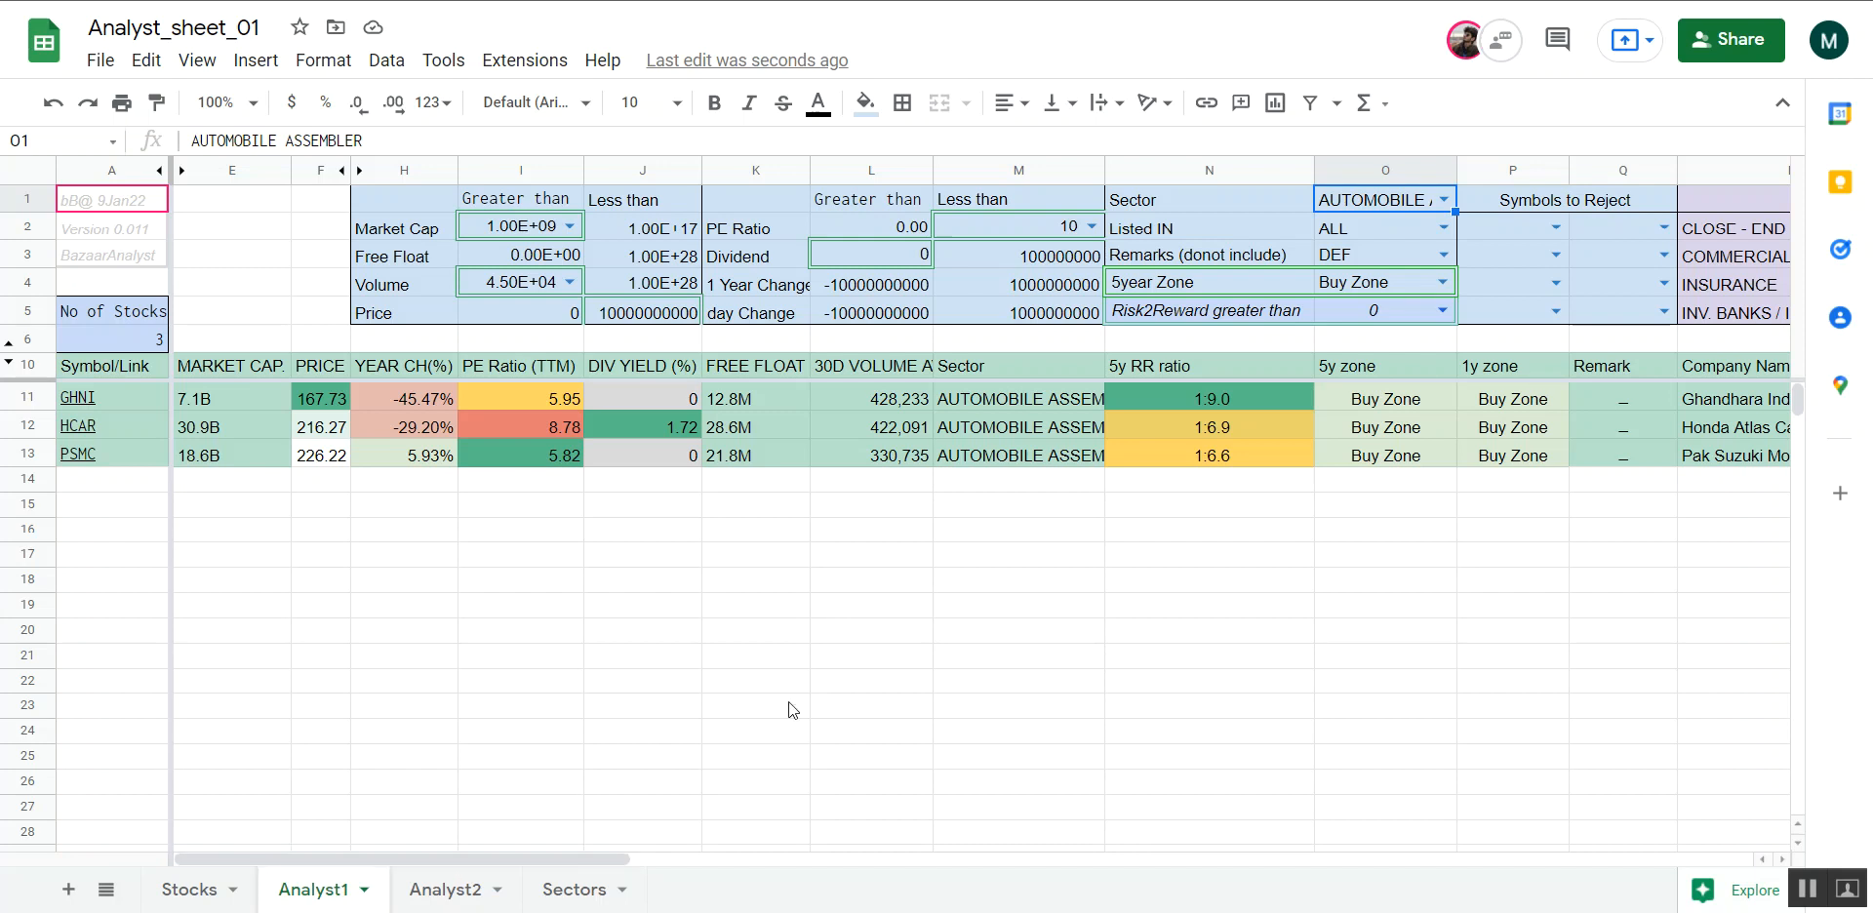
scroll(788, 701, "right", 3)
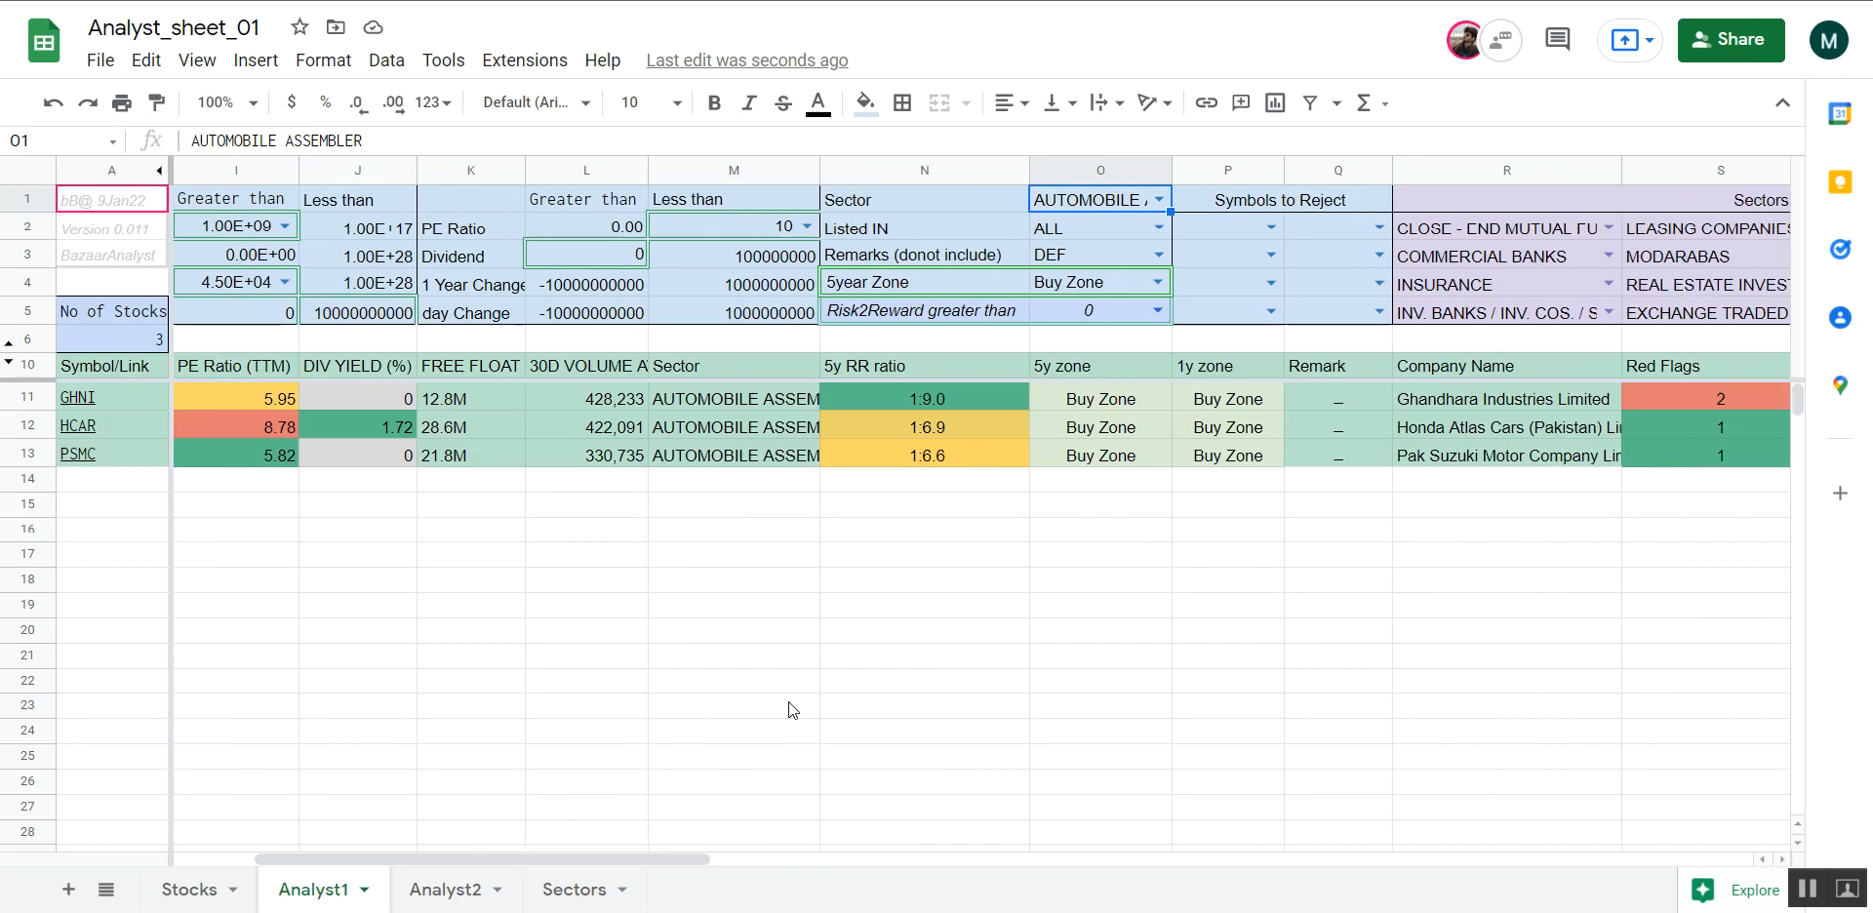
scroll(788, 701, "right", 4)
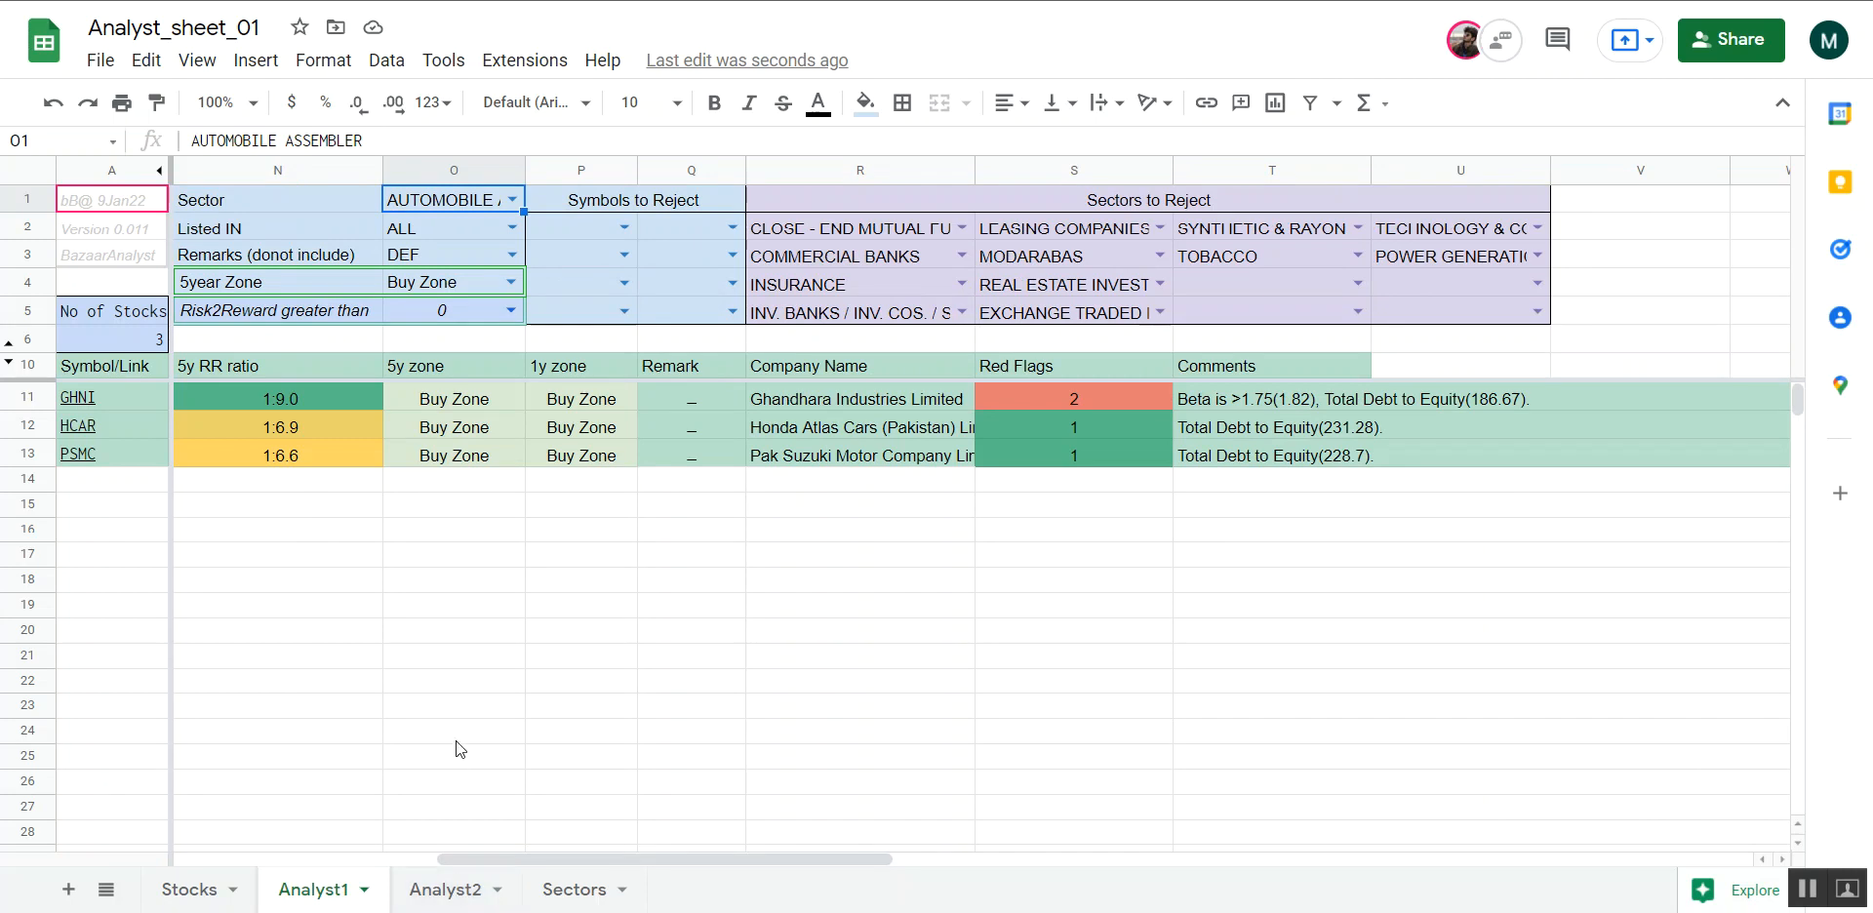
scroll(458, 749, "left", 5)
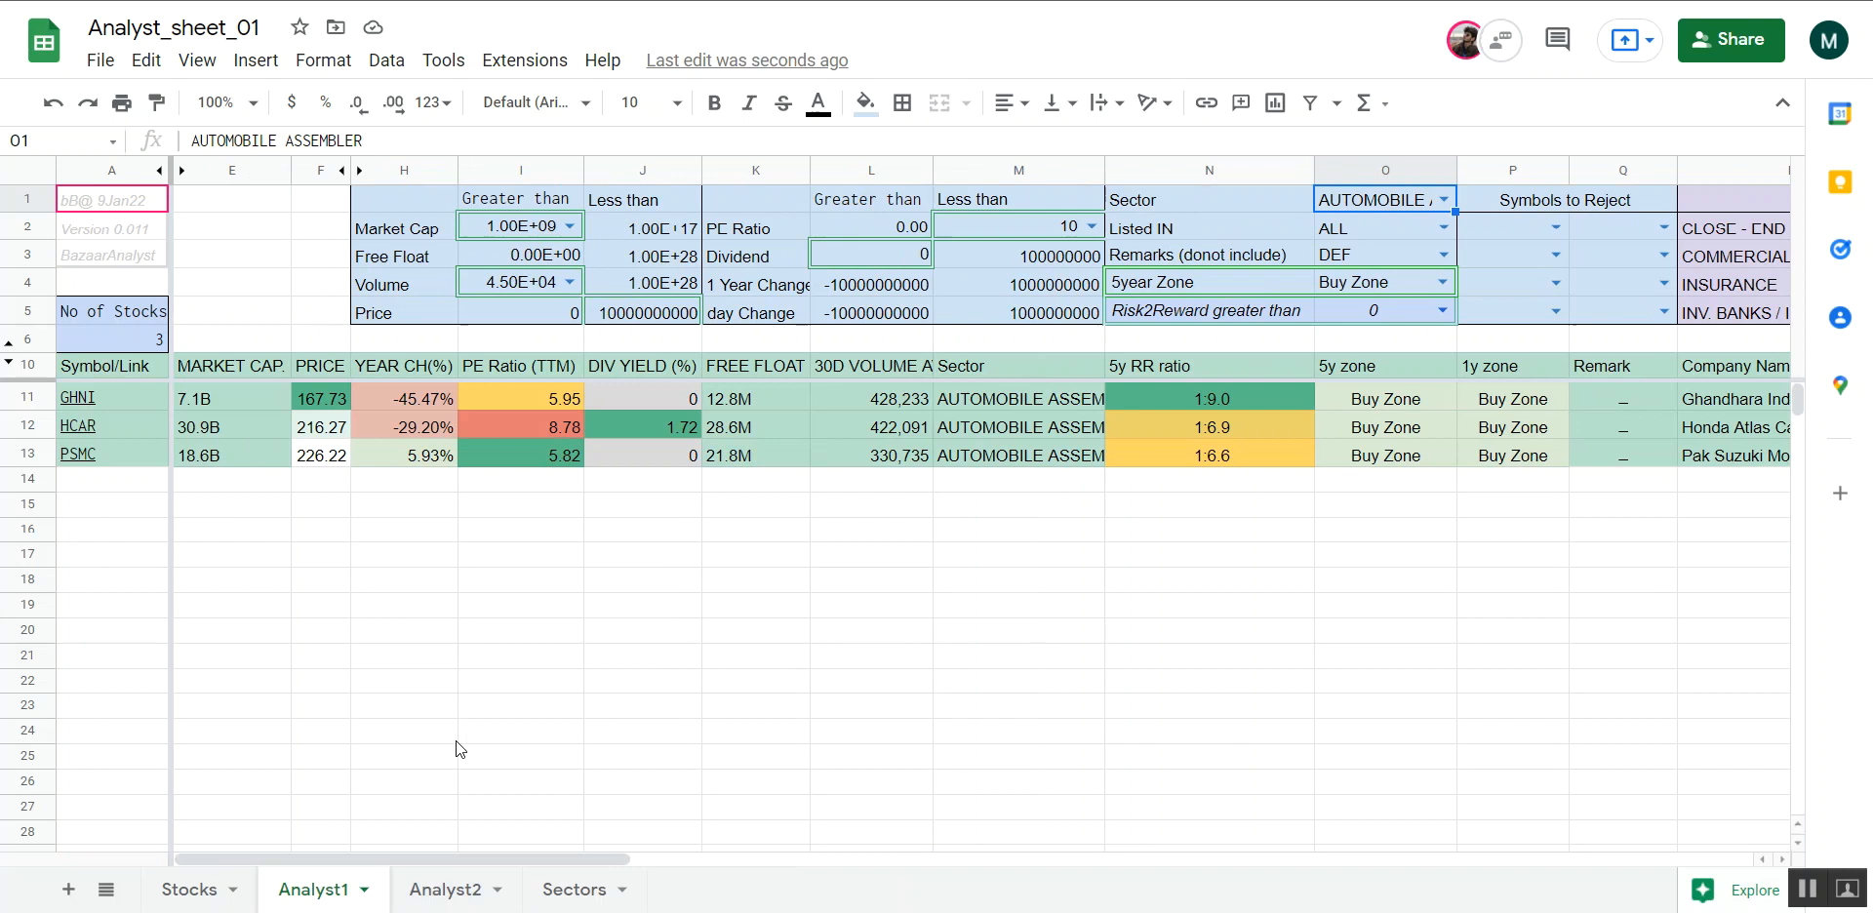
left_click(278, 261)
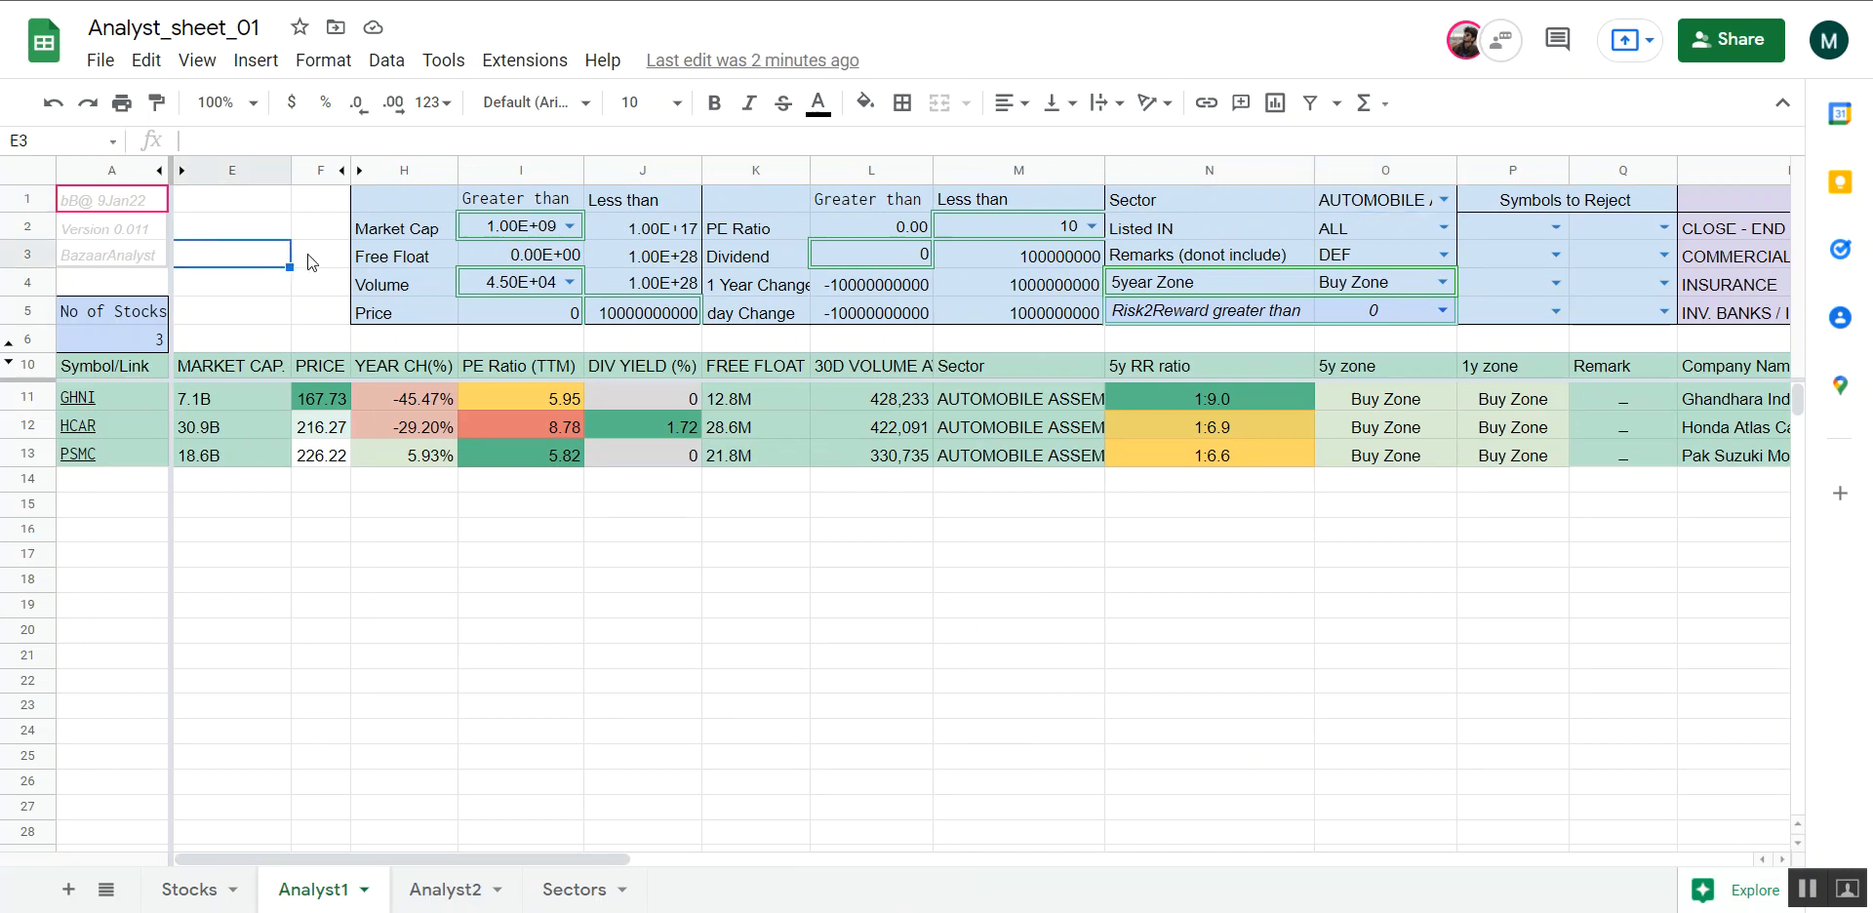
left_click(313, 254)
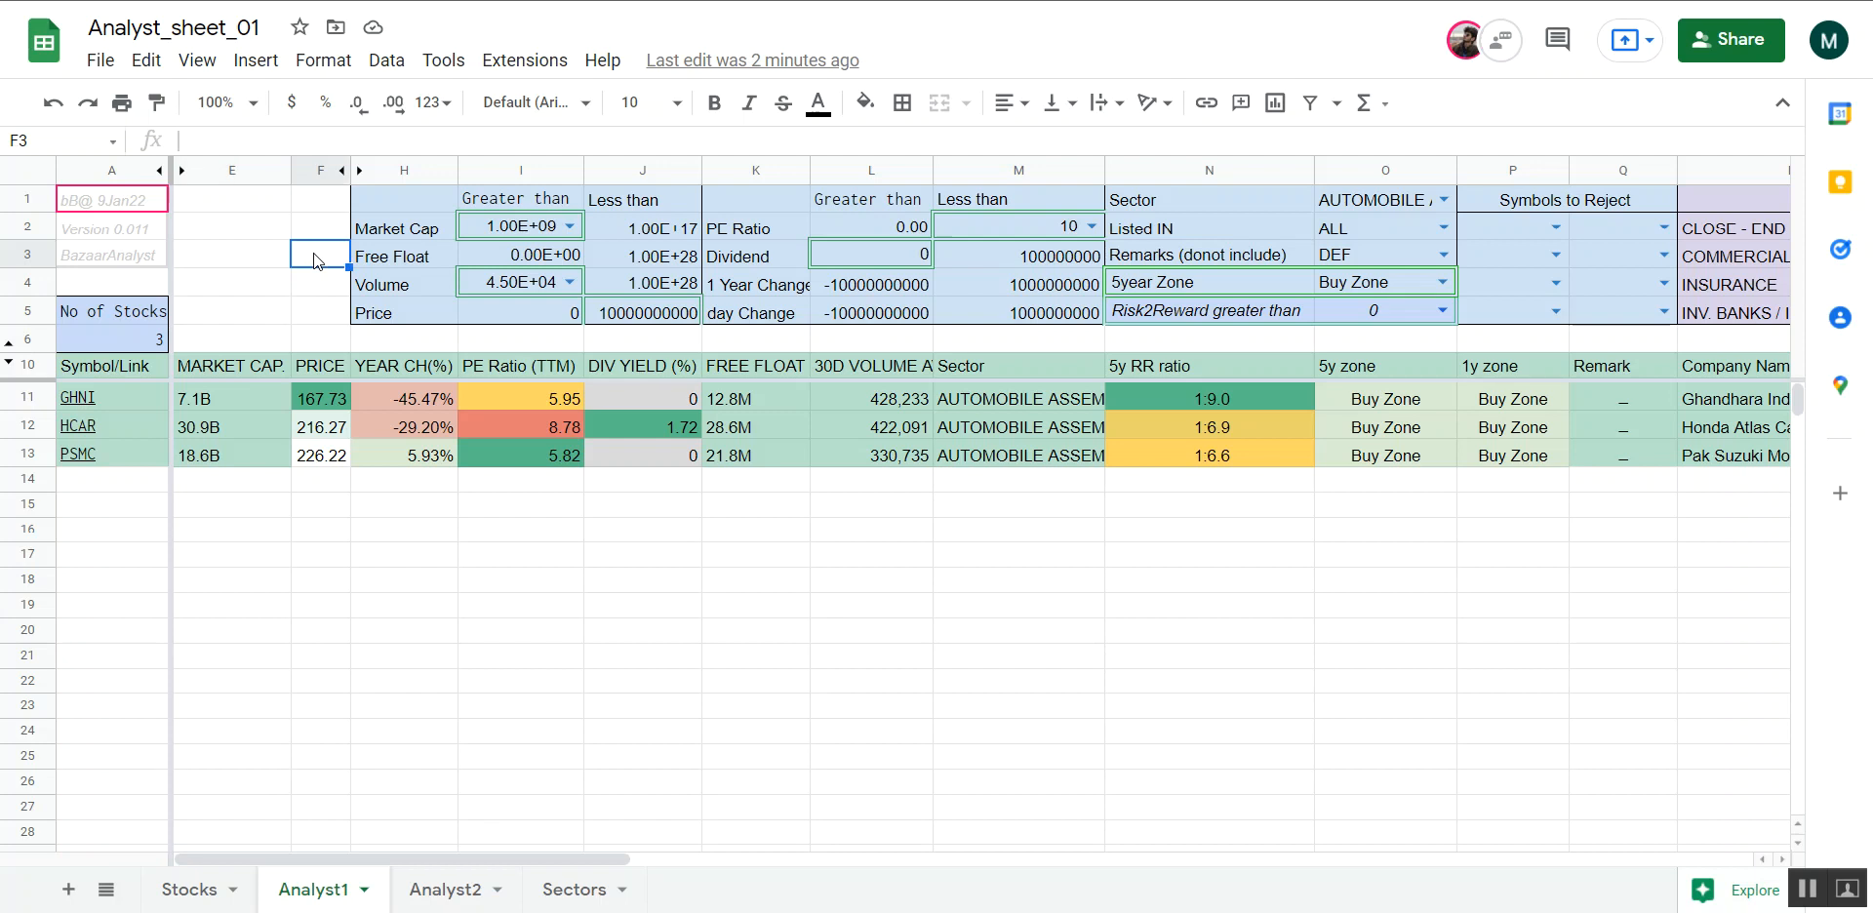